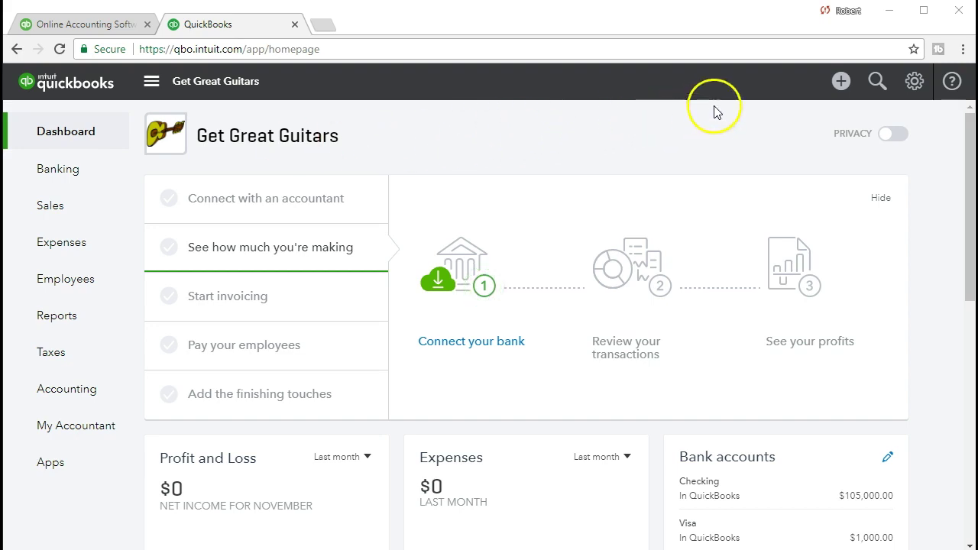
# Step: Go to the Sales invoices list, showing unpaid invoices 1001–1003 totalling $20,500.00
pyautogui.click(838, 87)
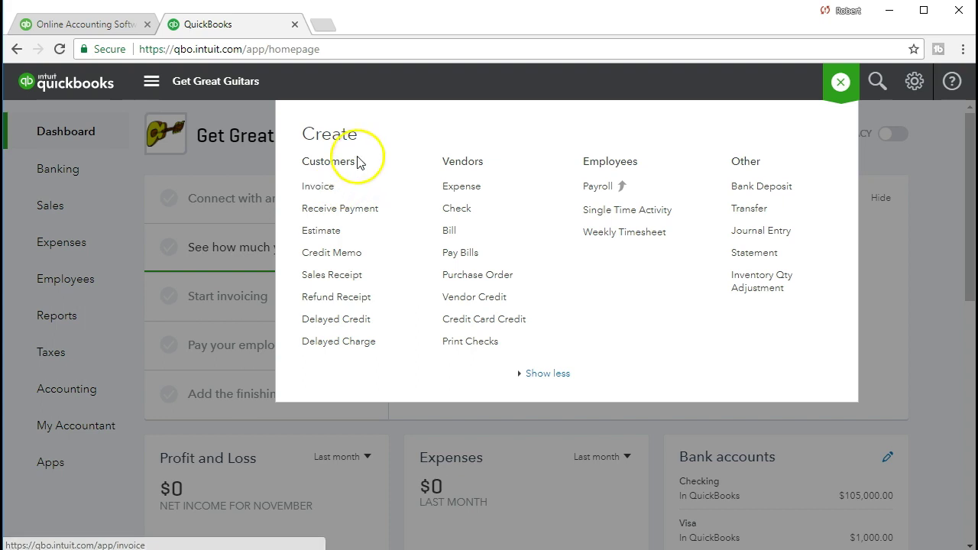
pyautogui.click(411, 81)
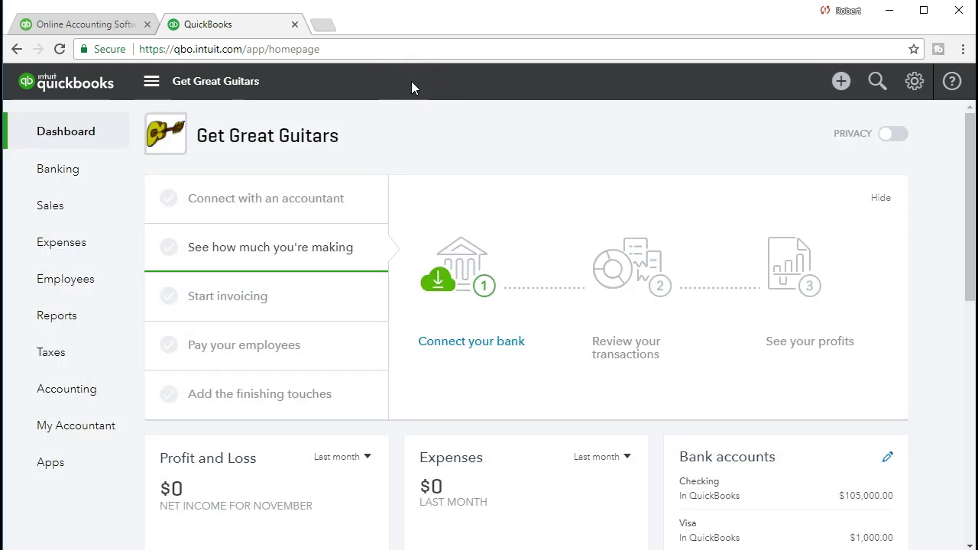
pyautogui.click(91, 210)
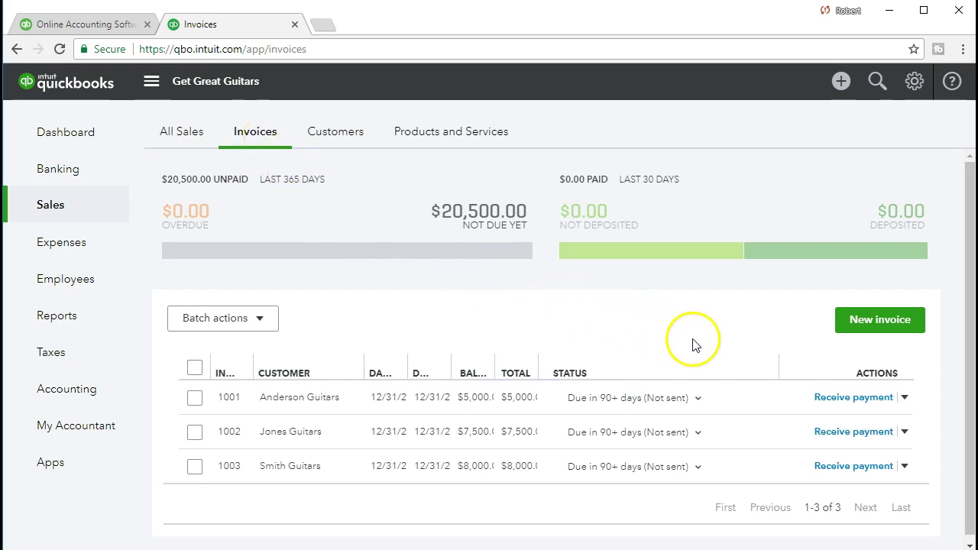
# Step: Start a blank invoice with Net 30 terms, dated 12/21/2017 and due 01/20/2018
pyautogui.click(848, 336)
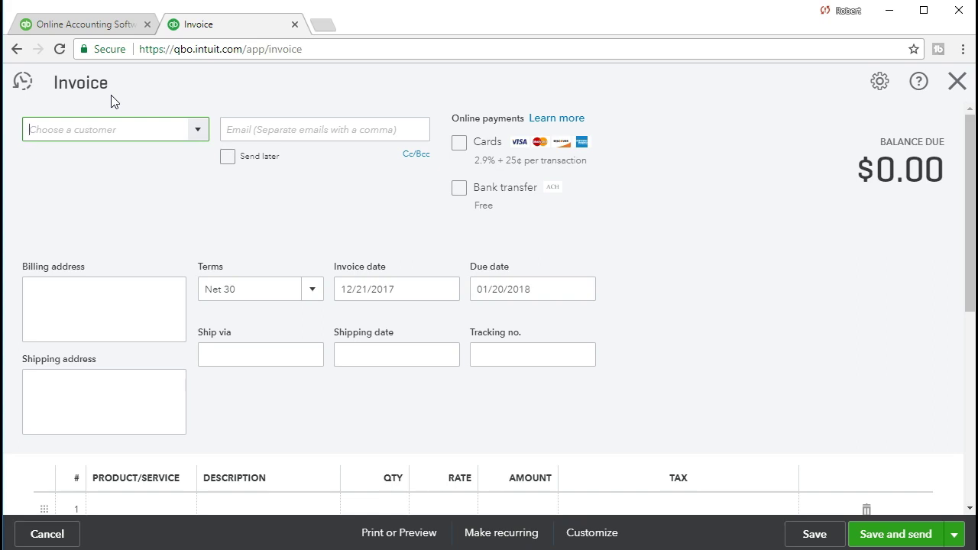
pyautogui.click(203, 141)
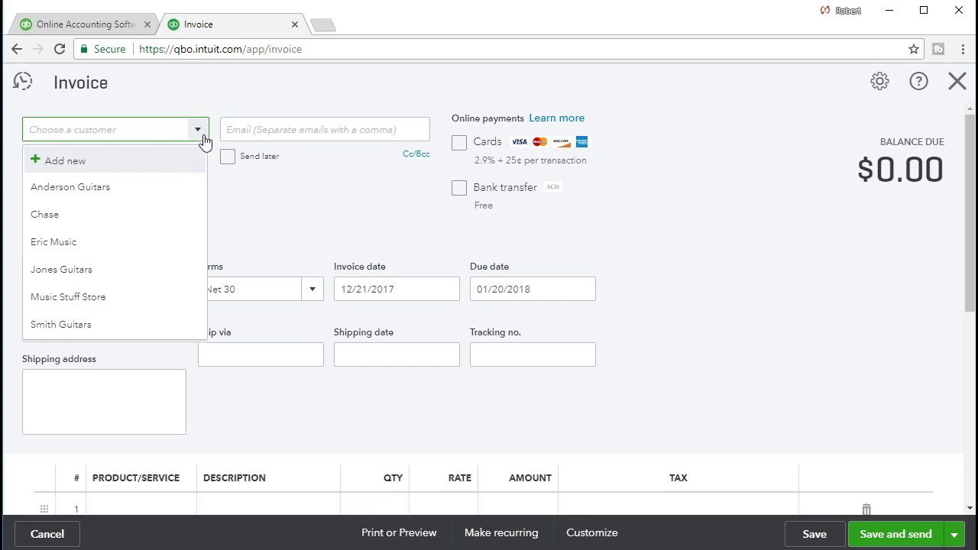
# Step: Set the customer to Anderson Guitars and return to its filled-in billing address for editing
pyautogui.write('Anderson Guitars')
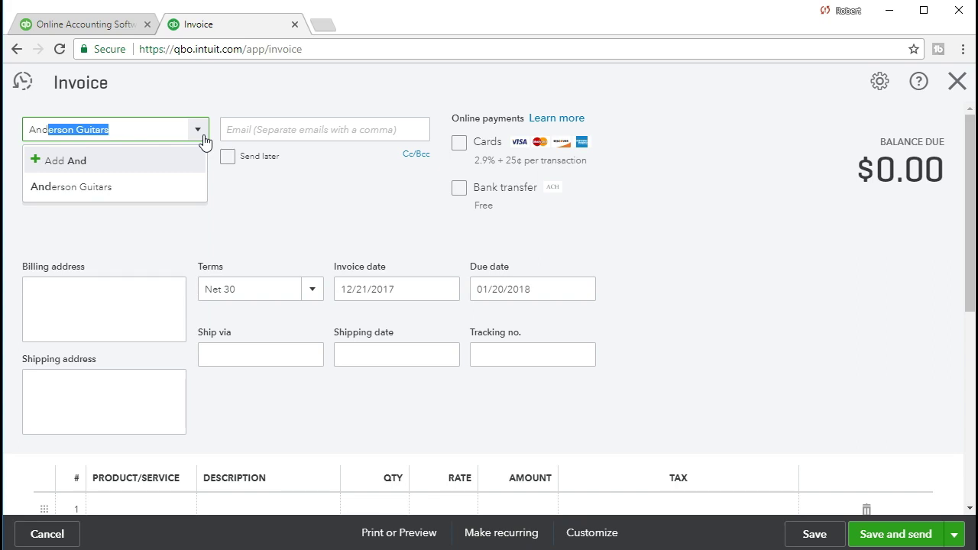
pyautogui.press('Tab')
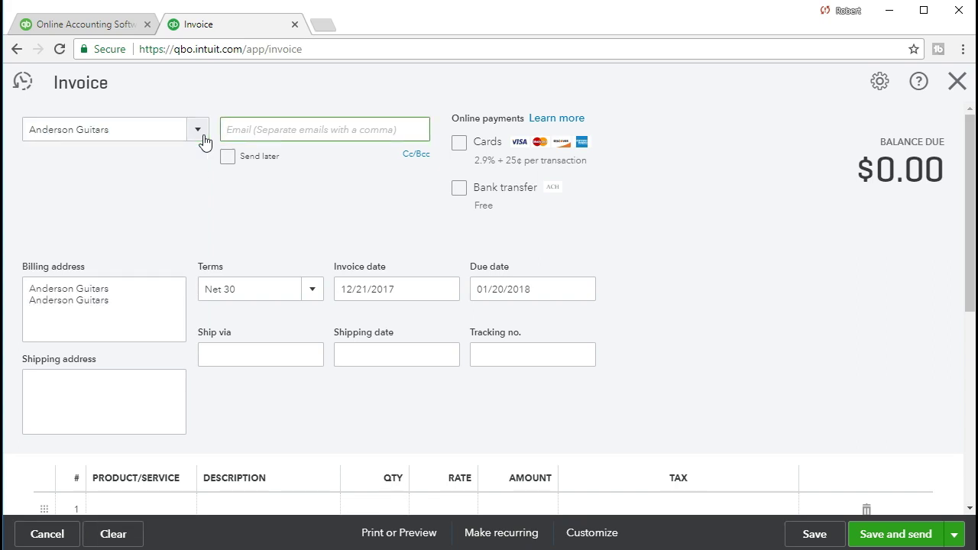
pyautogui.click(203, 142)
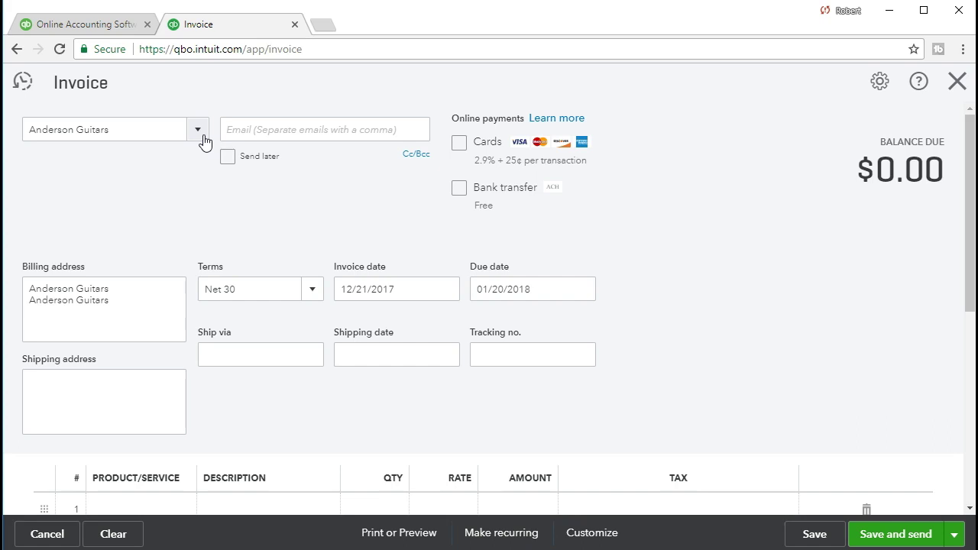
pyautogui.press('Tab')
pyautogui.press('Tab')
pyautogui.click(146, 298)
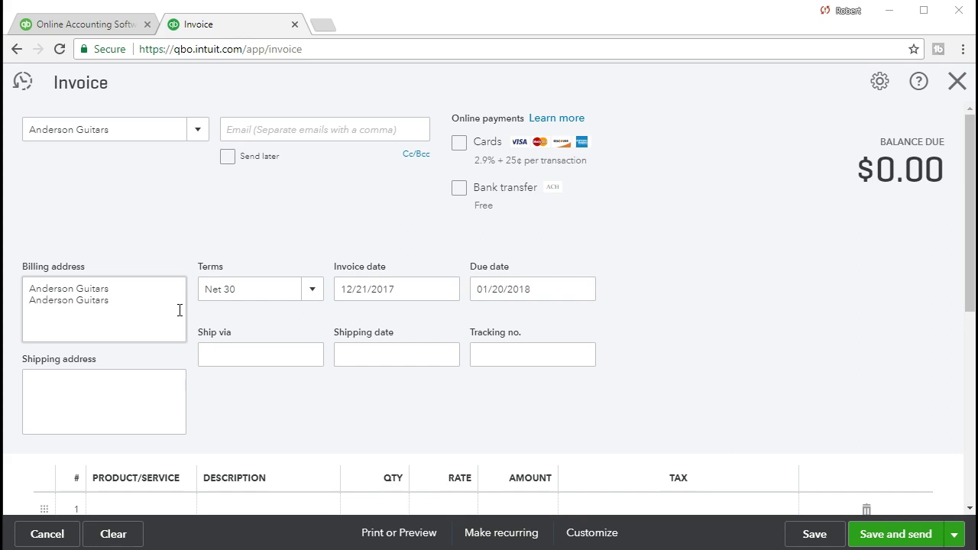
# Step: Replace the billing address text with the customer's pasted street address
pyautogui.click(214, 317)
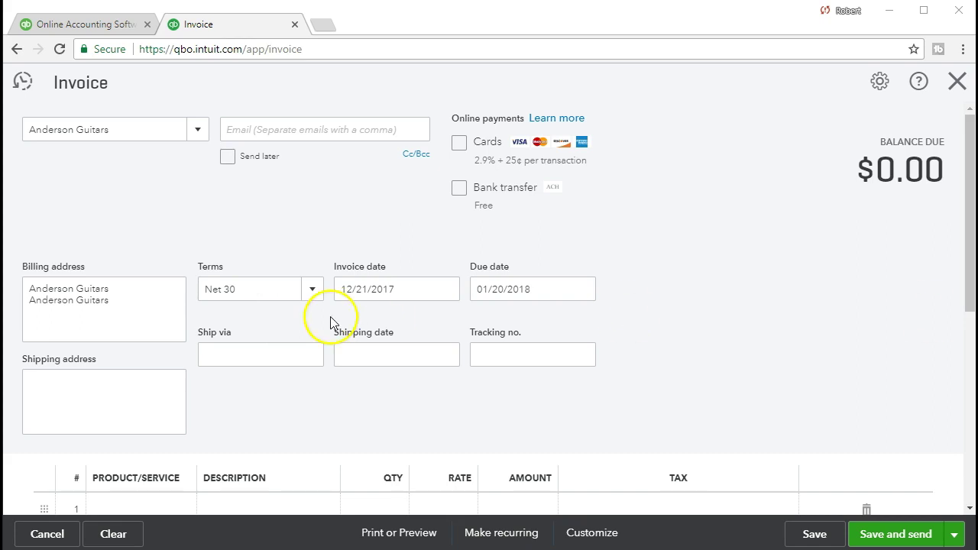
pyautogui.moveTo(148, 313); pyautogui.dragTo(29, 279)
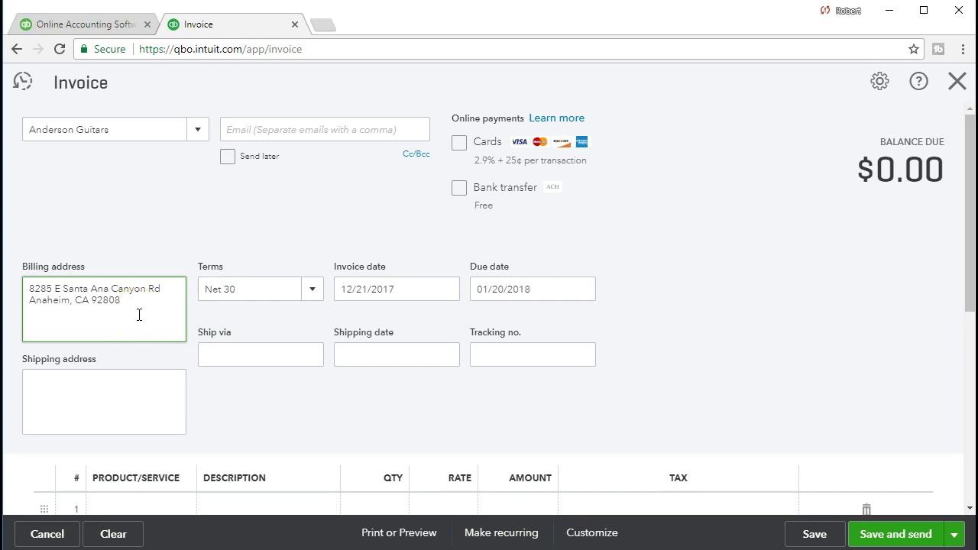
pyautogui.press('Tab')
pyautogui.click(229, 290)
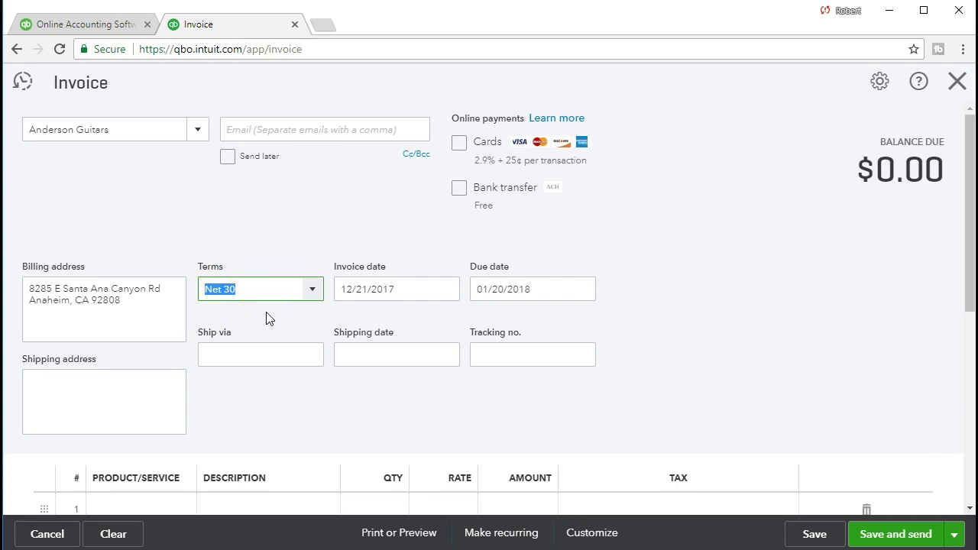
# Step: Change the invoice date to 01/12/2021, making the due date 02/11/2021
pyautogui.press('Tab')
pyautogui.click(398, 288)
pyautogui.moveTo(399, 291); pyautogui.dragTo(290, 295)
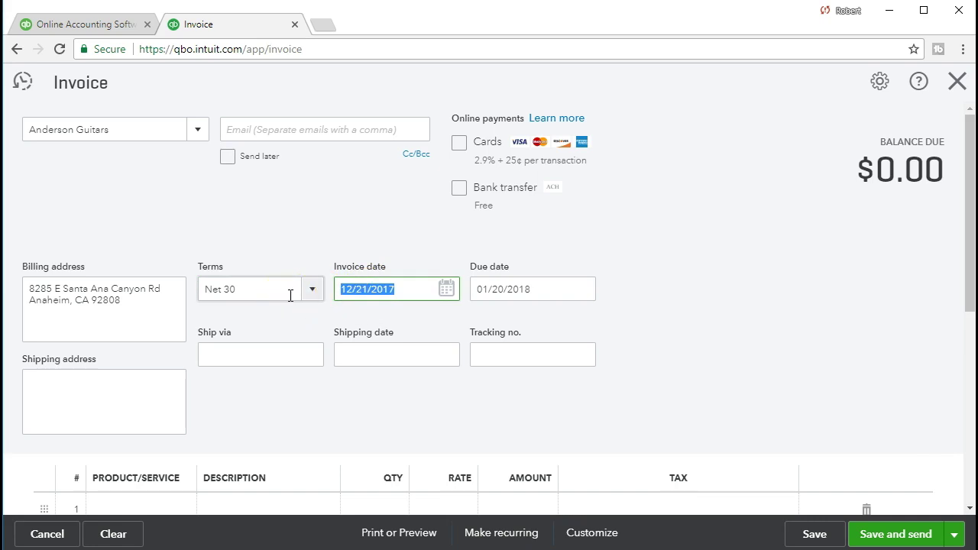
pyautogui.write('011')
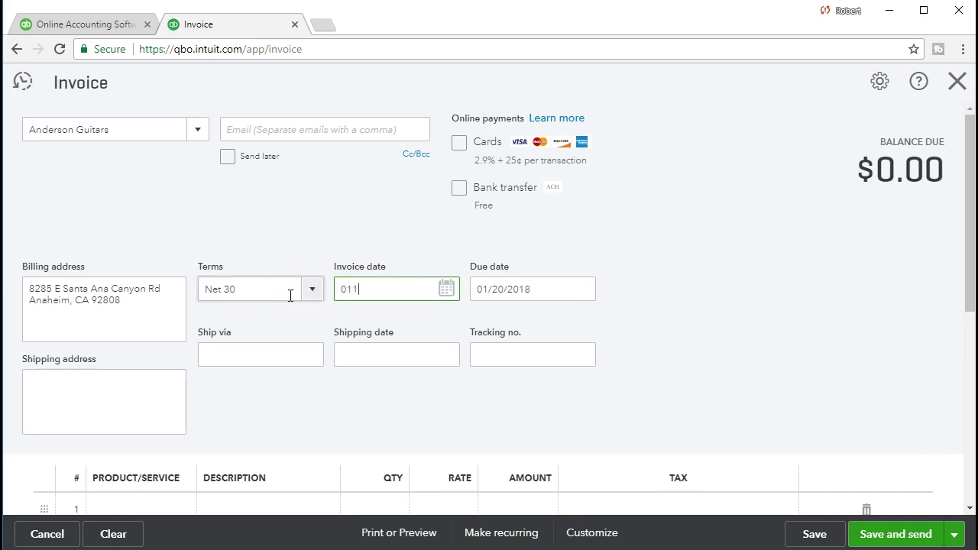
pyautogui.write('221')
pyautogui.press('Tab')
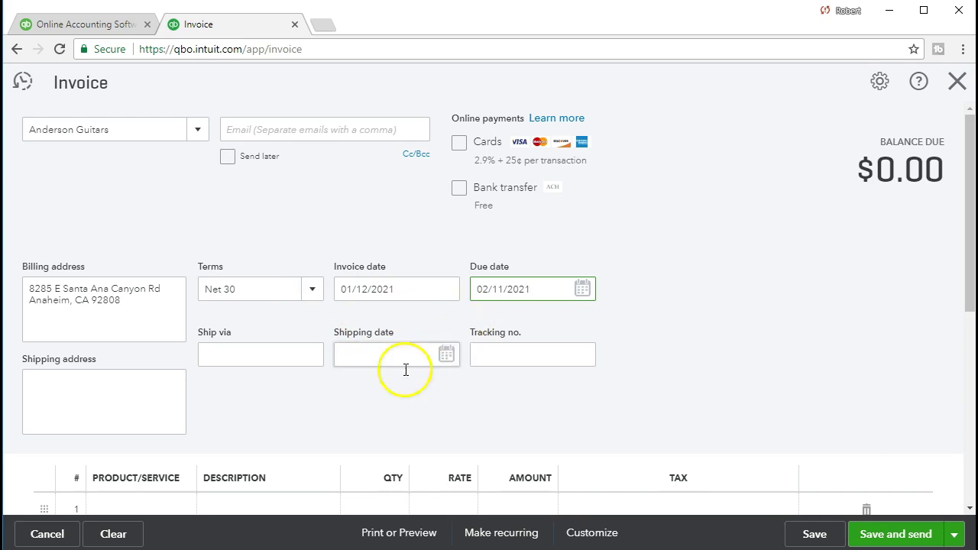
pyautogui.click(152, 425)
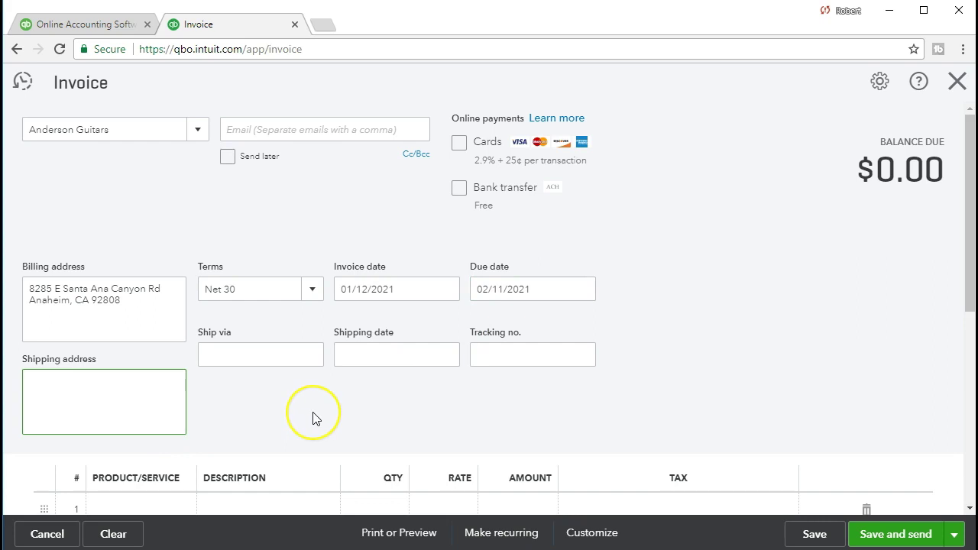
# Step: Choose GTPROBK1 Steinberger Solid-Body as the product on invoice line 1
pyautogui.scroll(-1, 312, 418)
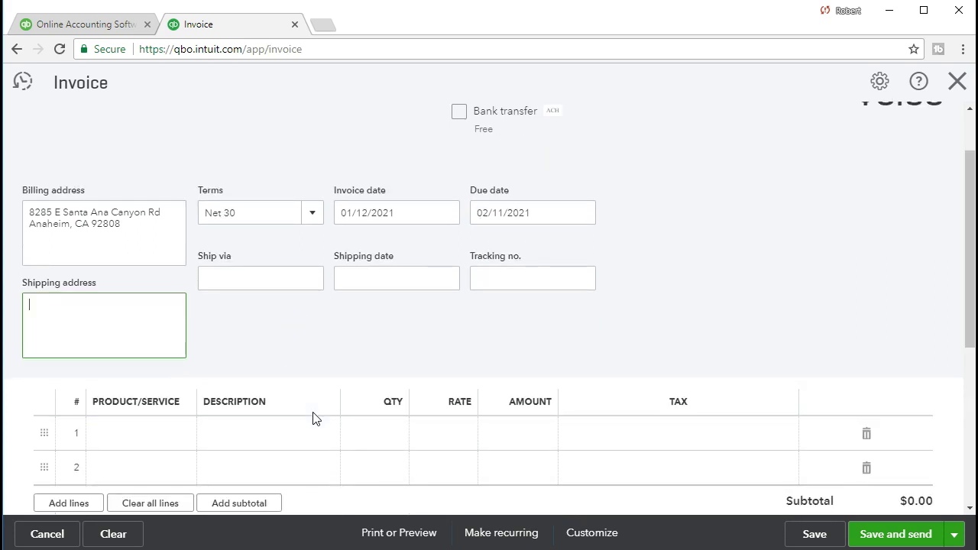
pyautogui.scroll(-1, 312, 419)
pyautogui.press('Tab')
pyautogui.press('Tab')
pyautogui.press('Tab')
pyautogui.press('Tab')
pyautogui.press('Tab')
pyautogui.press('Tab')
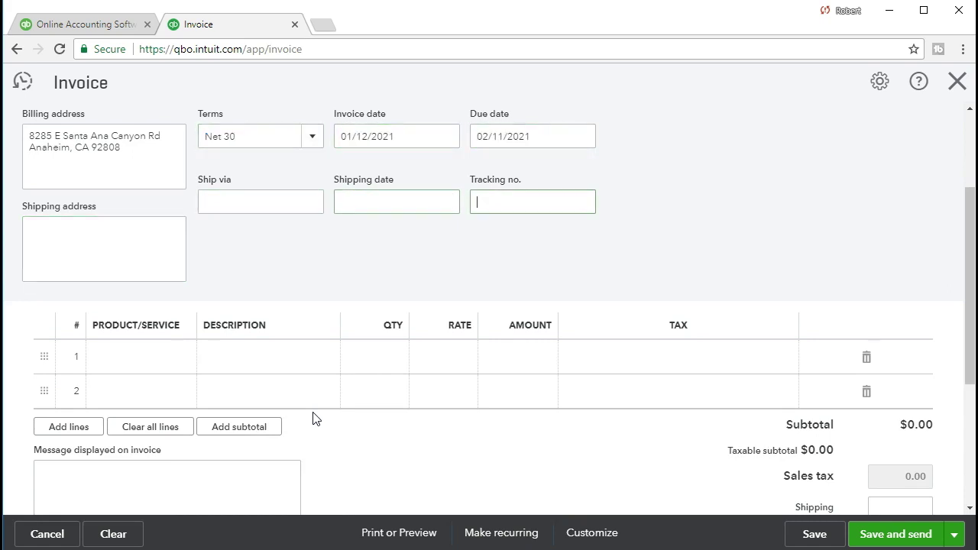
pyautogui.press('Tab')
pyautogui.scroll(-1, 312, 418)
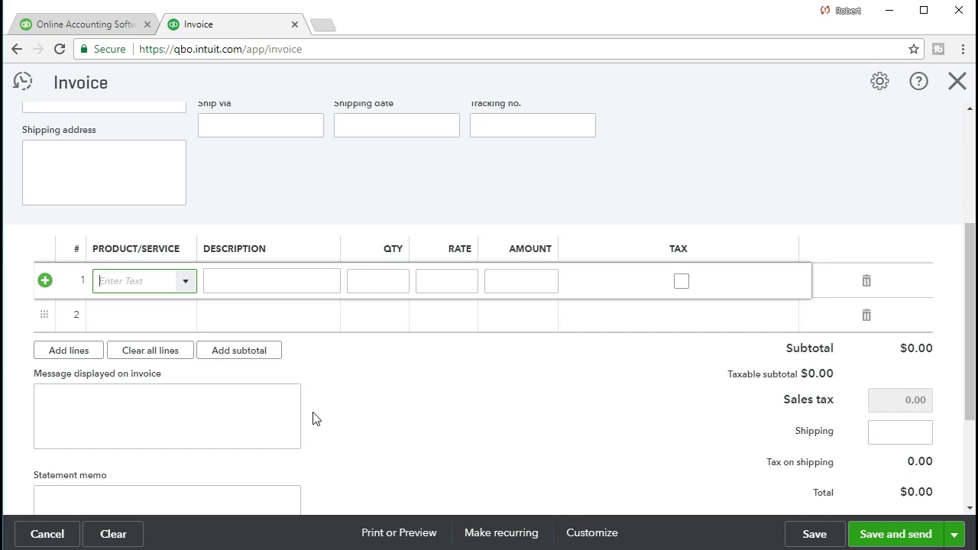
pyautogui.click(190, 286)
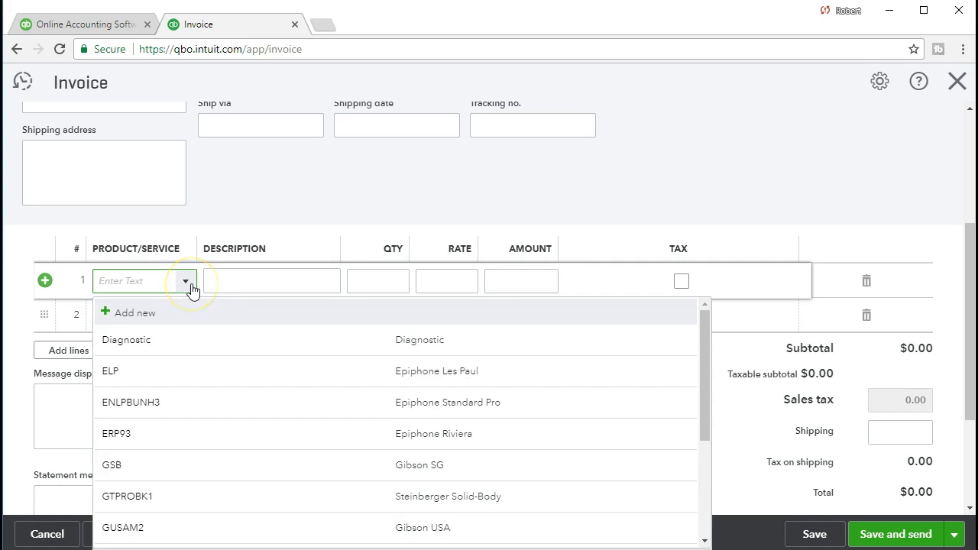
pyautogui.scroll(-1, 226, 425)
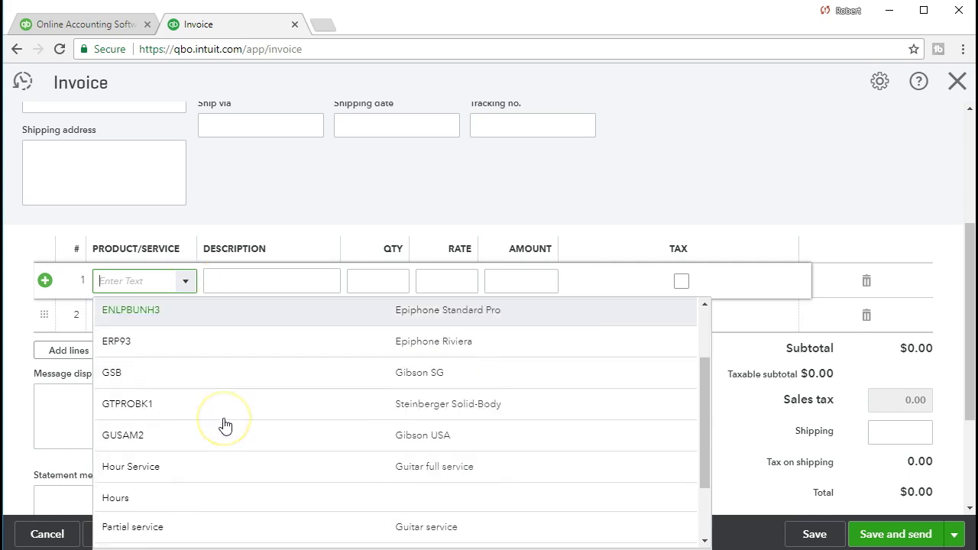
pyautogui.scroll(-1, 225, 425)
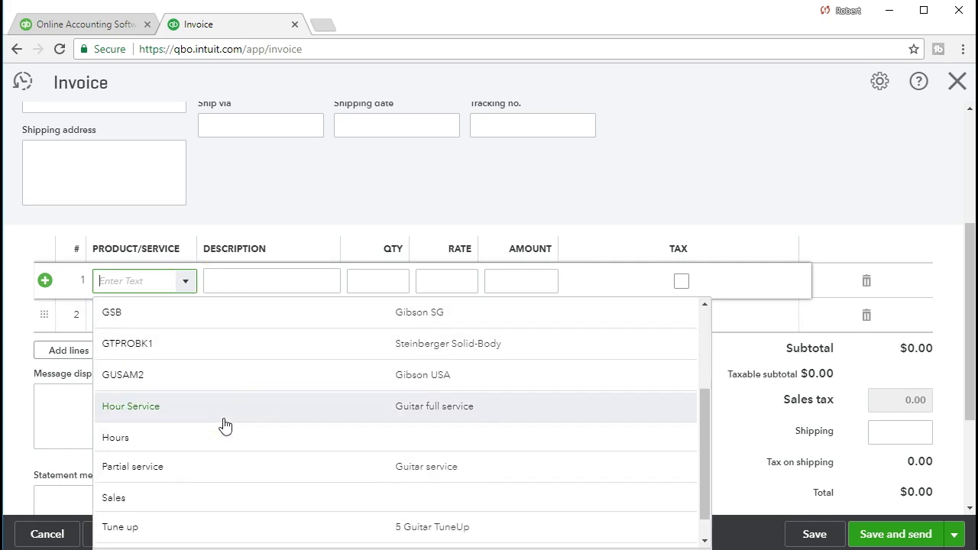
pyautogui.write('G')
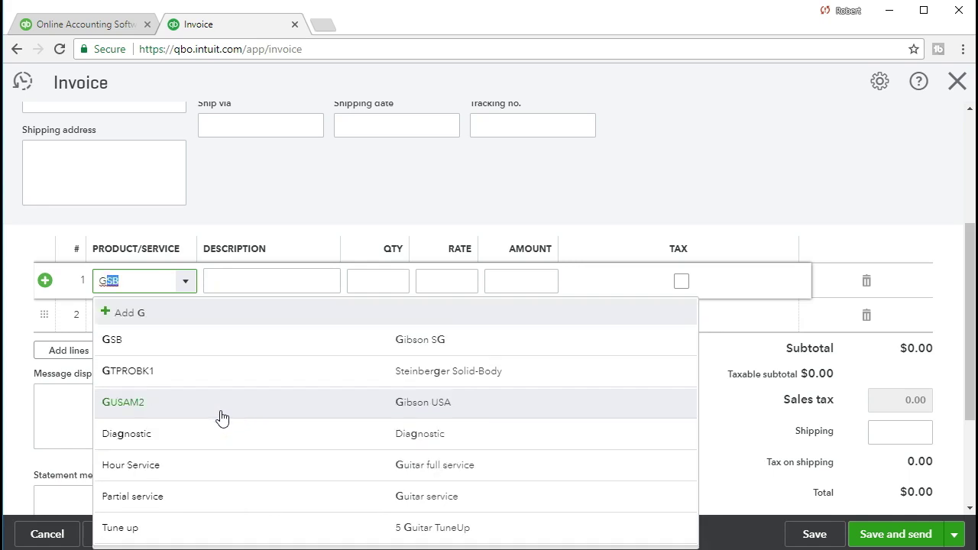
pyautogui.write('tPr')
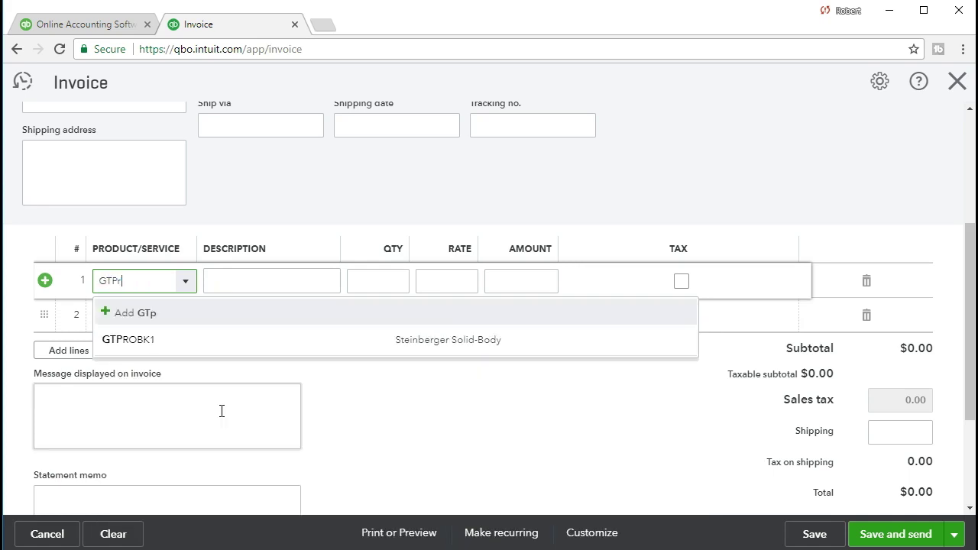
pyautogui.click(161, 350)
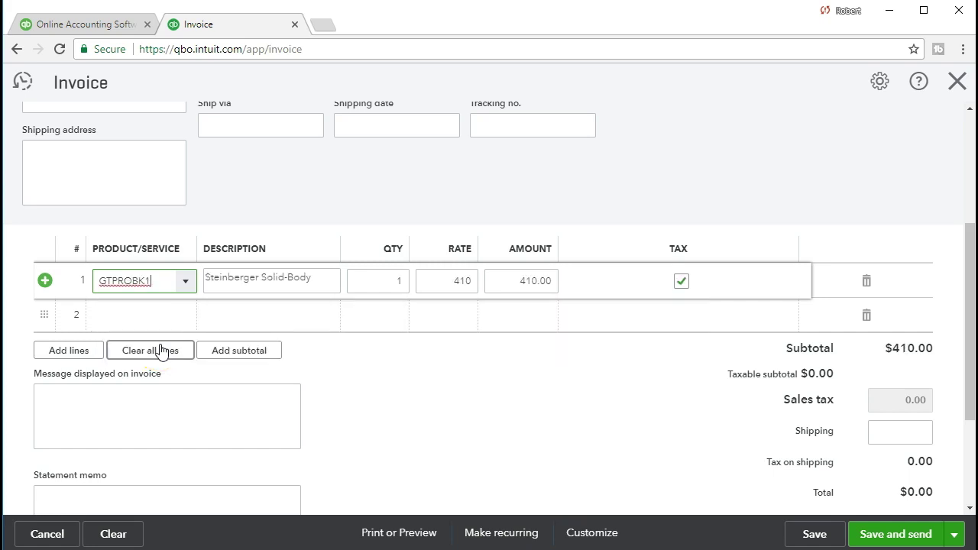
# Step: Bill quantity 1 at rate 410, giving $31.78 sales tax and a $441.78 total
pyautogui.press('Tab')
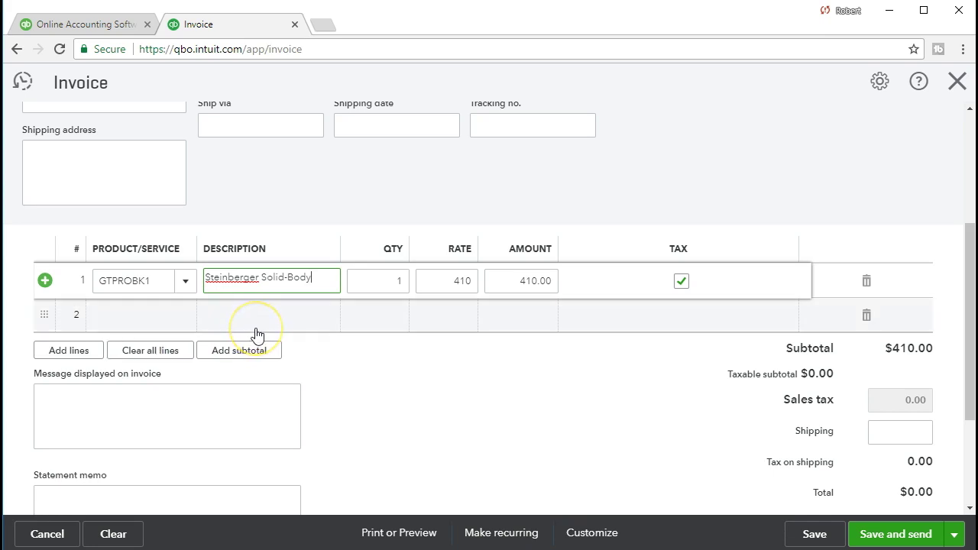
pyautogui.press('Tab')
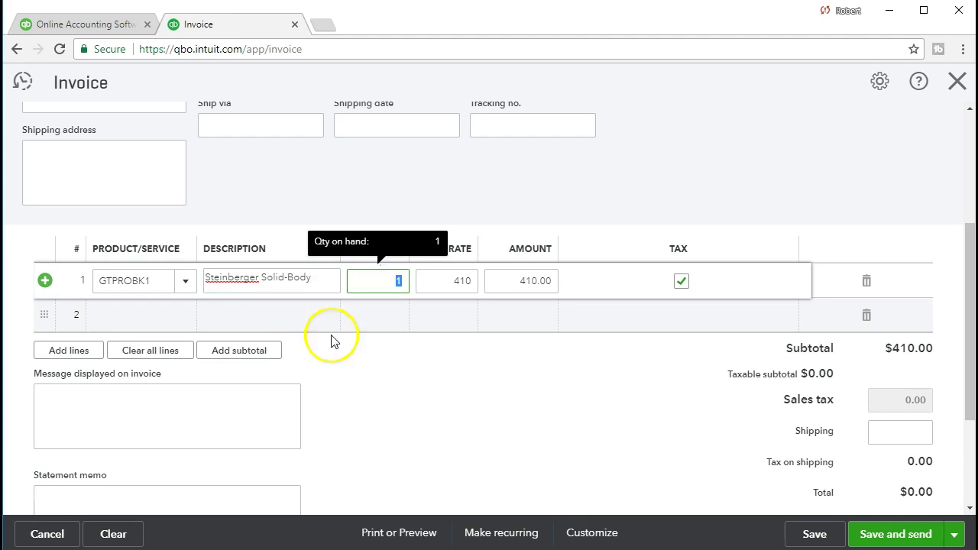
pyautogui.press('Tab')
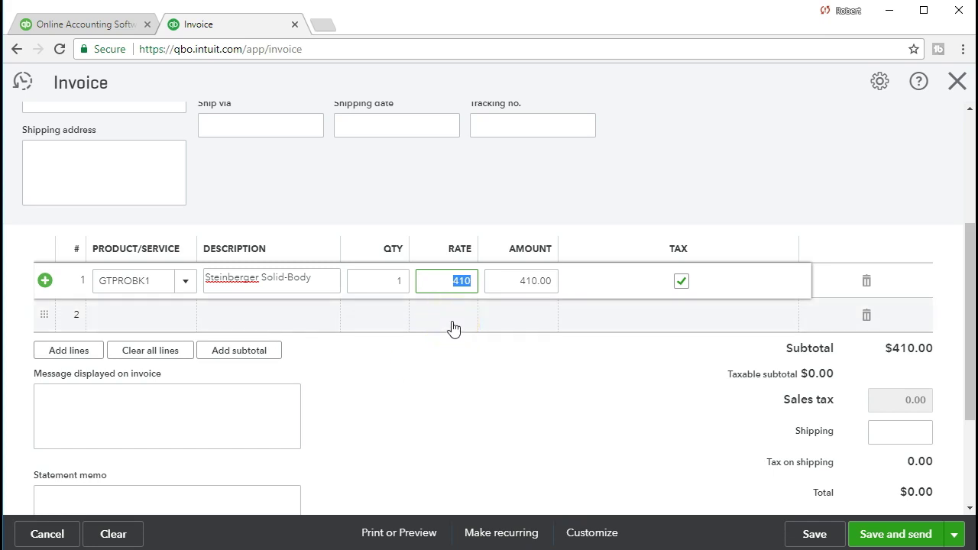
pyautogui.click(515, 283)
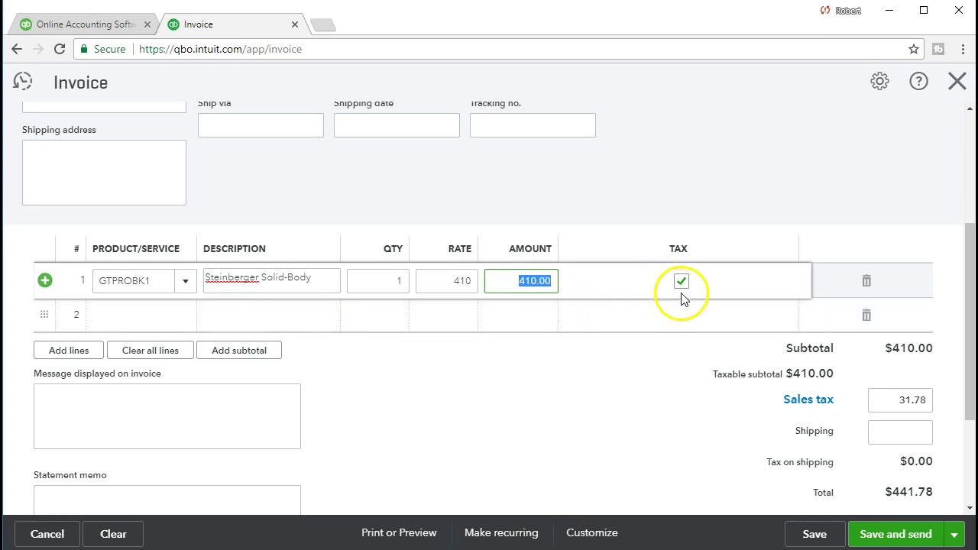
pyautogui.click(618, 324)
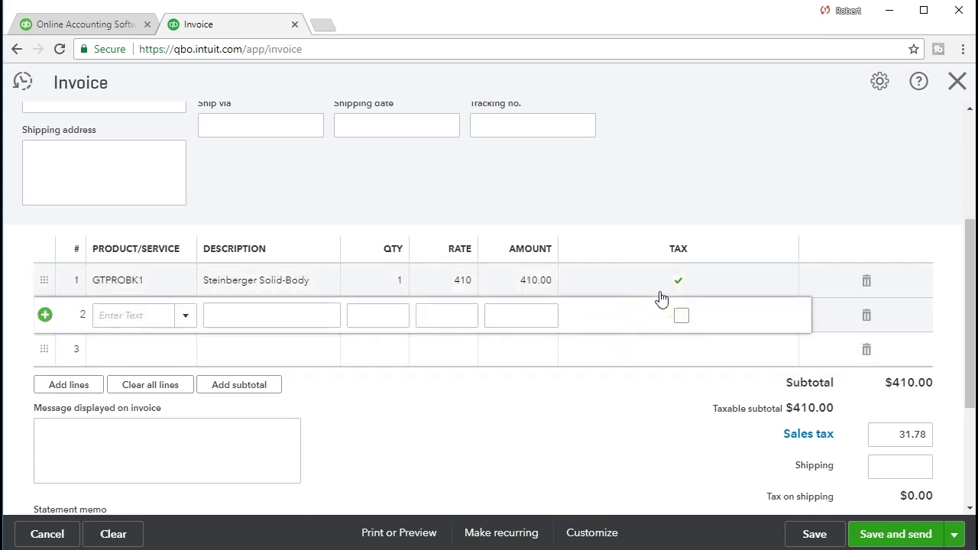
# Step: Close the empty second line, leaving only the taxable $410 Steinberger line
pyautogui.click(702, 390)
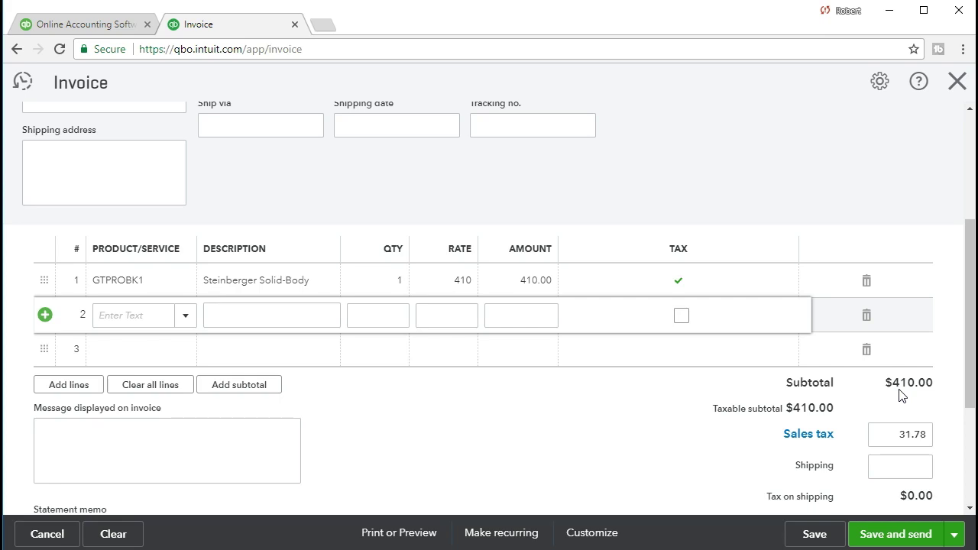
pyautogui.click(832, 440)
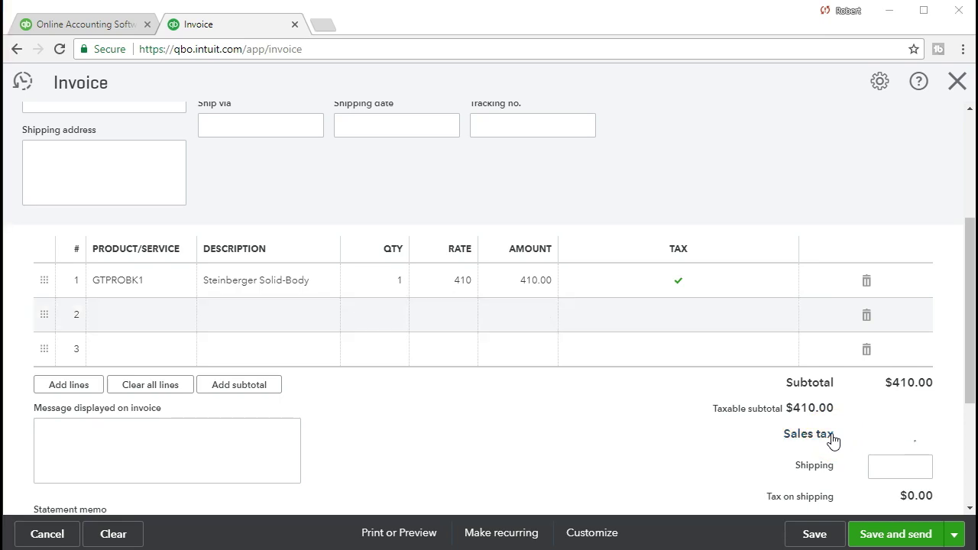
# Step: Compute 410 × 0.05 = 20.5 in Calculator, then minimize it
pyautogui.moveTo(977, 162); pyautogui.dragTo(429, 111)
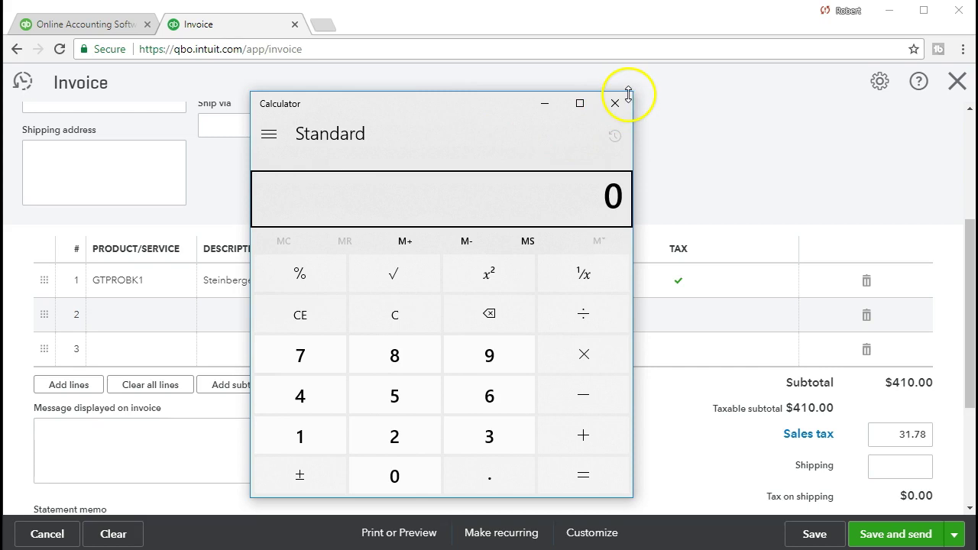
pyautogui.moveTo(633, 92); pyautogui.dragTo(420, 116)
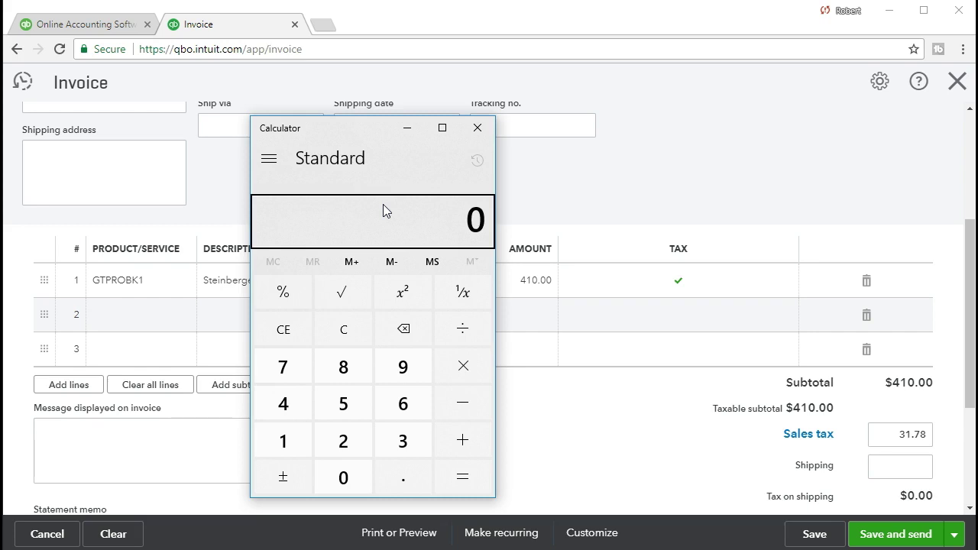
pyautogui.click(344, 334)
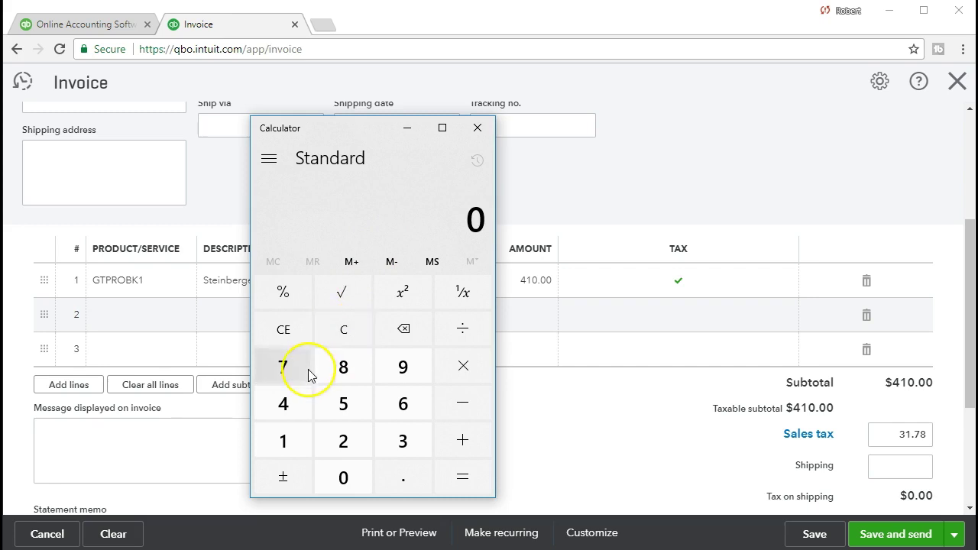
pyautogui.write('410')
pyautogui.hotkey('shift', '8')
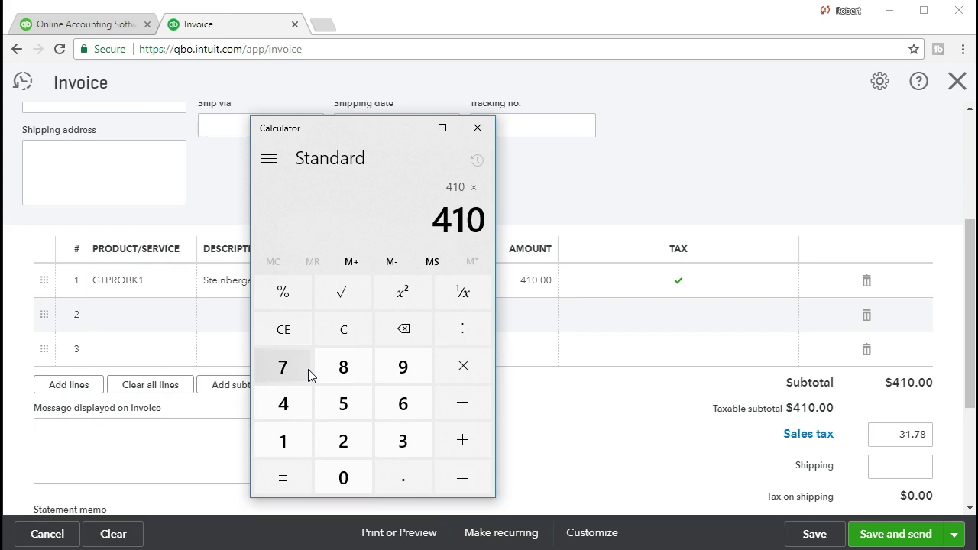
pyautogui.write('0.05')
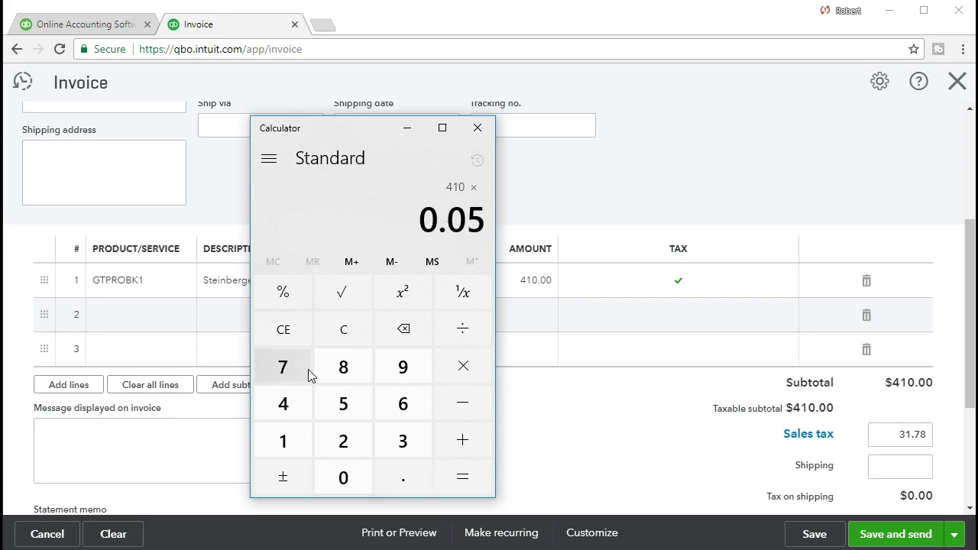
pyautogui.press('Return')
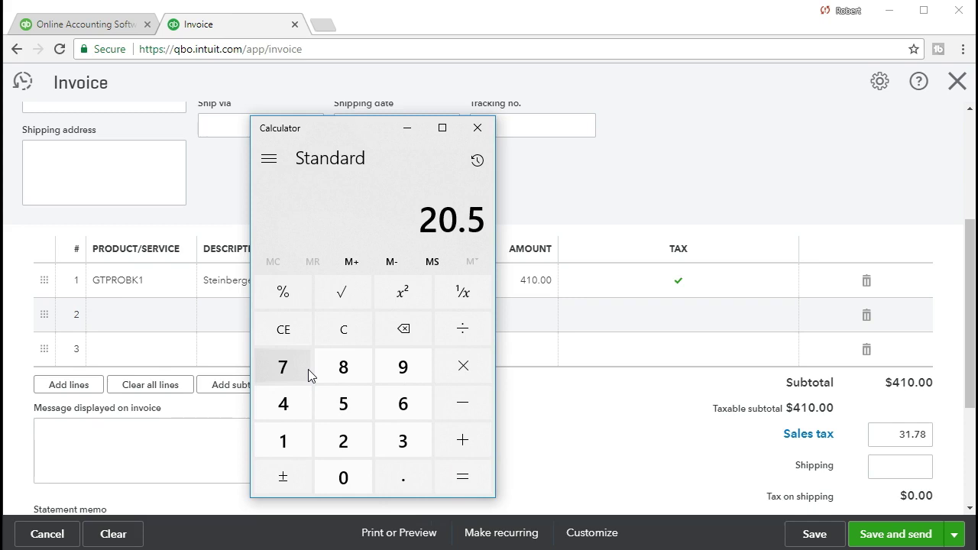
pyautogui.click(406, 127)
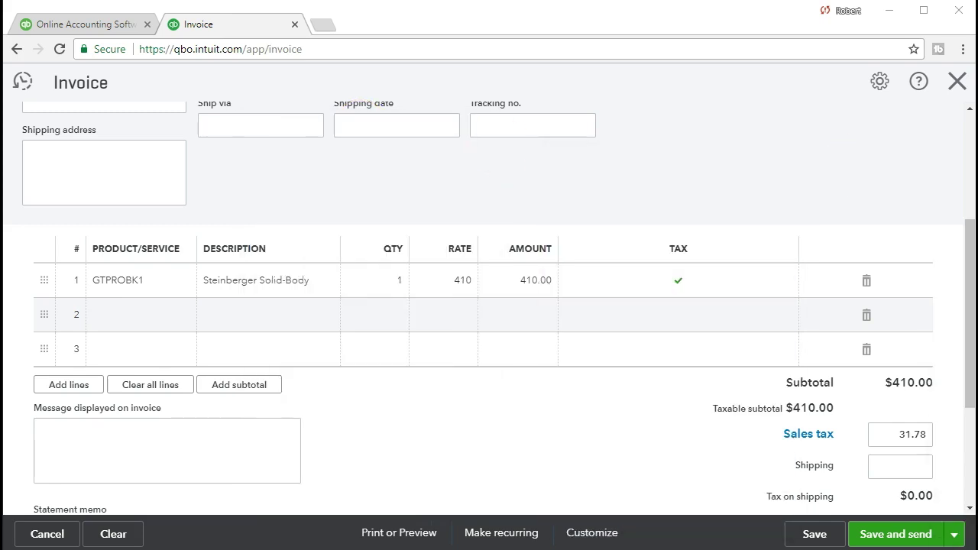
# Step: Override the invoice's sales tax to 20.50 and keep the change
pyautogui.click(886, 434)
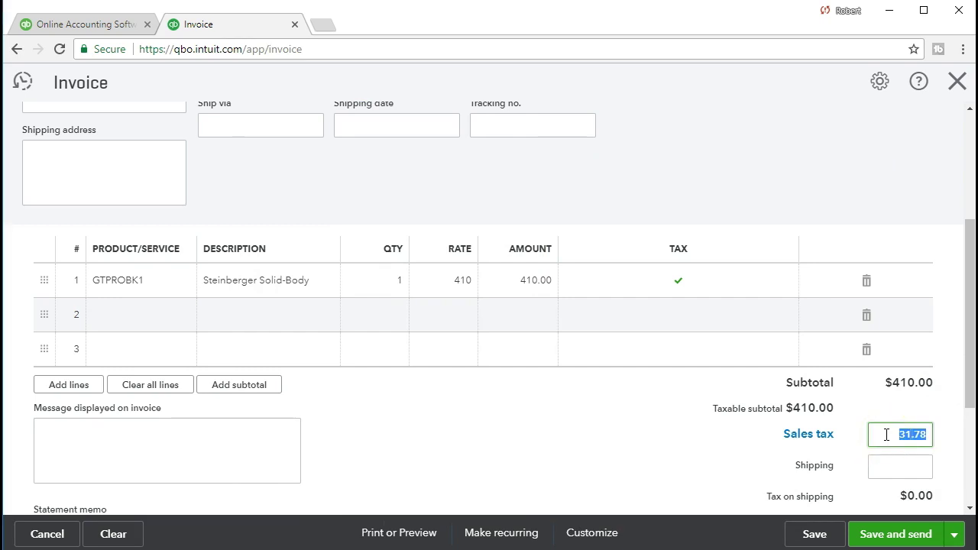
pyautogui.write('20.5')
pyautogui.press('Tab')
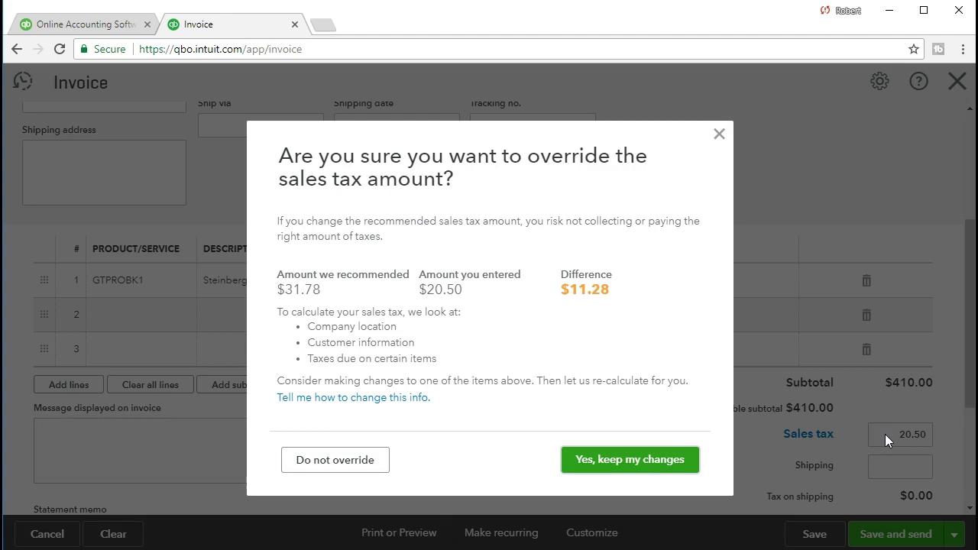
pyautogui.click(634, 467)
# Step: Send override feedback giving Other, 'Example problem', as the reason
pyautogui.click(296, 343)
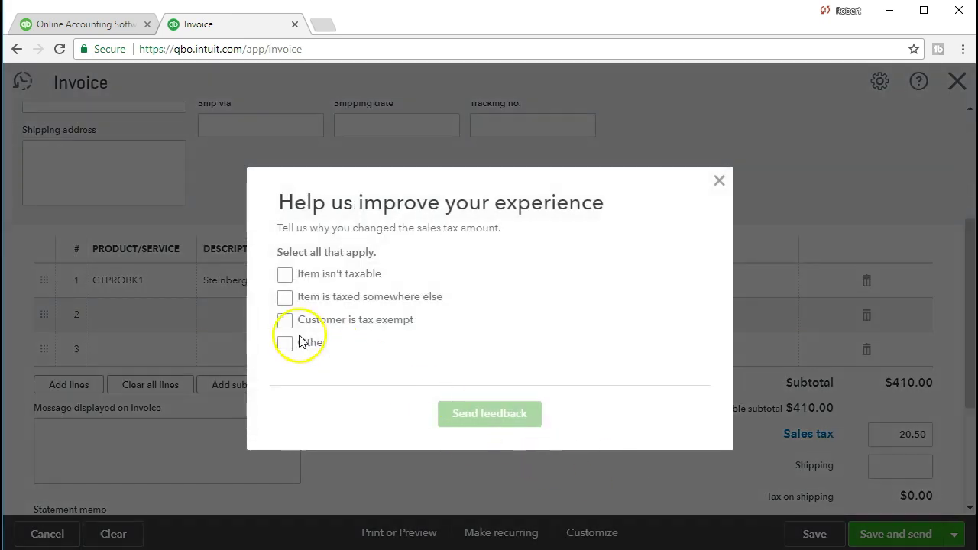
pyautogui.click(345, 360)
pyautogui.write('Exa')
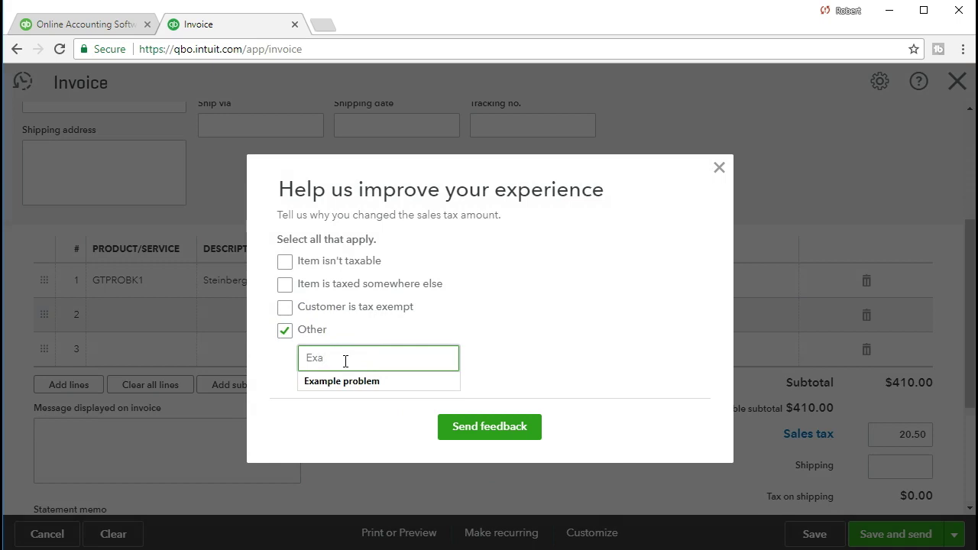
pyautogui.press('Down')
pyautogui.press('Return')
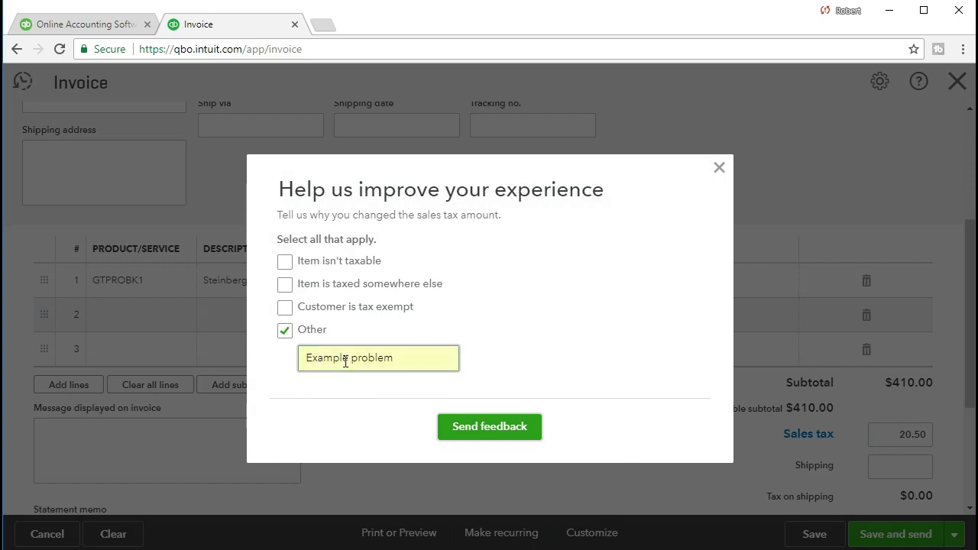
pyautogui.click(612, 335)
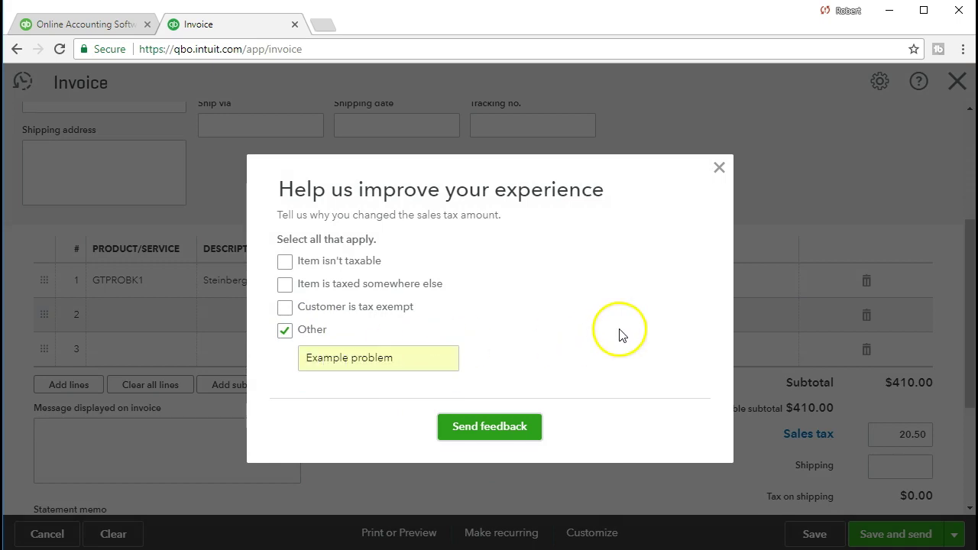
pyautogui.click(498, 433)
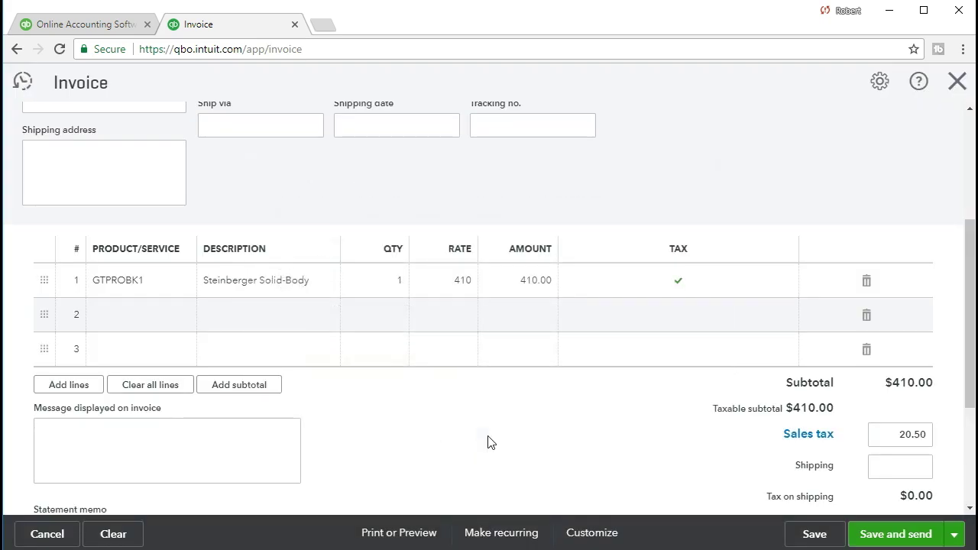
# Step: Review the invoice and save it as Invoice #1004 with a $430.50 balance due
pyautogui.scroll(-1, 490, 442)
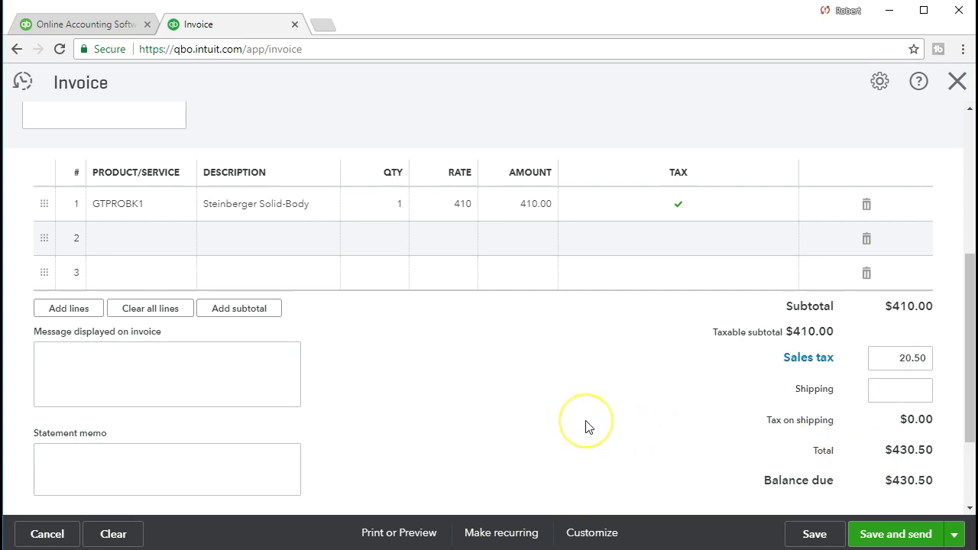
pyautogui.scroll(2, 588, 426)
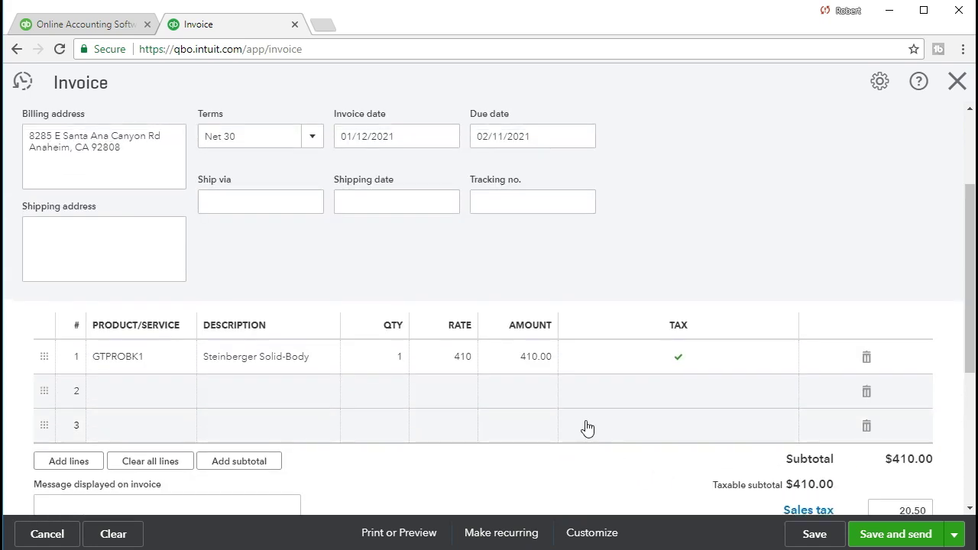
pyautogui.scroll(1, 586, 428)
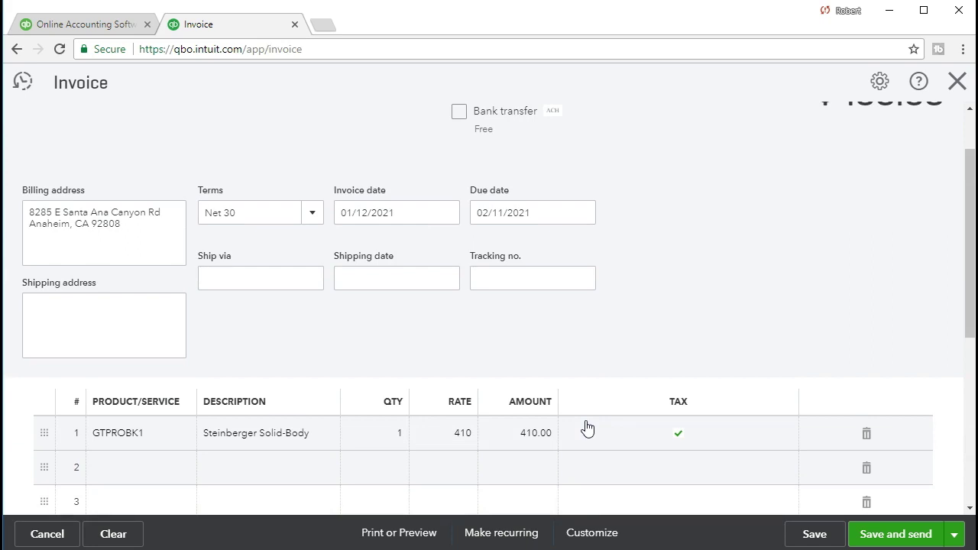
pyautogui.scroll(-1, 587, 428)
pyautogui.scroll(2, 247, 283)
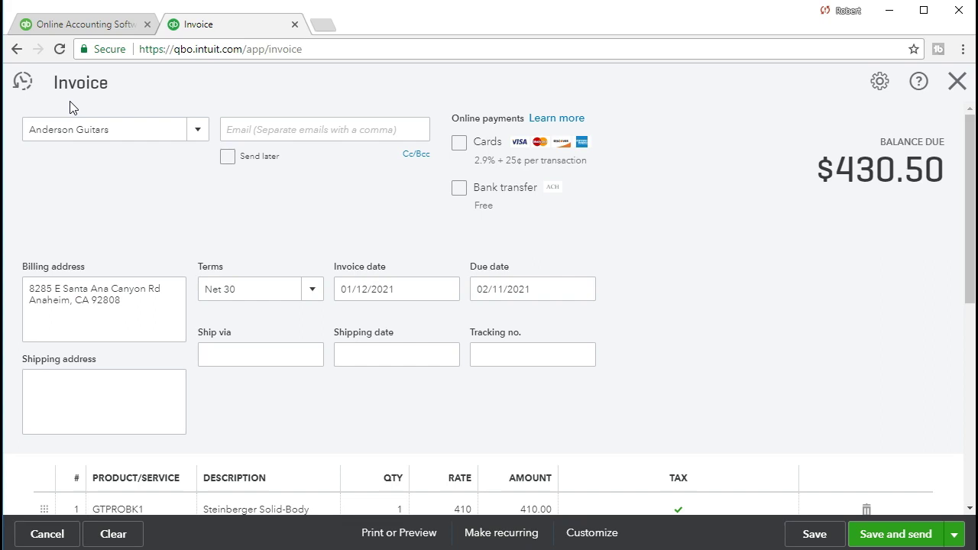
pyautogui.scroll(-3, 449, 275)
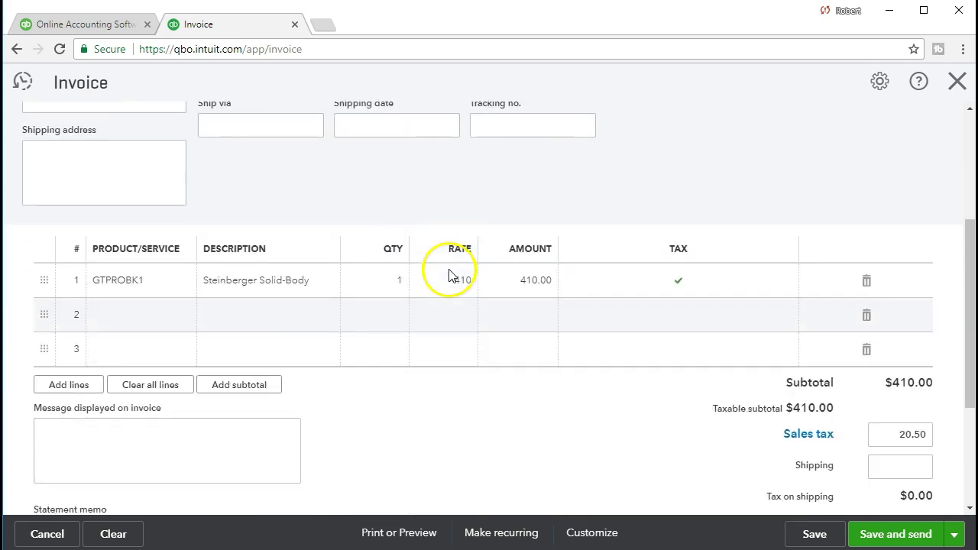
pyautogui.scroll(-2, 629, 432)
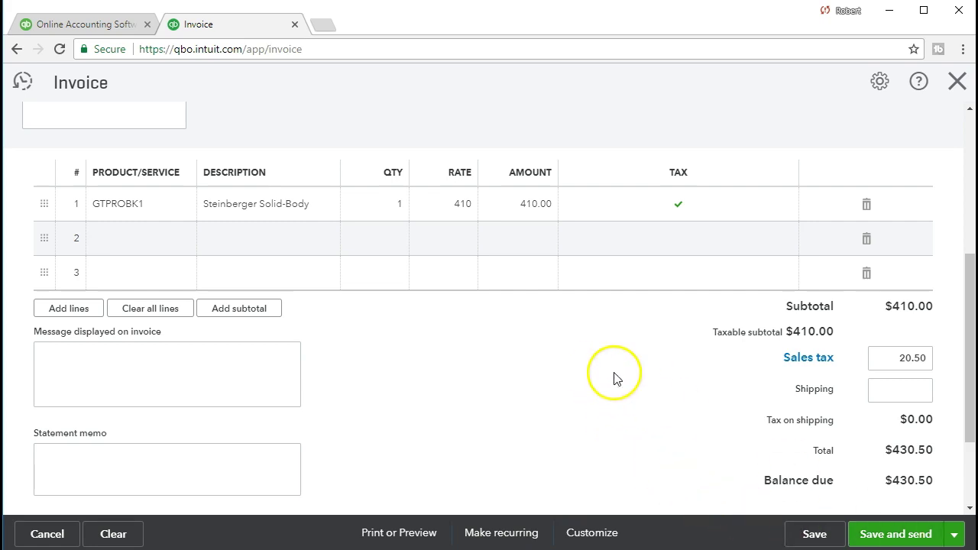
pyautogui.scroll(5, 596, 374)
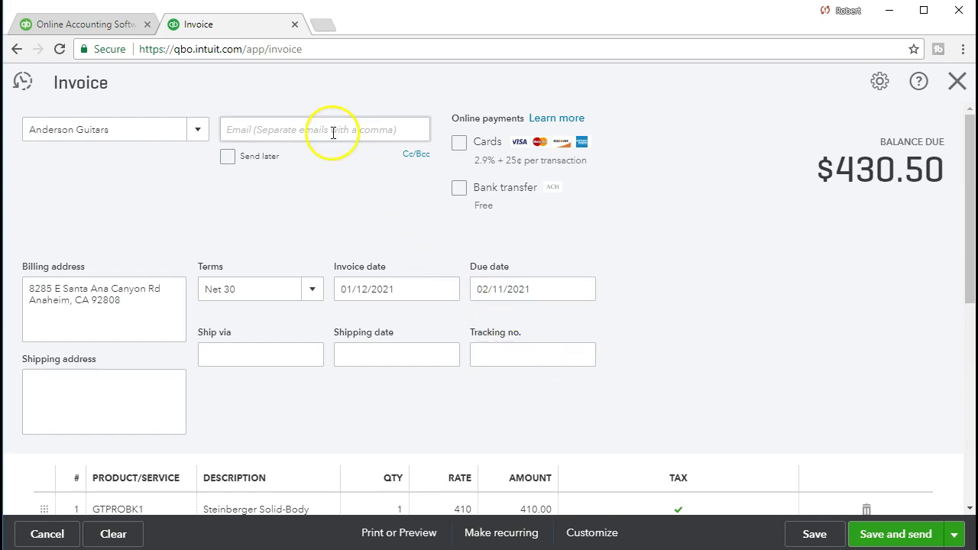
pyautogui.scroll(-2, 516, 348)
pyautogui.scroll(-1, 515, 347)
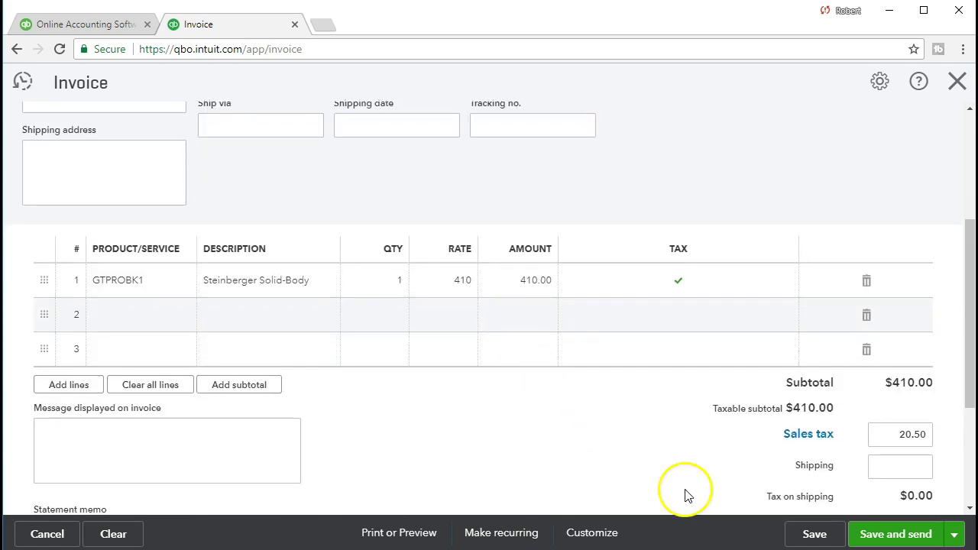
pyautogui.click(424, 544)
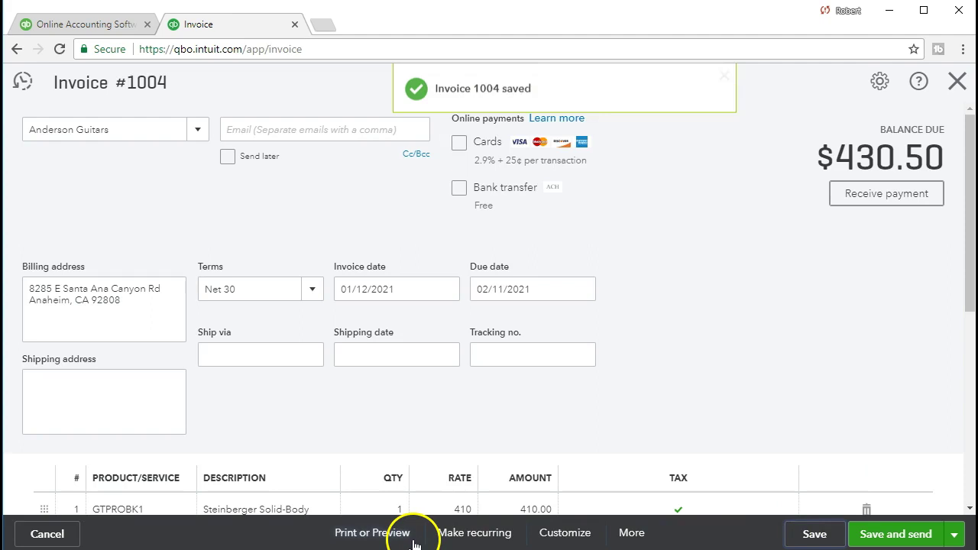
# Step: Preview the invoice for printing and download it as a PDF
pyautogui.click(389, 533)
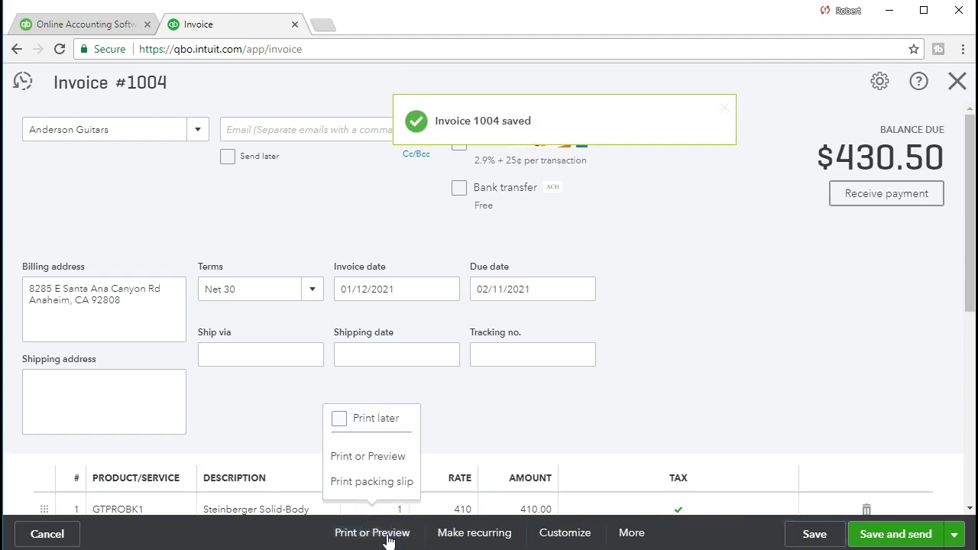
pyautogui.click(390, 535)
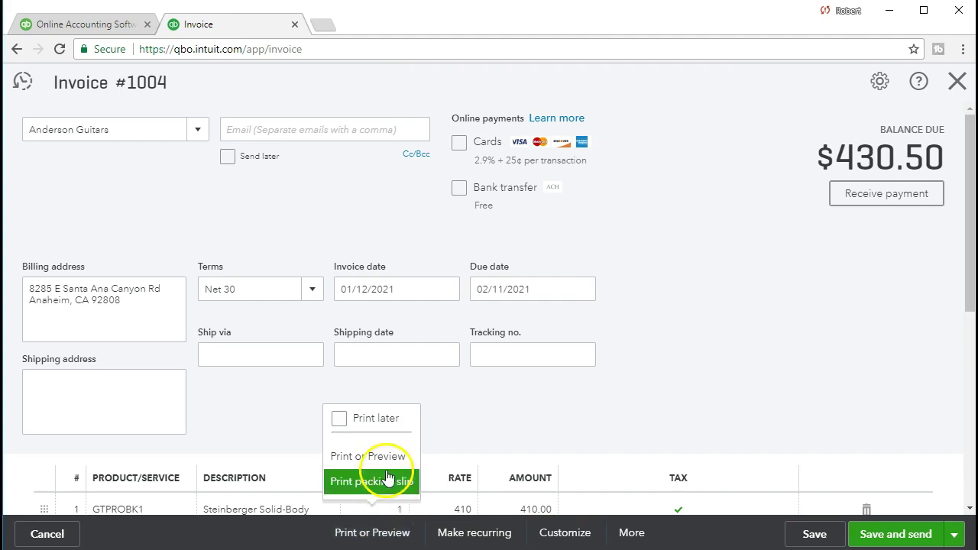
pyautogui.click(359, 456)
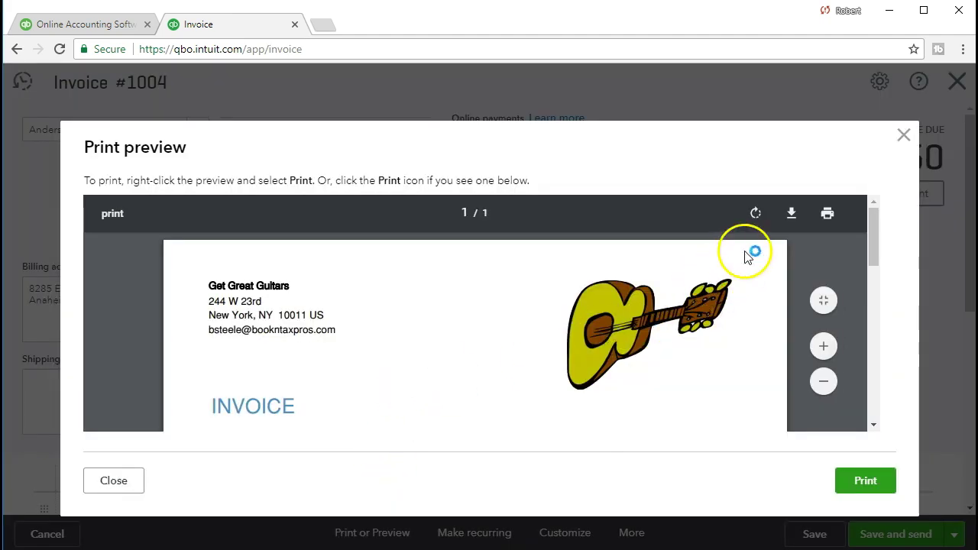
pyautogui.click(791, 213)
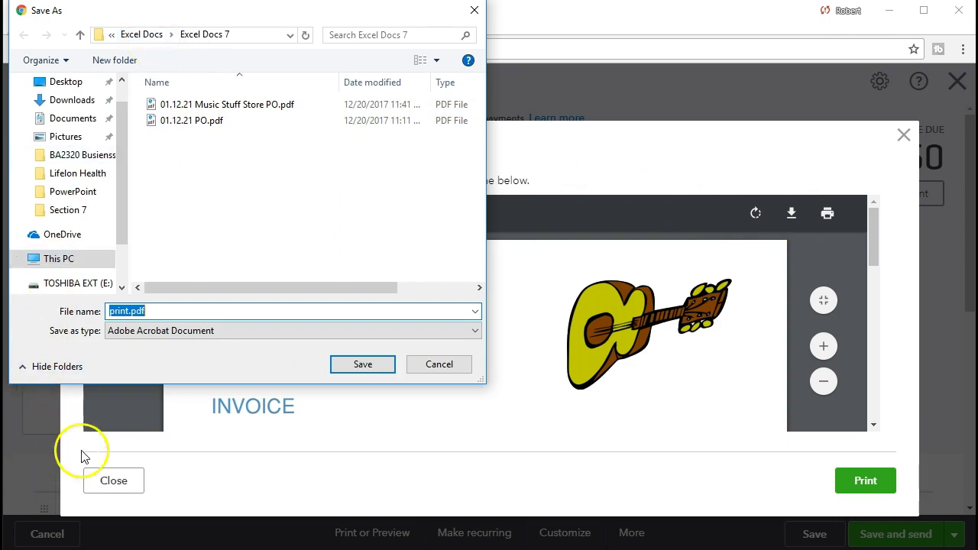
# Step: Save the PDF as '01.12.21 Invoice Anderson.pdf' in the Excel Docs 7 folder
pyautogui.click(189, 311)
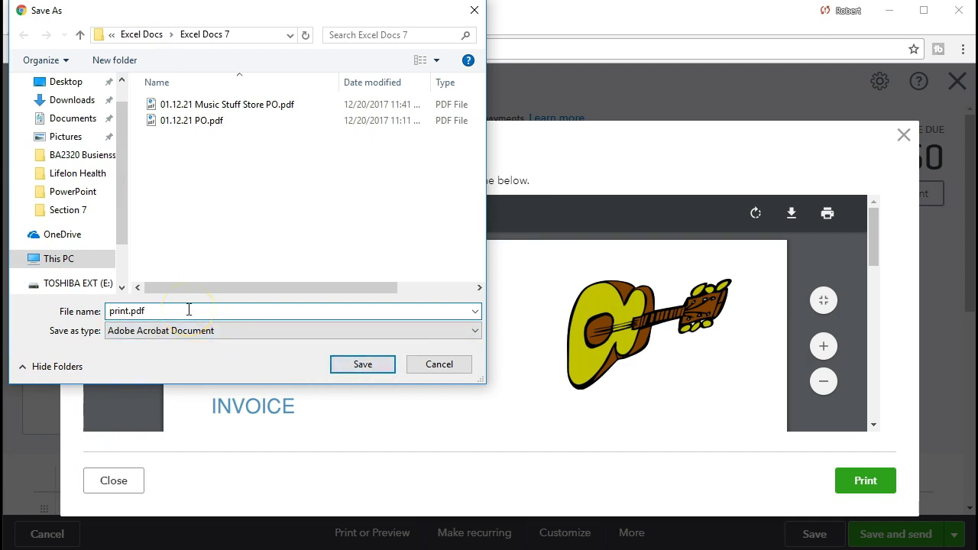
pyautogui.press('BackSpace')
pyautogui.press('BackSpace')
pyautogui.press('BackSpace')
pyautogui.press('BackSpace')
pyautogui.press('BackSpace')
pyautogui.write('Invoice Anderson')
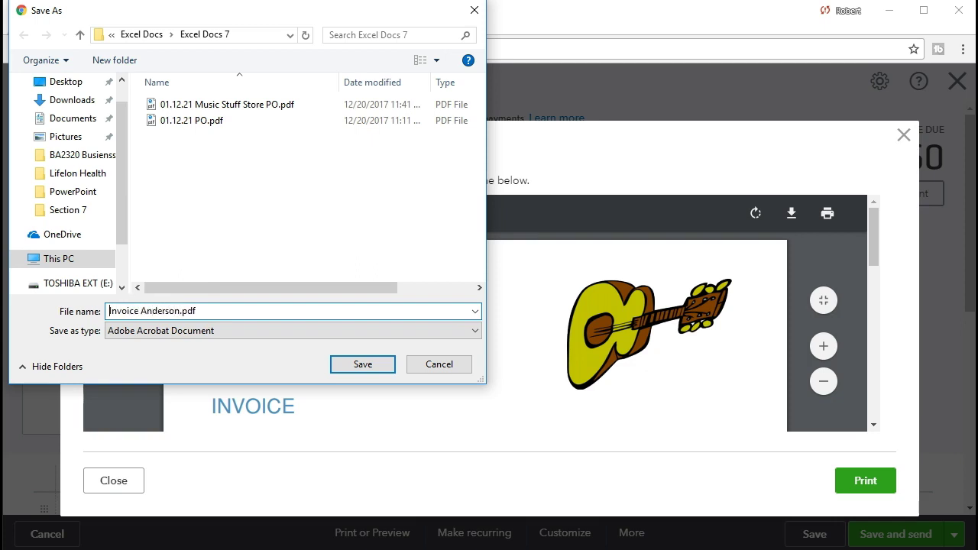
pyautogui.press('Home')
pyautogui.write('01.12.')
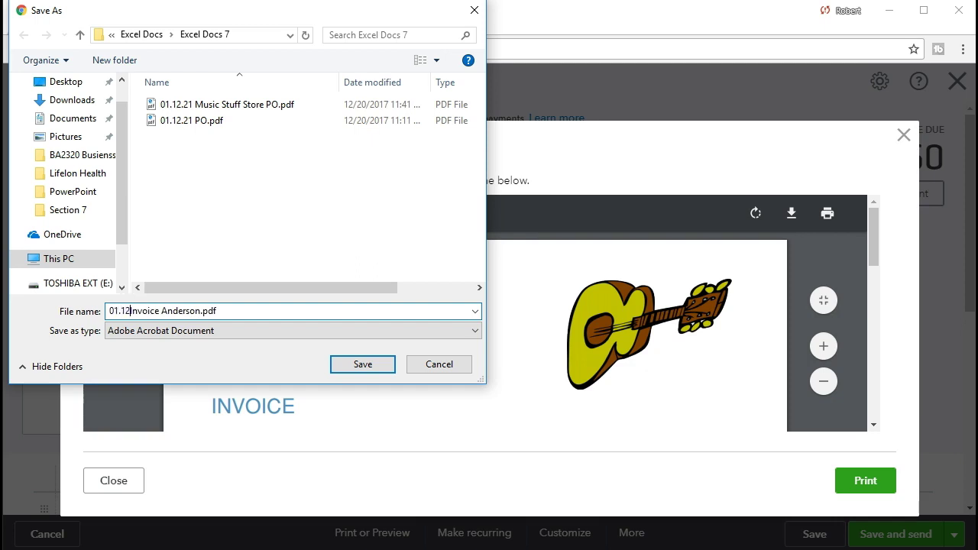
pyautogui.write('21')
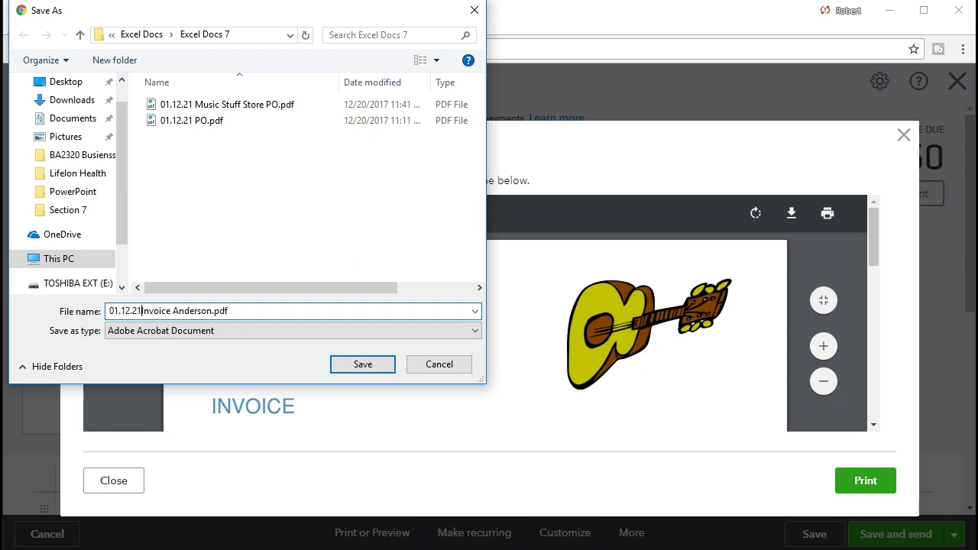
pyautogui.click(363, 365)
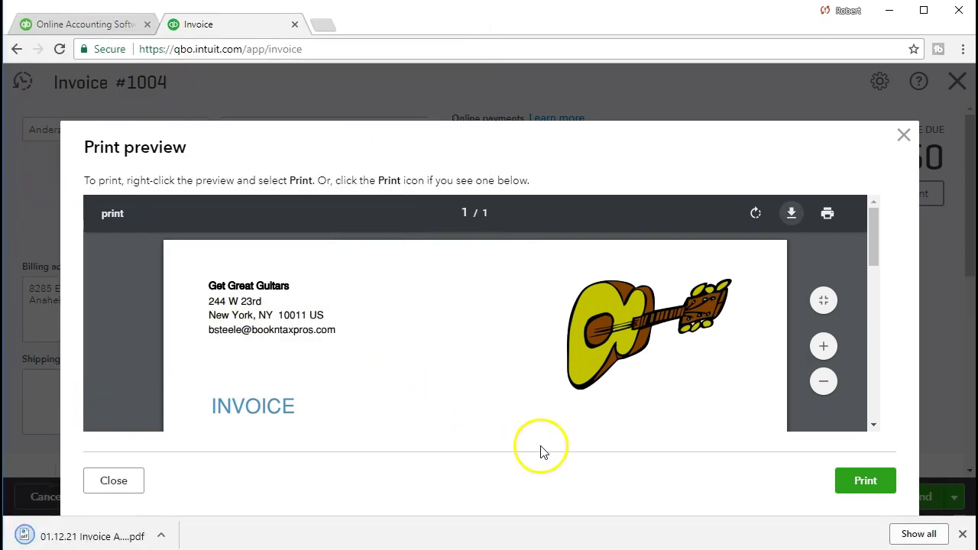
# Step: Dismiss the download notice, then close the print preview and invoice 1004
pyautogui.click(962, 534)
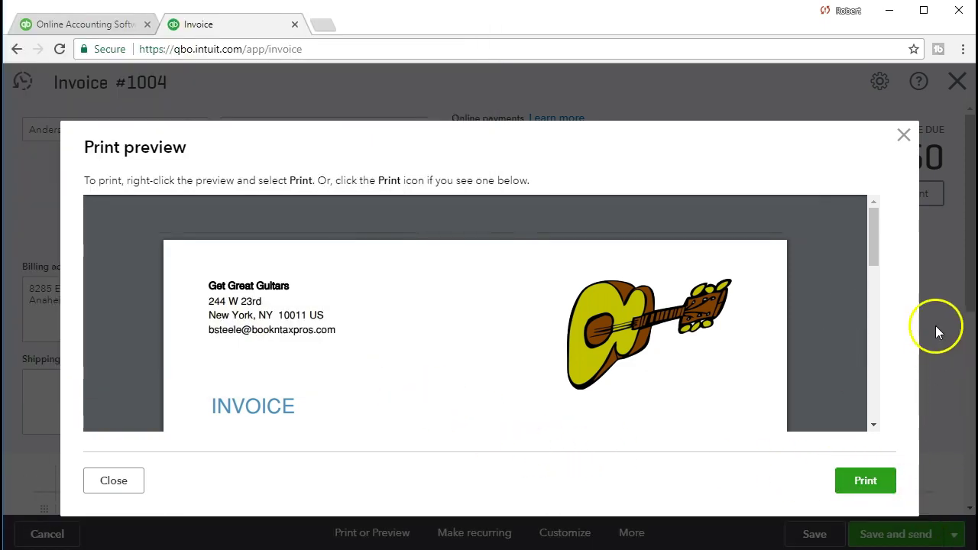
pyautogui.click(904, 136)
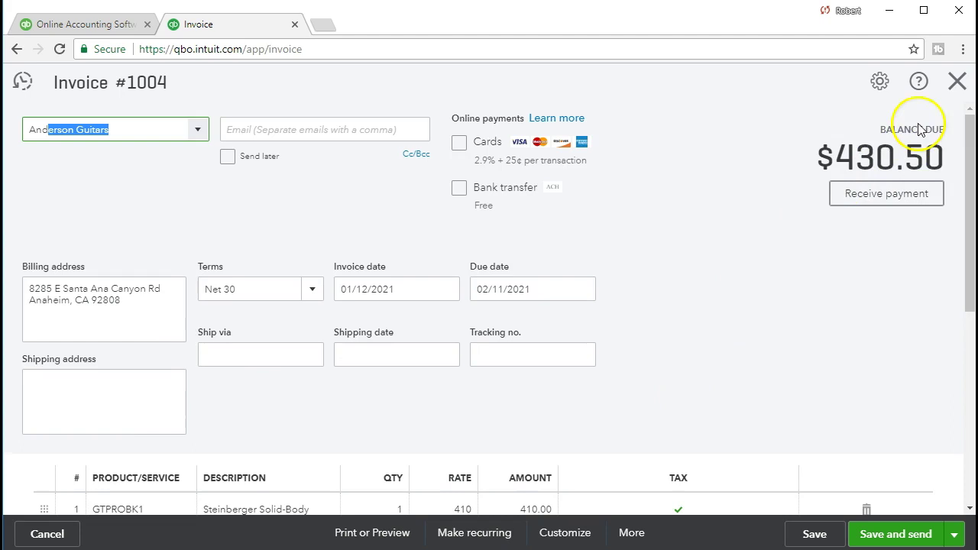
pyautogui.click(954, 88)
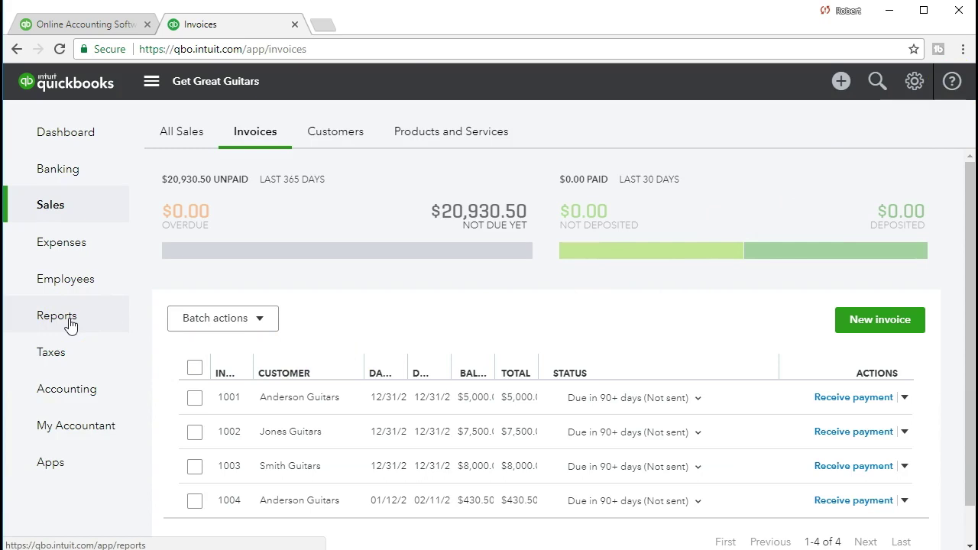
# Step: On the Reports page, search 'b' and open the Balance Sheet report
pyautogui.click(70, 326)
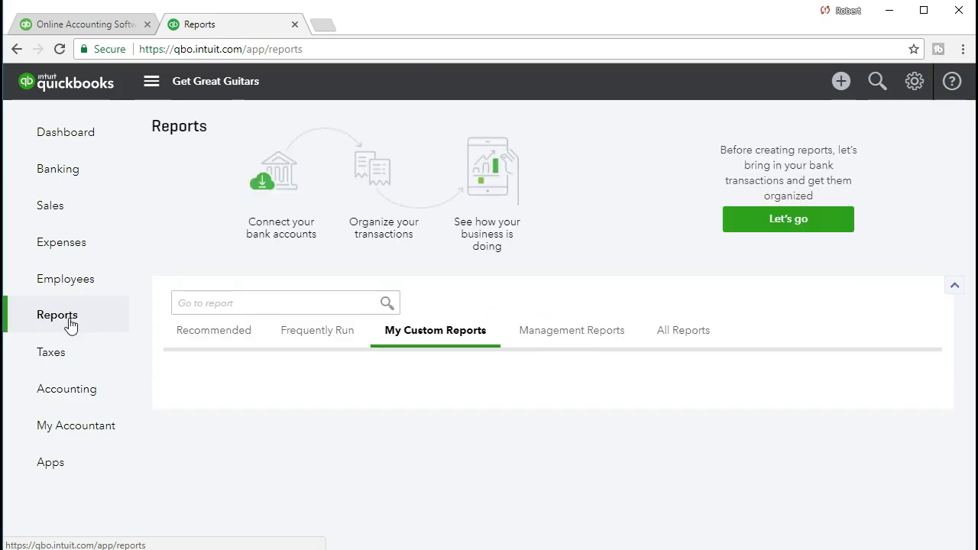
pyautogui.click(272, 301)
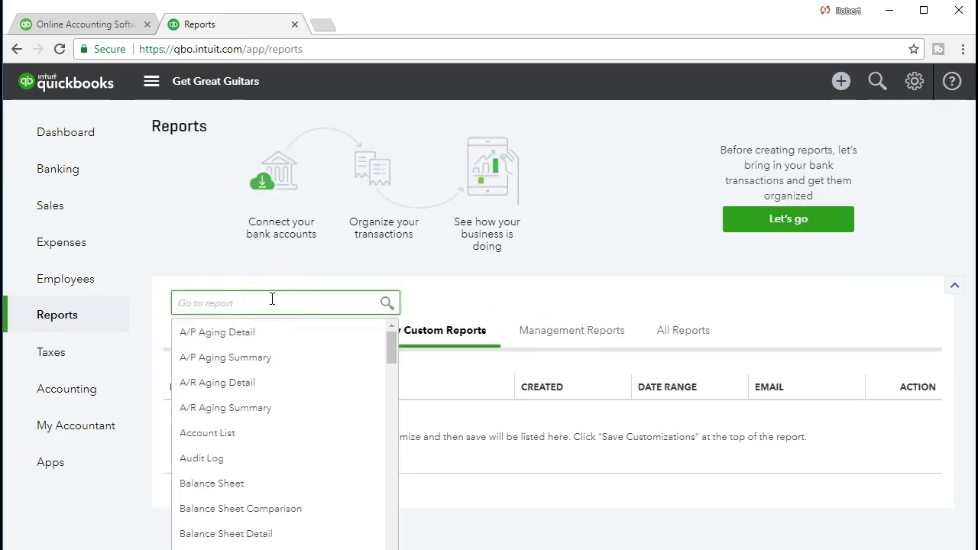
pyautogui.write('b')
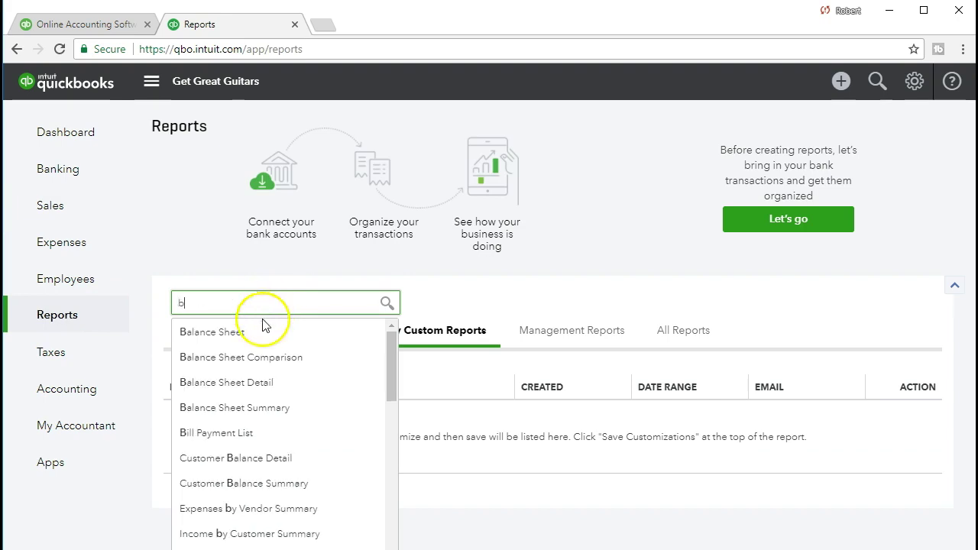
pyautogui.click(258, 333)
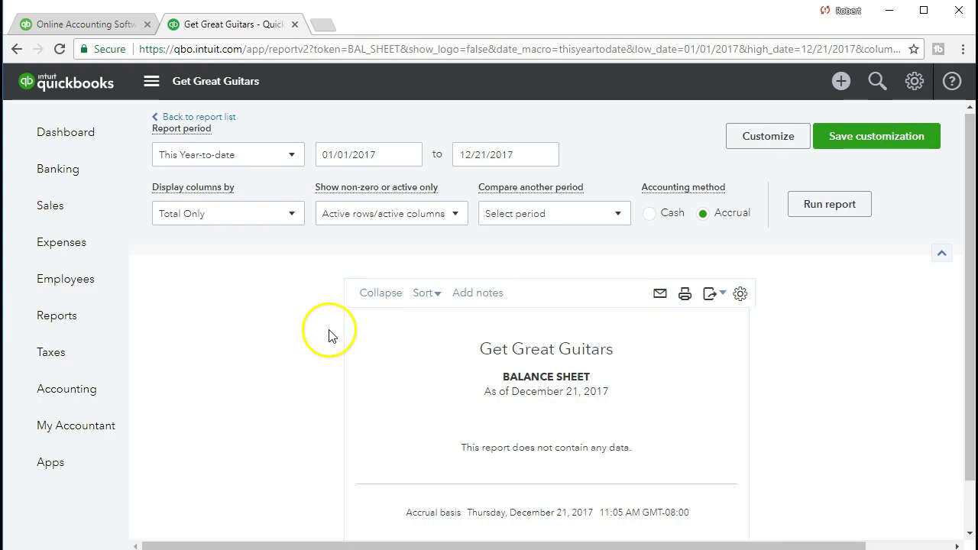
# Step: Rerun the Balance Sheet for 01/01/2021–01/31/2021 and review Accounts Receivable of 20,930.50
pyautogui.click(399, 155)
pyautogui.moveTo(400, 154); pyautogui.dragTo(195, 155)
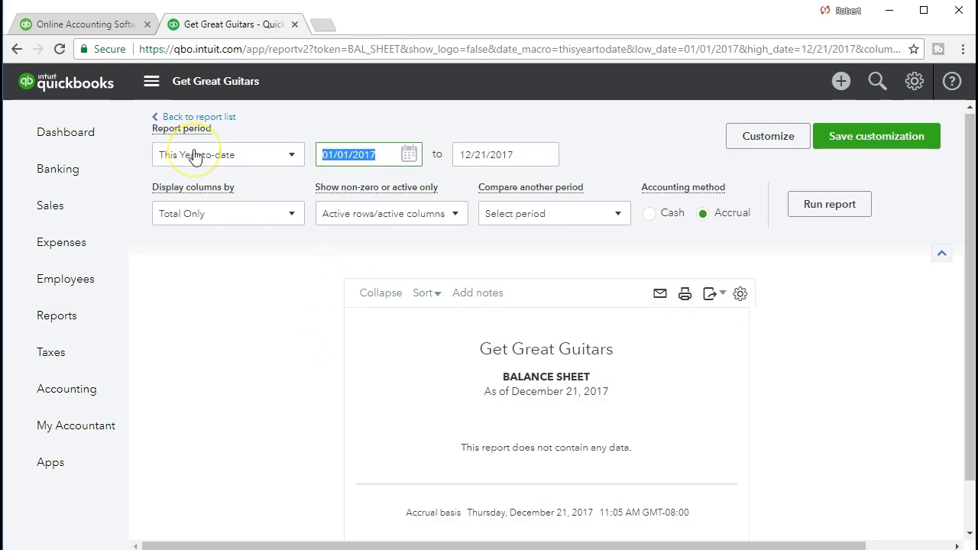
pyautogui.write('010121')
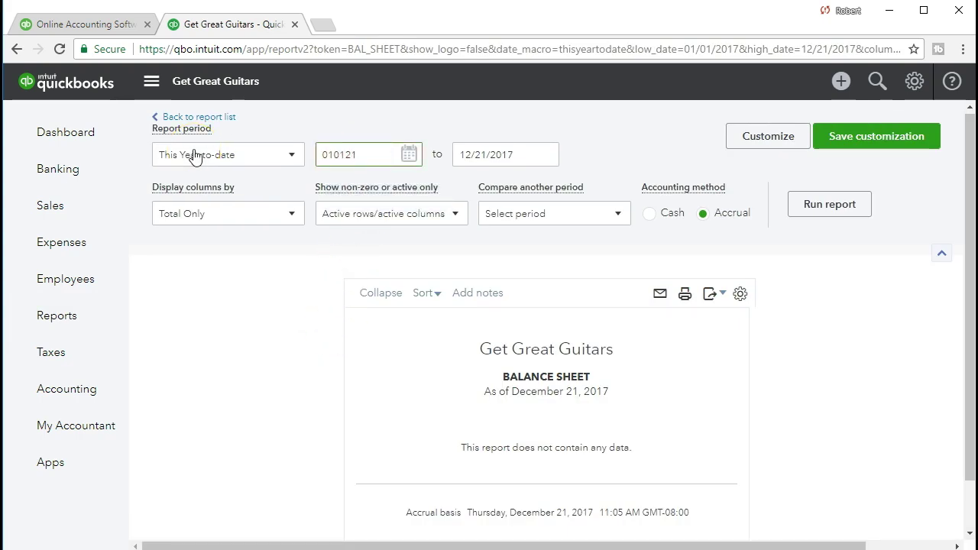
pyautogui.press('Tab')
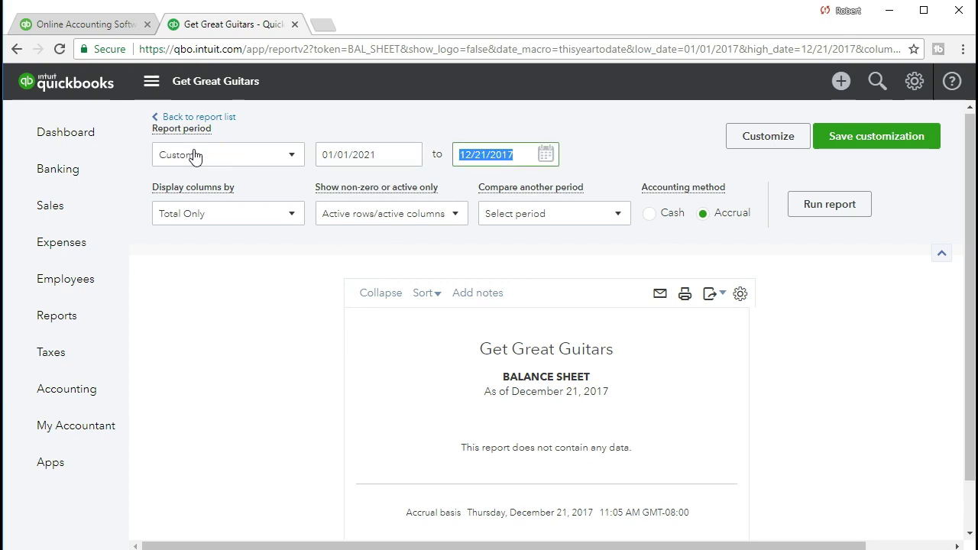
pyautogui.write('013121')
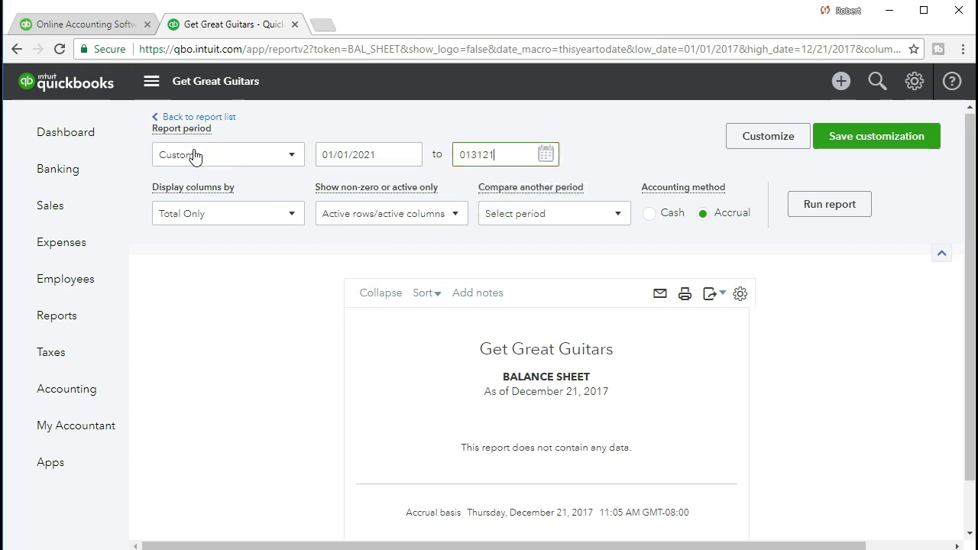
pyautogui.press('Tab')
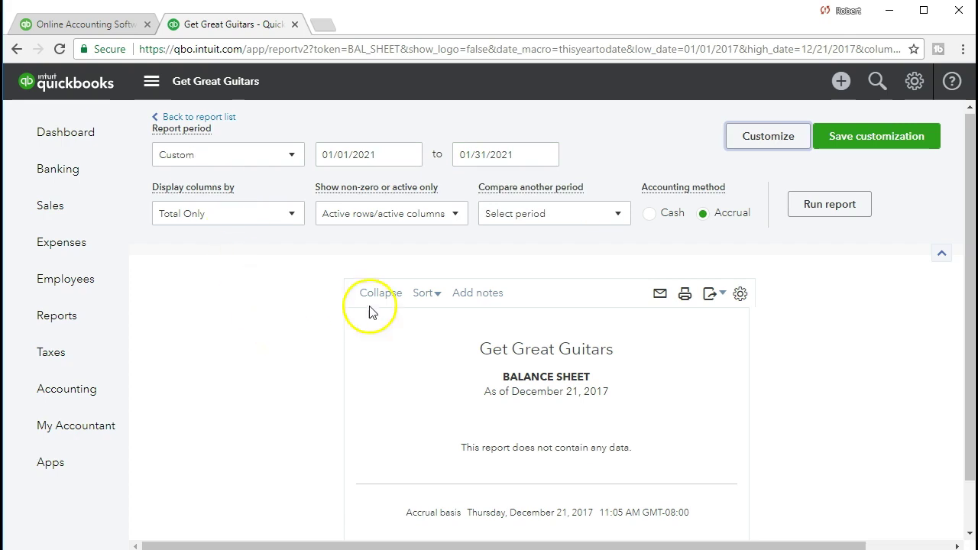
pyautogui.click(814, 212)
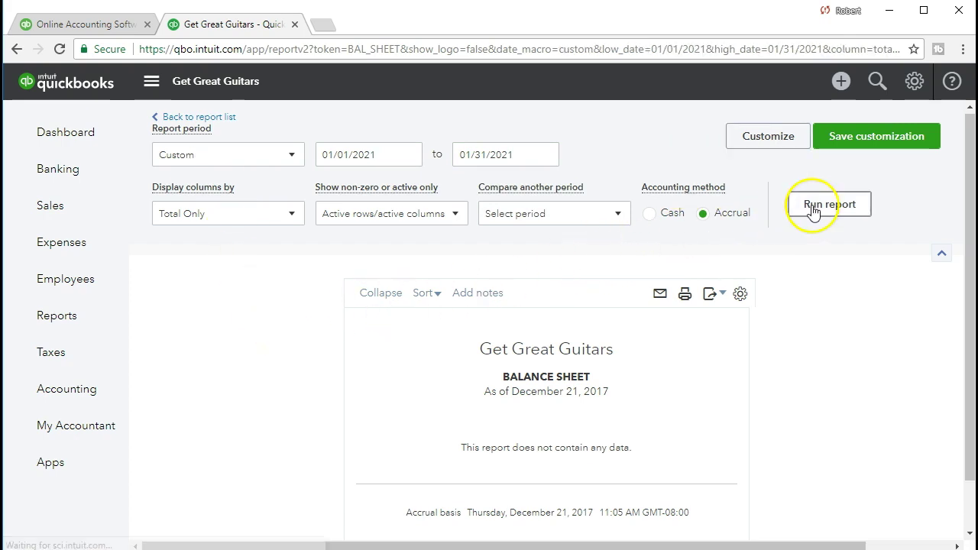
pyautogui.scroll(-1, 827, 302)
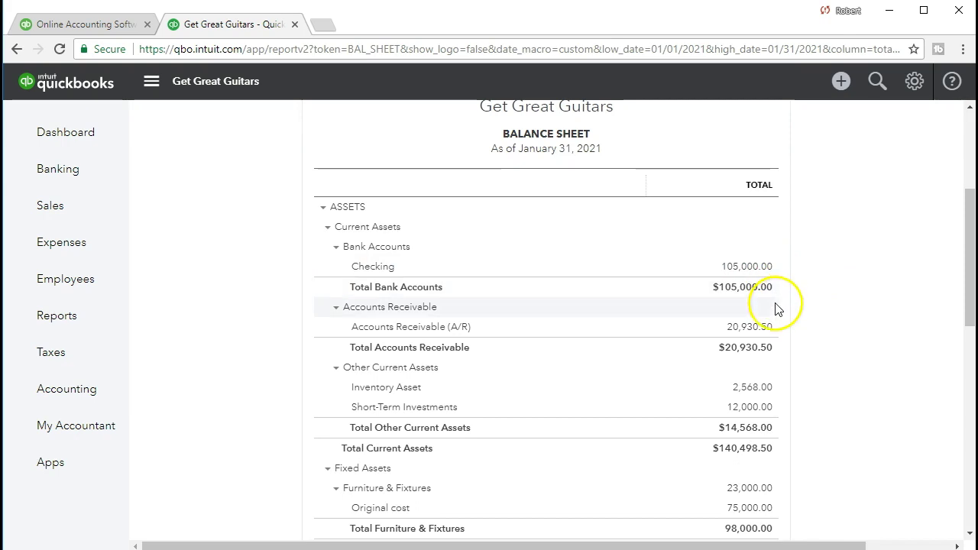
pyautogui.click(743, 330)
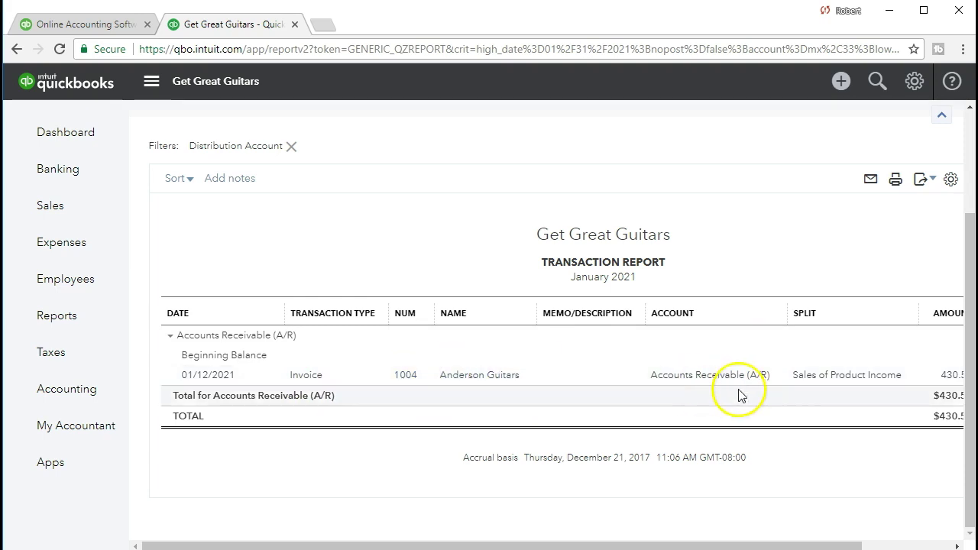
pyautogui.click(949, 382)
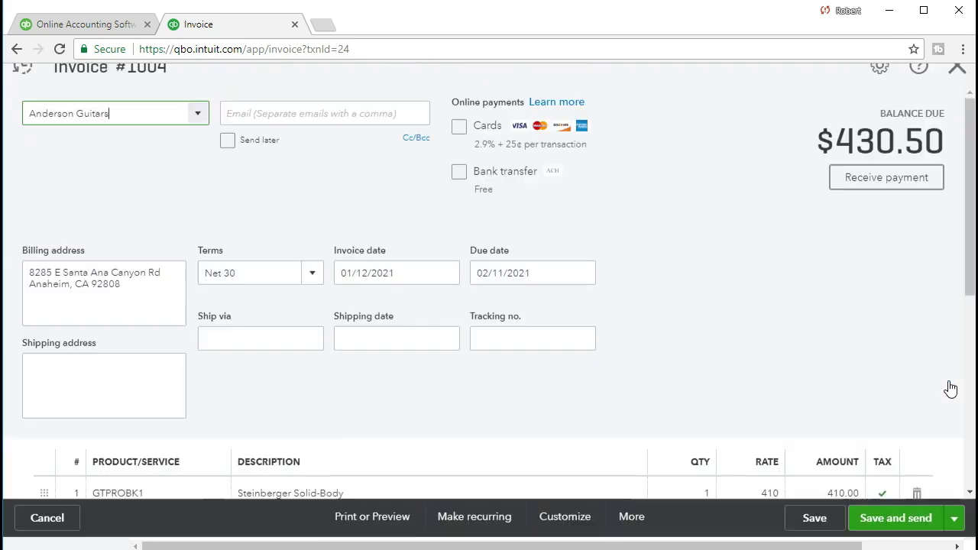
pyautogui.click(869, 365)
pyautogui.scroll(-1, 869, 365)
pyautogui.scroll(-4, 869, 365)
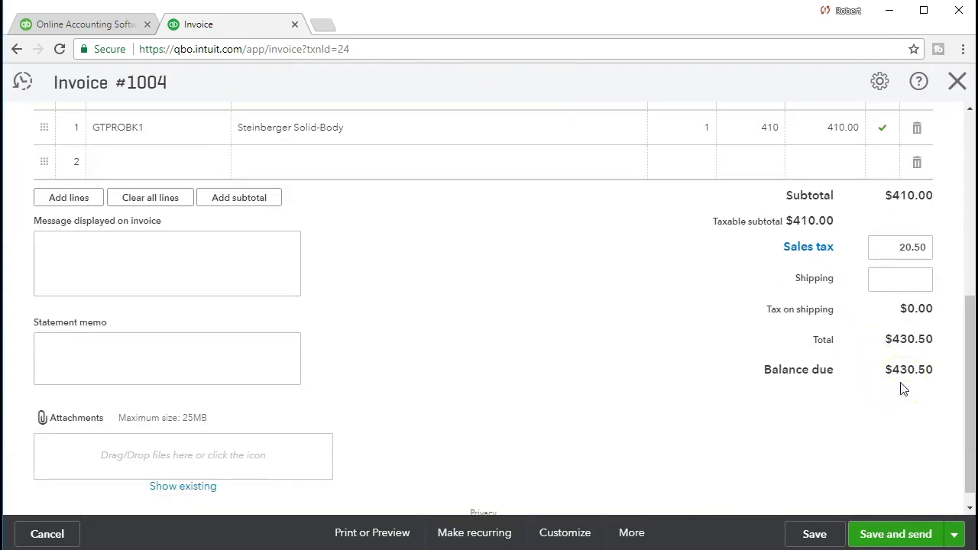
pyautogui.scroll(5, 903, 388)
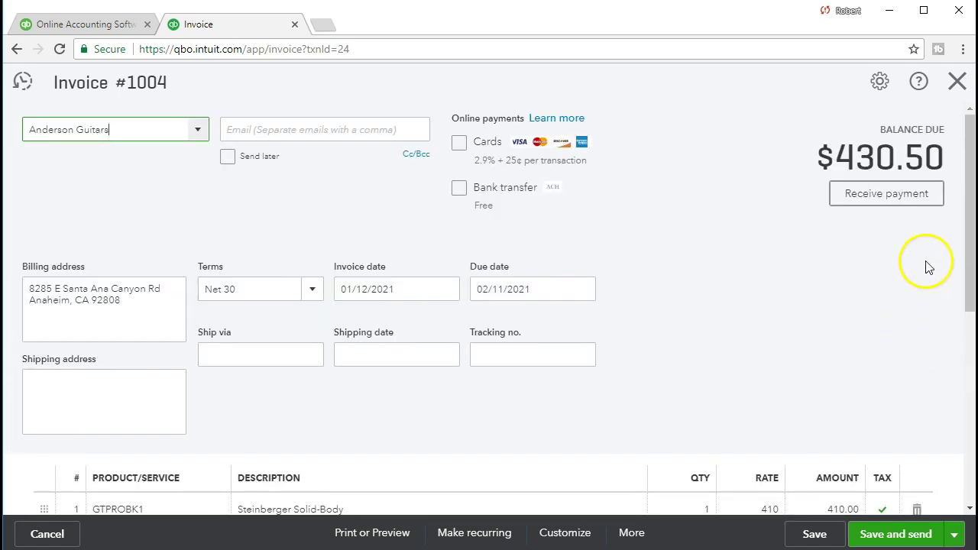
pyautogui.click(956, 82)
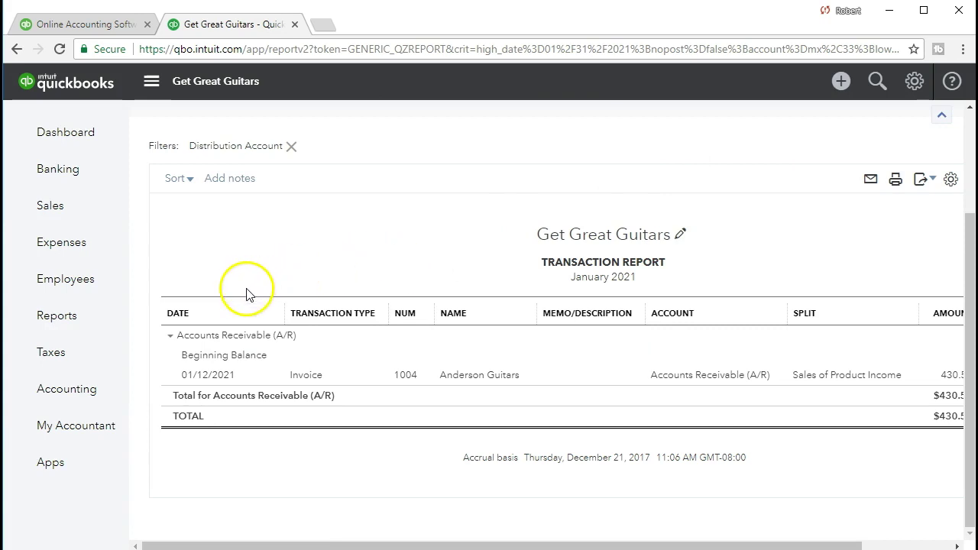
pyautogui.scroll(3, 252, 288)
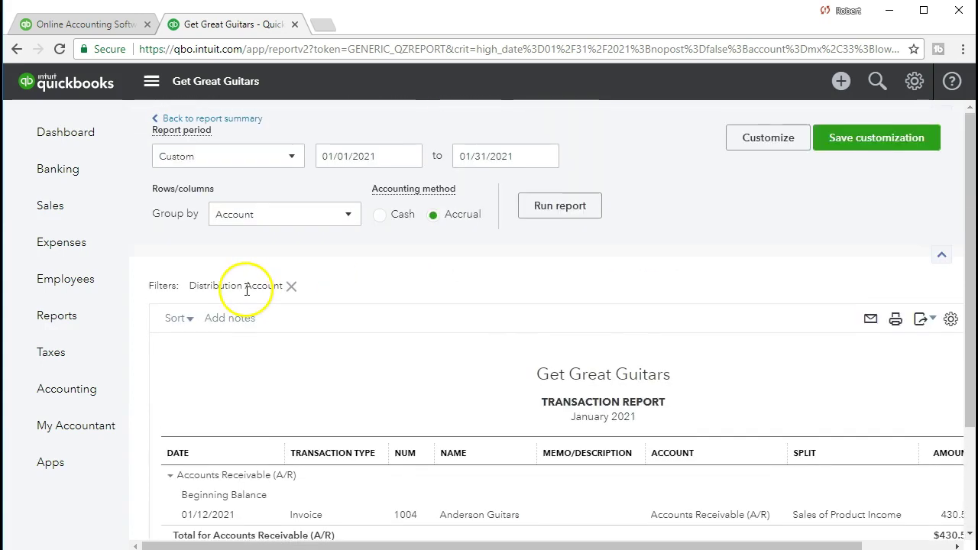
pyautogui.click(244, 122)
pyautogui.scroll(-3, 245, 126)
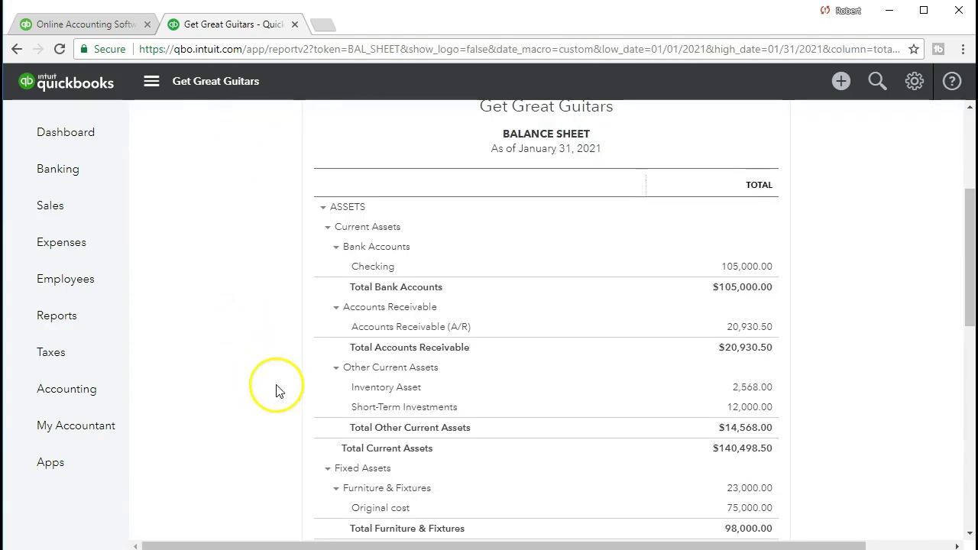
pyautogui.scroll(-1, 328, 336)
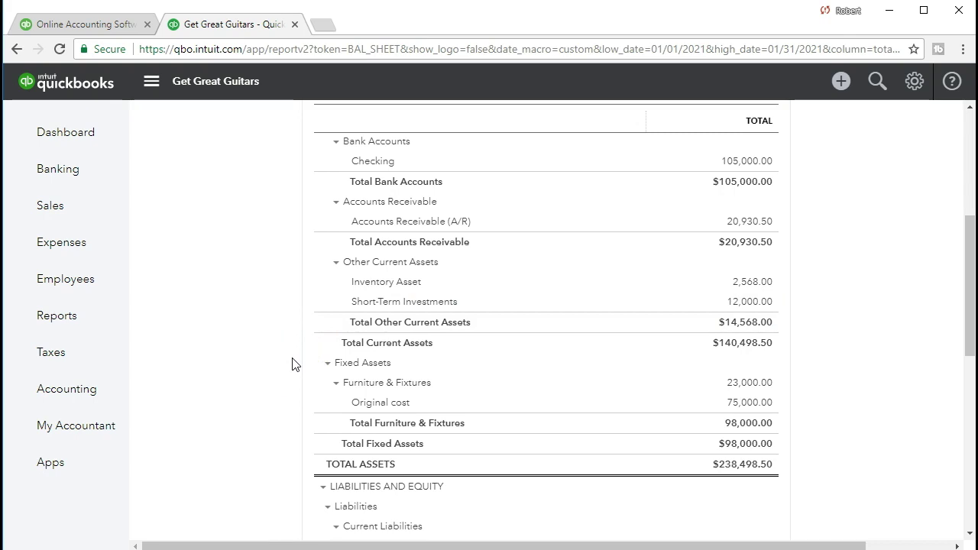
pyautogui.scroll(4, 292, 364)
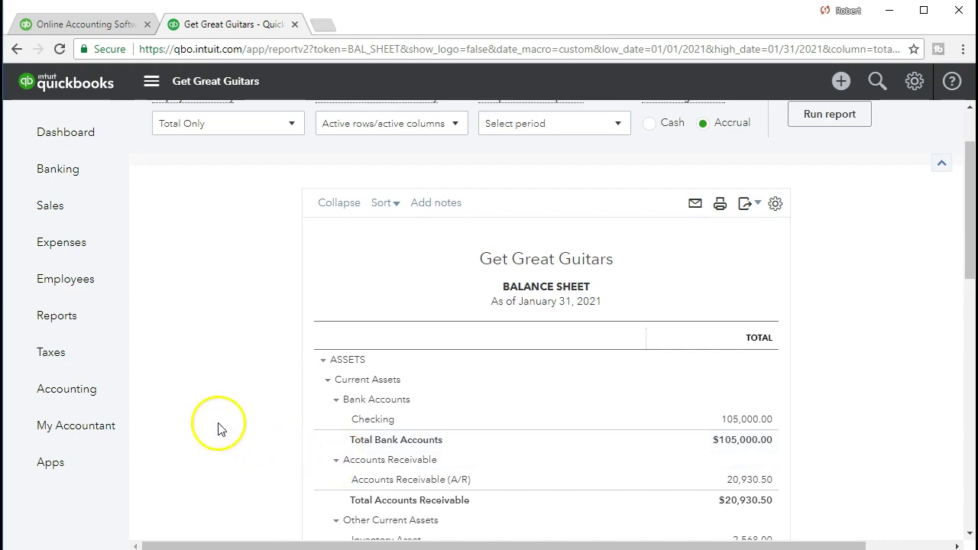
pyautogui.click(85, 334)
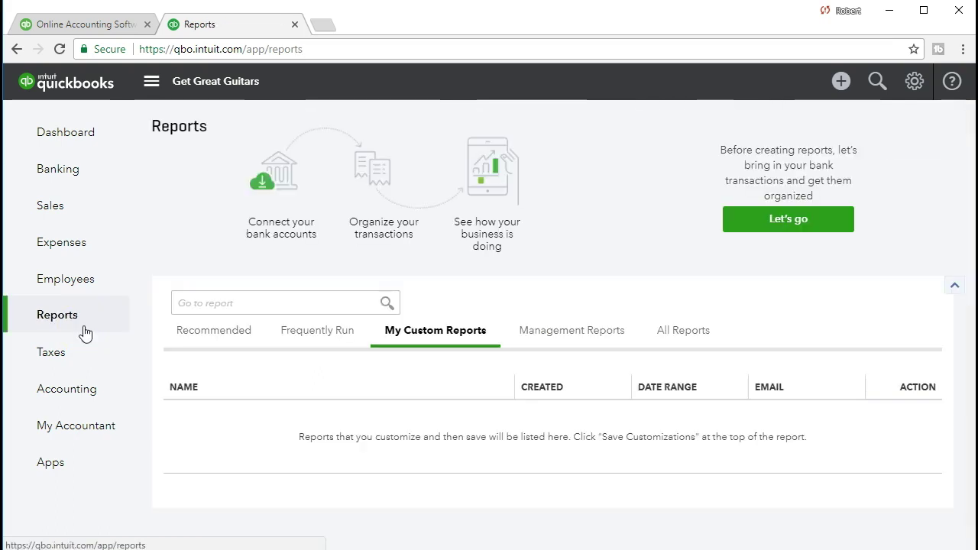
# Step: Search 'Prof' in the report list and open the Profit and Loss report
pyautogui.click(236, 306)
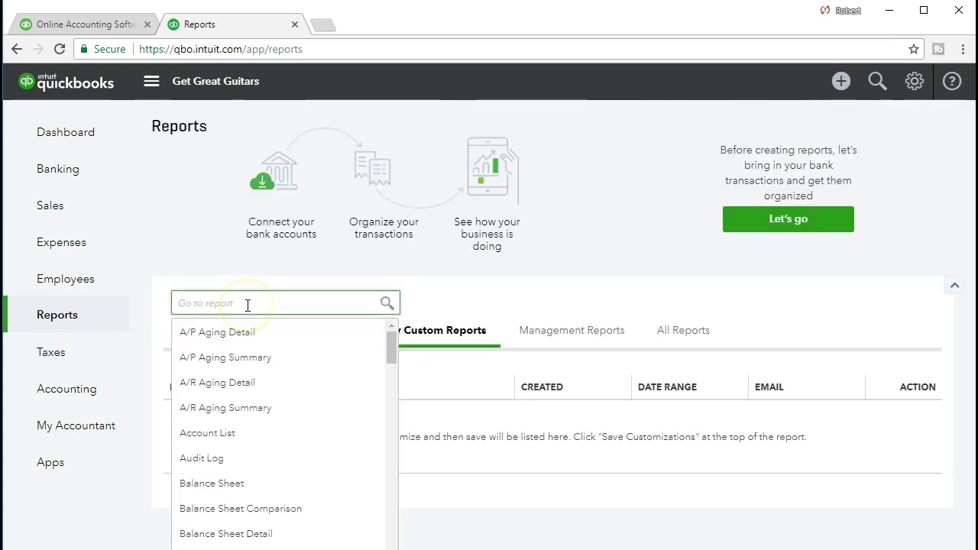
pyautogui.write('Prof')
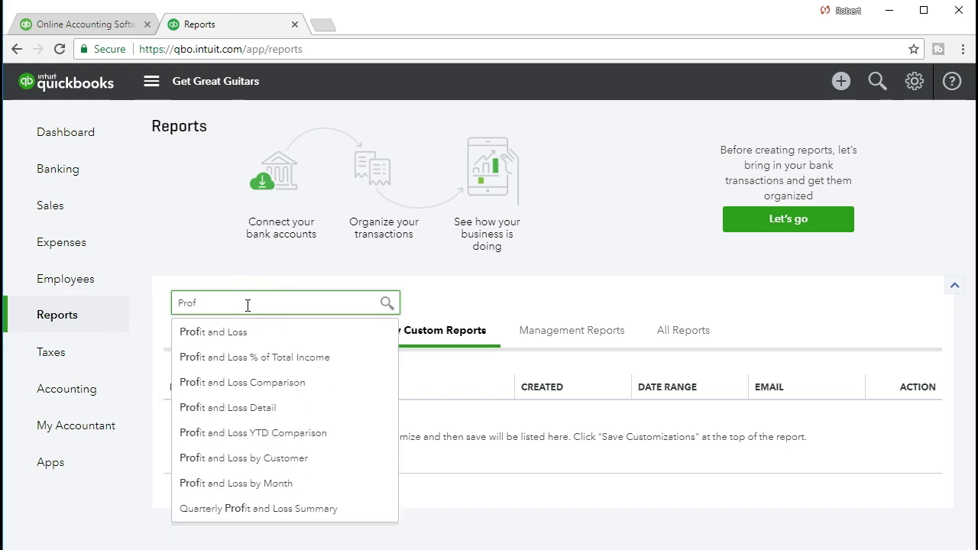
pyautogui.click(237, 333)
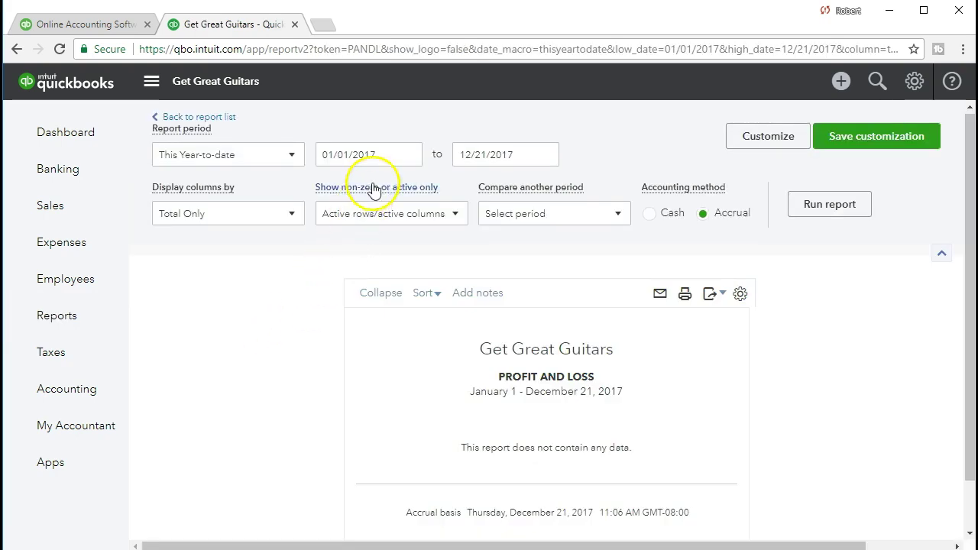
# Step: Run Profit and Loss for 01/01/2021–01/31/2021 and drill into the 410.00 product income
pyautogui.moveTo(393, 153); pyautogui.dragTo(262, 153)
pyautogui.write('010121')
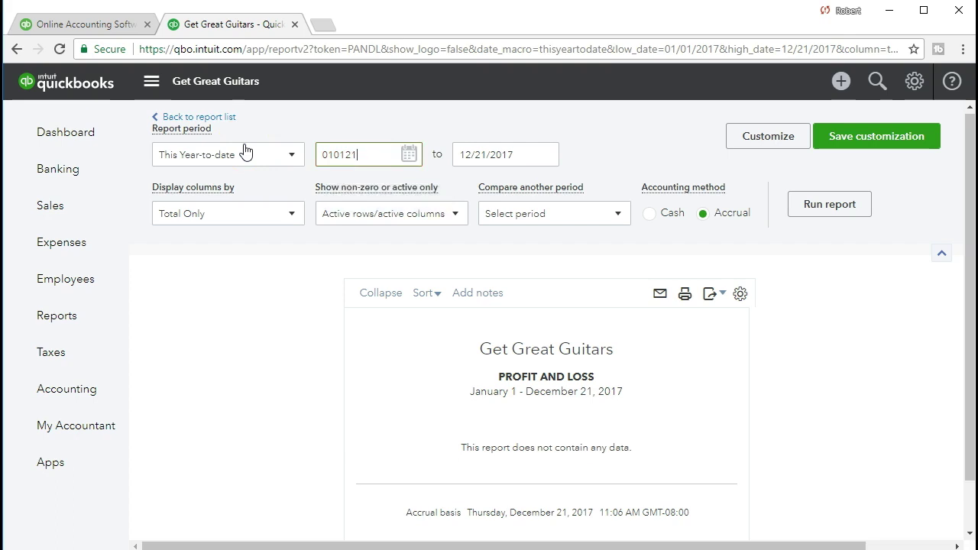
pyautogui.press('Tab')
pyautogui.write('01/31/2021')
pyautogui.press('Tab')
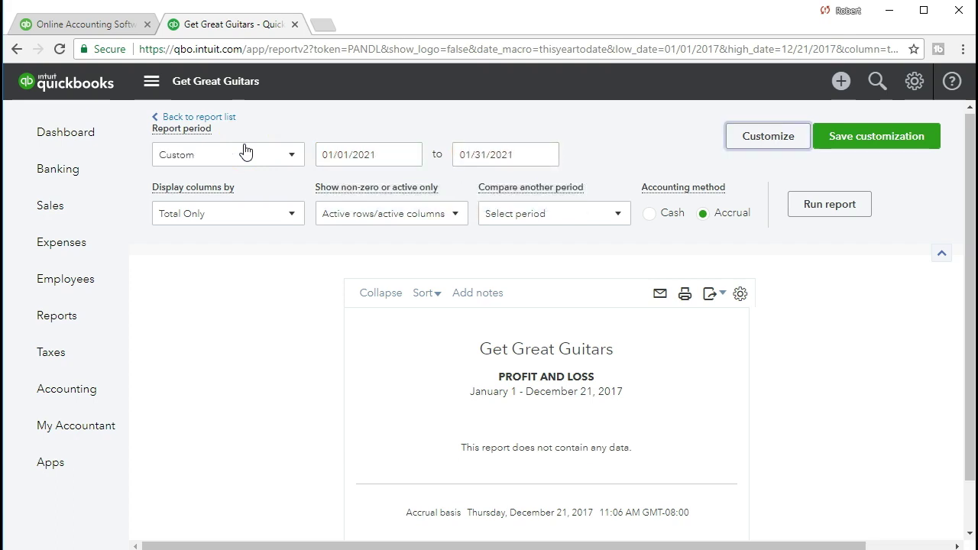
pyautogui.click(805, 217)
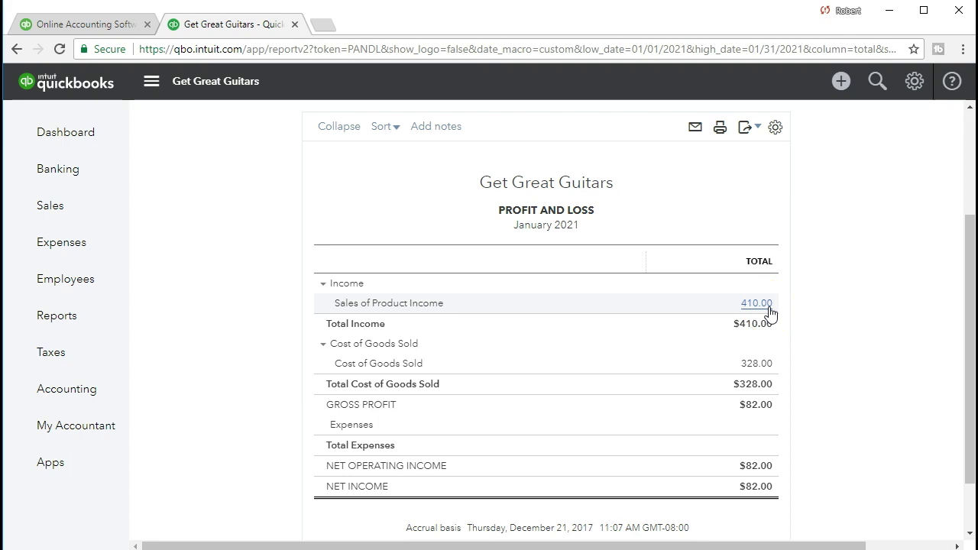
pyautogui.click(770, 311)
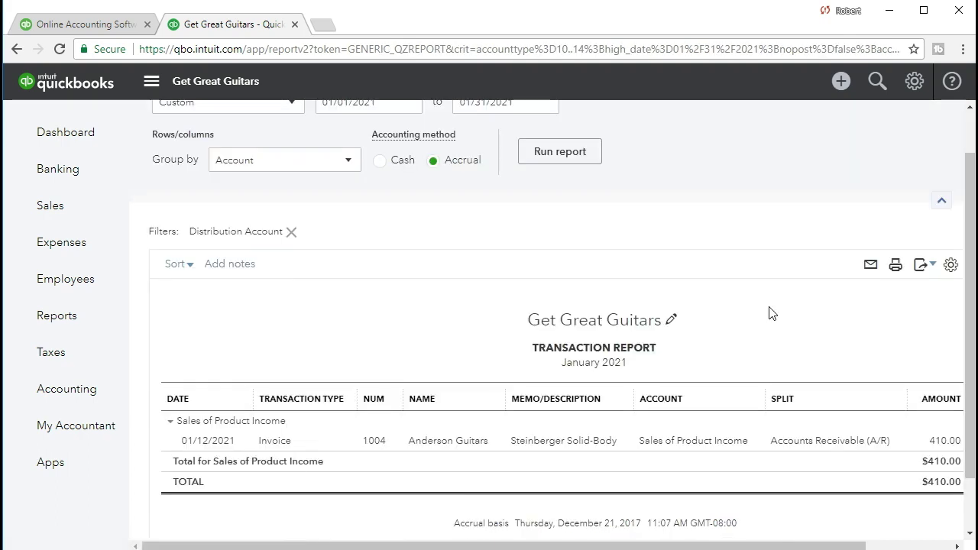
# Step: Open the invoice behind the 410.00 sale, check its 20.50 sales tax, then return to Reports
pyautogui.click(940, 441)
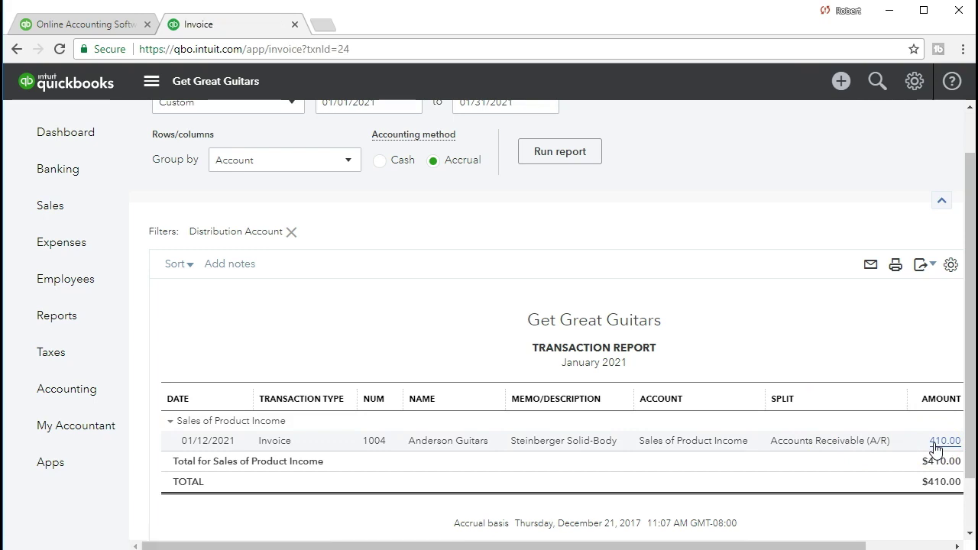
pyautogui.scroll(-2, 840, 376)
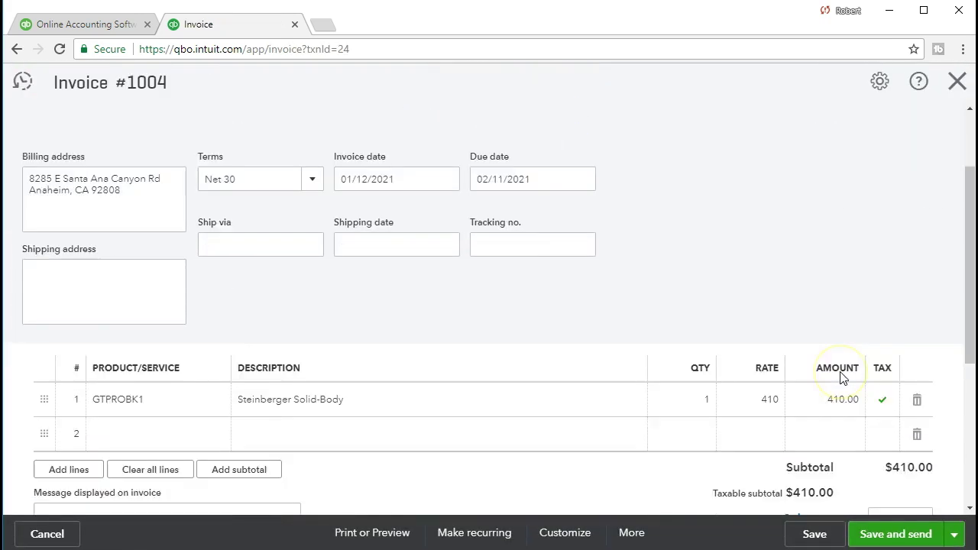
pyautogui.scroll(-4, 841, 376)
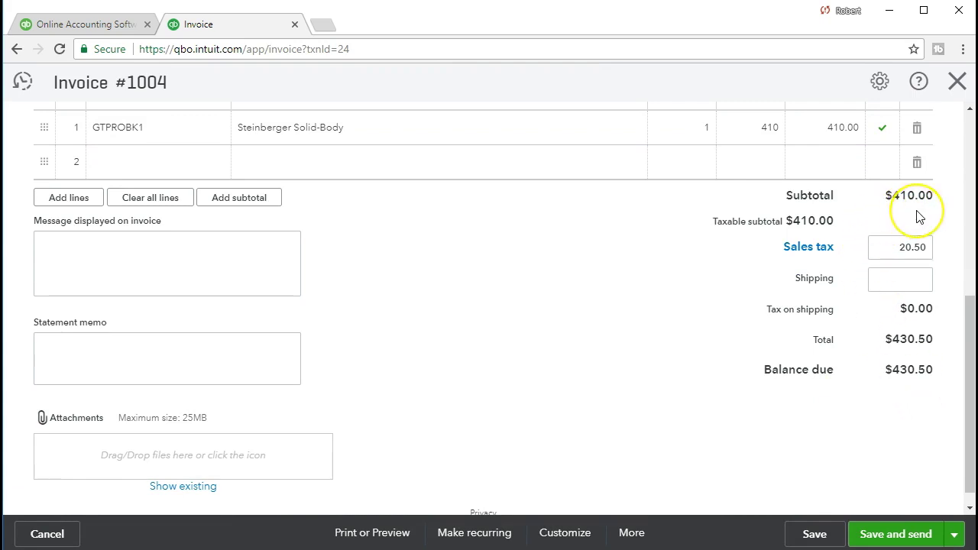
pyautogui.click(890, 252)
pyautogui.click(957, 82)
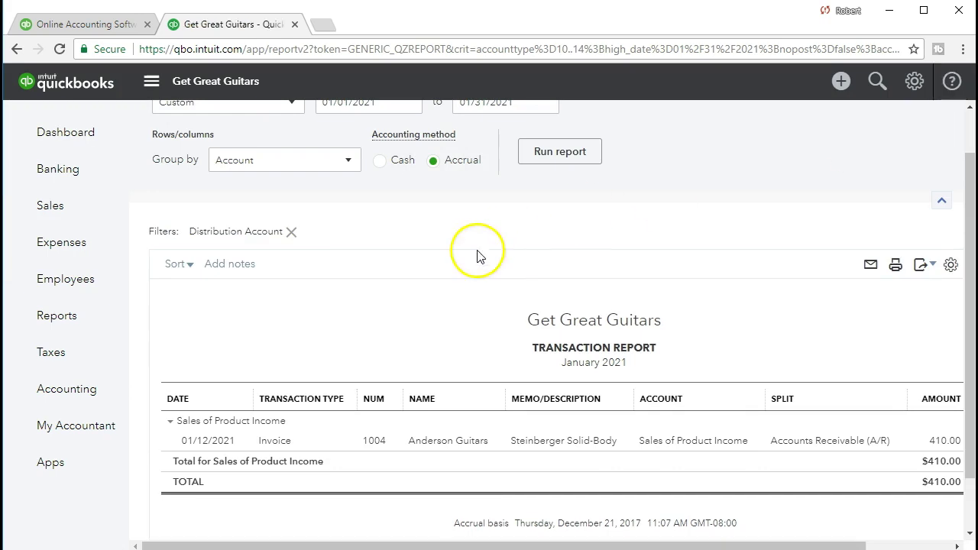
pyautogui.scroll(1, 412, 306)
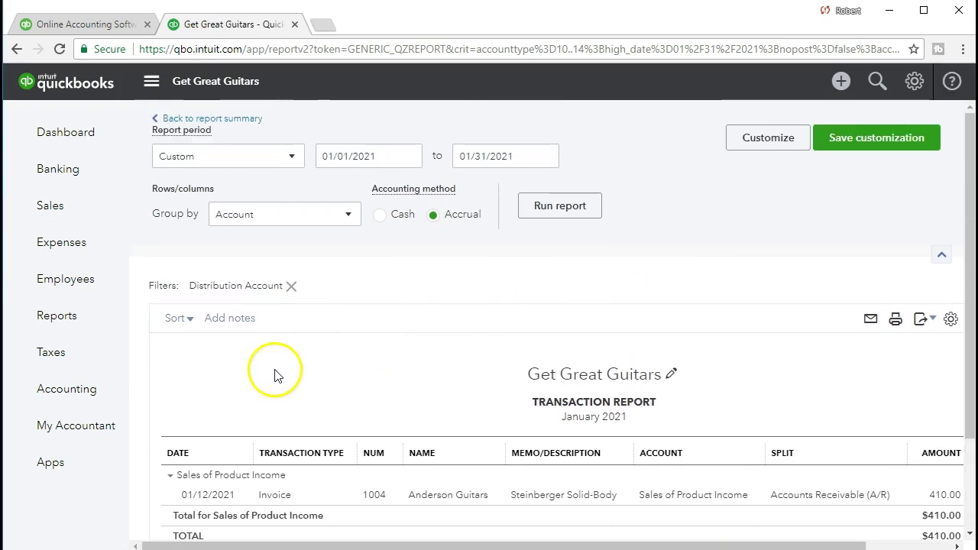
pyautogui.click(93, 329)
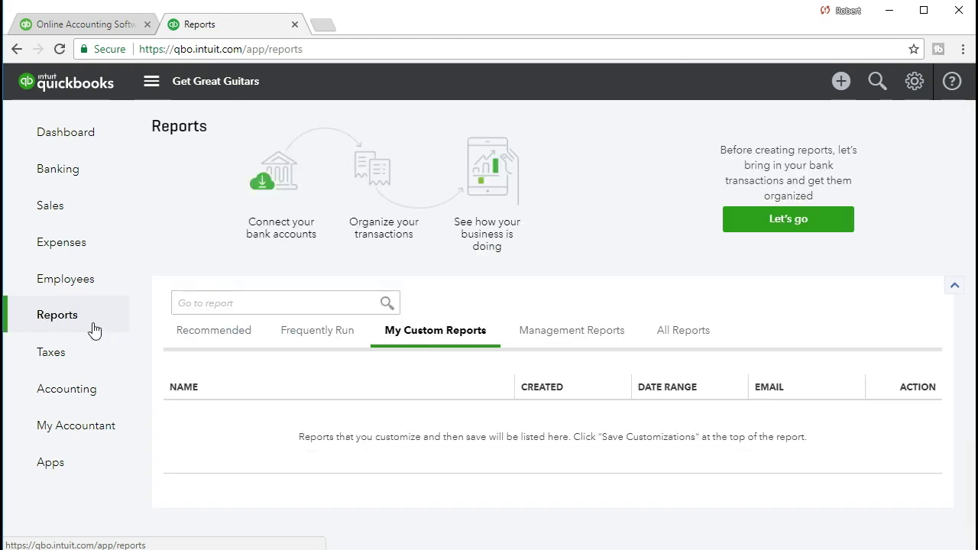
# Step: Search 'bal' in the report list and open the Balance Sheet
pyautogui.click(197, 305)
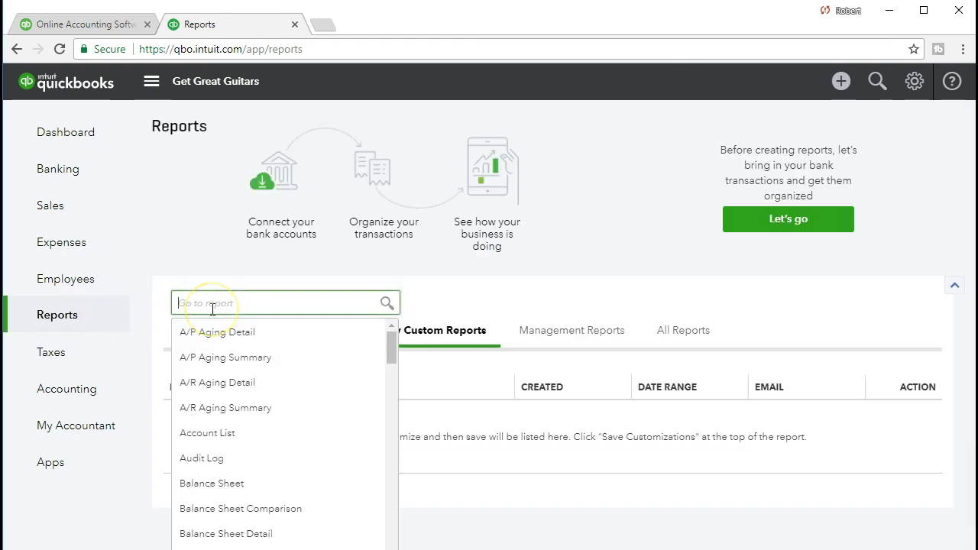
pyautogui.write('bal')
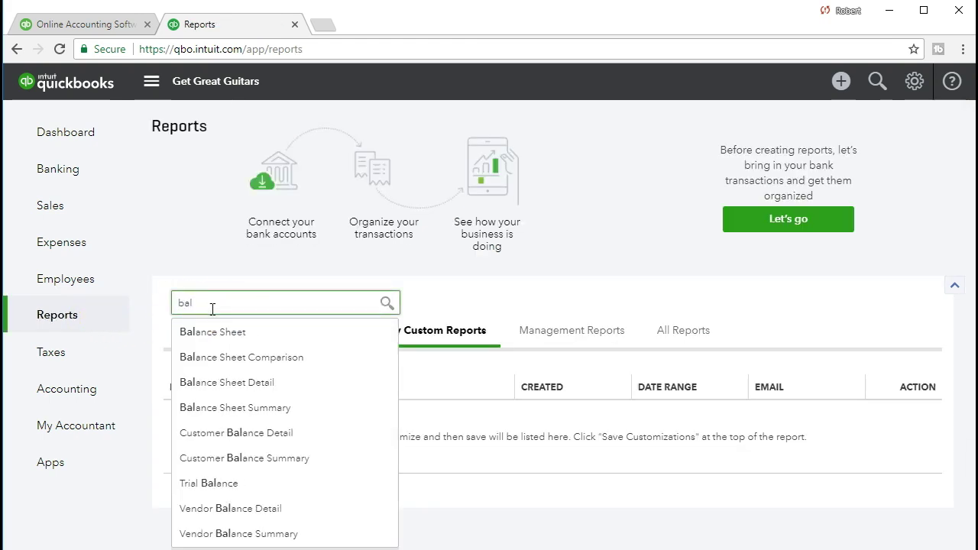
pyautogui.press('Down')
pyautogui.press('Return')
# Step: Run it for 01/01/2021–01/31/2021 and scroll to the 20.50 Board of Equalization payable
pyautogui.click(387, 155)
pyautogui.moveTo(386, 155); pyautogui.dragTo(231, 152)
pyautogui.write('01/01/2021')
pyautogui.press('Tab')
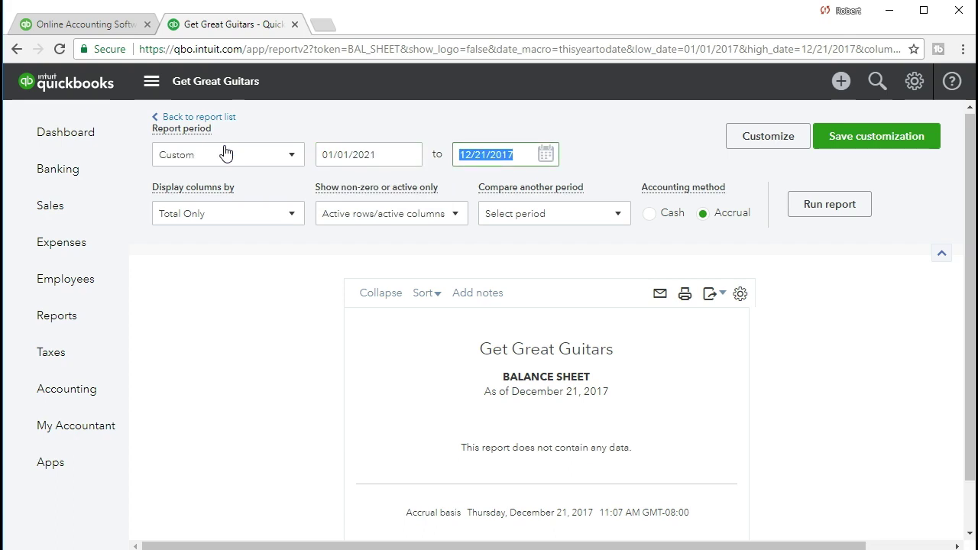
pyautogui.write('01/31/2021')
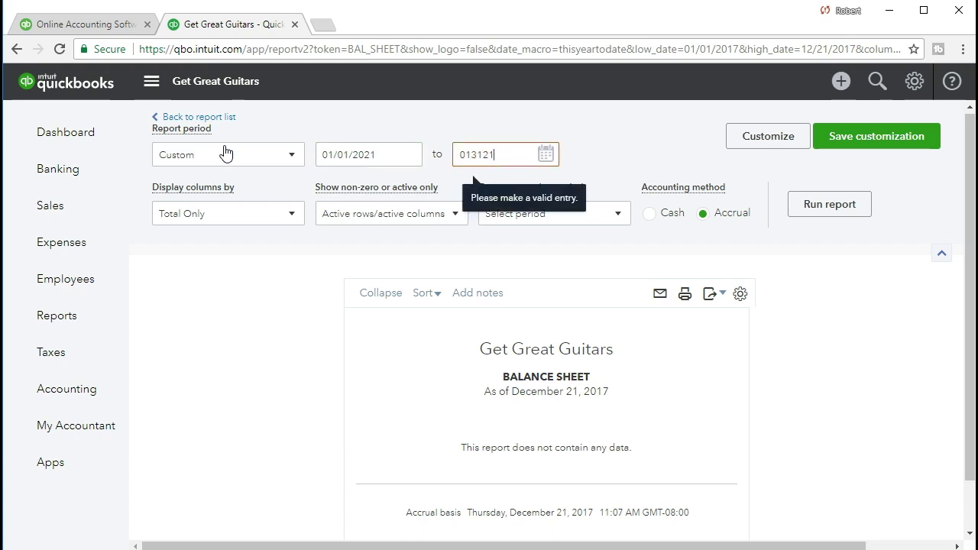
pyautogui.press('Tab')
pyautogui.click(817, 218)
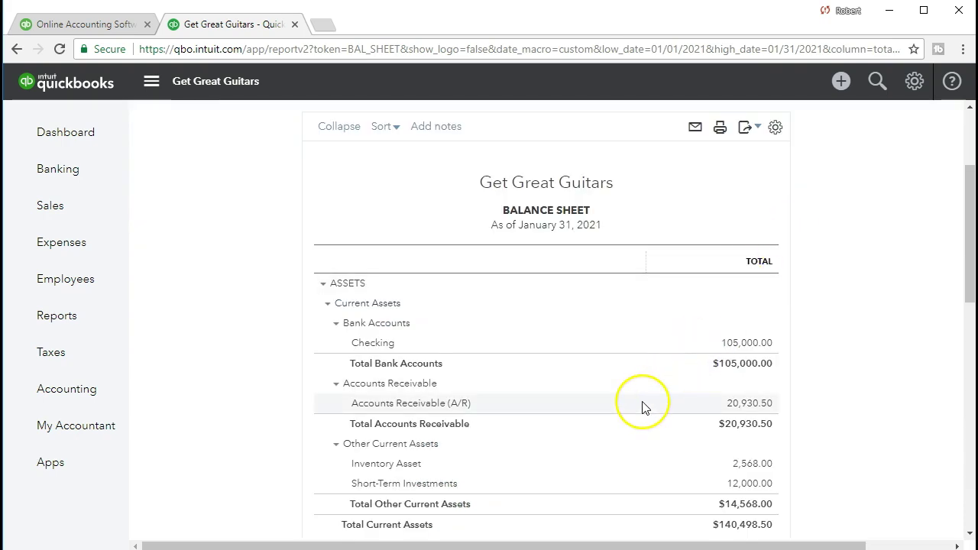
pyautogui.scroll(-1, 642, 407)
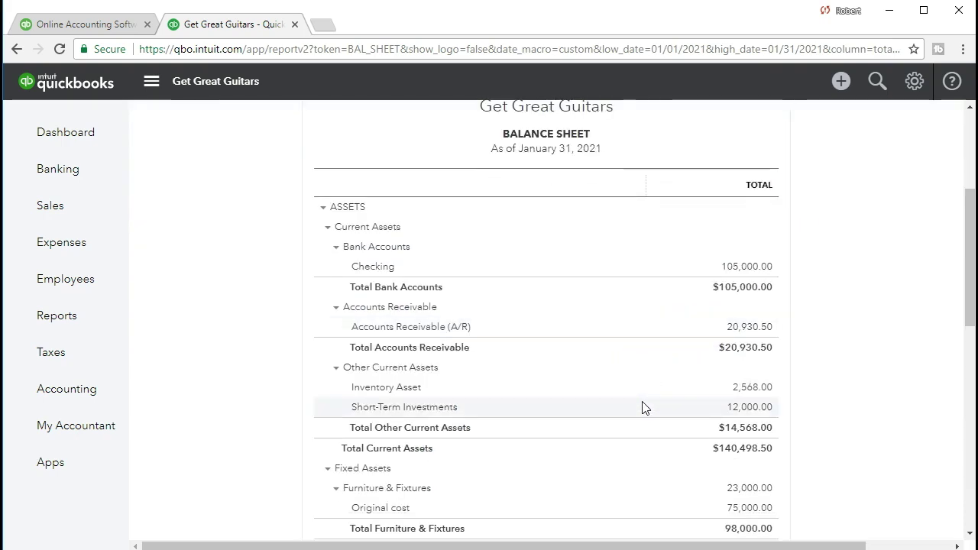
pyautogui.scroll(-1, 641, 407)
pyautogui.scroll(-3, 642, 407)
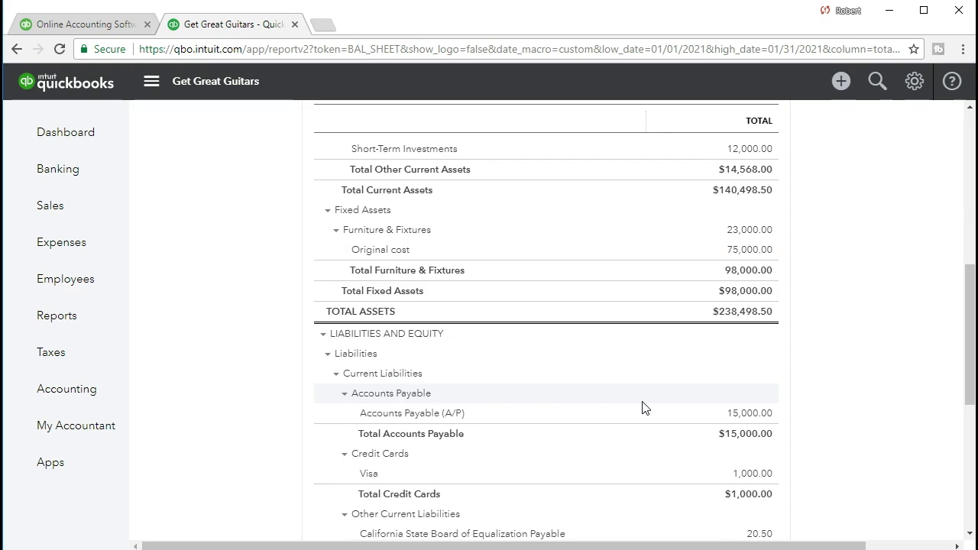
pyautogui.scroll(-1, 642, 407)
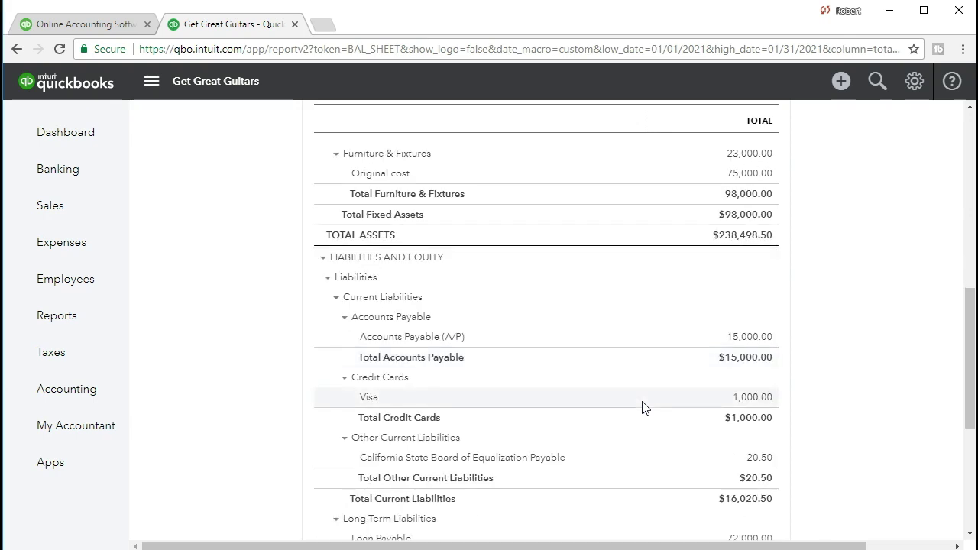
pyautogui.scroll(-1, 641, 407)
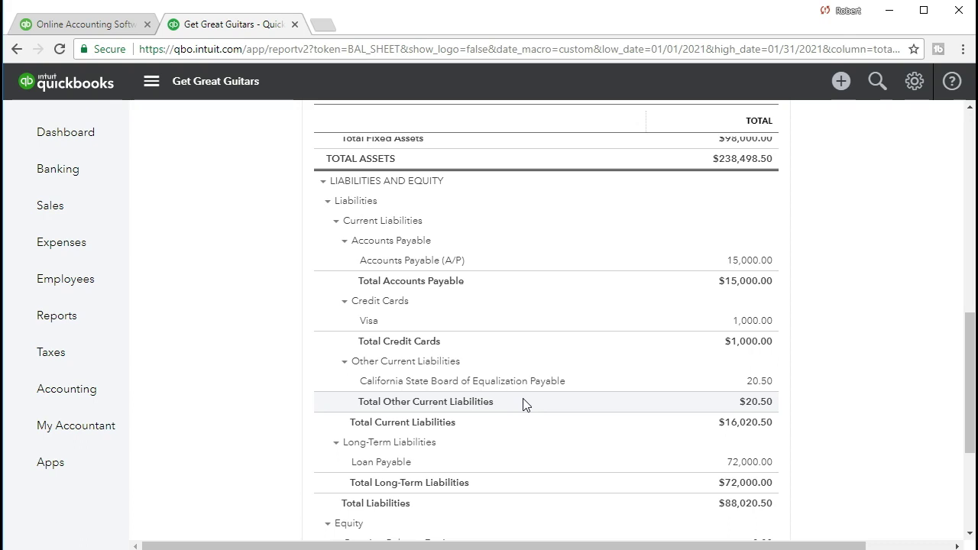
pyautogui.click(756, 380)
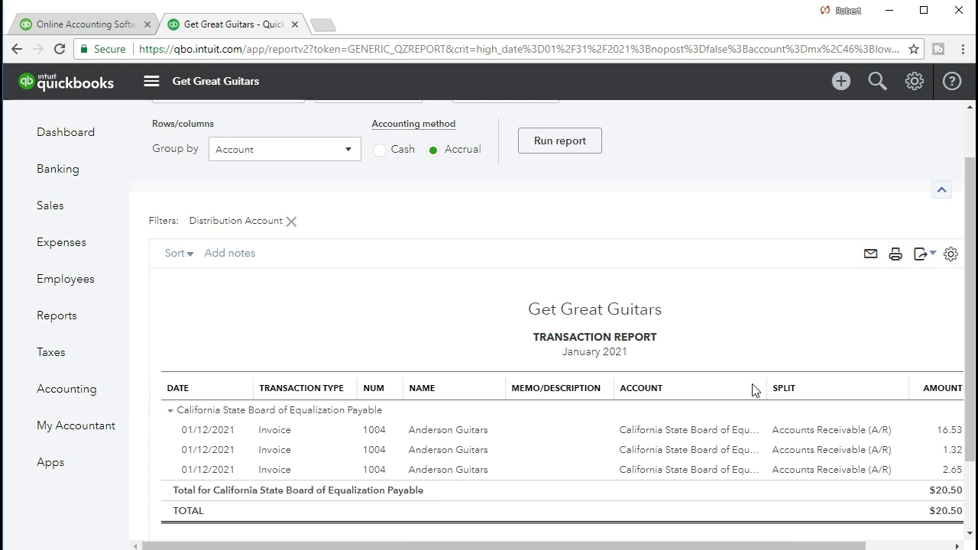
pyautogui.moveTo(742, 546); pyautogui.dragTo(791, 547)
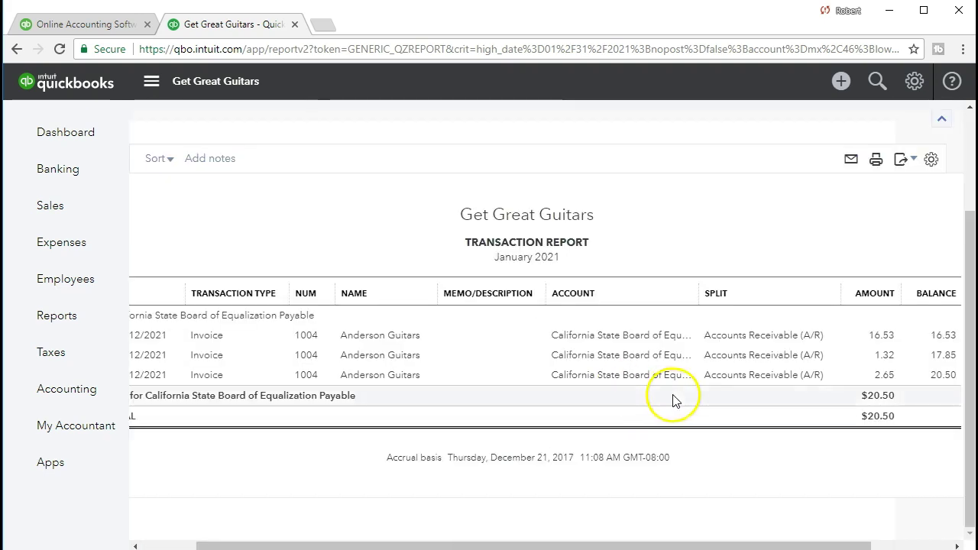
pyautogui.scroll(2, 675, 399)
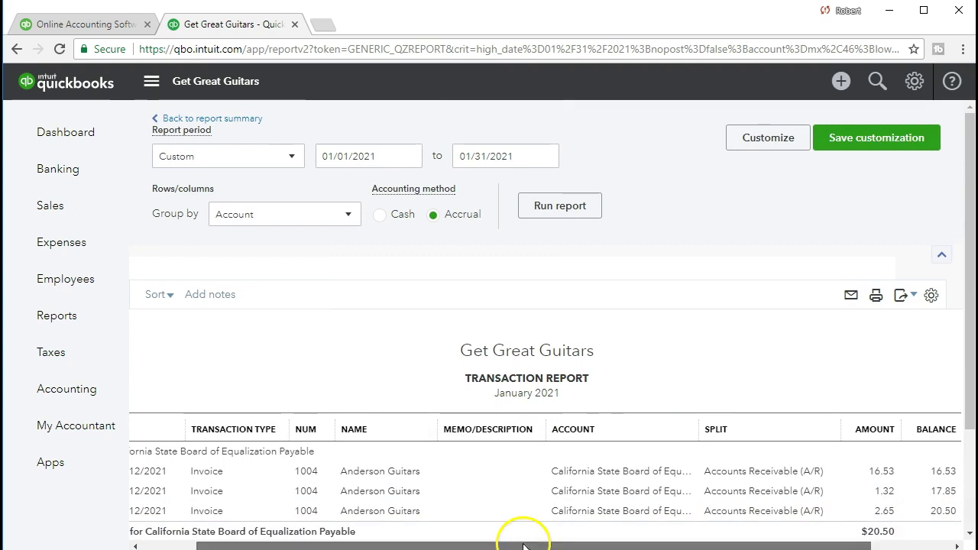
pyautogui.moveTo(519, 544); pyautogui.dragTo(219, 399)
pyautogui.click(236, 120)
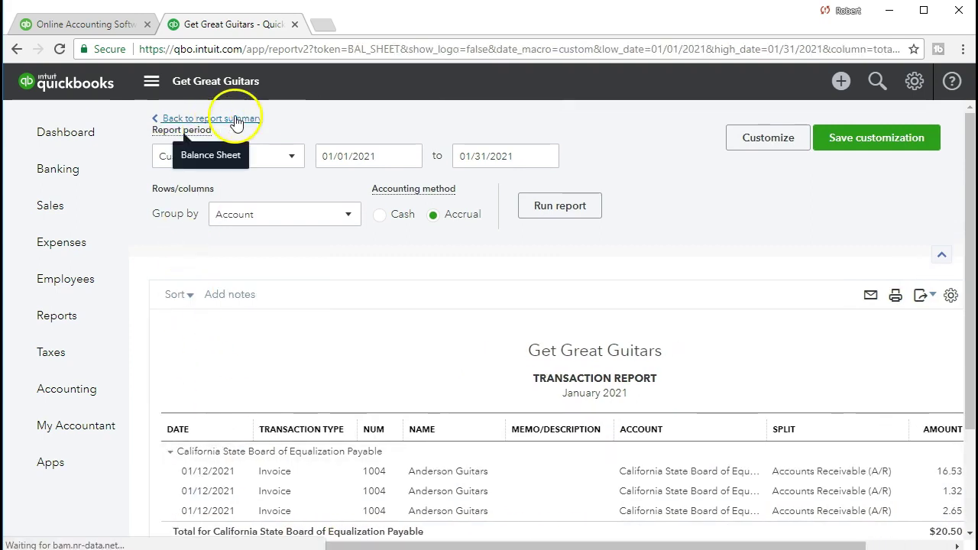
pyautogui.scroll(-5, 236, 120)
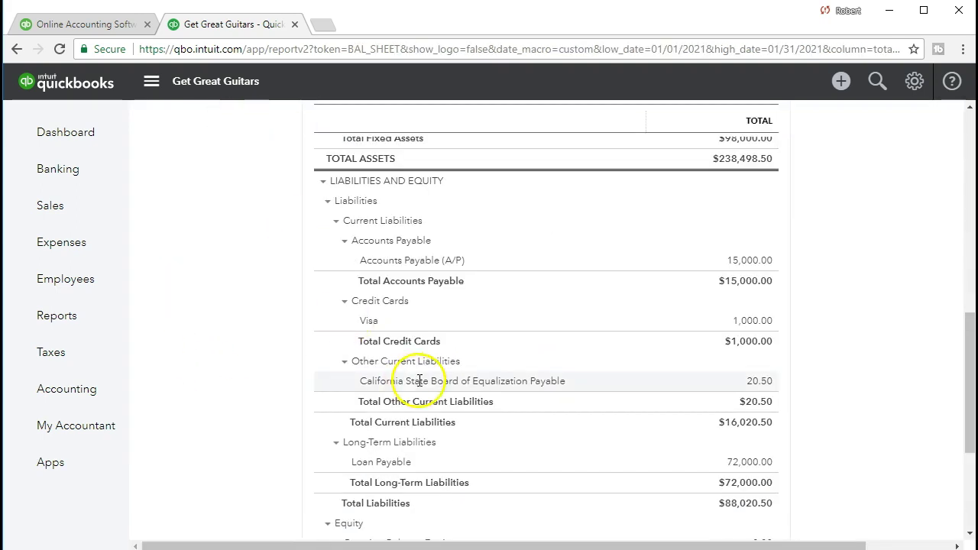
pyautogui.scroll(4, 417, 381)
pyautogui.scroll(4, 419, 380)
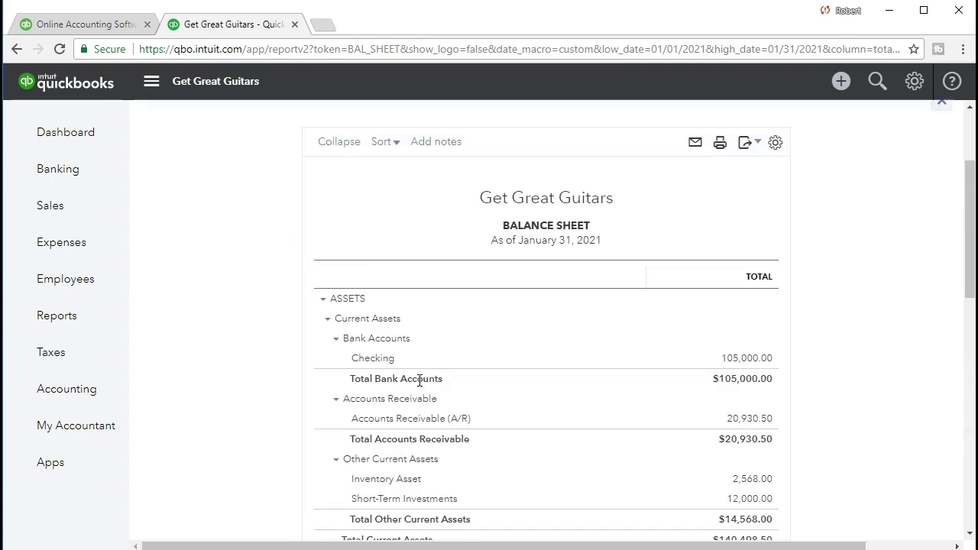
pyautogui.scroll(-2, 420, 380)
pyautogui.scroll(-1, 420, 380)
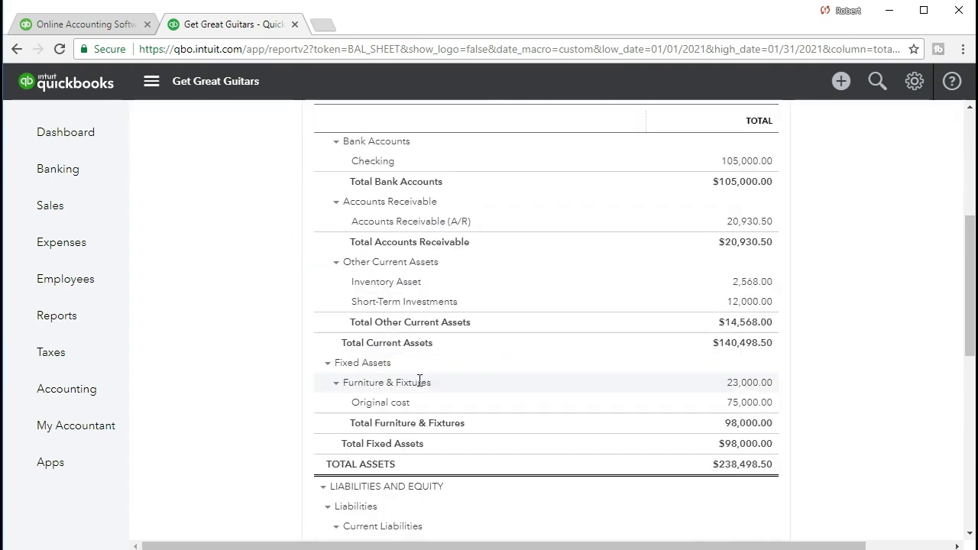
pyautogui.scroll(1, 275, 405)
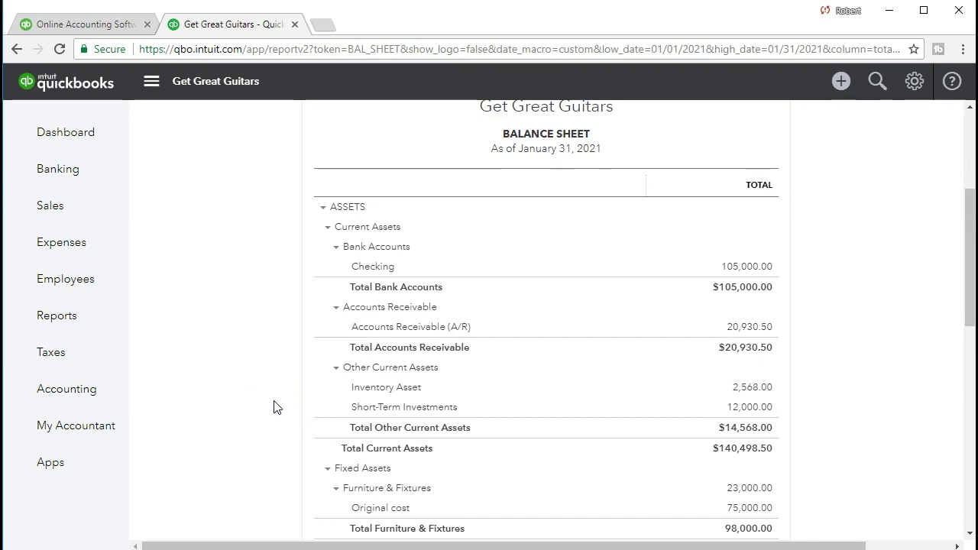
pyautogui.scroll(-1, 275, 406)
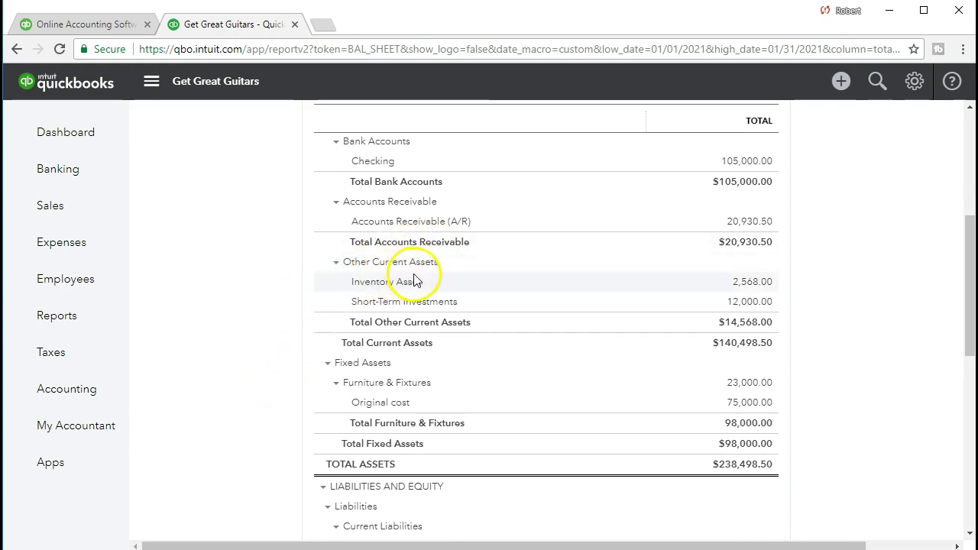
pyautogui.click(749, 283)
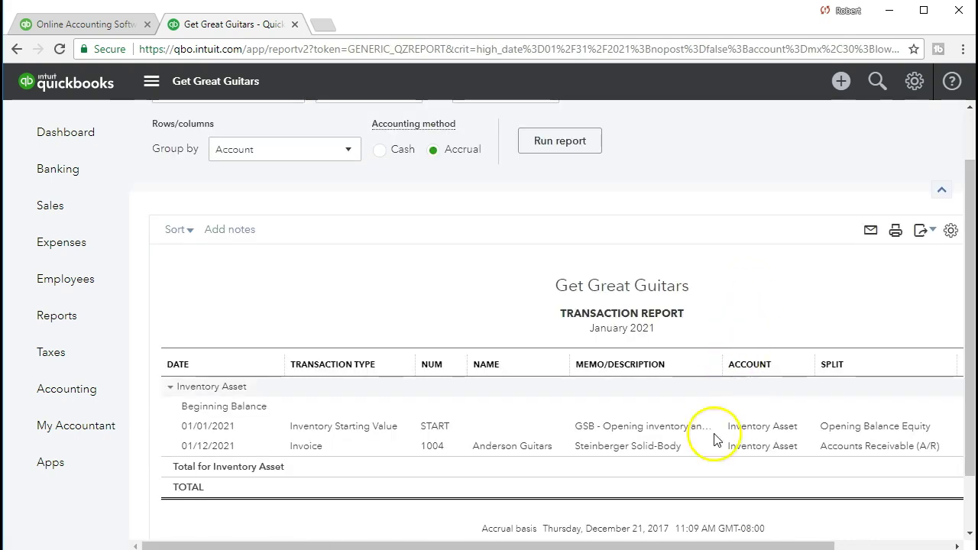
# Step: Open invoice 1004 from the -328.00 inventory entry, close it, and go to Sales invoices
pyautogui.moveTo(741, 544); pyautogui.dragTo(814, 544)
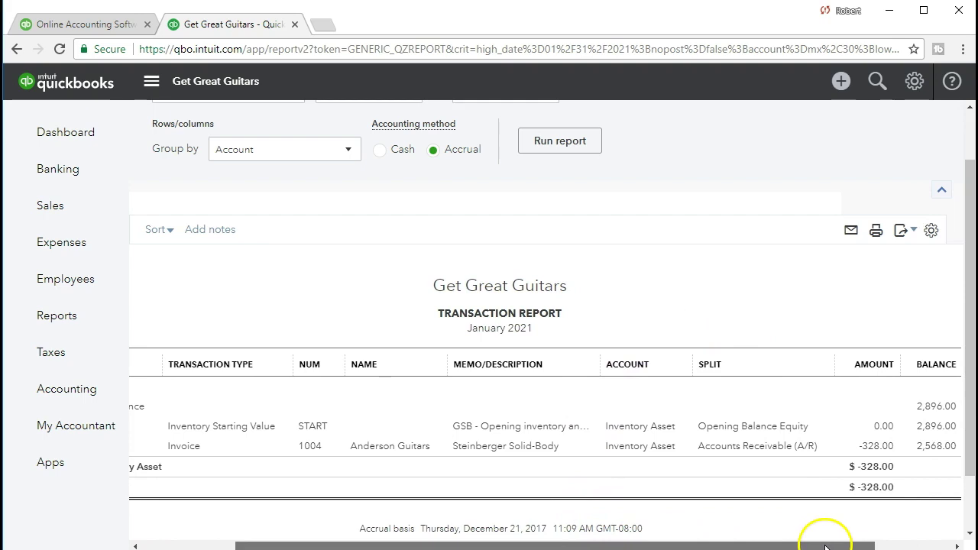
pyautogui.click(875, 451)
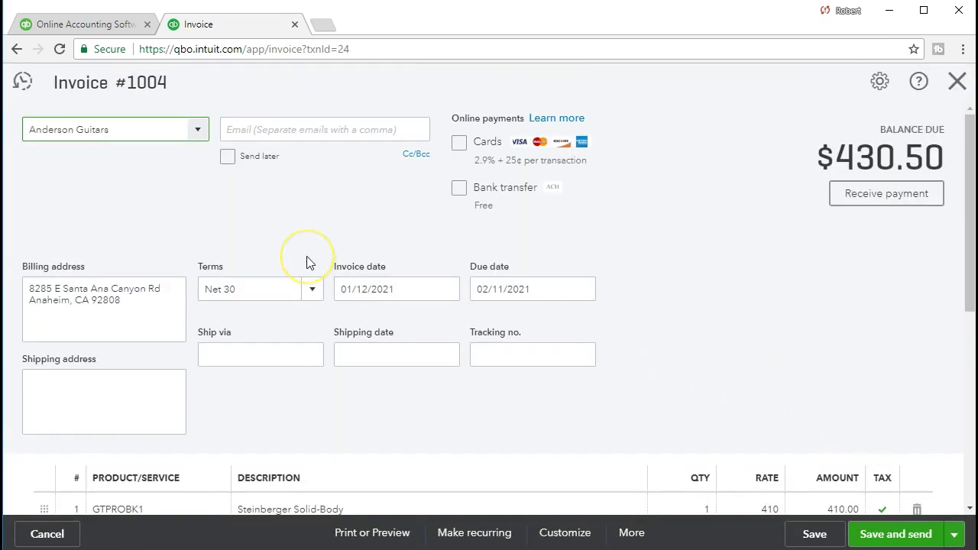
pyautogui.scroll(-4, 306, 261)
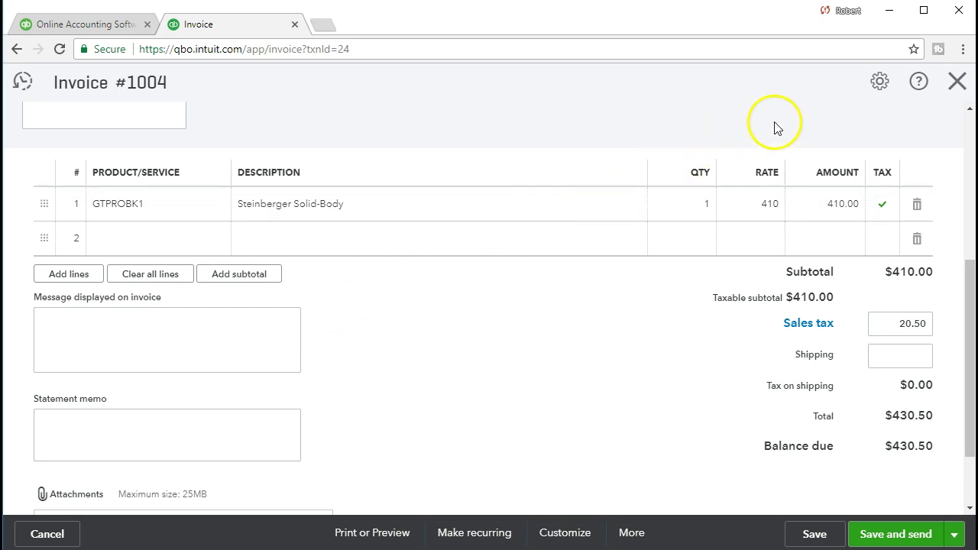
pyautogui.click(955, 86)
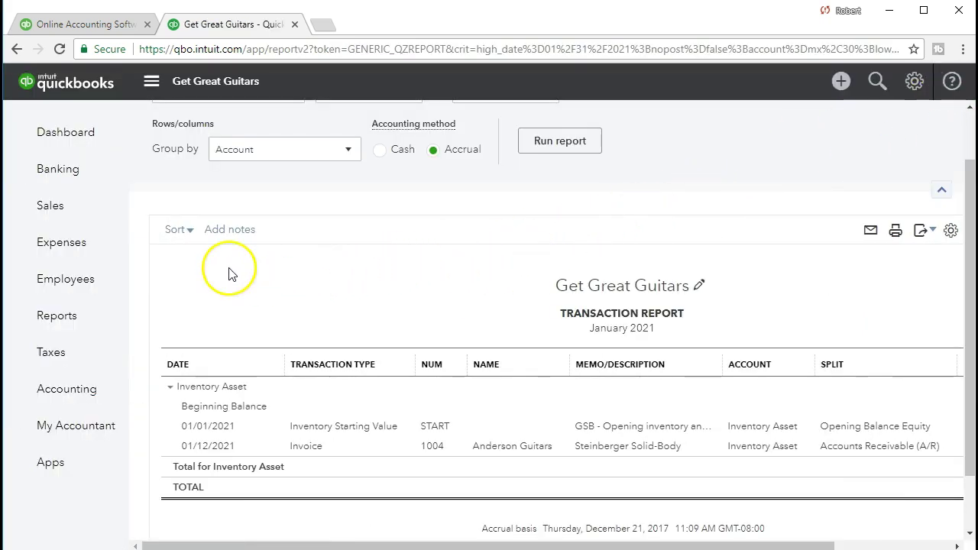
pyautogui.click(59, 212)
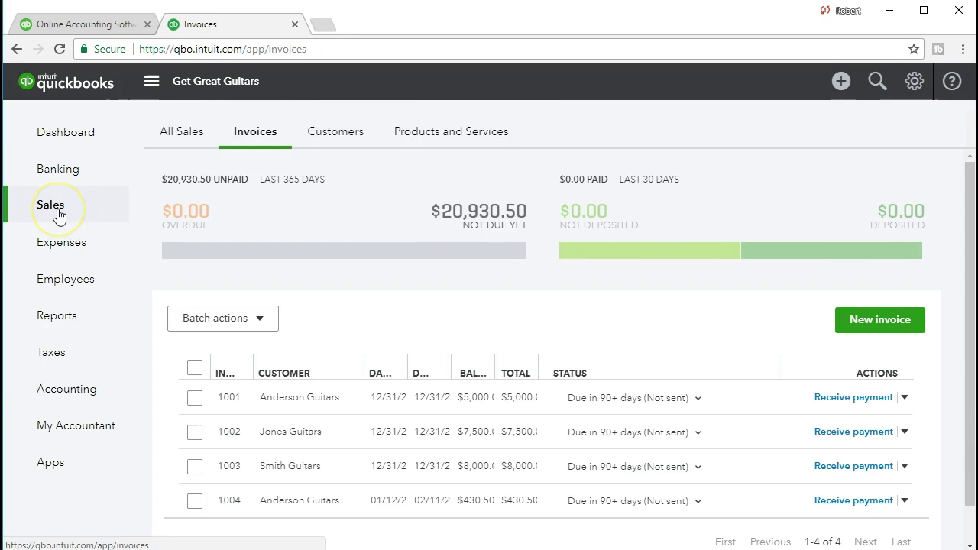
# Step: In Products and Services, review the ELP item's price and cost details
pyautogui.click(442, 142)
pyautogui.scroll(-3, 500, 317)
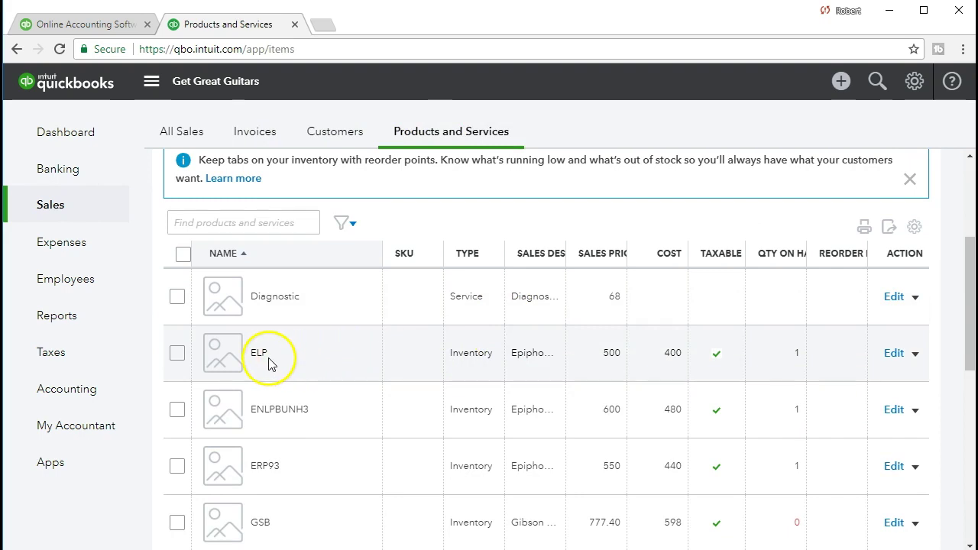
pyautogui.click(892, 354)
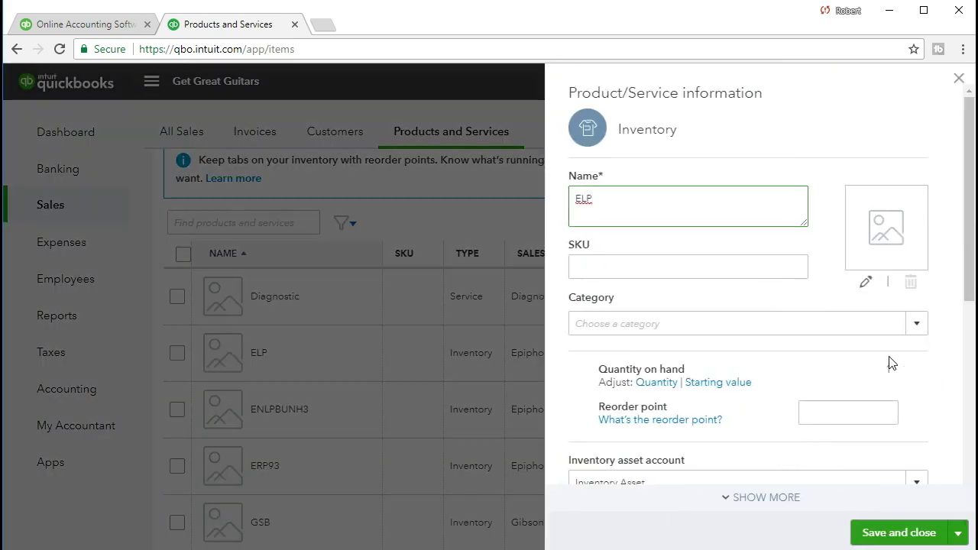
pyautogui.scroll(-2, 871, 355)
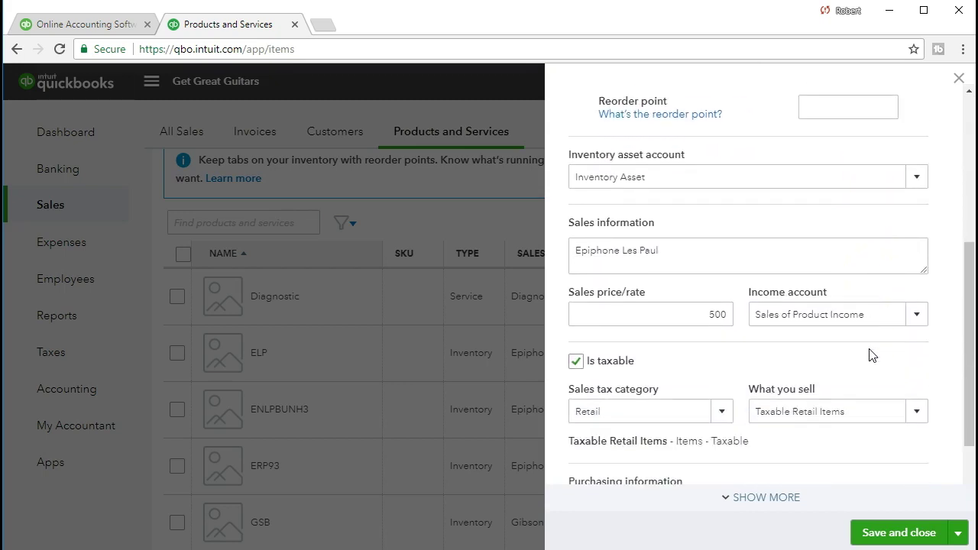
pyautogui.scroll(-2, 871, 355)
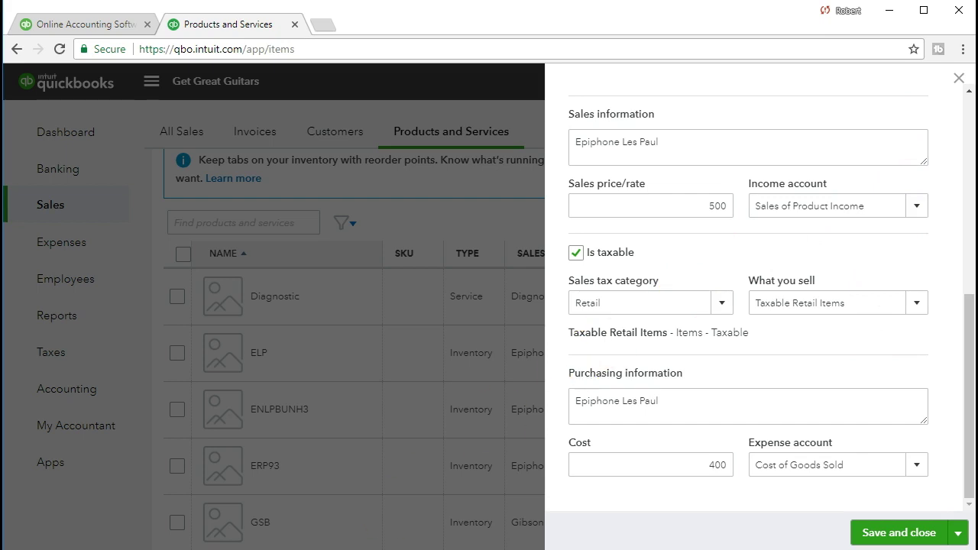
pyautogui.scroll(6, 806, 311)
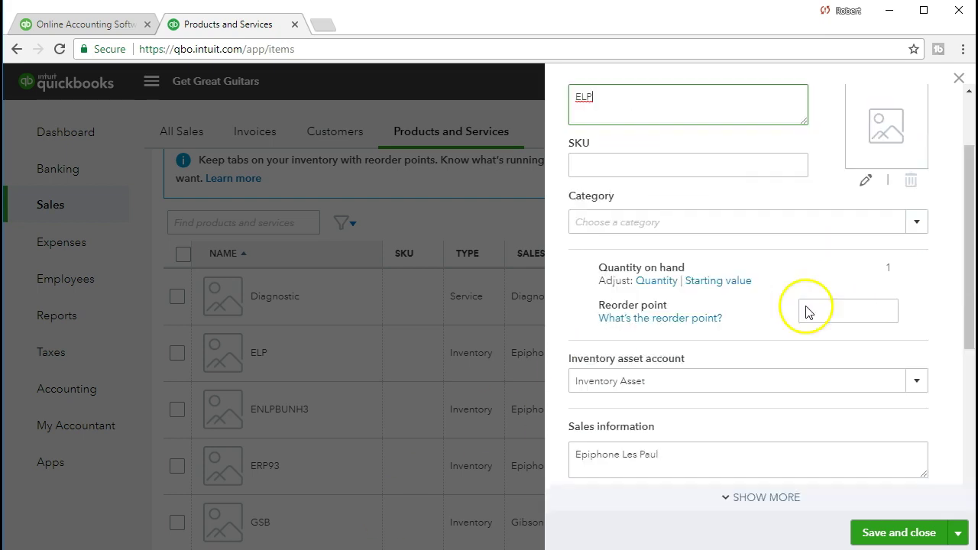
pyautogui.click(956, 82)
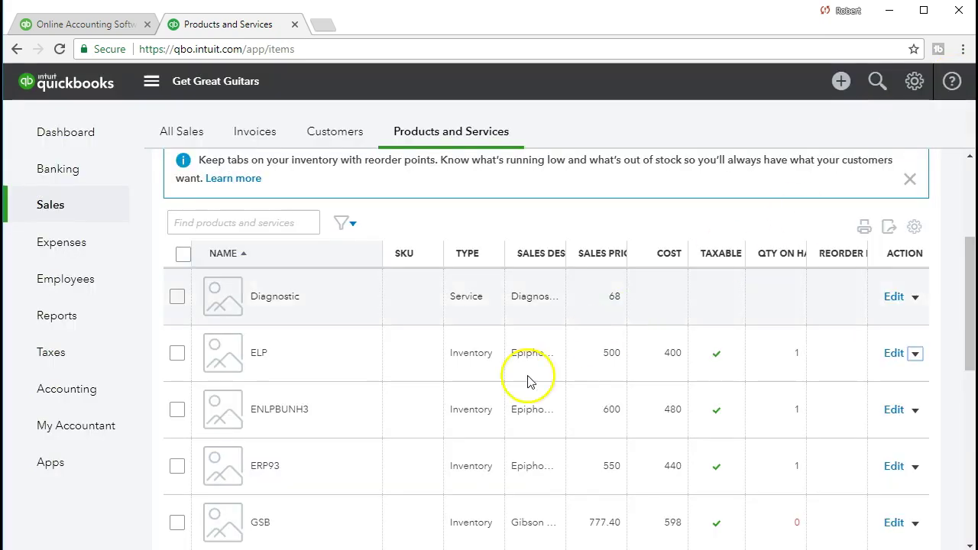
# Step: Review the GTPROBK1 item's price, cost and 0 quantity on hand, then go to Reports
pyautogui.scroll(-2, 458, 434)
pyautogui.scroll(-2, 458, 434)
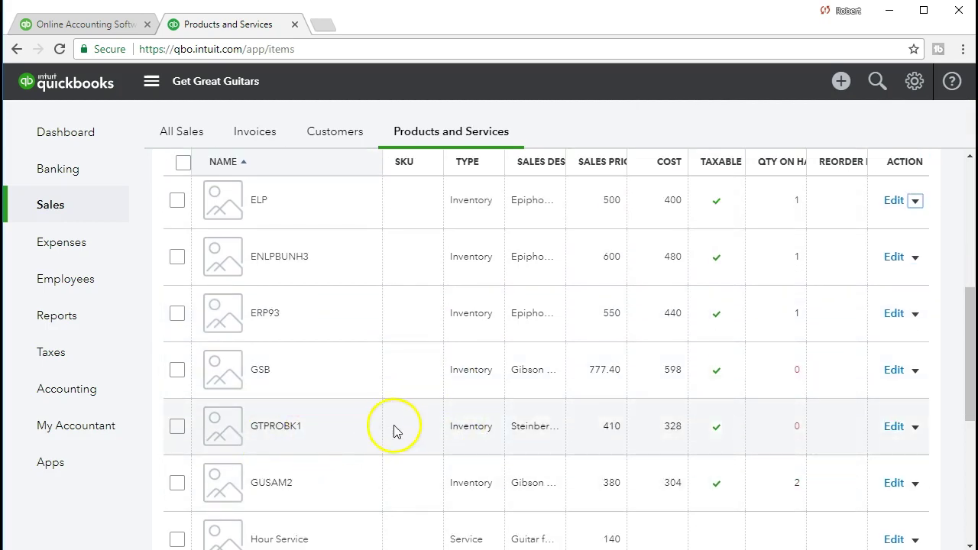
pyautogui.click(893, 427)
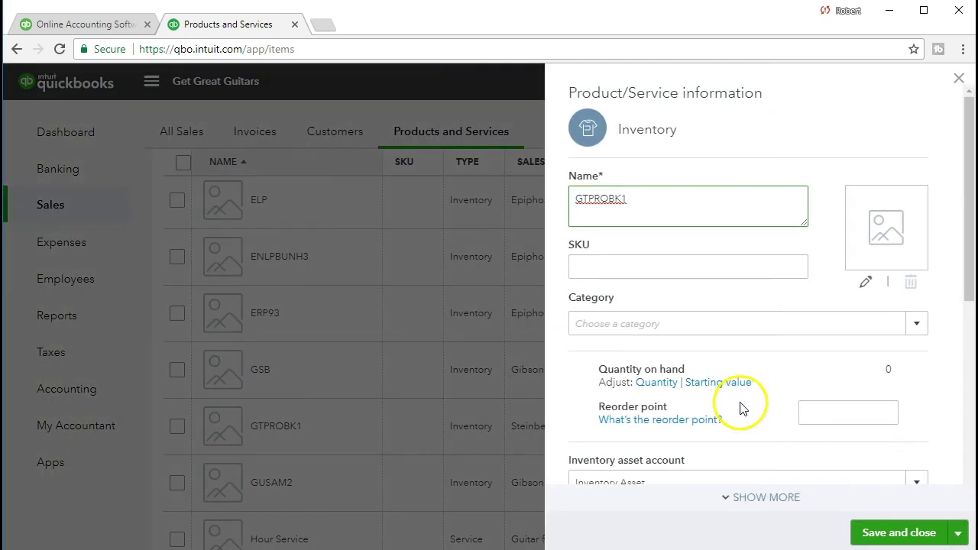
pyautogui.scroll(-4, 740, 405)
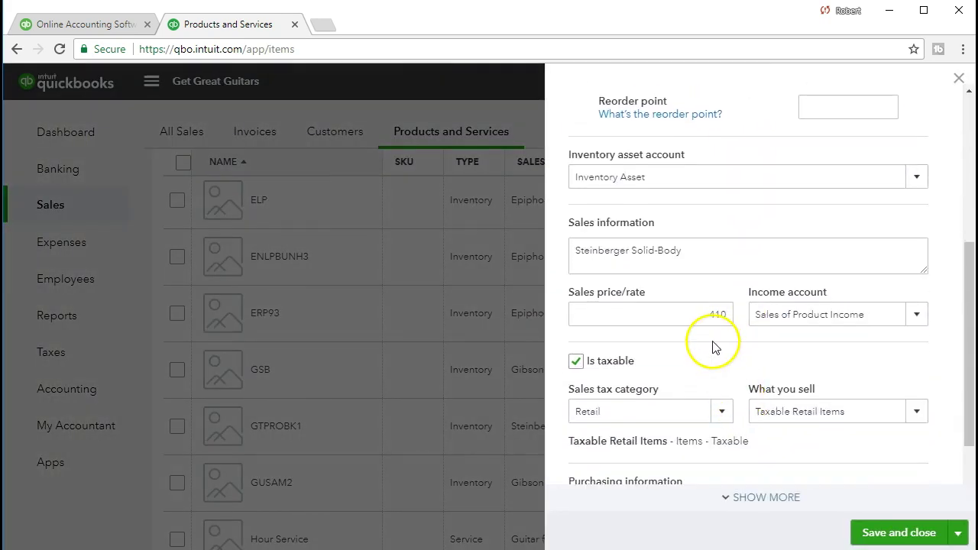
pyautogui.scroll(-2, 713, 340)
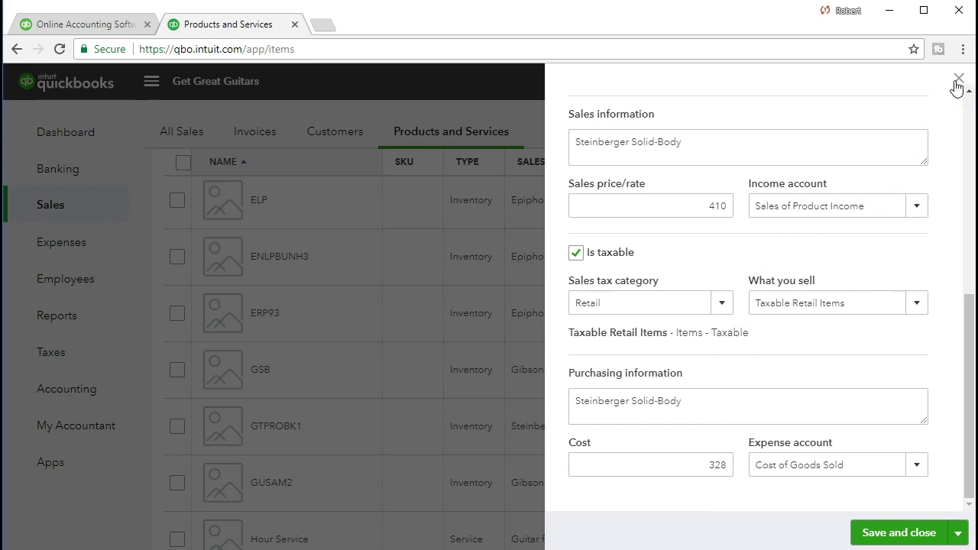
pyautogui.click(957, 79)
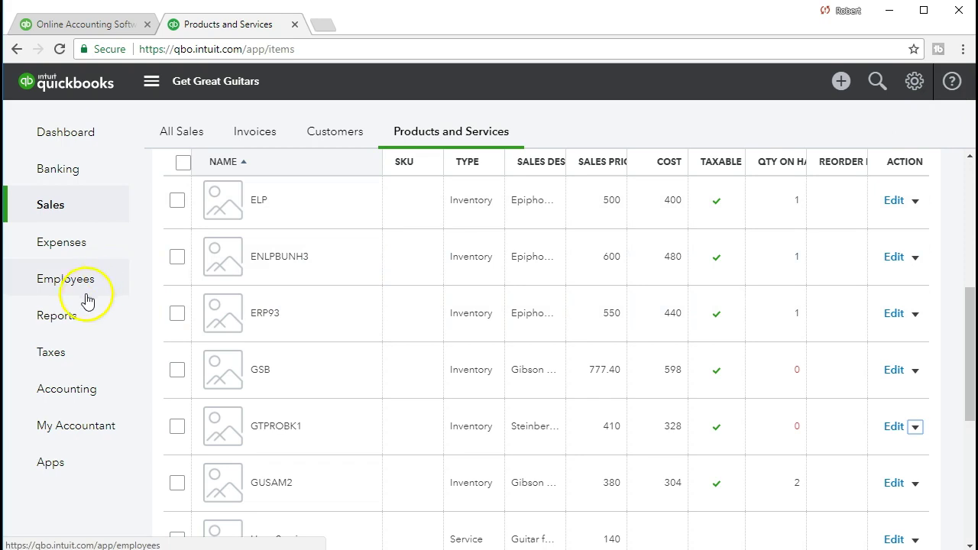
pyautogui.click(42, 321)
# Step: Search 'pr' in the report list and open Profit and Loss
pyautogui.click(262, 304)
pyautogui.write('pr')
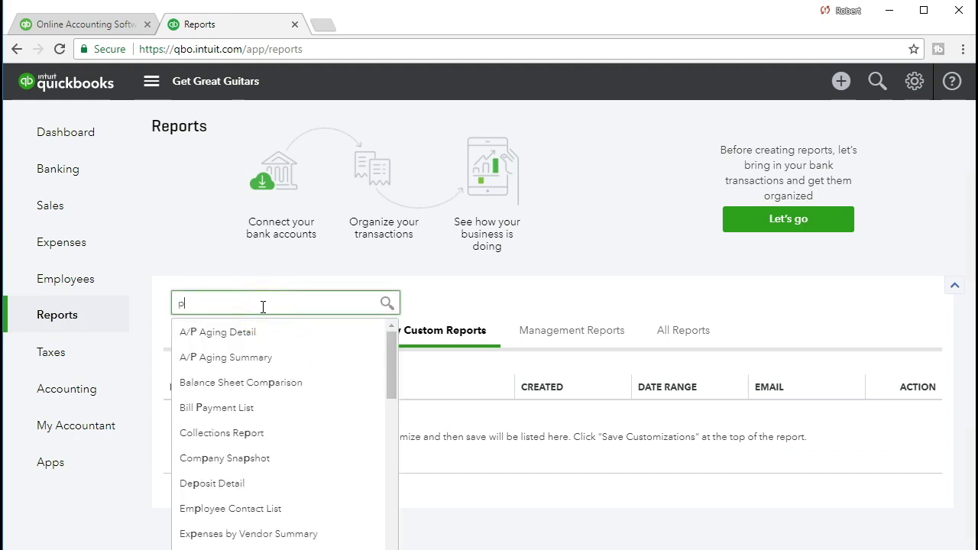
pyautogui.press('Down')
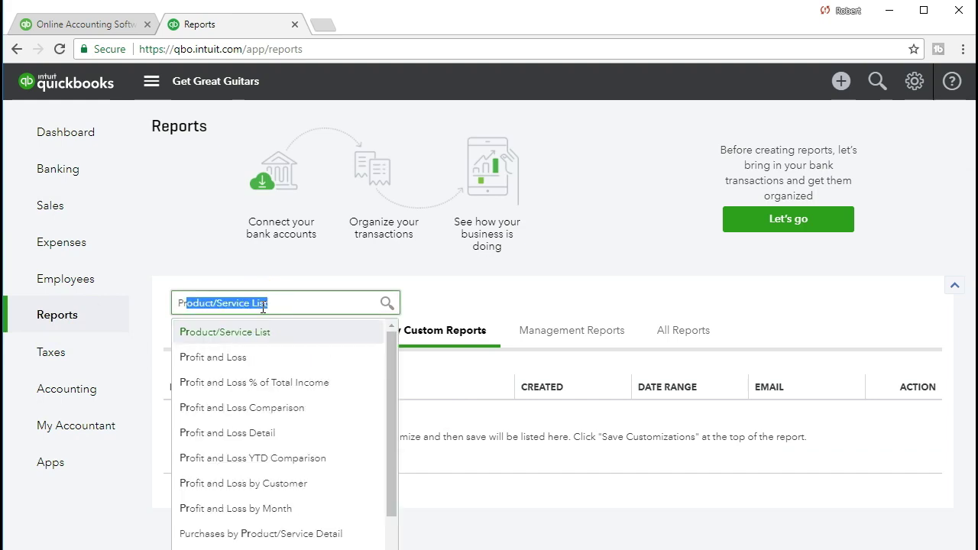
pyautogui.press('Down')
pyautogui.click(237, 357)
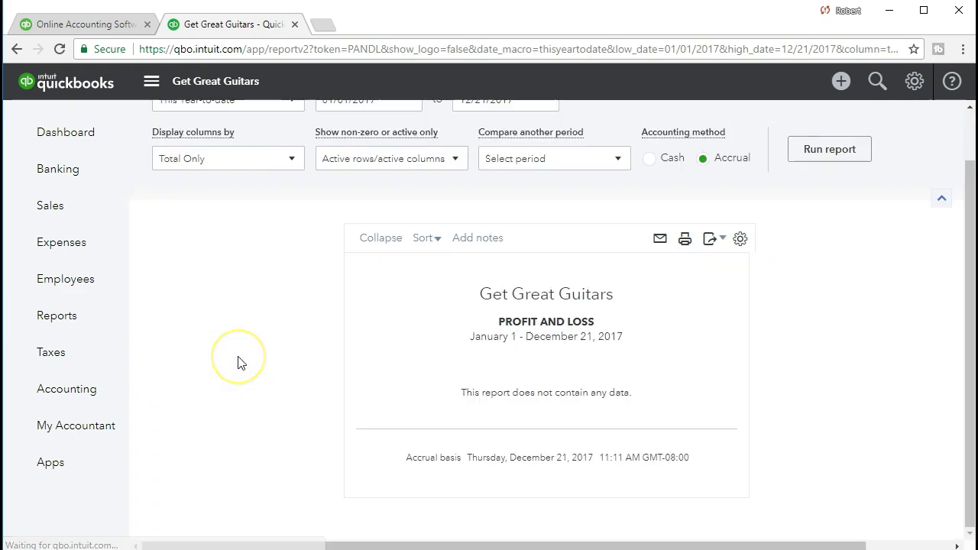
# Step: Run Profit and Loss for 01/01/2021 to 01/31/2021
pyautogui.scroll(1, 316, 251)
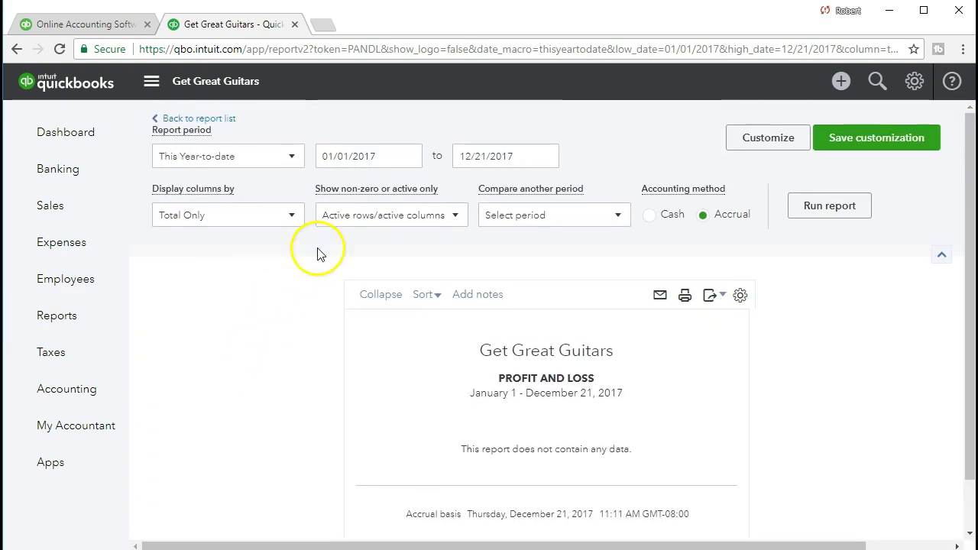
pyautogui.moveTo(387, 149); pyautogui.dragTo(214, 149)
pyautogui.write('010121')
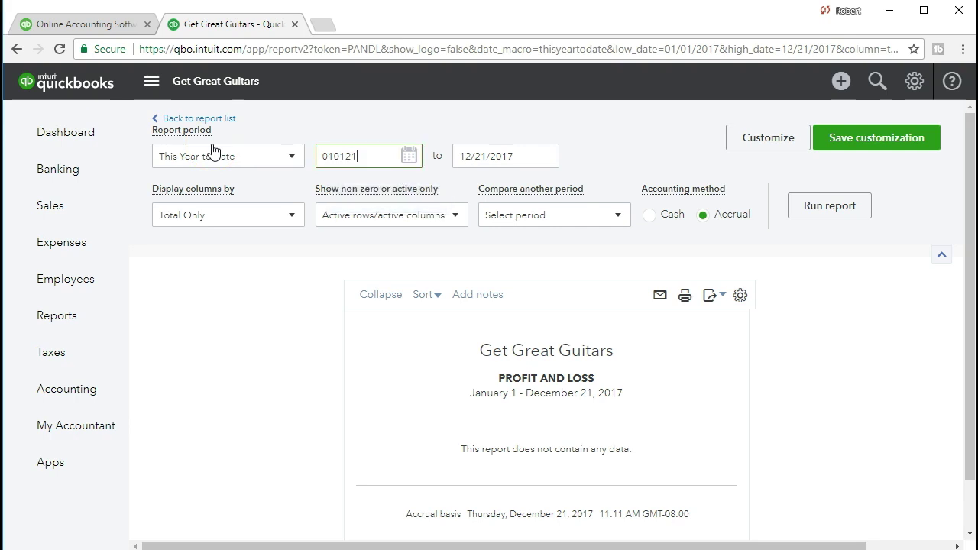
pyautogui.press('Tab')
pyautogui.write('013121')
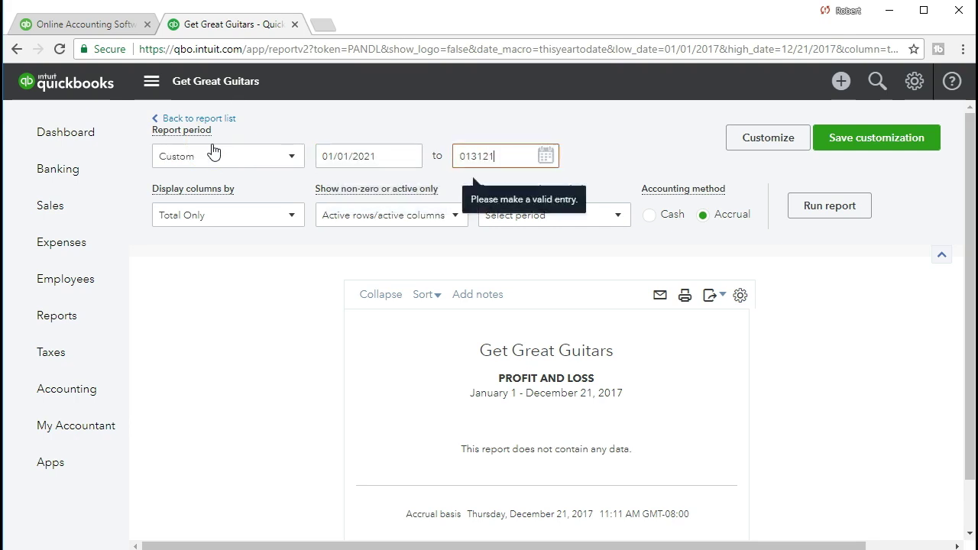
pyautogui.press('Tab')
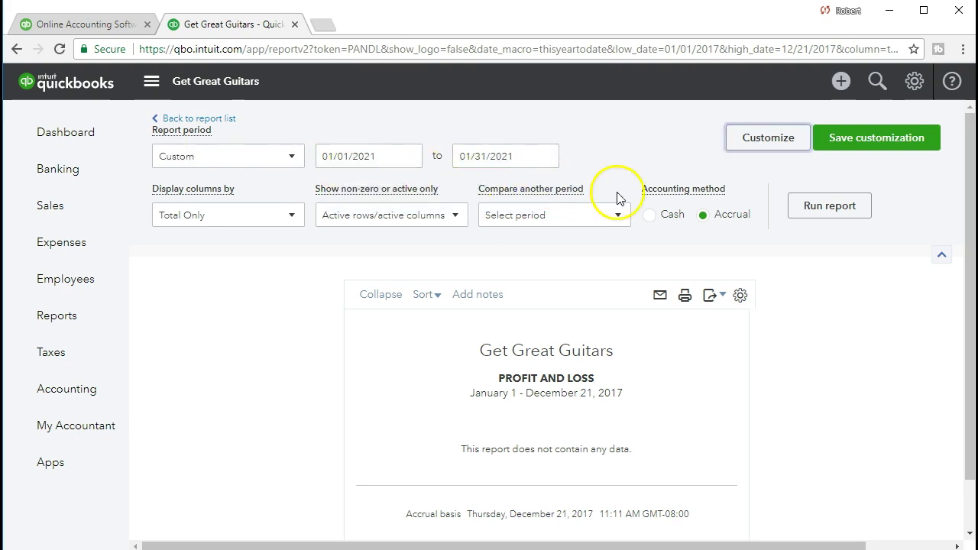
pyautogui.click(799, 209)
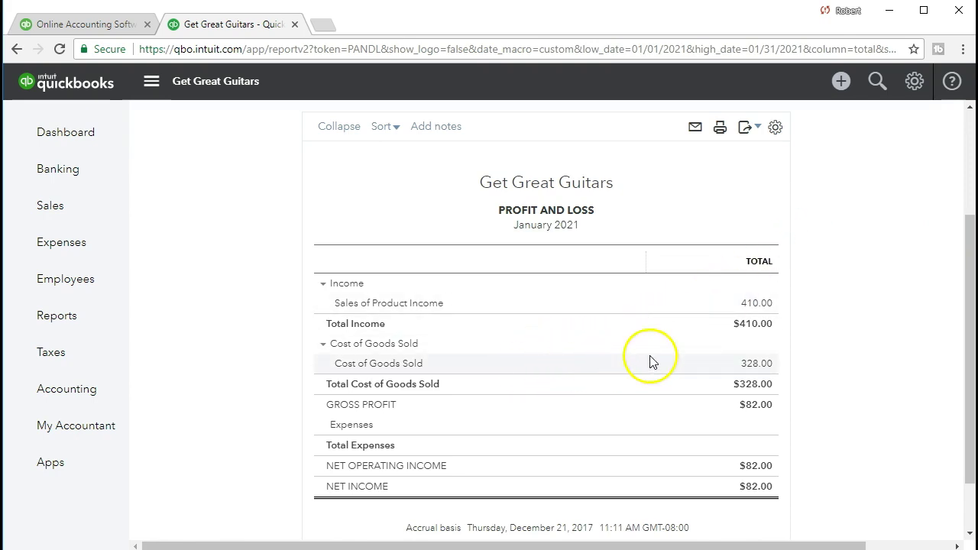
# Step: Trace the 328.00 Cost of Goods Sold to invoice 1004, then return to the summary
pyautogui.click(752, 365)
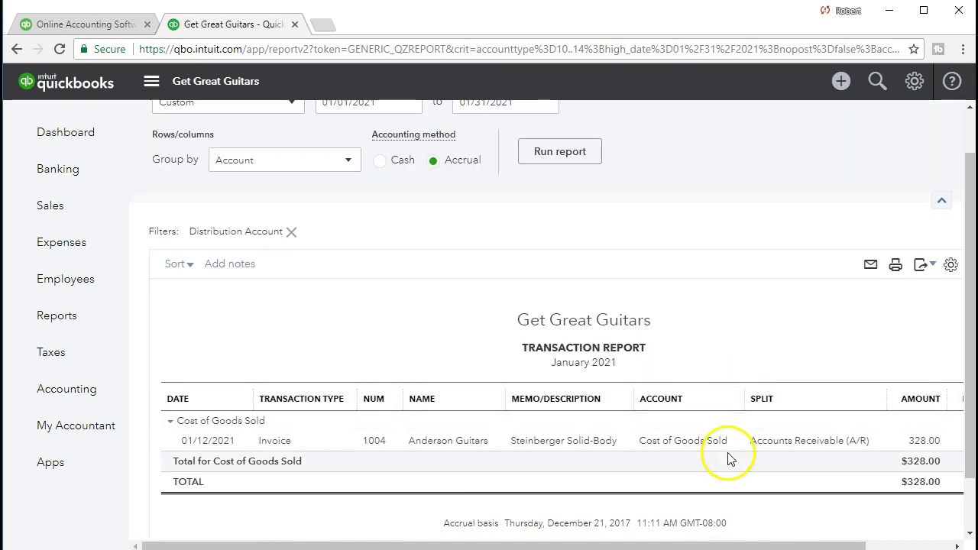
pyautogui.click(915, 446)
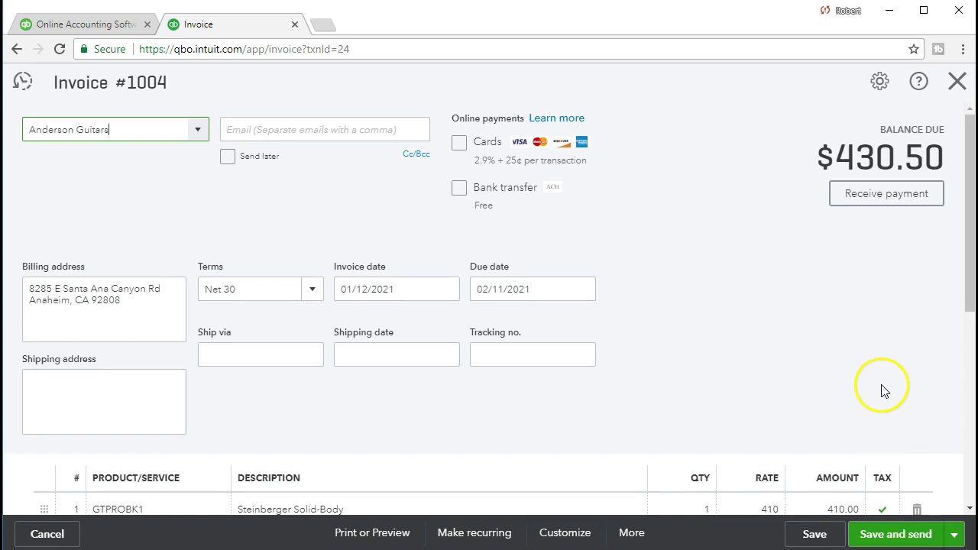
pyautogui.scroll(-4, 882, 391)
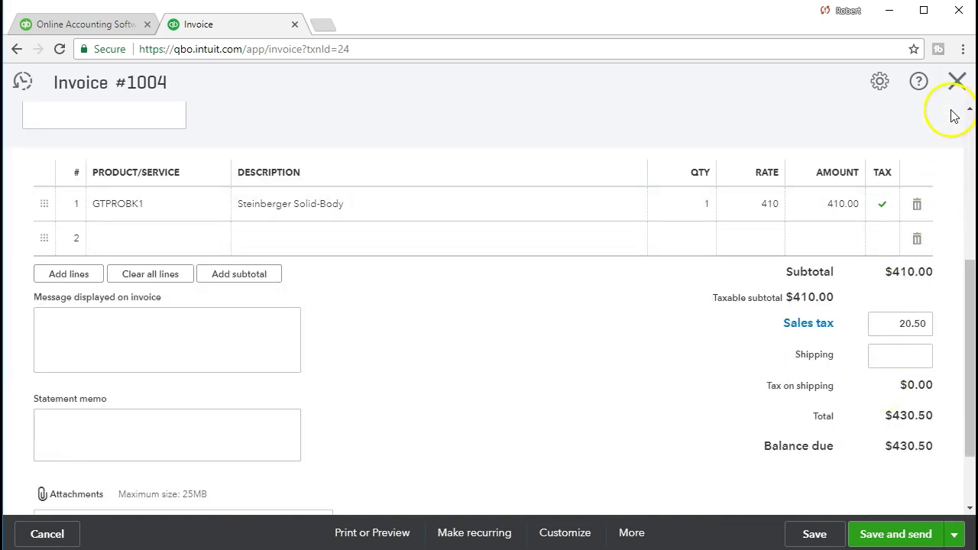
pyautogui.click(958, 88)
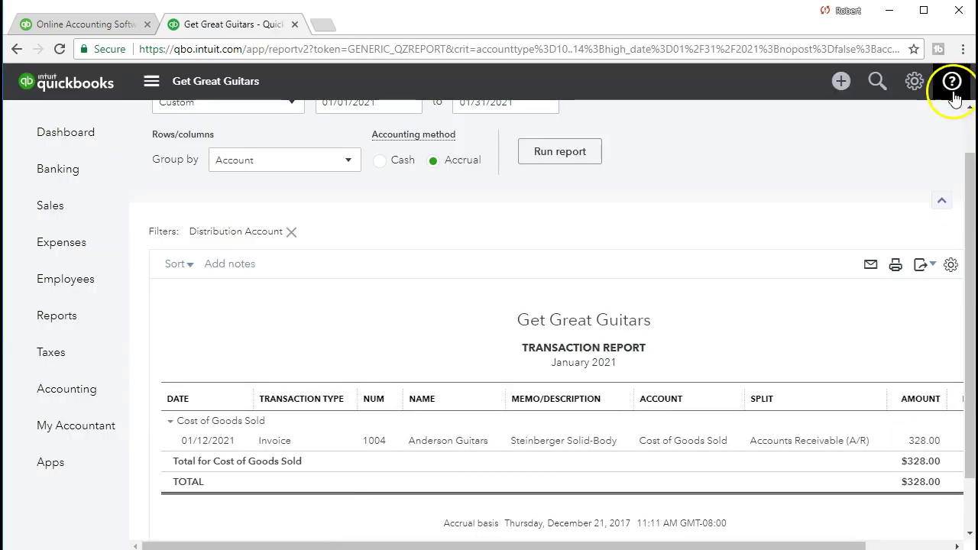
pyautogui.click(222, 120)
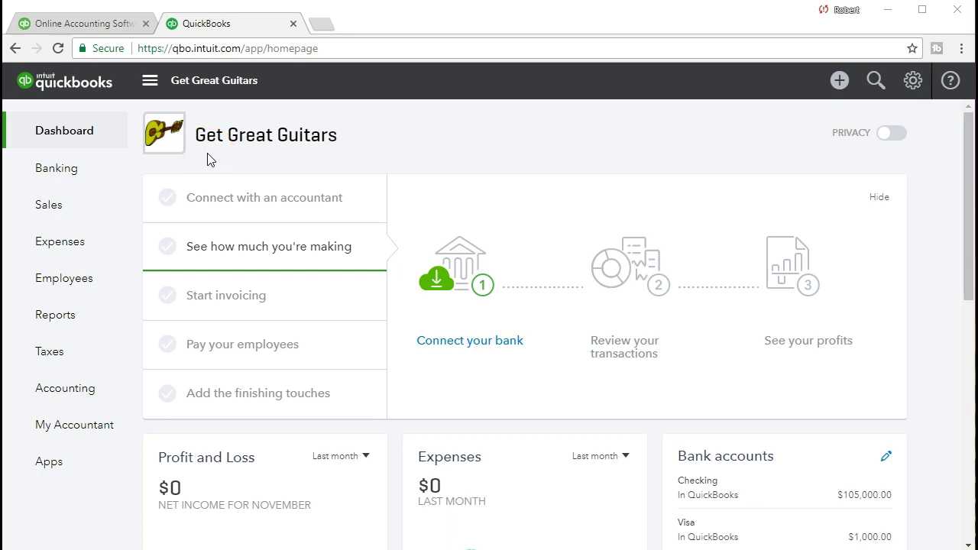
# Step: Go to the Sales Invoices list and open the + Create menu
pyautogui.click(71, 213)
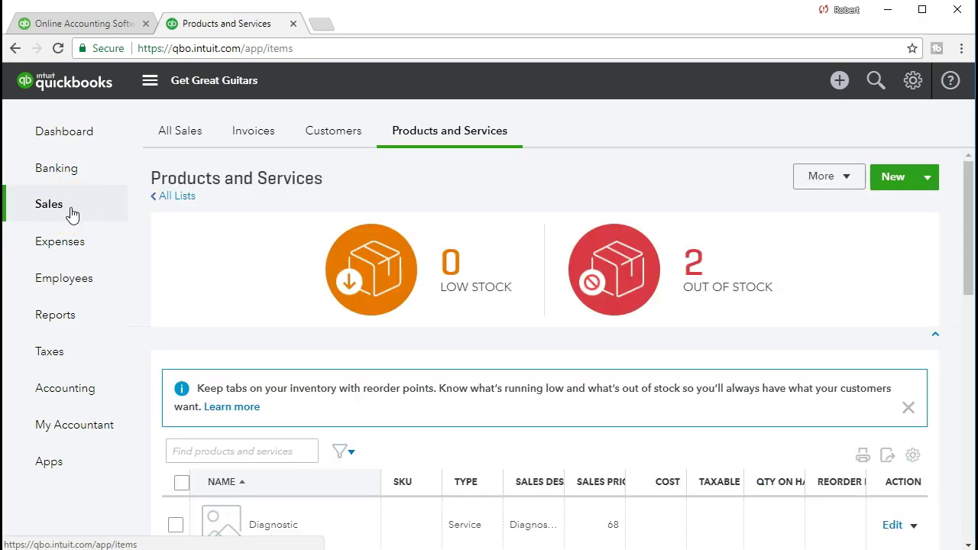
pyautogui.click(260, 143)
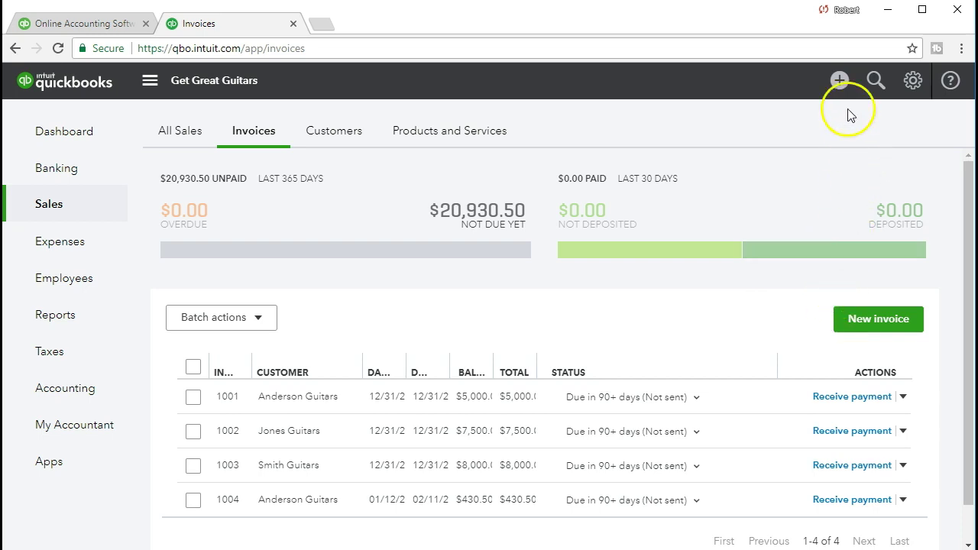
pyautogui.click(841, 83)
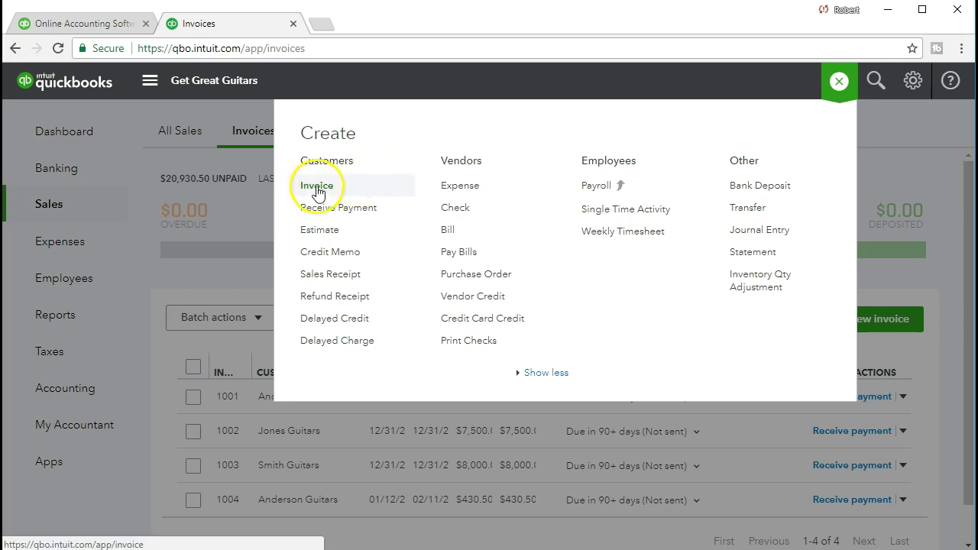
# Step: Choose Invoice under Customers in the Create menu to open a blank invoice form
pyautogui.click(342, 197)
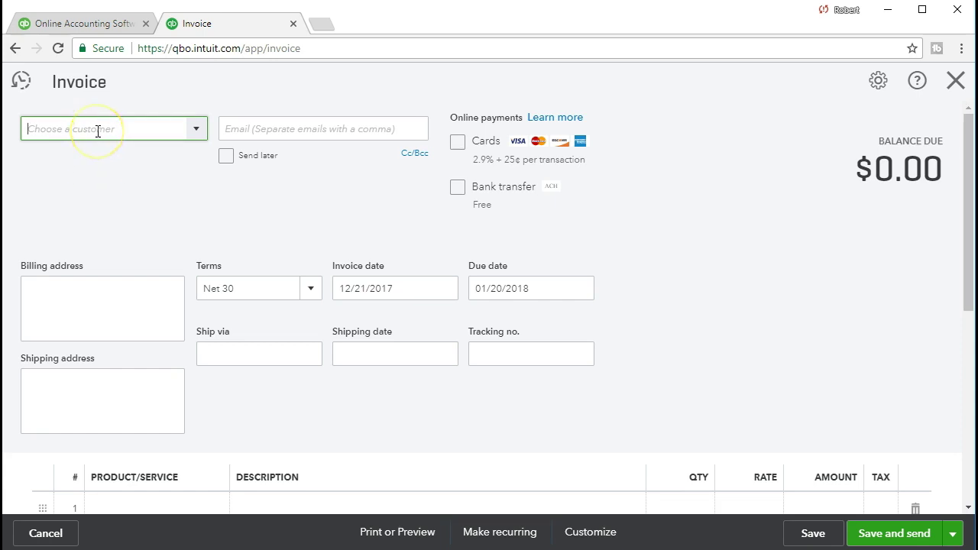
# Step: Pick Jones Guitars from the customer list and put focus in the empty Billing address box
pyautogui.click(197, 131)
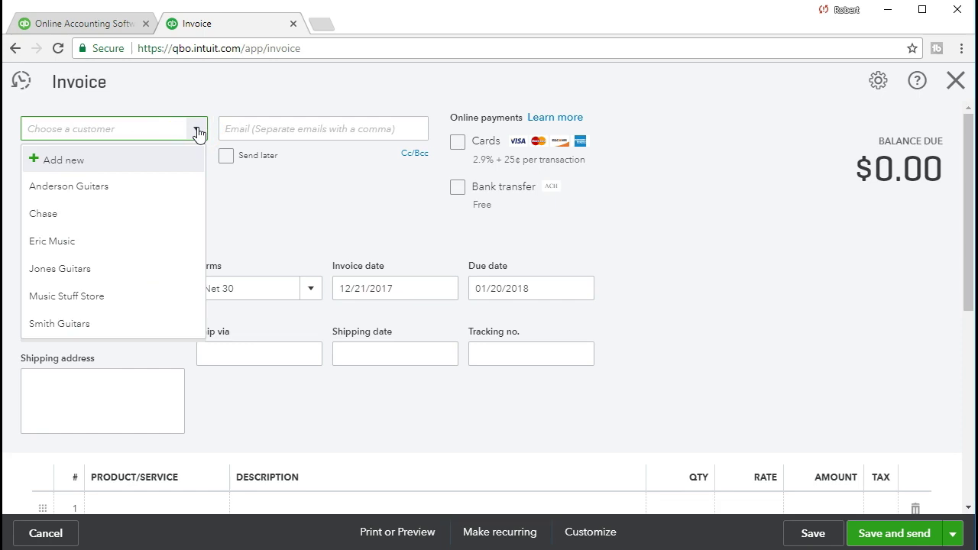
pyautogui.write('J')
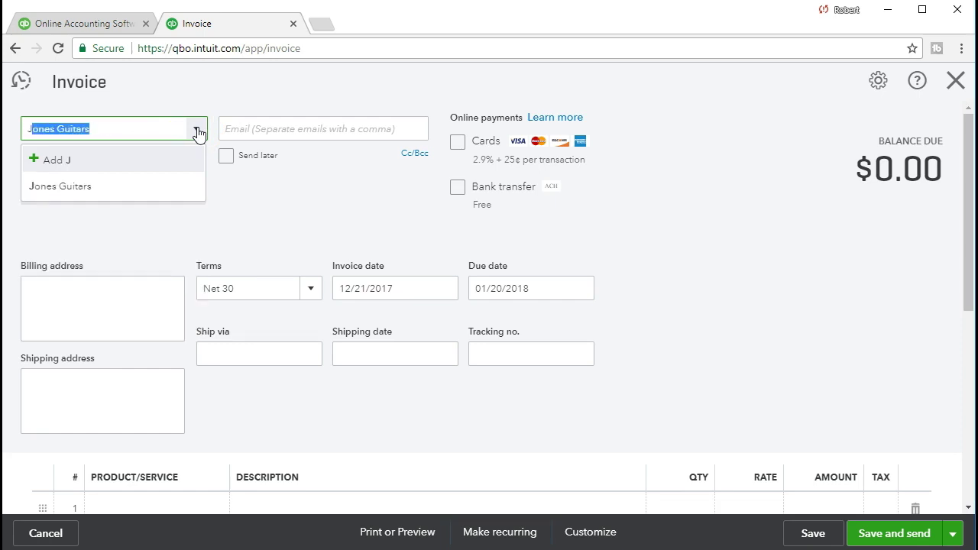
pyautogui.write('o')
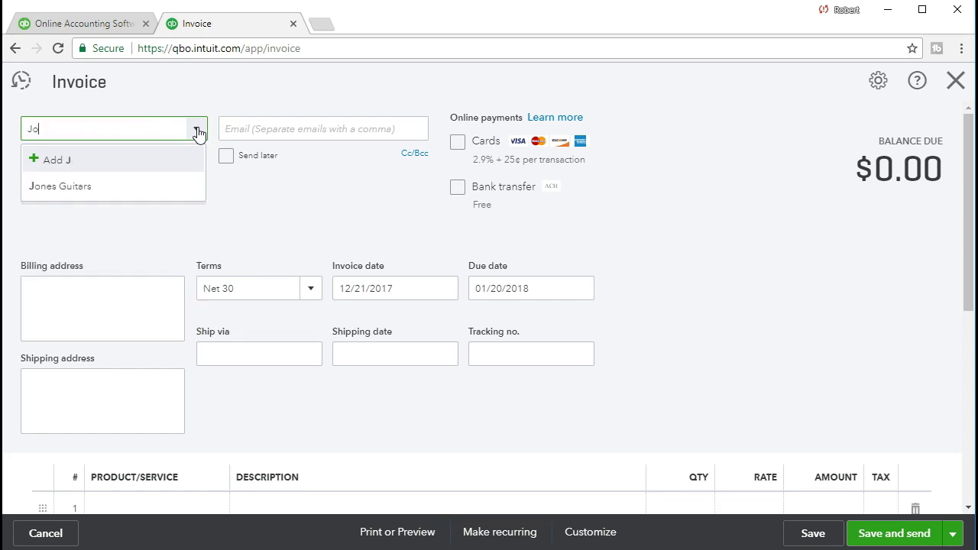
pyautogui.write('nes Gu')
pyautogui.press('BackSpace')
pyautogui.click(71, 196)
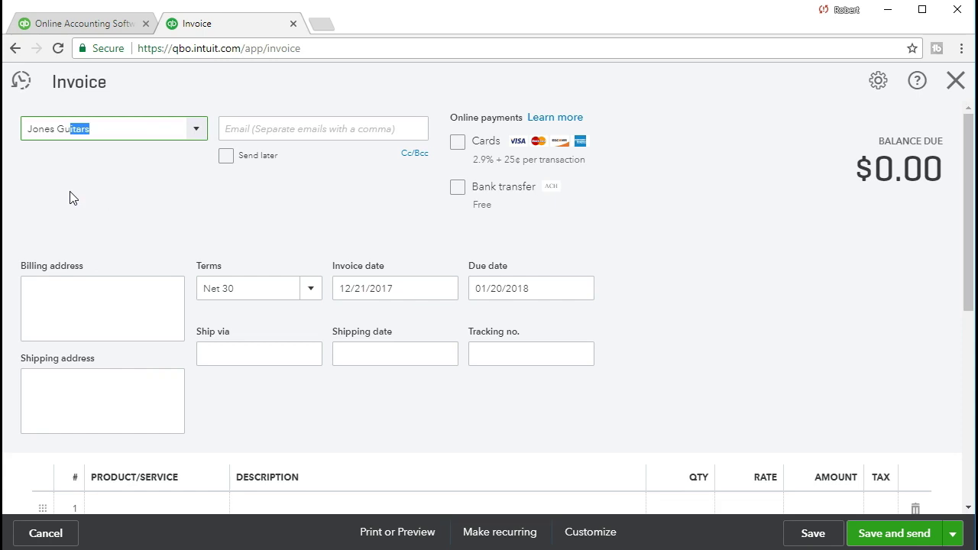
pyautogui.click(138, 132)
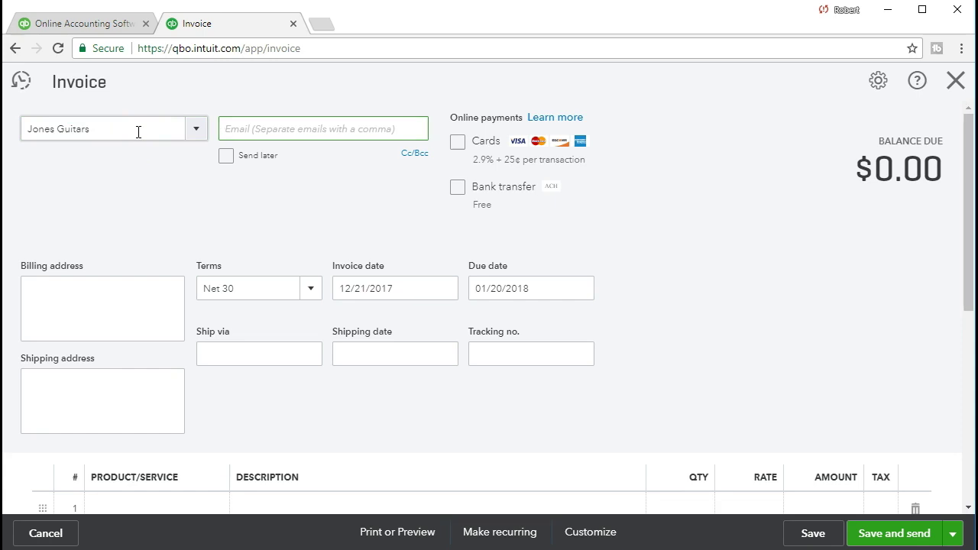
pyautogui.click(171, 151)
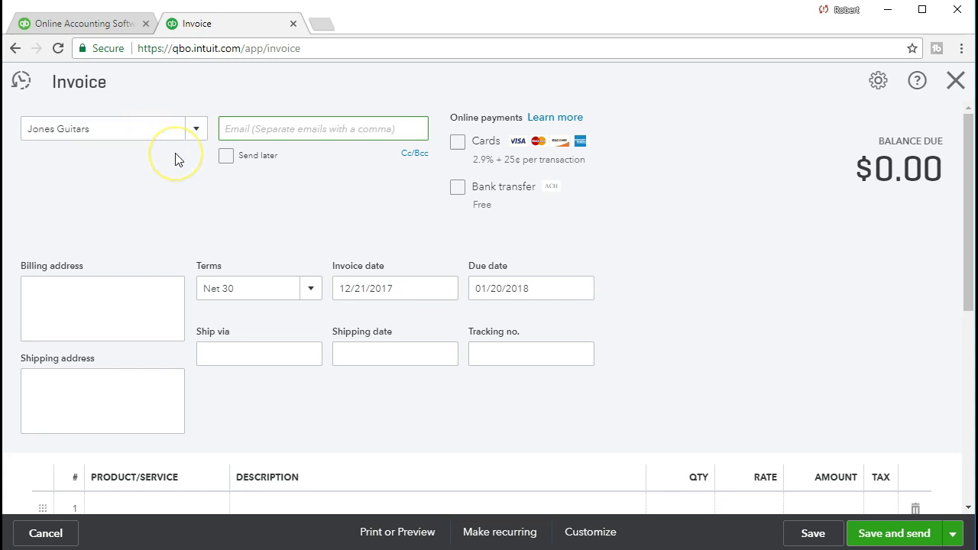
pyautogui.click(214, 191)
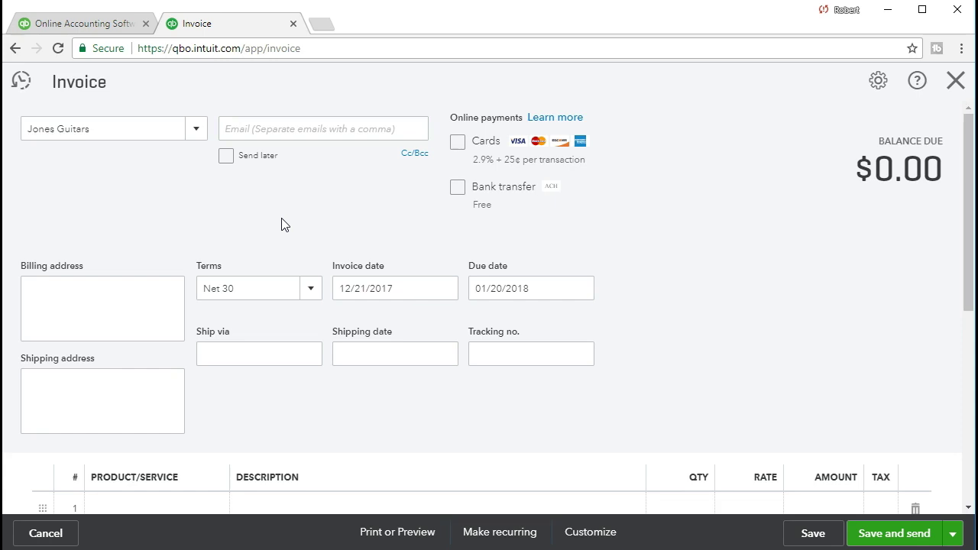
pyautogui.press('Tab')
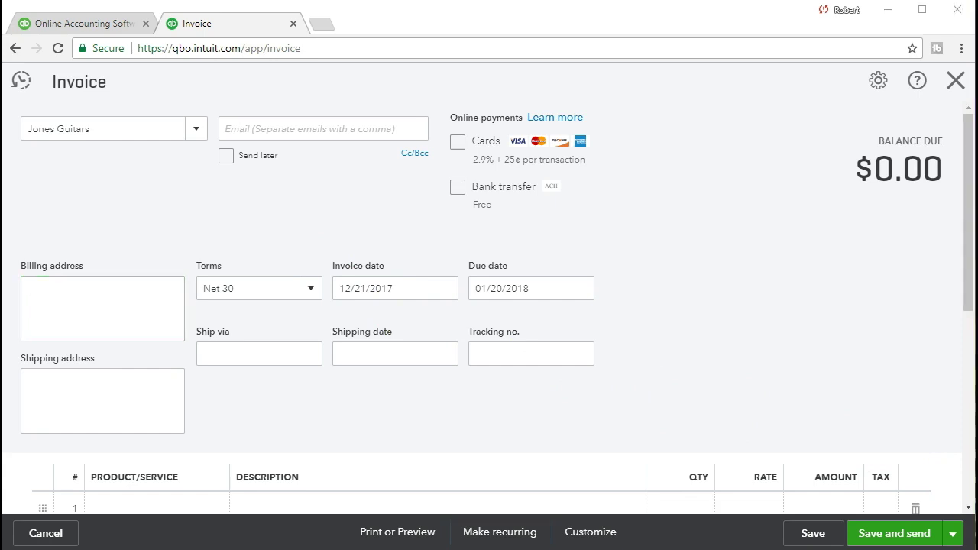
pyautogui.click(94, 301)
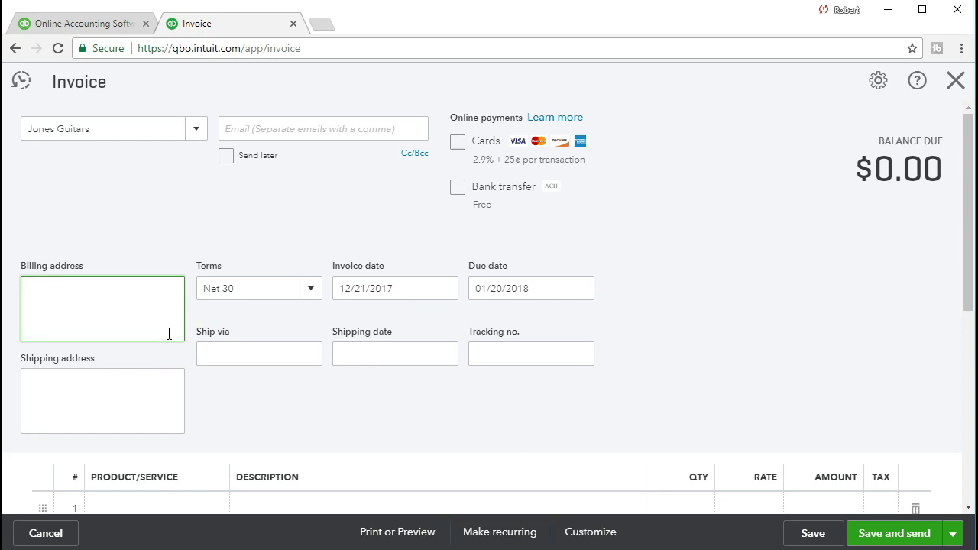
pyautogui.click(696, 377)
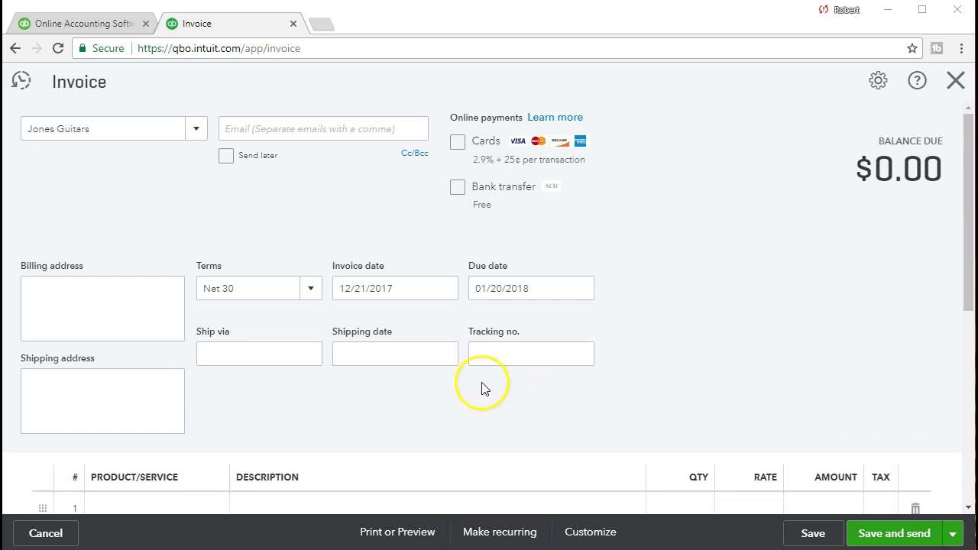
# Step: Paste the customer's billing street address into the Billing address box
pyautogui.click(109, 316)
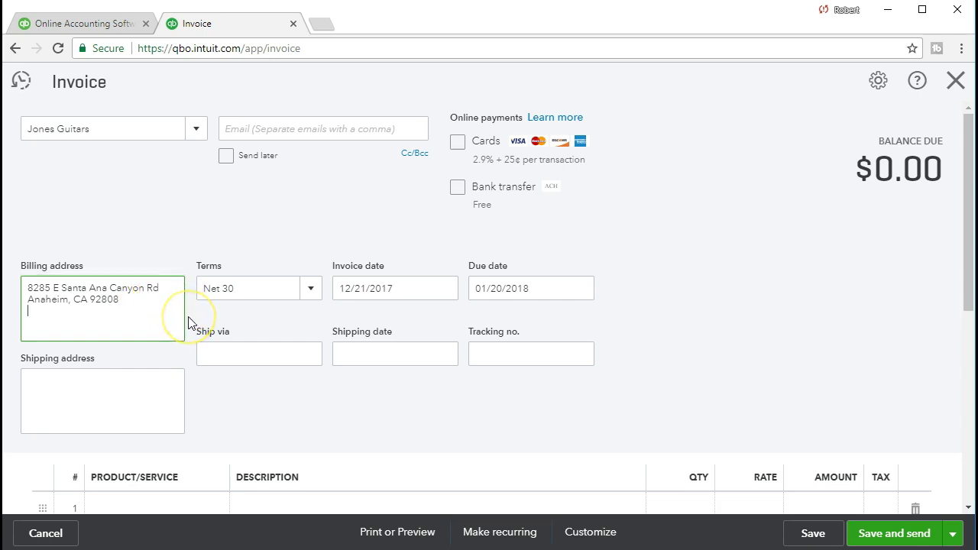
pyautogui.press('Tab')
pyautogui.press('Tab')
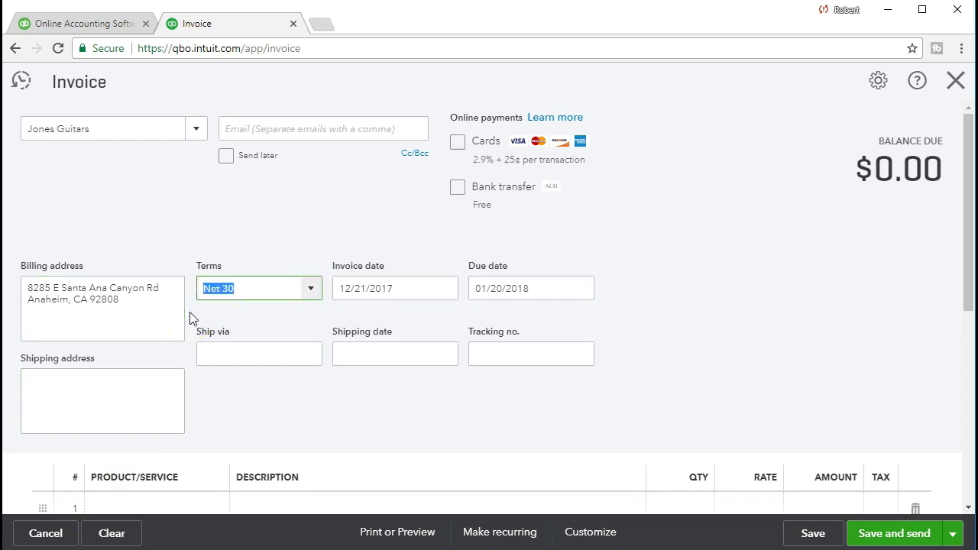
pyautogui.press('Tab')
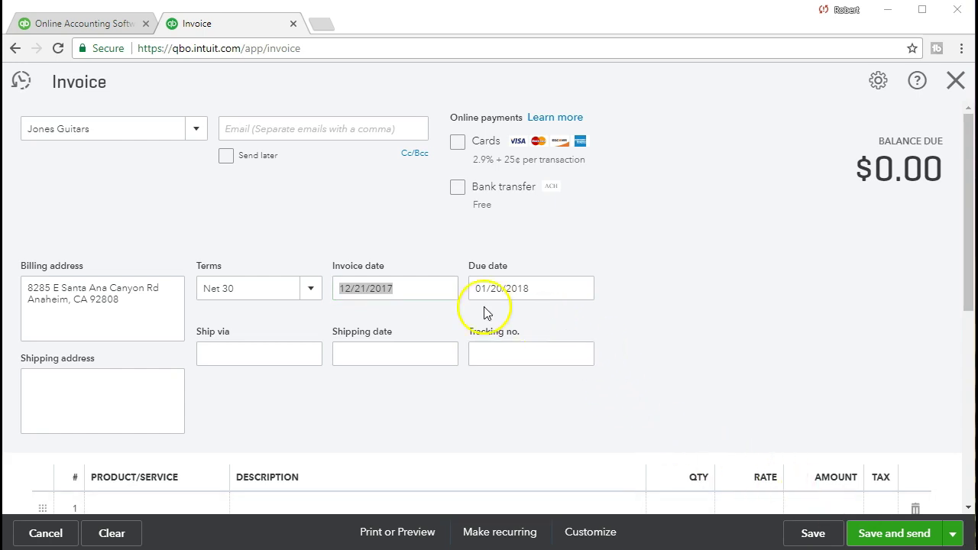
# Step: Set the invoice's payment terms to Net 30
pyautogui.click(440, 291)
pyautogui.moveTo(366, 288); pyautogui.dragTo(298, 286)
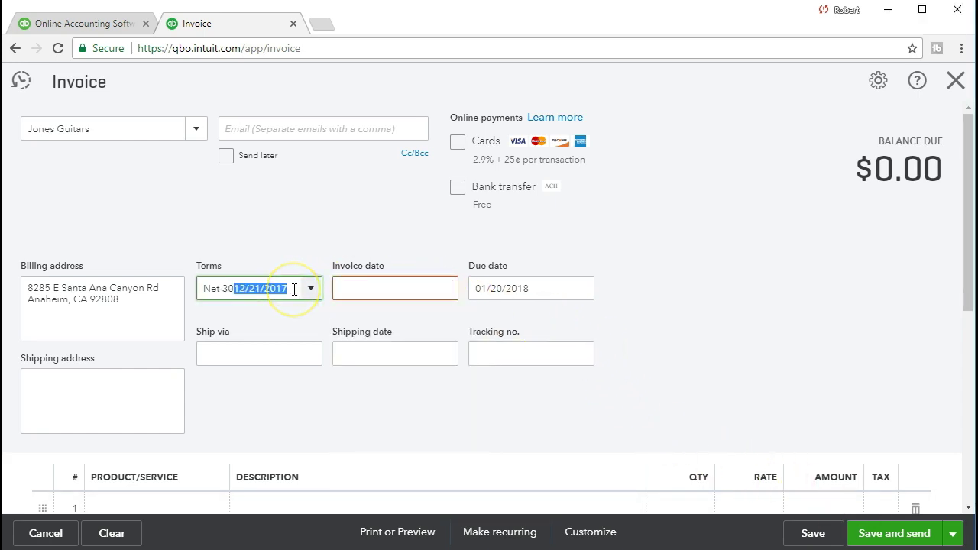
pyautogui.write('011221')
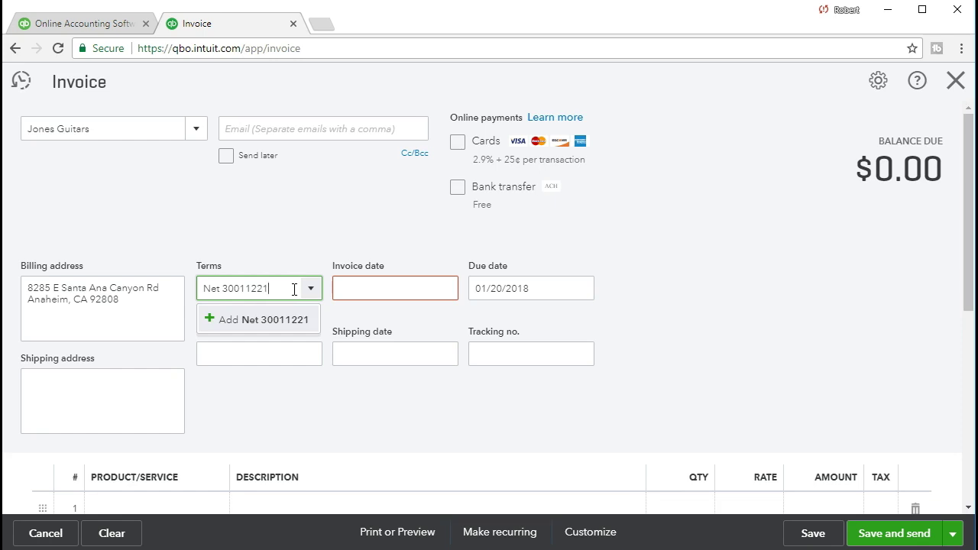
pyautogui.press('Return')
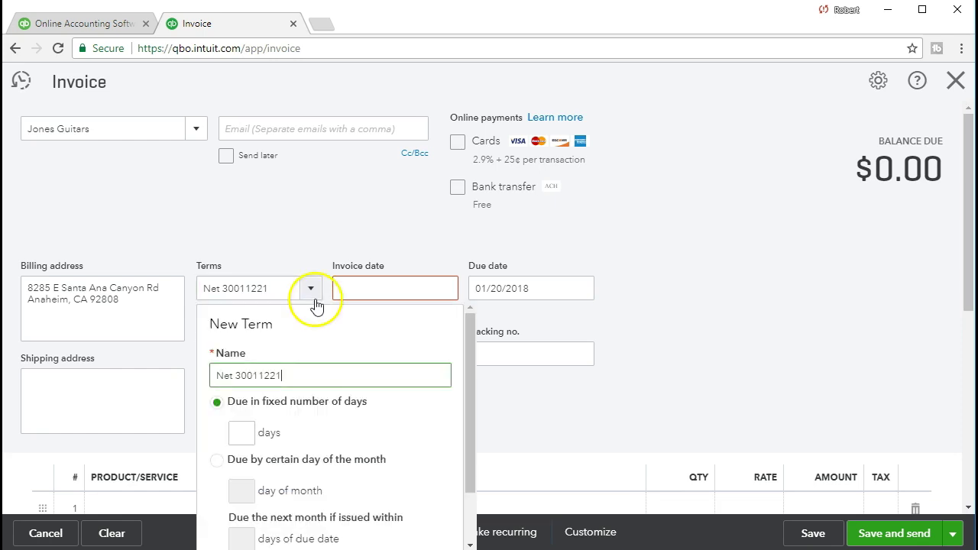
pyautogui.moveTo(273, 291); pyautogui.dragTo(177, 282)
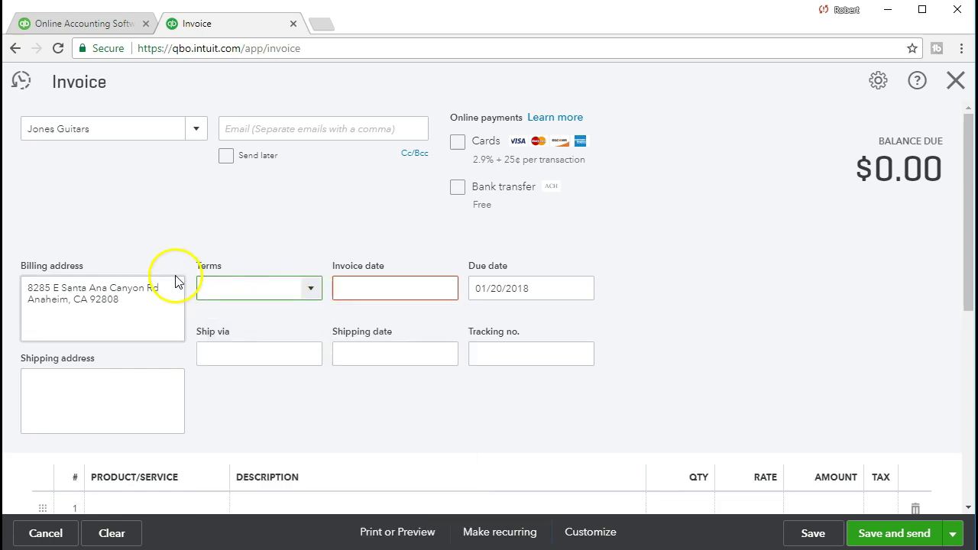
pyautogui.write('Net 15')
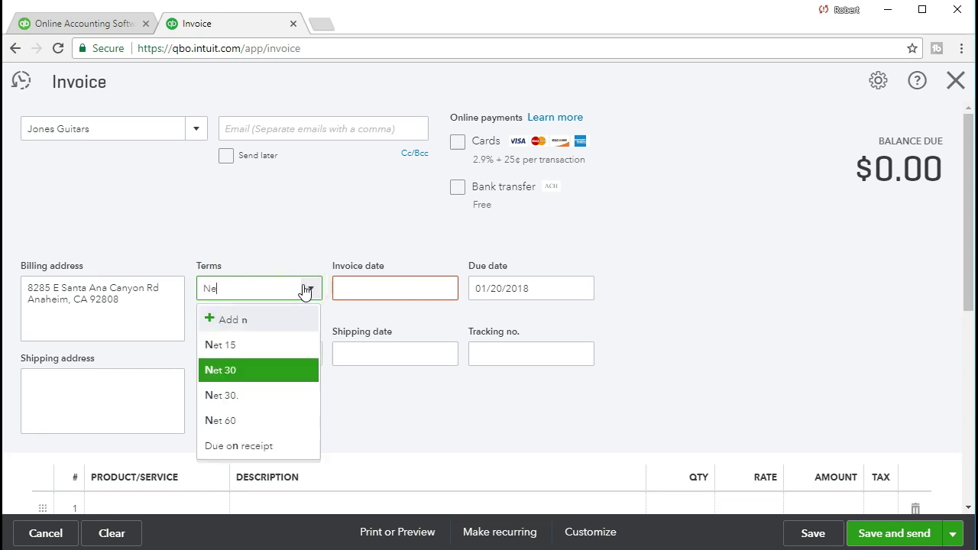
pyautogui.click(225, 402)
# Step: Enter 01/12/2021 as the invoice date, giving a due date of 02/11/2021
pyautogui.press('Tab')
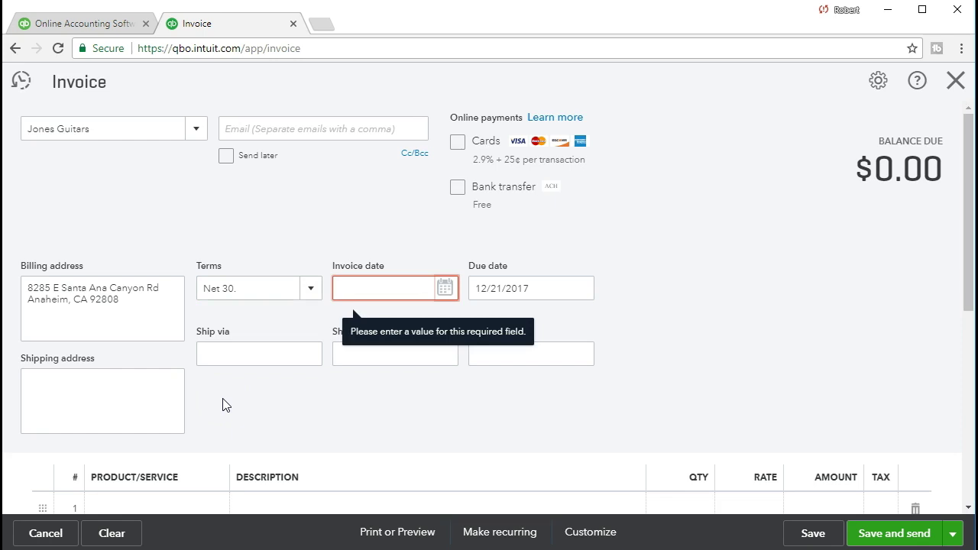
pyautogui.write('01')
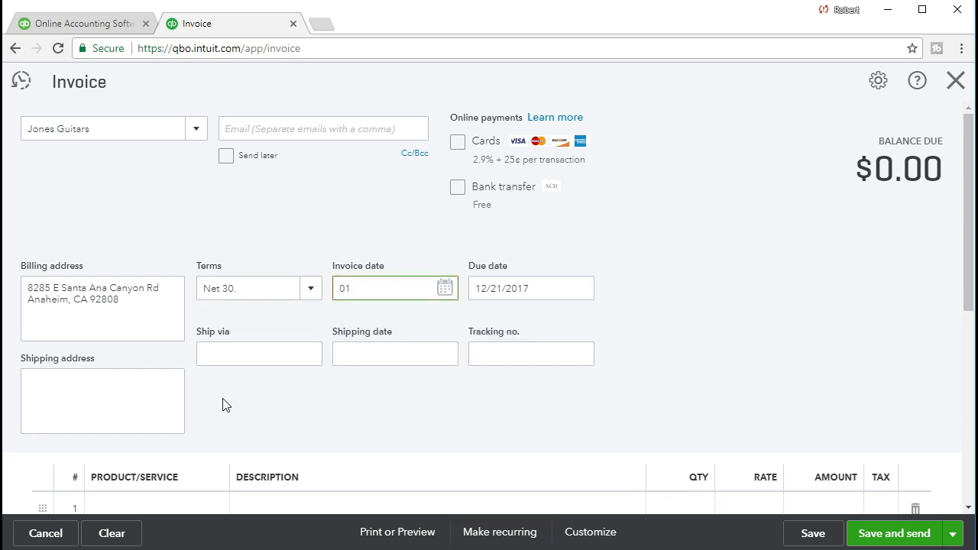
pyautogui.write('/12/2021')
pyautogui.press('Tab')
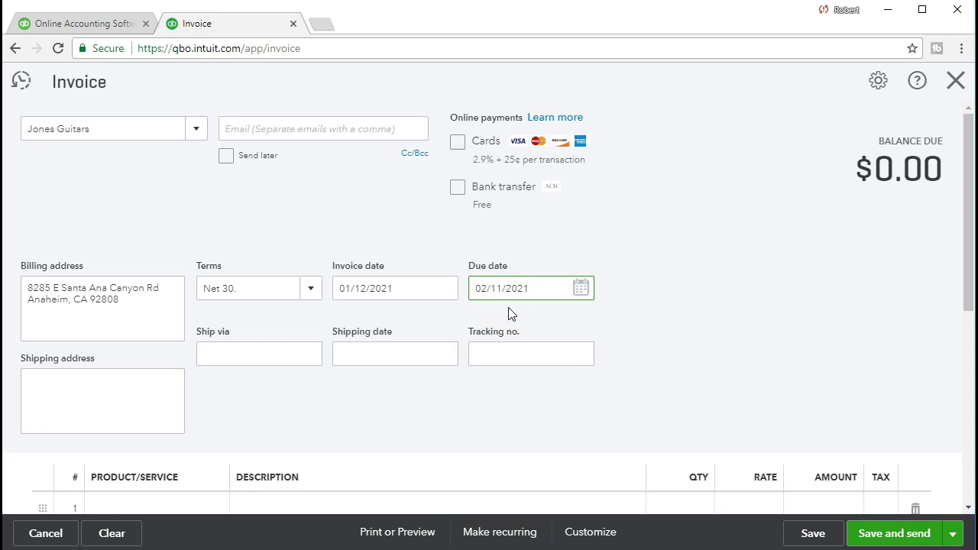
pyautogui.press('Tab')
pyautogui.press('Tab')
pyautogui.press('Tab')
pyautogui.press('Tab')
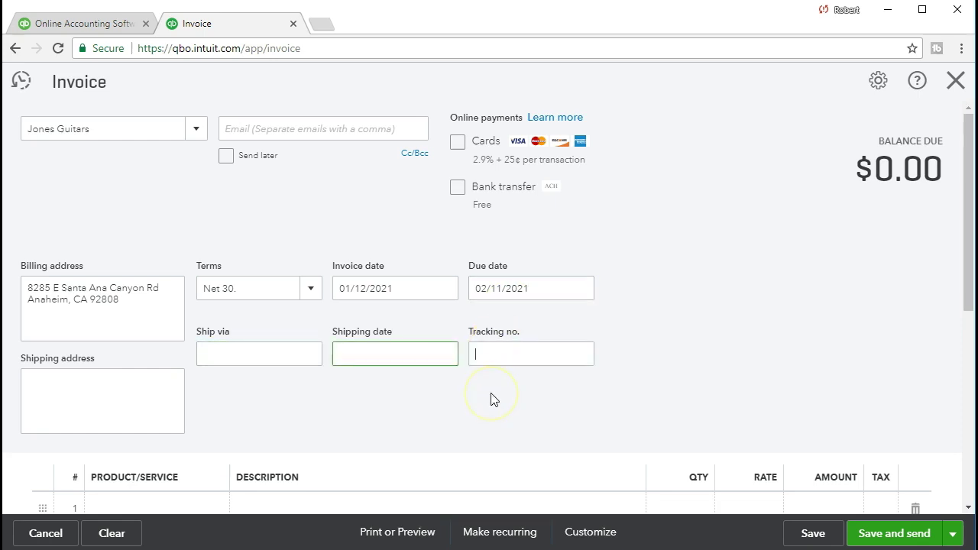
pyautogui.scroll(-2, 493, 398)
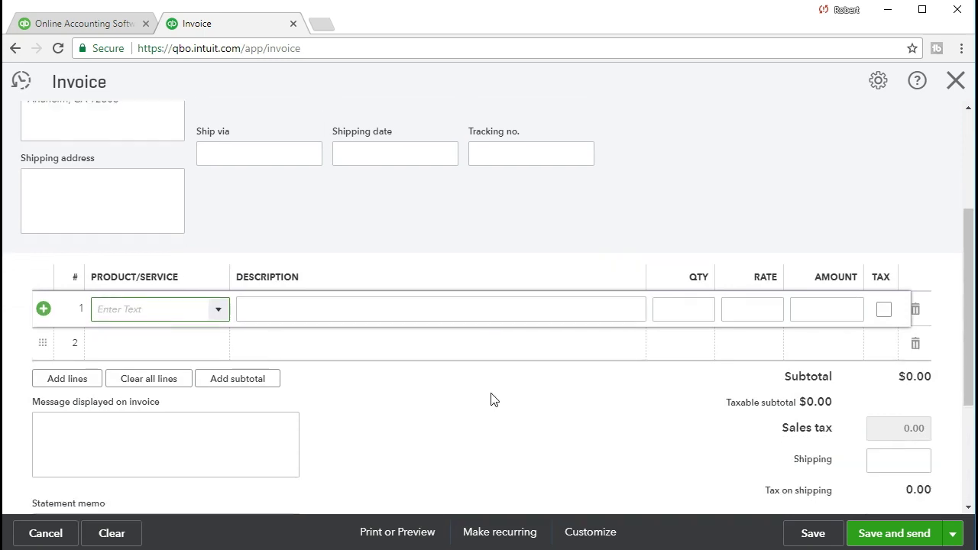
# Step: Add the GUSAM2 Gibson USA guitar as the invoice's first product line
pyautogui.click(481, 395)
pyautogui.click(569, 444)
pyautogui.click(219, 313)
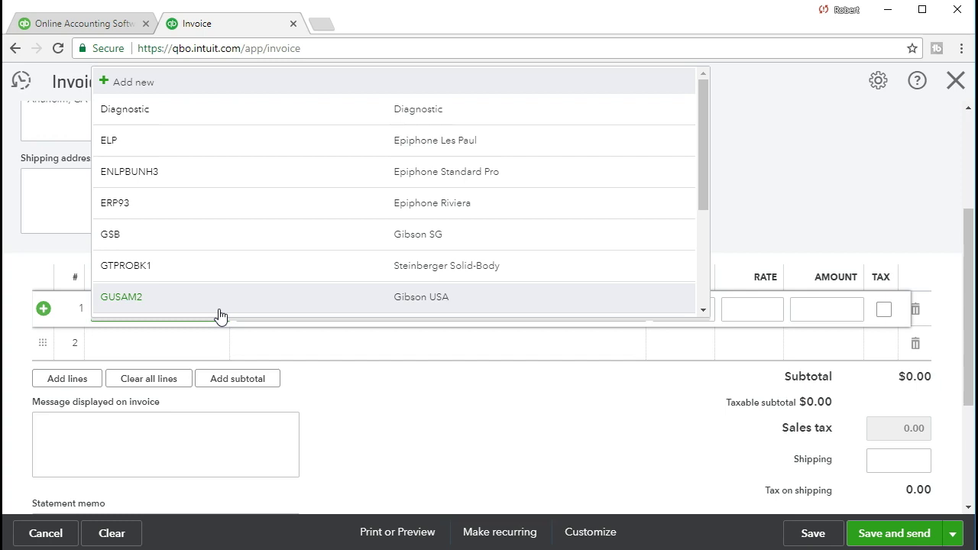
pyautogui.write('G')
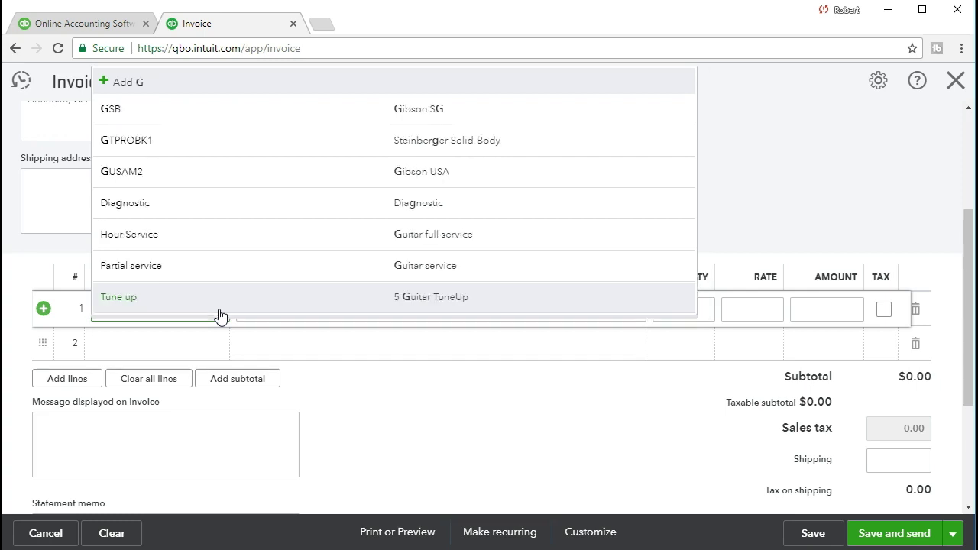
pyautogui.write('u')
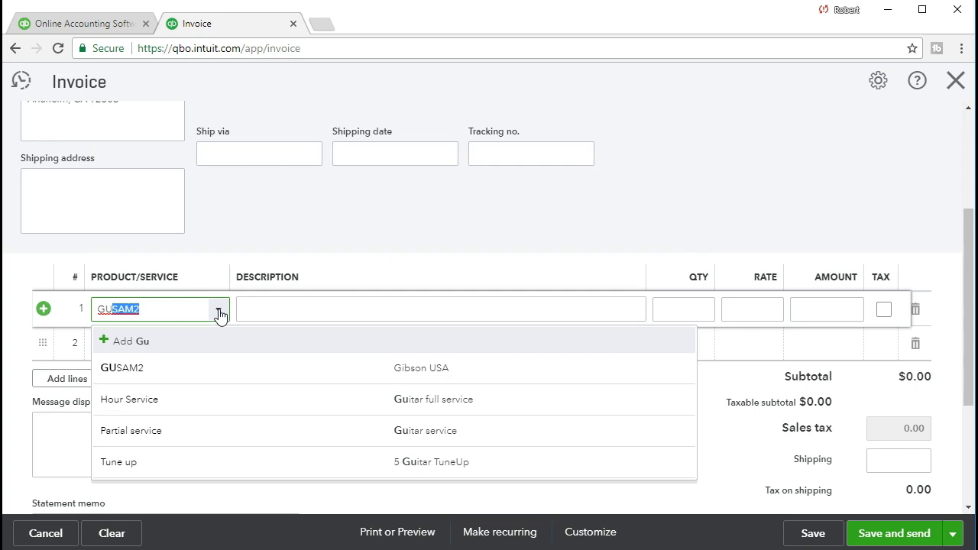
pyautogui.write('S')
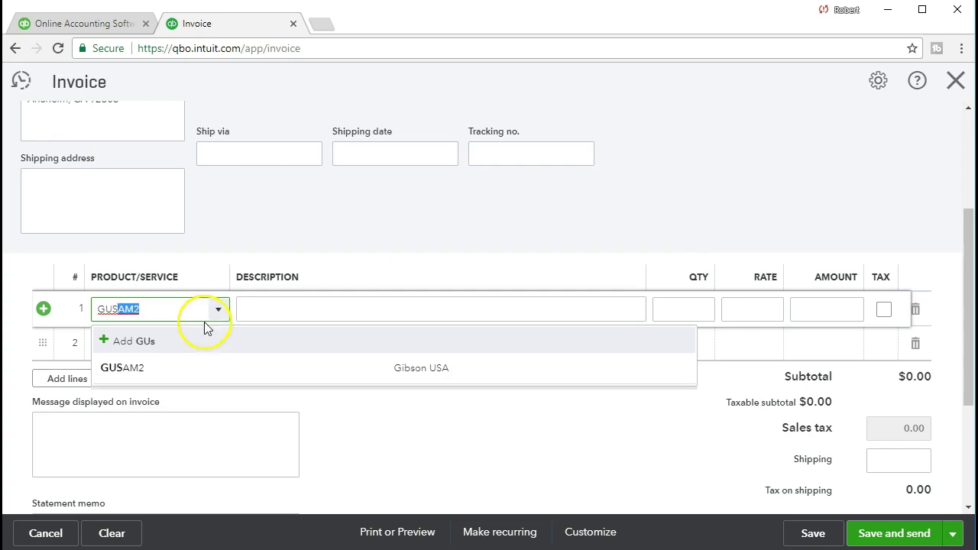
pyautogui.click(155, 371)
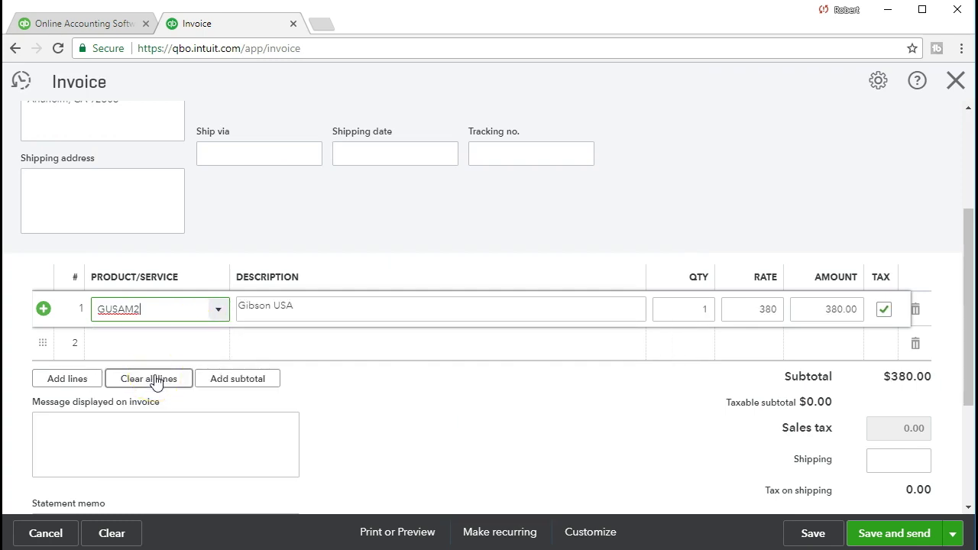
pyautogui.press('Tab')
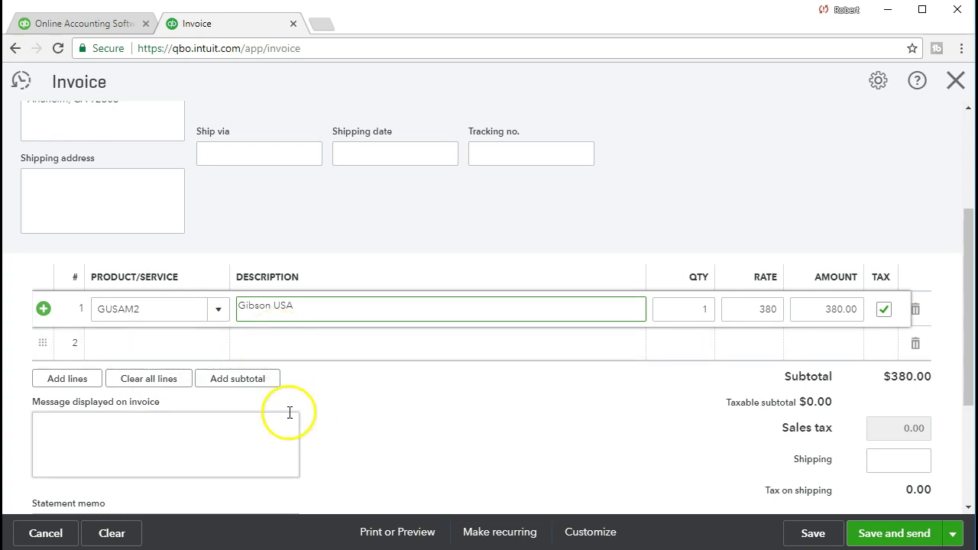
# Step: Commit line 1 at 1 × $380, taxable, and inspect the resulting $29.45 sales tax
pyautogui.click(327, 308)
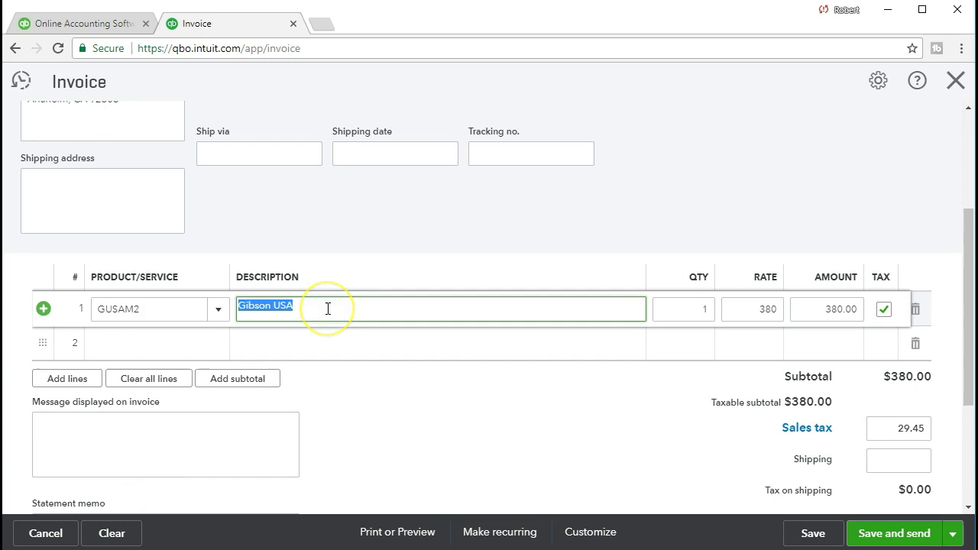
pyautogui.press('Tab')
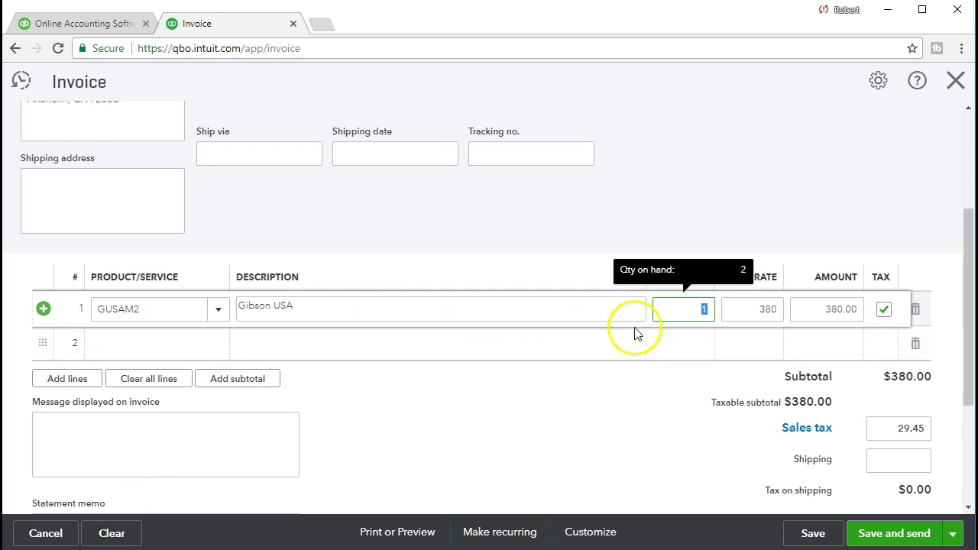
pyautogui.press('Tab')
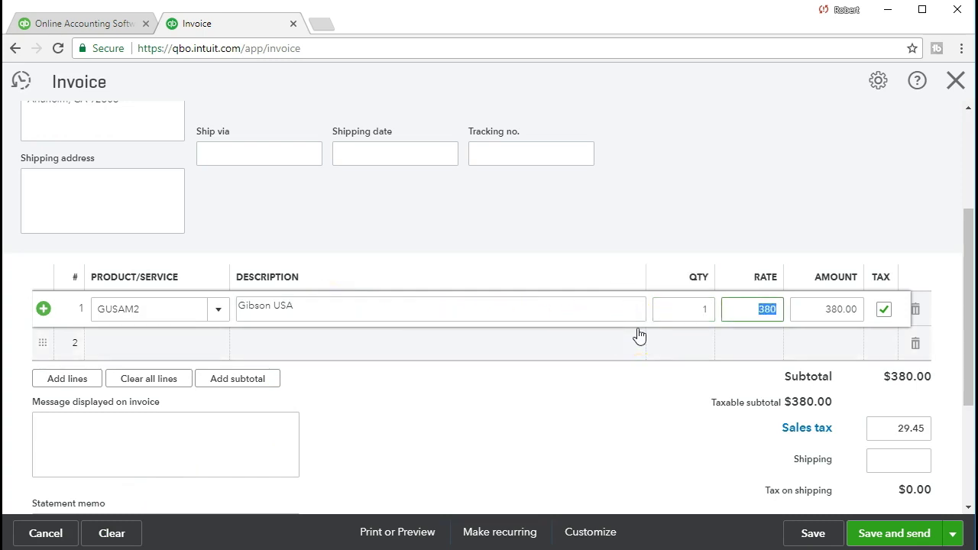
pyautogui.press('Tab')
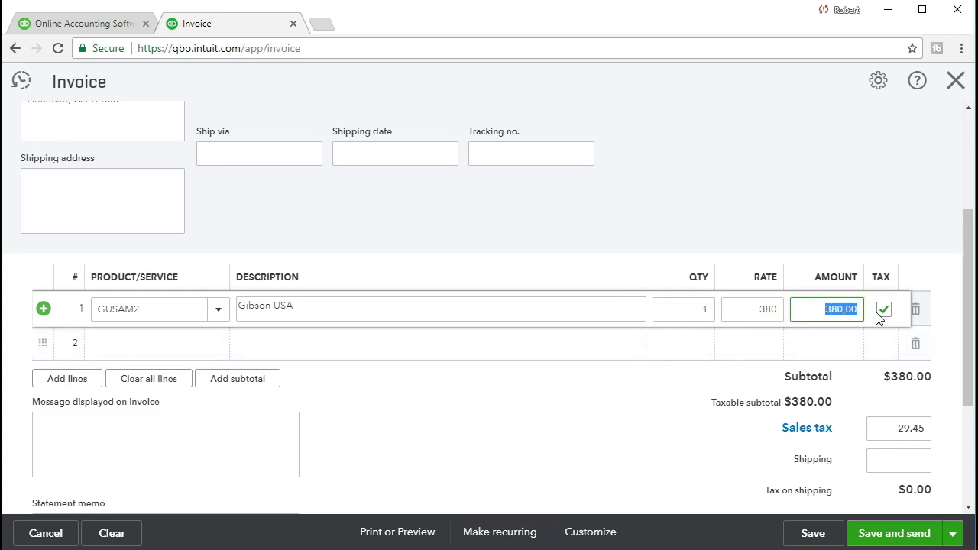
pyautogui.click(447, 418)
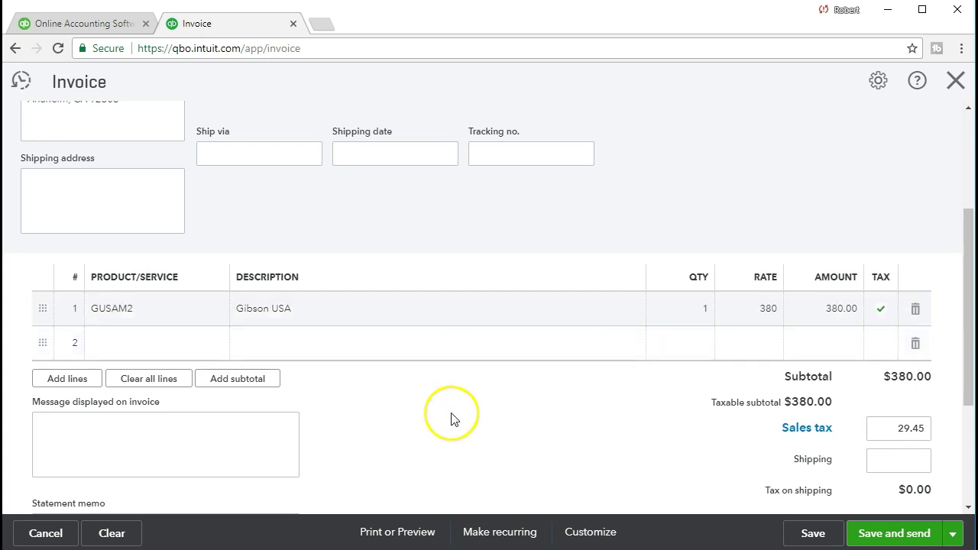
pyautogui.click(874, 434)
pyautogui.click(862, 442)
pyautogui.scroll(2, 568, 448)
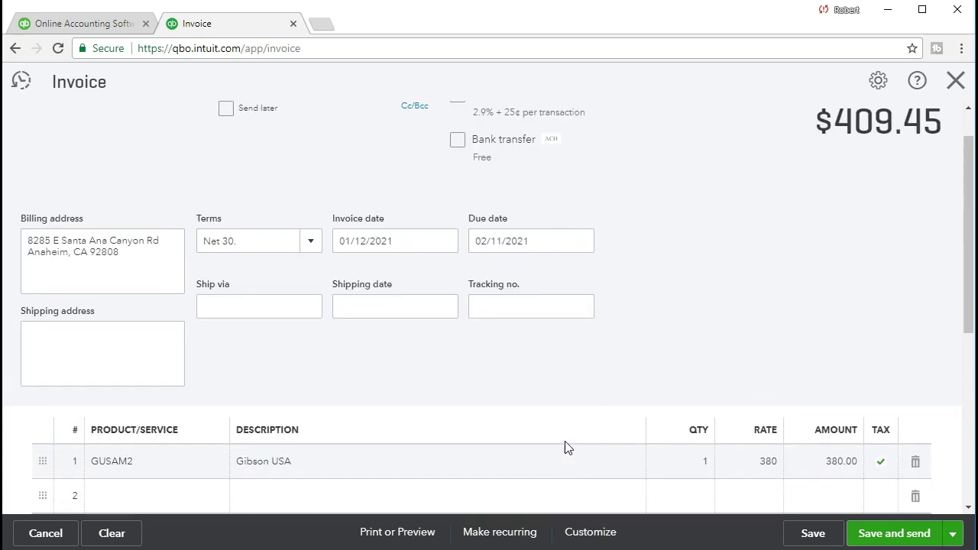
pyautogui.click(144, 262)
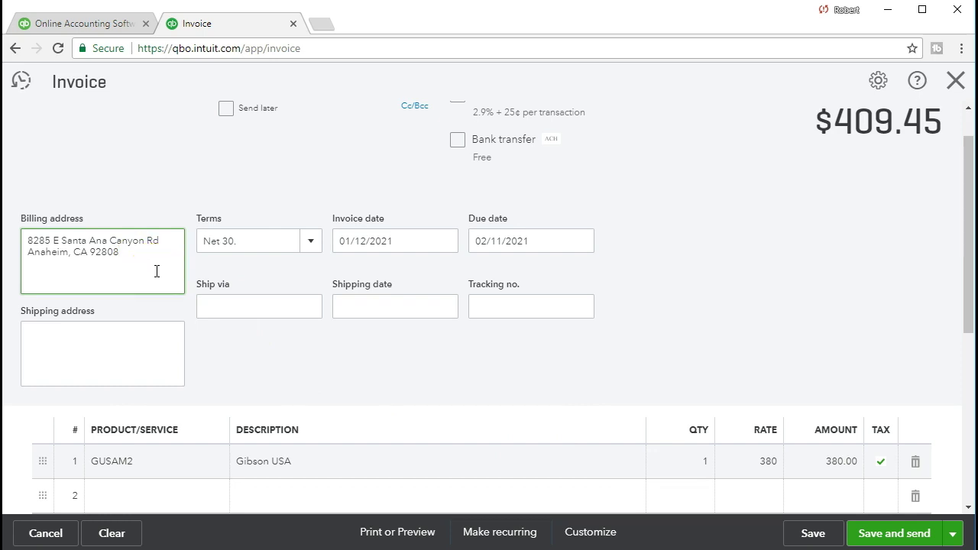
pyautogui.scroll(-1, 432, 356)
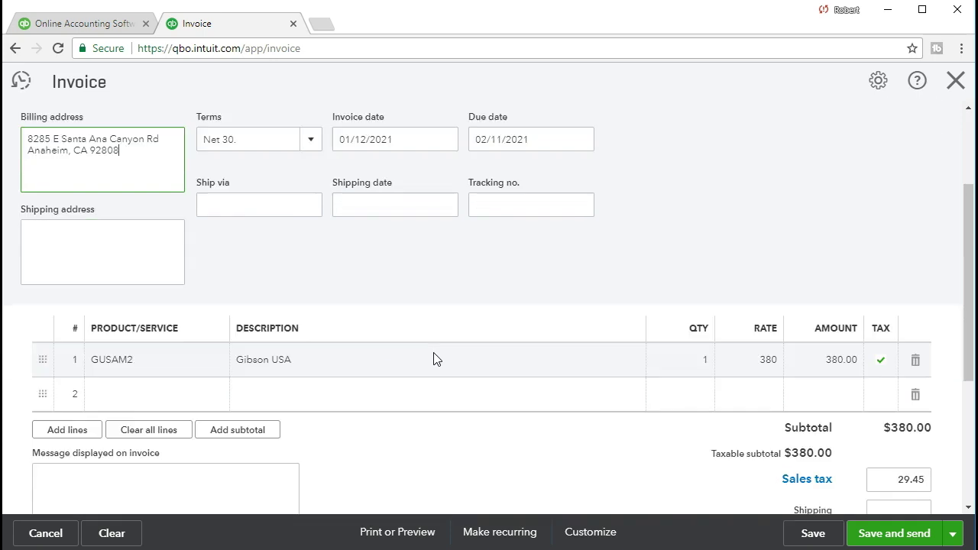
pyautogui.scroll(-2, 433, 359)
pyautogui.click(883, 533)
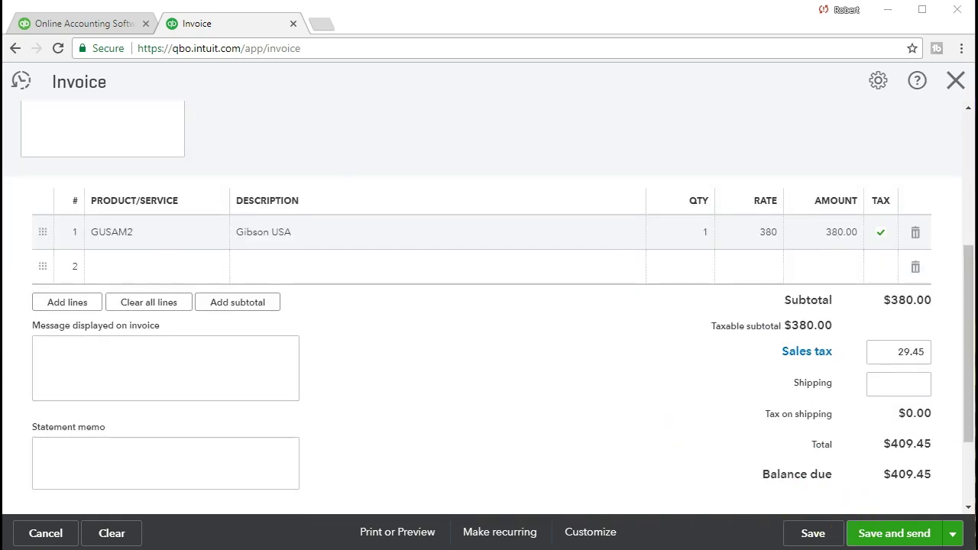
# Step: Calculate 380 × .05 = 19 in Calculator, then select the invoice's sales tax field
pyautogui.moveTo(675, 131); pyautogui.dragTo(509, 144)
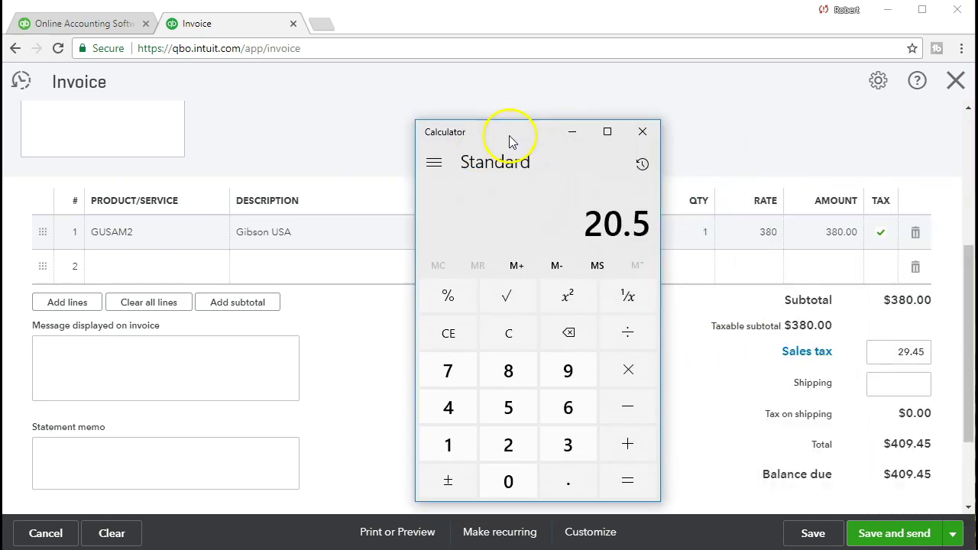
pyautogui.click(496, 345)
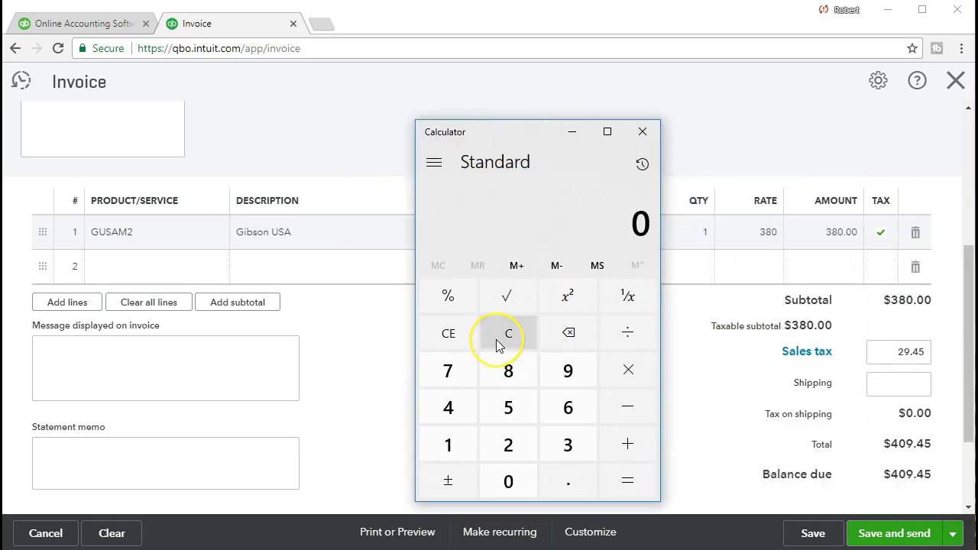
pyautogui.click(894, 343)
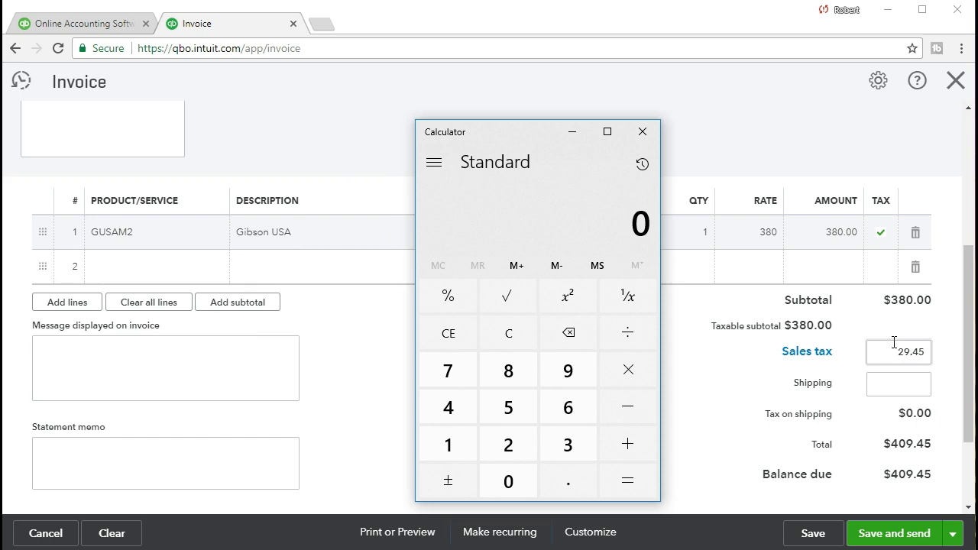
pyautogui.click(879, 319)
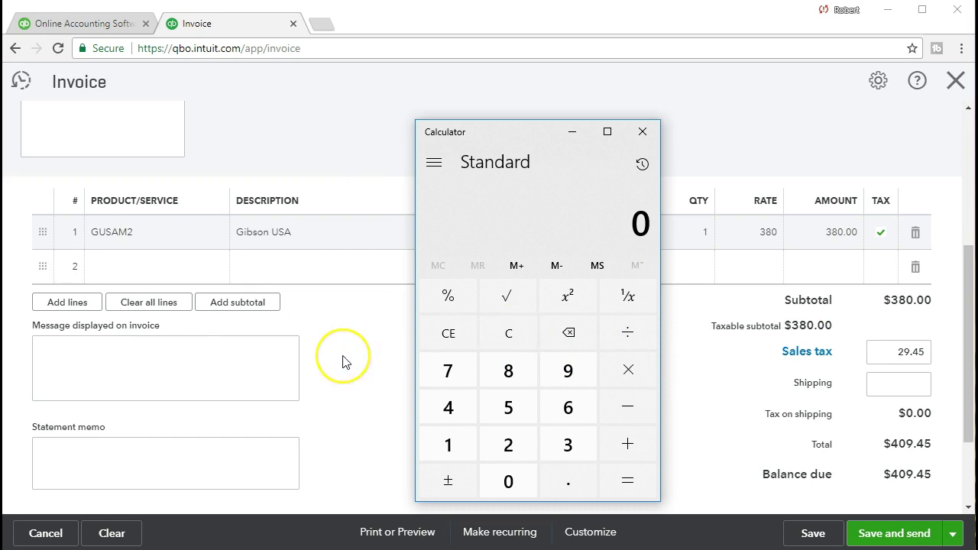
pyautogui.write('380')
pyautogui.press('*')
pyautogui.write('.05')
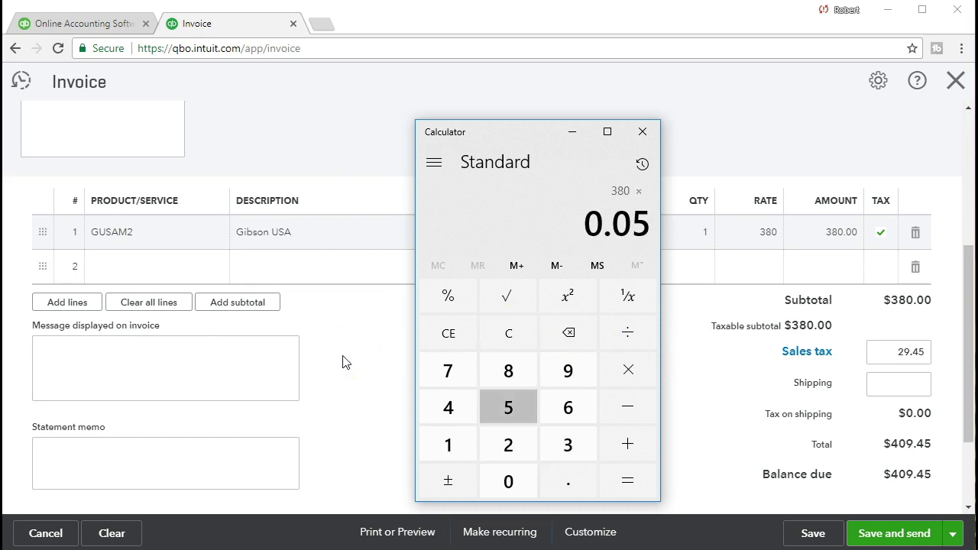
pyautogui.press('Return')
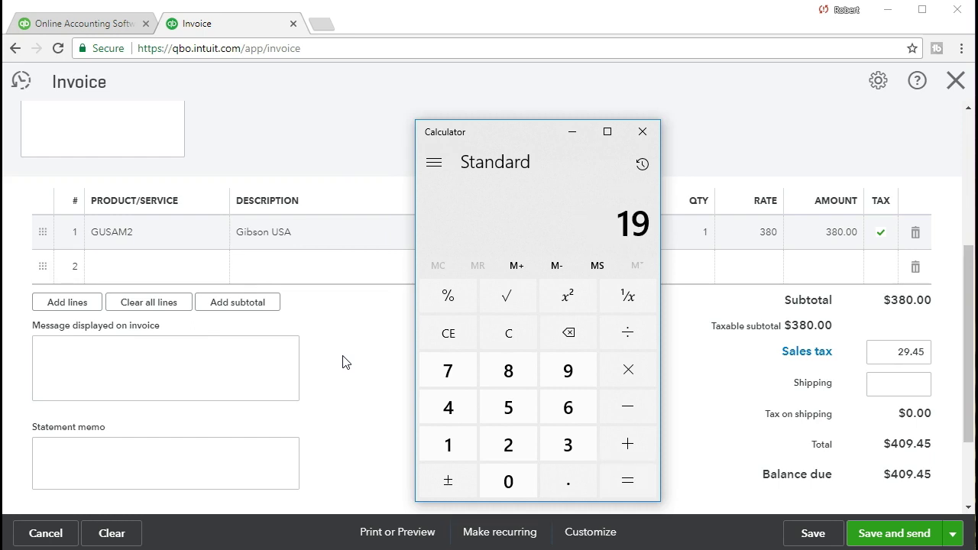
pyautogui.click(511, 137)
pyautogui.moveTo(513, 132); pyautogui.dragTo(977, 152)
pyautogui.click(871, 352)
# Step: Override the sales tax to 19, keep the change, and give 'Practice problem' as the reason
pyautogui.write('19')
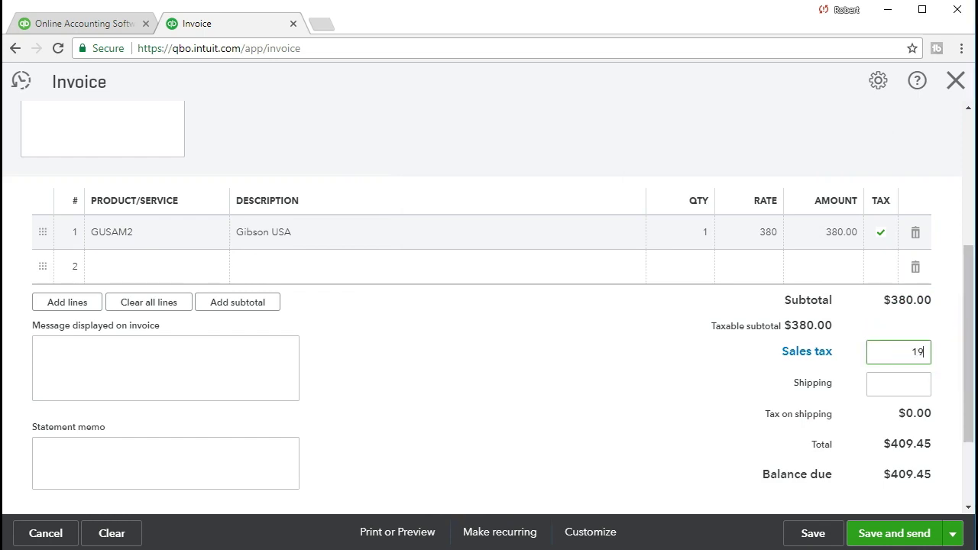
pyautogui.click(731, 397)
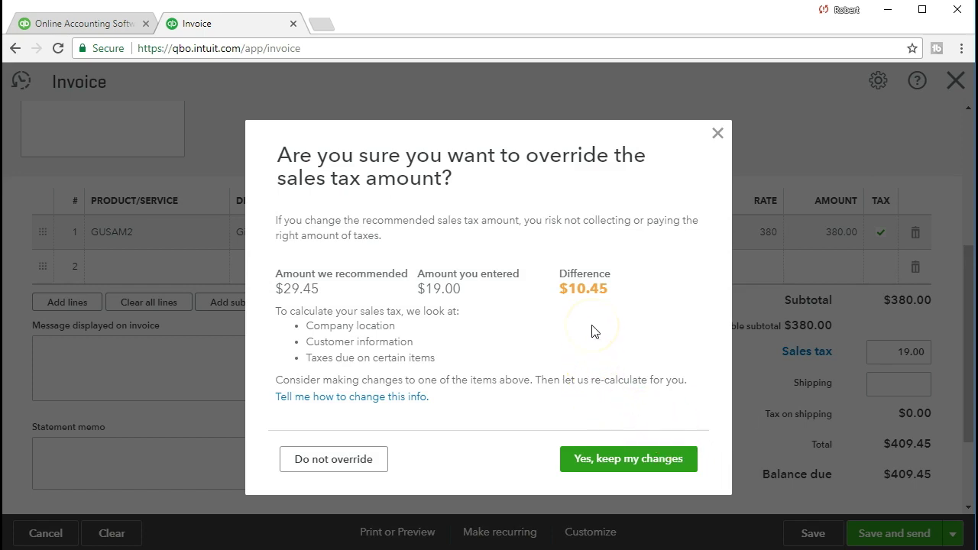
pyautogui.click(585, 468)
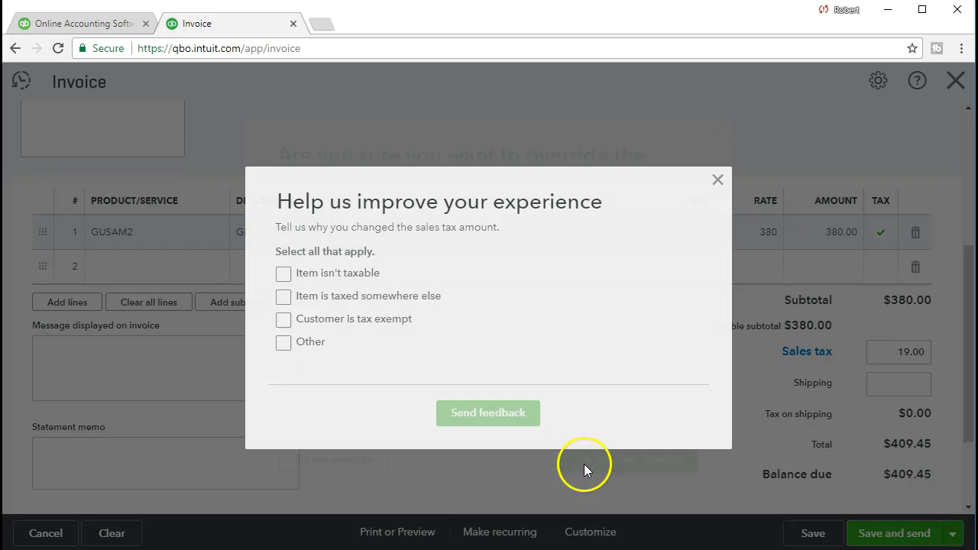
pyautogui.click(283, 349)
pyautogui.click(326, 362)
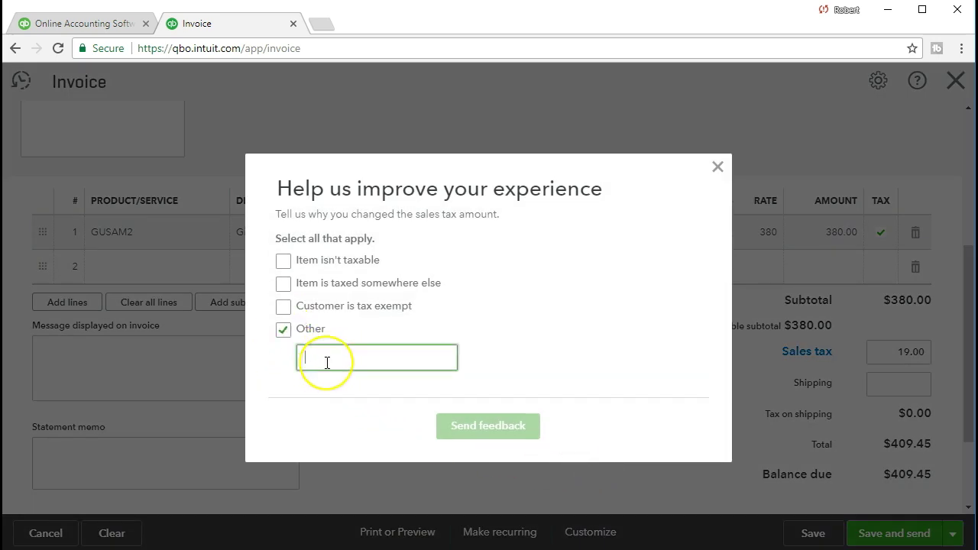
pyautogui.write('Pr')
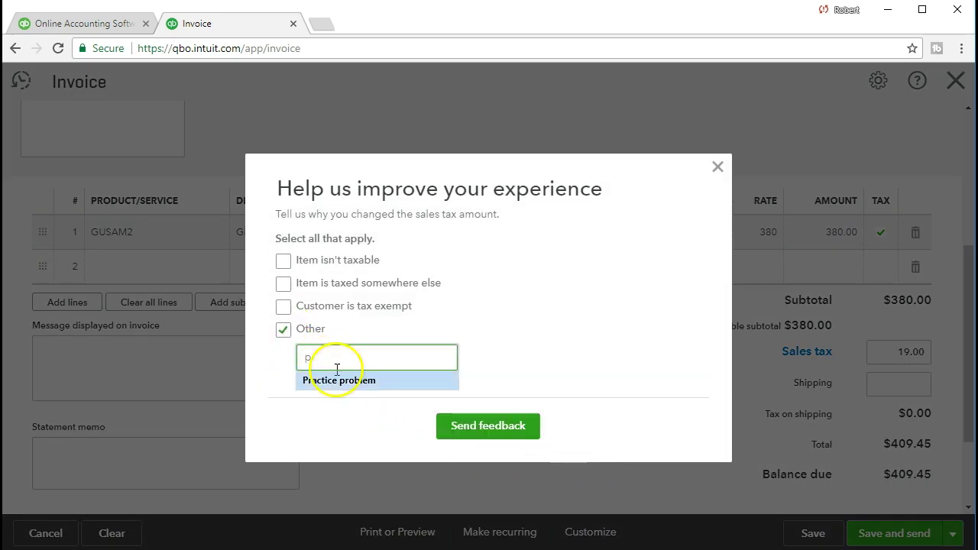
pyautogui.click(328, 378)
pyautogui.click(464, 424)
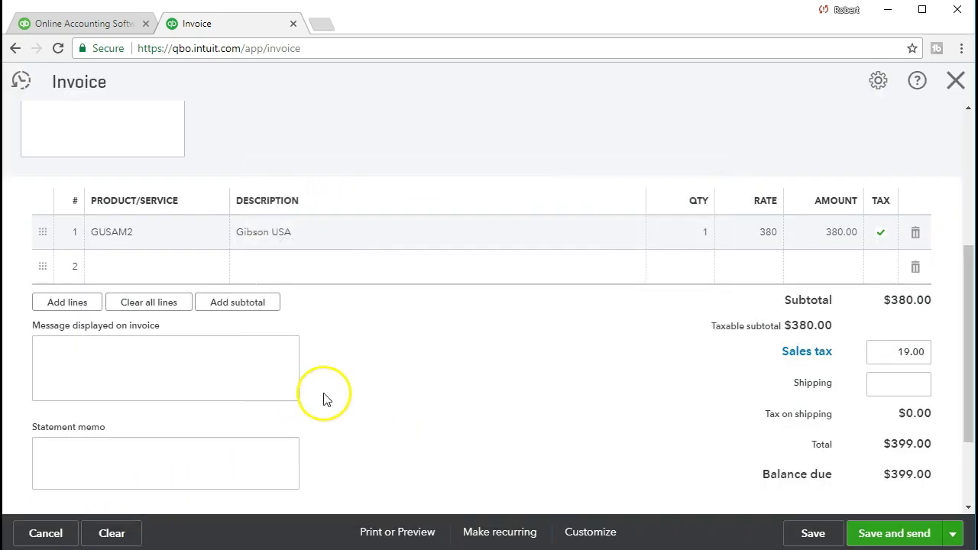
pyautogui.scroll(4, 369, 434)
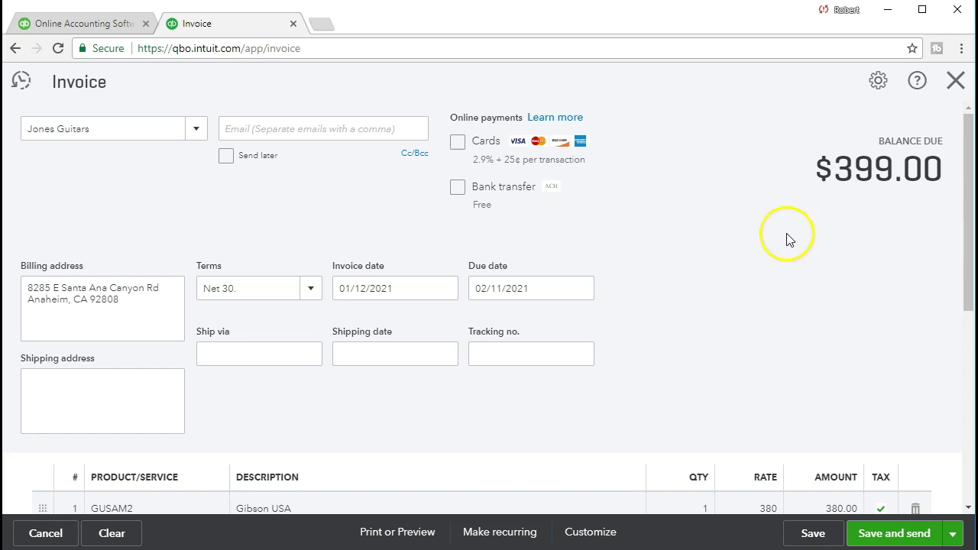
pyautogui.scroll(-3, 697, 295)
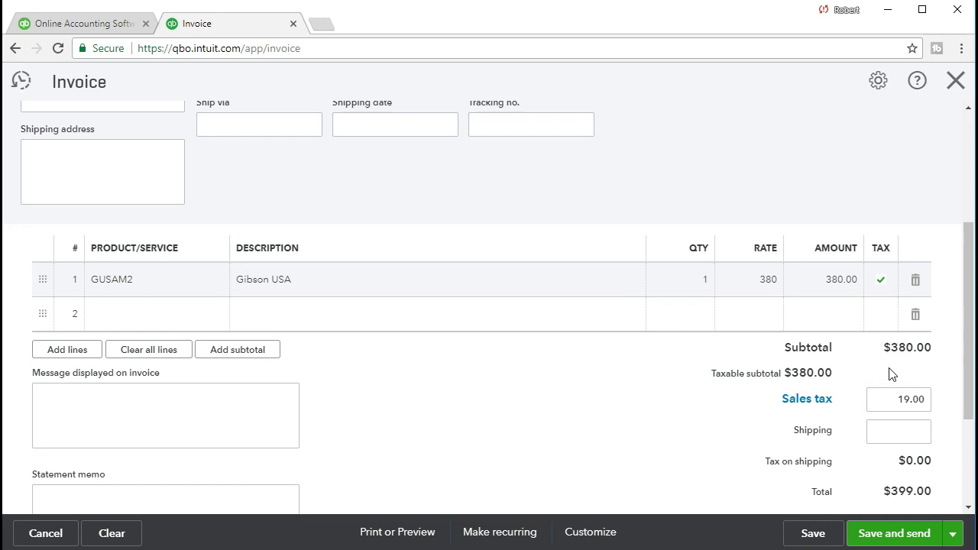
pyautogui.click(889, 391)
pyautogui.click(405, 534)
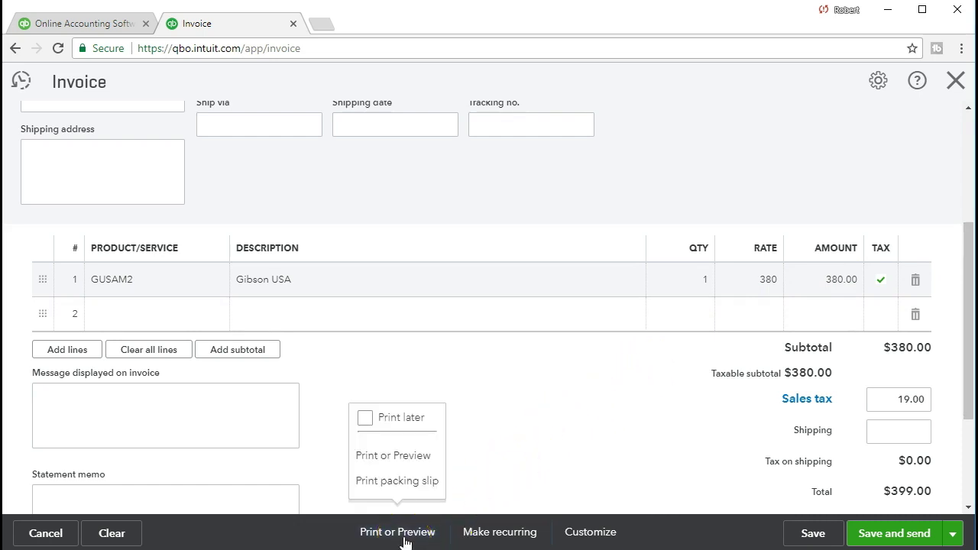
# Step: Save and print-preview invoice #1005, then download the preview as a PDF
pyautogui.click(411, 458)
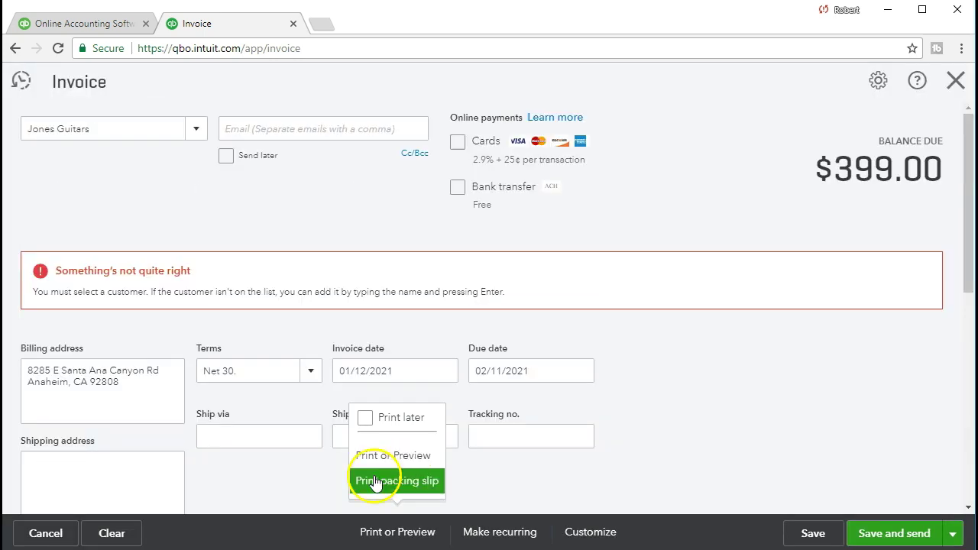
pyautogui.scroll(-6, 711, 310)
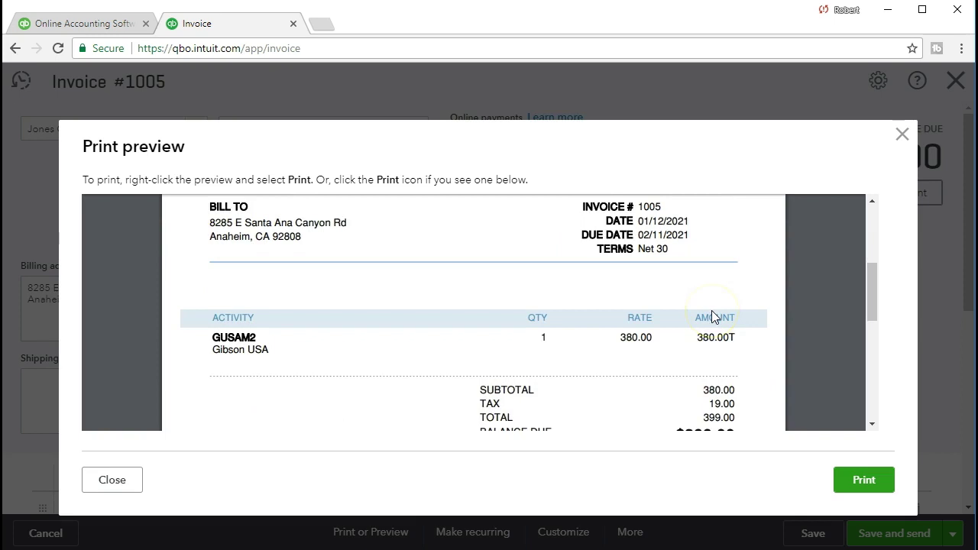
pyautogui.scroll(5, 711, 313)
pyautogui.click(730, 292)
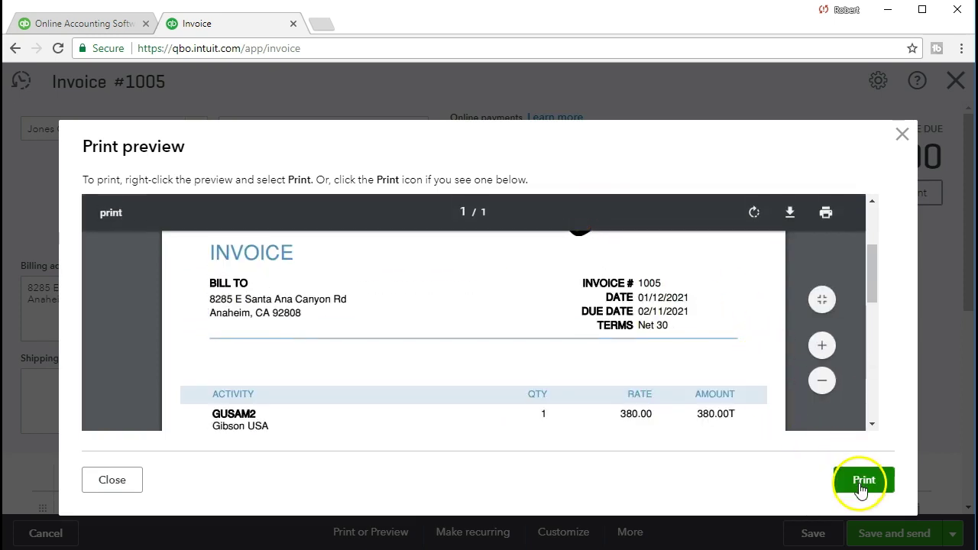
pyautogui.click(791, 215)
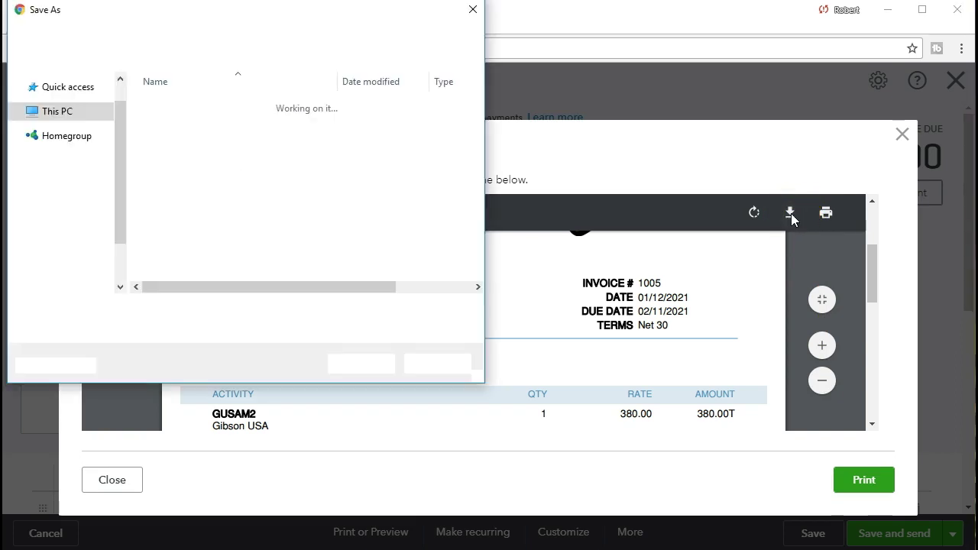
# Step: Save the PDF as '01.12.21 Invoice Jones Guaitars' in the Excel Docs 7 folder
pyautogui.click(124, 309)
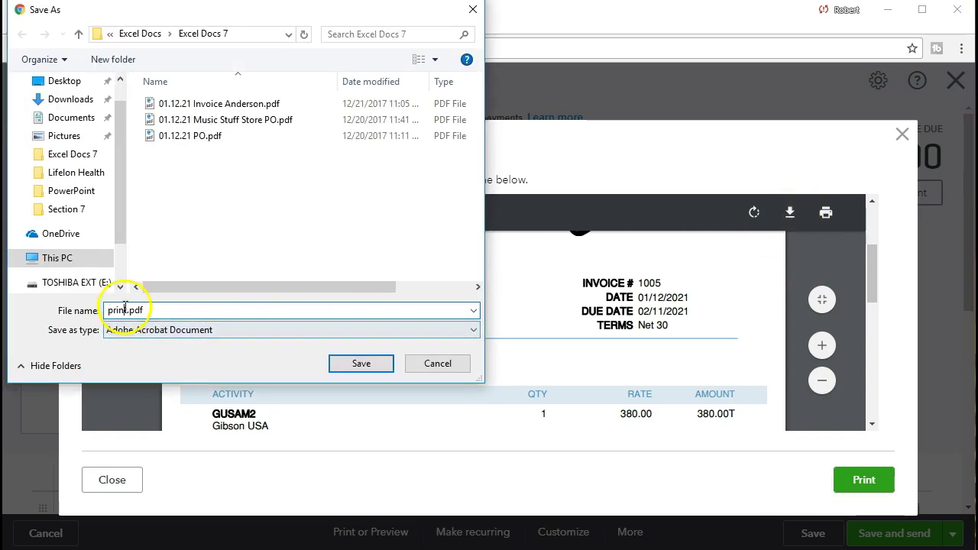
pyautogui.press('BackSpace')
pyautogui.press('BackSpace')
pyautogui.press('BackSpace')
pyautogui.press('BackSpace')
pyautogui.press('BackSpace')
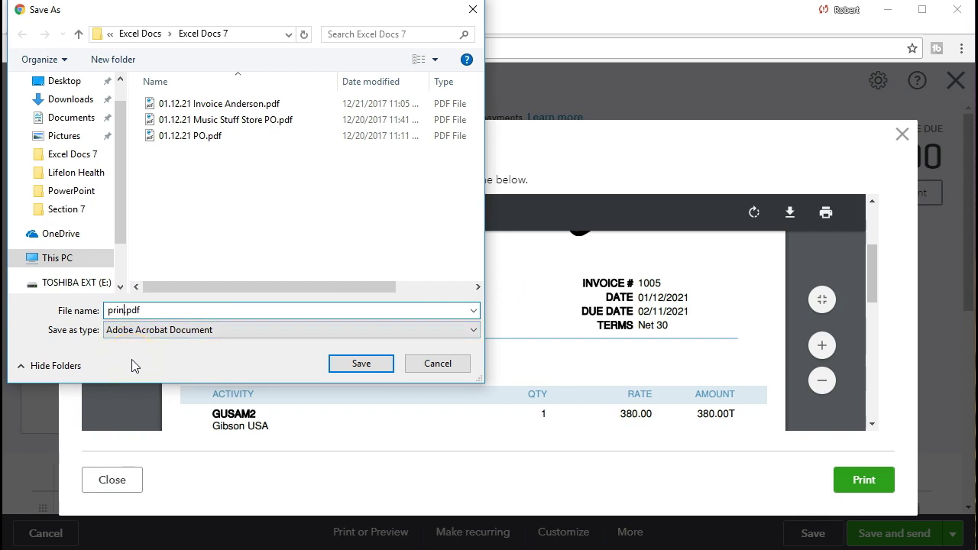
pyautogui.write('01.12')
pyautogui.write('.21 ')
pyautogui.write('Invoice')
pyautogui.write(' Jone')
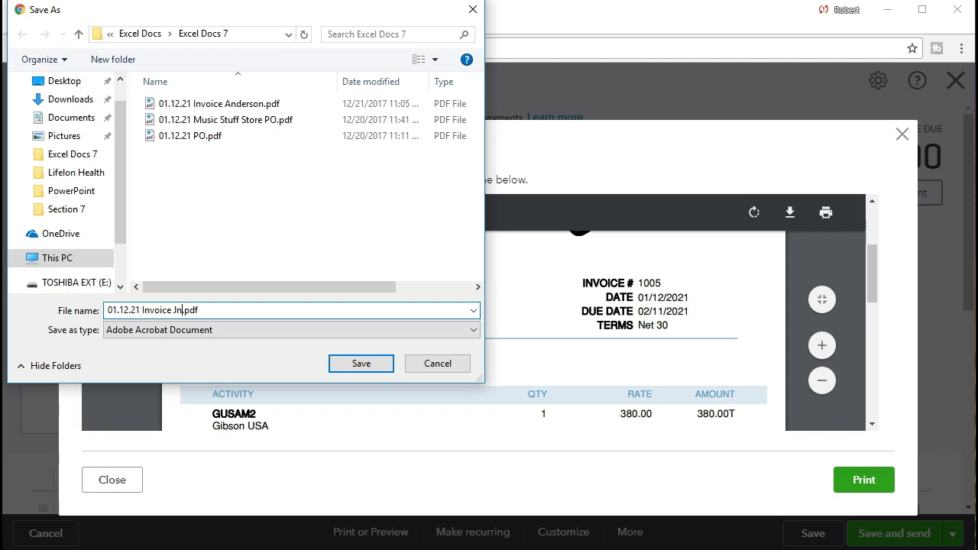
pyautogui.write('s Guaitars')
pyautogui.click(348, 364)
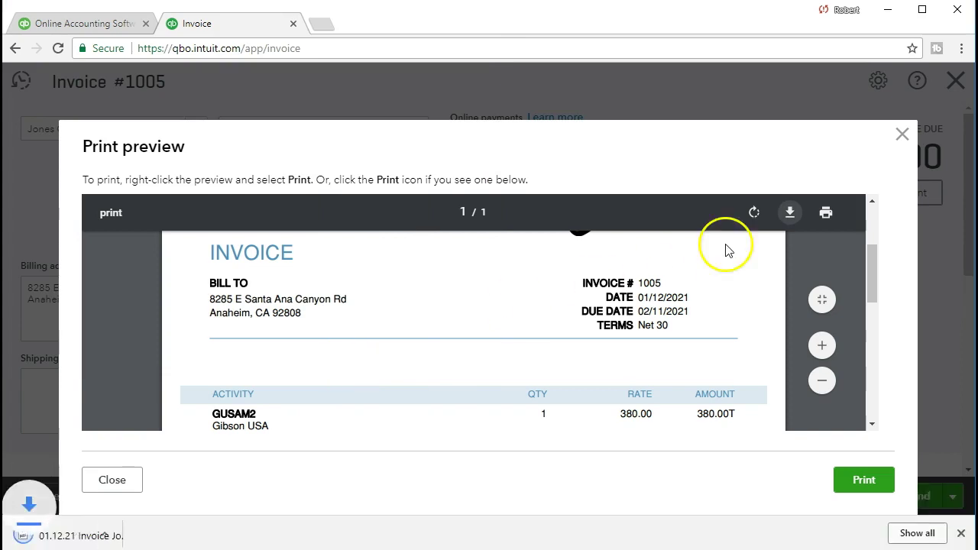
# Step: Close the print preview and downloads bar, returning to the invoices list showing invoice 1005 at $399.00
pyautogui.click(901, 134)
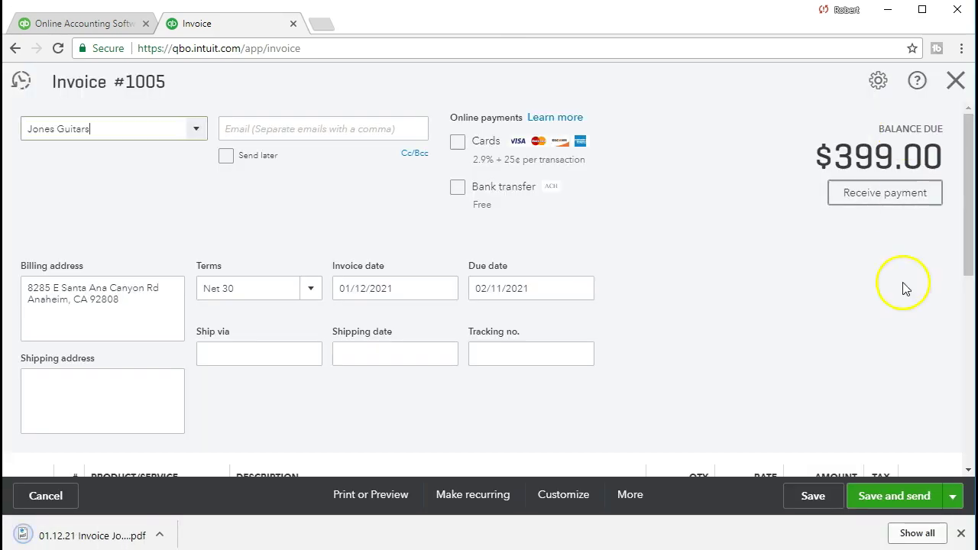
pyautogui.click(960, 533)
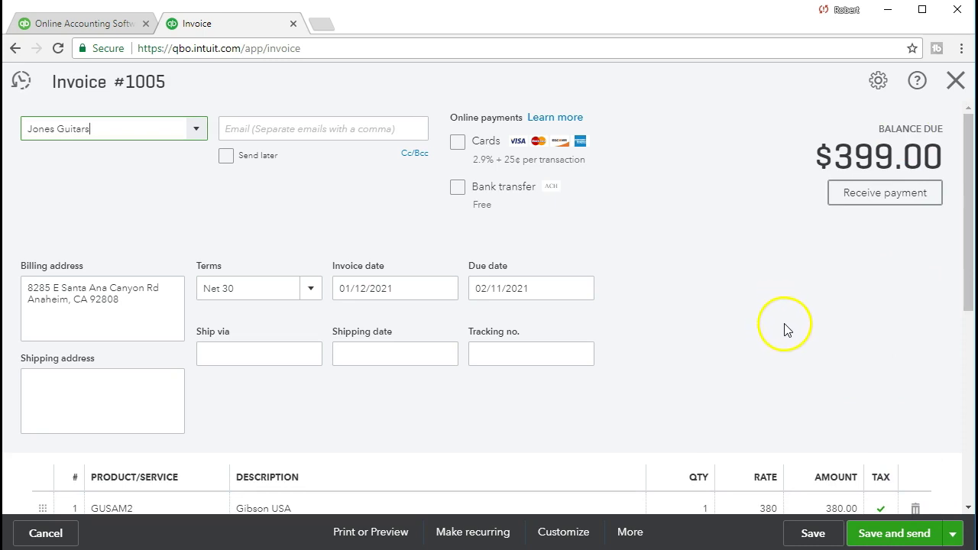
pyautogui.click(954, 83)
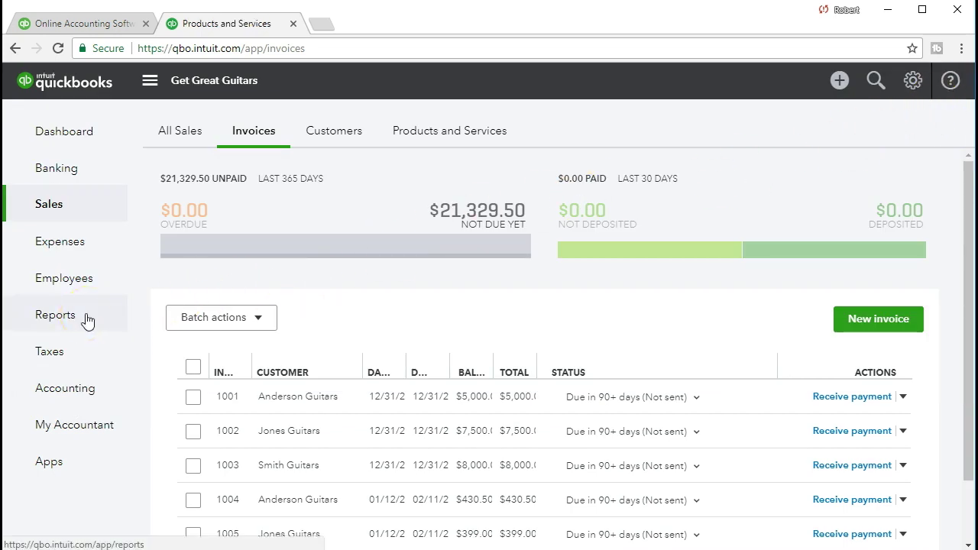
# Step: Find the Balance Sheet by searching 'ba' and run it for 01/01/2021–01/31/2021
pyautogui.click(55, 315)
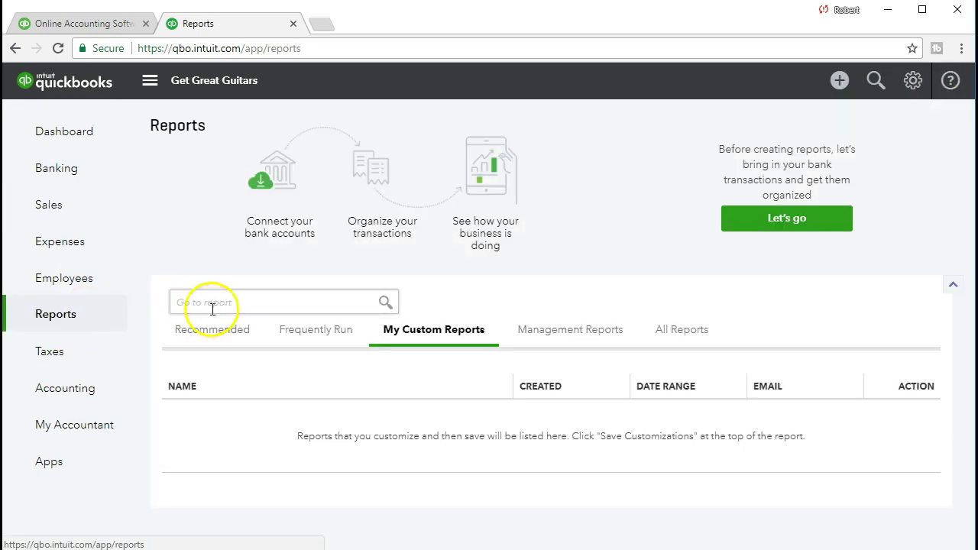
pyautogui.click(256, 298)
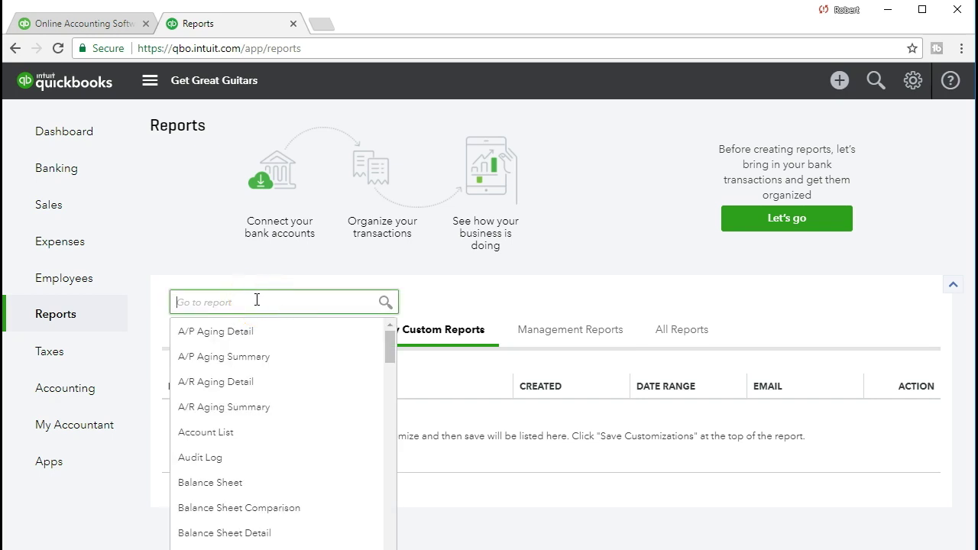
pyautogui.write('ba')
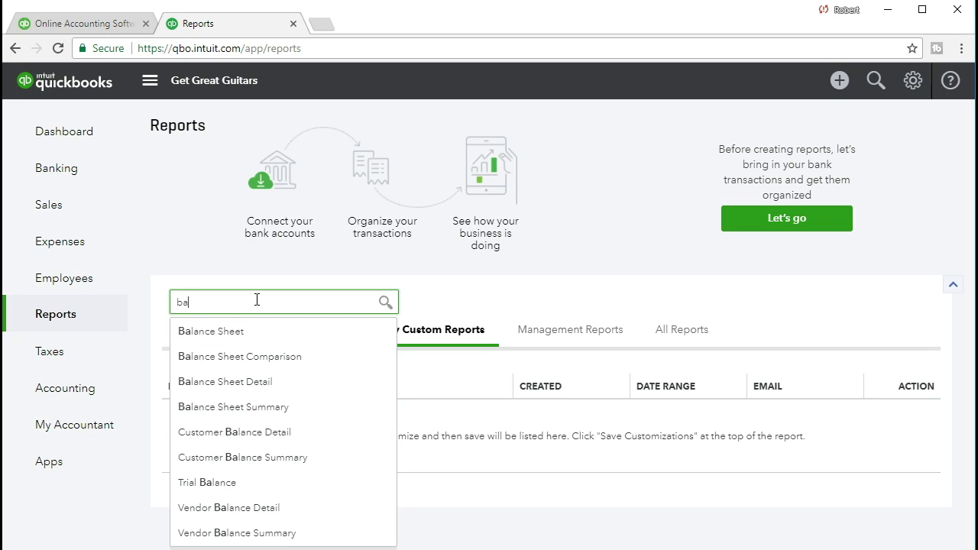
pyautogui.click(265, 336)
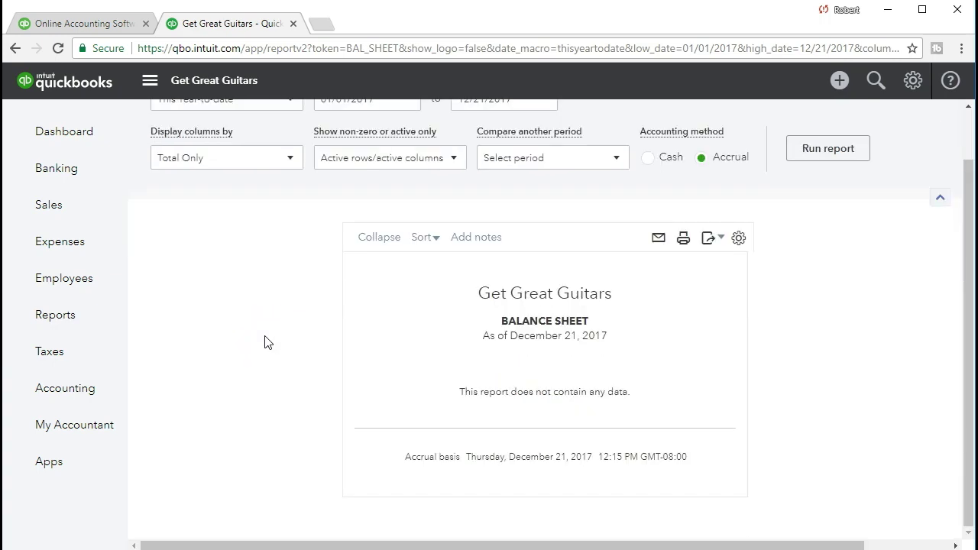
pyautogui.click(382, 155)
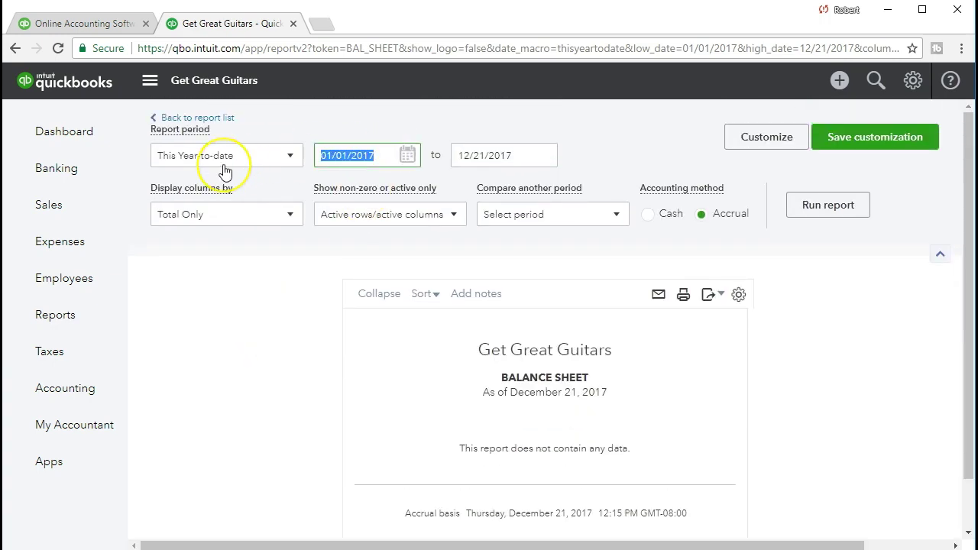
pyautogui.write('01/01/2021')
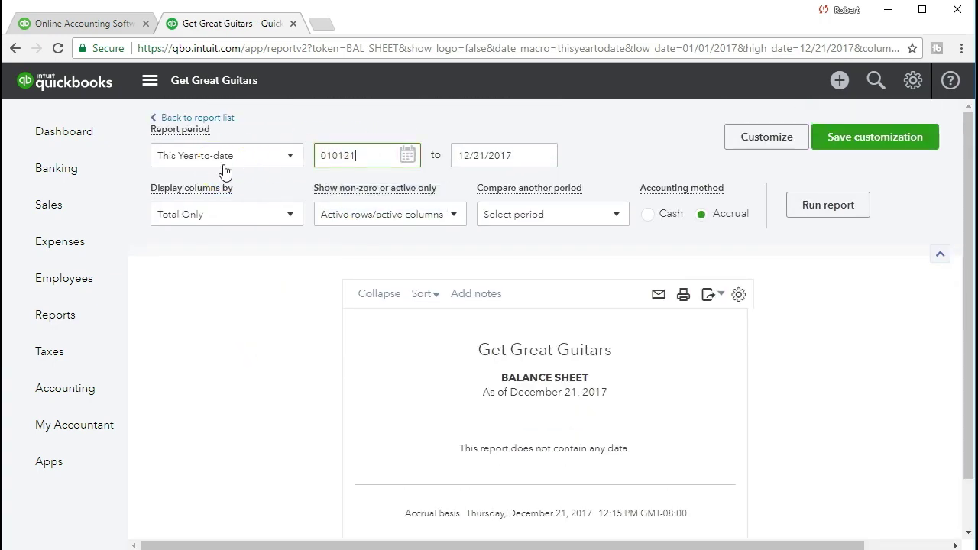
pyautogui.press('Tab')
pyautogui.write('01/31/2021')
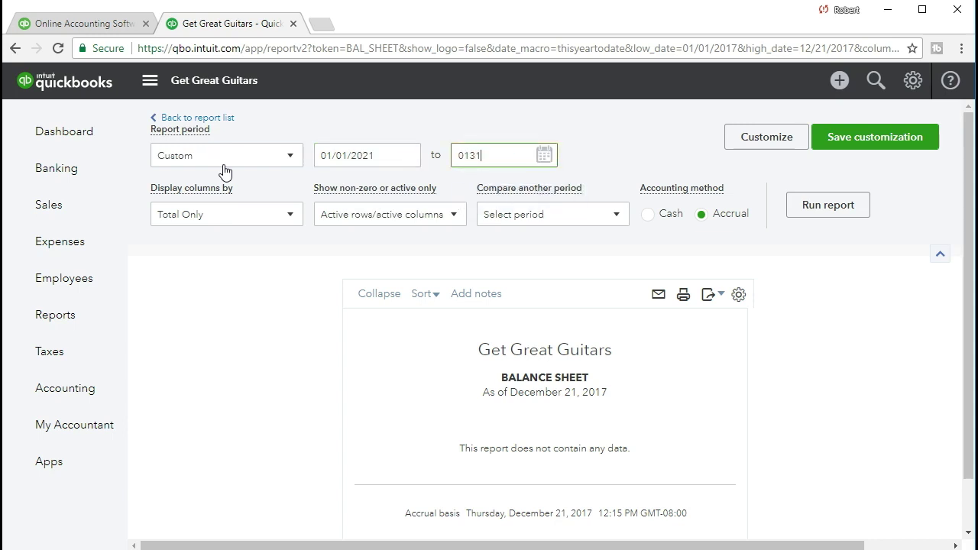
pyautogui.press('Tab')
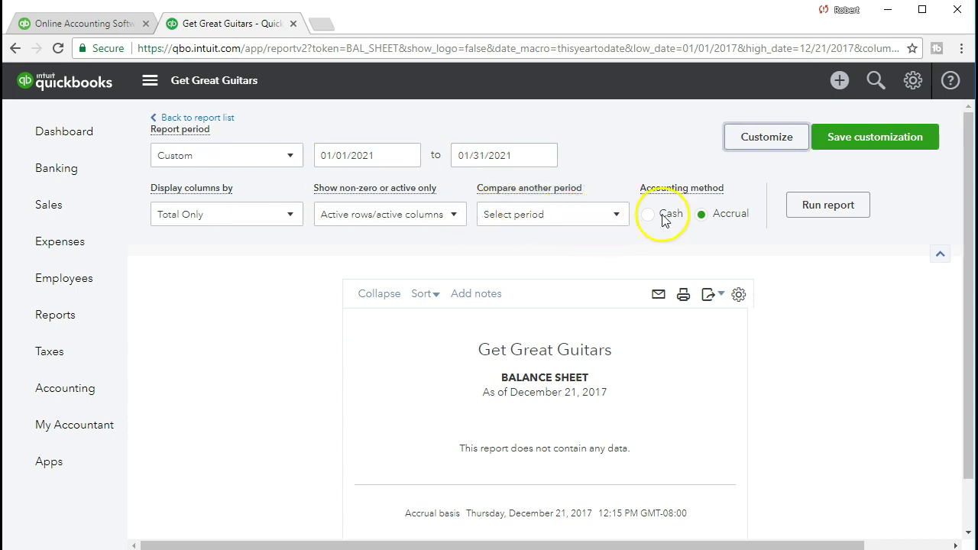
pyautogui.click(826, 206)
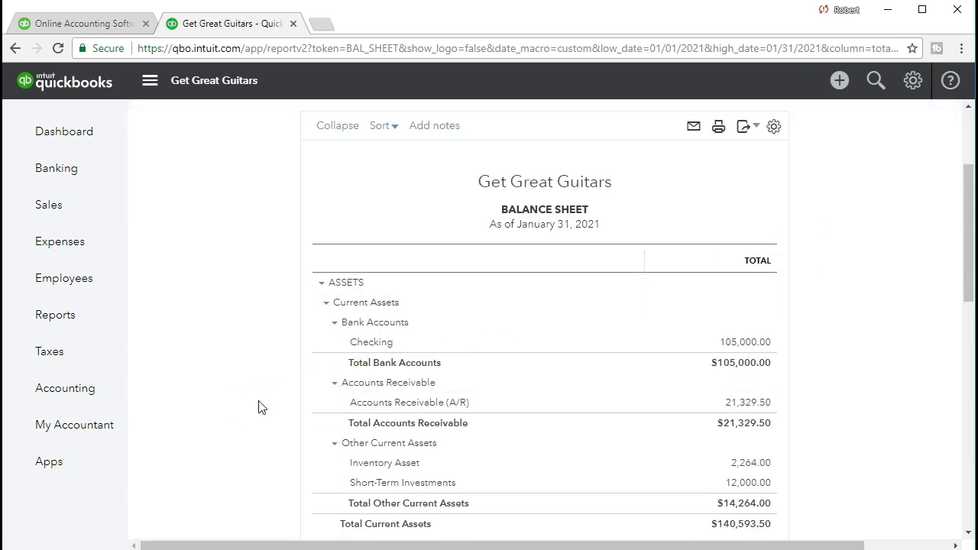
pyautogui.scroll(-1, 258, 407)
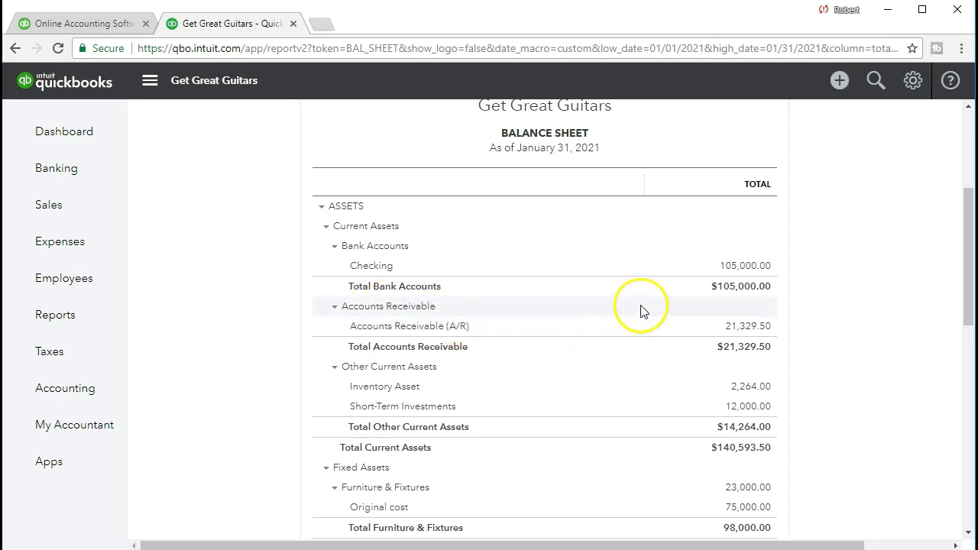
pyautogui.click(761, 332)
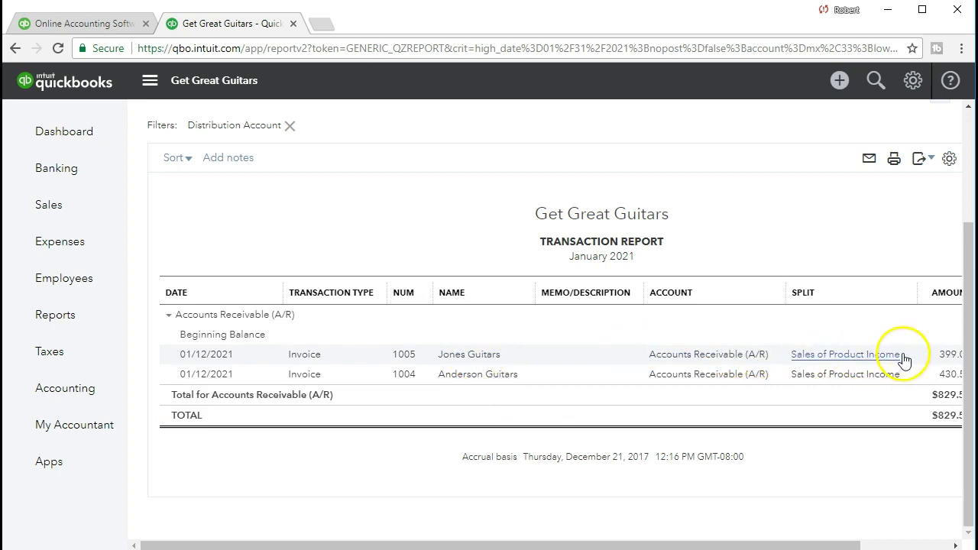
pyautogui.click(947, 356)
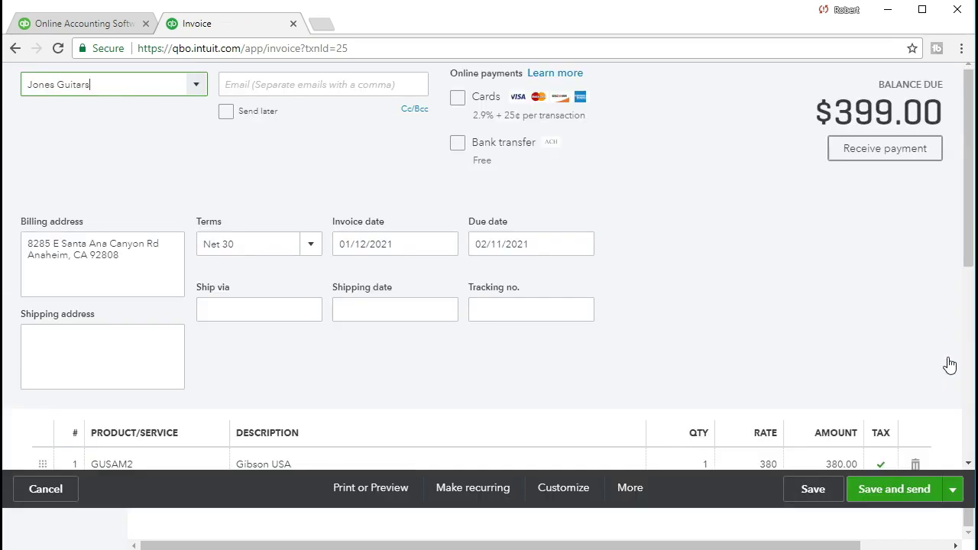
pyautogui.scroll(-1, 790, 382)
pyautogui.scroll(-4, 789, 382)
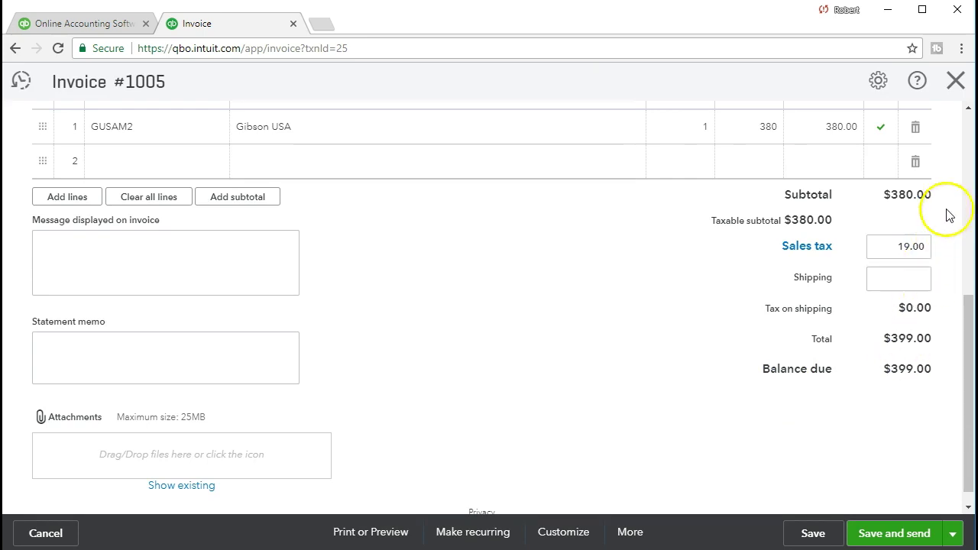
pyautogui.click(956, 81)
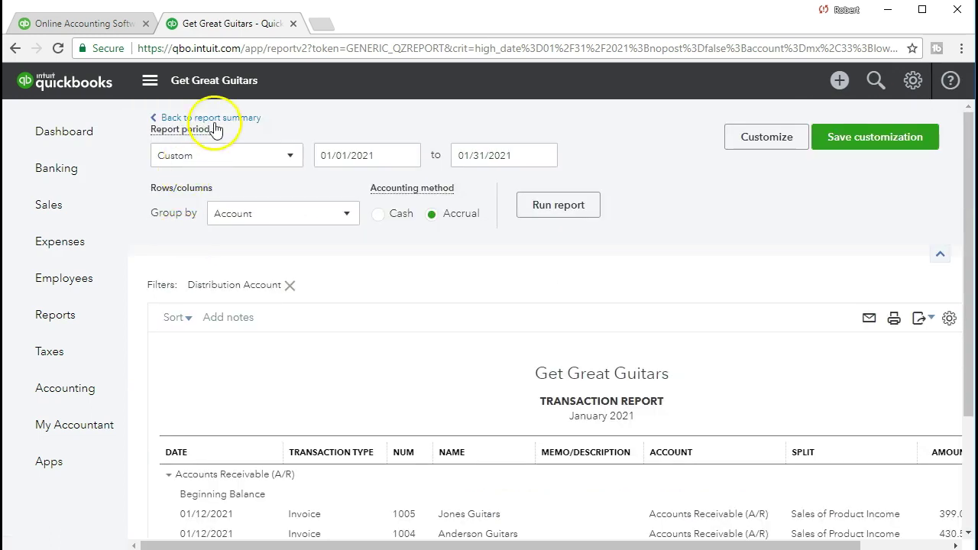
pyautogui.click(232, 125)
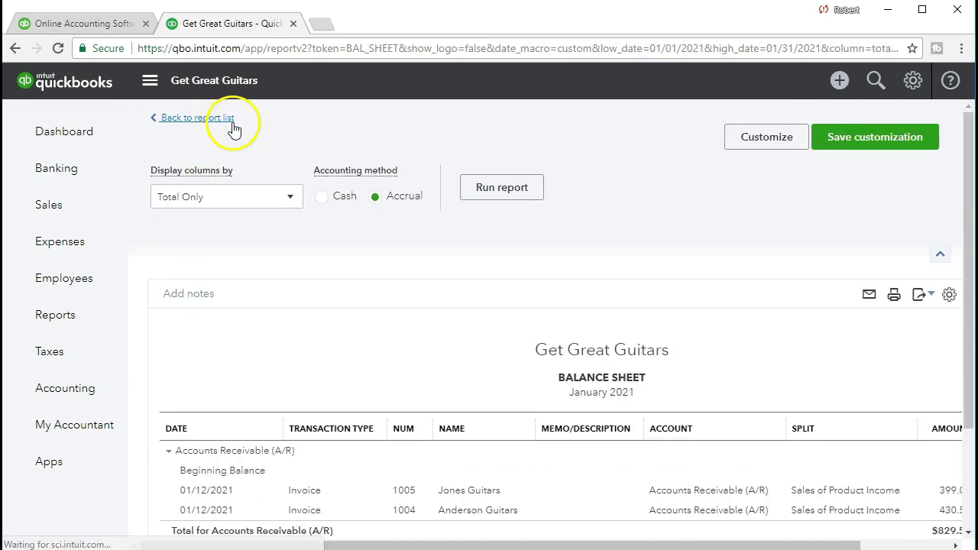
pyautogui.scroll(-3, 230, 142)
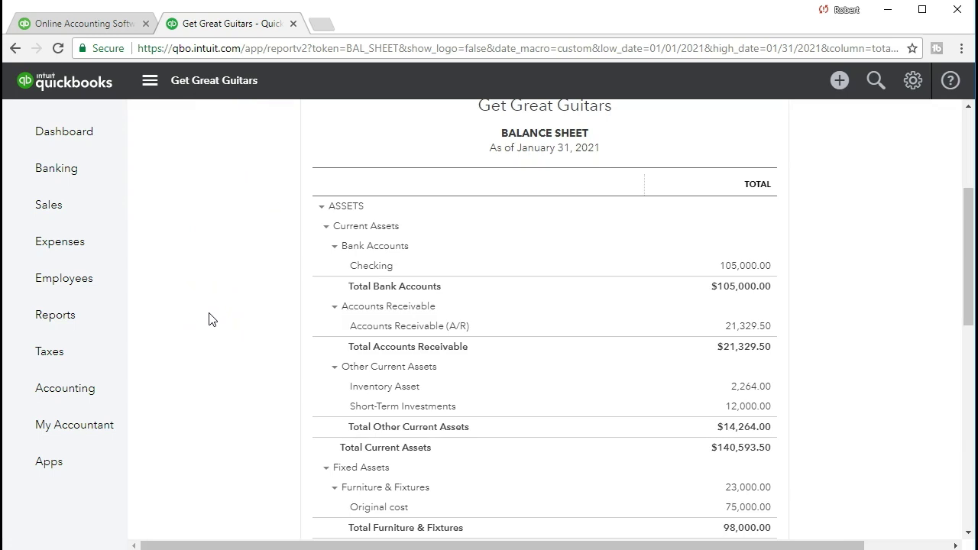
# Step: Open the Profit and Loss report by searching 'profi' in Reports
pyautogui.click(110, 324)
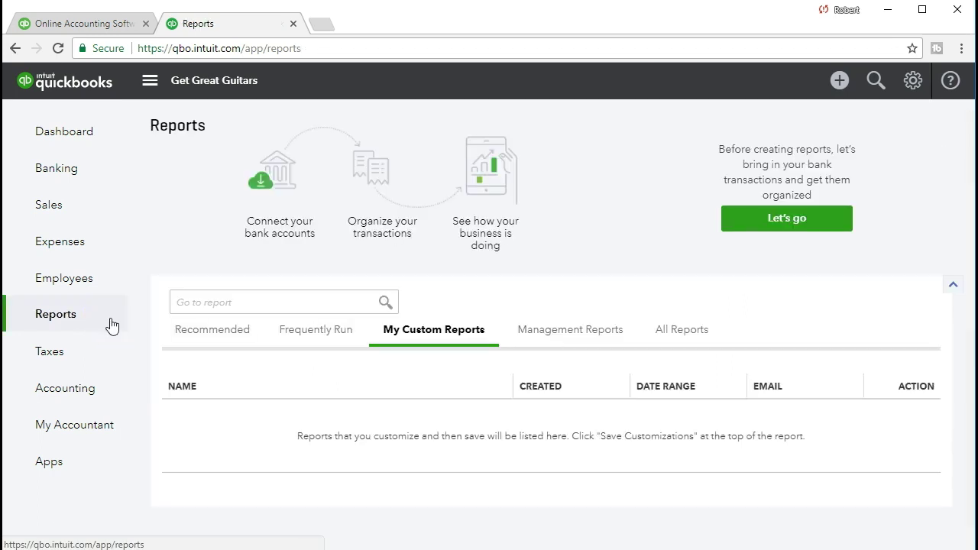
pyautogui.click(254, 302)
pyautogui.write('profi')
pyautogui.press('Return')
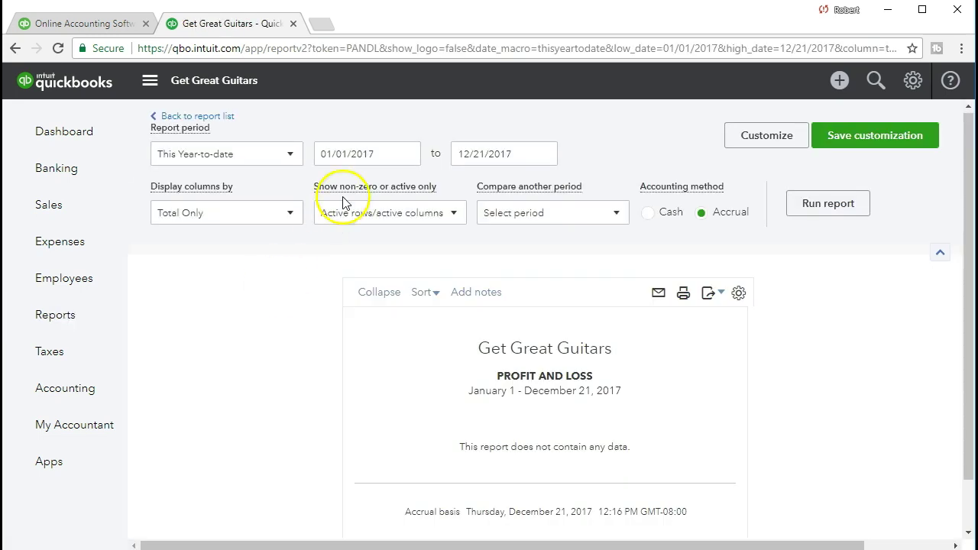
# Step: Run it for 01/01/2021–01/31/2021 and review Product Income 790.00 and Cost of Goods Sold 632.00
pyautogui.moveTo(384, 150); pyautogui.dragTo(289, 157)
pyautogui.write('01/01/2021')
pyautogui.press('Tab')
pyautogui.write('01/31/2021')
pyautogui.press('Tab')
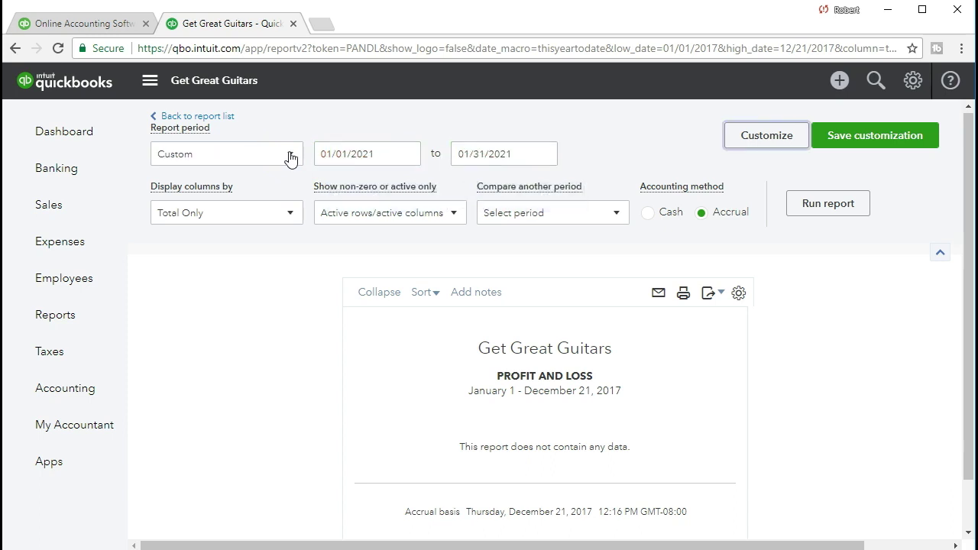
pyautogui.click(811, 207)
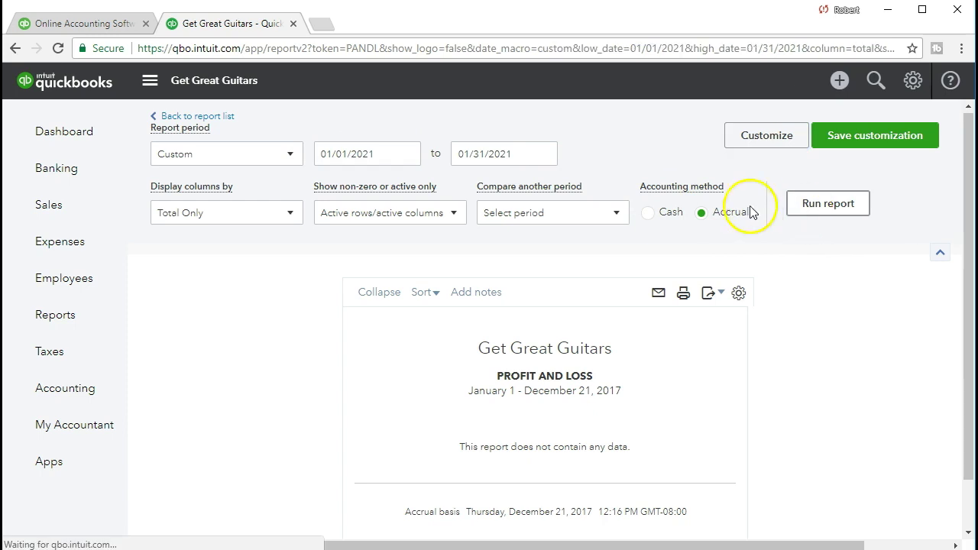
pyautogui.scroll(-3, 438, 174)
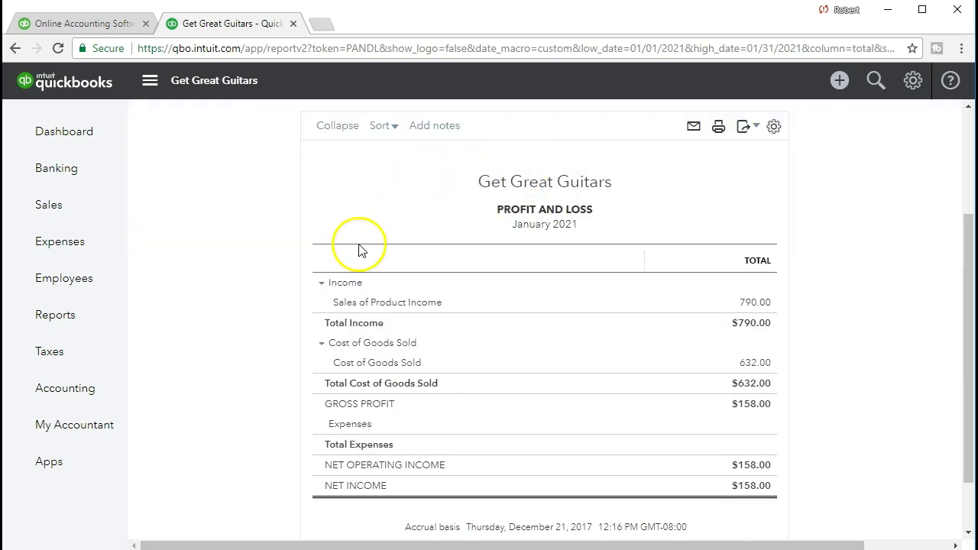
pyautogui.scroll(3, 361, 250)
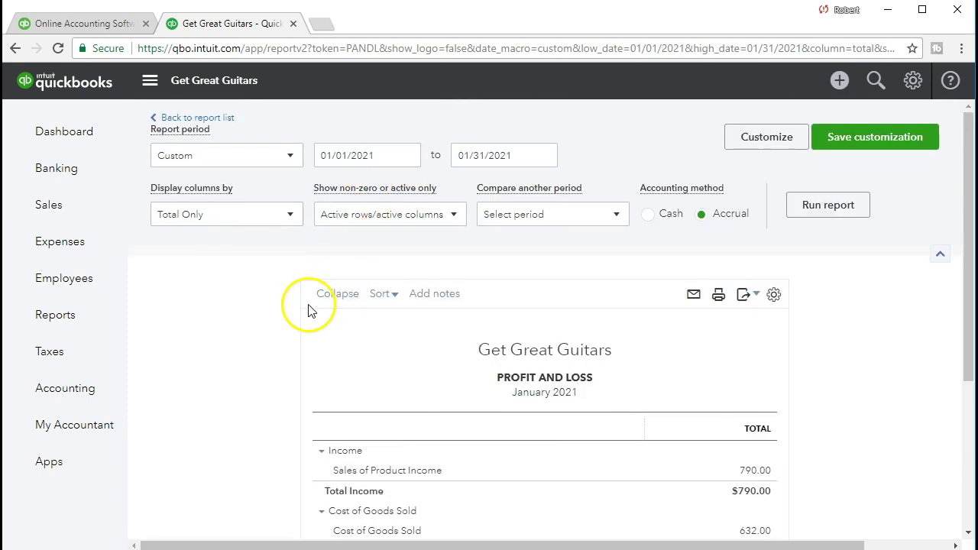
pyautogui.scroll(-2, 309, 307)
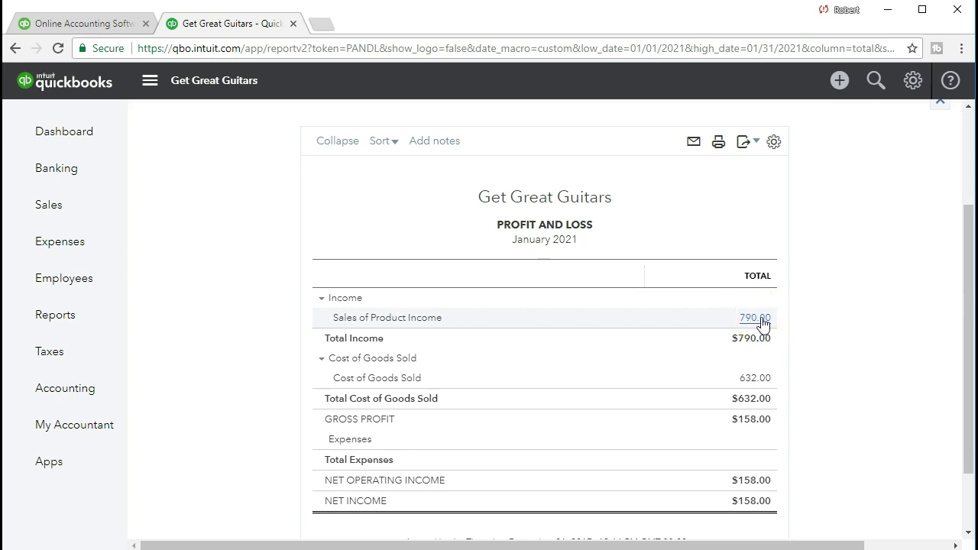
# Step: Drill into the 790.00 Sales of Product Income to review invoice 1005's 380.00 sale, then close it
pyautogui.click(761, 320)
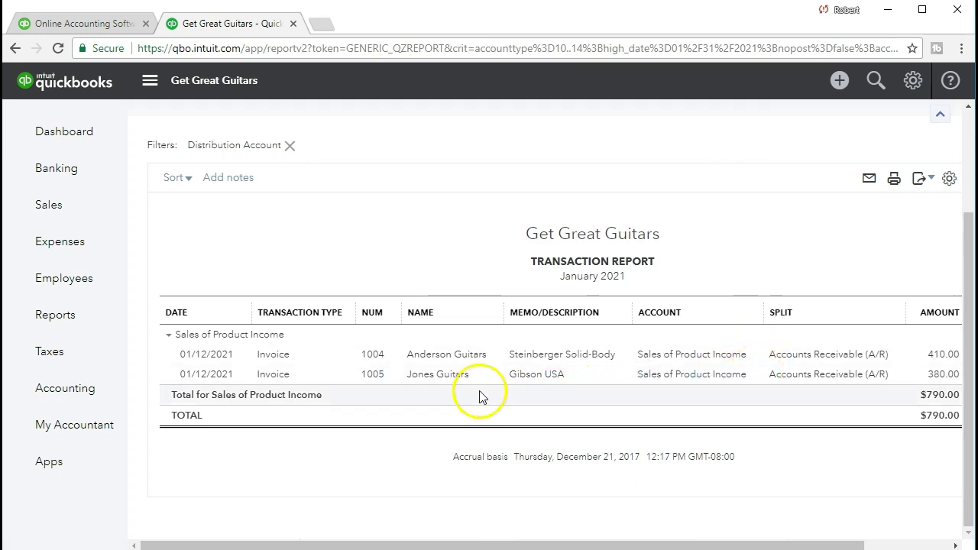
pyautogui.click(937, 380)
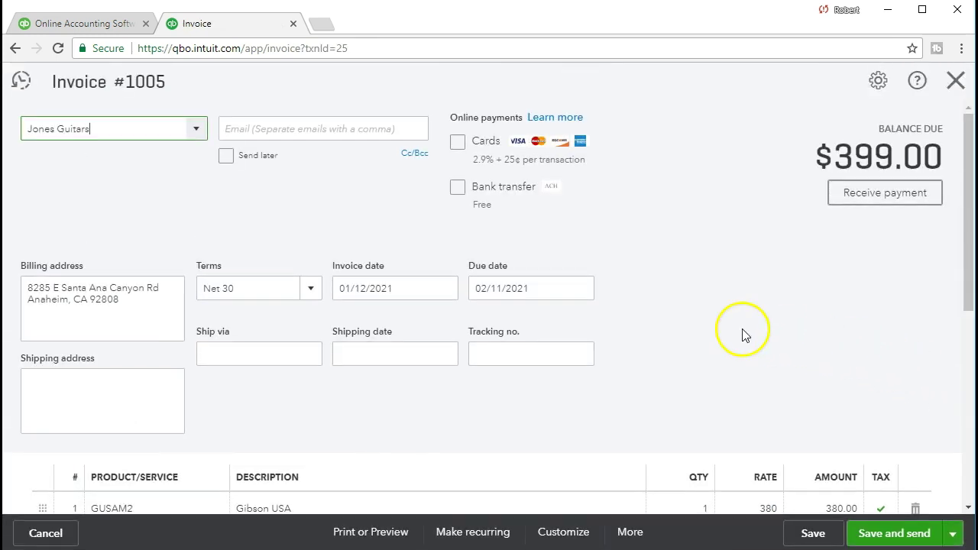
pyautogui.scroll(-4, 682, 317)
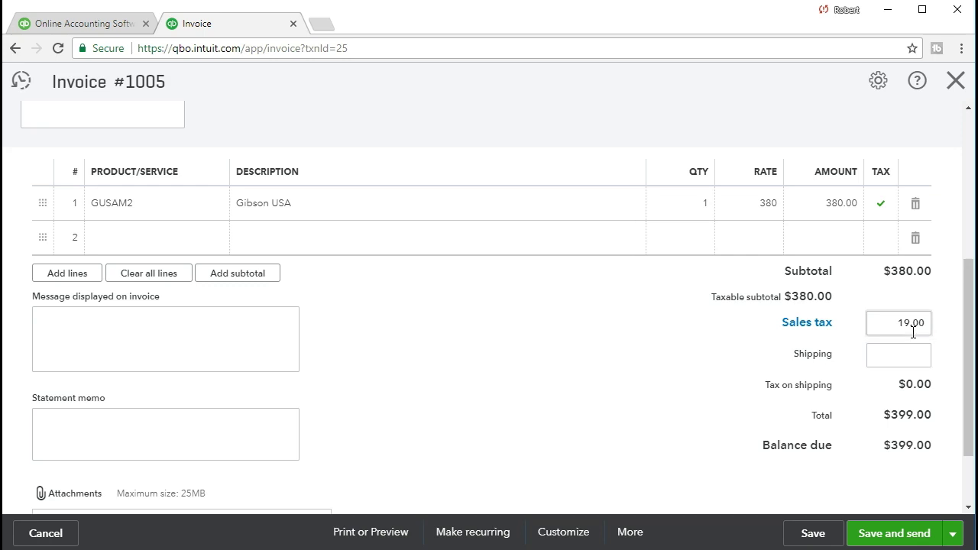
pyautogui.click(956, 82)
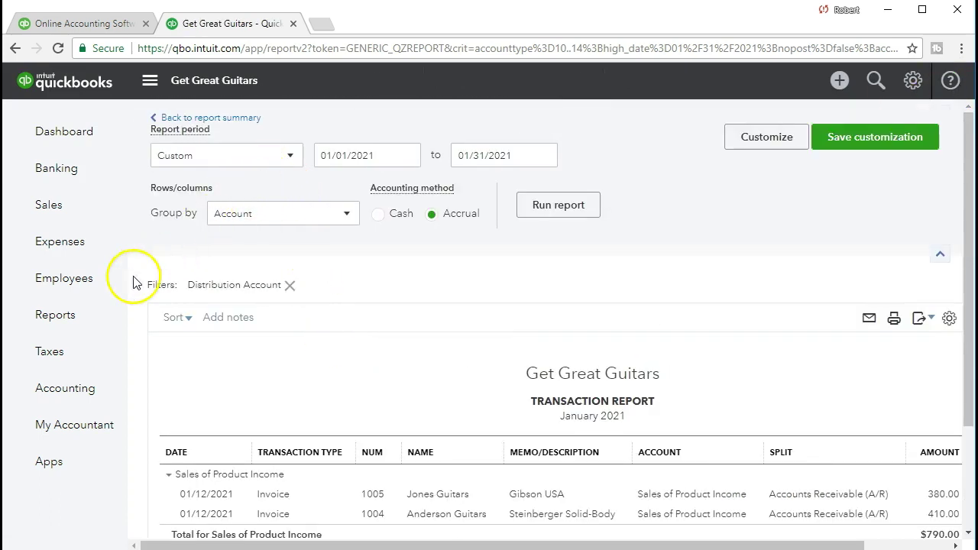
# Step: Find and open the Balance Sheet report from the reports list
pyautogui.click(99, 323)
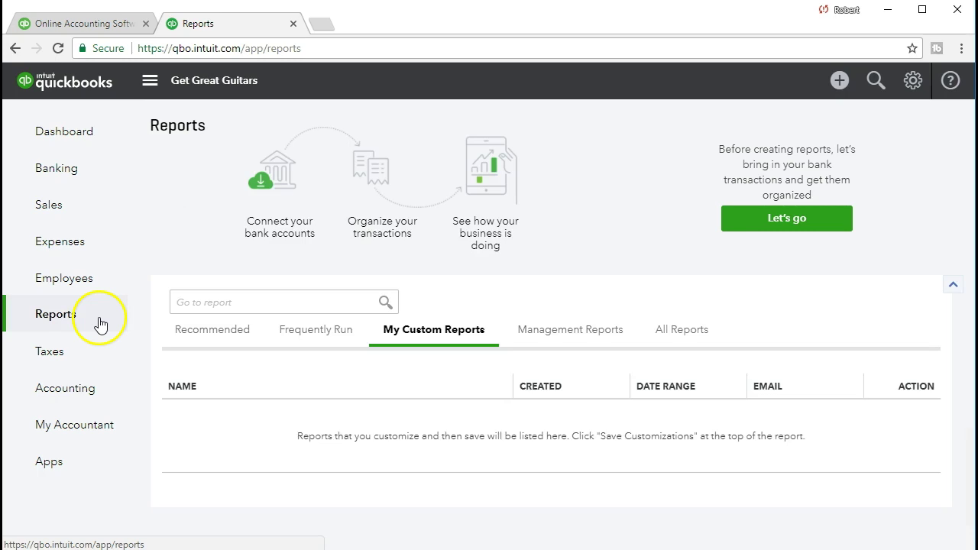
pyautogui.click(201, 298)
pyautogui.write('ba')
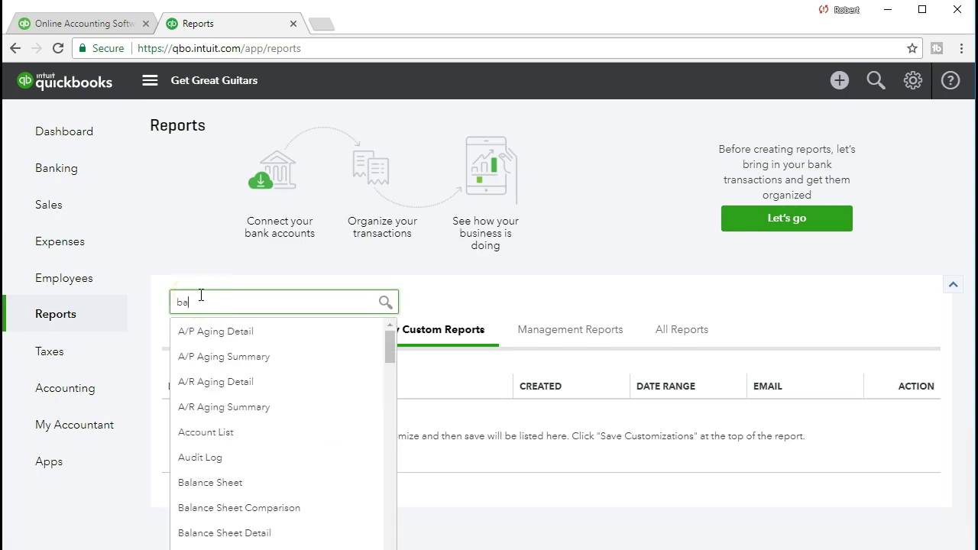
pyautogui.write('l')
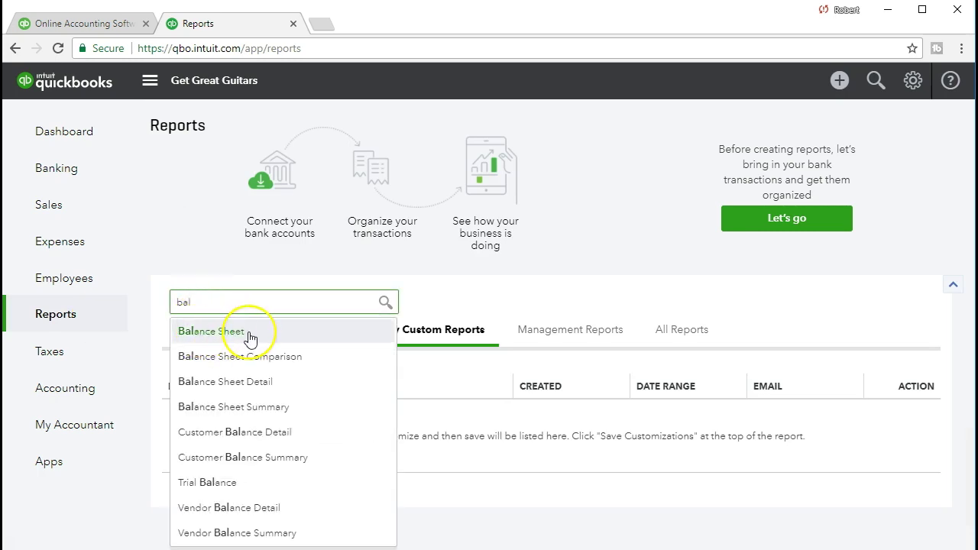
pyautogui.click(250, 339)
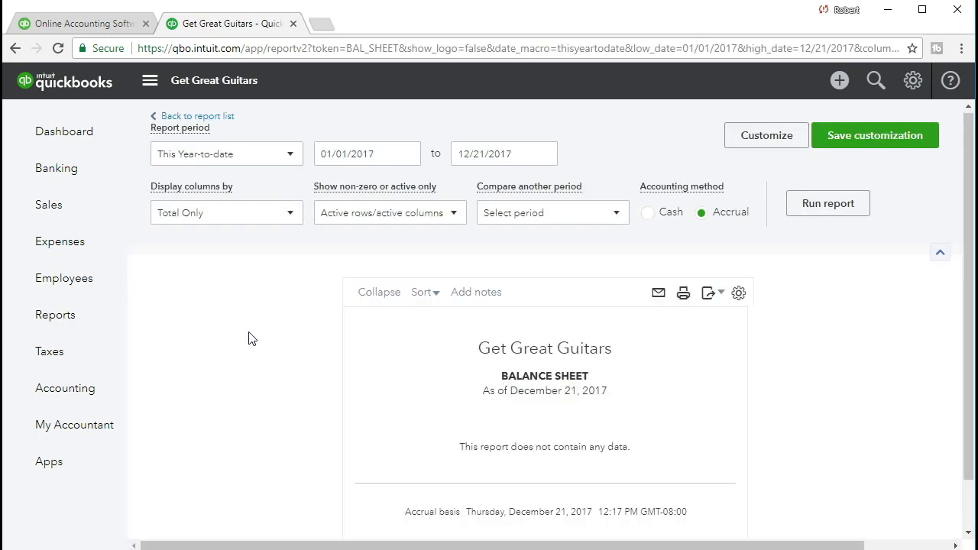
# Step: Run the Balance Sheet for 01/01/2021–01/31/2021 and review the account balances
pyautogui.moveTo(373, 159); pyautogui.dragTo(253, 155)
pyautogui.write('01/01/2021')
pyautogui.press('Tab')
pyautogui.write('01/31/2021')
pyautogui.press('Tab')
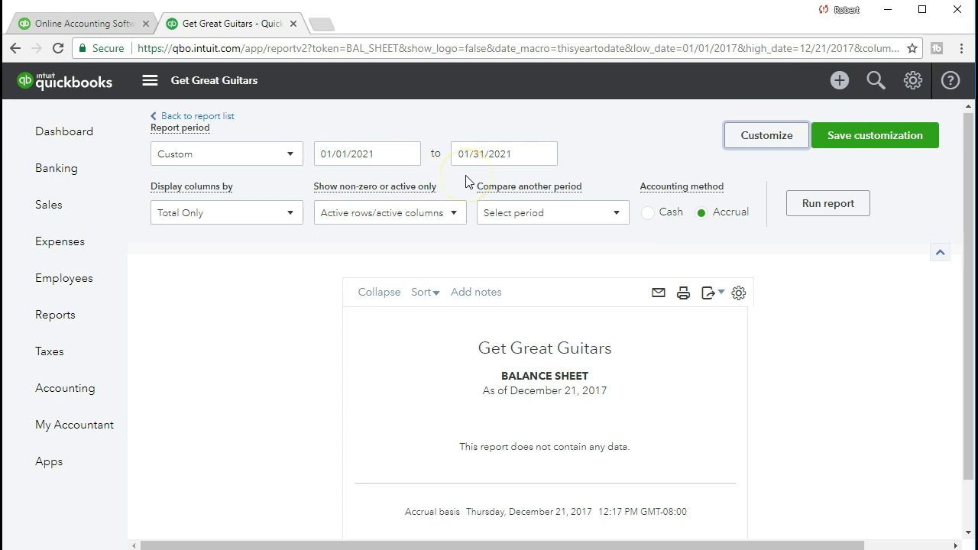
pyautogui.click(375, 343)
pyautogui.scroll(-1, 373, 347)
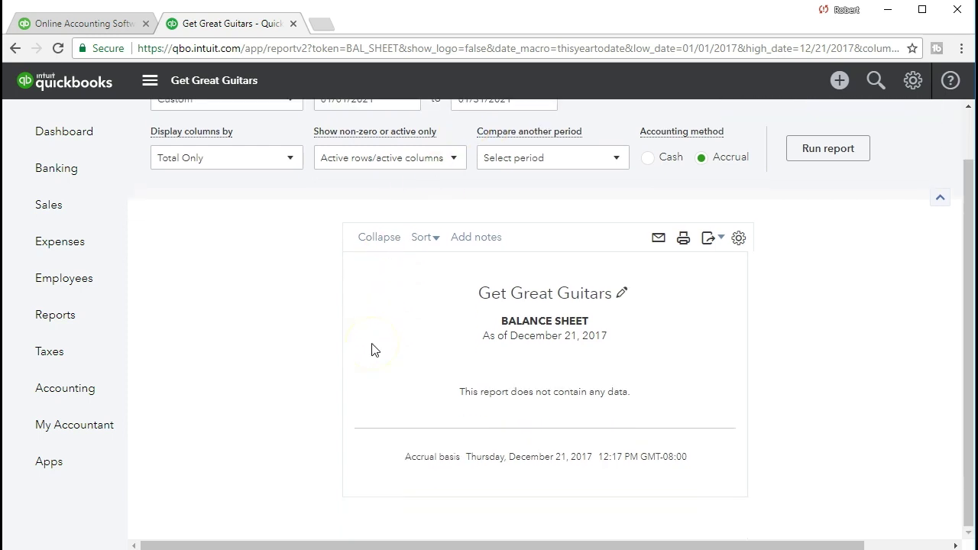
pyautogui.scroll(1, 375, 349)
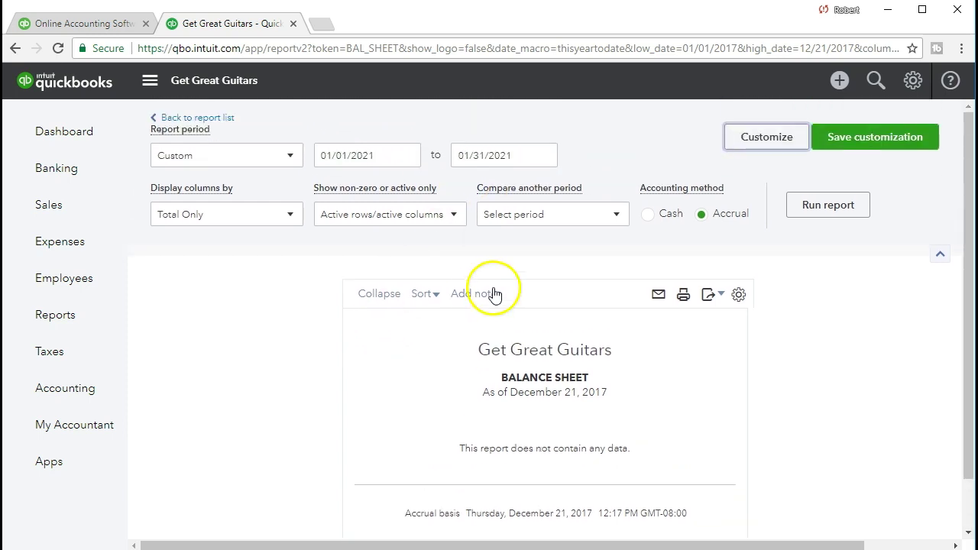
pyautogui.click(814, 220)
pyautogui.scroll(-3, 812, 221)
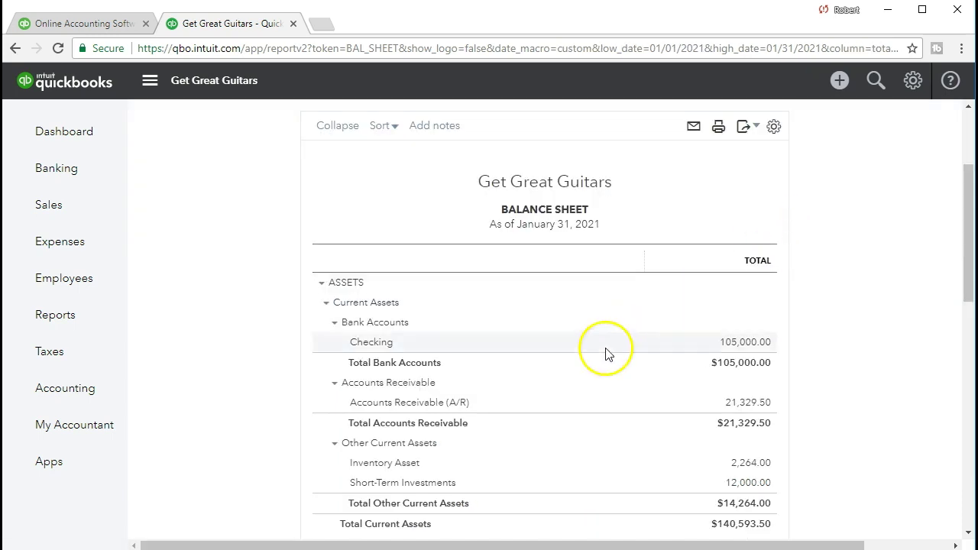
pyautogui.scroll(-6, 256, 418)
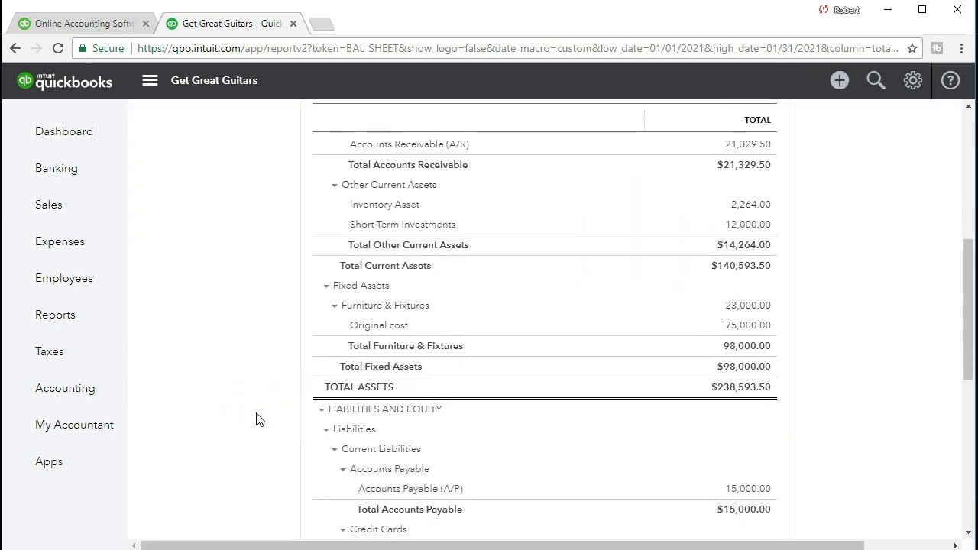
pyautogui.scroll(-3, 257, 418)
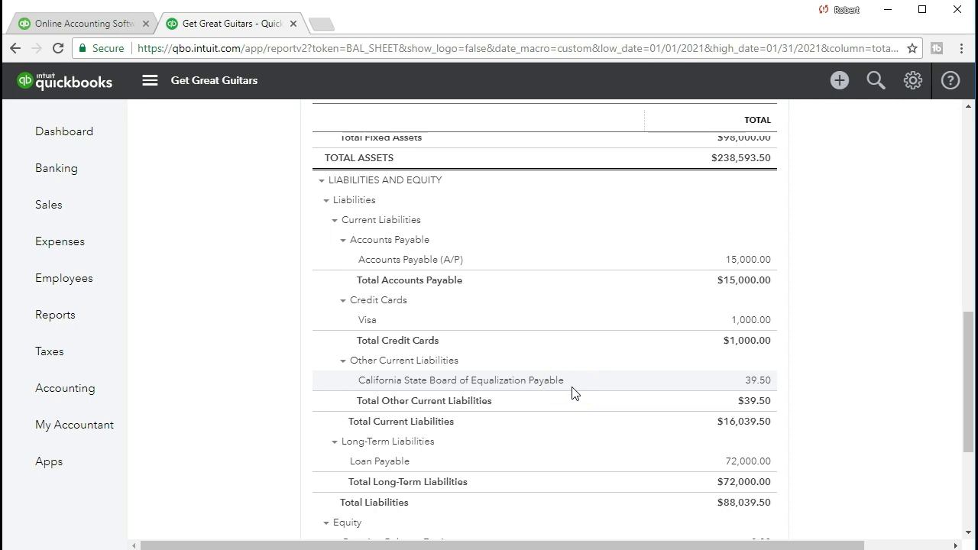
pyautogui.click(753, 382)
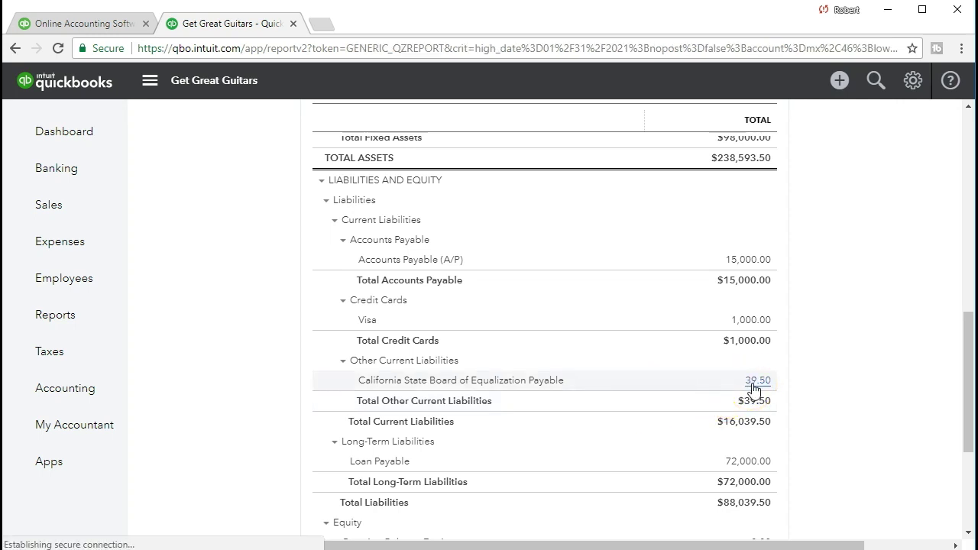
pyautogui.moveTo(764, 544); pyautogui.dragTo(853, 547)
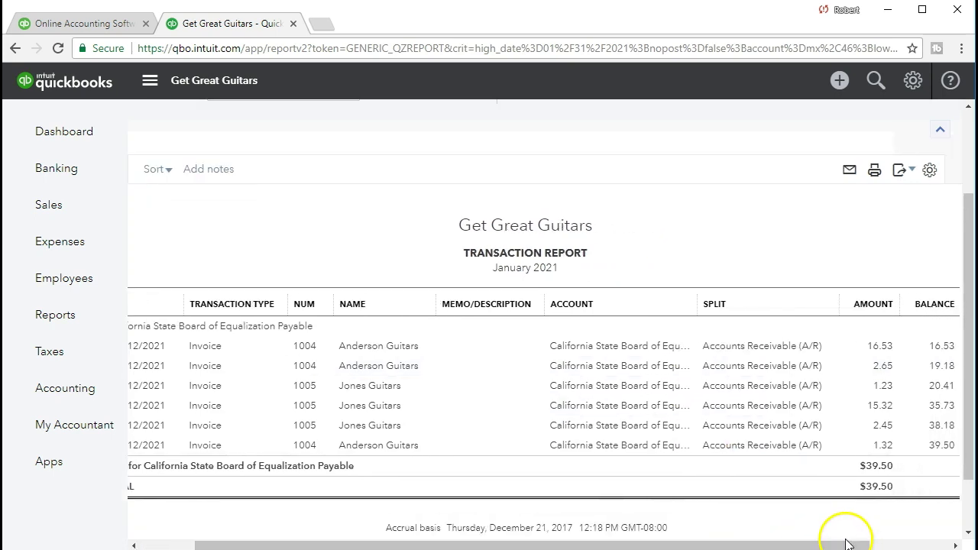
pyautogui.click(873, 411)
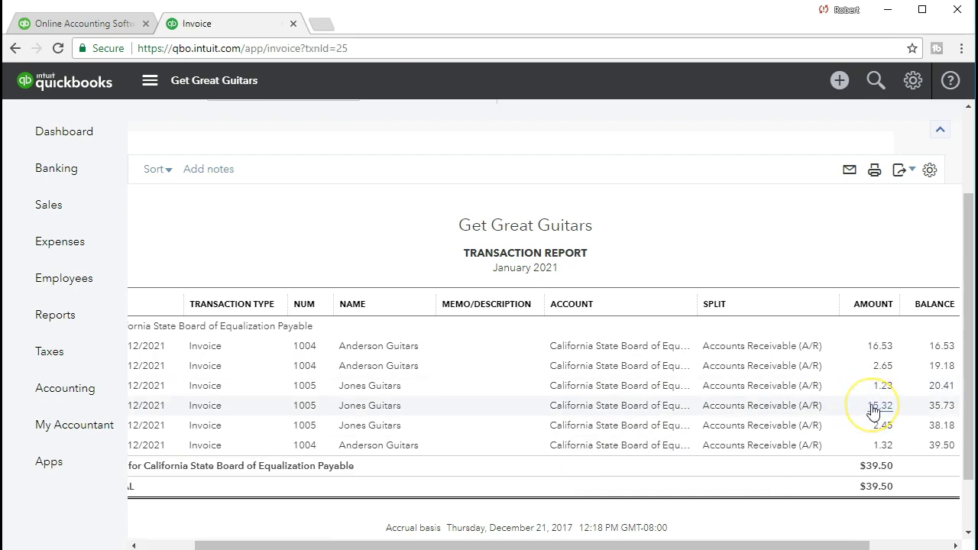
pyautogui.scroll(-4, 851, 395)
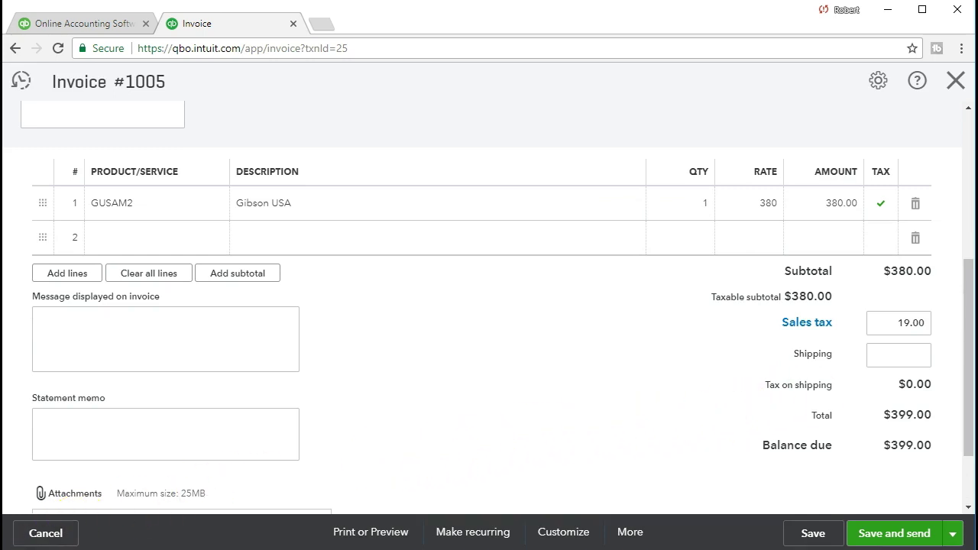
pyautogui.click(954, 82)
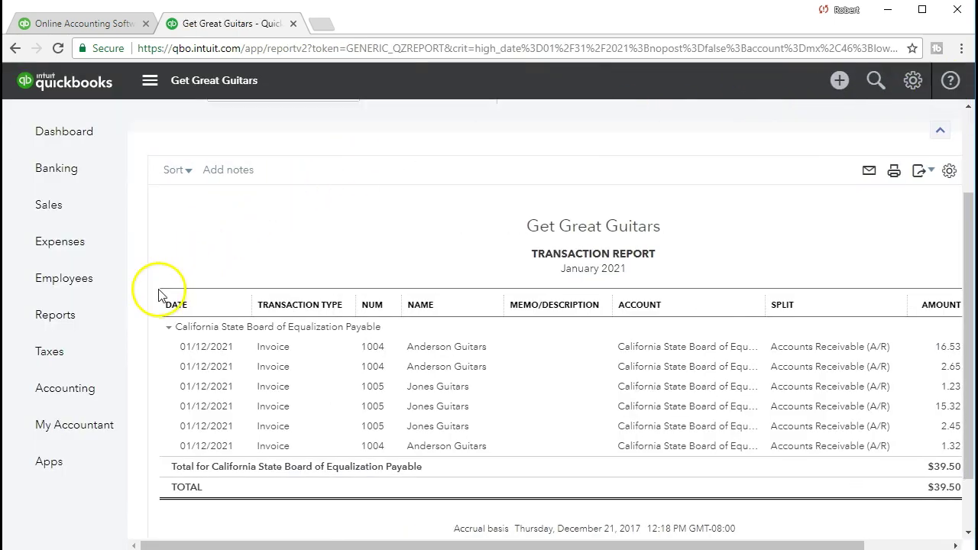
pyautogui.click(243, 120)
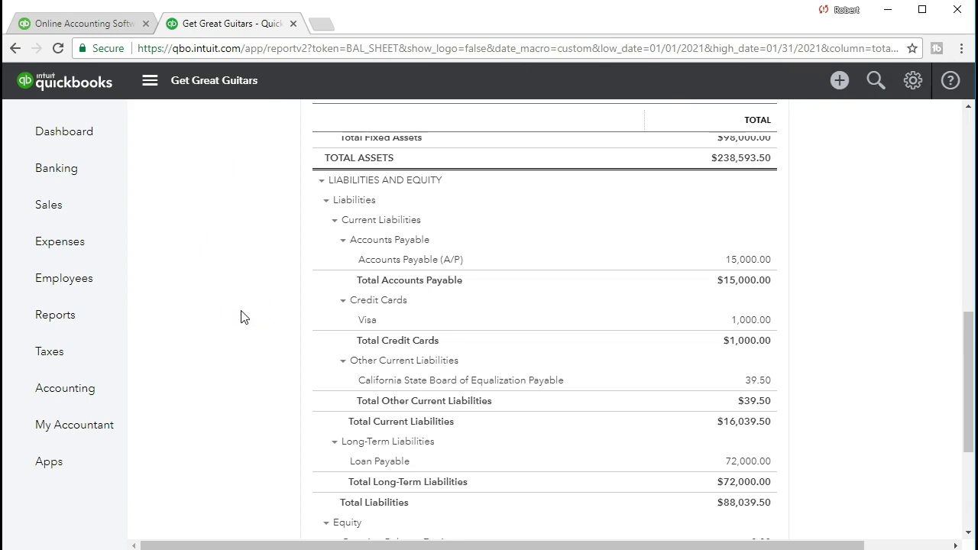
# Step: Open the transactions behind the Inventory Asset 2,264.00 balance
pyautogui.scroll(10, 241, 316)
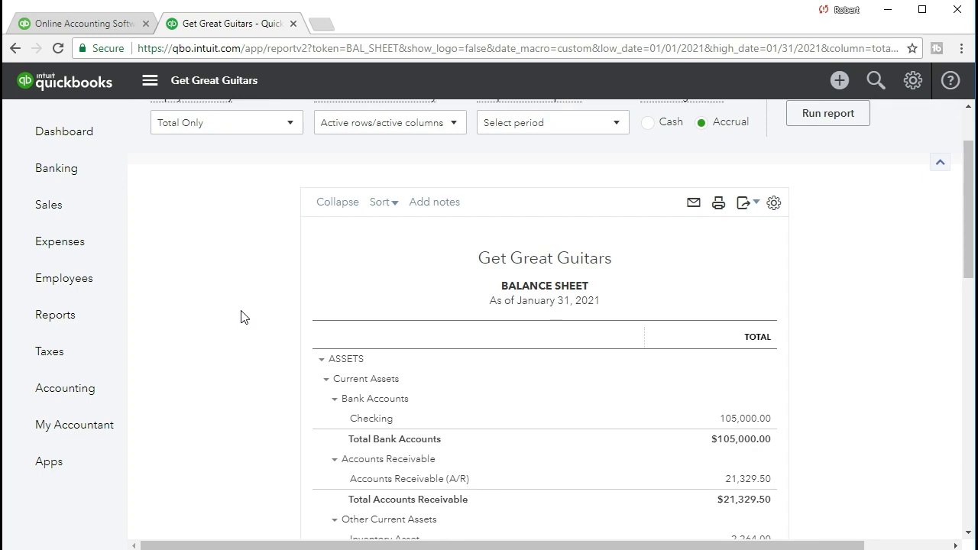
pyautogui.scroll(-3, 241, 316)
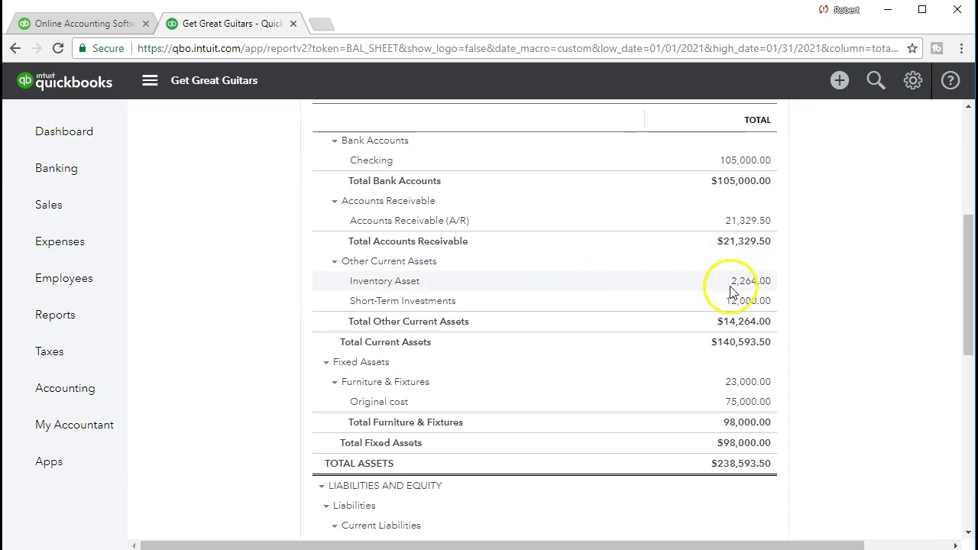
pyautogui.click(767, 289)
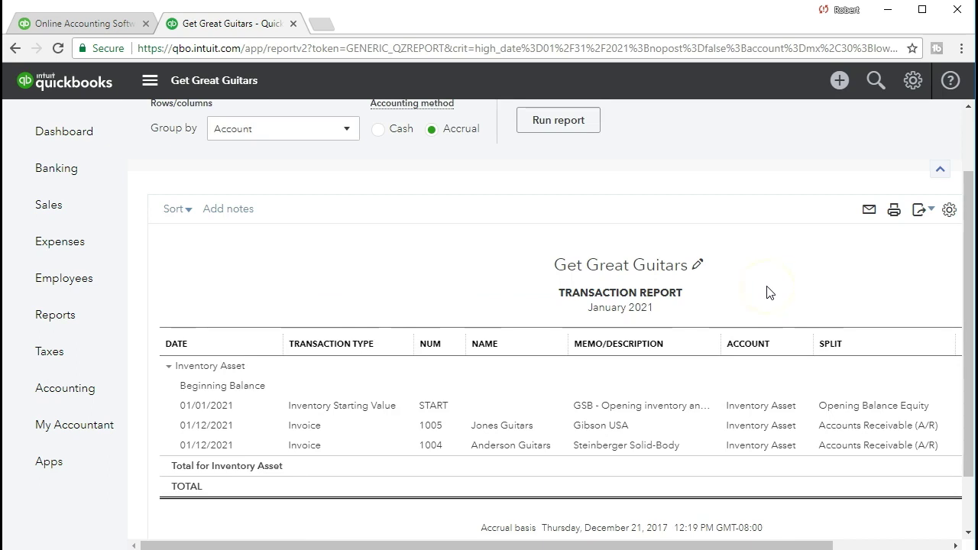
pyautogui.moveTo(704, 546); pyautogui.dragTo(798, 526)
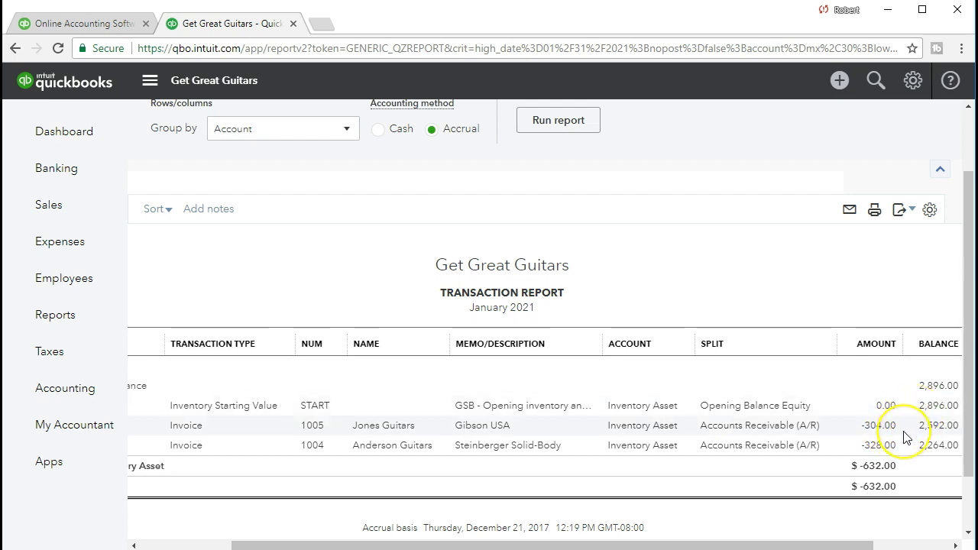
# Step: Review invoice 1005 behind the -304.00 inventory entry, then go to the Sales Invoices list
pyautogui.click(892, 428)
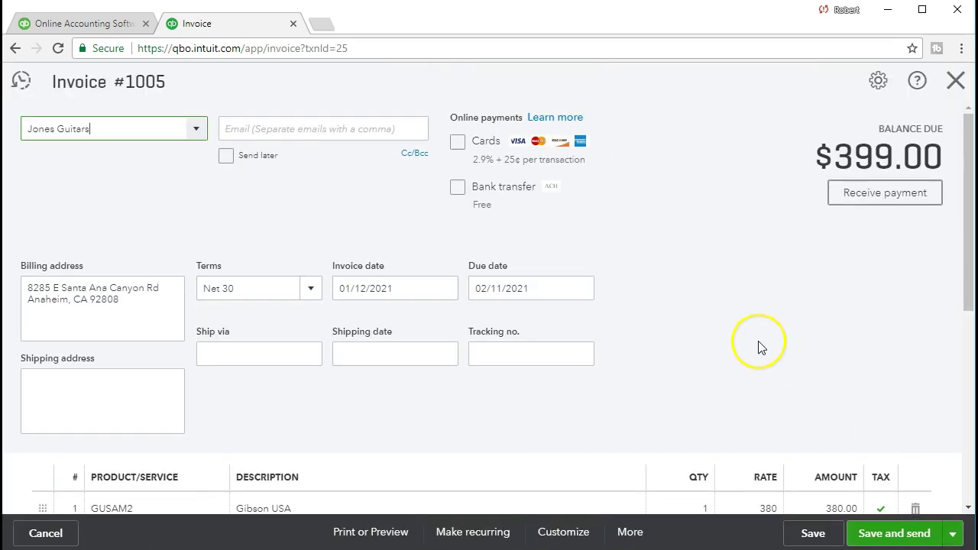
pyautogui.scroll(-3, 758, 348)
pyautogui.scroll(-2, 758, 348)
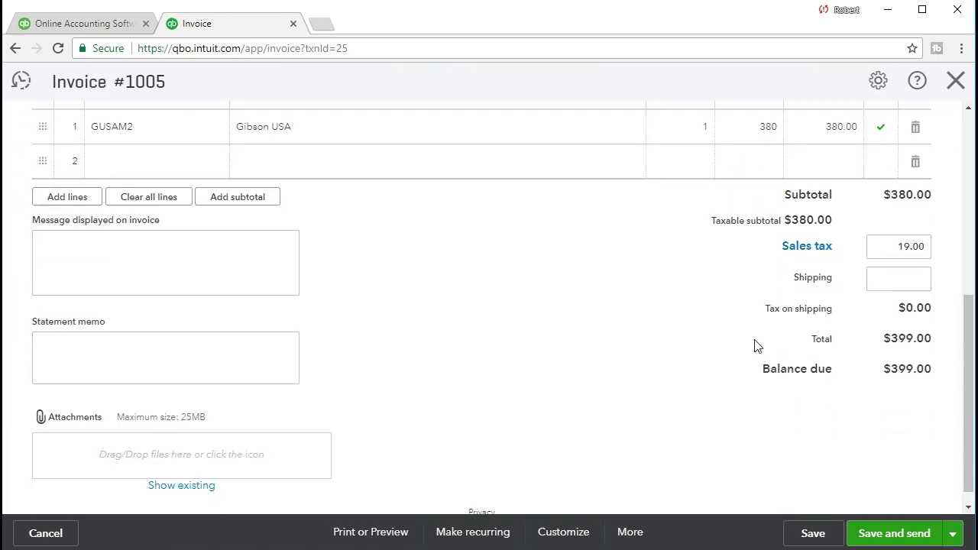
pyautogui.scroll(3, 673, 377)
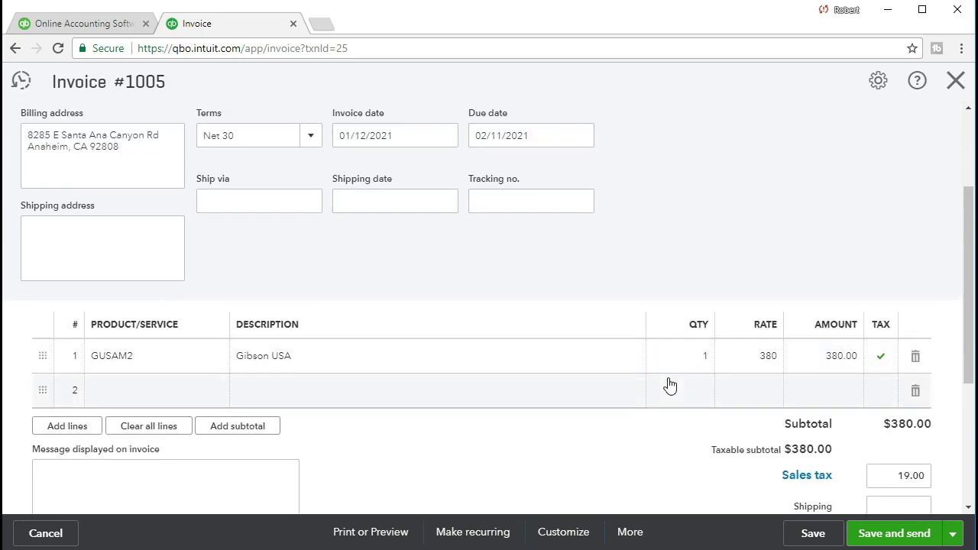
pyautogui.scroll(2, 669, 384)
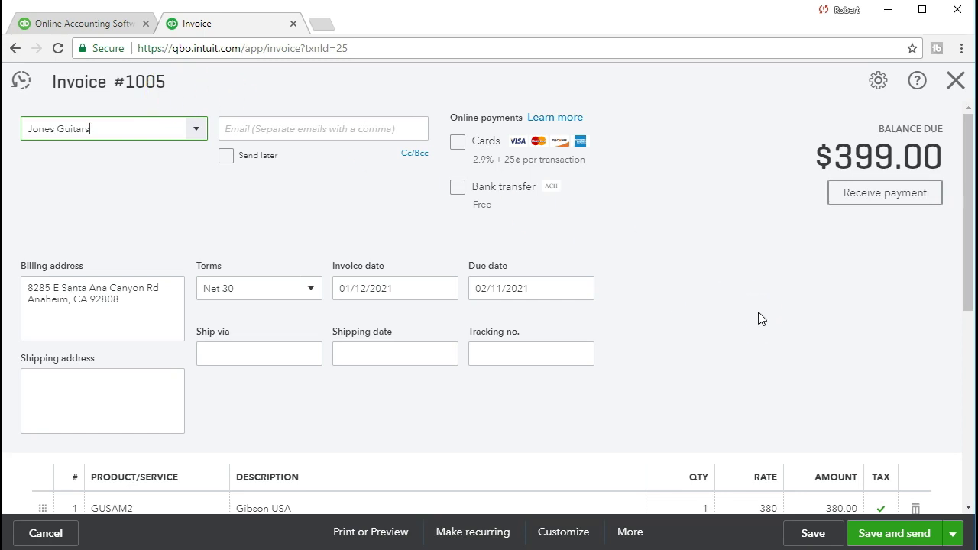
pyautogui.scroll(-1, 756, 319)
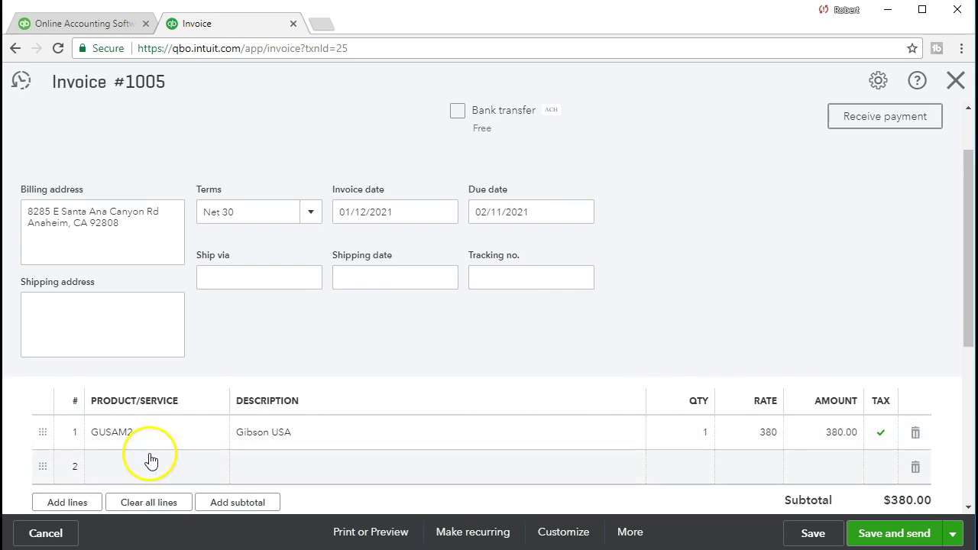
pyautogui.scroll(1, 633, 364)
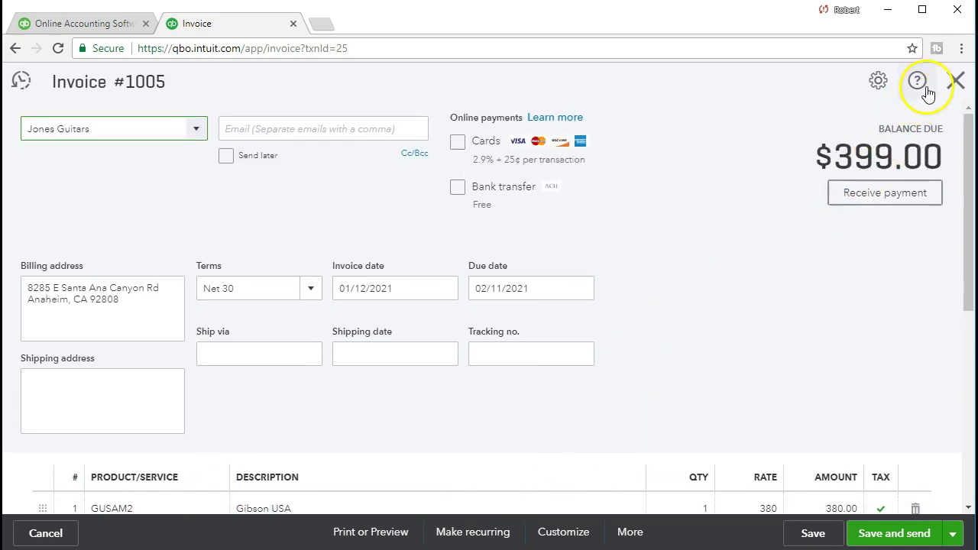
pyautogui.click(955, 82)
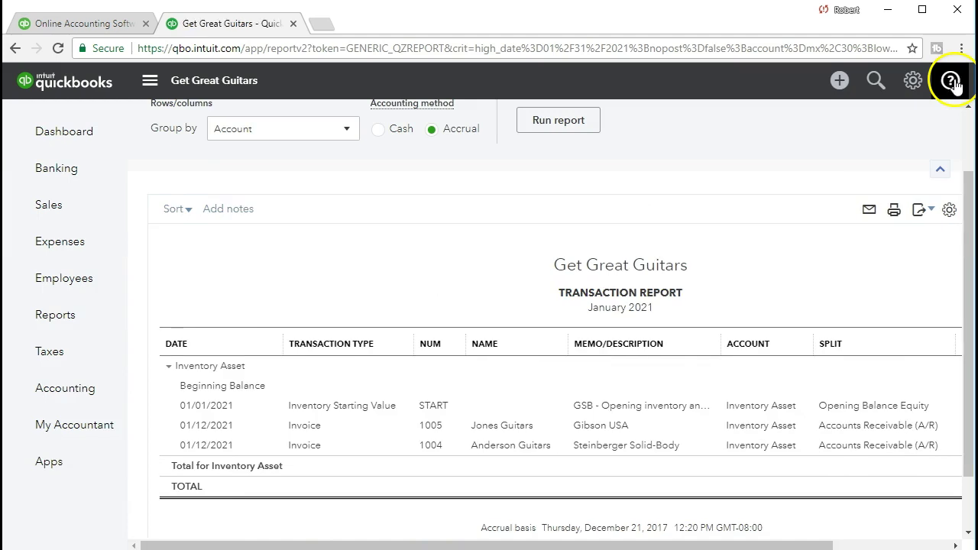
pyautogui.click(65, 211)
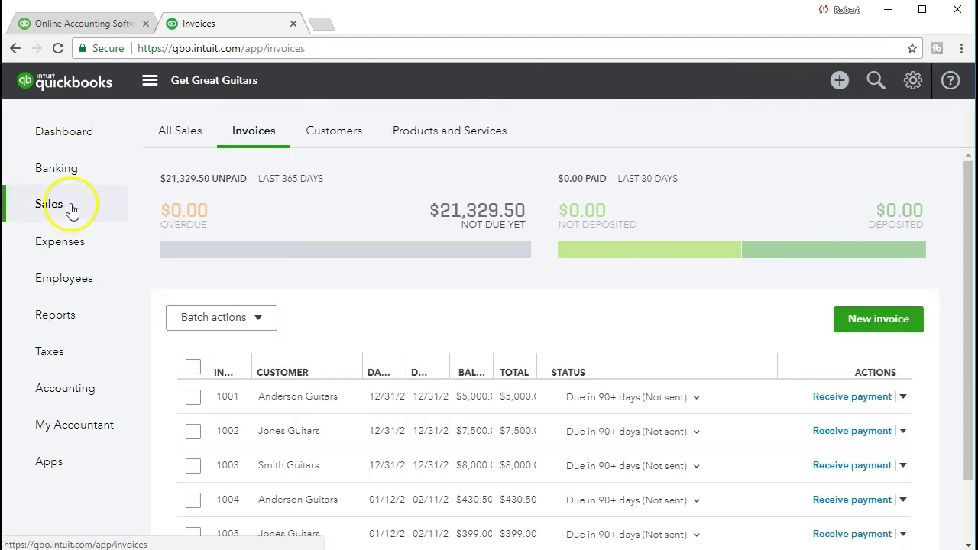
# Step: Show the Products and Services list down to GUSAM2 with 1 on hand
pyautogui.click(470, 146)
pyautogui.scroll(-4, 445, 236)
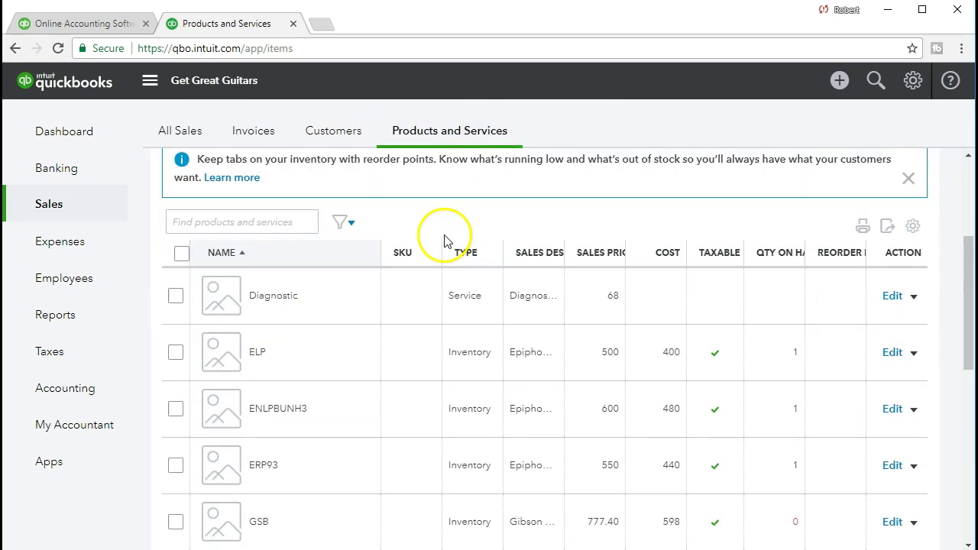
pyautogui.scroll(-2, 421, 343)
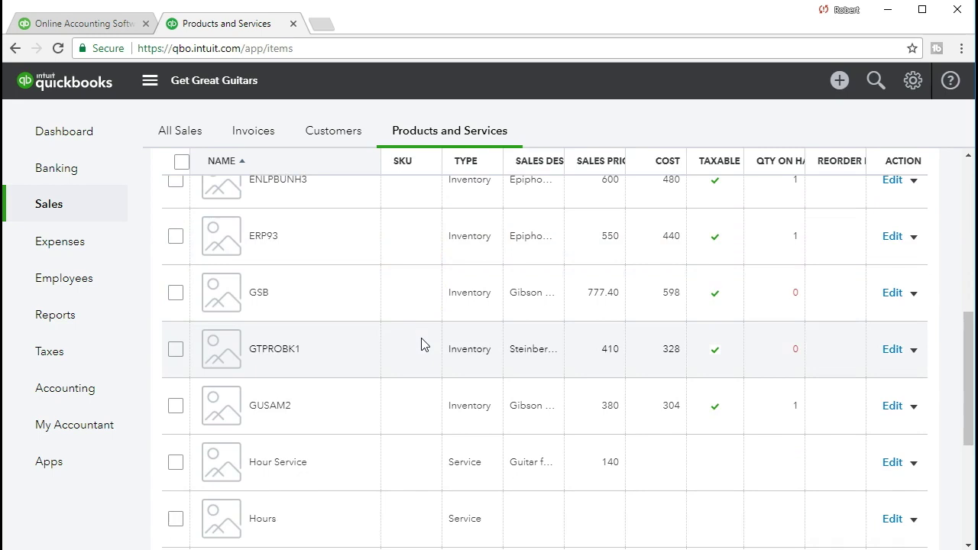
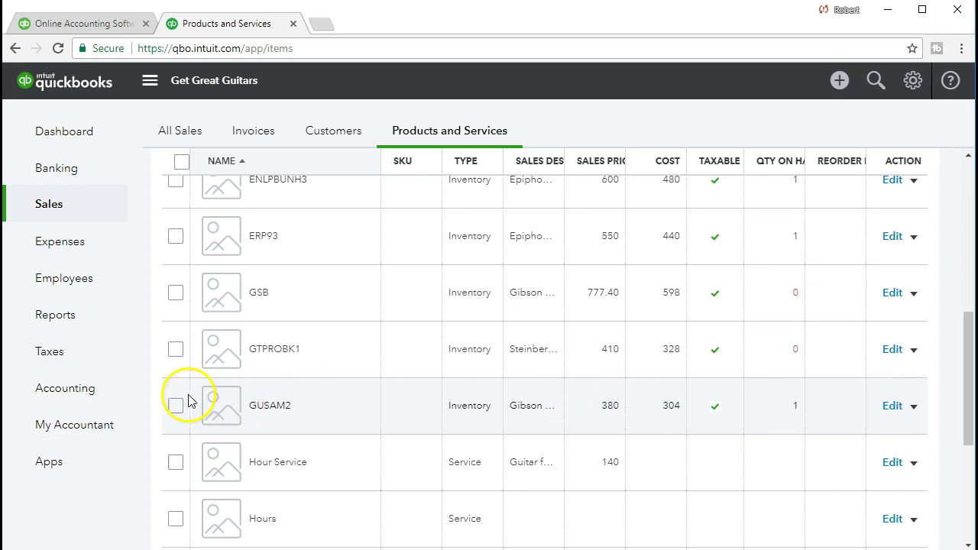
# Step: Go to the Reports page and place the cursor in the report search box
pyautogui.click(82, 325)
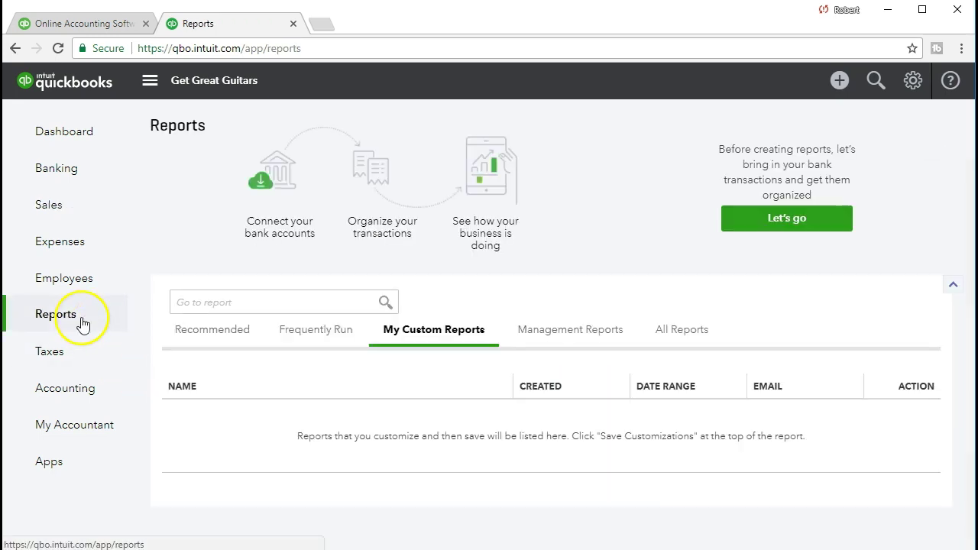
pyautogui.click(254, 301)
# Step: Find the Profit and Loss report by searching 'pro' and open it
pyautogui.write('pro')
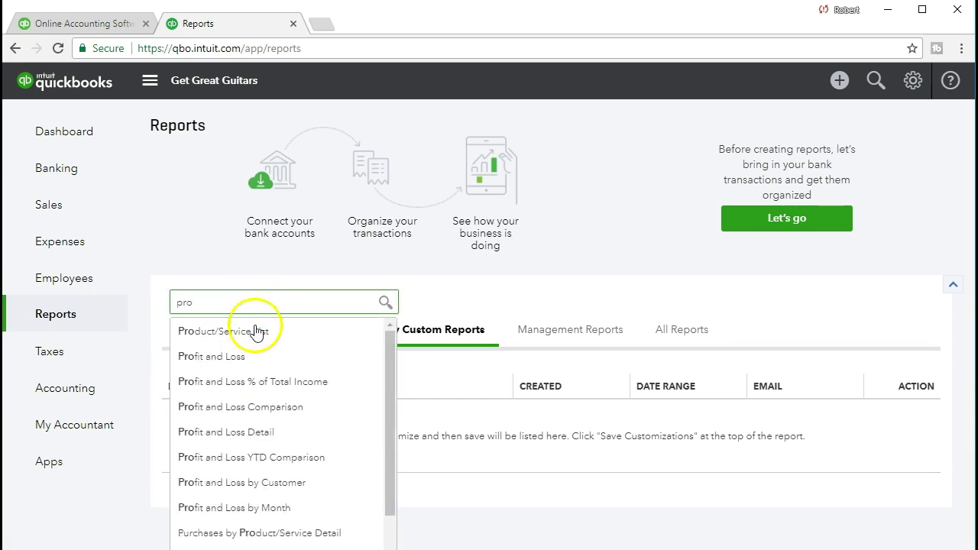
pyautogui.click(238, 356)
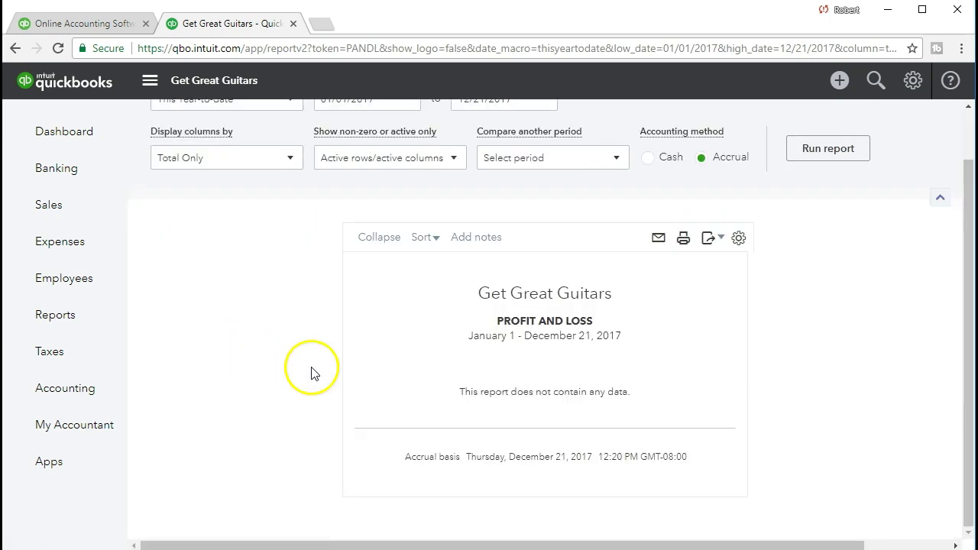
pyautogui.scroll(1, 435, 274)
# Step: Run it for 01/01/2021 to 01/31/2021 and drill into the 632.00 cost of goods sold
pyautogui.moveTo(392, 155); pyautogui.dragTo(262, 162)
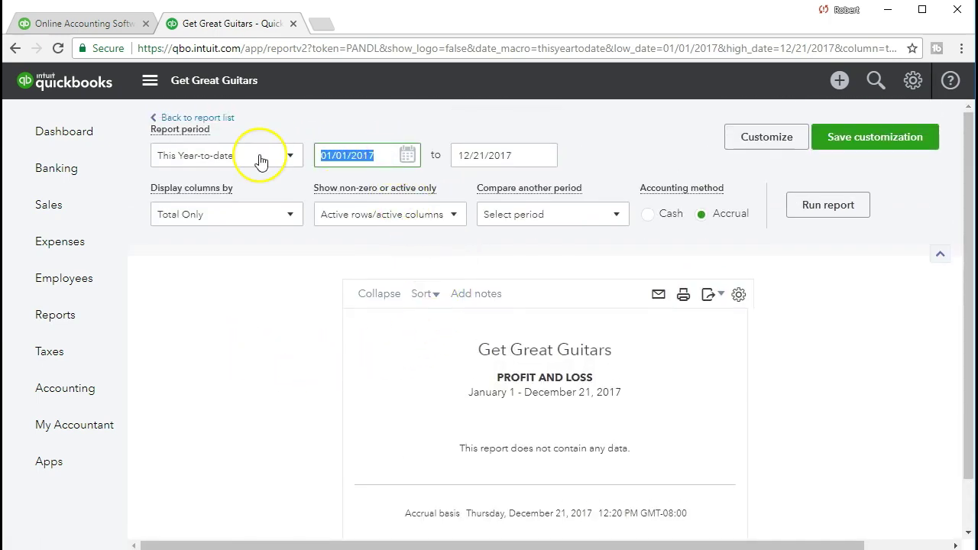
pyautogui.write('01')
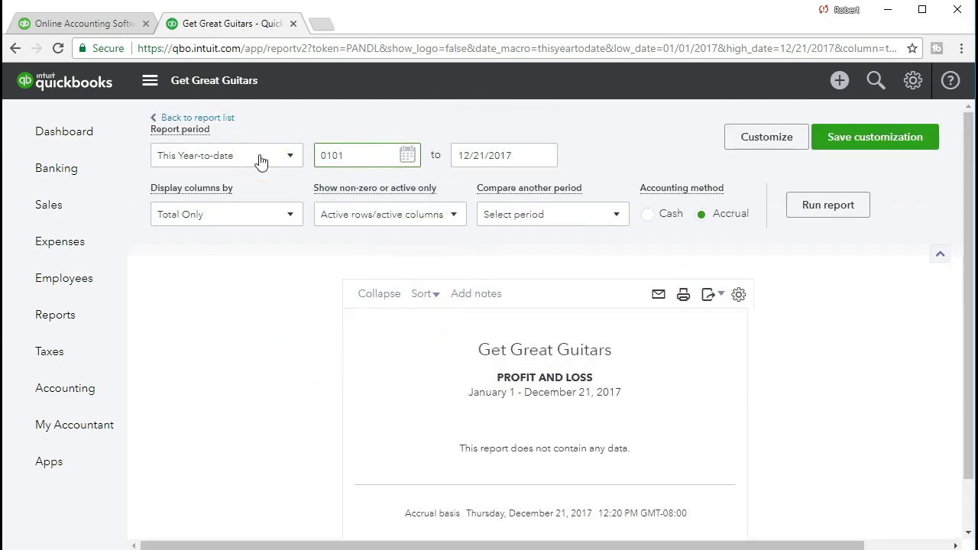
pyautogui.write('/01/2021')
pyautogui.press('Tab')
pyautogui.write('0')
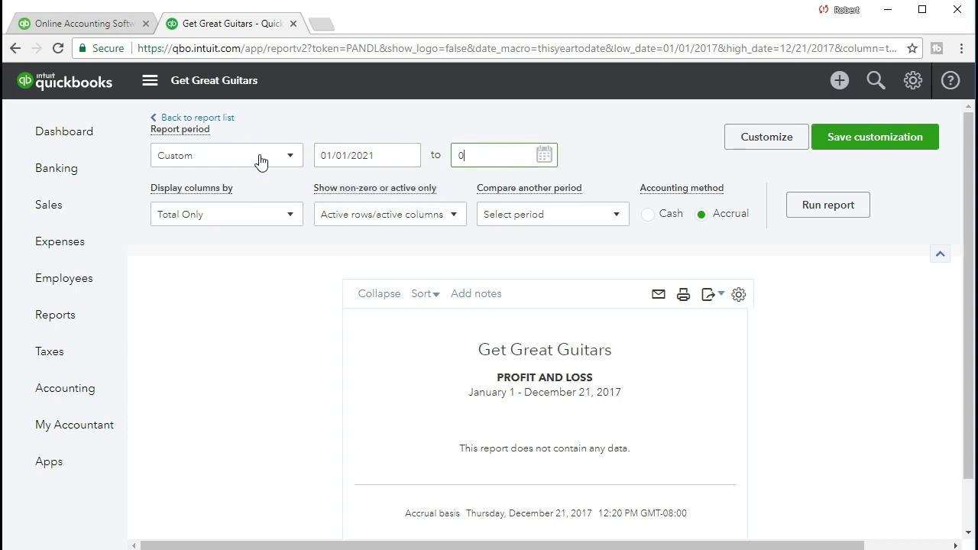
pyautogui.write('1/31/2021')
pyautogui.press('Tab')
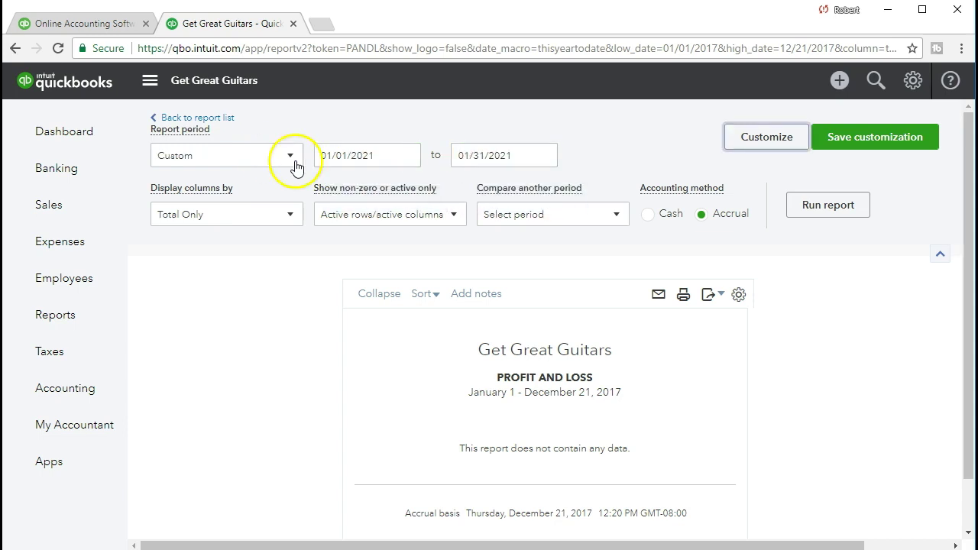
pyautogui.click(815, 206)
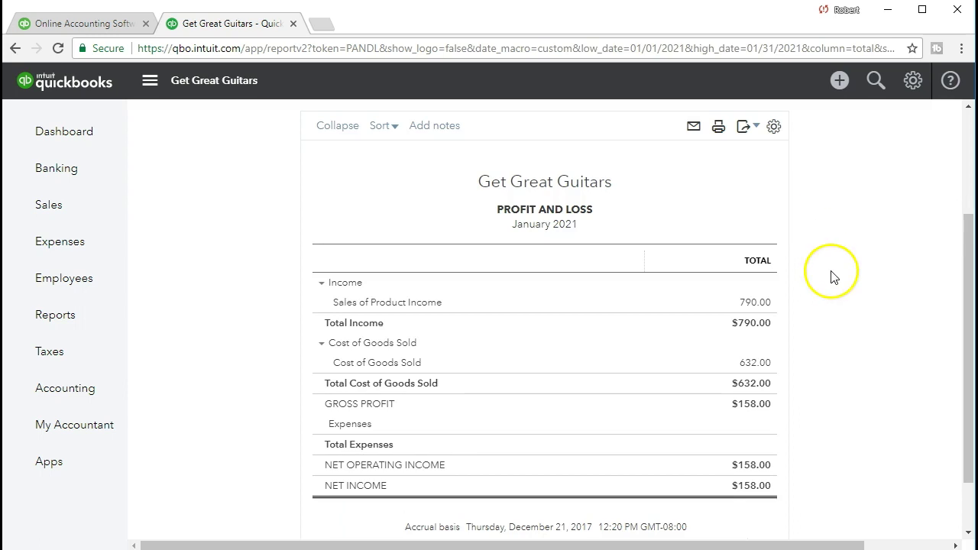
pyautogui.scroll(-1, 837, 284)
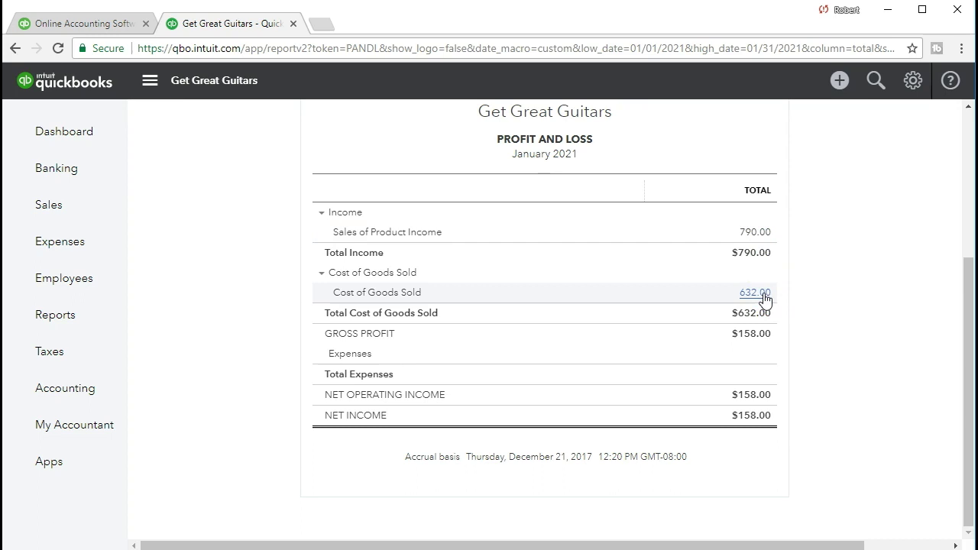
pyautogui.click(763, 296)
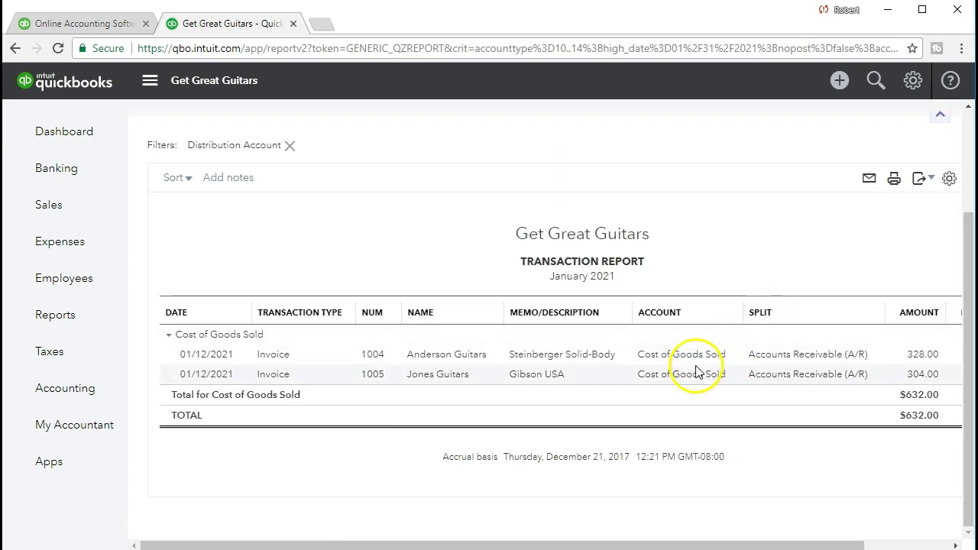
# Step: Open Jones Guitars' Gibson USA invoice #1005 dated 01/12/2021, showing $399.00 balance due
pyautogui.click(921, 374)
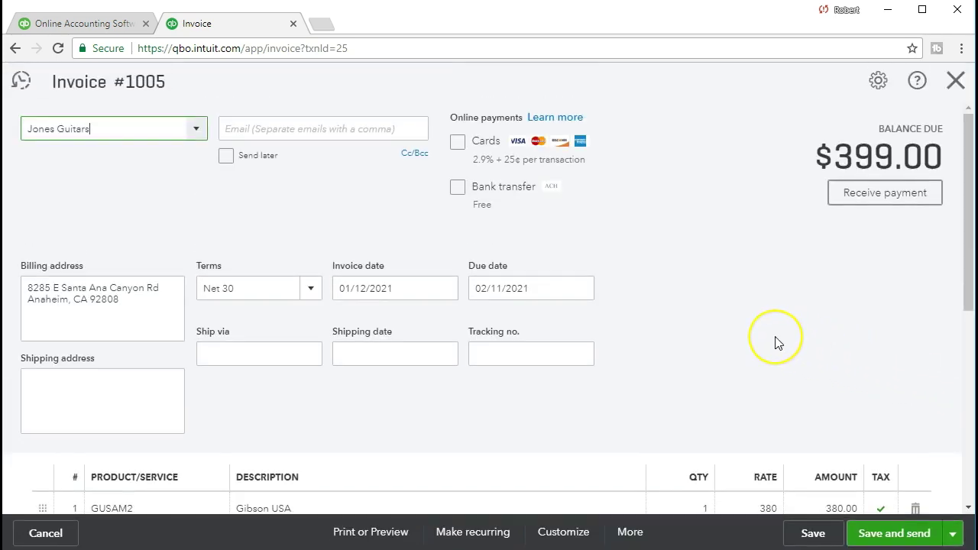
pyautogui.scroll(-4, 775, 343)
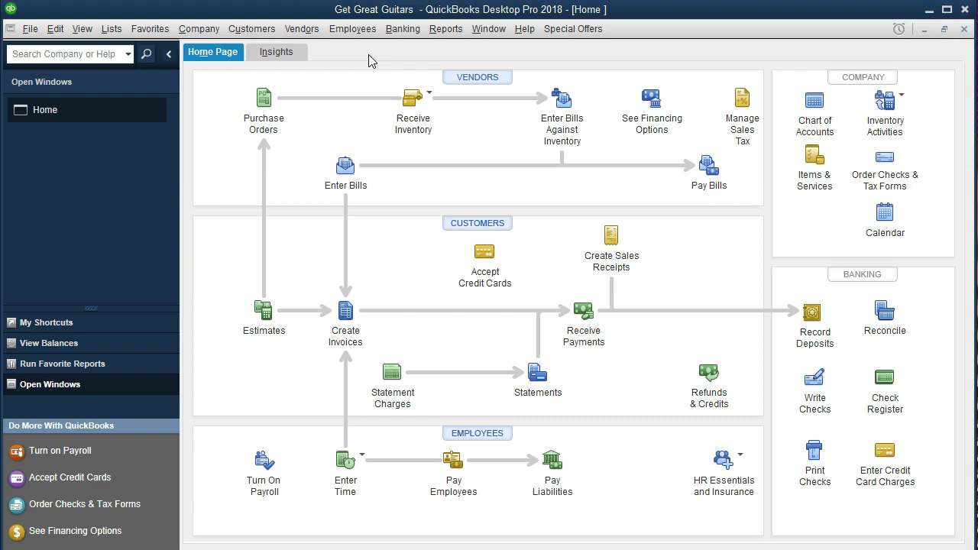
pyautogui.click(30, 29)
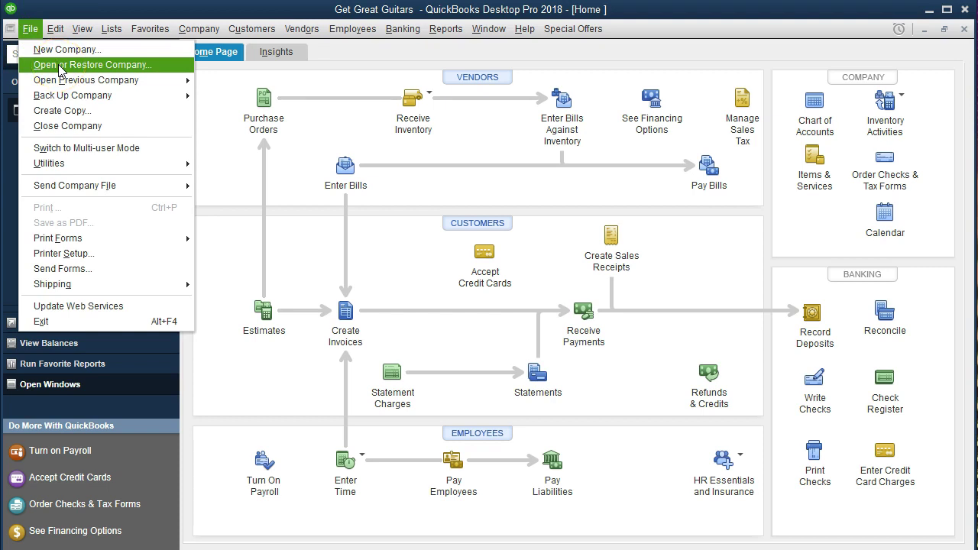
pyautogui.click(233, 160)
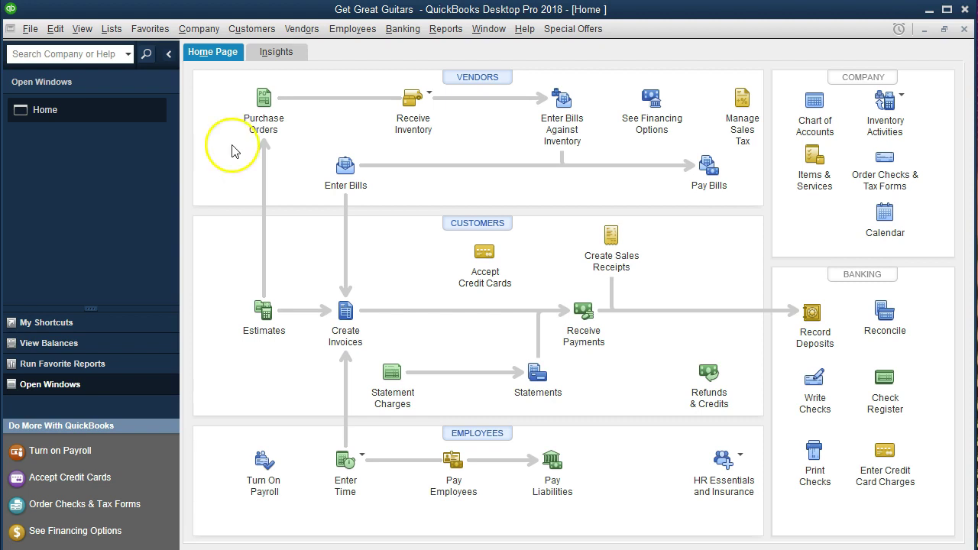
pyautogui.click(200, 35)
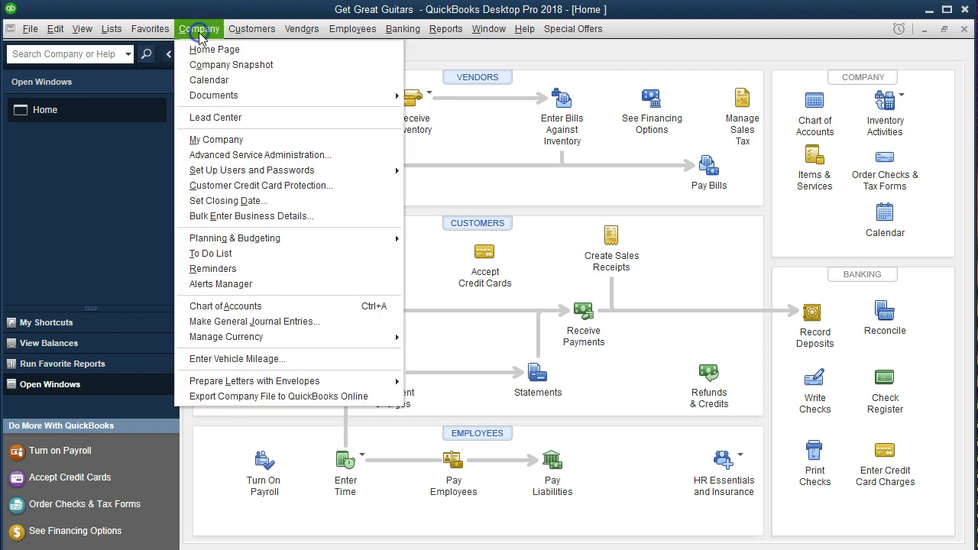
pyautogui.click(246, 50)
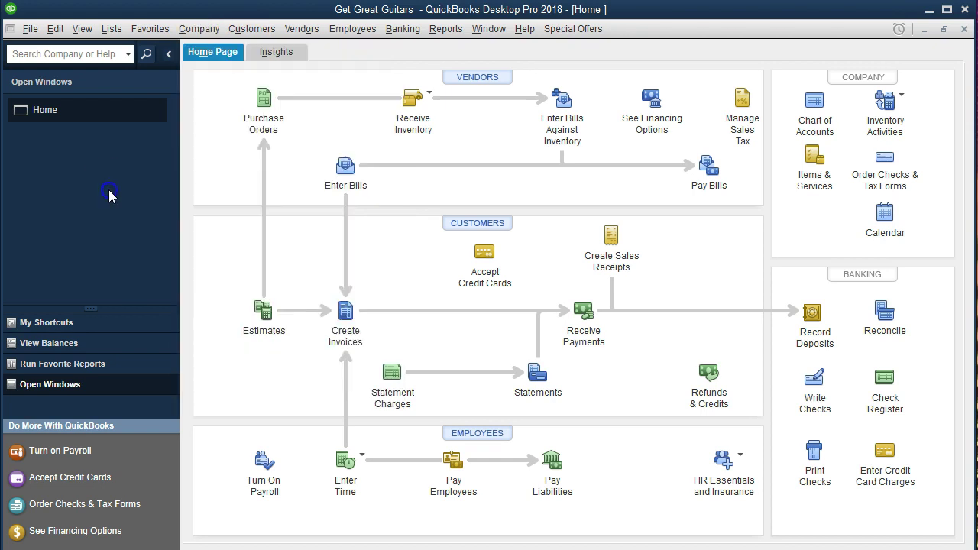
pyautogui.click(82, 29)
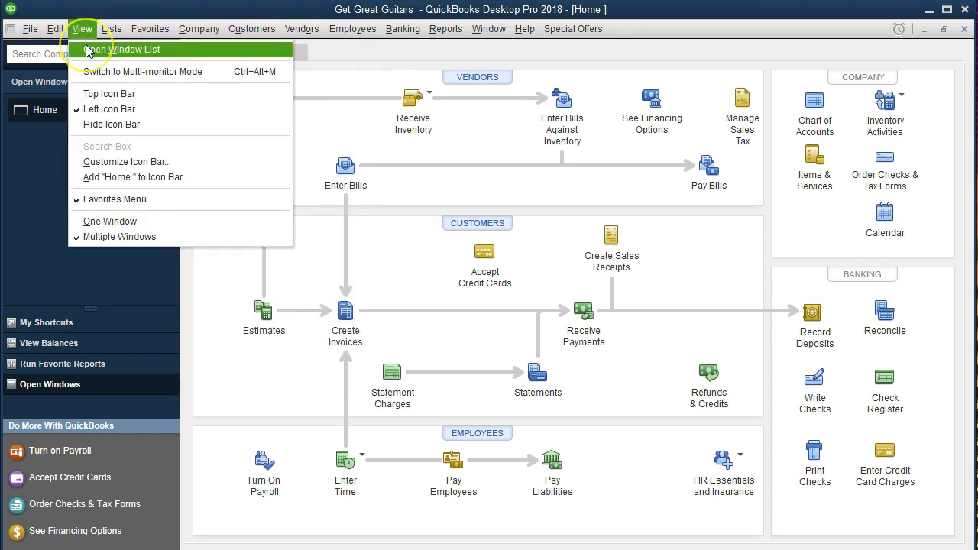
pyautogui.click(30, 159)
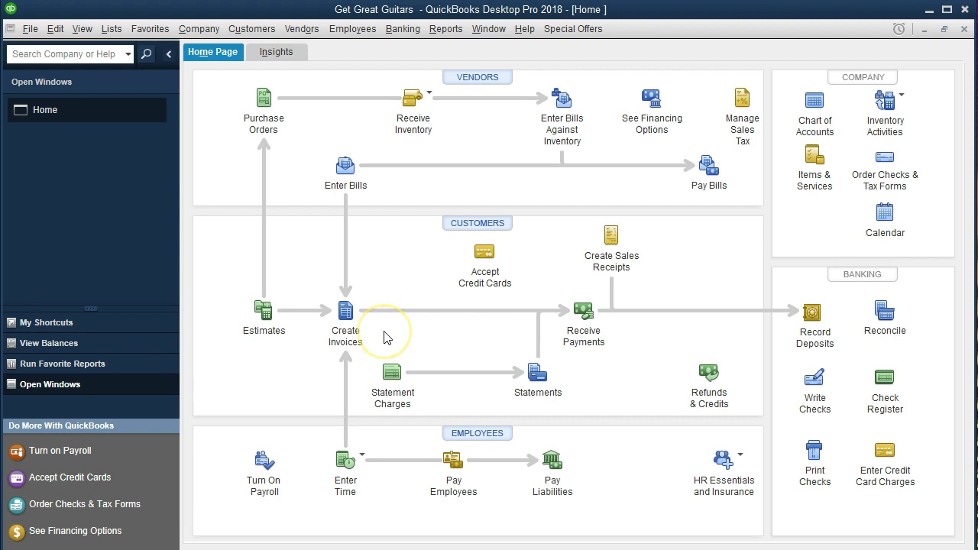
pyautogui.click(587, 353)
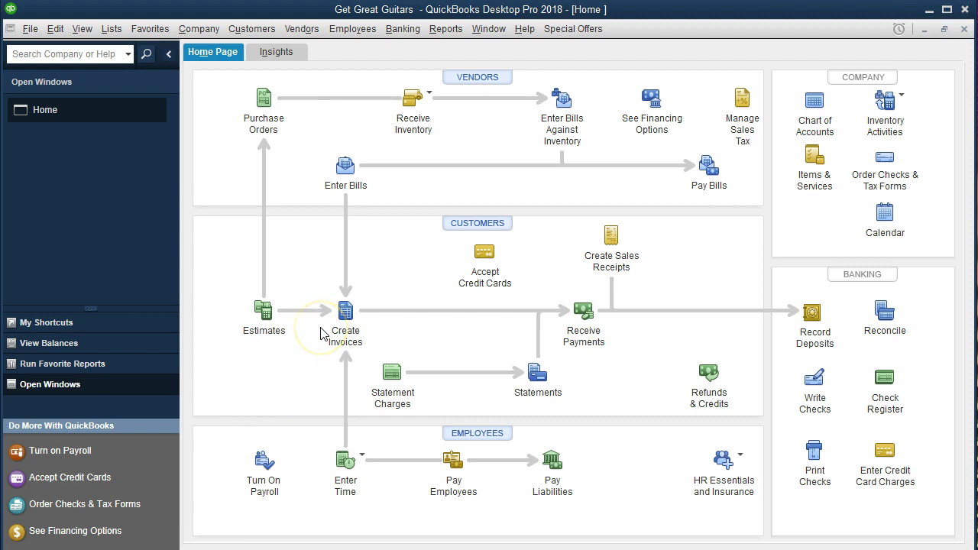
pyautogui.click(375, 332)
# Step: Start a new invoice, hide the customer history panel, and begin entering 'A' as customer
pyautogui.click(348, 308)
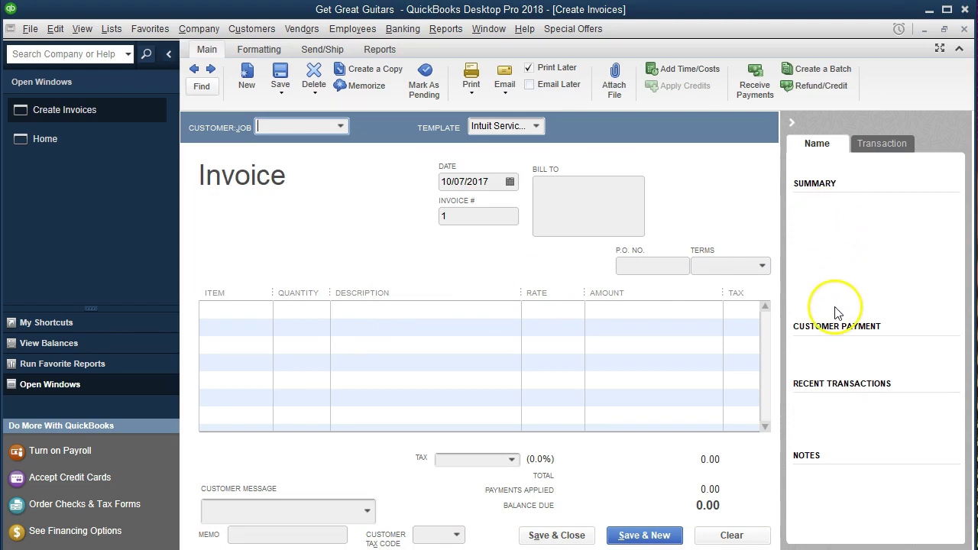
pyautogui.click(790, 123)
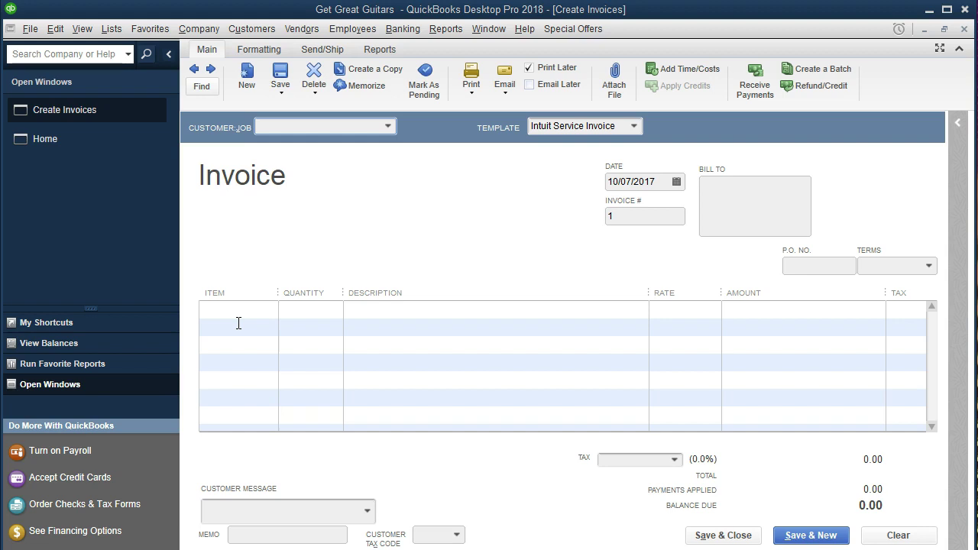
pyautogui.click(286, 128)
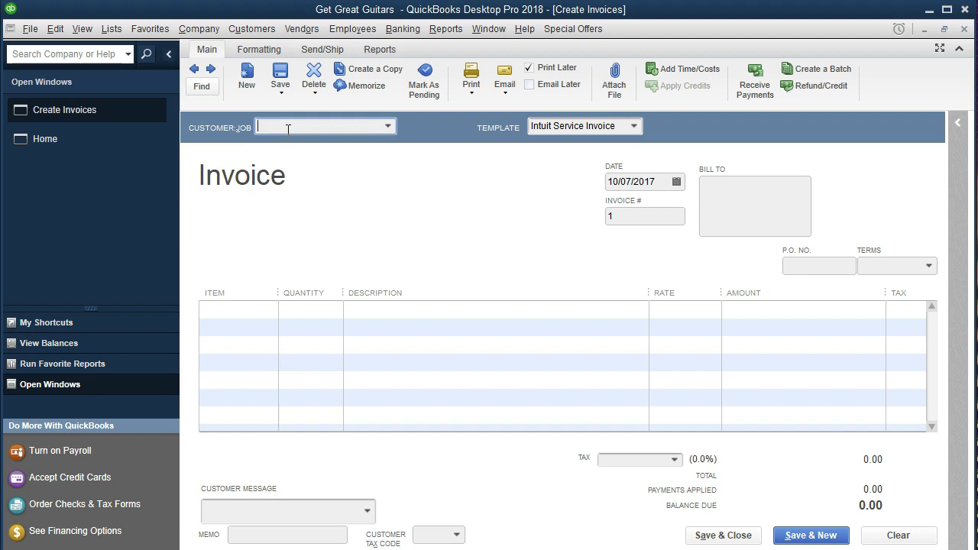
pyautogui.write('A')
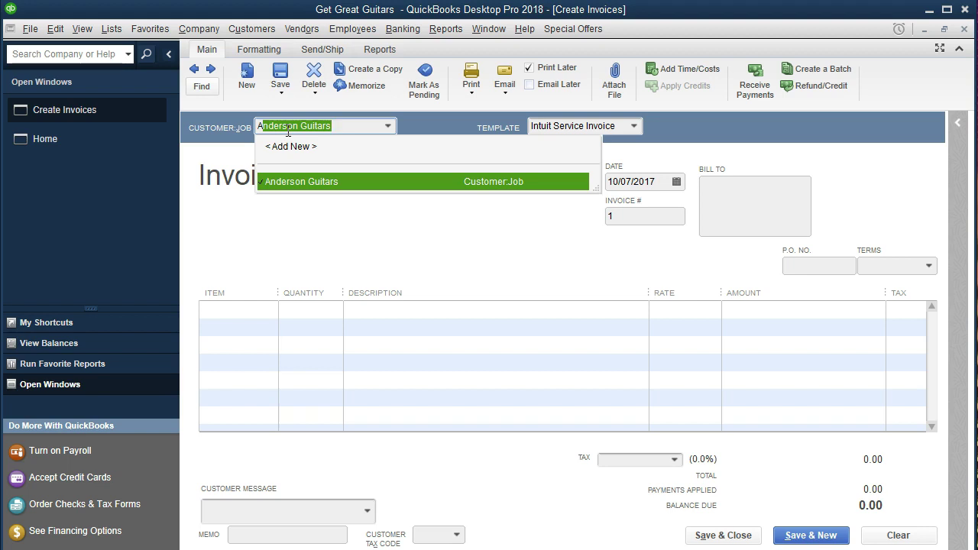
# Step: Choose Anderson Guitars from the customer list, bringing in 5.0% sales tax
pyautogui.press('BackSpace')
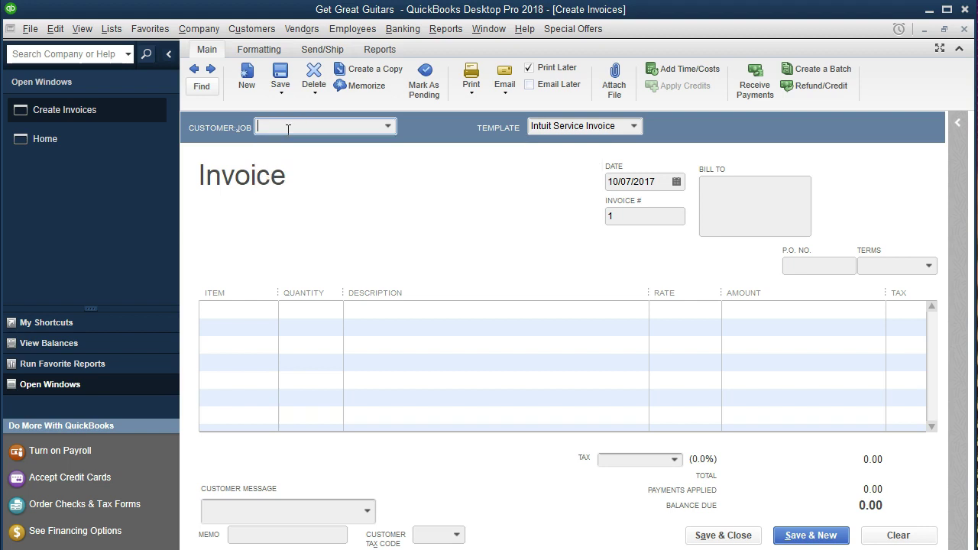
pyautogui.click(387, 127)
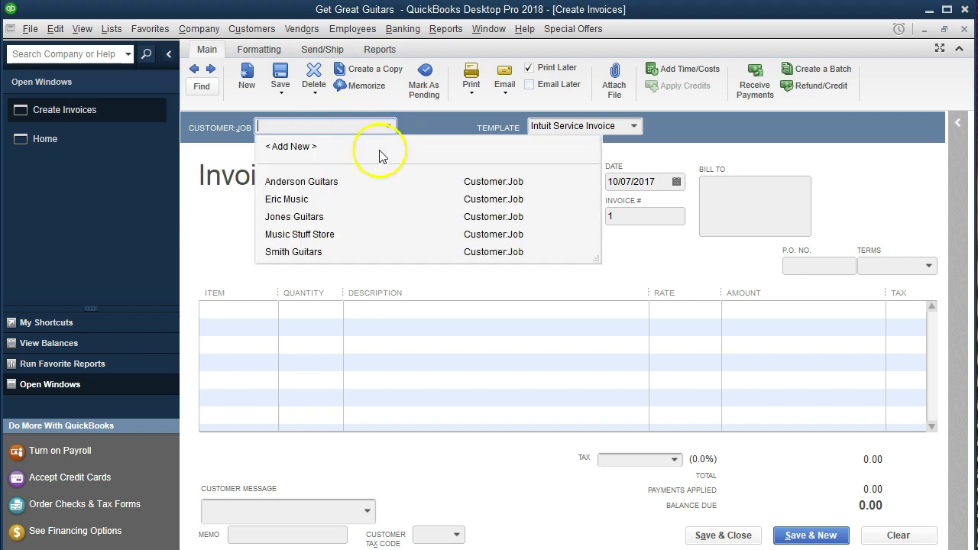
pyautogui.click(327, 182)
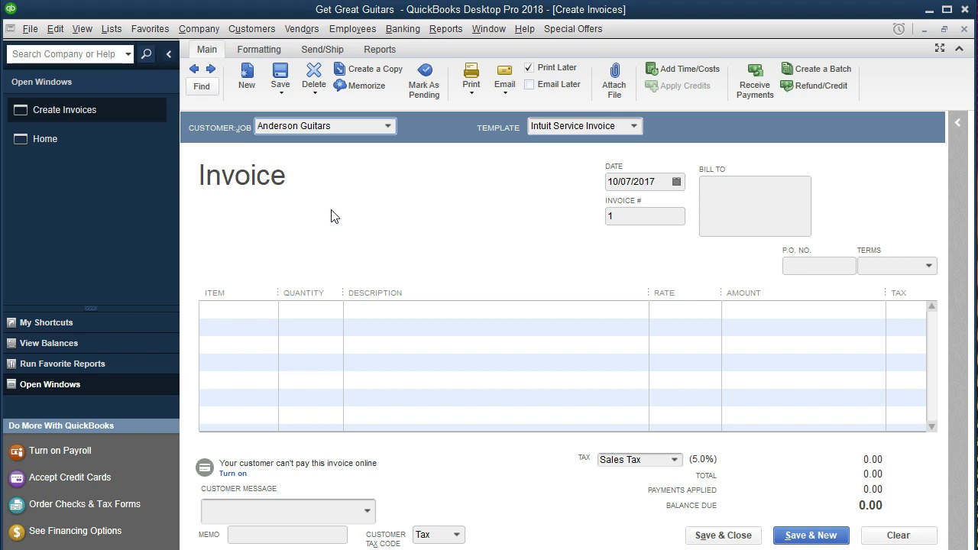
pyautogui.press('Tab')
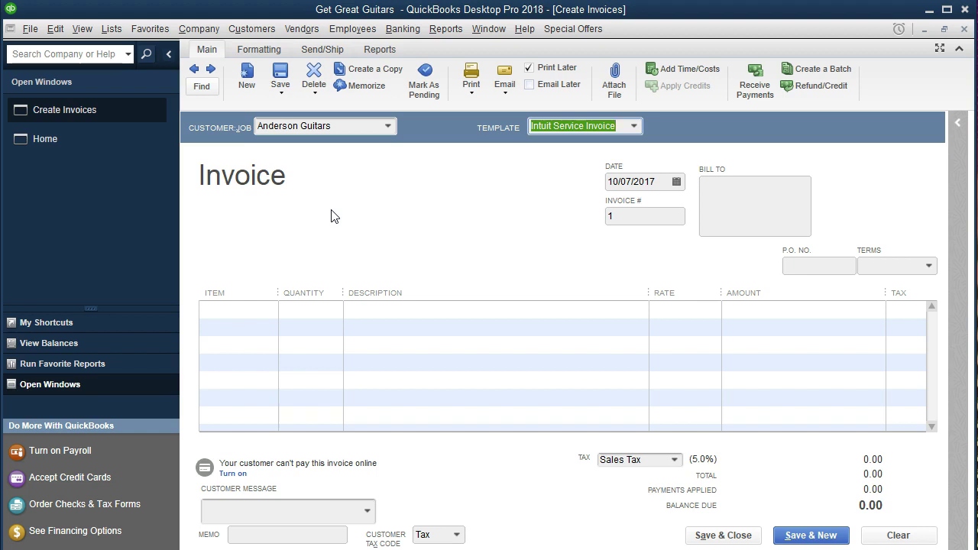
# Step: Date the Anderson Guitars invoice 01/12/2021 and set its terms to Net 30
pyautogui.press('Tab')
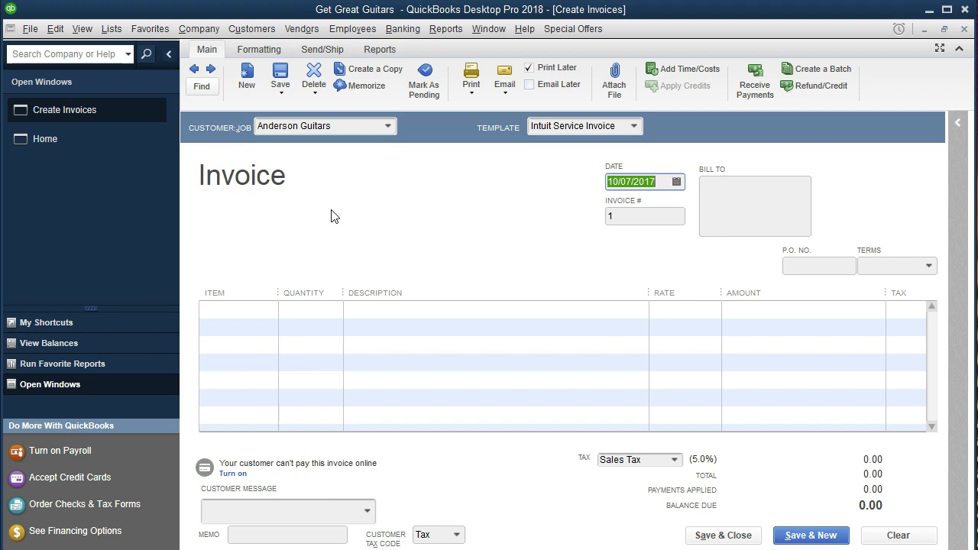
pyautogui.write('011221')
pyautogui.press('Tab')
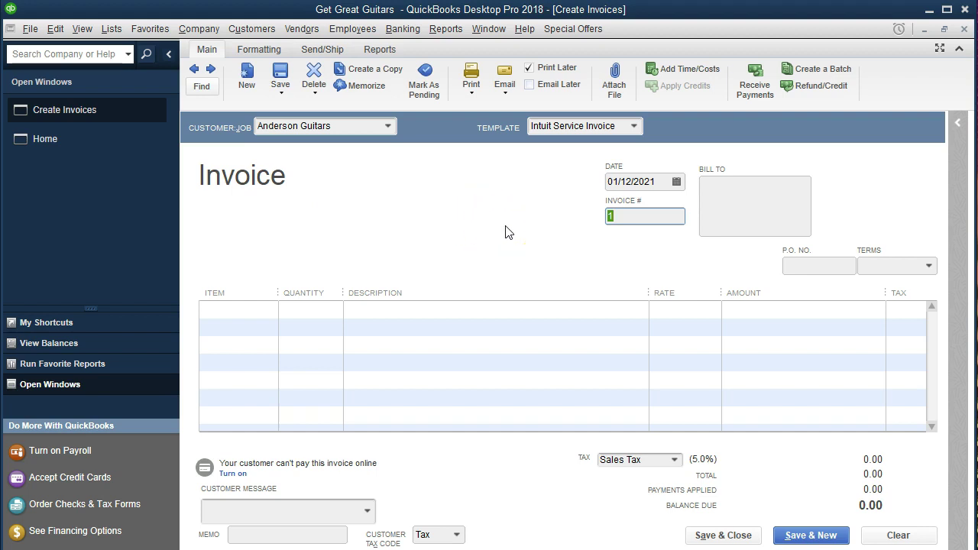
pyautogui.press('Tab')
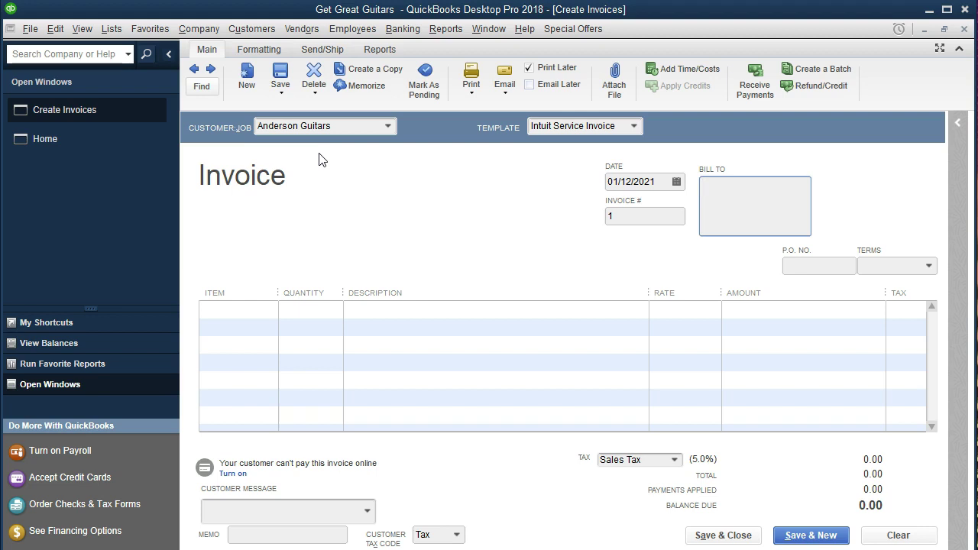
pyautogui.press('Tab')
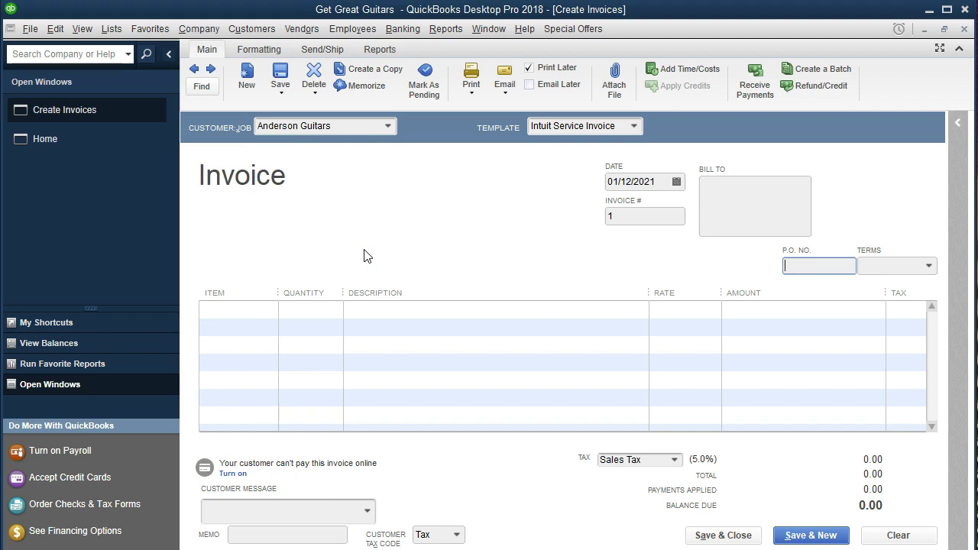
pyautogui.click(929, 266)
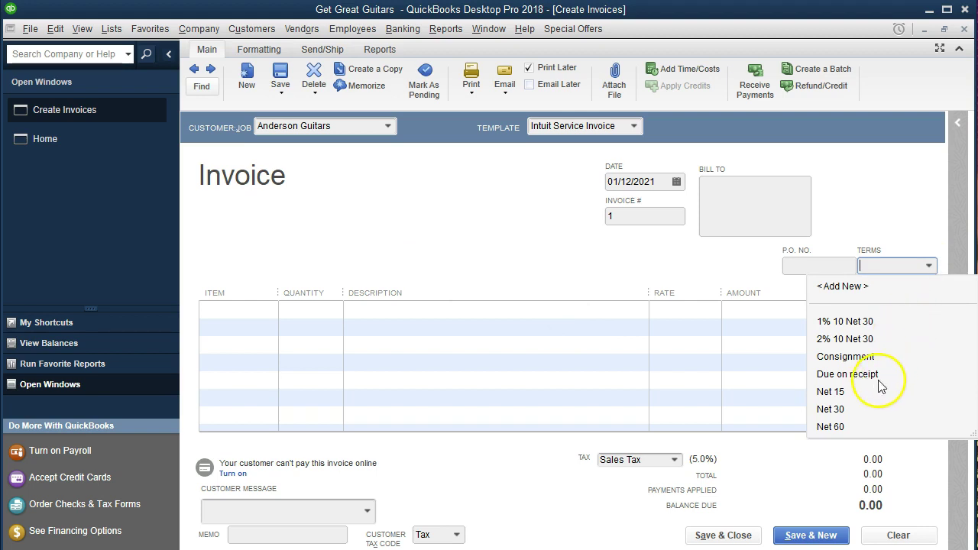
pyautogui.click(831, 409)
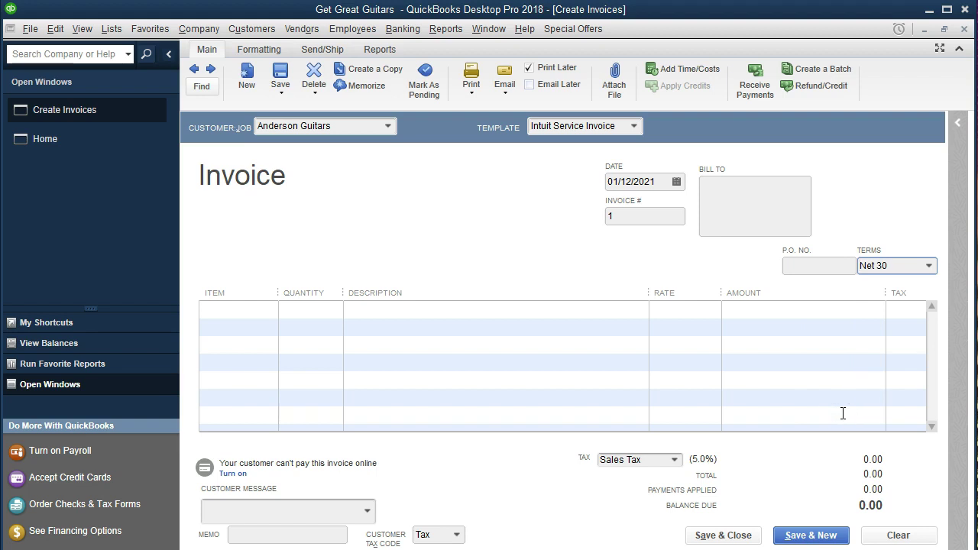
pyautogui.press('Tab')
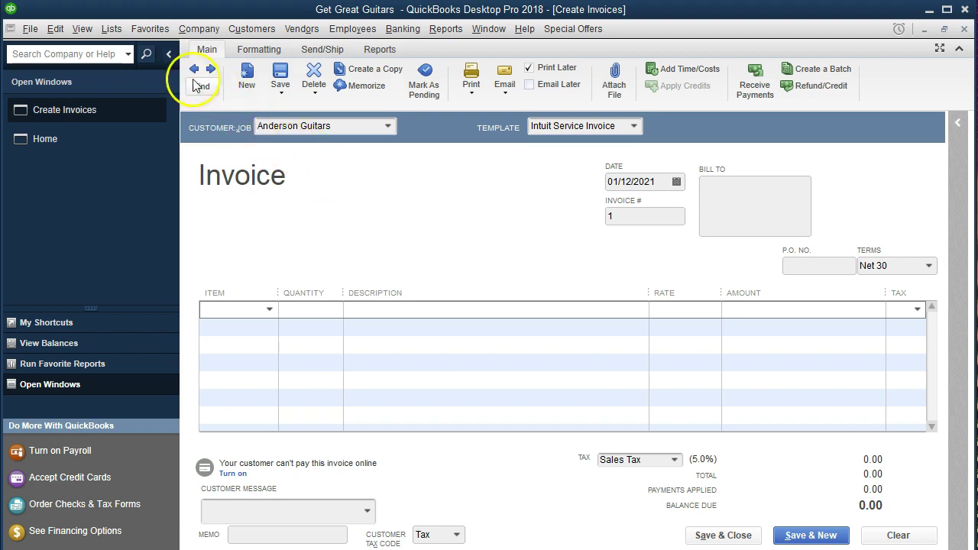
pyautogui.click(114, 31)
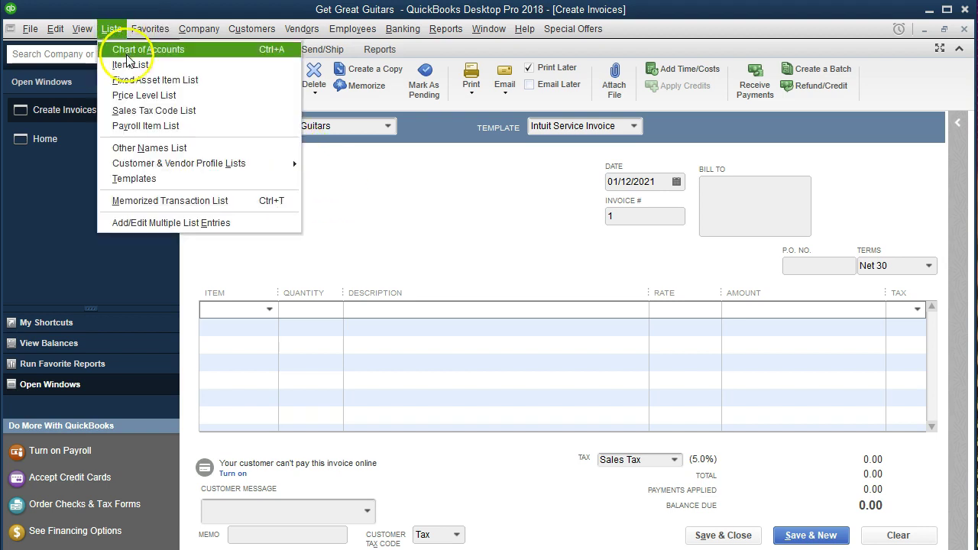
pyautogui.click(129, 66)
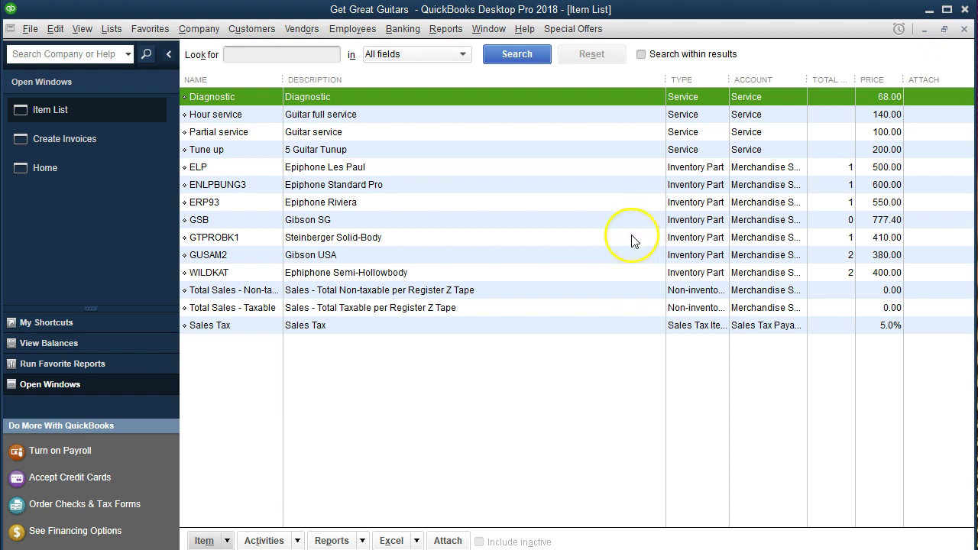
pyautogui.click(383, 238)
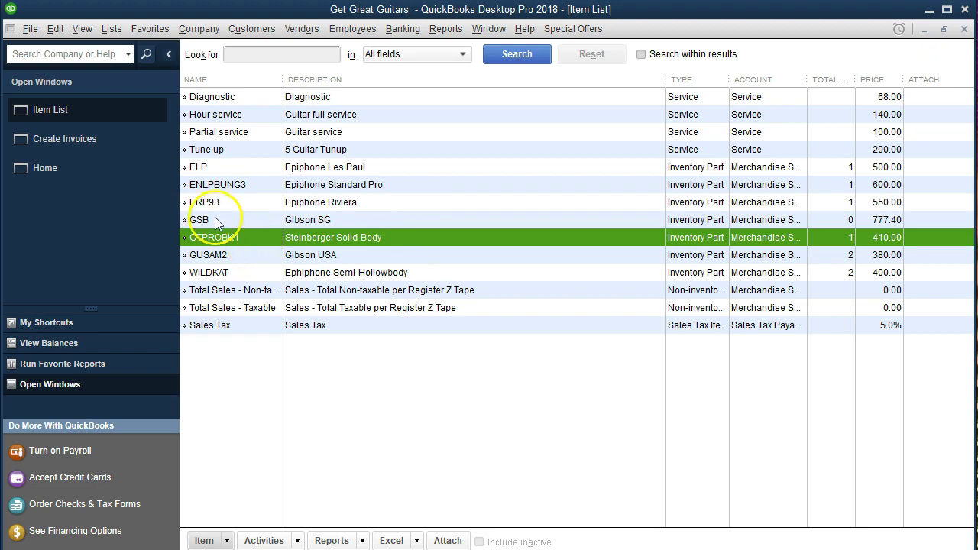
pyautogui.click(119, 144)
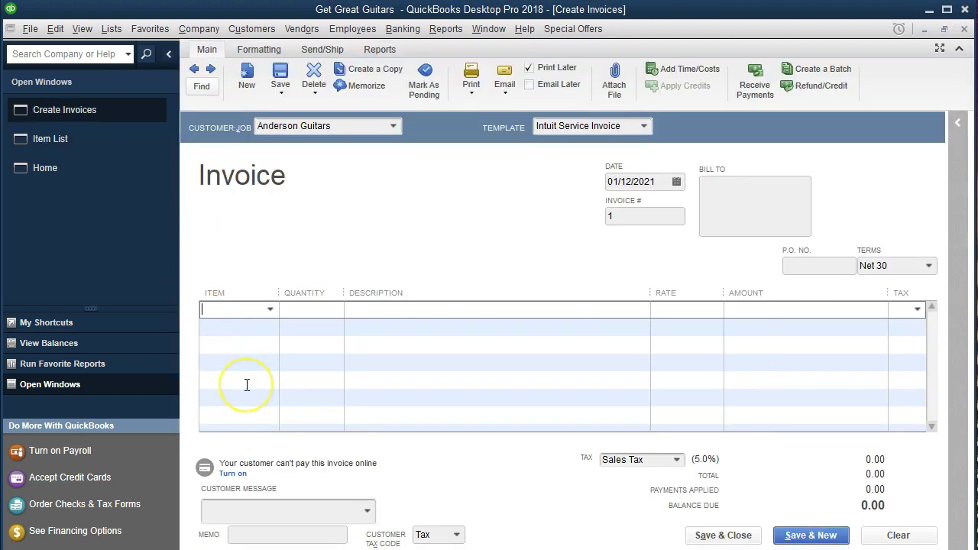
# Step: Add one GTPROBK1 Steinberger Solid-Body at 410.00 on the first invoice line
pyautogui.write('G')
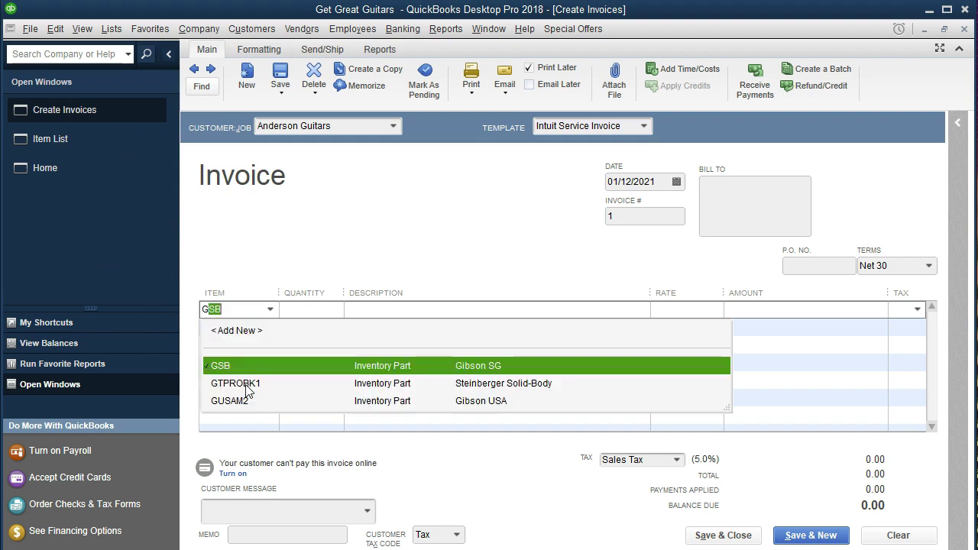
pyautogui.write('TPROBK1')
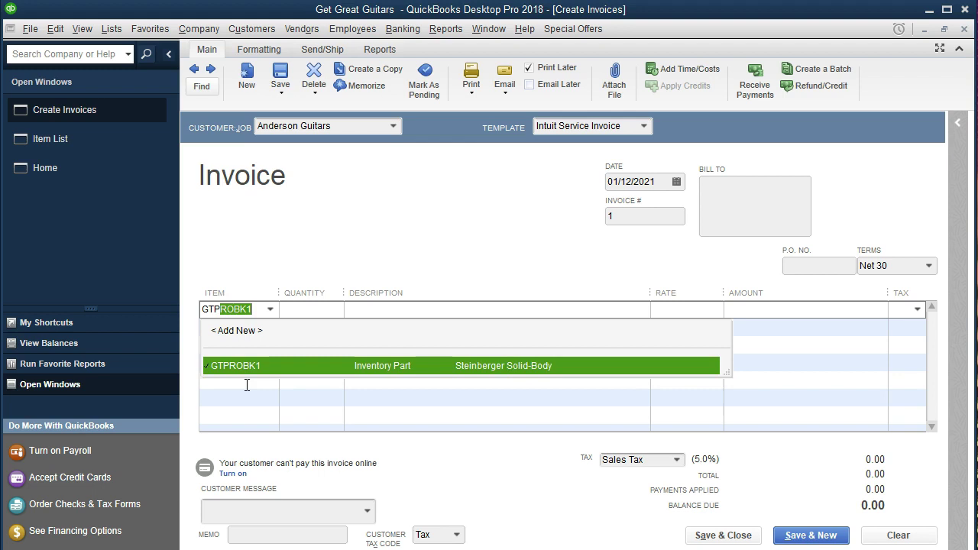
pyautogui.press('Tab')
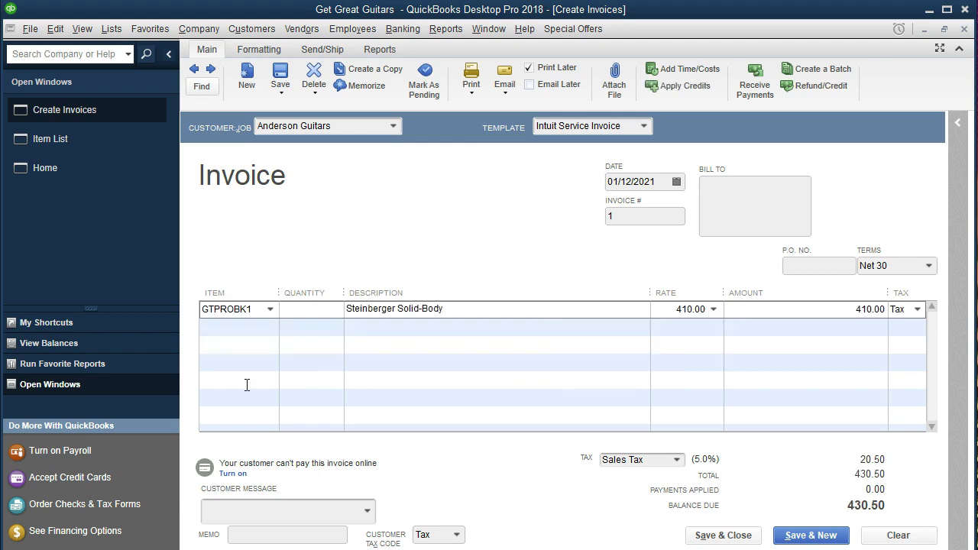
pyautogui.write('1')
pyautogui.press('Tab')
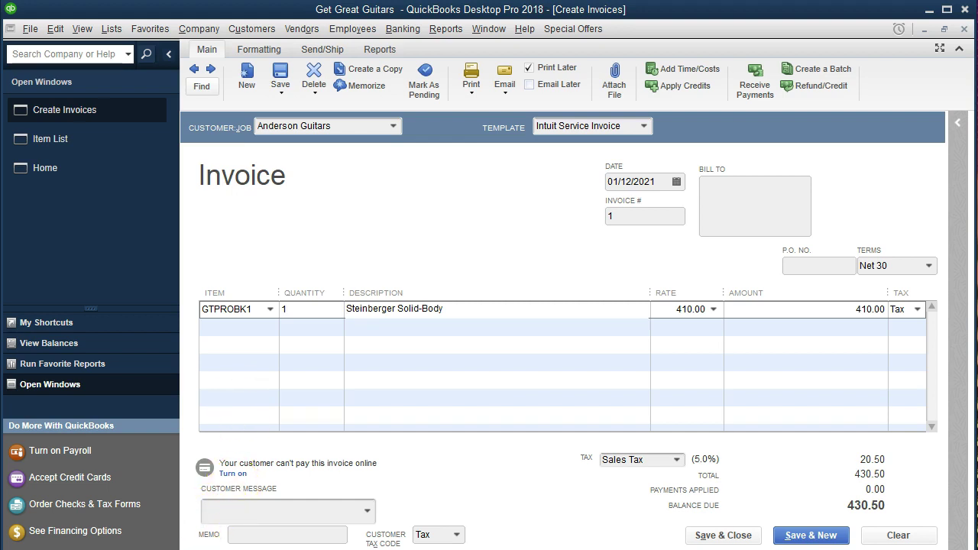
pyautogui.press('Tab')
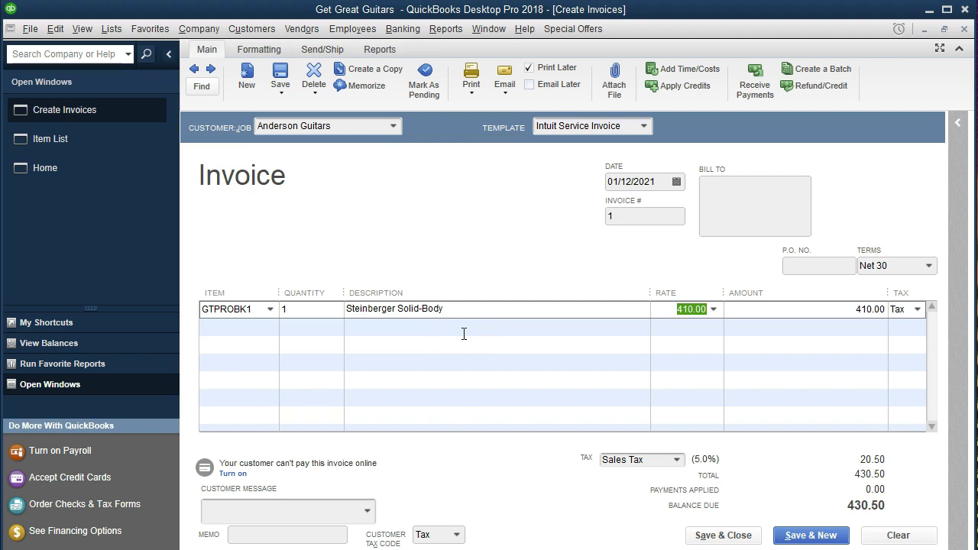
pyautogui.press('Tab')
pyautogui.press('Tab')
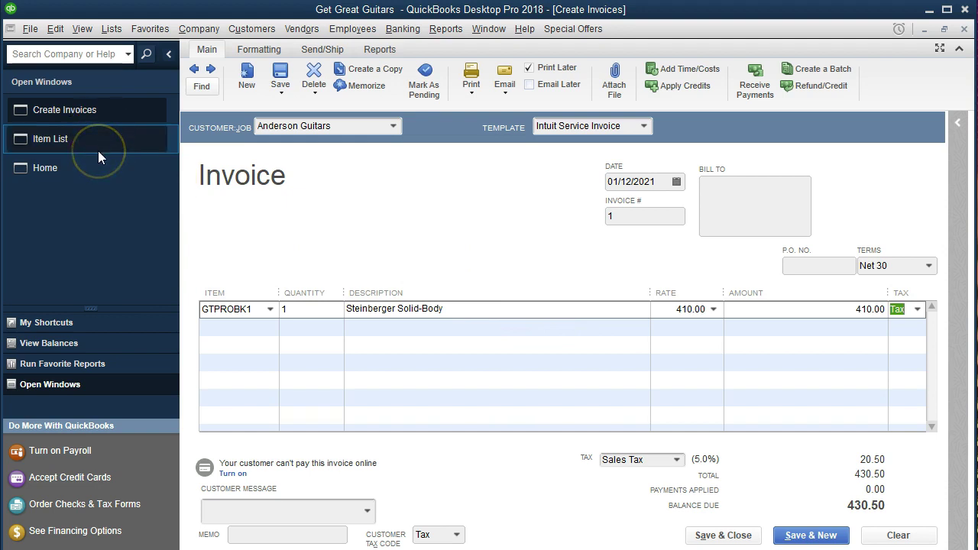
pyautogui.click(84, 29)
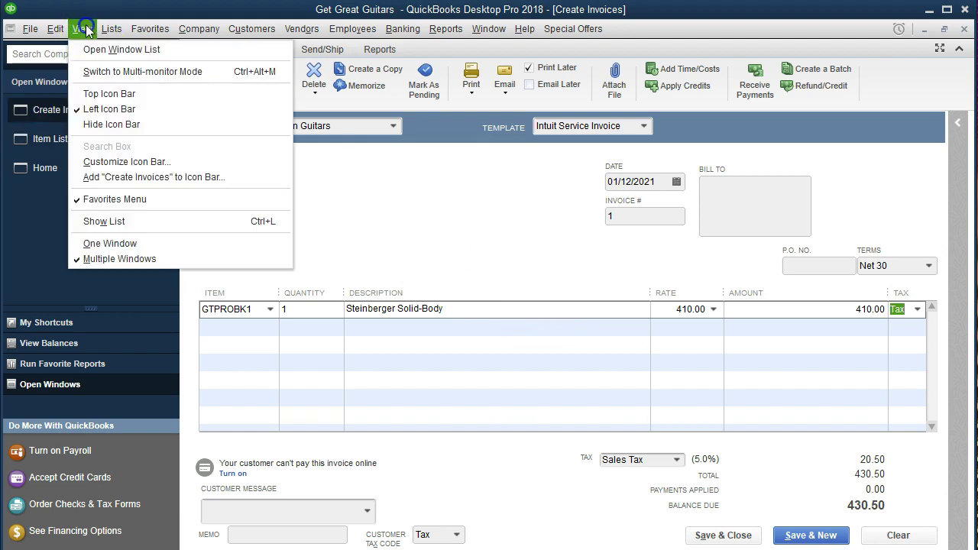
# Step: Check GTPROBK1's item details (cost 328.00, one on hand) without changes, then return to the invoice
pyautogui.click(21, 174)
pyautogui.click(39, 138)
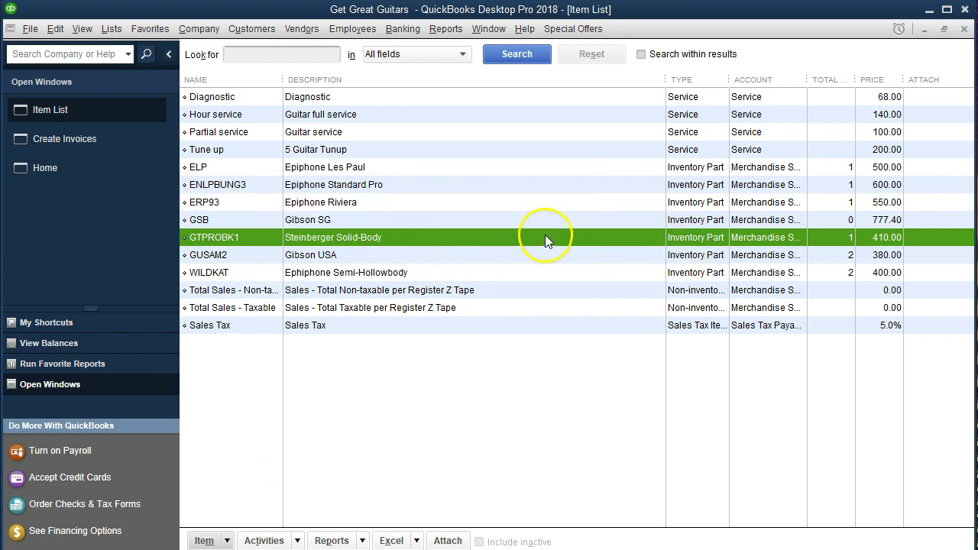
pyautogui.click(227, 540)
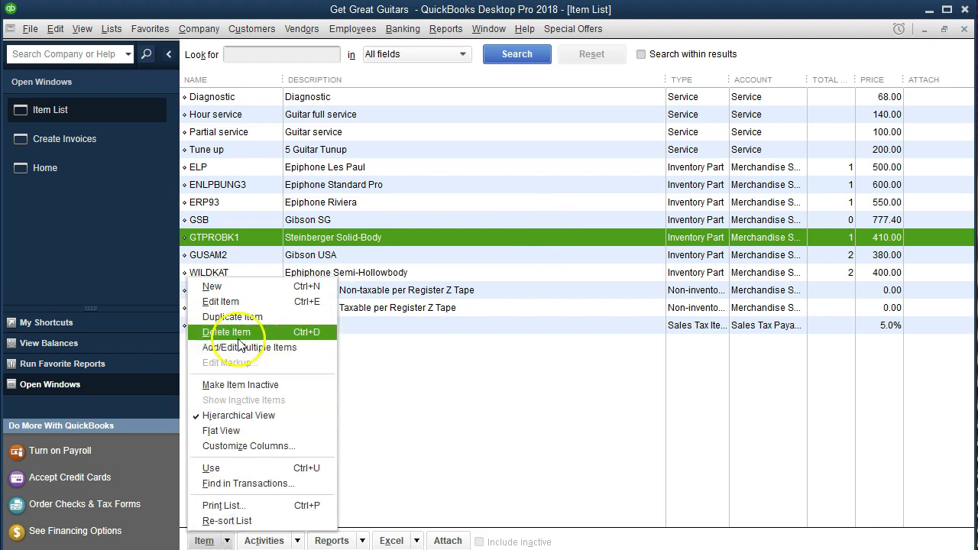
pyautogui.click(239, 303)
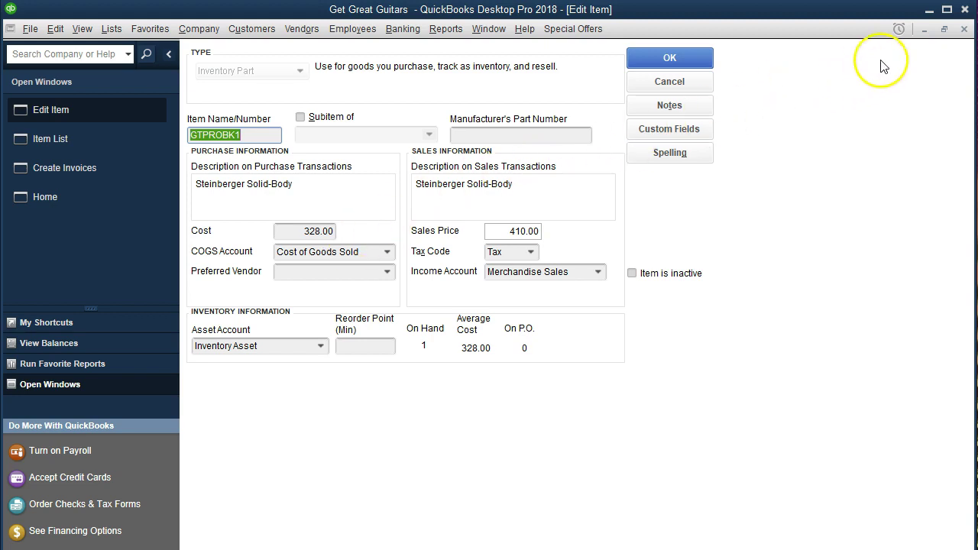
pyautogui.click(964, 29)
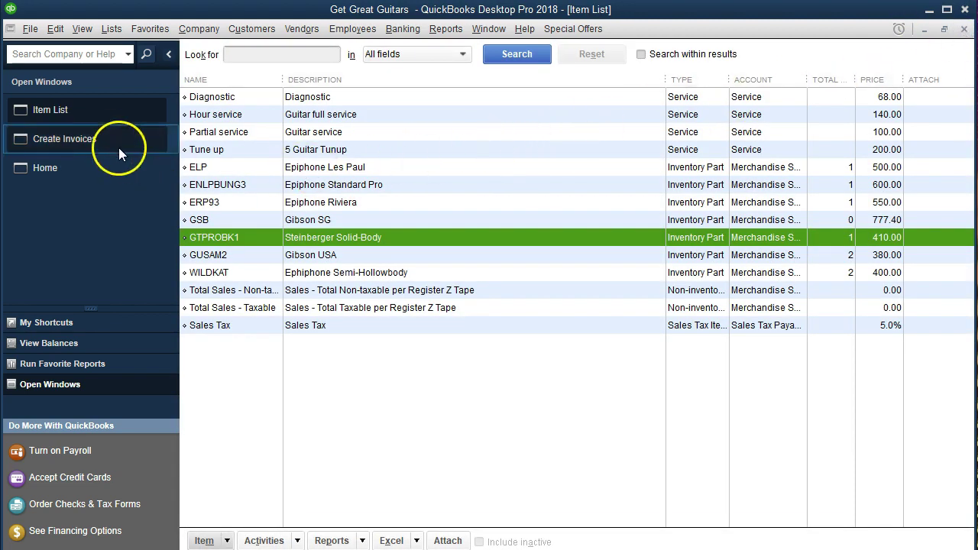
pyautogui.click(110, 141)
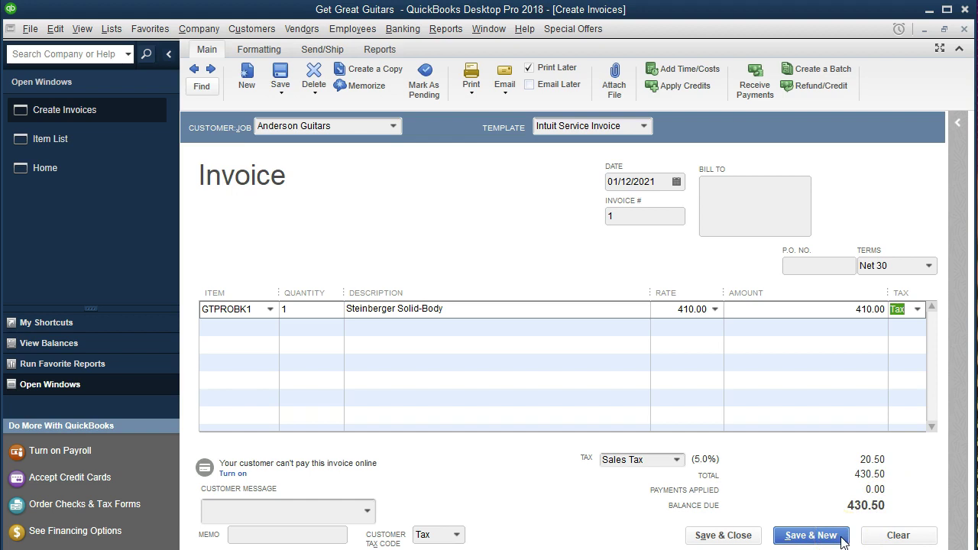
# Step: Bring the Anderson Guitars invoice, 430.50 balance due, back to the front
pyautogui.click(413, 165)
# Step: Save and close the invoice, keeping Net 30 as Anderson Guitars' permanent terms
pyautogui.click(426, 194)
pyautogui.click(721, 537)
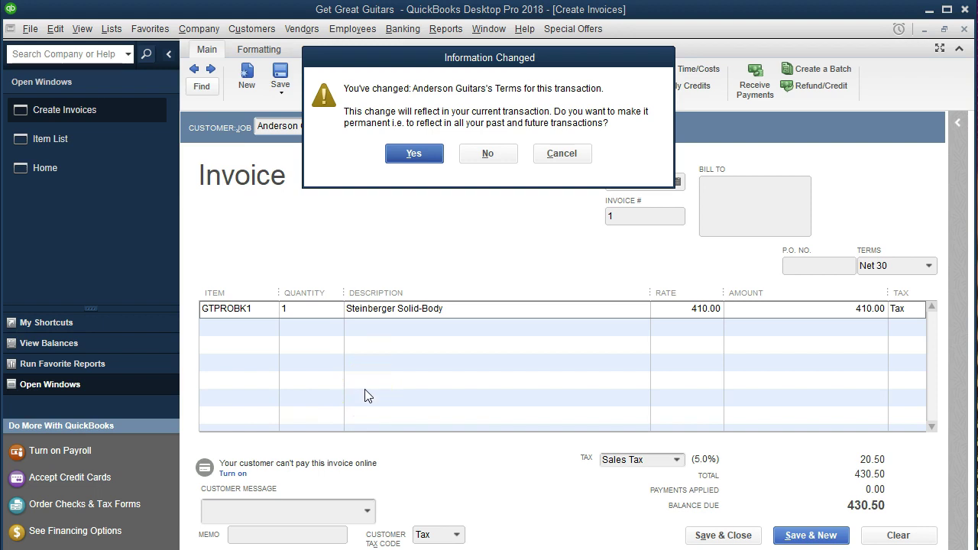
pyautogui.click(412, 155)
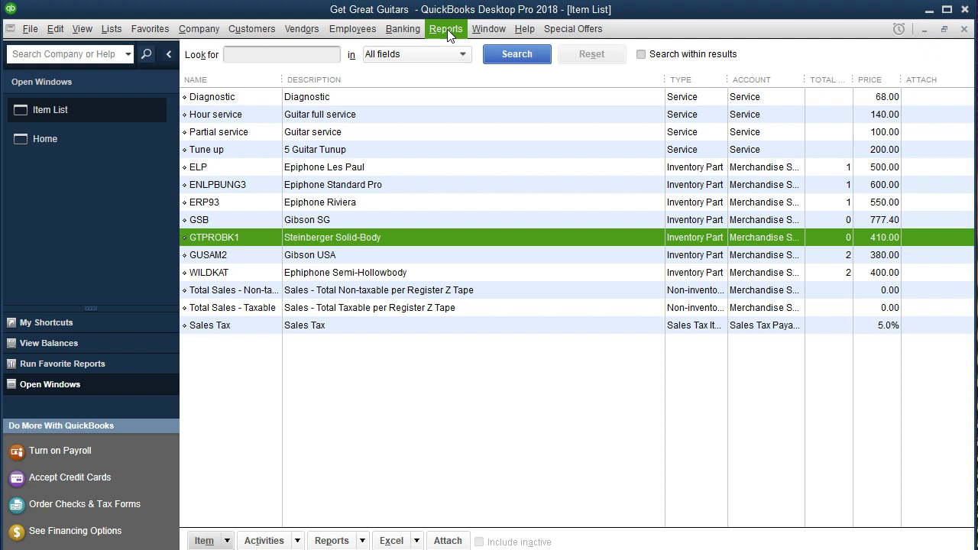
# Step: Run the Profit & Loss Standard report from 01/01/2021 to 12/31/2021, showing 82.00 net income
pyautogui.click(446, 29)
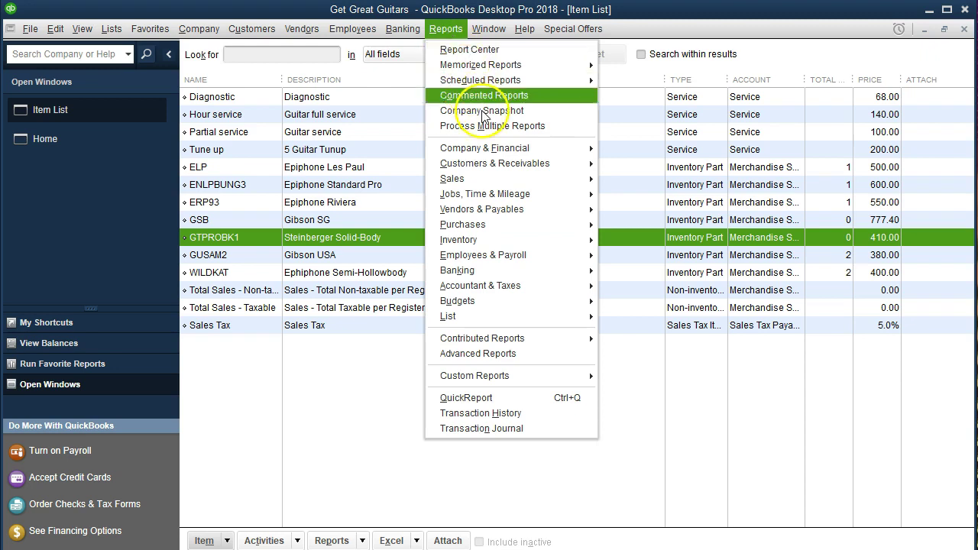
pyautogui.moveTo(544, 150)
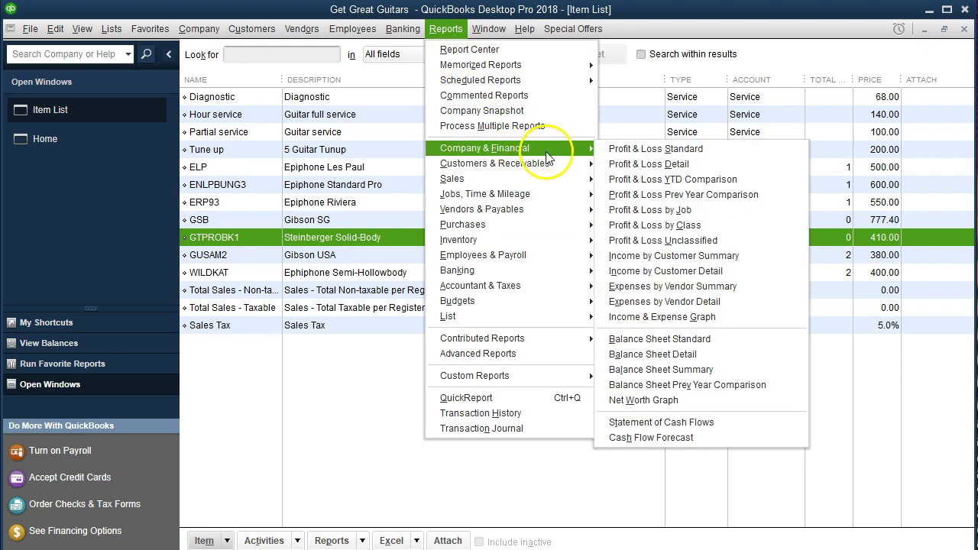
pyautogui.click(611, 150)
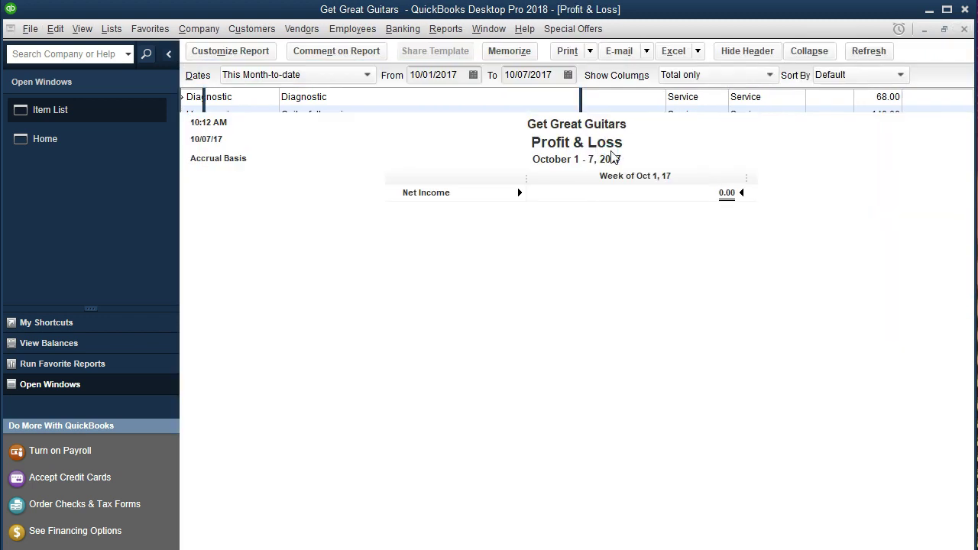
pyautogui.press('Tab')
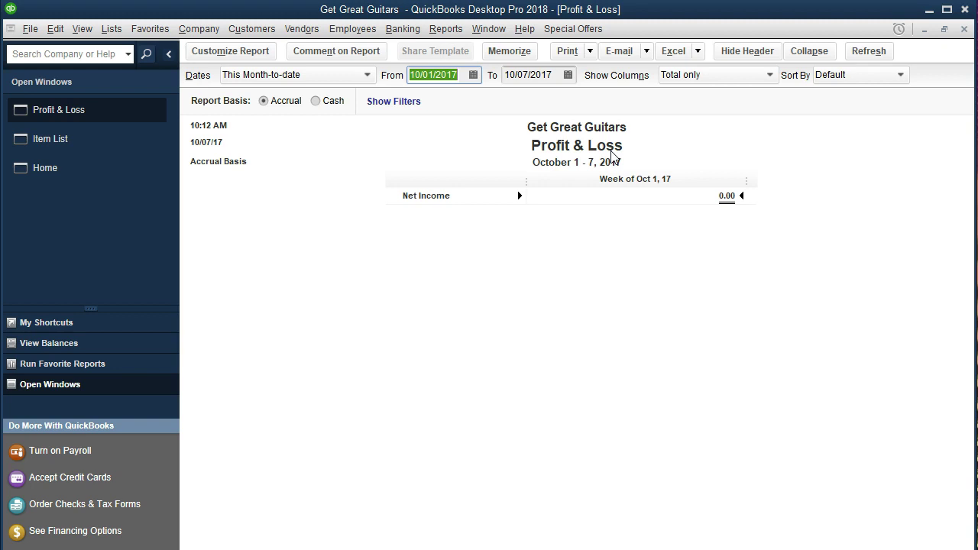
pyautogui.write('01')
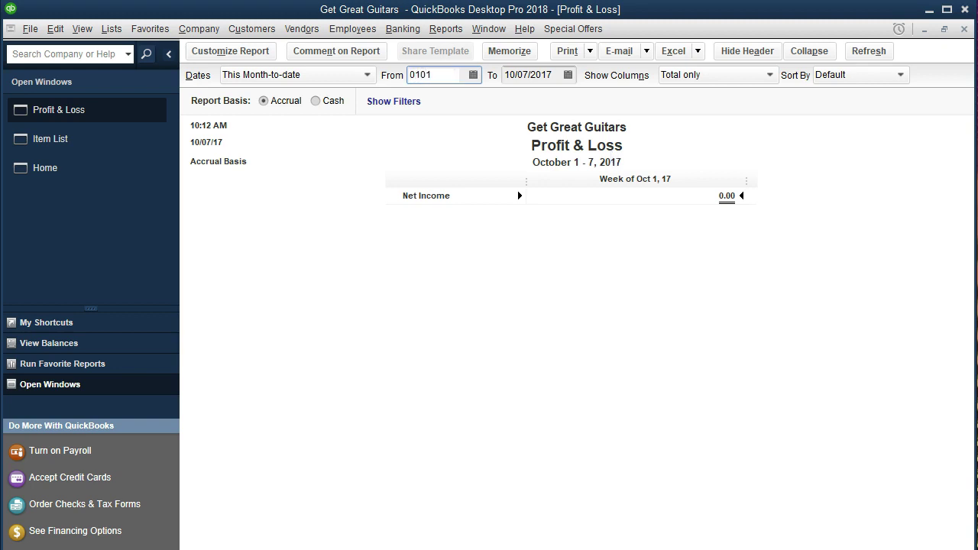
pyautogui.write('/01/2021')
pyautogui.press('Tab')
pyautogui.write('12/31/2021')
pyautogui.press('Tab')
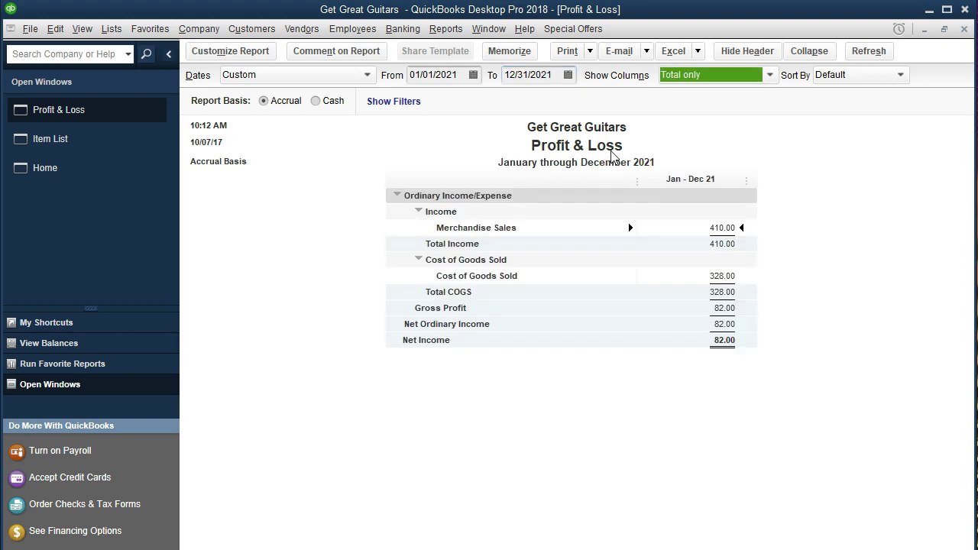
pyautogui.click(450, 34)
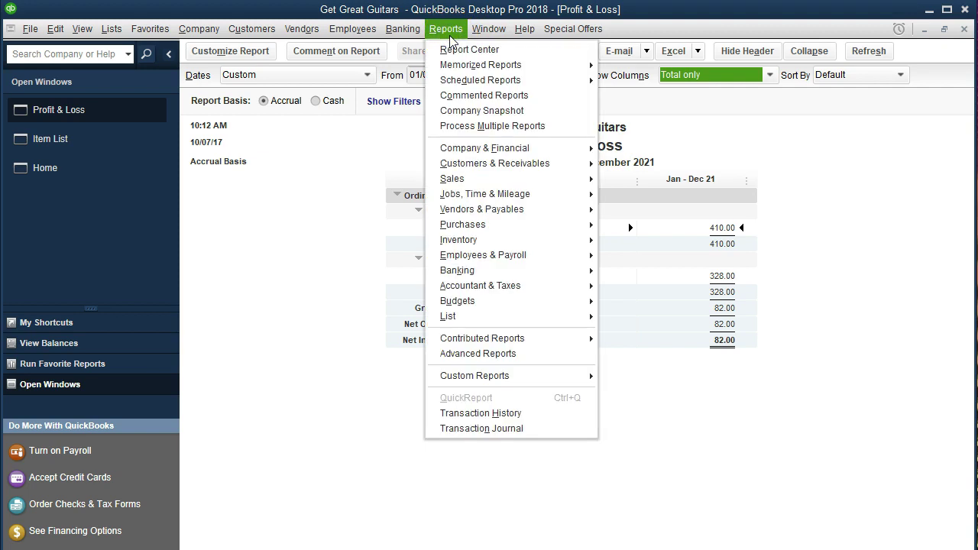
# Step: Run the Balance Sheet as of 12/31/2021, then review the Checking balance's transactions and close them
pyautogui.moveTo(569, 149)
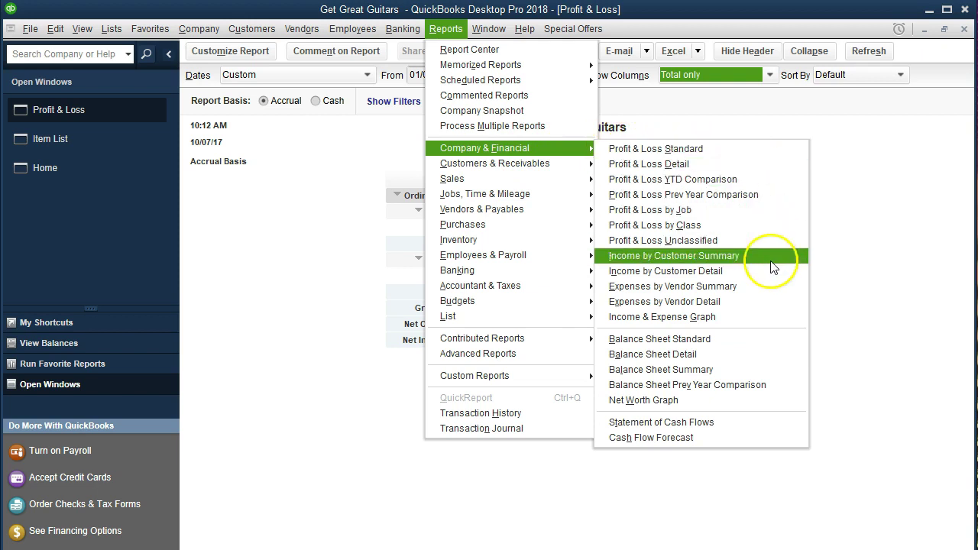
pyautogui.click(774, 344)
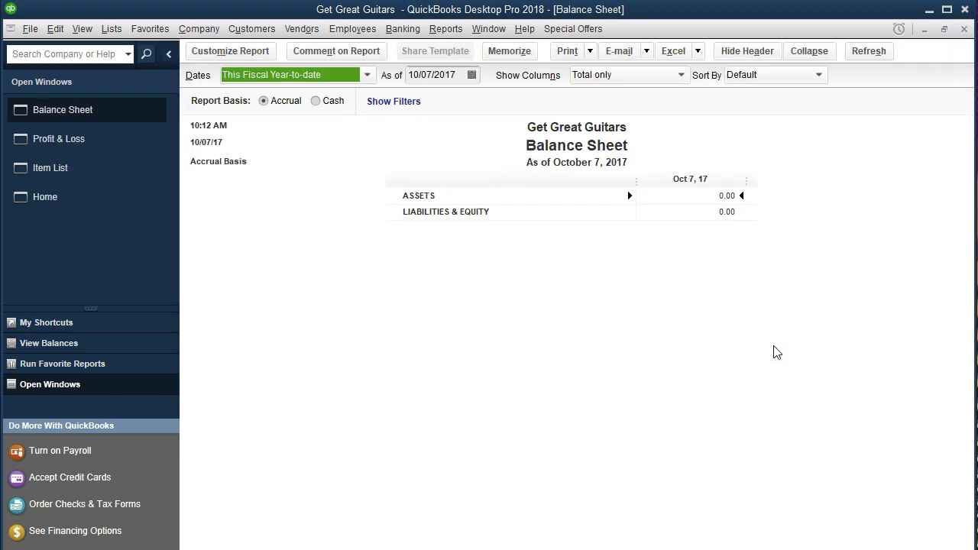
pyautogui.press('Tab')
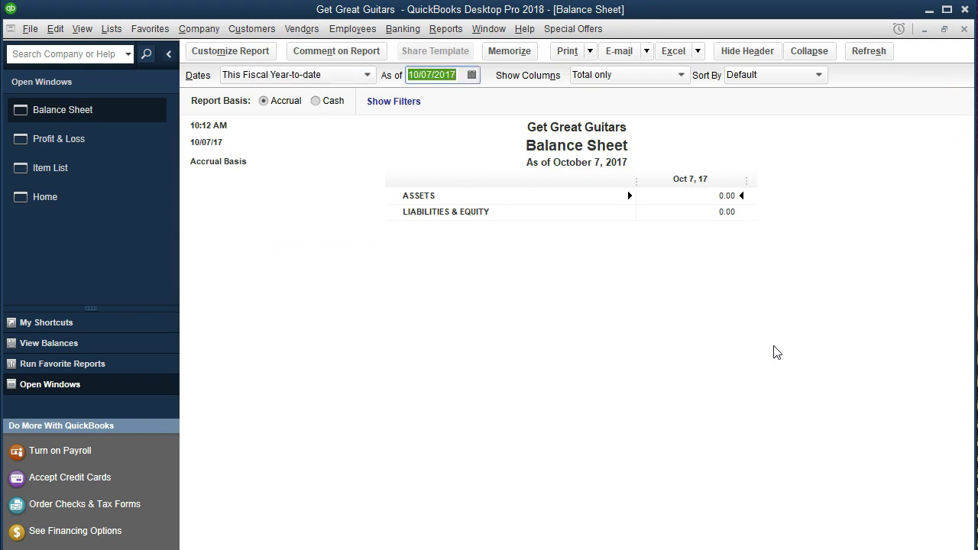
pyautogui.write('1')
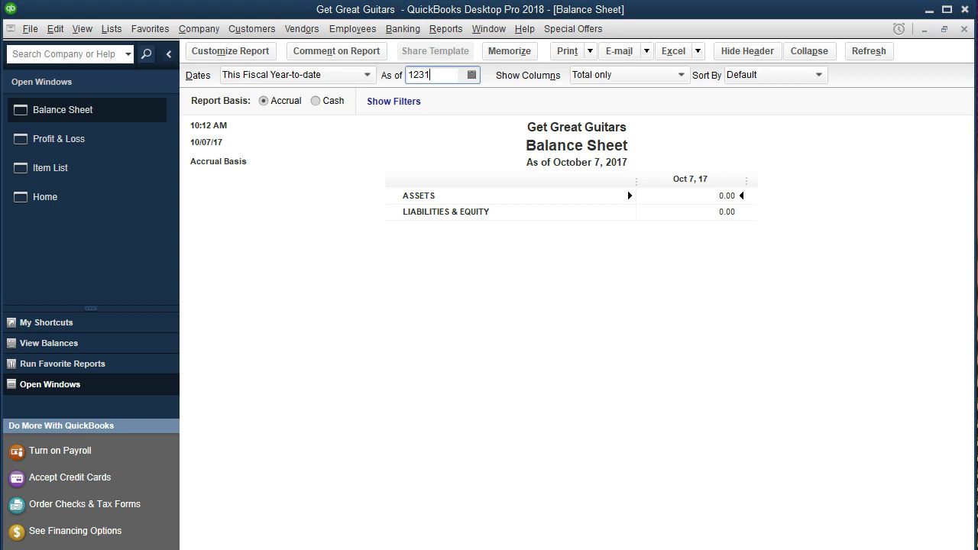
pyautogui.write('2/31/2021')
pyautogui.press('Tab')
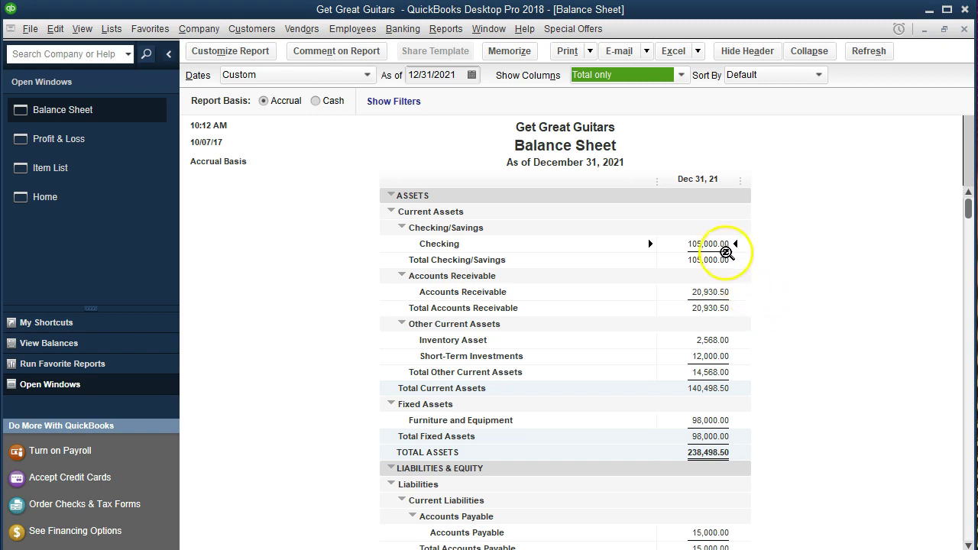
pyautogui.doubleClick(716, 243)
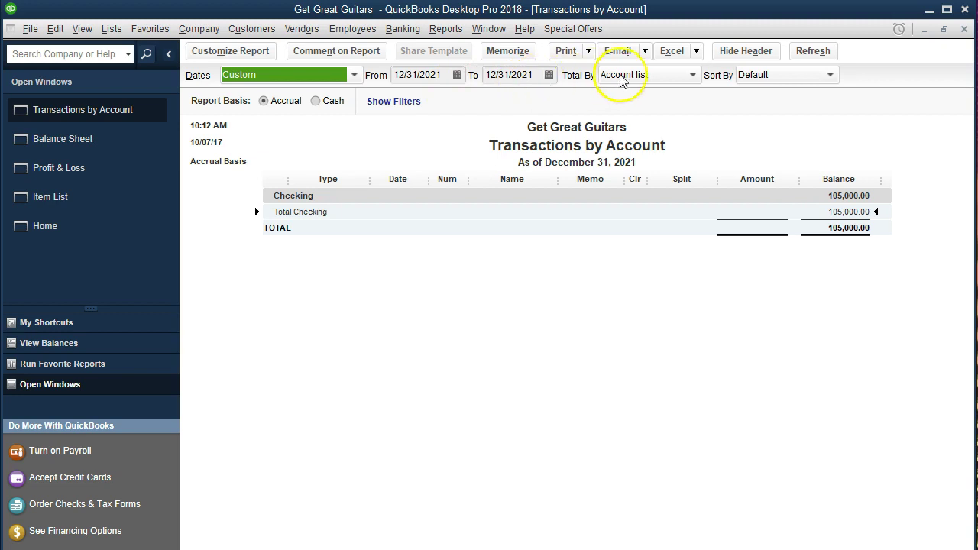
pyautogui.click(965, 30)
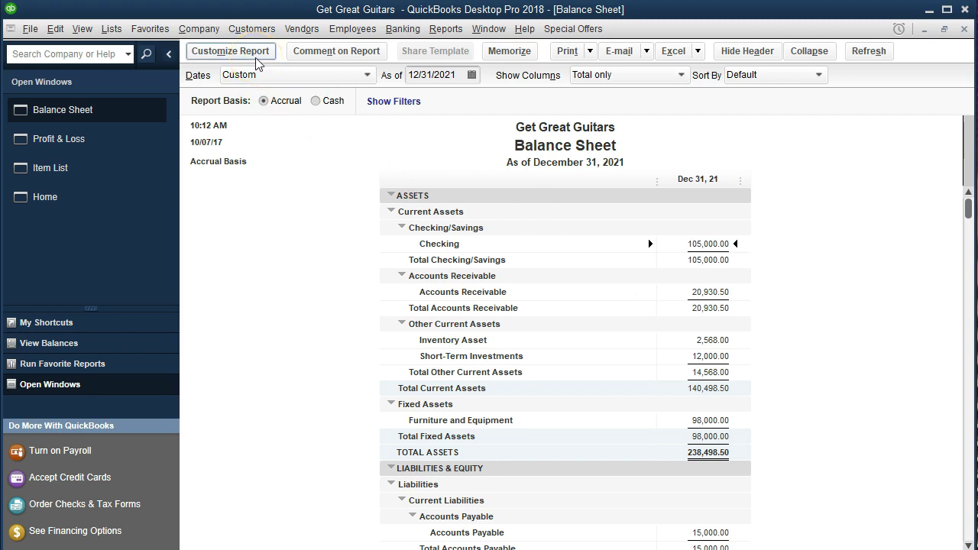
# Step: Set the Balance Sheet's From date to 01/01/2021 through Customize Report
pyautogui.click(257, 58)
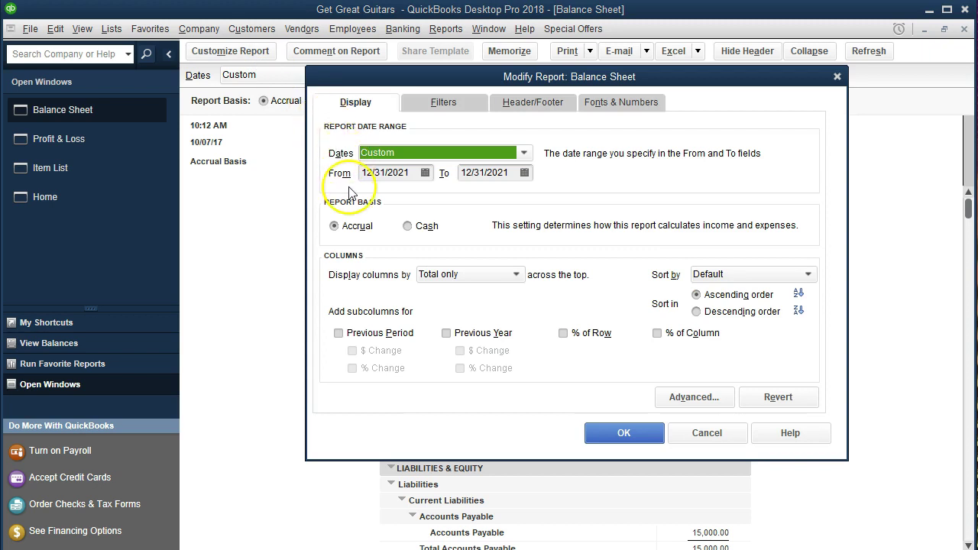
pyautogui.press('Tab')
pyautogui.write('0')
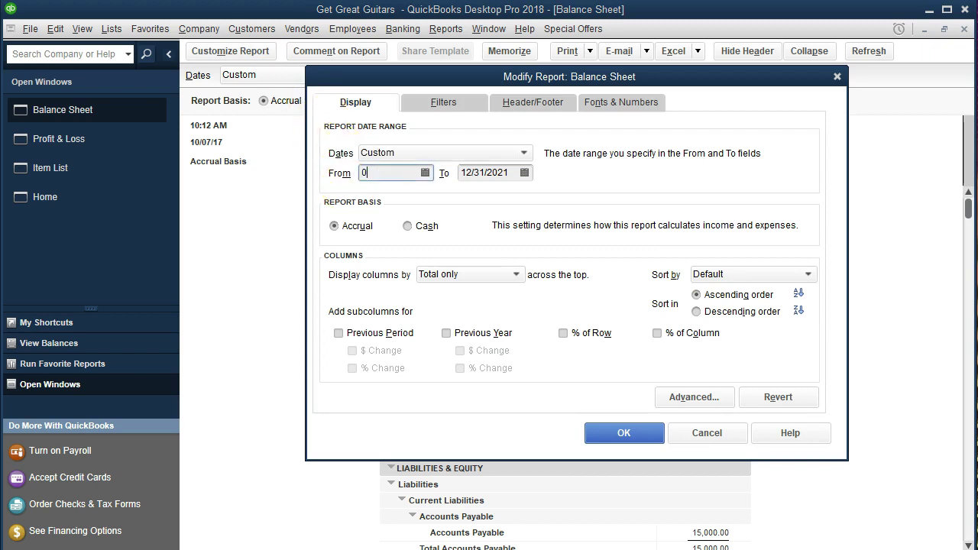
pyautogui.write('1/01/2021')
pyautogui.press('Tab')
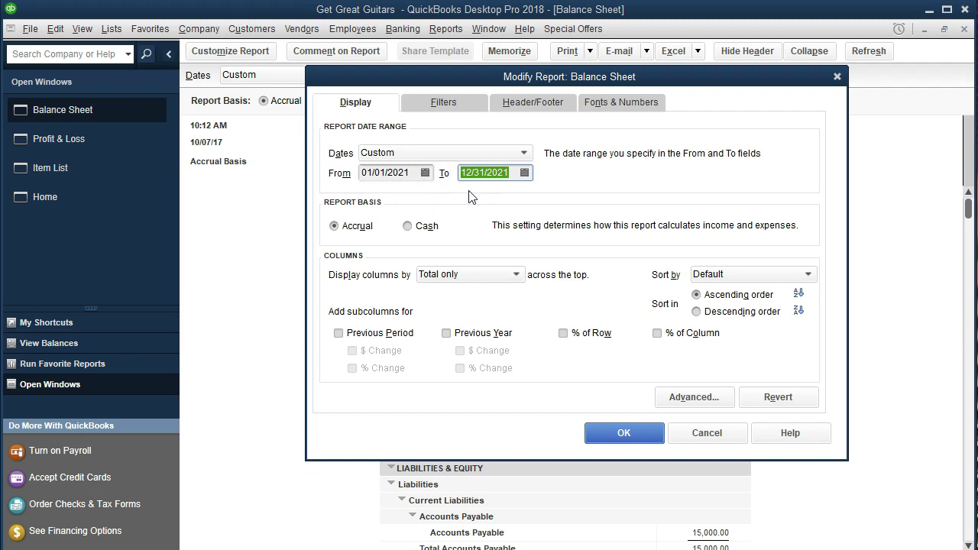
pyautogui.click(616, 433)
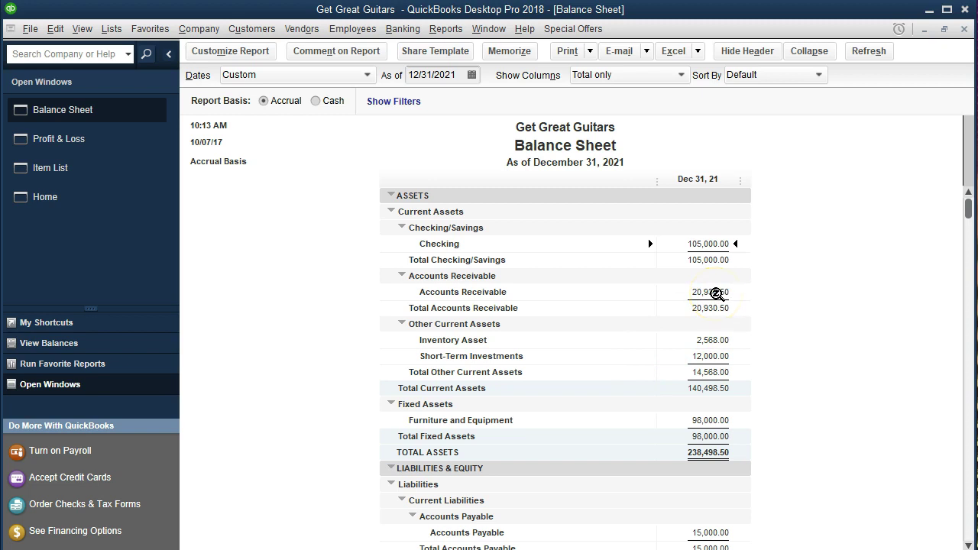
pyautogui.doubleClick(717, 292)
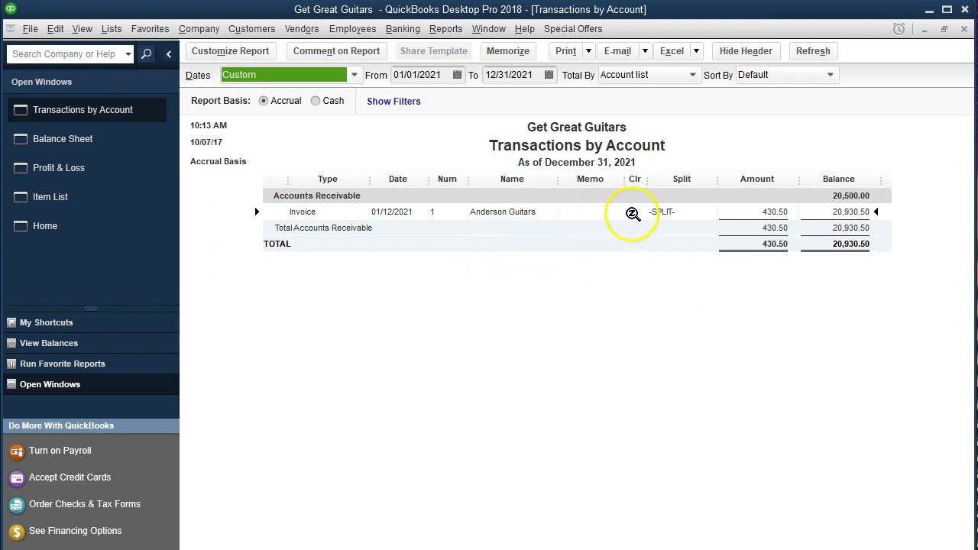
pyautogui.click(760, 214)
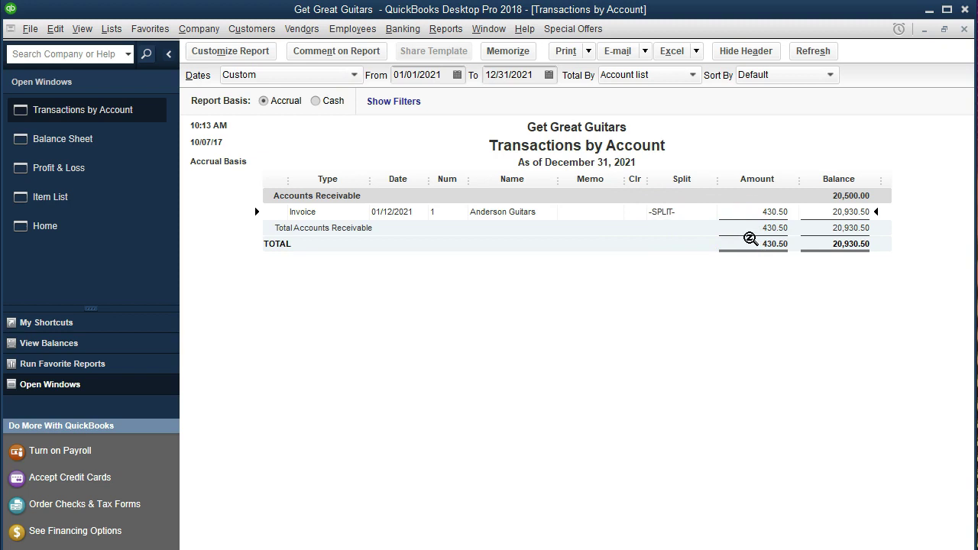
pyautogui.doubleClick(765, 211)
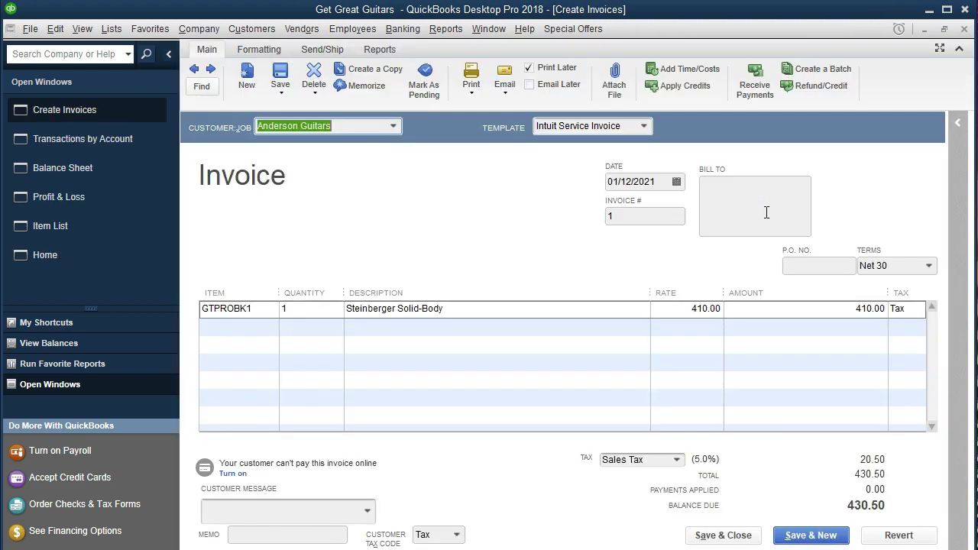
pyautogui.click(964, 29)
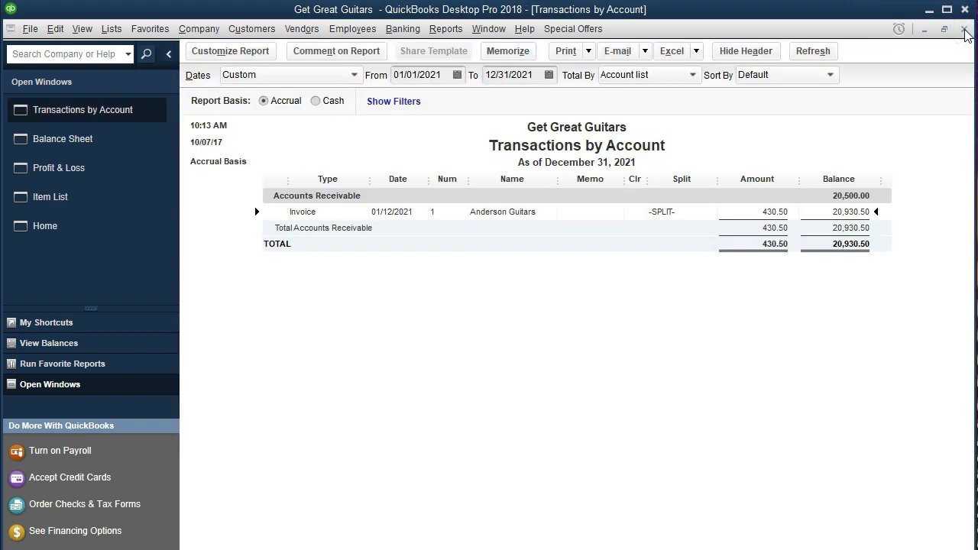
pyautogui.click(964, 29)
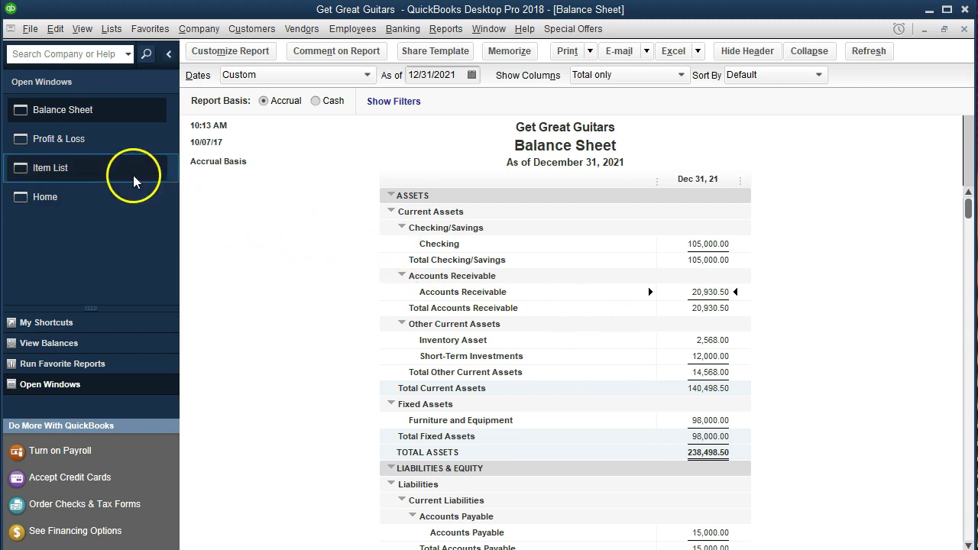
# Step: Trace Profit & Loss Merchandise Sales 410.00 to its invoice, then close the invoice and detail report
pyautogui.click(114, 143)
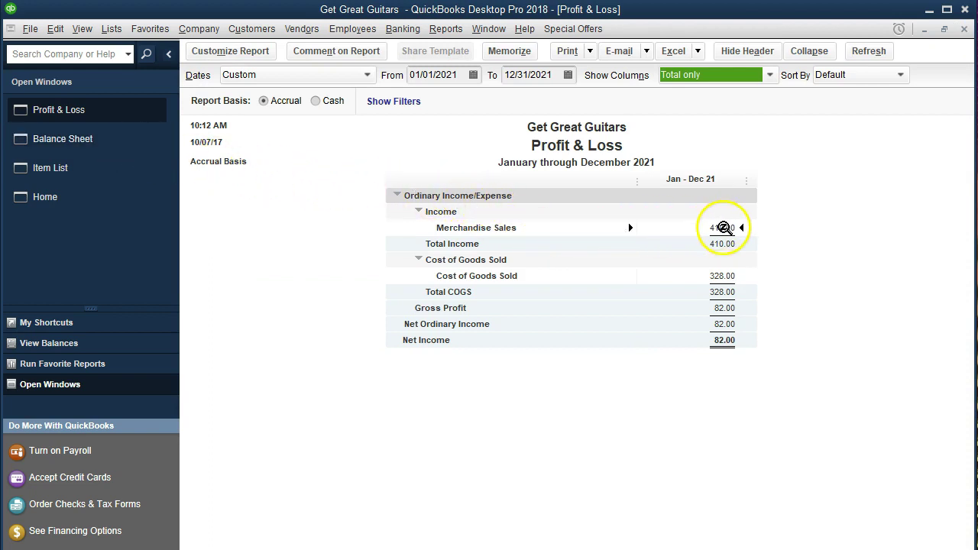
pyautogui.doubleClick(722, 227)
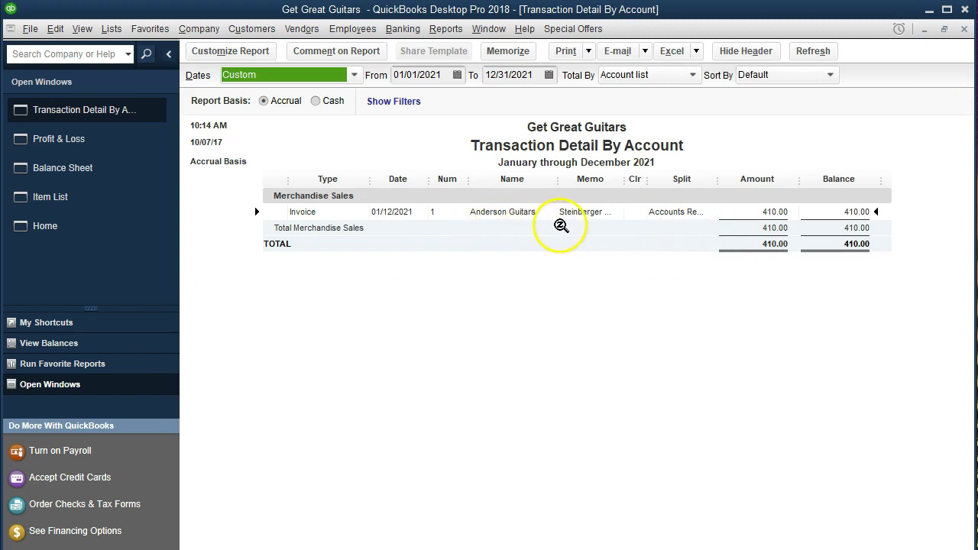
pyautogui.doubleClick(781, 212)
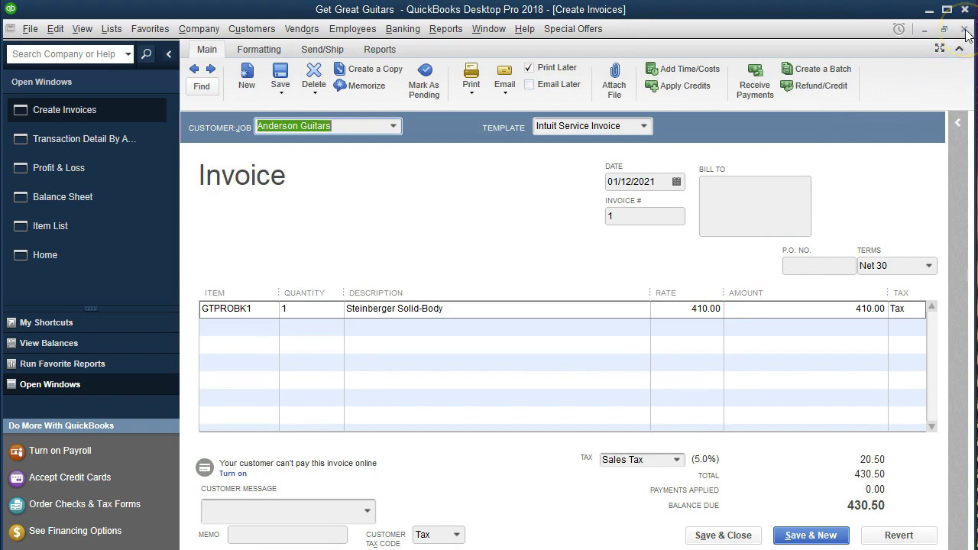
pyautogui.click(964, 29)
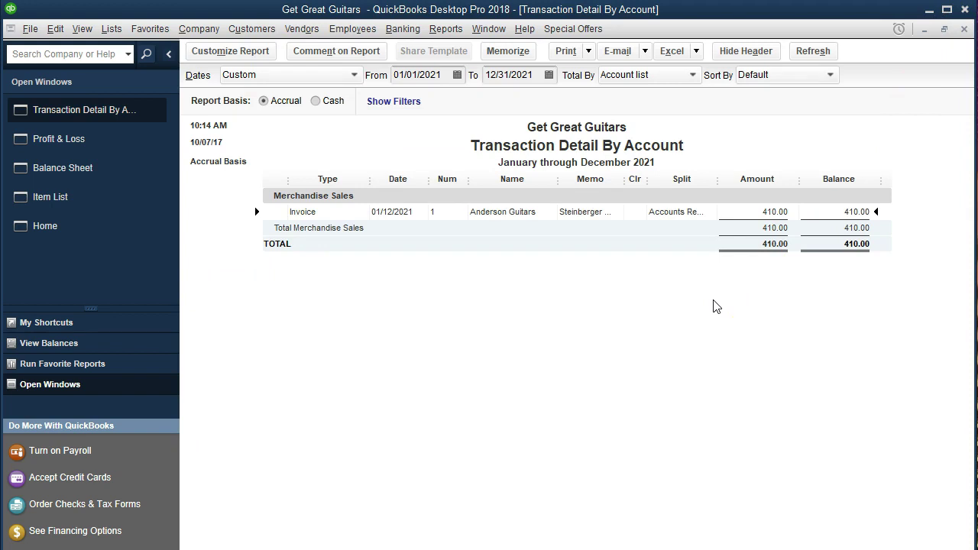
pyautogui.click(964, 29)
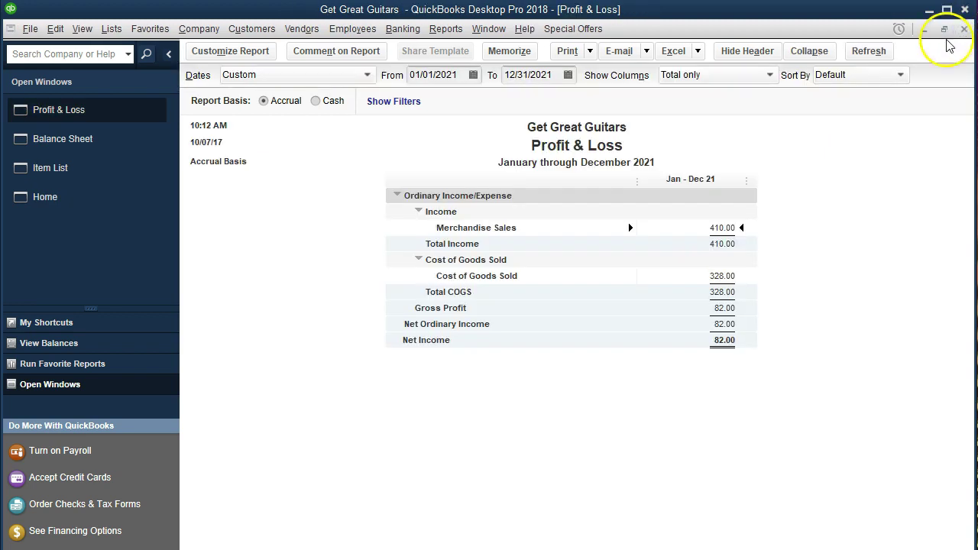
pyautogui.click(122, 147)
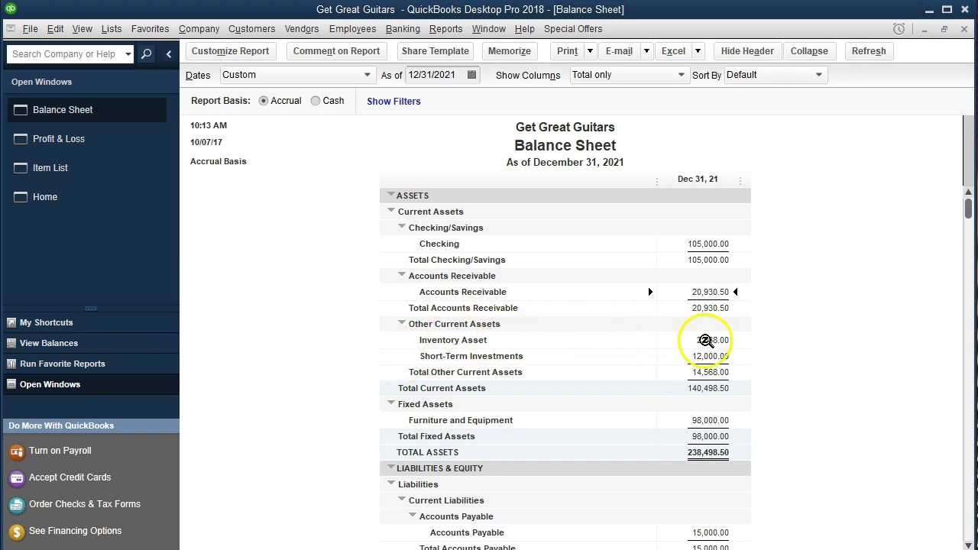
# Step: Trace Inventory Asset 2,568.00 to Anderson Guitars invoice 1, then close both windows
pyautogui.doubleClick(704, 340)
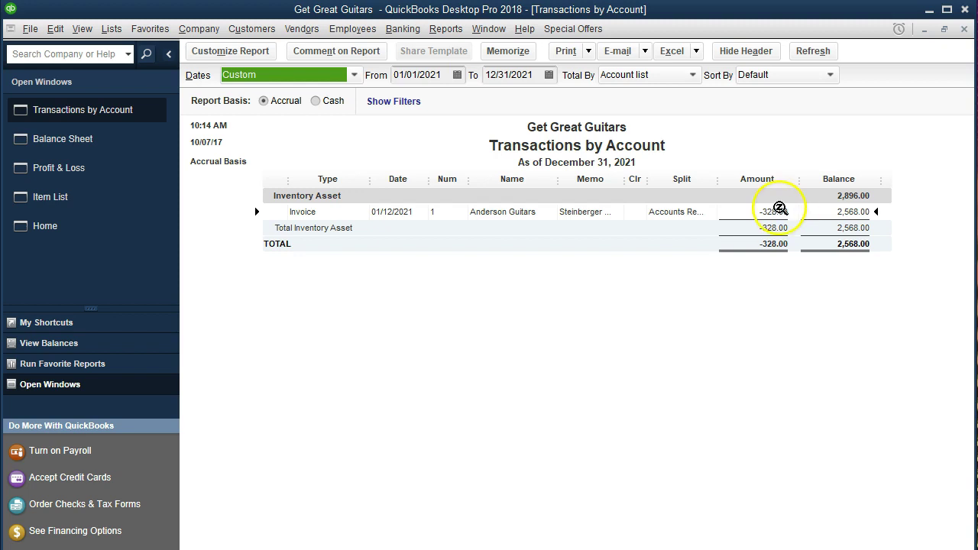
pyautogui.doubleClick(779, 211)
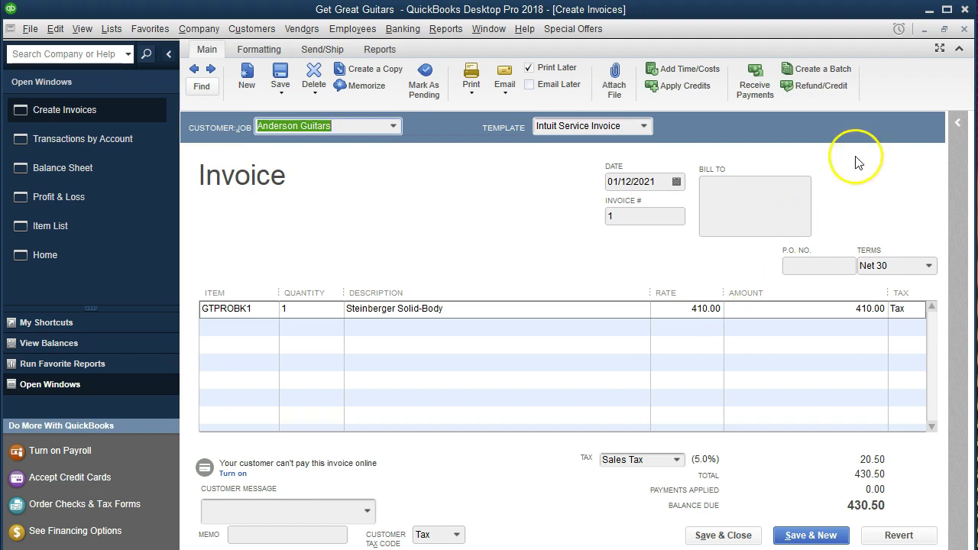
pyautogui.click(964, 29)
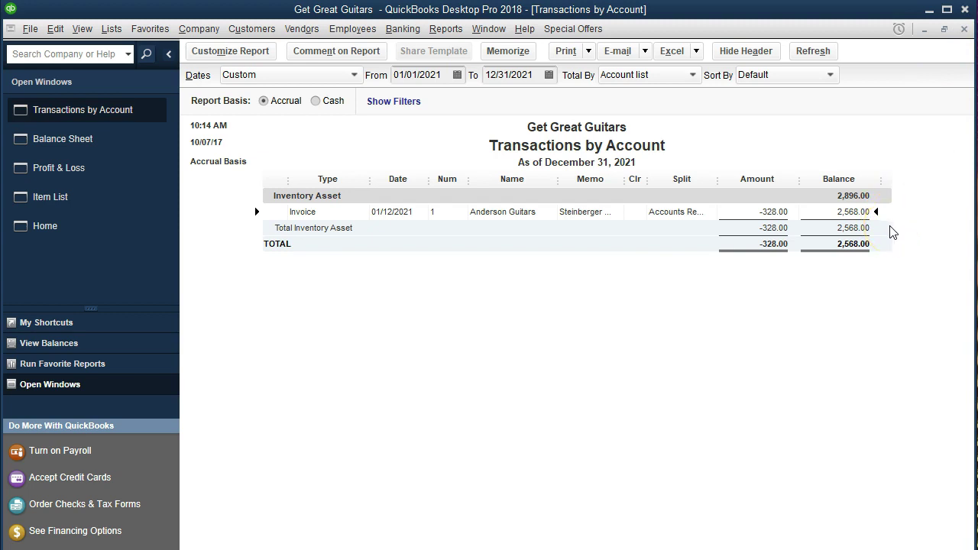
pyautogui.click(964, 29)
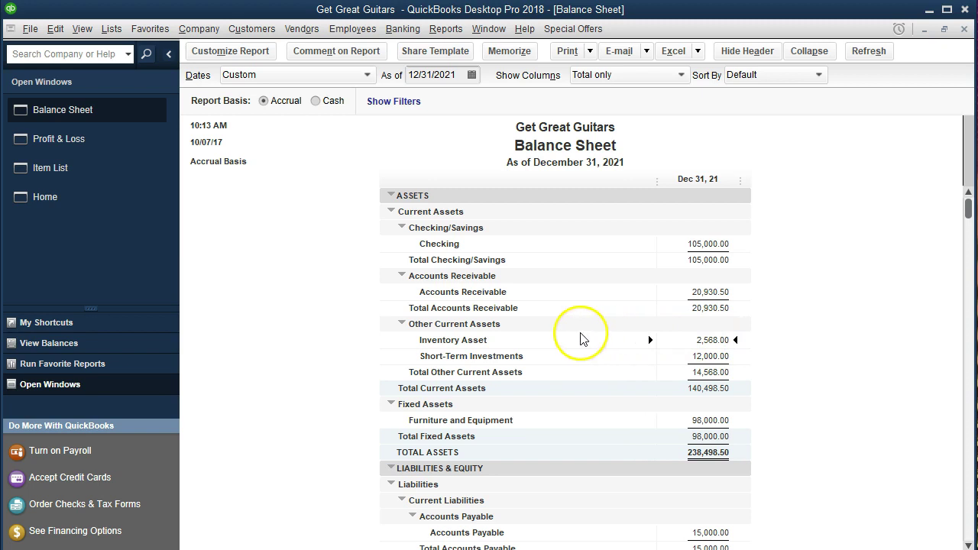
pyautogui.click(118, 155)
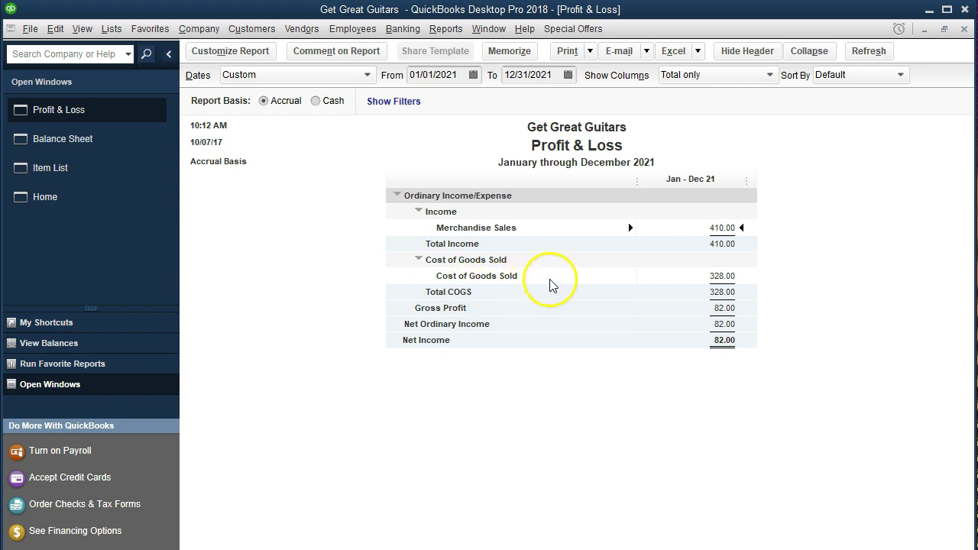
# Step: Trace Cost of Goods Sold 328.00 to Anderson Guitars invoice 1, then close both windows
pyautogui.doubleClick(716, 275)
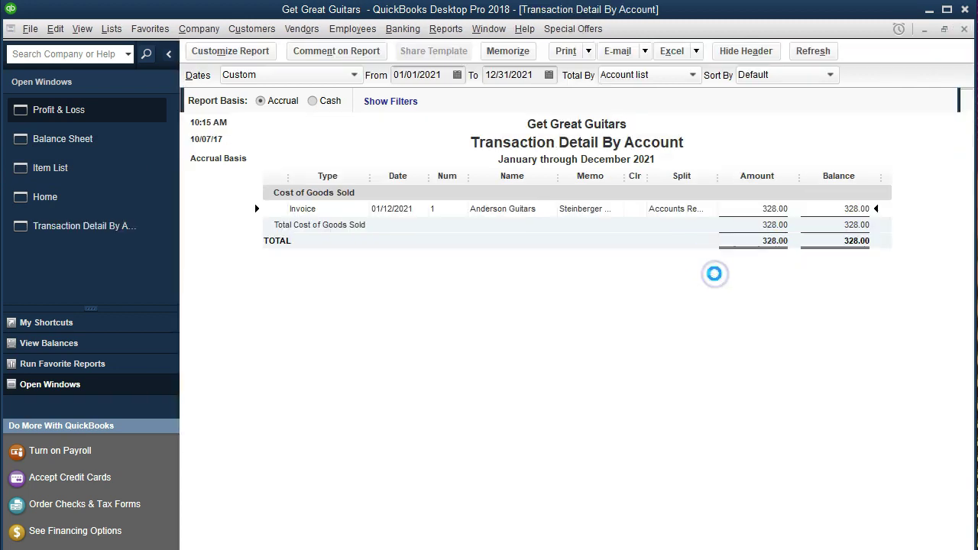
pyautogui.doubleClick(779, 213)
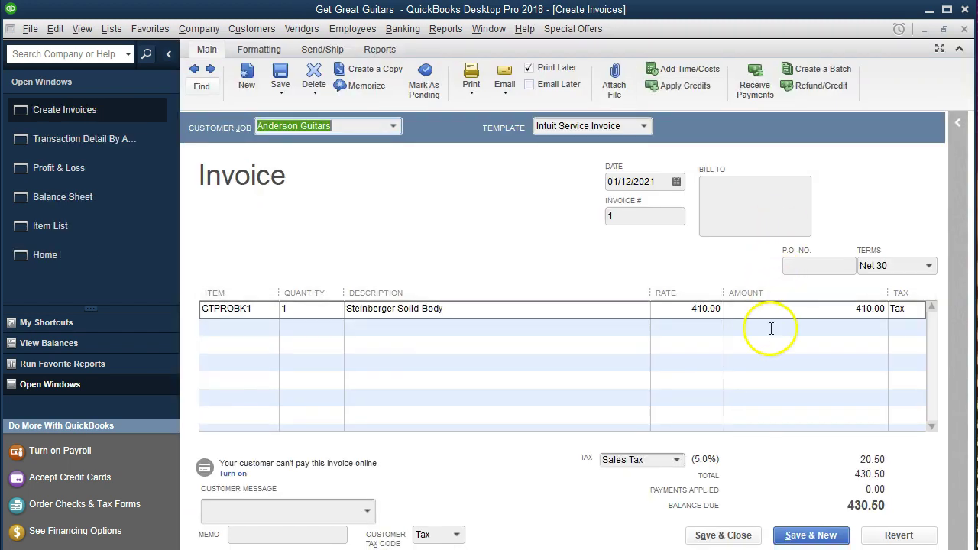
pyautogui.click(963, 29)
pyautogui.click(964, 31)
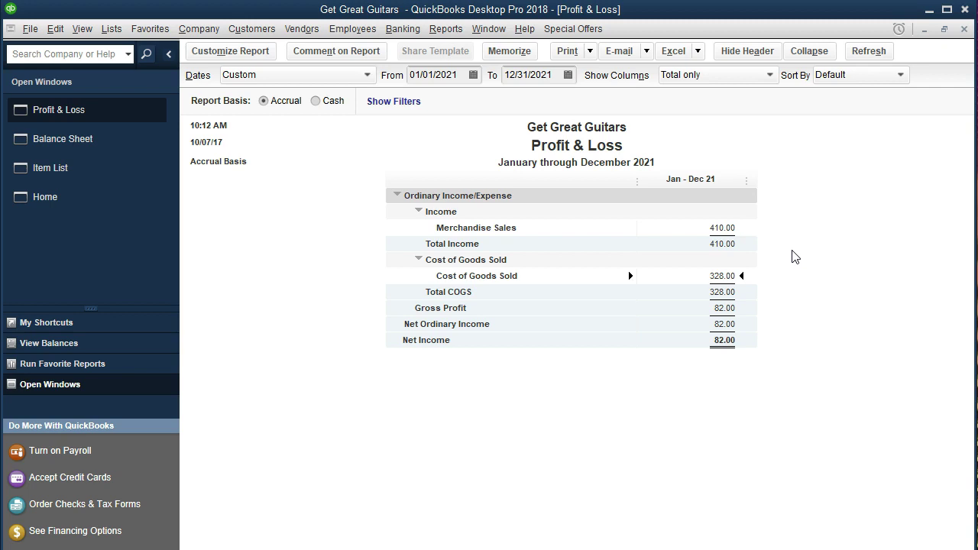
pyautogui.click(785, 274)
# Step: Highlight Merchandise Sales 410.00, Cost of Goods Sold 328.00 and Net Income 82.00, then return to the Balance Sheet
pyautogui.click(718, 228)
pyautogui.click(726, 275)
pyautogui.click(724, 340)
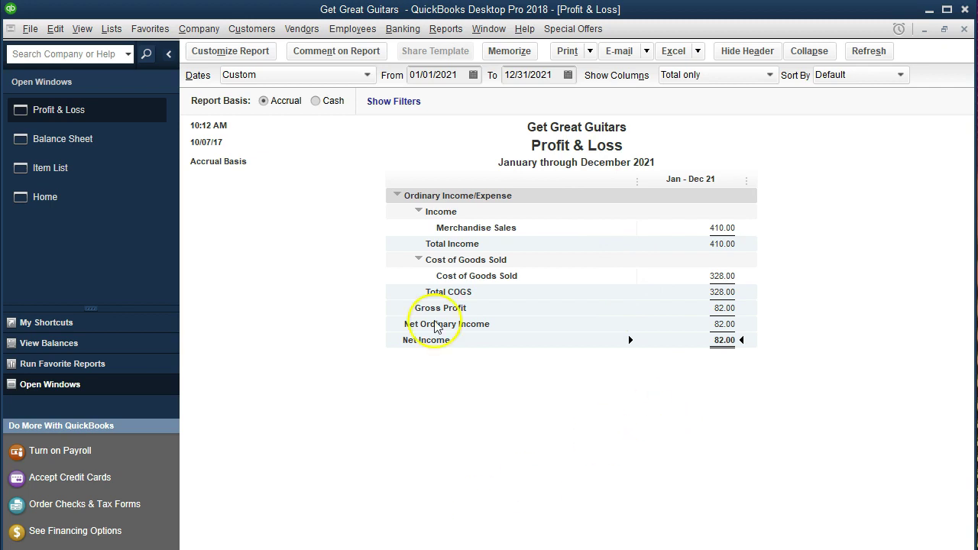
pyautogui.click(126, 152)
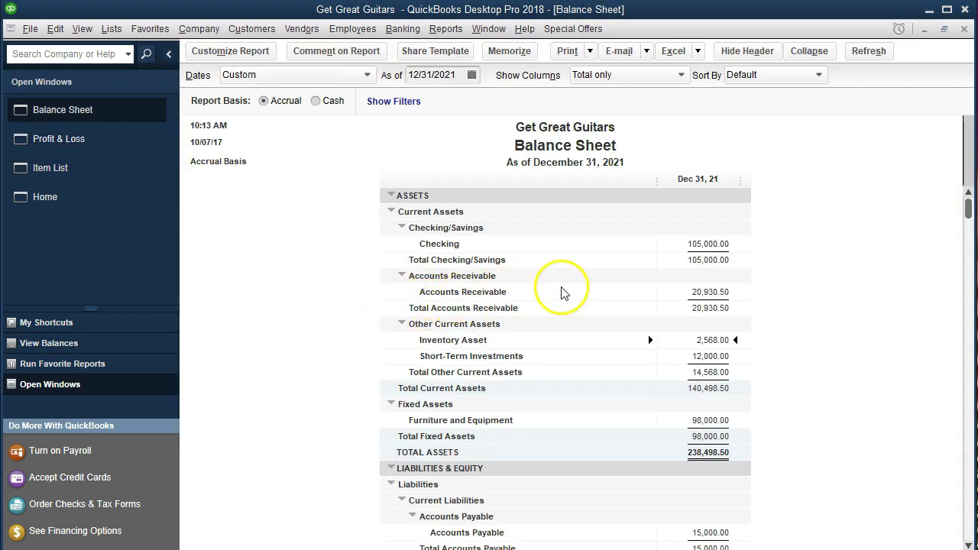
# Step: Drill into Accounts Receivable 20,930.50 to show the 01/12/2021 Anderson Guitars 430.50 invoice
pyautogui.click(703, 290)
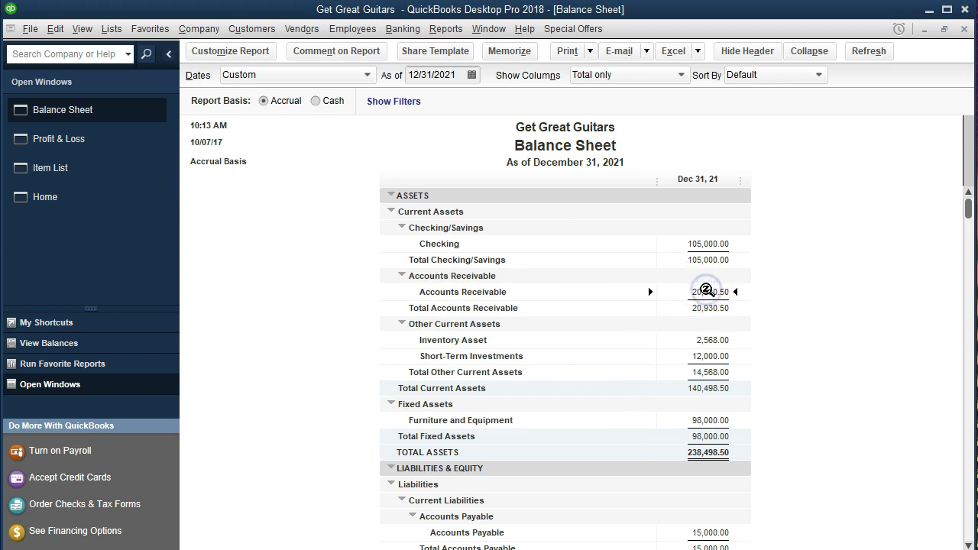
pyautogui.doubleClick(706, 289)
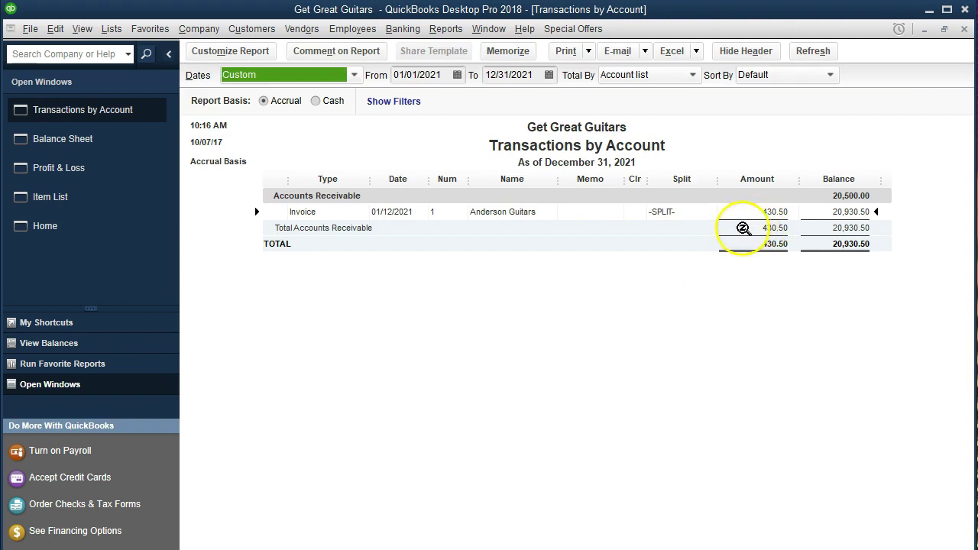
pyautogui.click(455, 32)
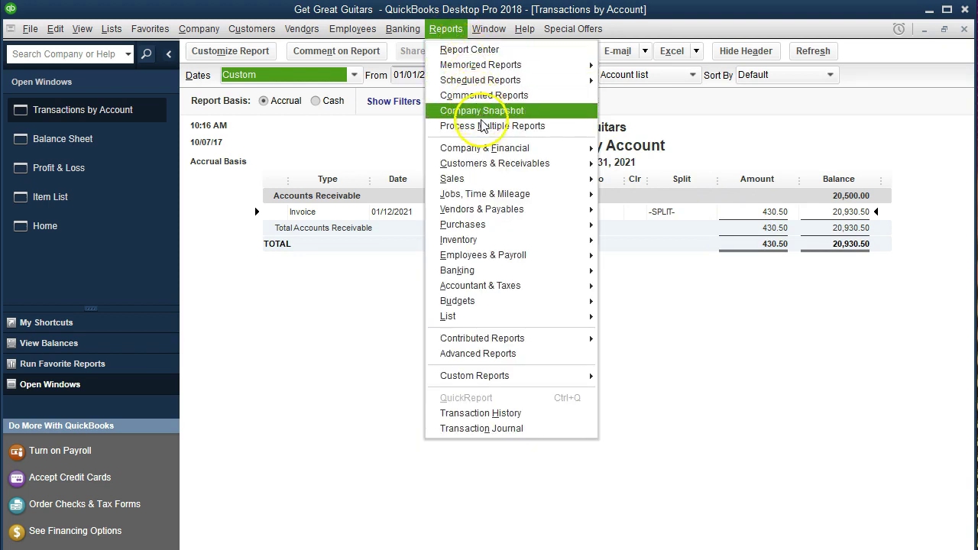
pyautogui.moveTo(548, 164)
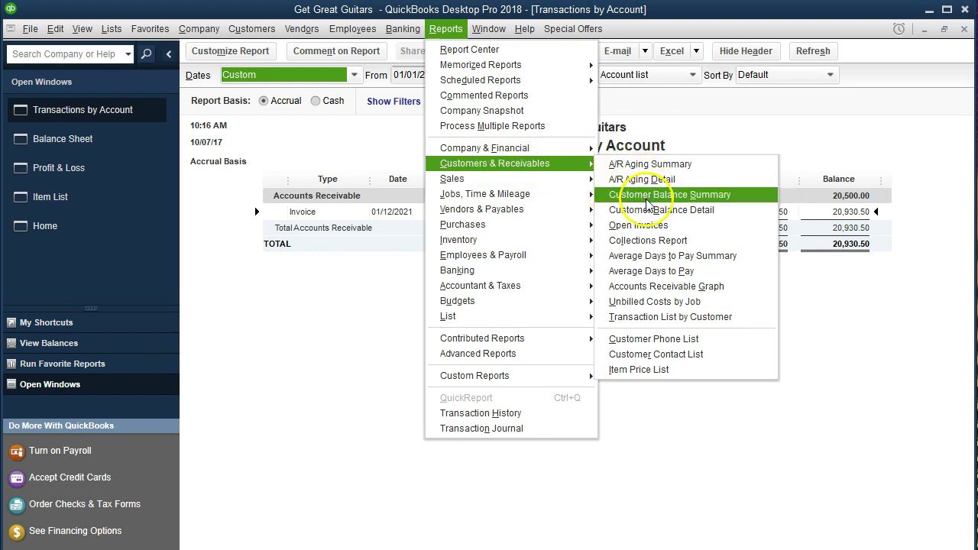
# Step: Open Customer Balance Detail and point out the Anderson Guitars 5,000.00 invoice
pyautogui.click(733, 220)
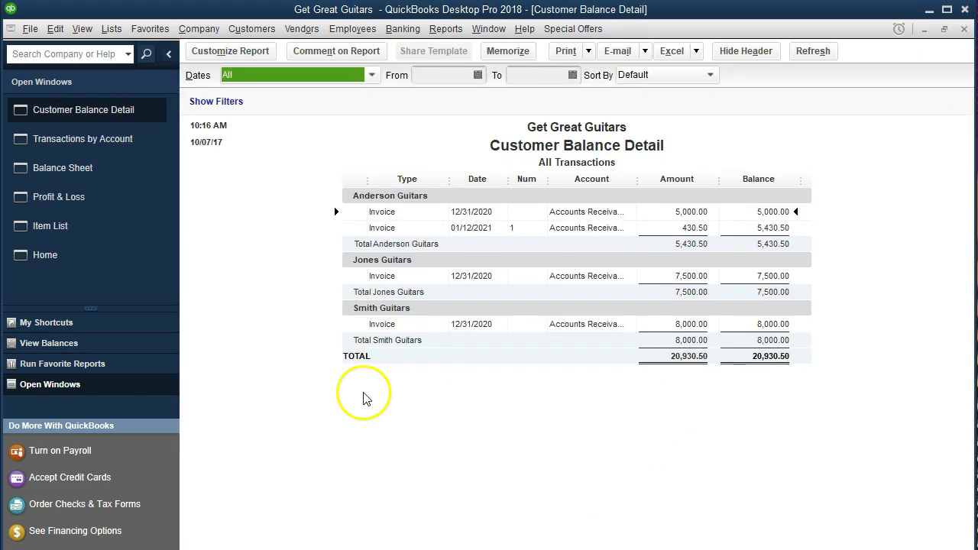
pyautogui.click(704, 210)
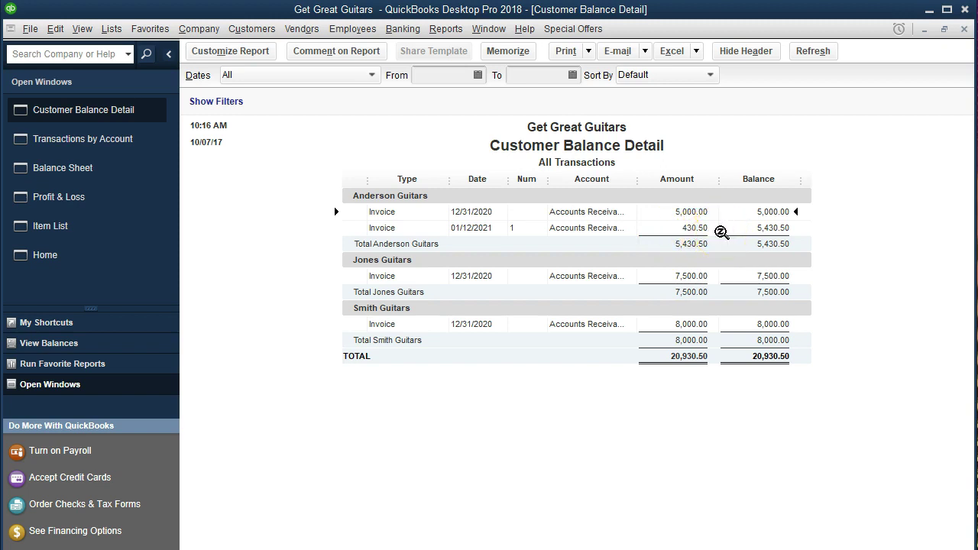
# Step: Inspect the 01/12/2021 Anderson Guitars invoice, close it, and return to the Home page
pyautogui.doubleClick(704, 228)
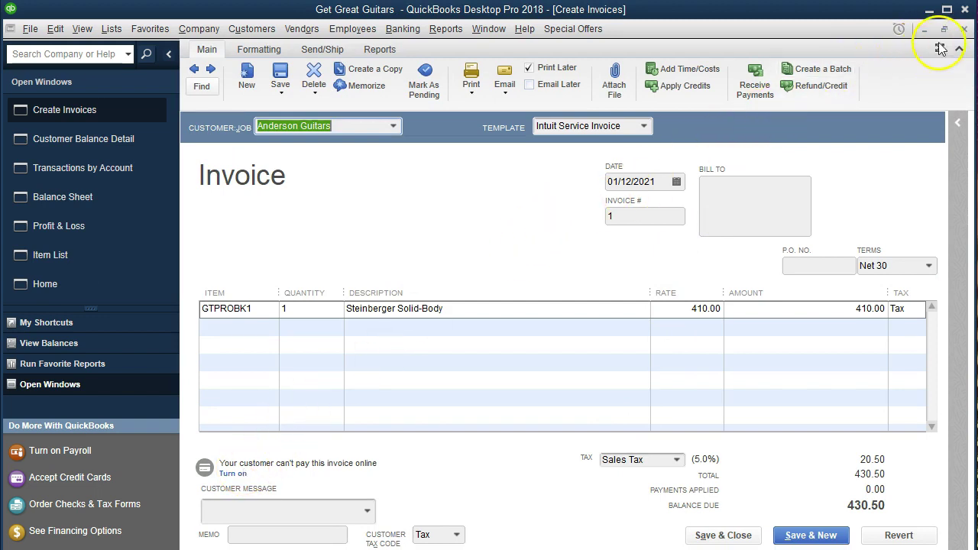
pyautogui.click(964, 29)
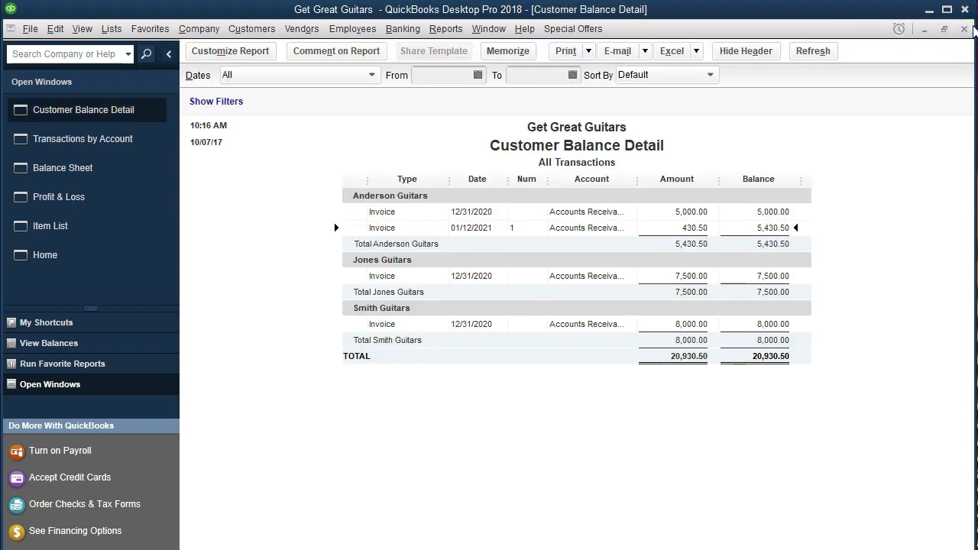
pyautogui.click(78, 260)
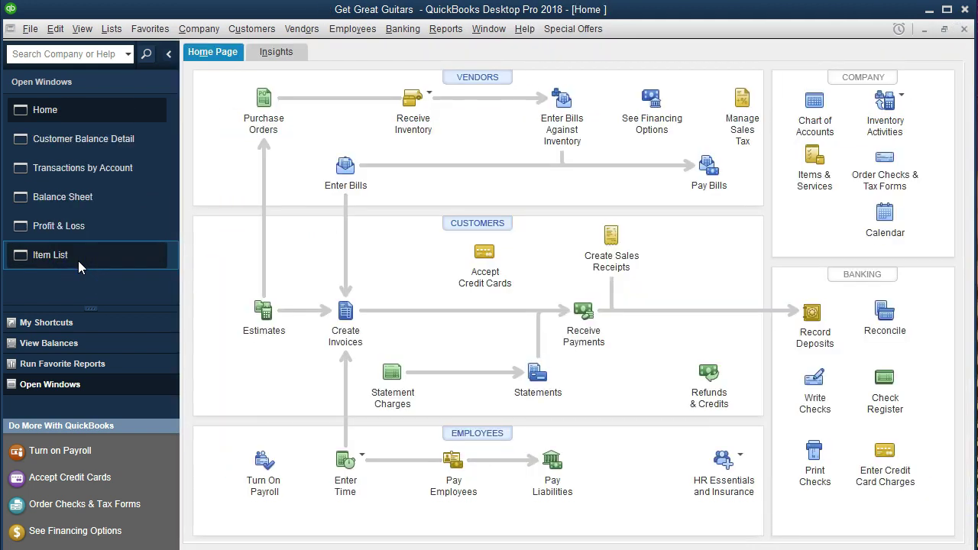
# Step: Start a new invoice and choose Jones Guitars as the customer
pyautogui.click(351, 328)
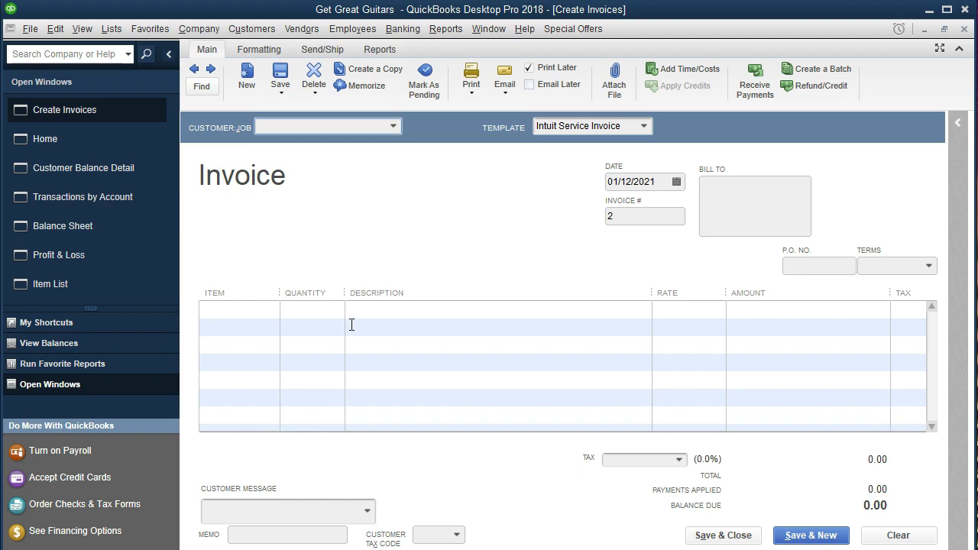
pyautogui.write('Jo')
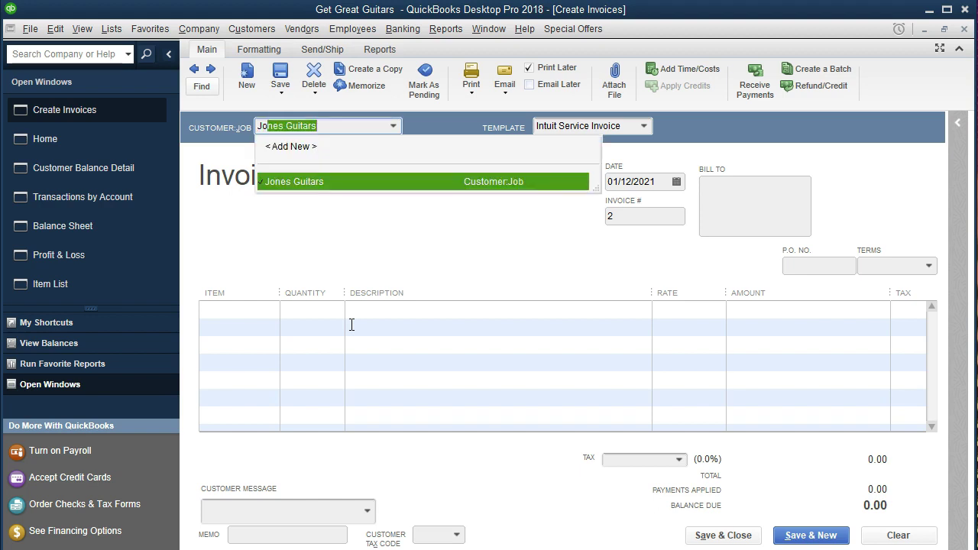
pyautogui.press('BackSpace')
pyautogui.press('BackSpace')
pyautogui.press('BackSpace')
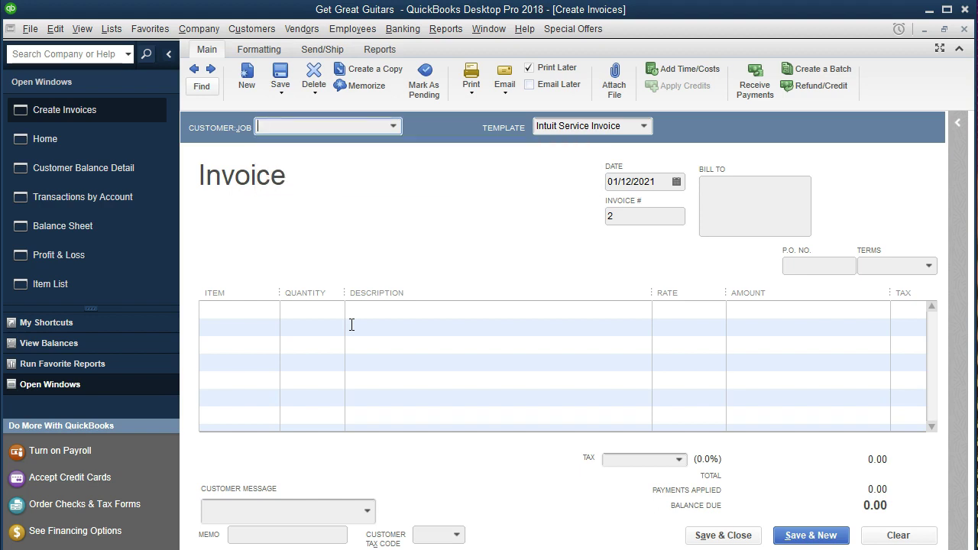
pyautogui.click(393, 127)
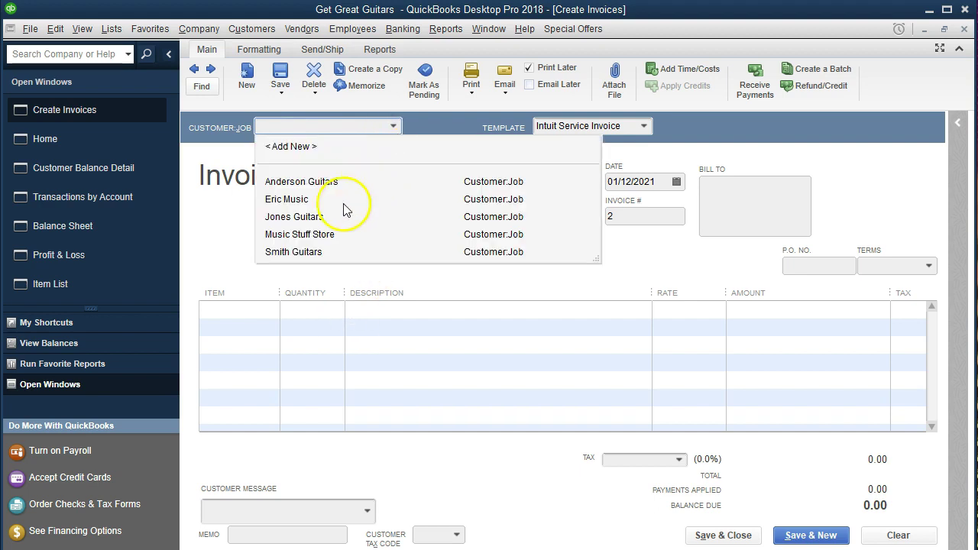
pyautogui.click(289, 218)
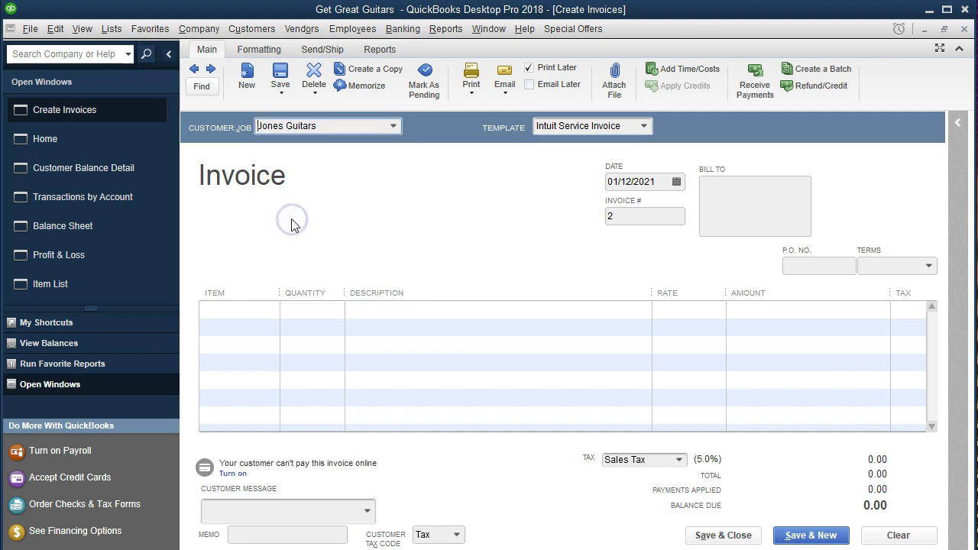
# Step: Move past the template, invoice number, Bill To and P.O. No. fields and set Terms to Net 30
pyautogui.press('Tab')
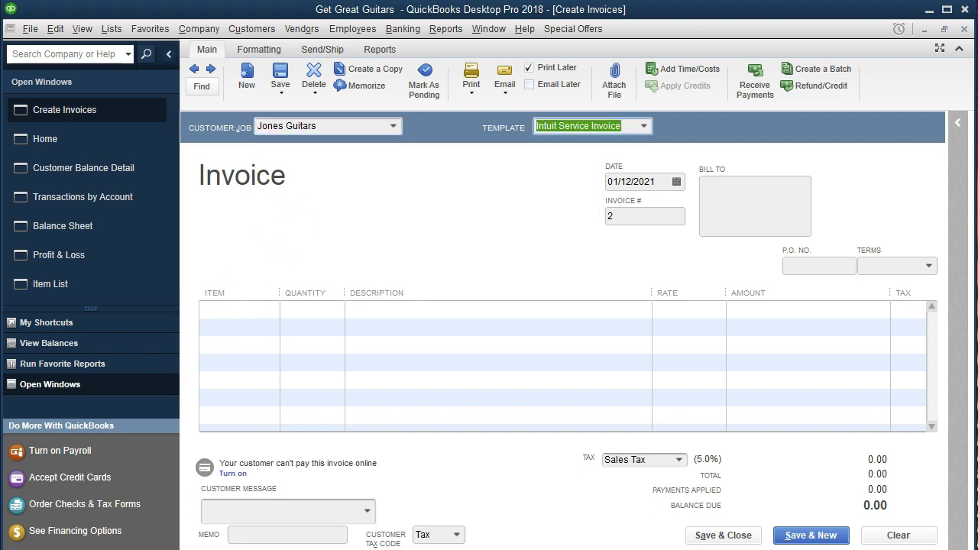
pyautogui.hotkey('shift', 'Tab')
pyautogui.press('Tab')
pyautogui.press('Tab')
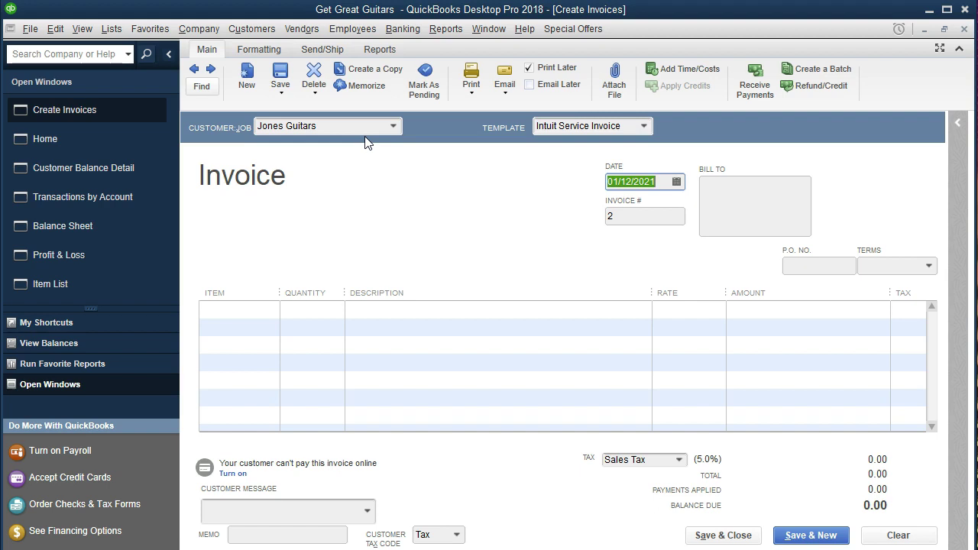
pyautogui.press('Tab')
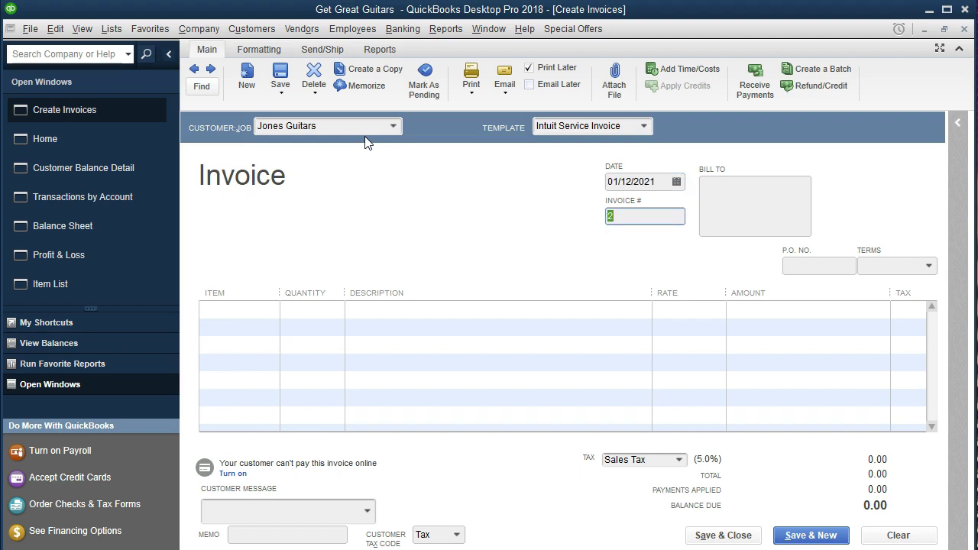
pyautogui.press('Tab')
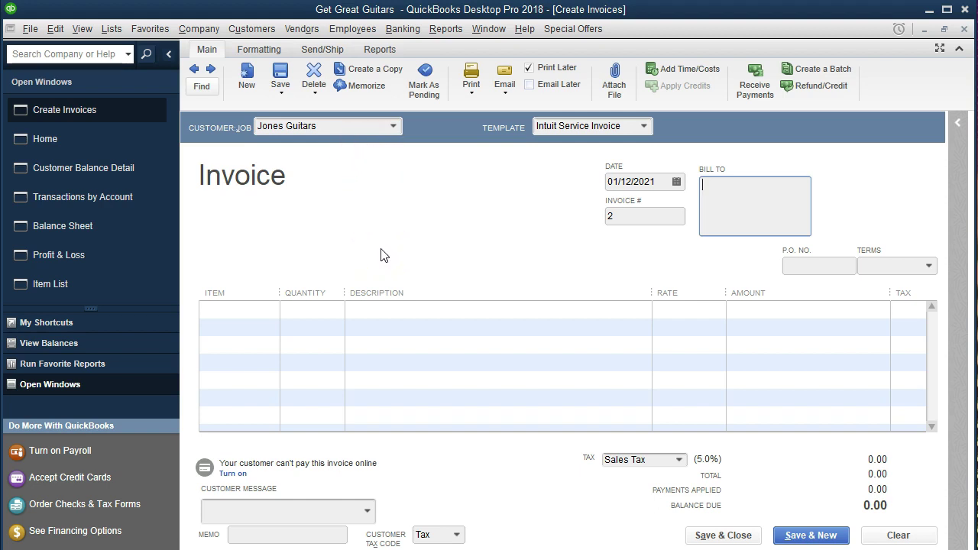
pyautogui.press('Tab')
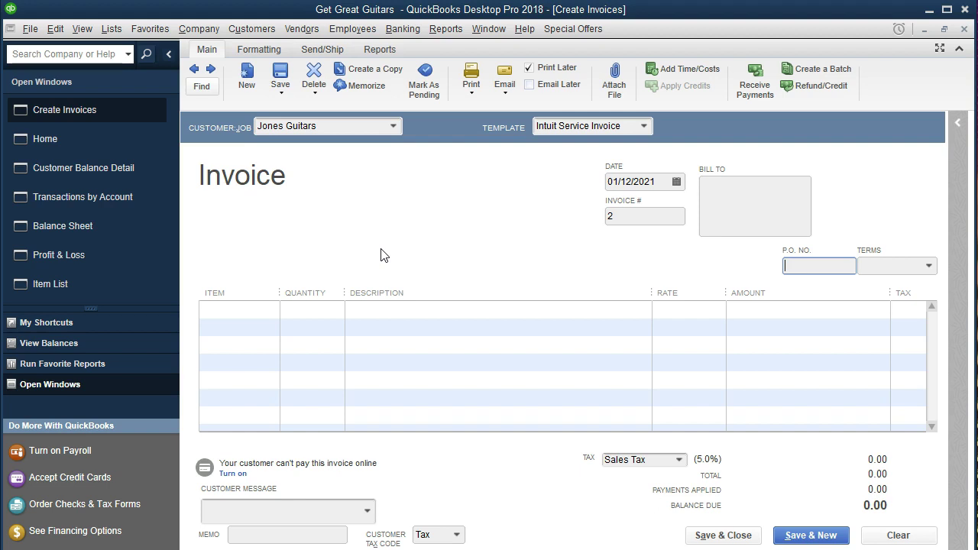
pyautogui.press('Tab')
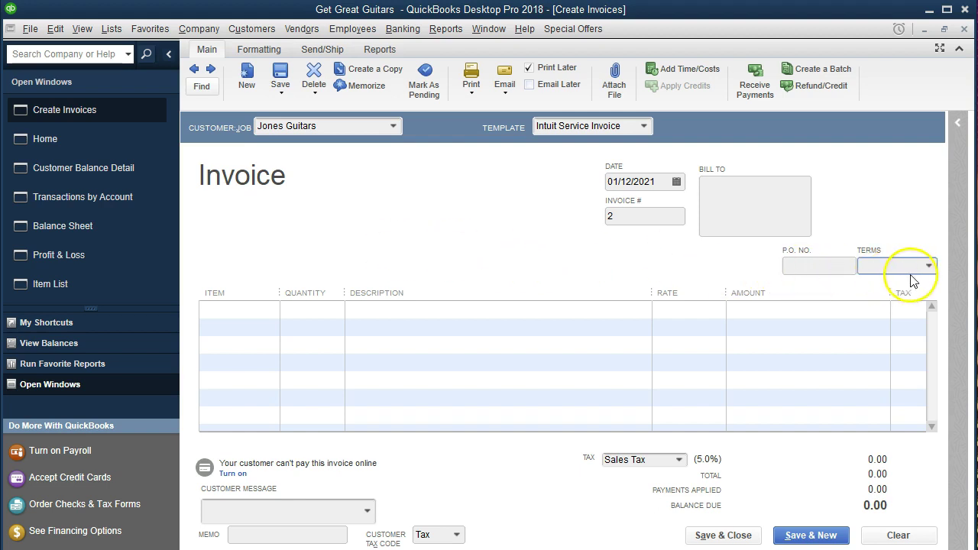
pyautogui.click(930, 270)
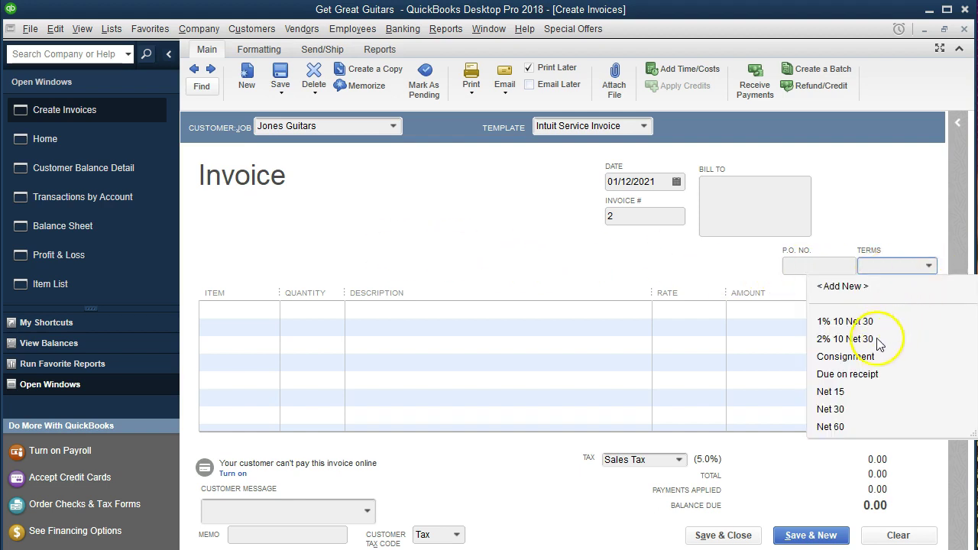
pyautogui.click(826, 410)
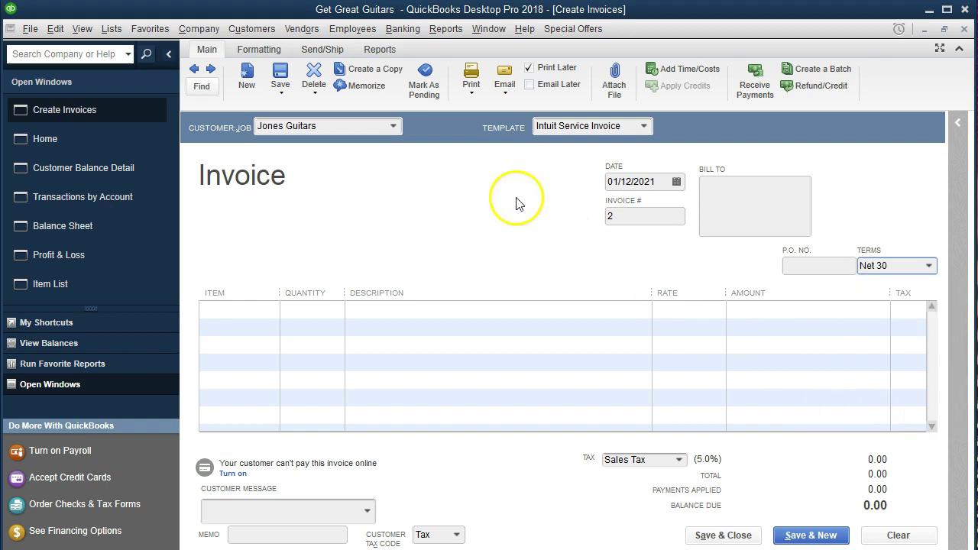
# Step: Add a GUSAM2 Gibson USA line with quantity 1 at 380.00, totaling 399.00 with tax
pyautogui.press('Tab')
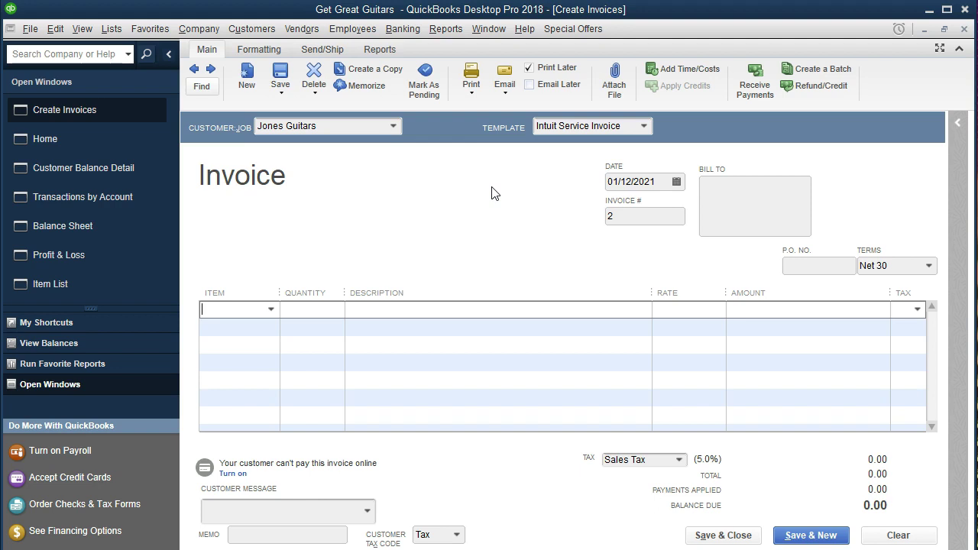
pyautogui.click(490, 196)
pyautogui.write('GUSAM2')
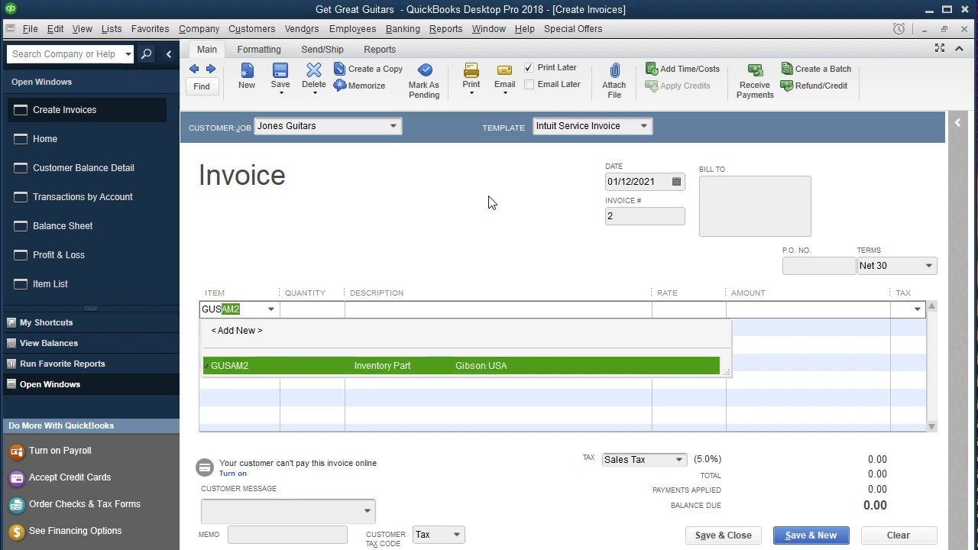
pyautogui.press('Tab')
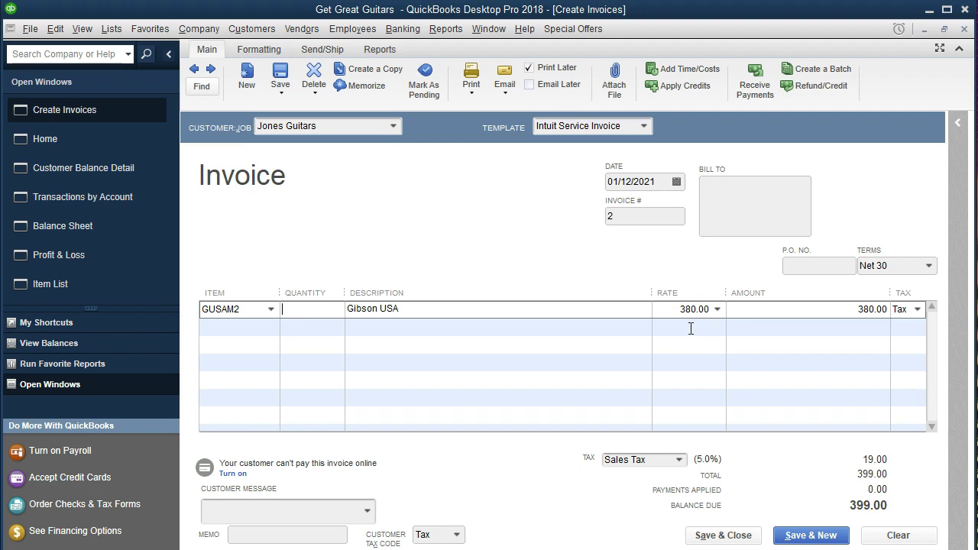
pyautogui.click(318, 310)
pyautogui.write('1')
pyautogui.press('Tab')
pyautogui.press('Tab')
pyautogui.press('Tab')
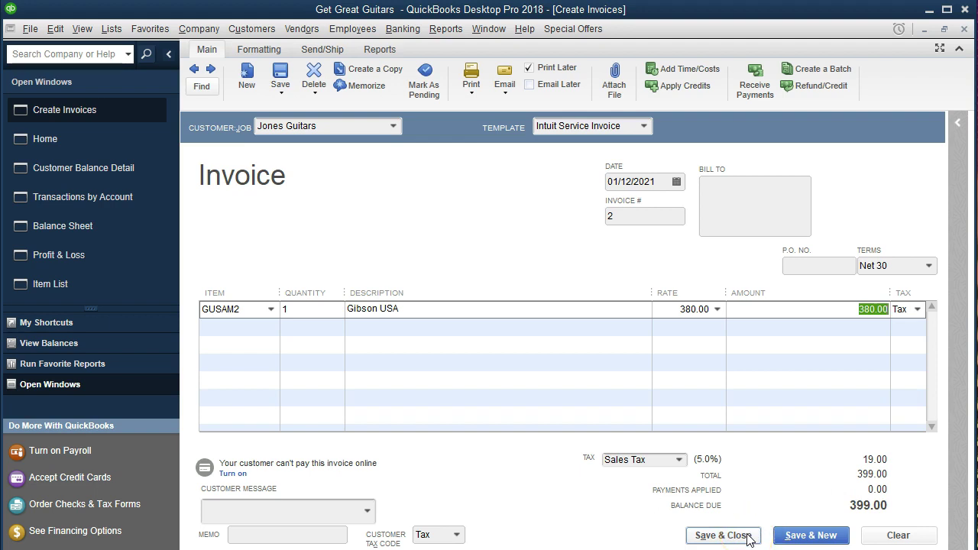
pyautogui.click(722, 535)
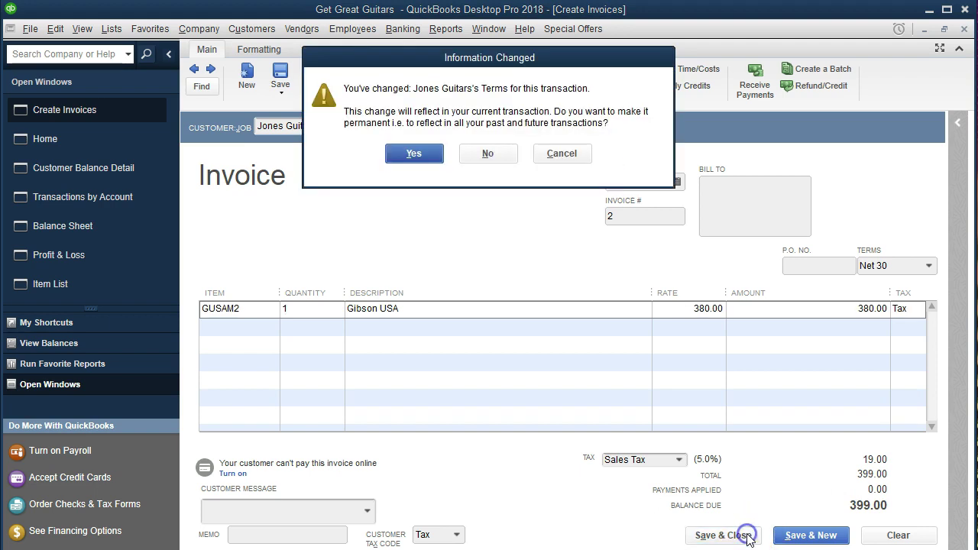
# Step: Save the invoice with Print Later unchecked, making Net 30 Jones Guitars' permanent terms
pyautogui.click(569, 159)
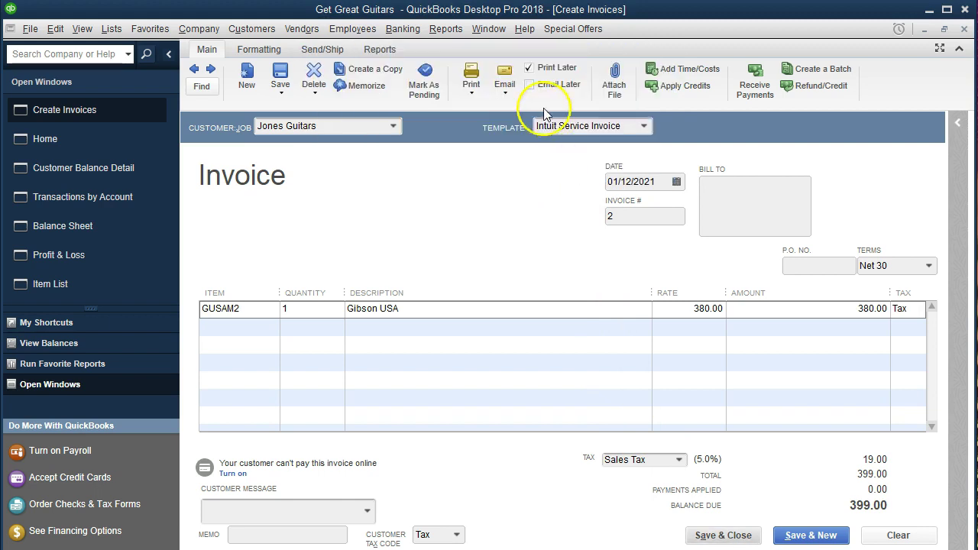
pyautogui.click(530, 68)
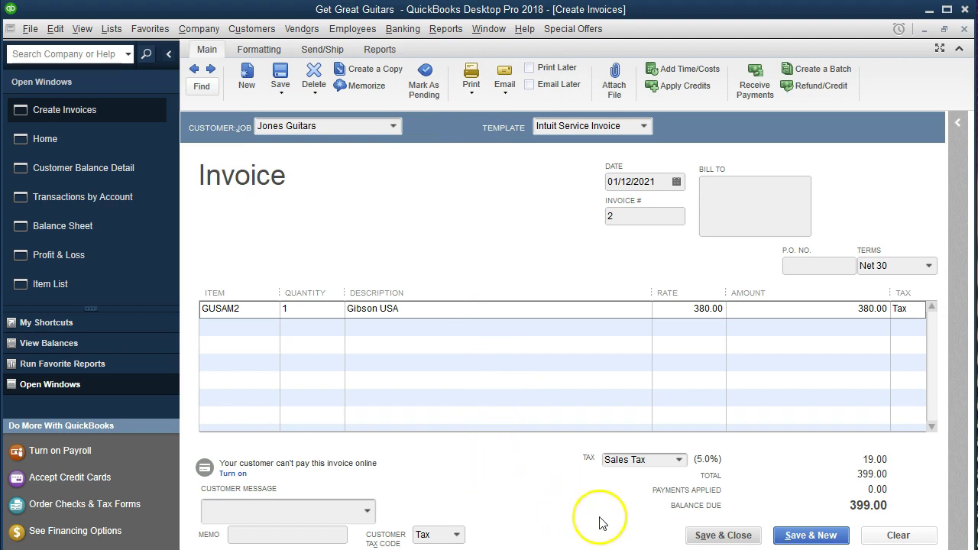
pyautogui.click(705, 536)
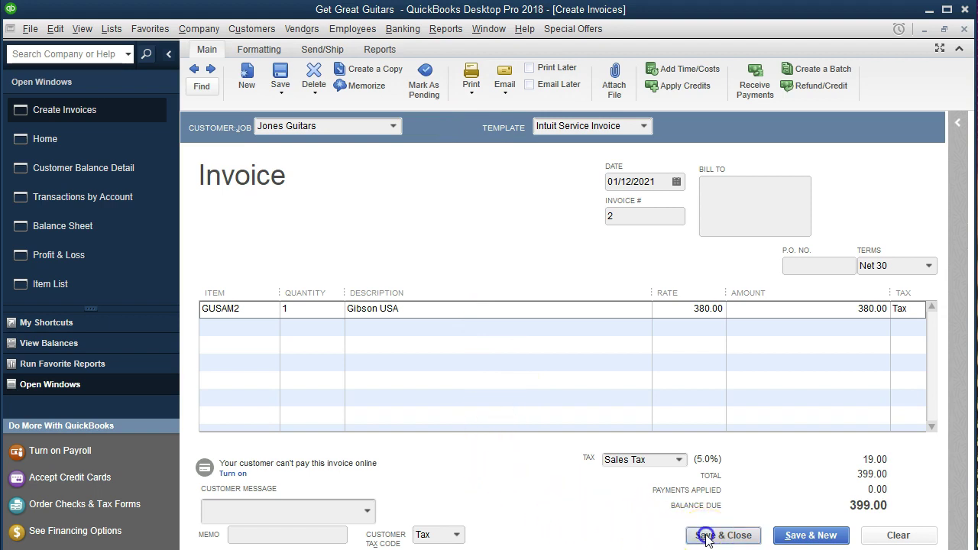
pyautogui.click(414, 156)
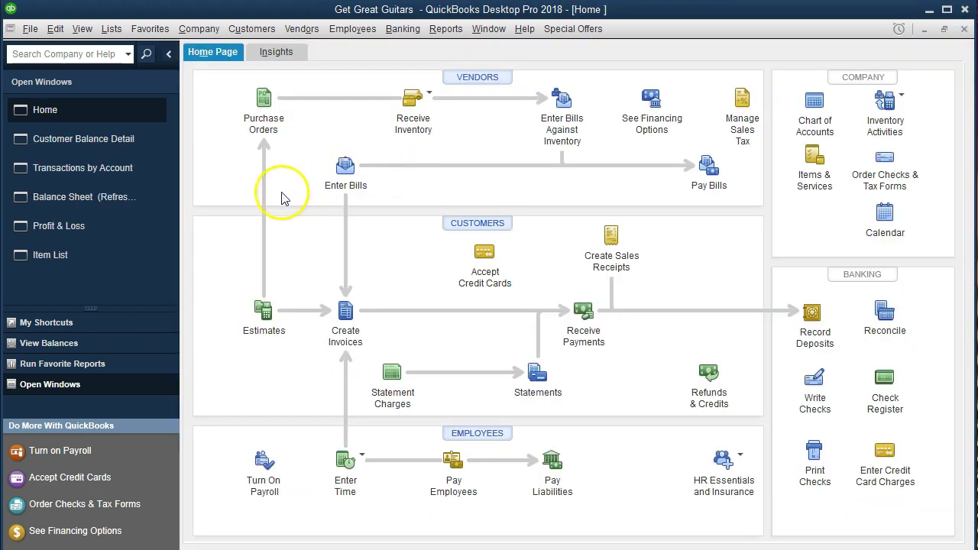
pyautogui.click(111, 197)
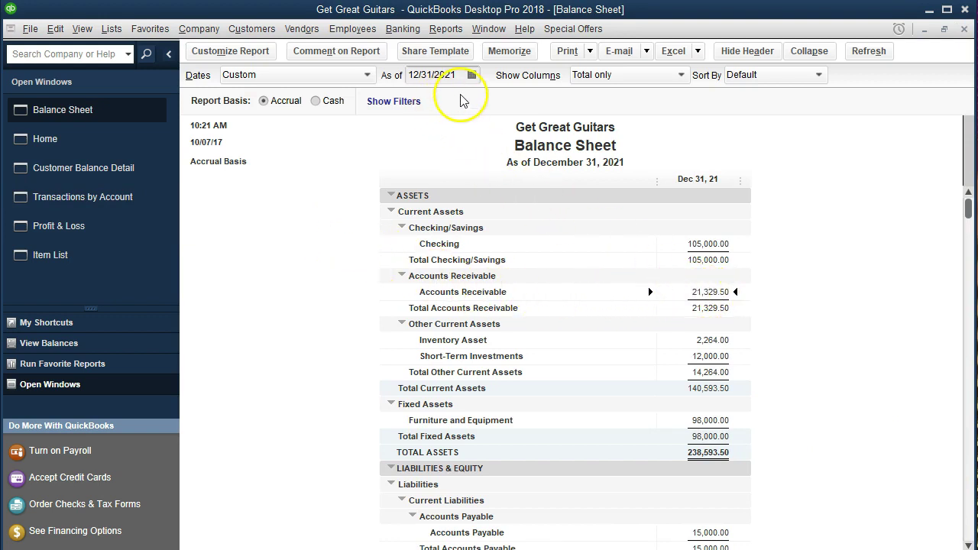
# Step: QuickZoom the Balance Sheet's Accounts Receivable and Inventory Asset to find the Jones Guitars invoice
pyautogui.doubleClick(705, 293)
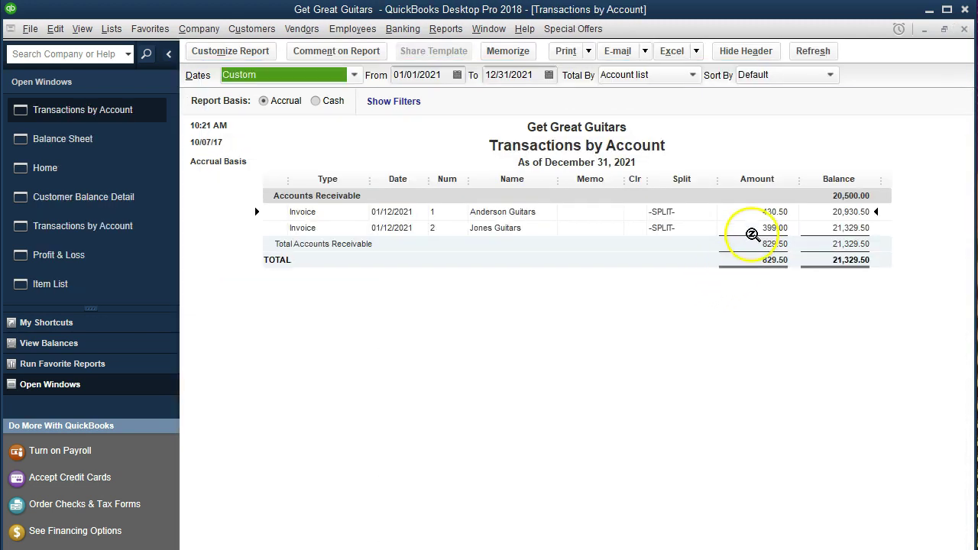
pyautogui.click(762, 231)
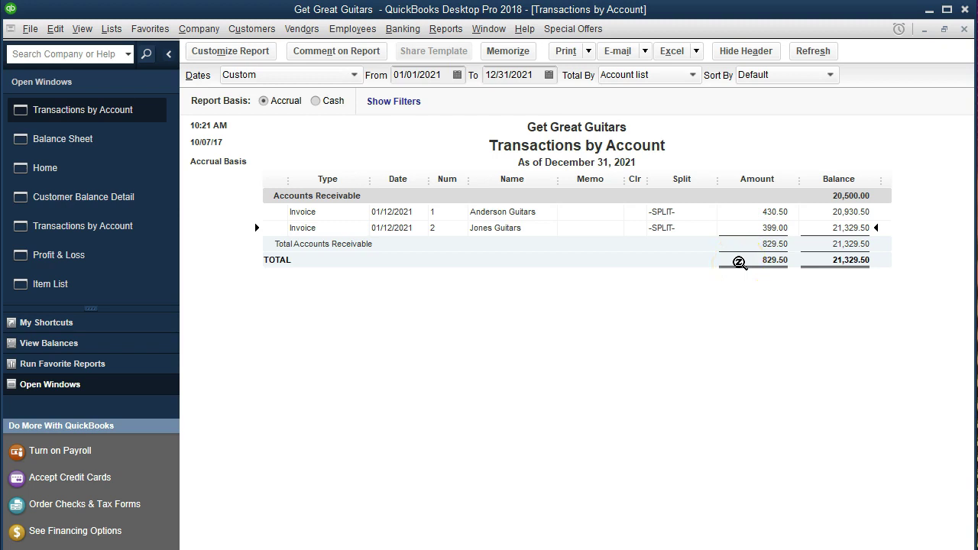
pyautogui.click(964, 30)
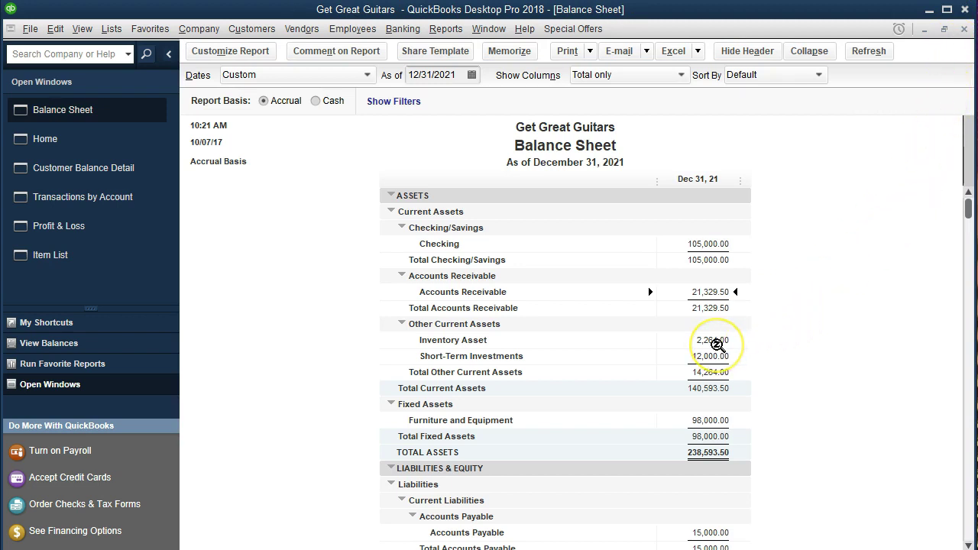
pyautogui.doubleClick(716, 345)
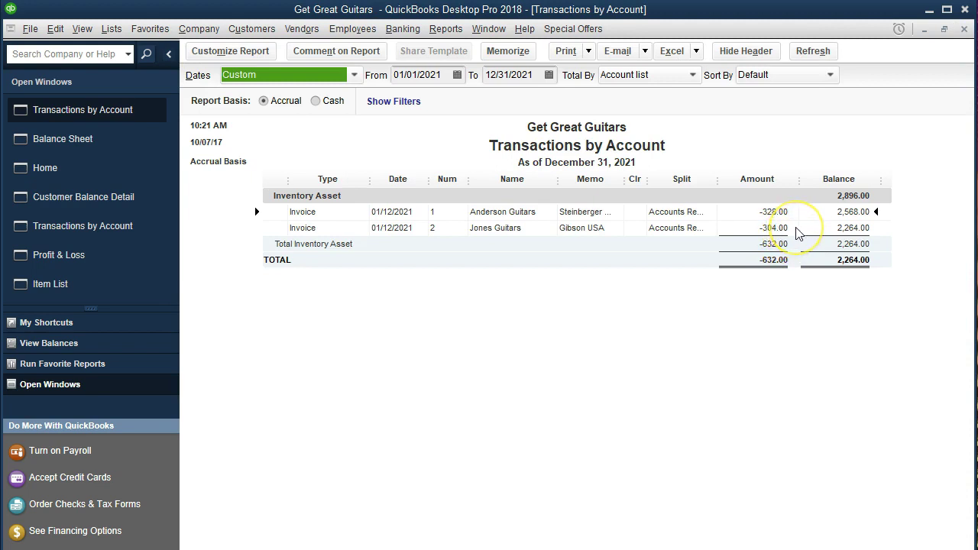
pyautogui.click(964, 29)
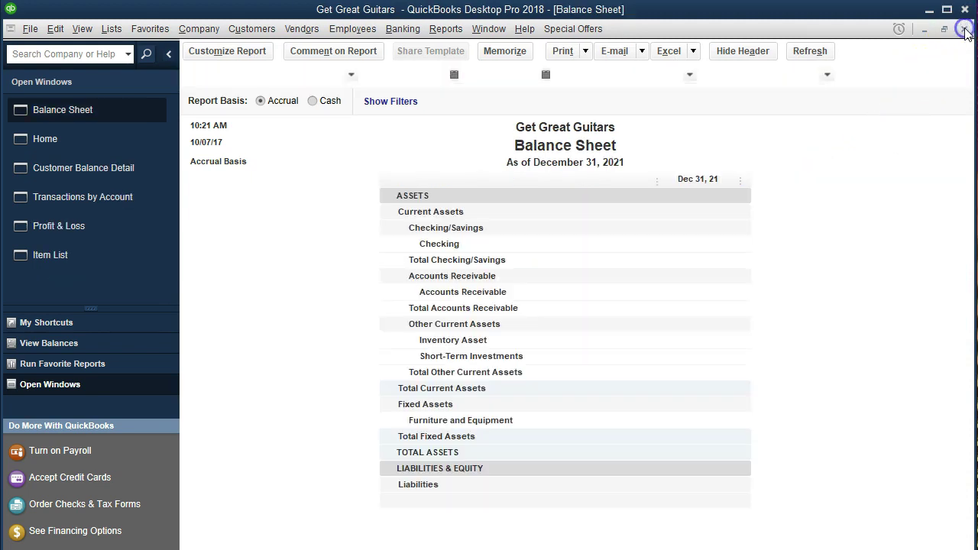
pyautogui.click(137, 239)
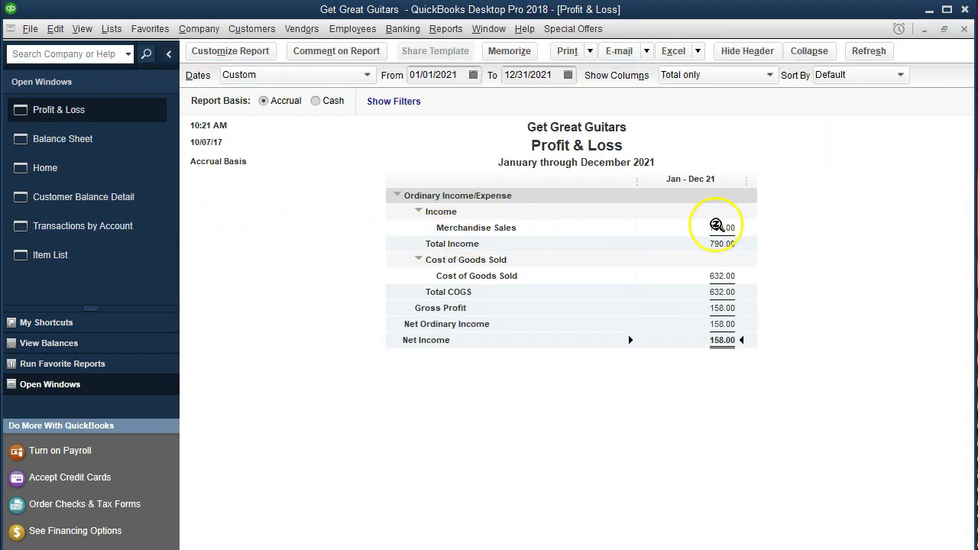
# Step: Drill into Merchandise Sales and Cost of Goods Sold (328.00 and 304.00) on the 2021 Profit & Loss
pyautogui.doubleClick(733, 228)
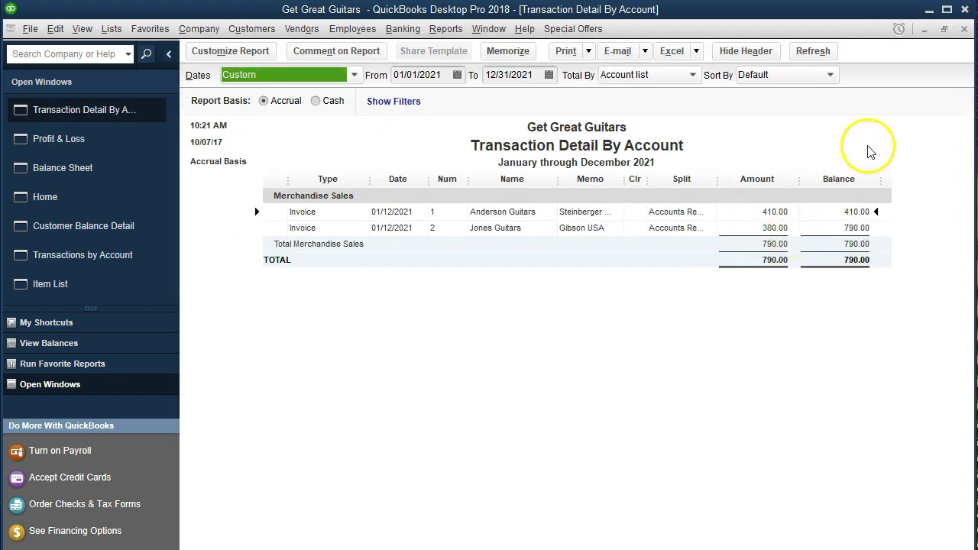
pyautogui.click(966, 29)
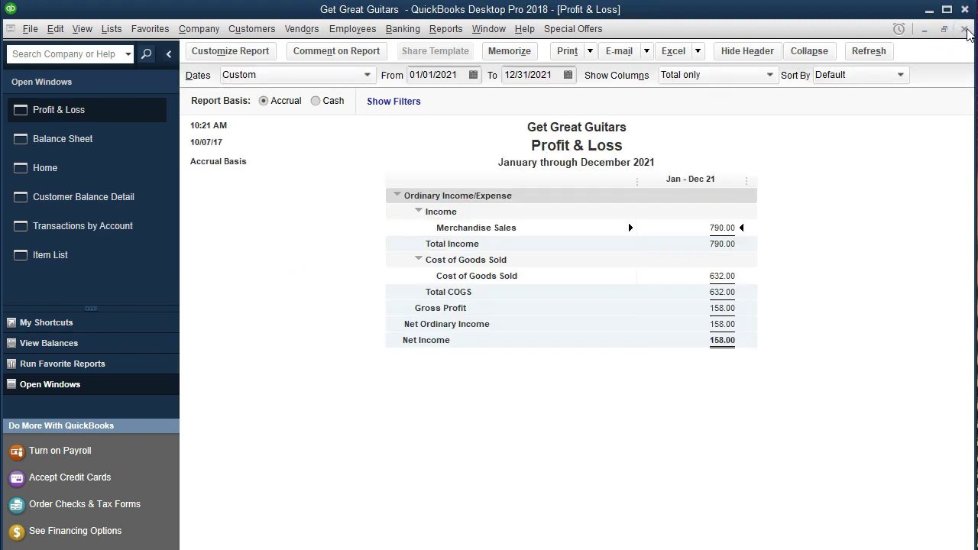
pyautogui.doubleClick(727, 276)
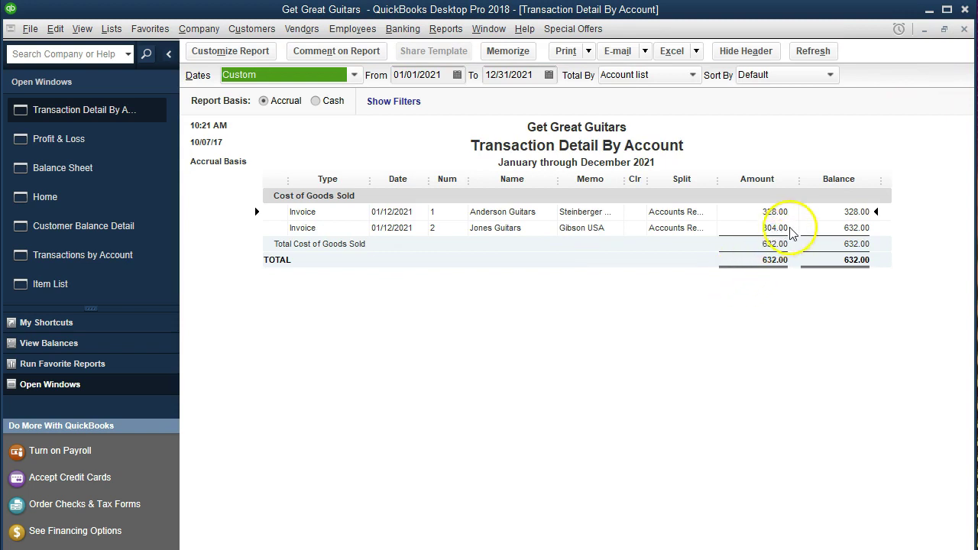
pyautogui.click(963, 30)
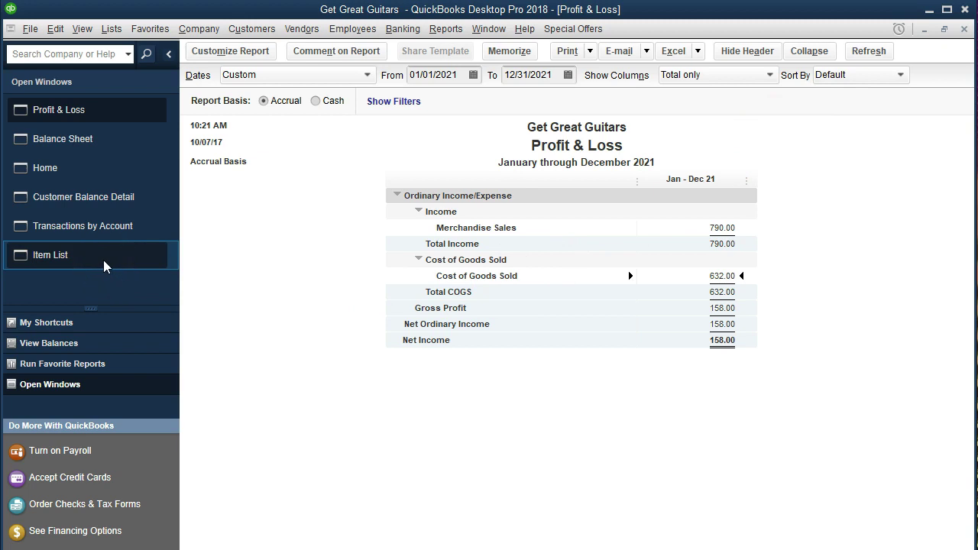
# Step: Go back to Jones Guitars invoice #2 in Create Invoices and bring up its print settings
pyautogui.click(118, 178)
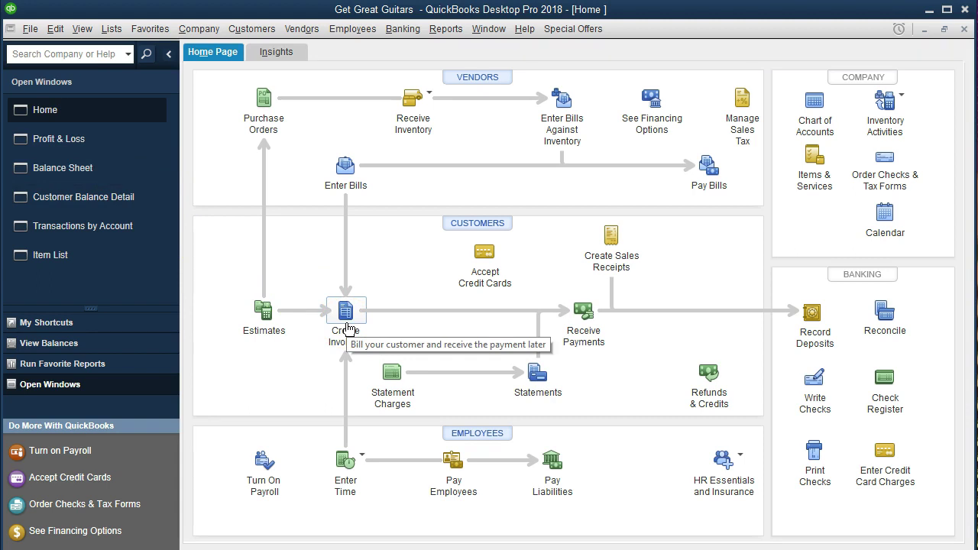
pyautogui.click(346, 313)
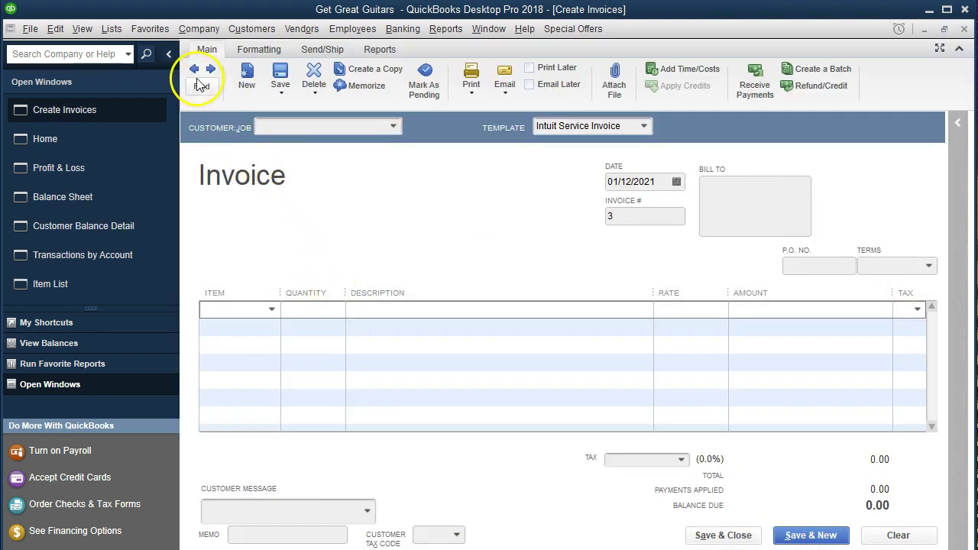
pyautogui.click(194, 70)
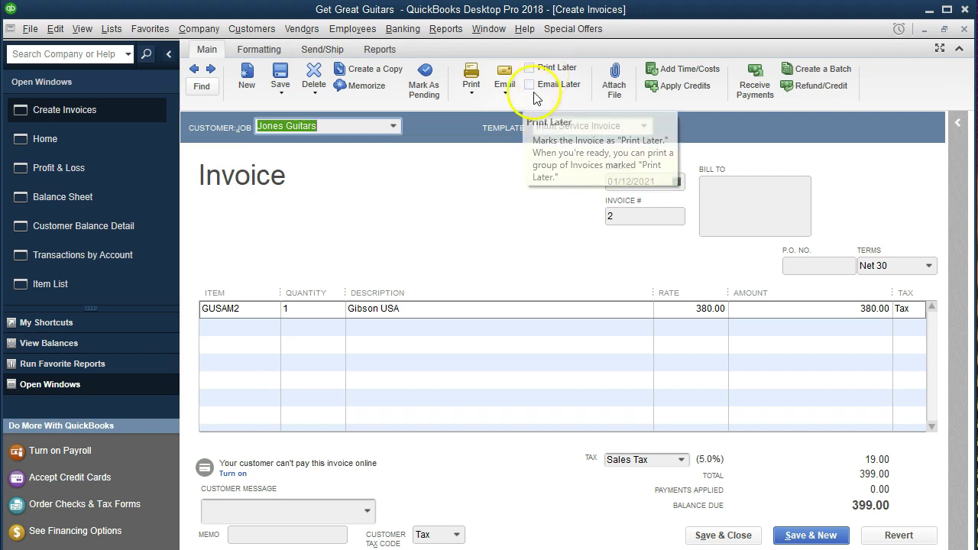
pyautogui.click(476, 70)
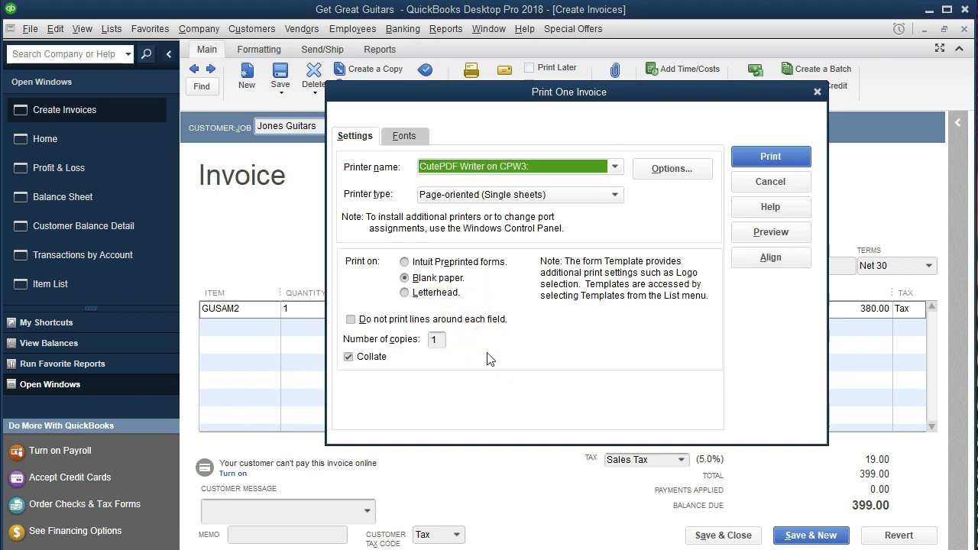
# Step: Print invoice #2 to CutePDF Writer, one copy on blank paper
pyautogui.click(773, 162)
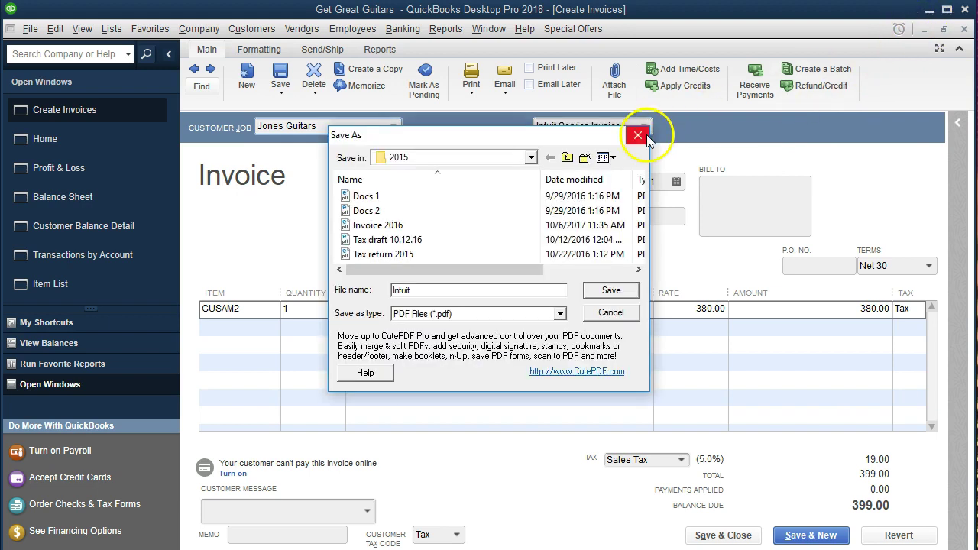
# Step: Browse the Save As dialog to Desktop > Get Great Guitars > Section 7
pyautogui.click(530, 157)
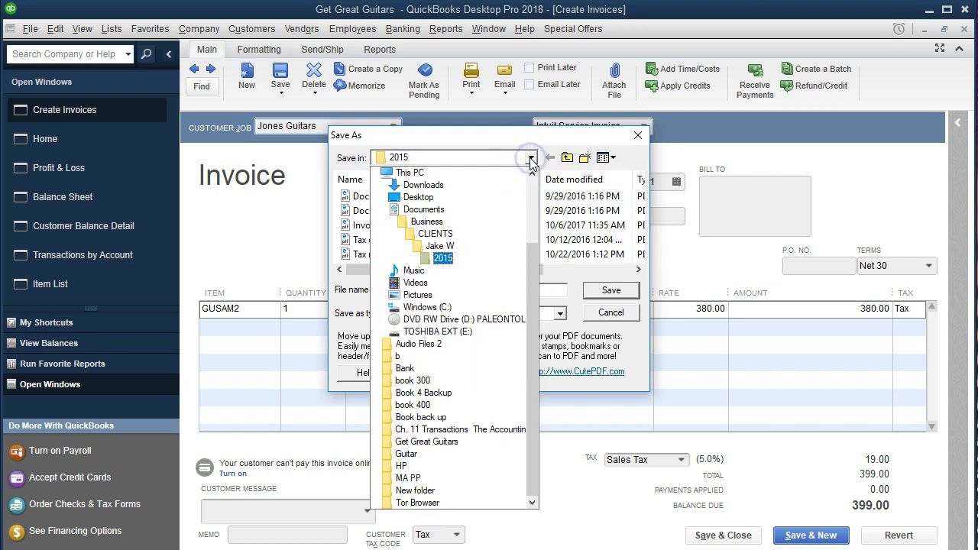
pyautogui.click(469, 174)
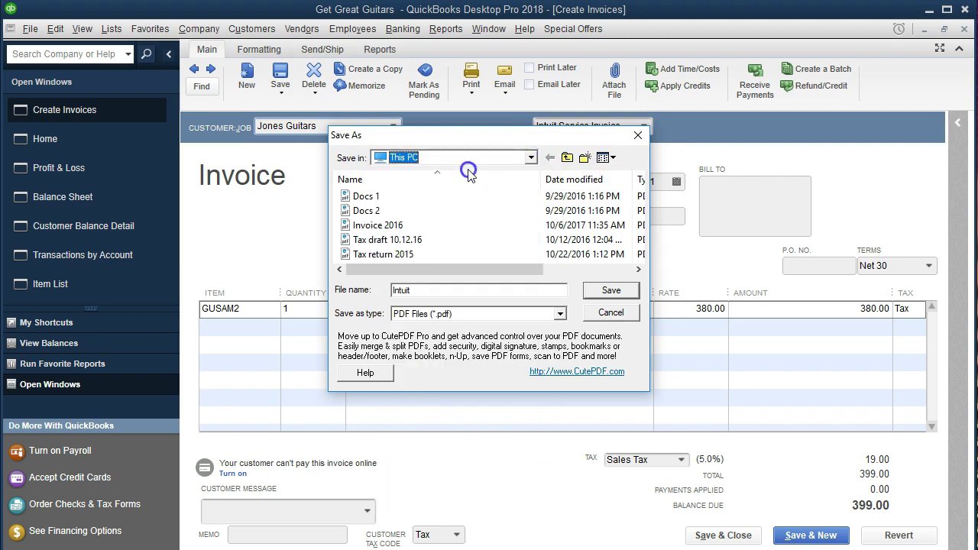
pyautogui.scroll(-5, 508, 233)
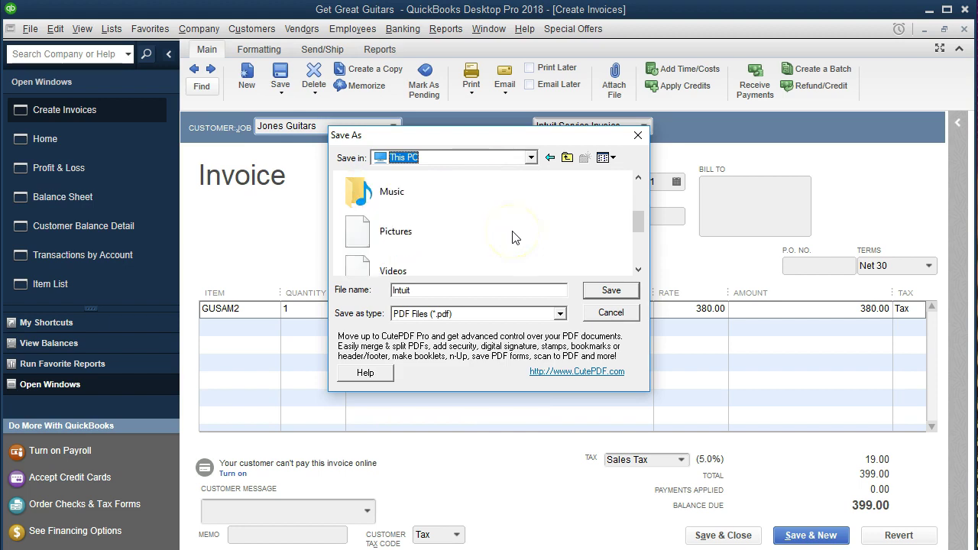
pyautogui.scroll(-2, 514, 233)
pyautogui.scroll(3, 513, 233)
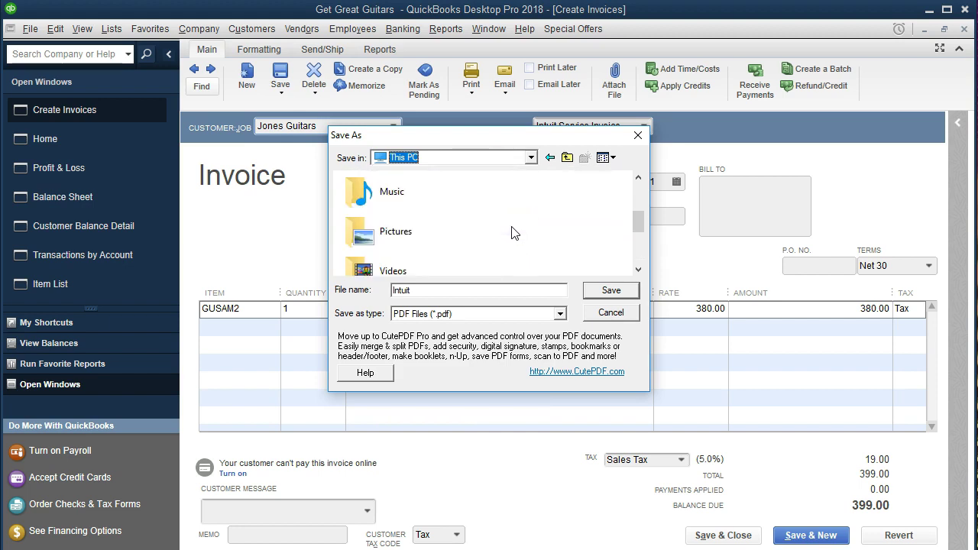
pyautogui.scroll(-2, 513, 233)
pyautogui.scroll(-3, 513, 232)
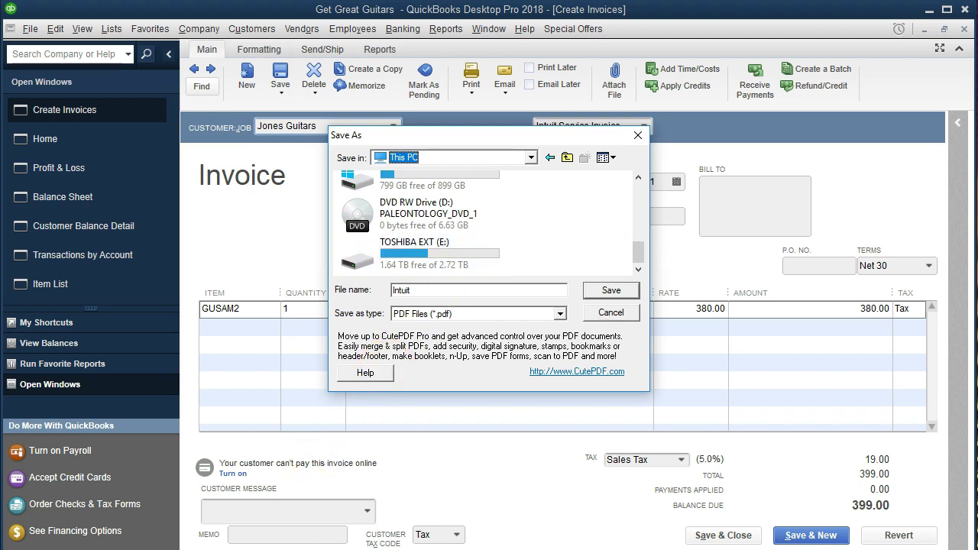
pyautogui.click(567, 157)
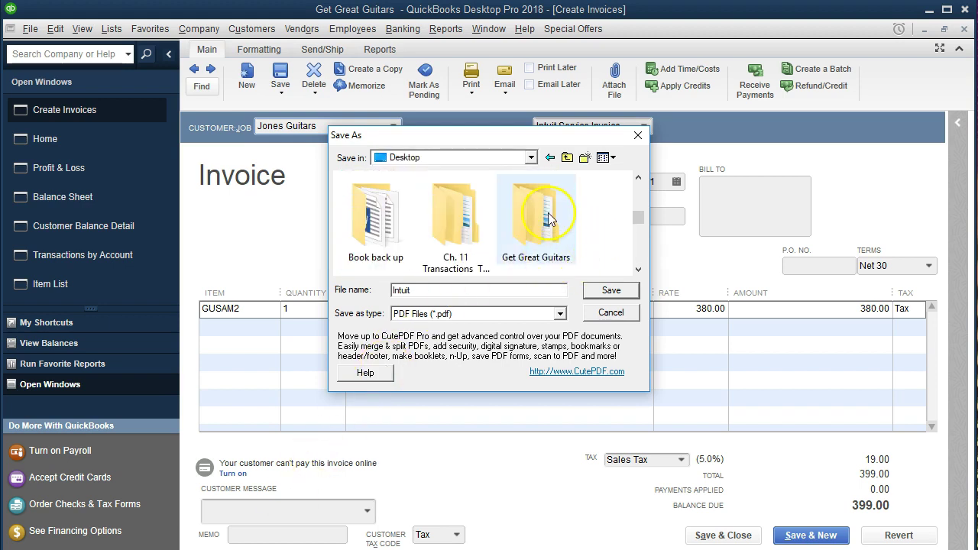
pyautogui.doubleClick(548, 212)
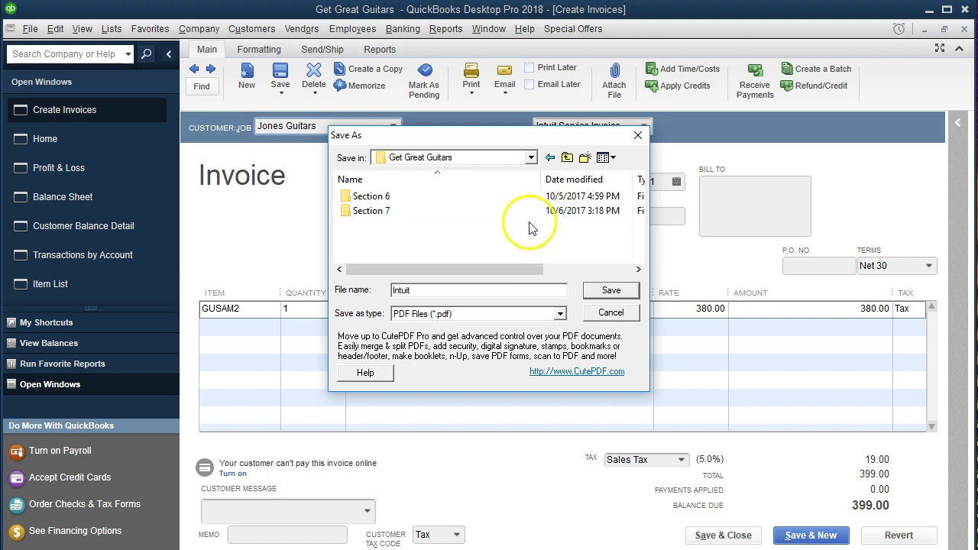
pyautogui.doubleClick(382, 222)
# Step: Save the PDF as 'Jones Guitars Invoice 01.12.21'
pyautogui.doubleClick(415, 288)
pyautogui.write('Jones Guitar sInvoice')
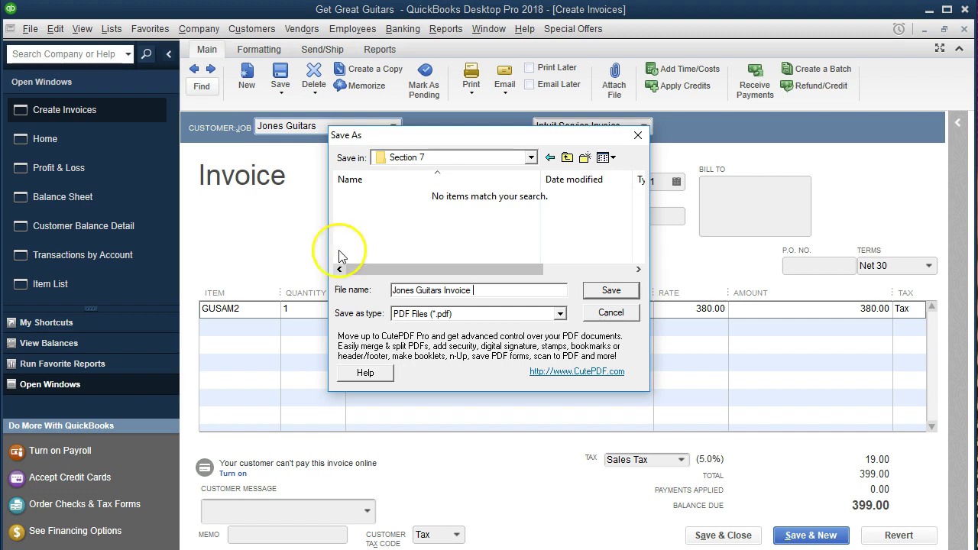
pyautogui.moveTo(443, 135); pyautogui.dragTo(351, 145)
pyautogui.write('01.12.21')
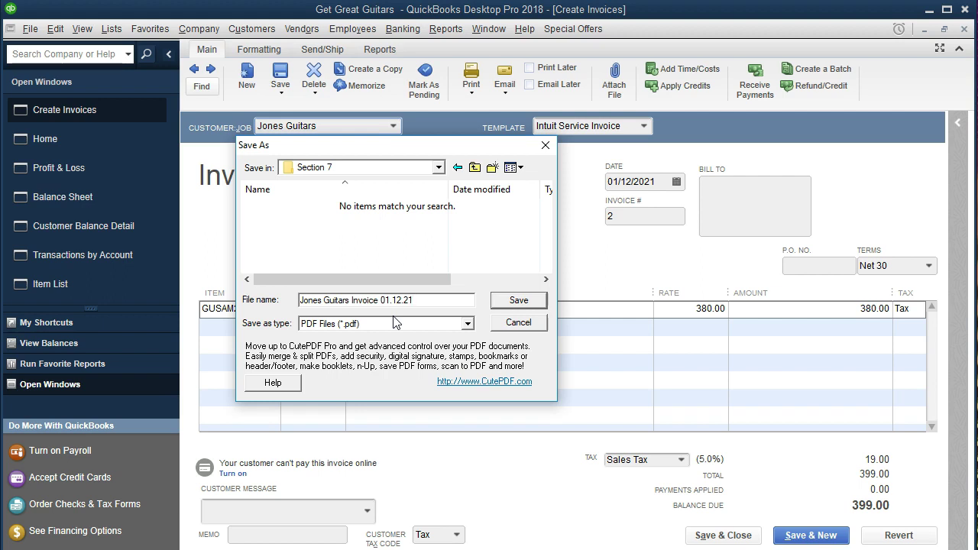
pyautogui.click(519, 301)
# Step: Scroll through the PDF in Edge to verify the Gibson USA 380.00 line, 19.00 tax and $399.00 total
pyautogui.click(330, 519)
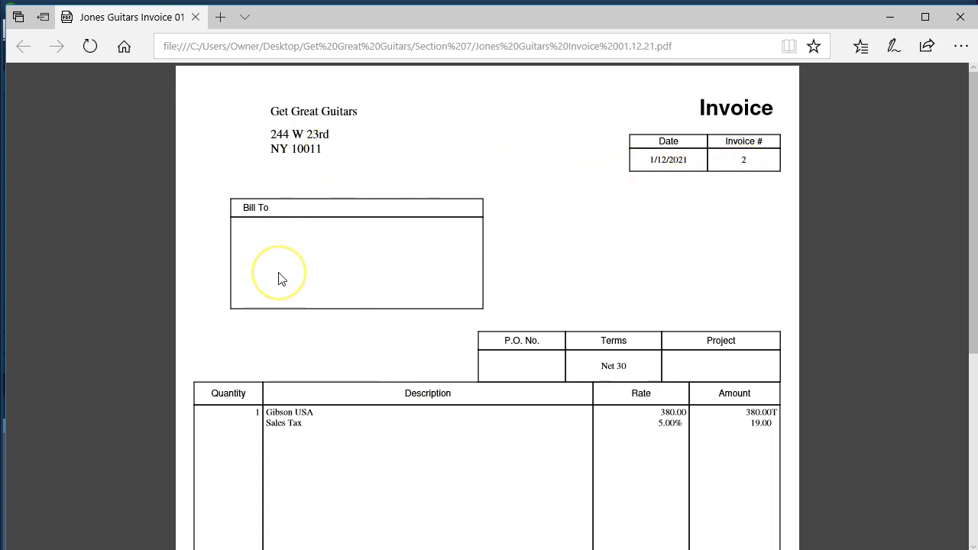
pyautogui.scroll(-3, 278, 278)
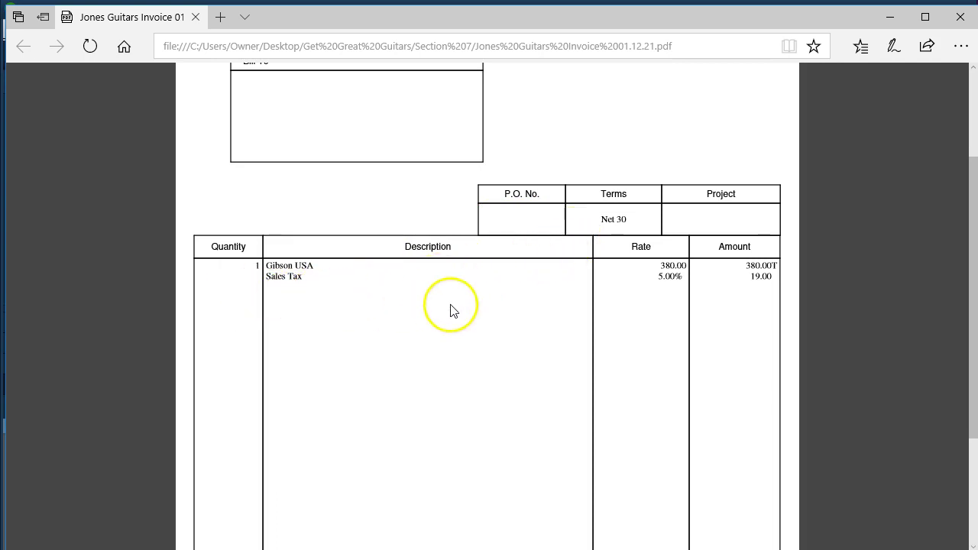
pyautogui.scroll(-2, 638, 323)
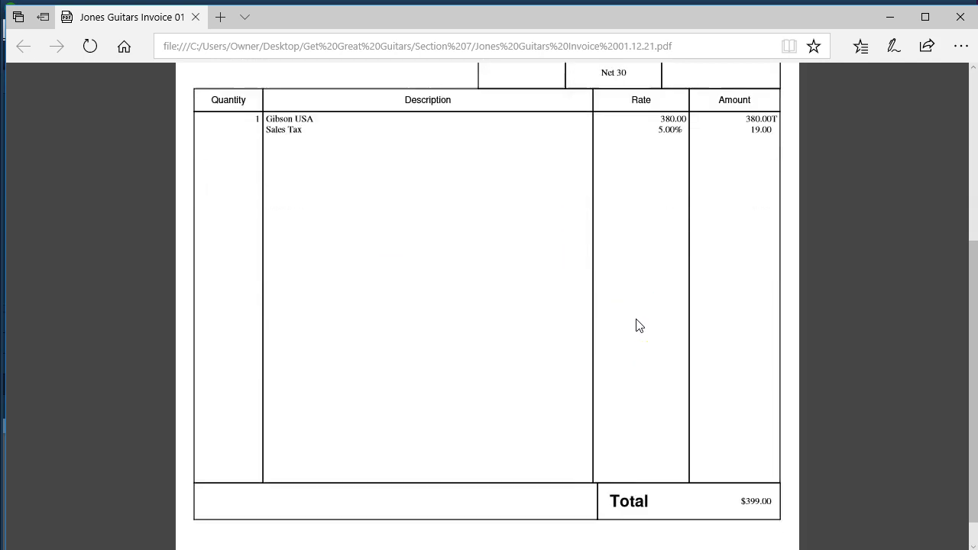
pyautogui.scroll(-1, 638, 326)
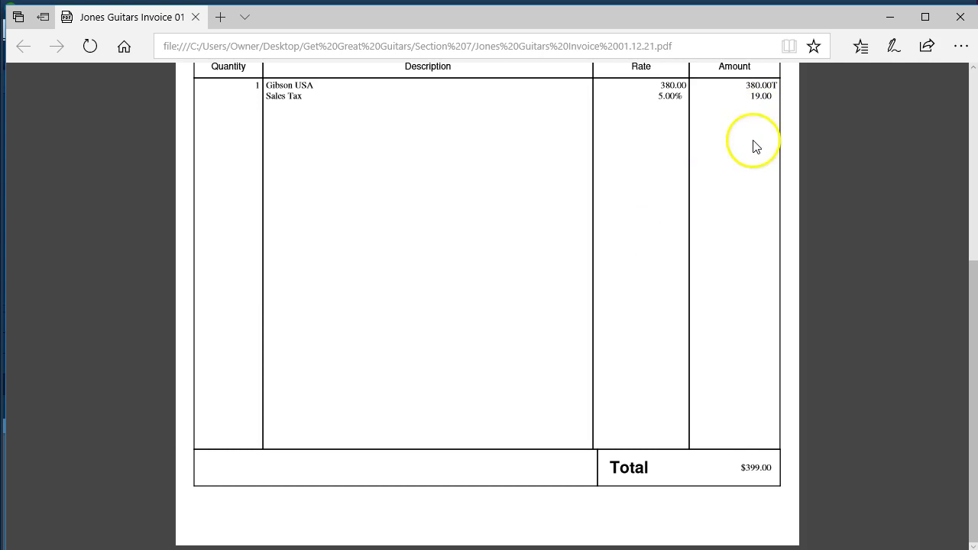
pyautogui.scroll(4, 454, 415)
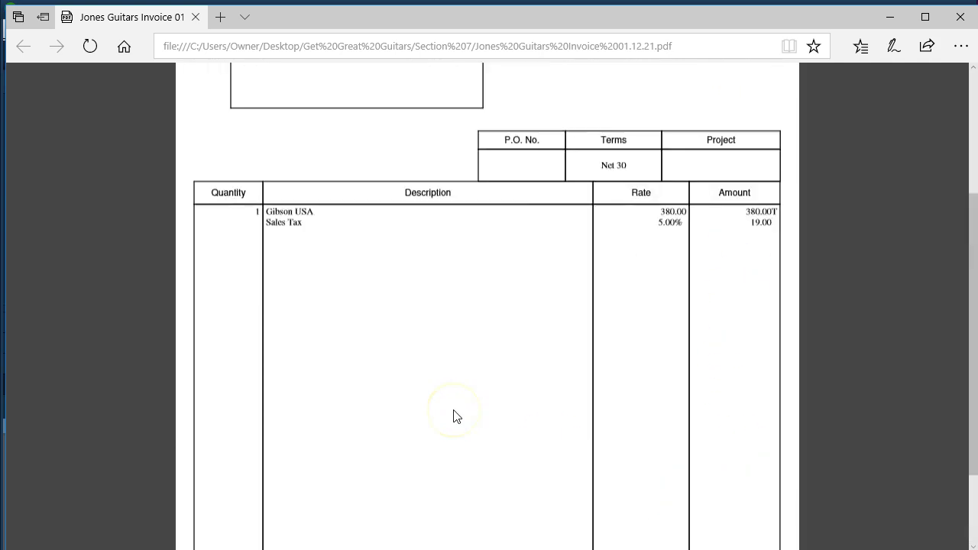
pyautogui.scroll(1, 454, 415)
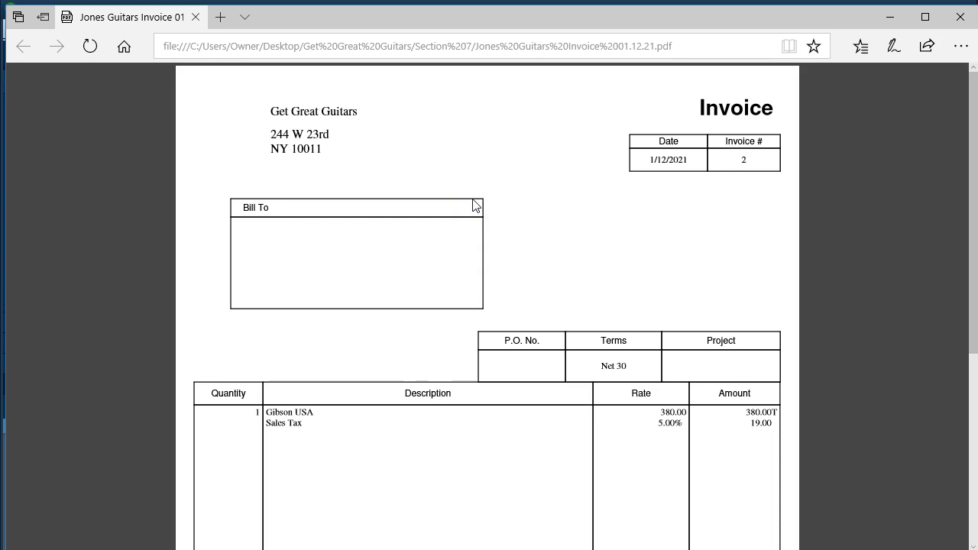
pyautogui.scroll(3, 474, 205)
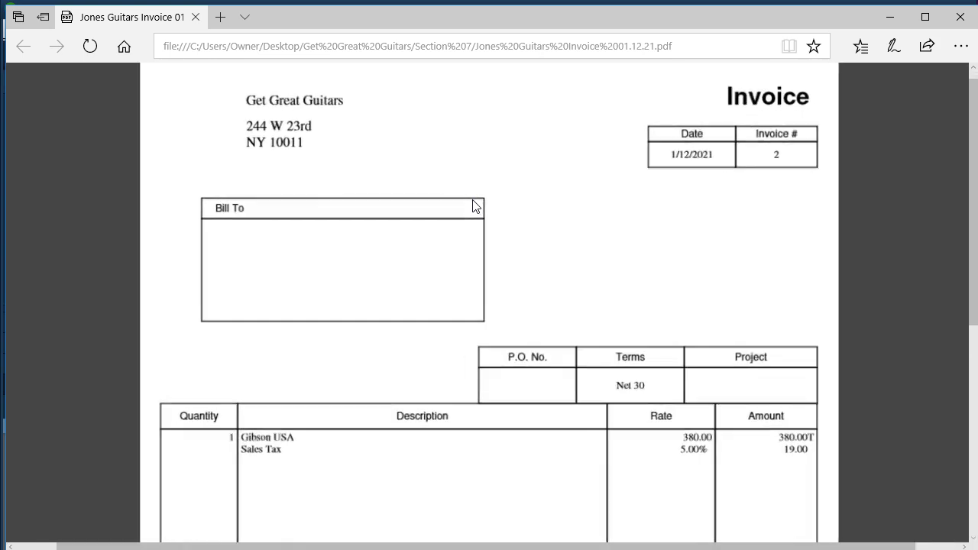
pyautogui.scroll(1, 474, 205)
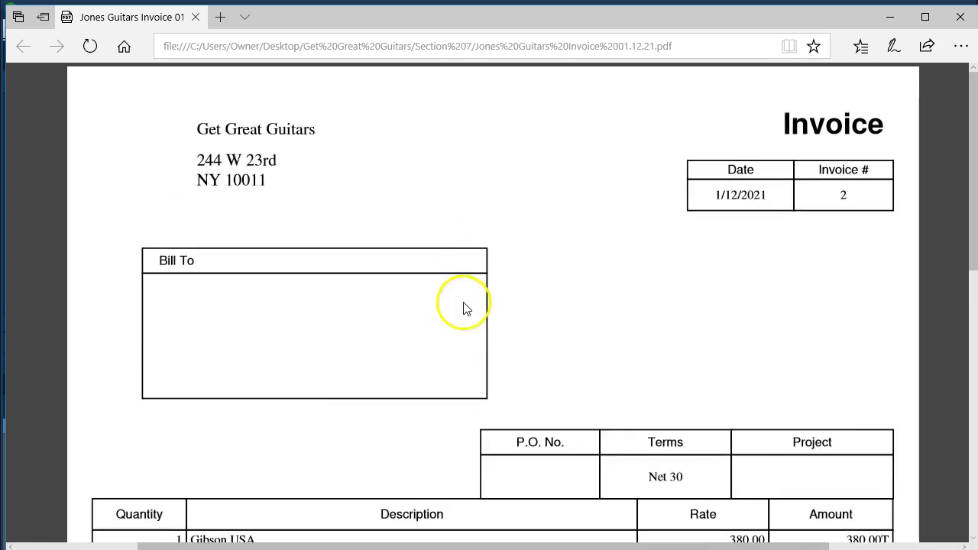
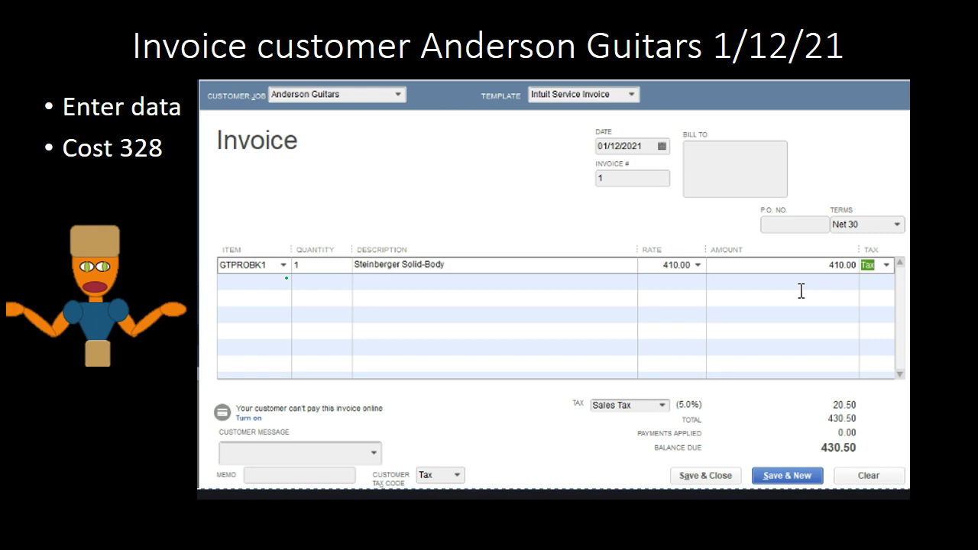
# Step: Underline and annotate the Invoice heading in green, then bring up the Trial Balance workbook
pyautogui.click(164, 429)
pyautogui.moveTo(219, 160); pyautogui.dragTo(294, 170)
pyautogui.moveTo(315, 138)
pyautogui.mouseDown()
pyautogui.moveTo(311, 155)
pyautogui.moveTo(320, 141)
pyautogui.moveTo(313, 151)
pyautogui.moveTo(329, 151)
pyautogui.moveTo(296, 151)
pyautogui.moveTo(307, 145)
pyautogui.moveTo(312, 162)
pyautogui.moveTo(296, 153)
pyautogui.moveTo(291, 162)
pyautogui.mouseUp()
pyautogui.click(813, 277)
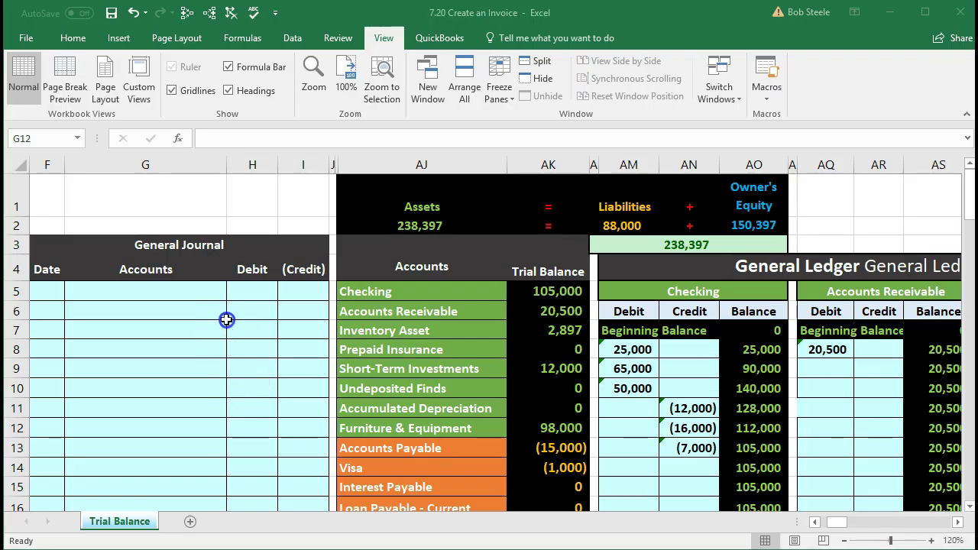
# Step: After checking the Checking formulas, enter 1/12 in F5 of the General Journal
pyautogui.press('Up')
pyautogui.press('Up')
pyautogui.press('Up')
pyautogui.press('Up')
pyautogui.press('Up')
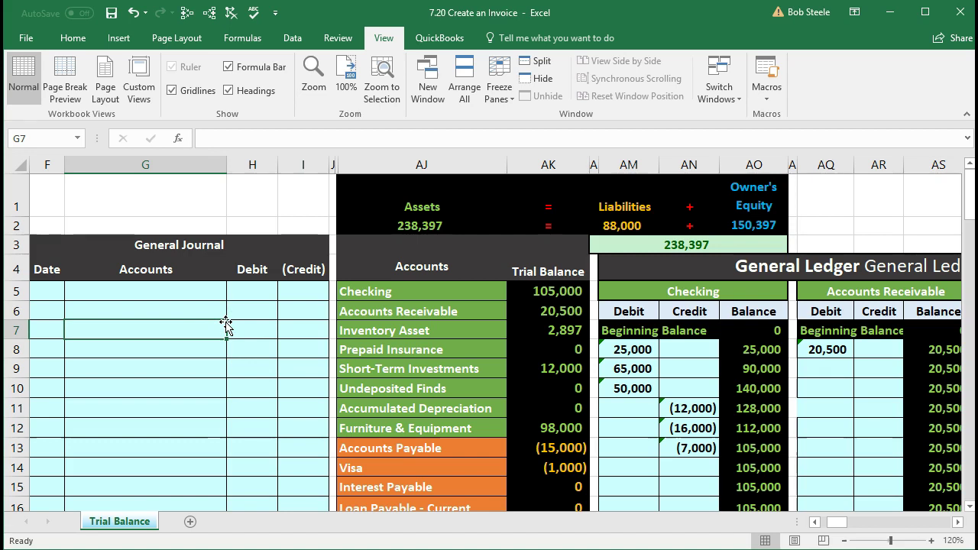
pyautogui.press('Left')
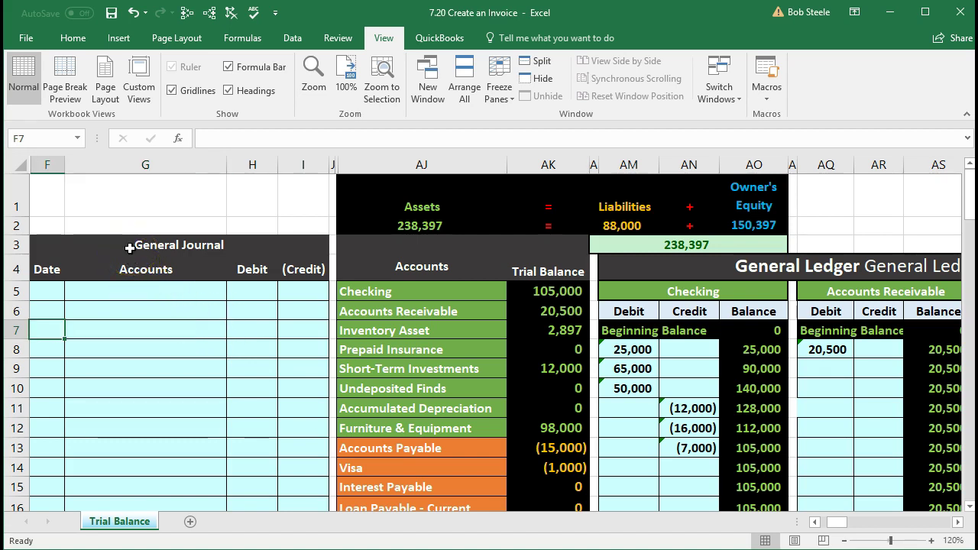
pyautogui.click(55, 165)
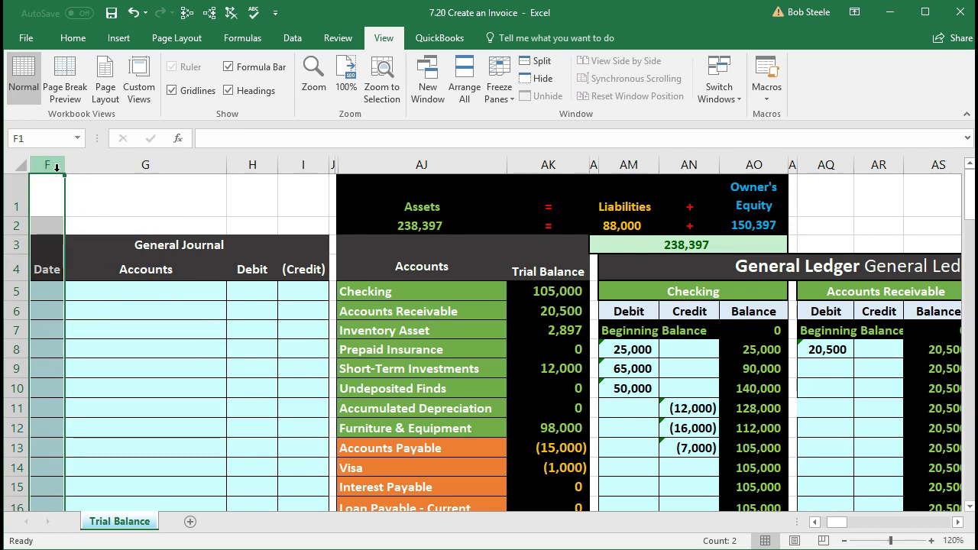
pyautogui.click(633, 368)
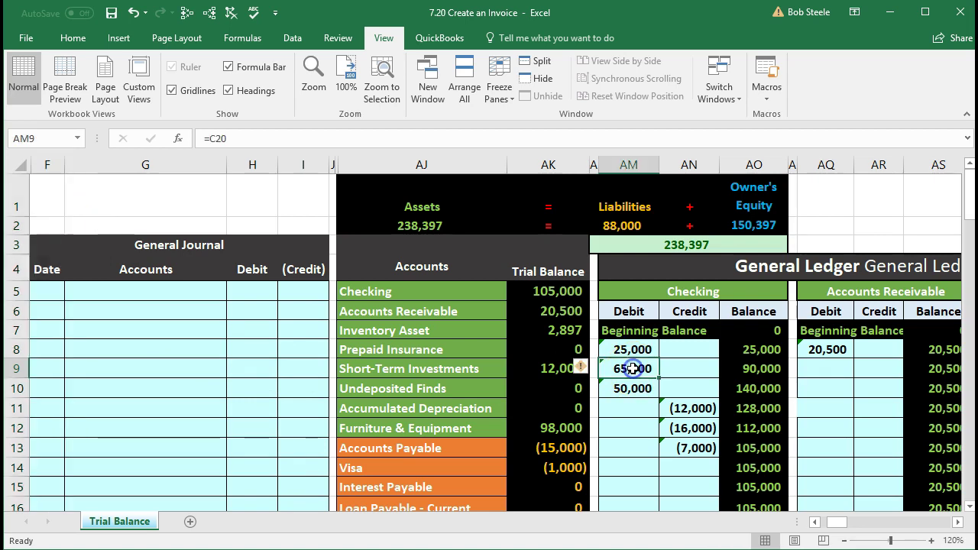
pyautogui.click(554, 297)
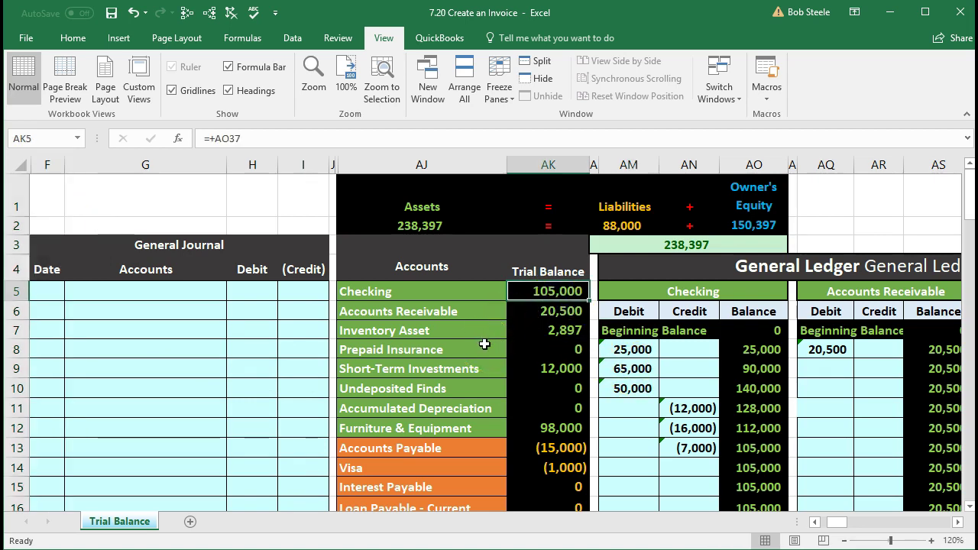
pyautogui.click(57, 291)
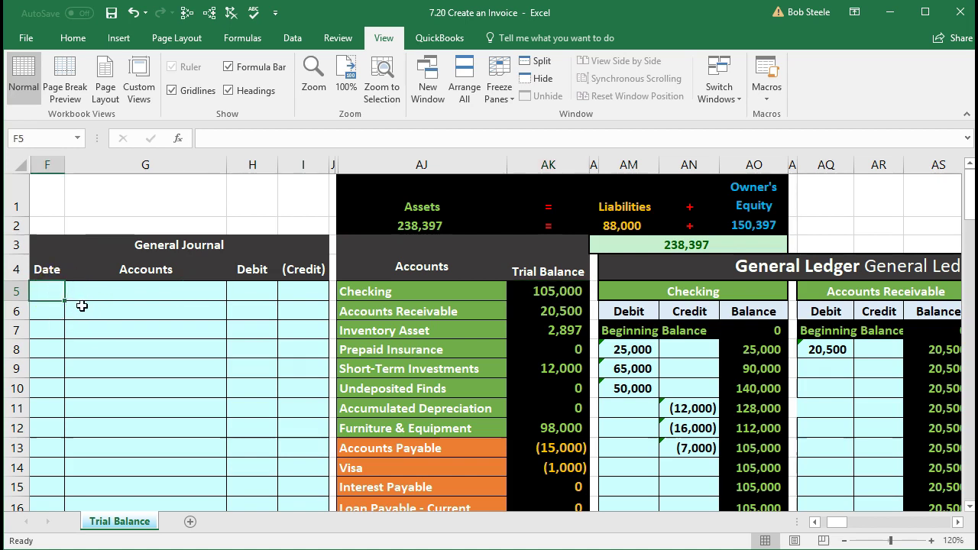
pyautogui.write('1')
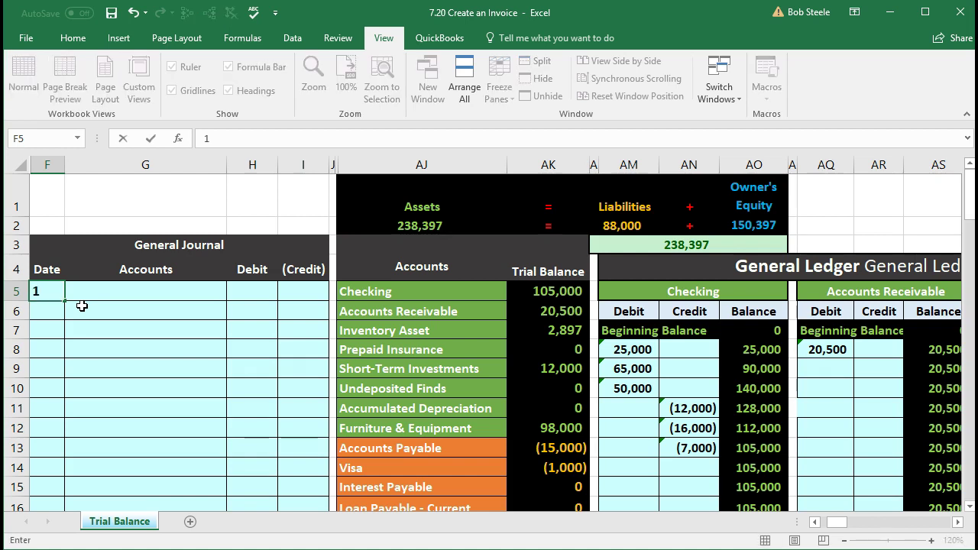
pyautogui.write('/12')
pyautogui.press('Return')
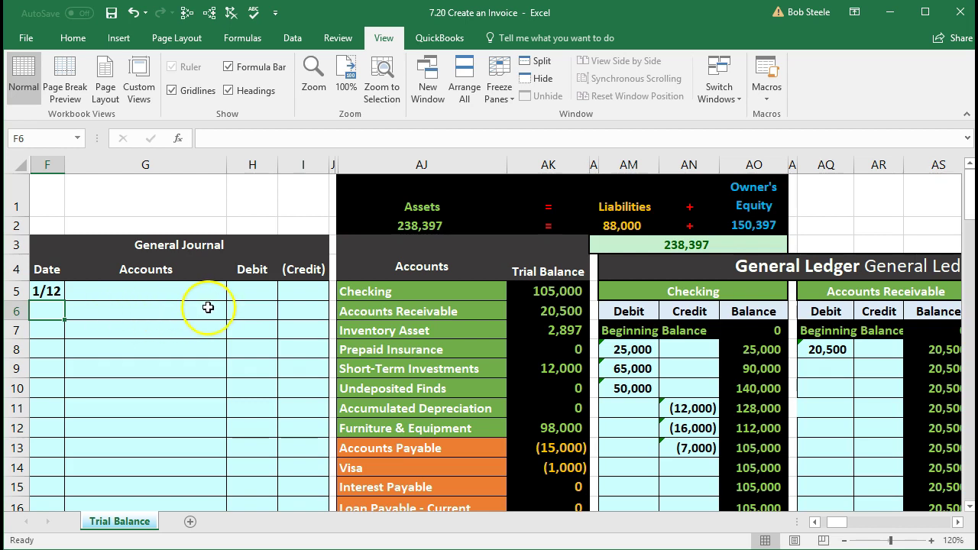
pyautogui.click(459, 293)
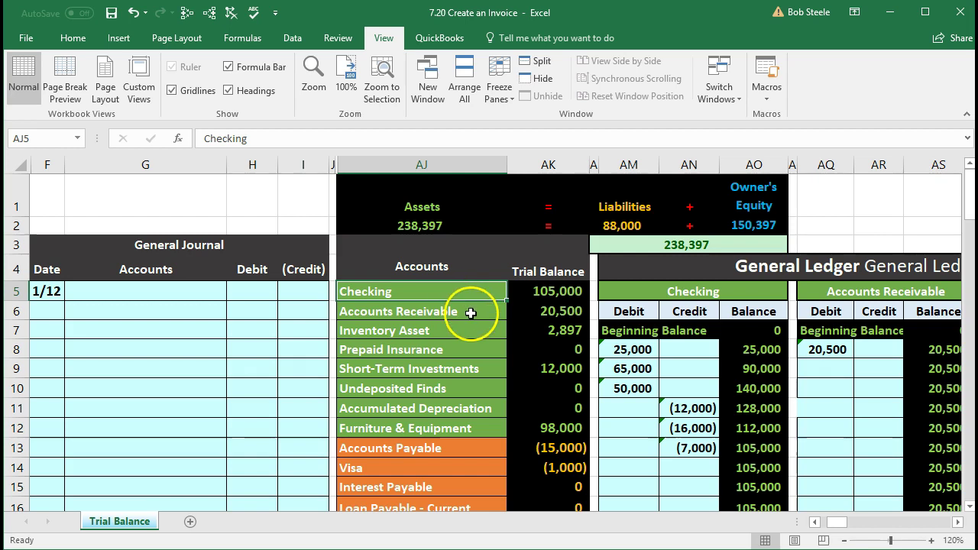
# Step: Copy the Accounts Receivable name from the trial balance and paste it as a value into G5
pyautogui.click(469, 312)
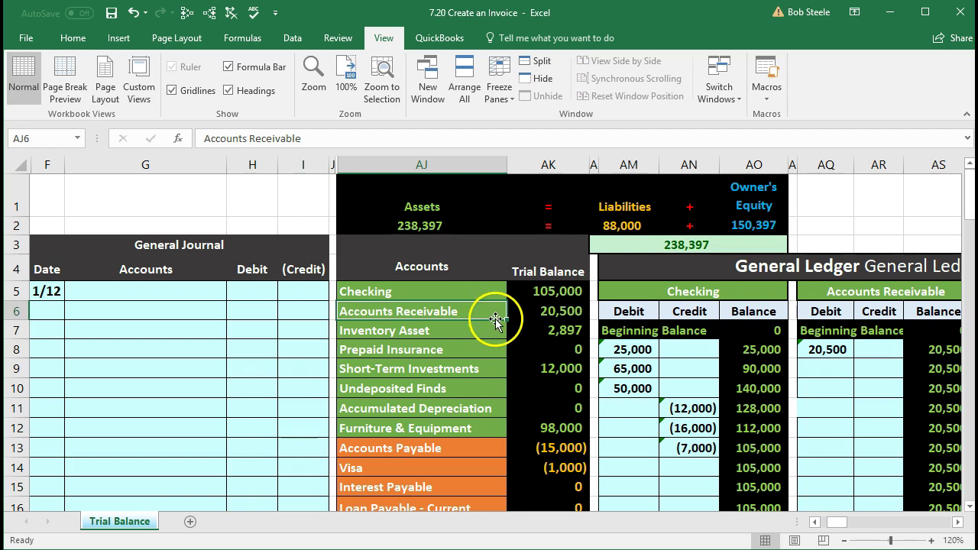
pyautogui.click(526, 313)
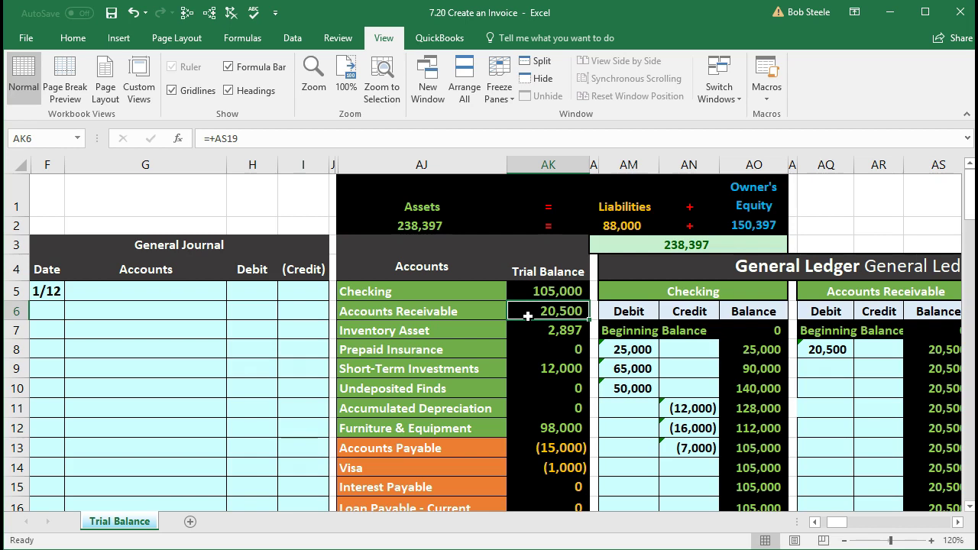
pyautogui.click(476, 311)
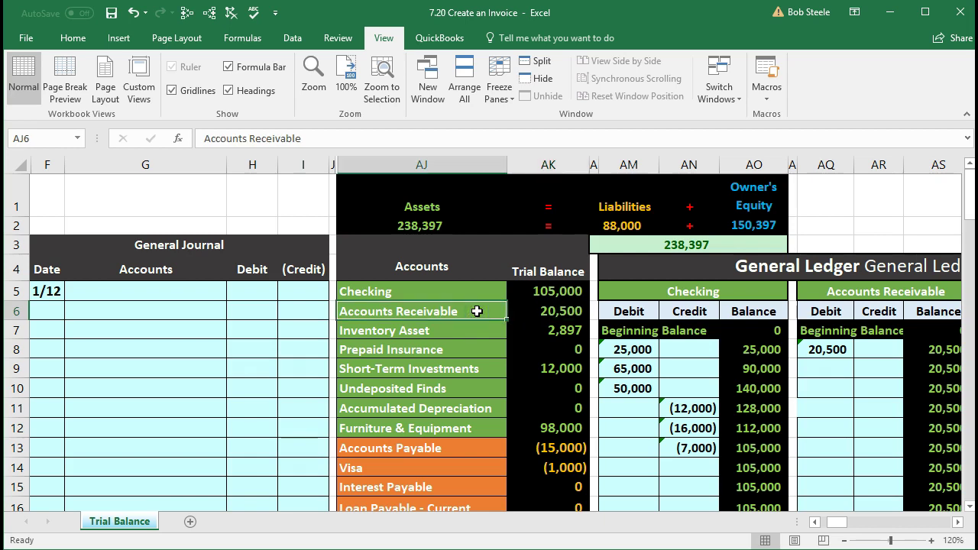
pyautogui.rightClick(477, 311)
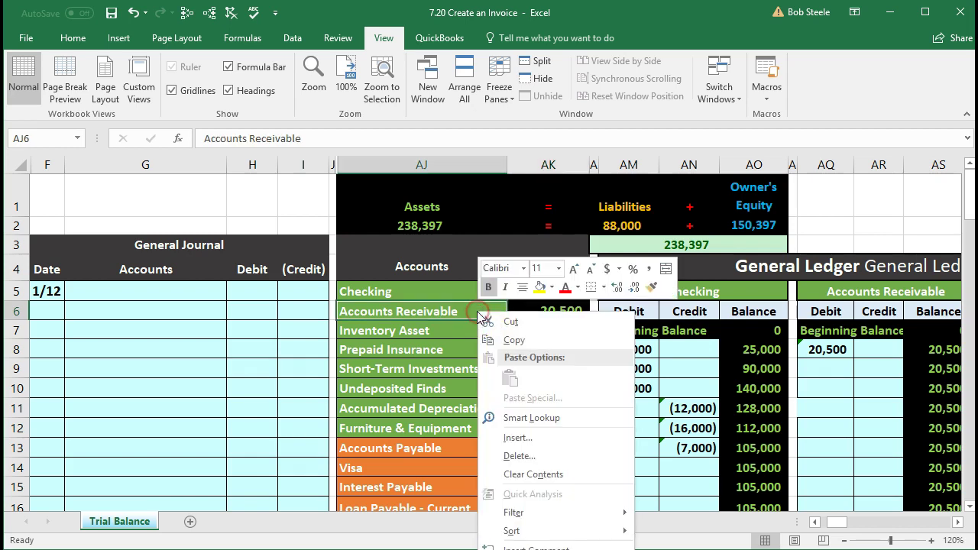
pyautogui.click(514, 339)
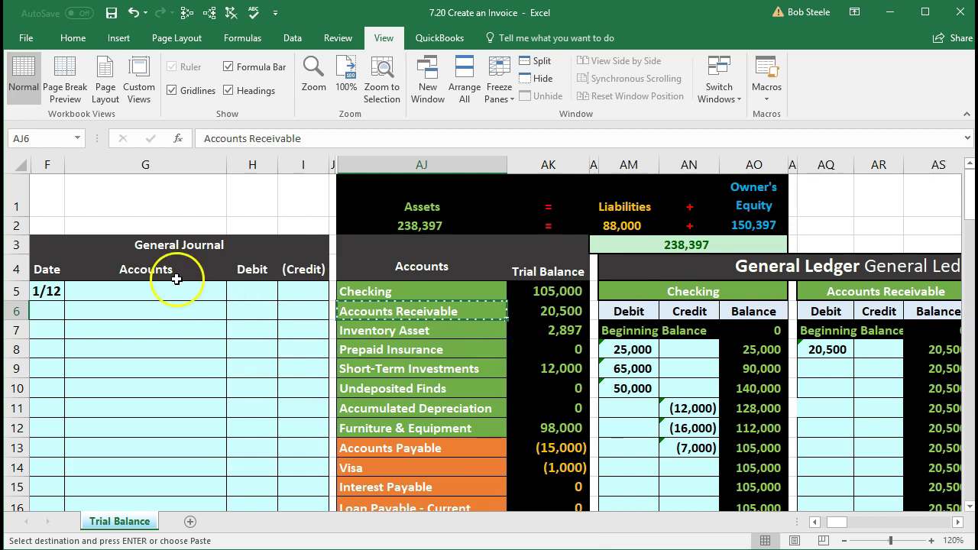
pyautogui.click(173, 288)
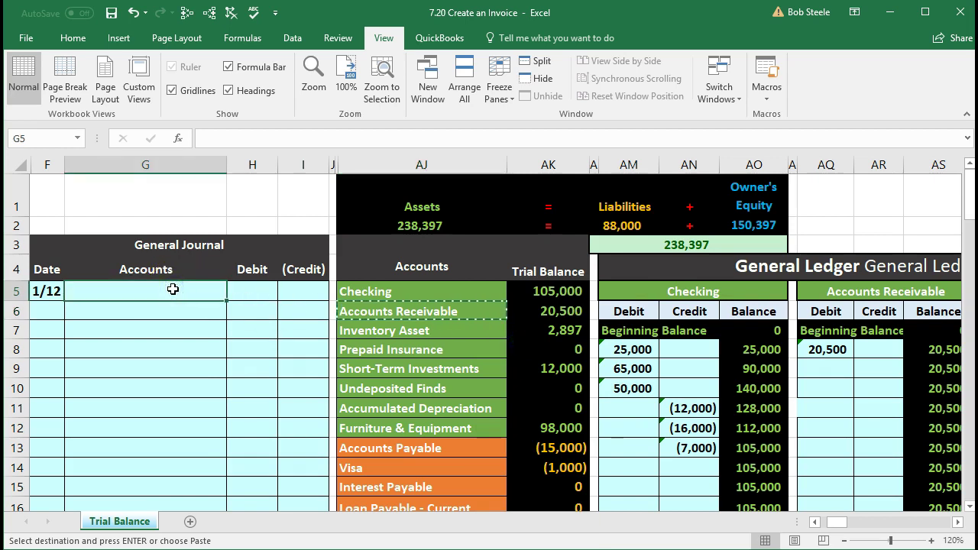
pyautogui.rightClick(173, 288)
pyautogui.click(229, 355)
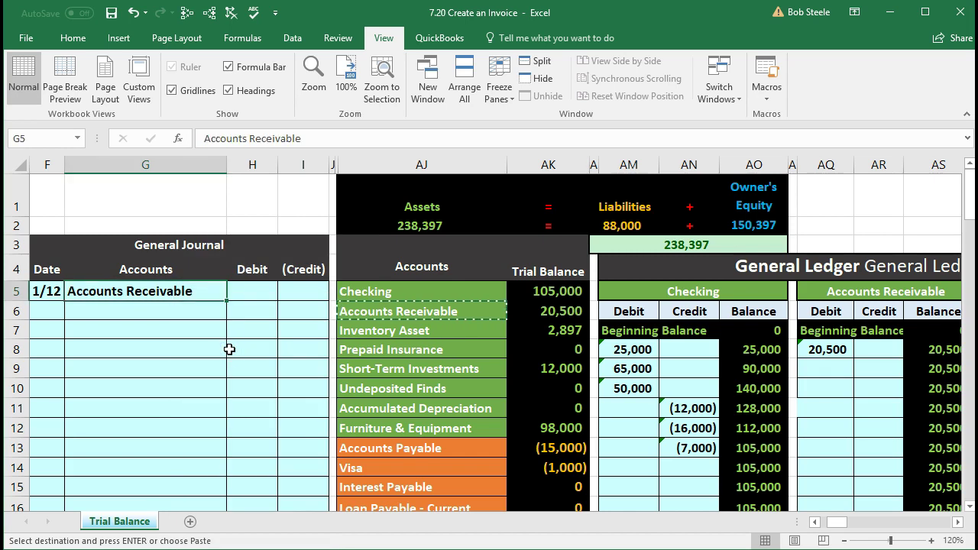
pyautogui.click(245, 291)
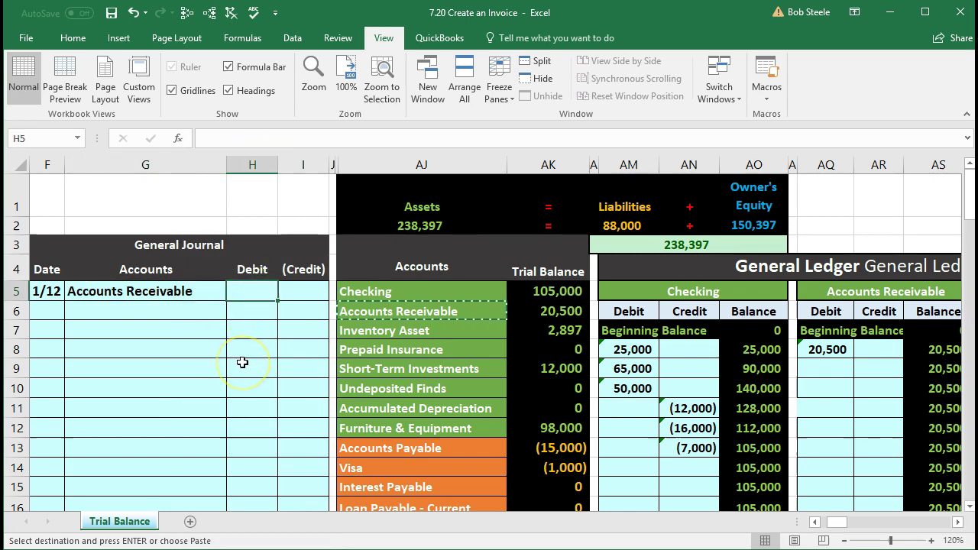
# Step: In Calculator, compute 410 × 0.05 = 20.5 tax, then add 410 for 430.5
pyautogui.press('XF86Calculator')
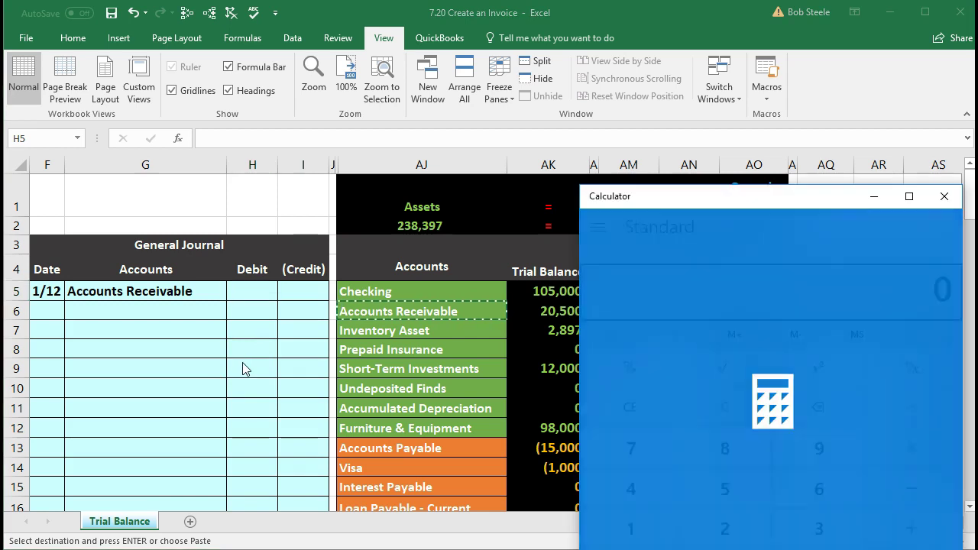
pyautogui.moveTo(671, 205); pyautogui.dragTo(540, 190)
pyautogui.click(593, 385)
pyautogui.write('410')
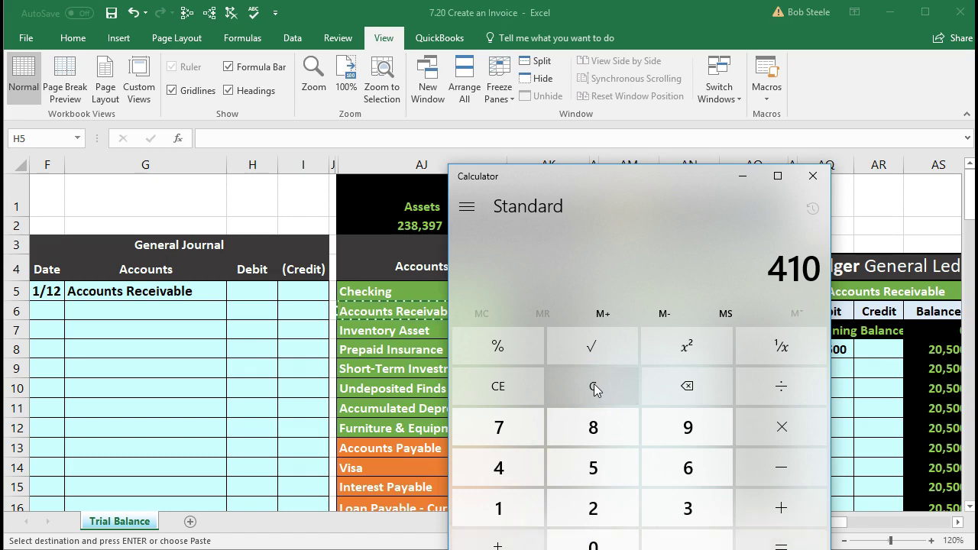
pyautogui.press('*')
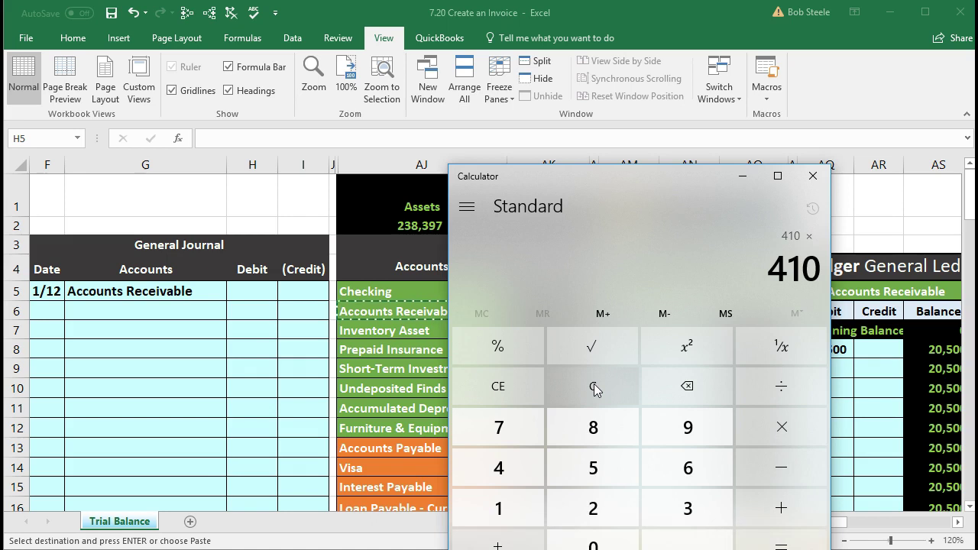
pyautogui.write('.05')
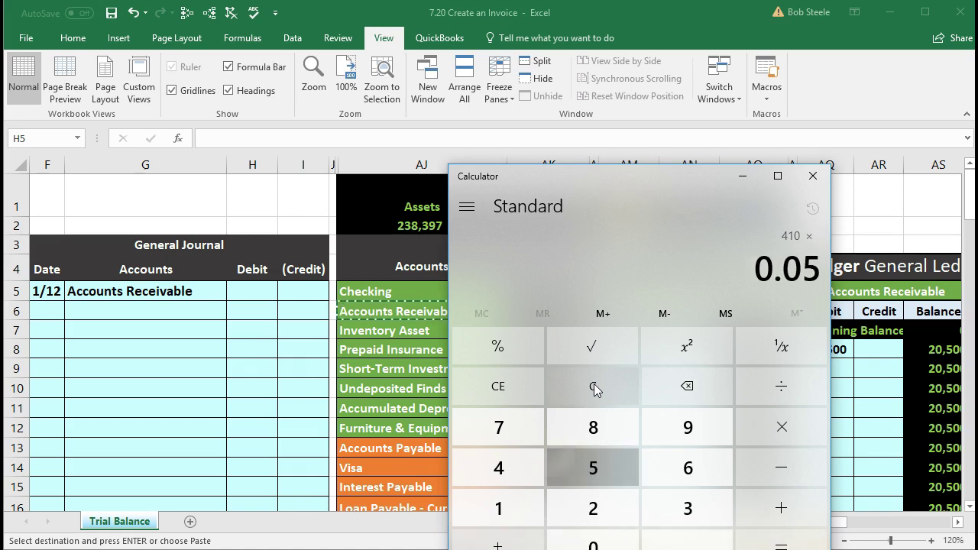
pyautogui.press('Return')
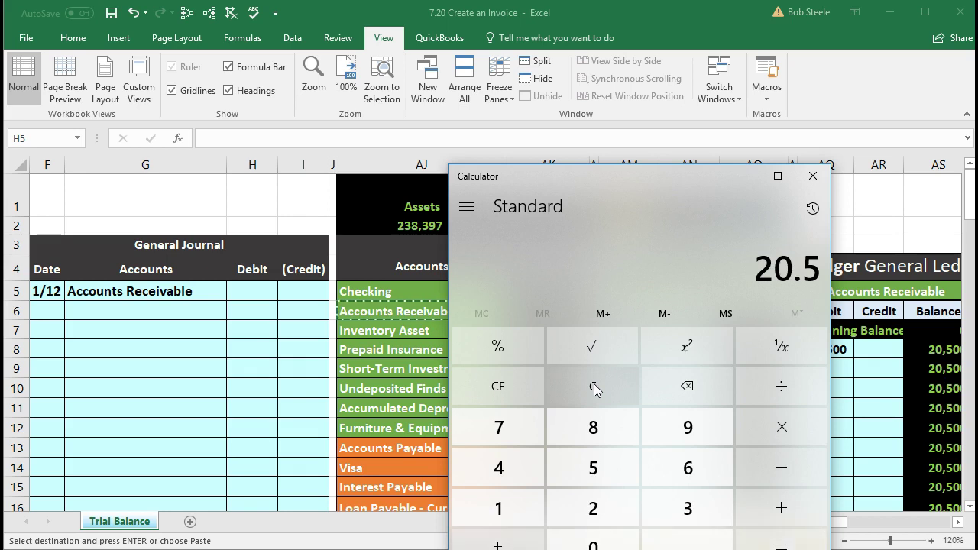
pyautogui.write('+410')
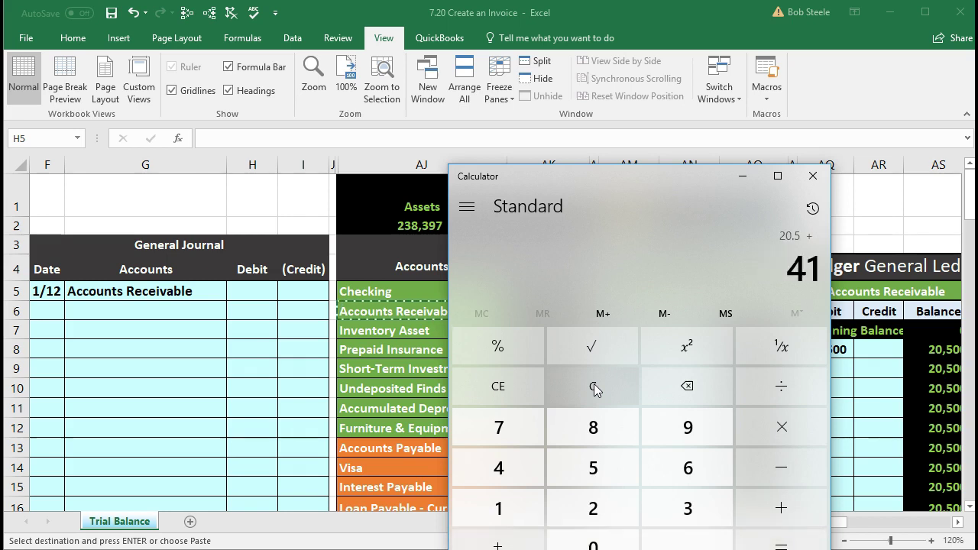
pyautogui.press('Return')
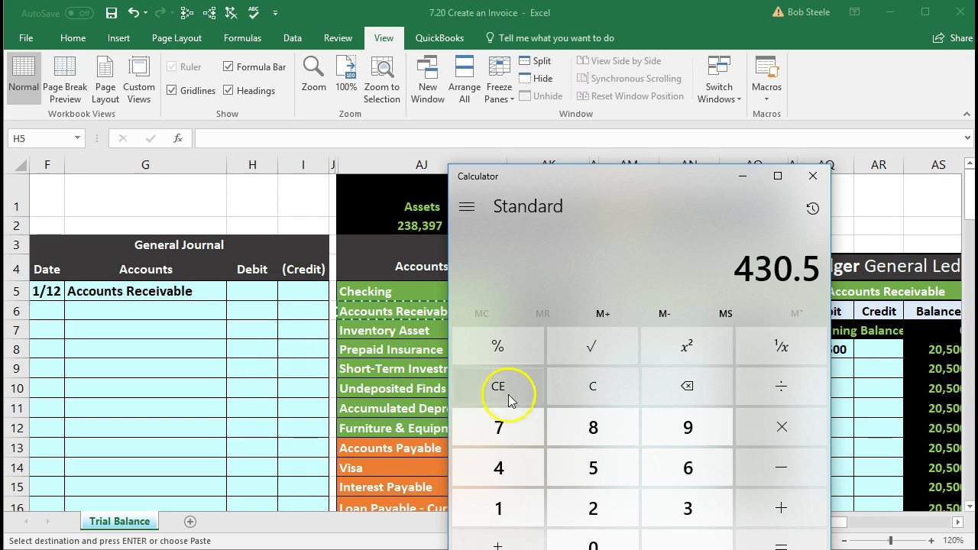
# Step: Recompute the total as 410 × 1.05 = 430.5 and return to cell H5
pyautogui.click(598, 404)
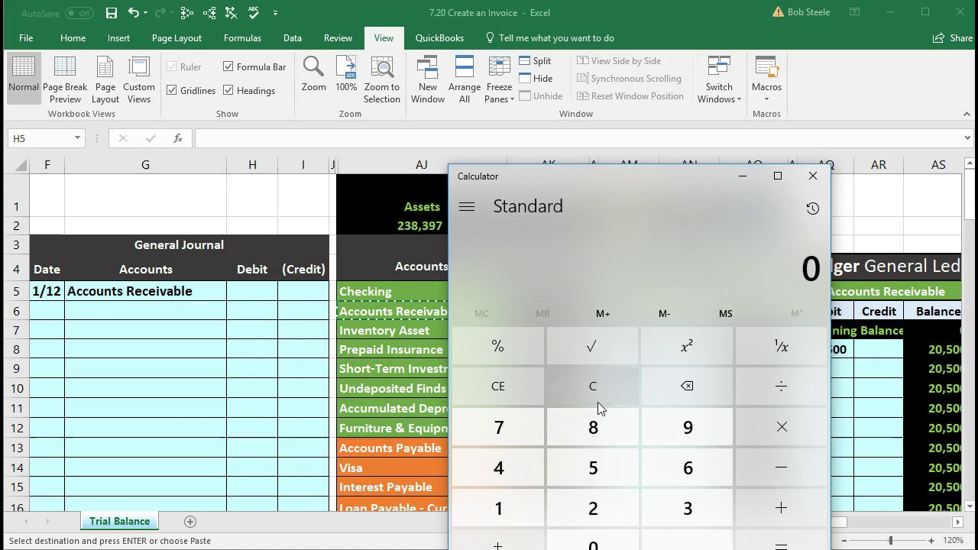
pyautogui.write('410')
pyautogui.press('*')
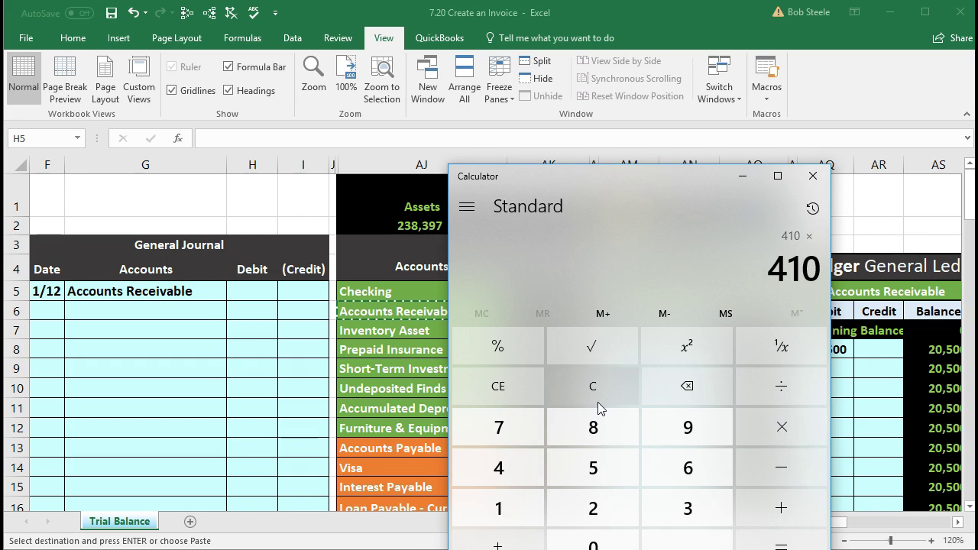
pyautogui.write('1.05')
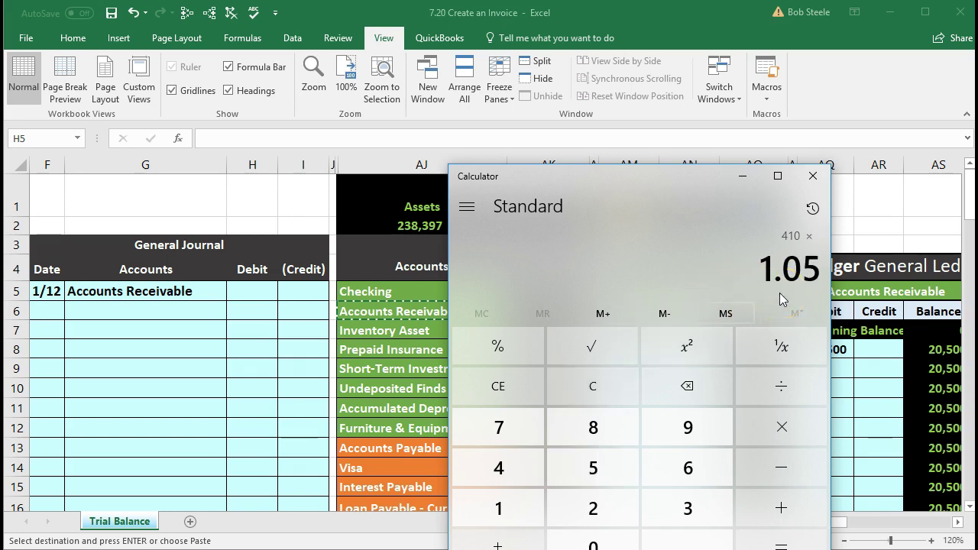
pyautogui.press('Return')
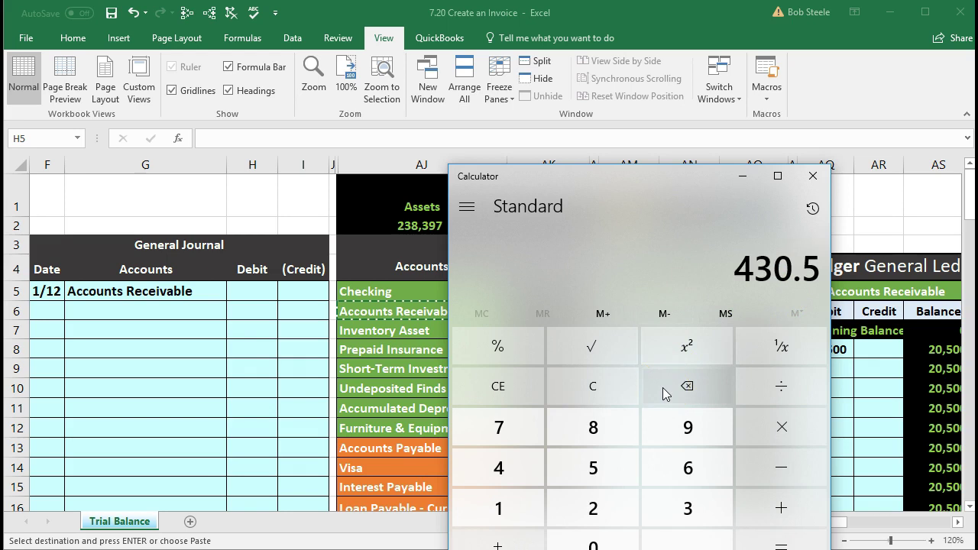
pyautogui.click(246, 397)
pyautogui.click(254, 299)
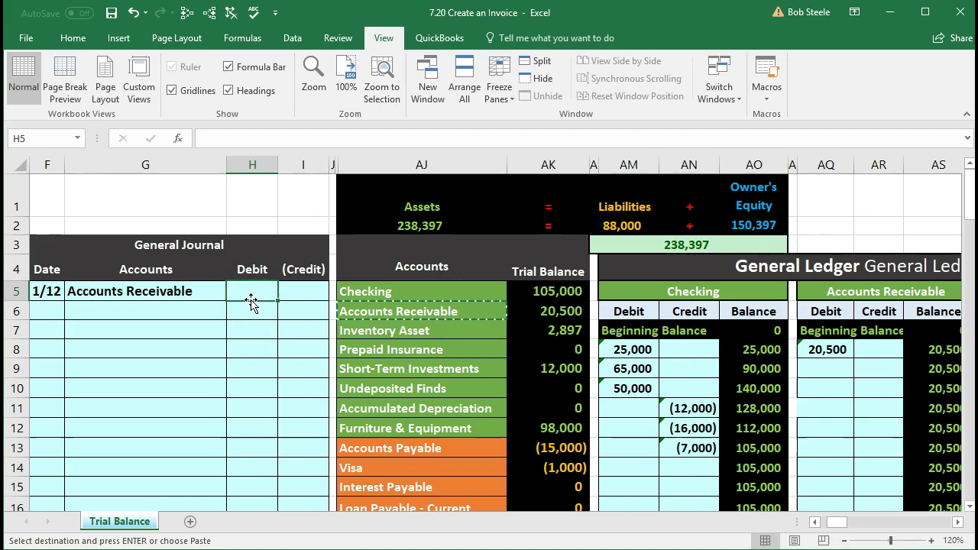
# Step: Enter =410*1.05 in H5 as the Accounts Receivable debit, shown as 431
pyautogui.write('=')
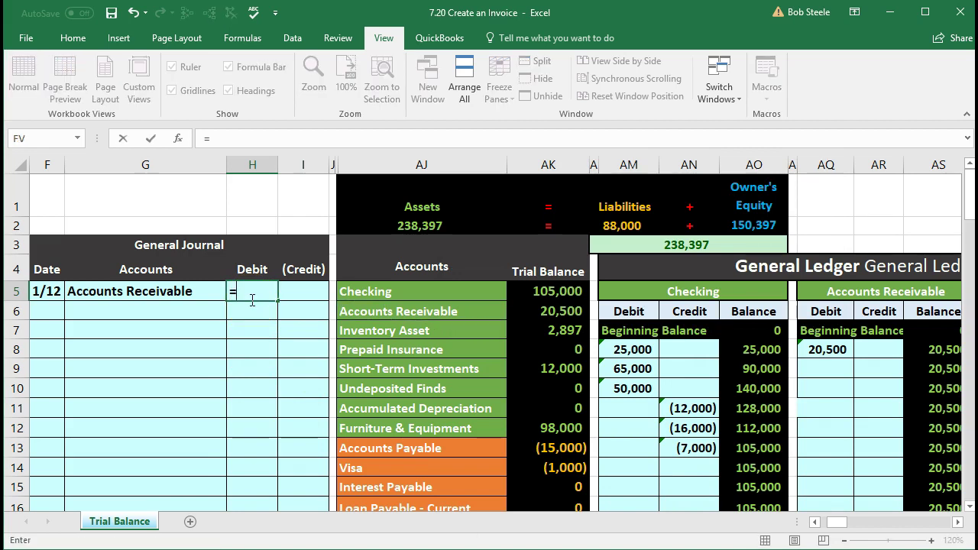
pyautogui.write('410*1.05')
pyautogui.press('Return')
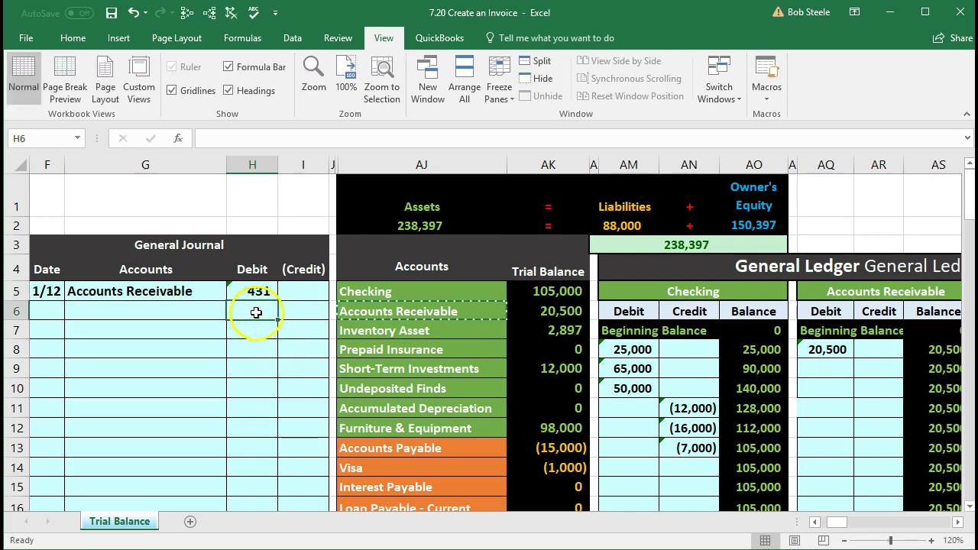
pyautogui.click(252, 284)
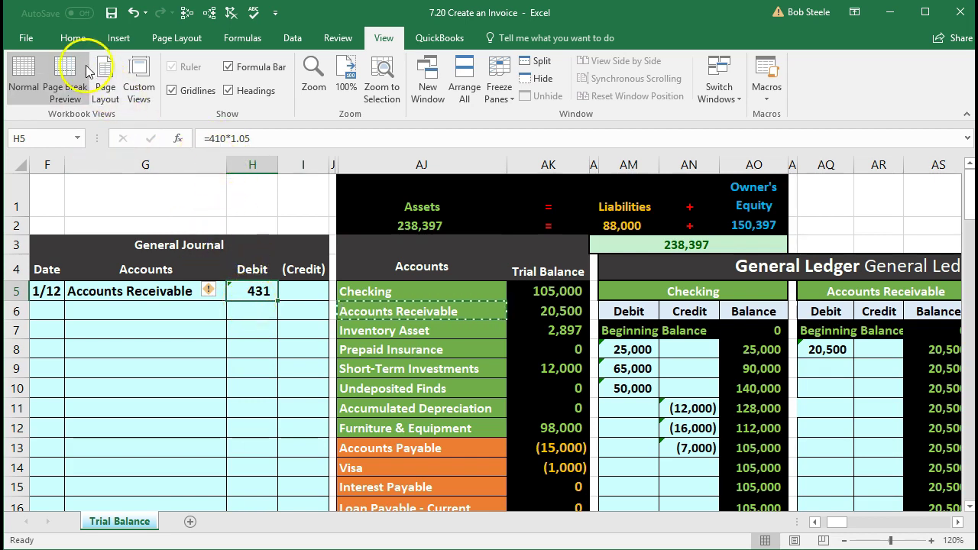
# Step: Try two decimal places and wider columns H:I to show 430.50, then undo back to 431
pyautogui.click(72, 38)
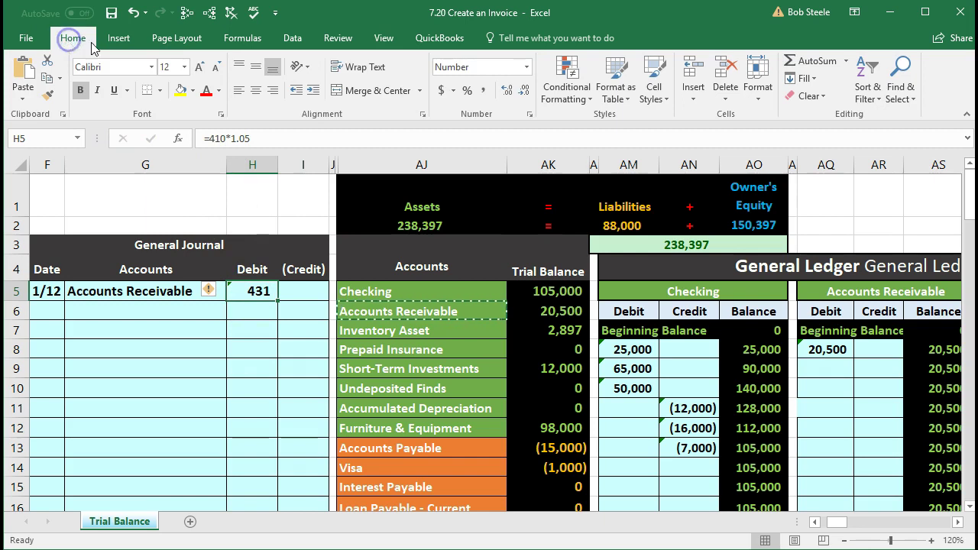
pyautogui.click(508, 90)
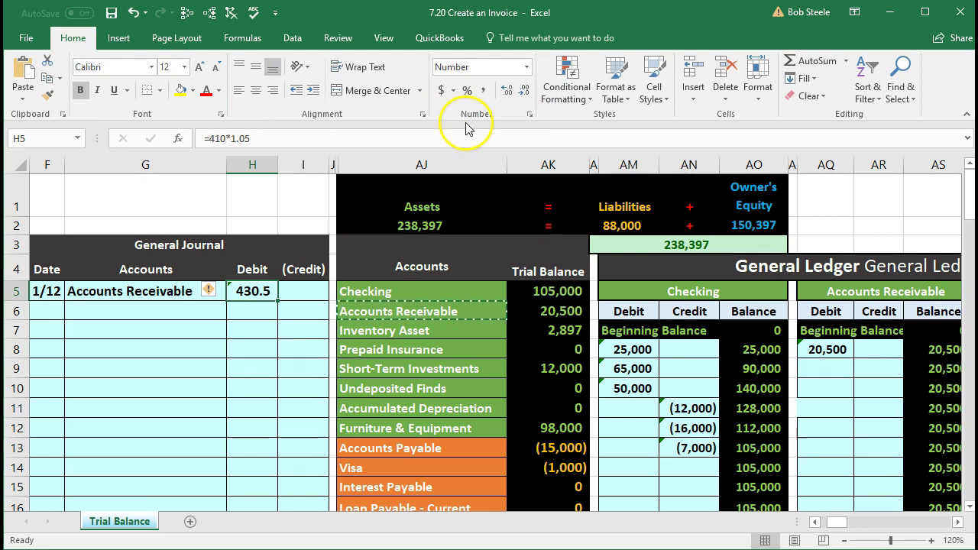
pyautogui.click(506, 92)
pyautogui.click(524, 91)
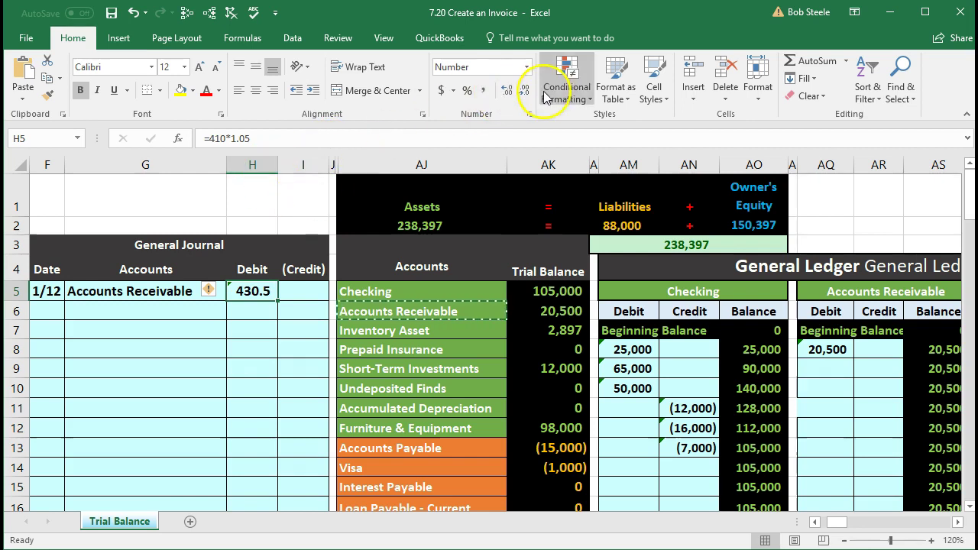
pyautogui.click(507, 90)
pyautogui.moveTo(268, 165)
pyautogui.mouseDown()
pyautogui.moveTo(286, 168)
pyautogui.moveTo(280, 163)
pyautogui.mouseUp()
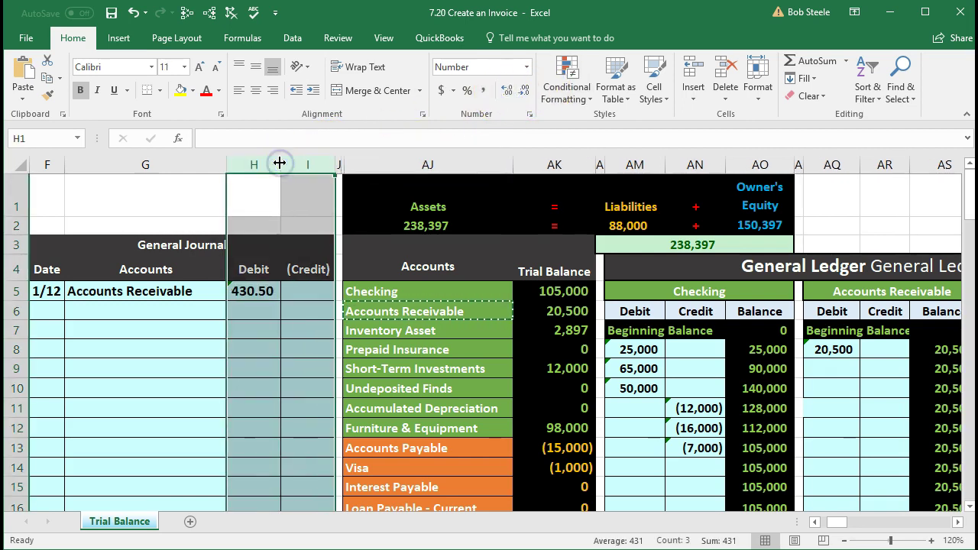
pyautogui.click(257, 291)
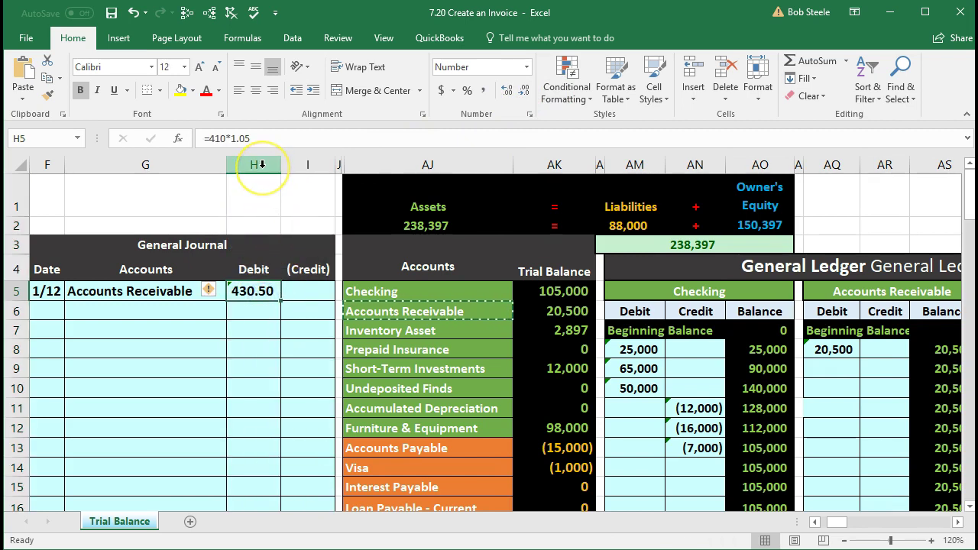
pyautogui.hotkey('ctrl', 'z')
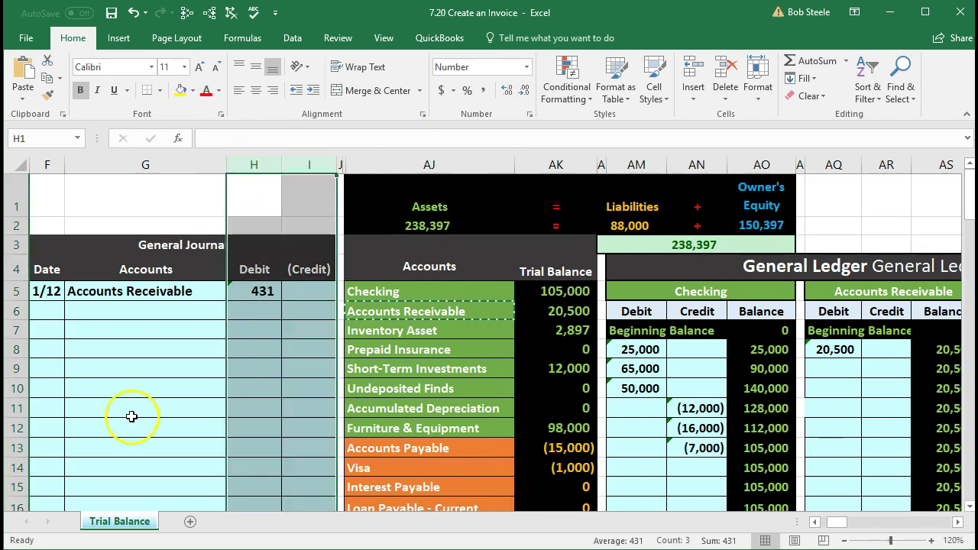
pyautogui.click(142, 394)
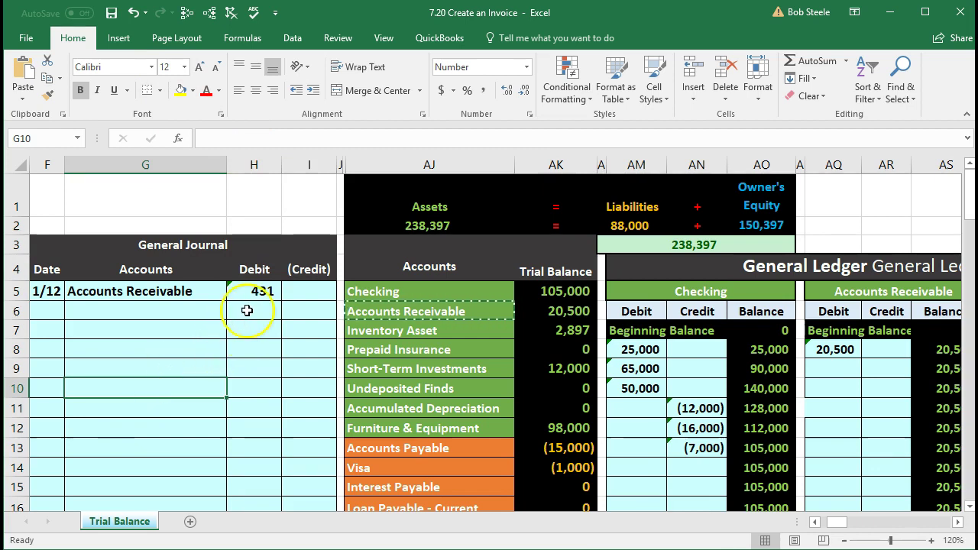
pyautogui.click(257, 289)
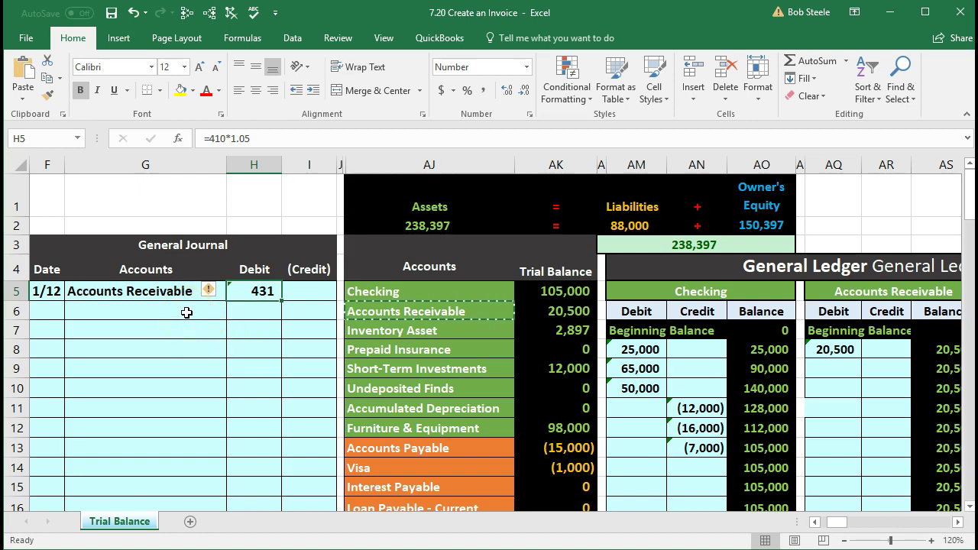
pyautogui.click(186, 312)
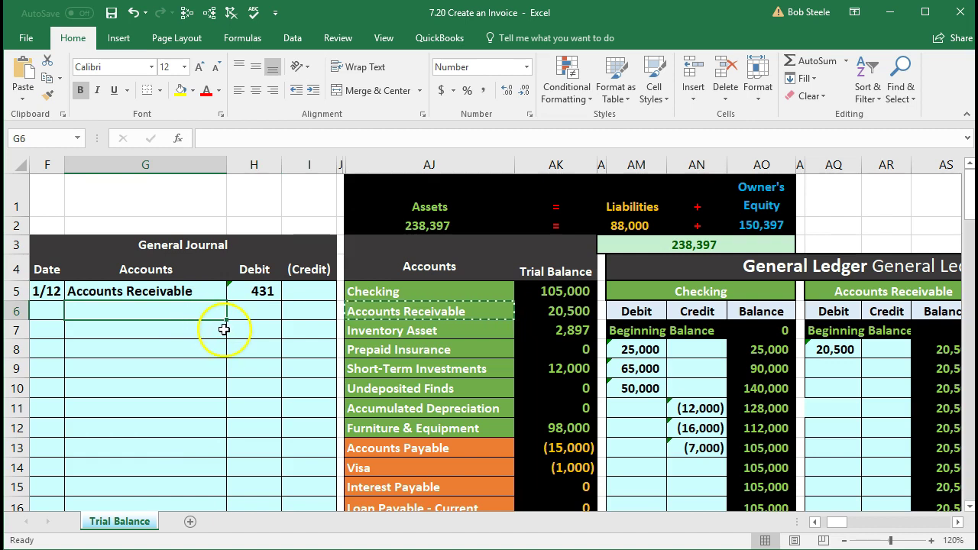
pyautogui.click(398, 369)
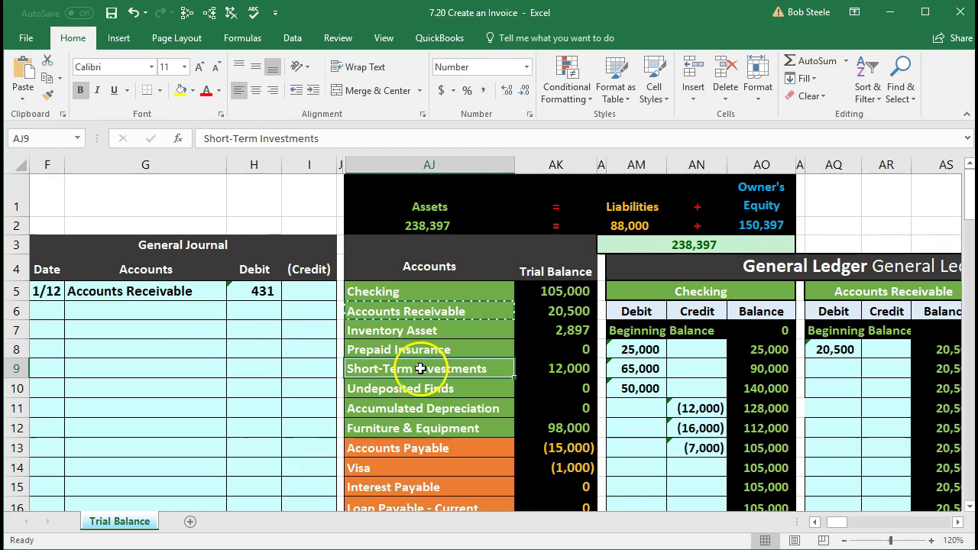
pyautogui.scroll(-3, 420, 369)
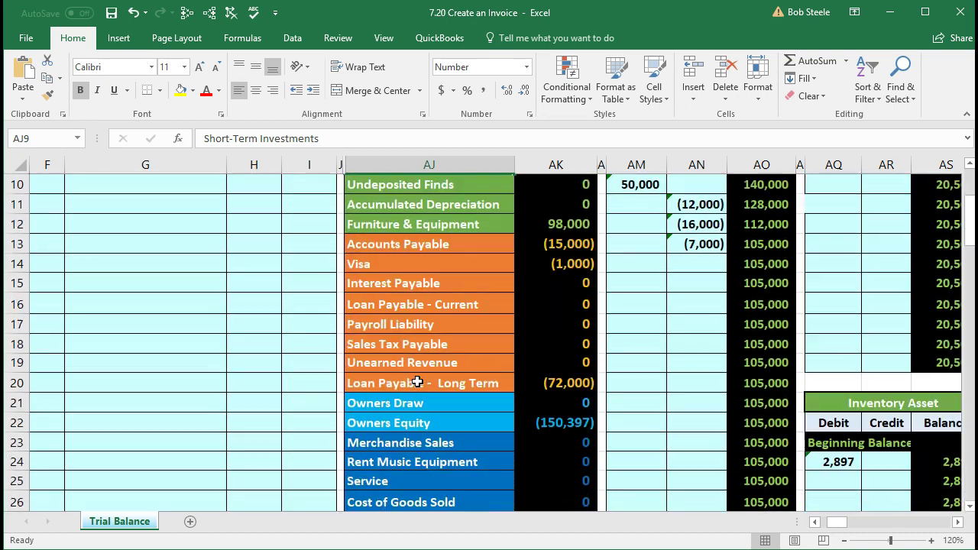
pyautogui.scroll(-1, 417, 382)
pyautogui.click(414, 382)
pyautogui.scroll(-1, 415, 381)
pyautogui.scroll(2, 412, 382)
pyautogui.scroll(3, 412, 382)
pyautogui.click(405, 356)
pyautogui.scroll(-2, 407, 356)
pyautogui.click(409, 357)
pyautogui.scroll(-1, 408, 357)
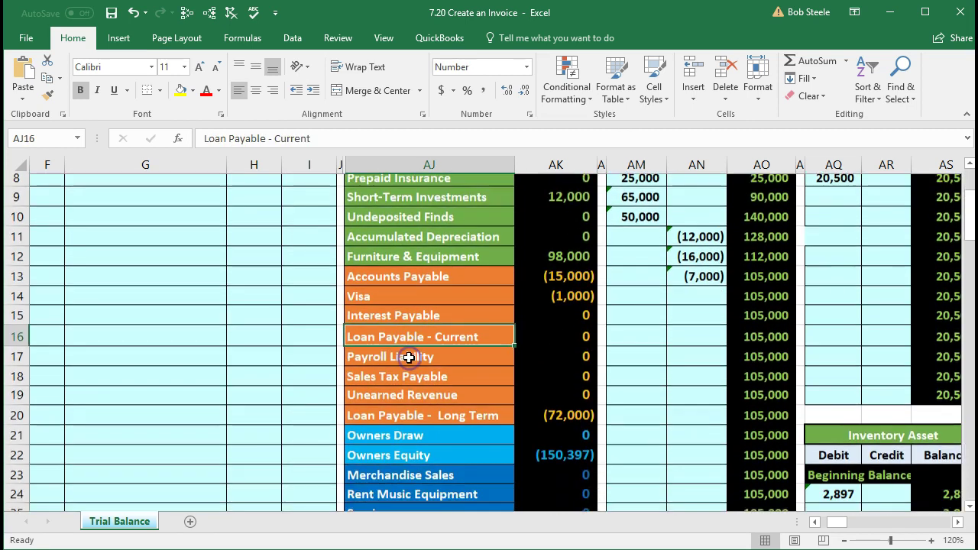
pyautogui.scroll(-1, 409, 357)
pyautogui.click(404, 382)
pyautogui.click(408, 423)
pyautogui.scroll(-1, 407, 428)
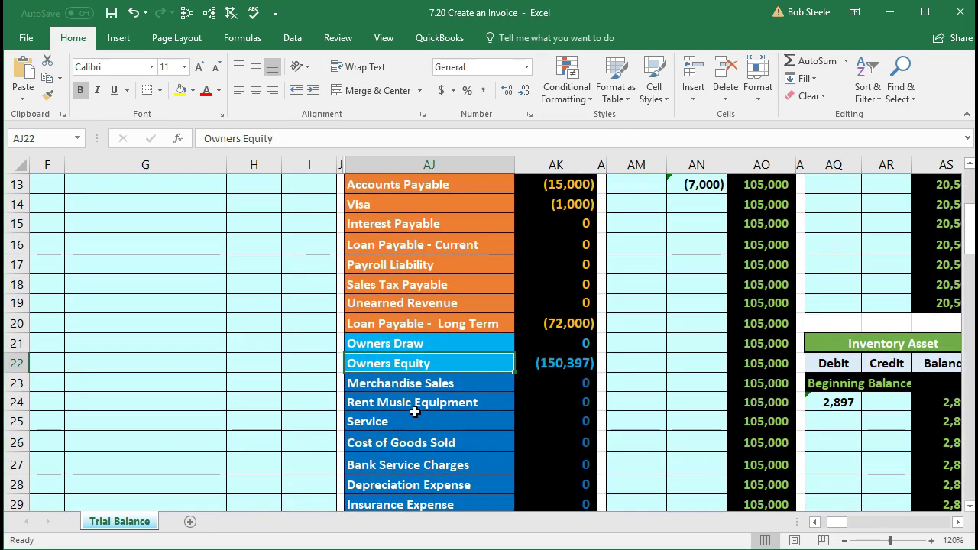
pyautogui.click(447, 384)
pyautogui.scroll(-1, 448, 386)
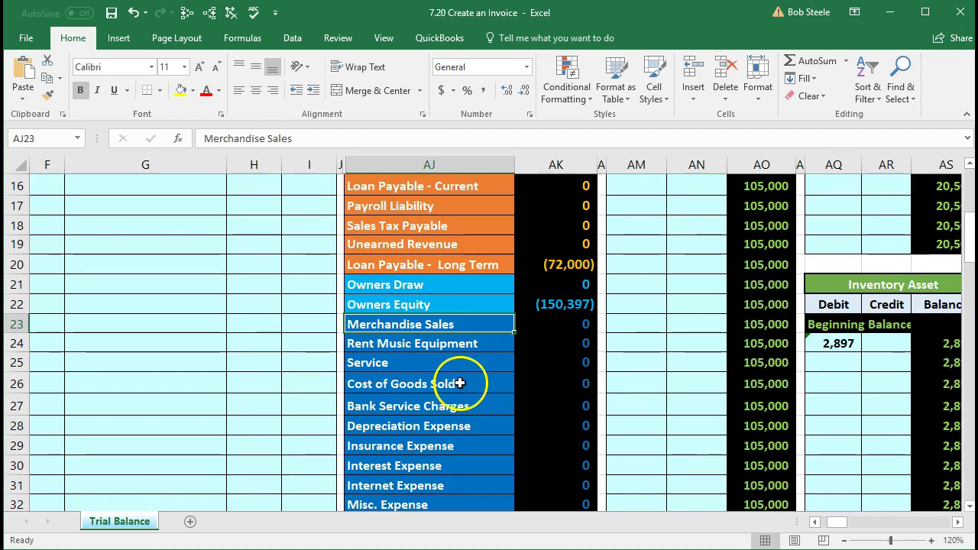
pyautogui.click(475, 348)
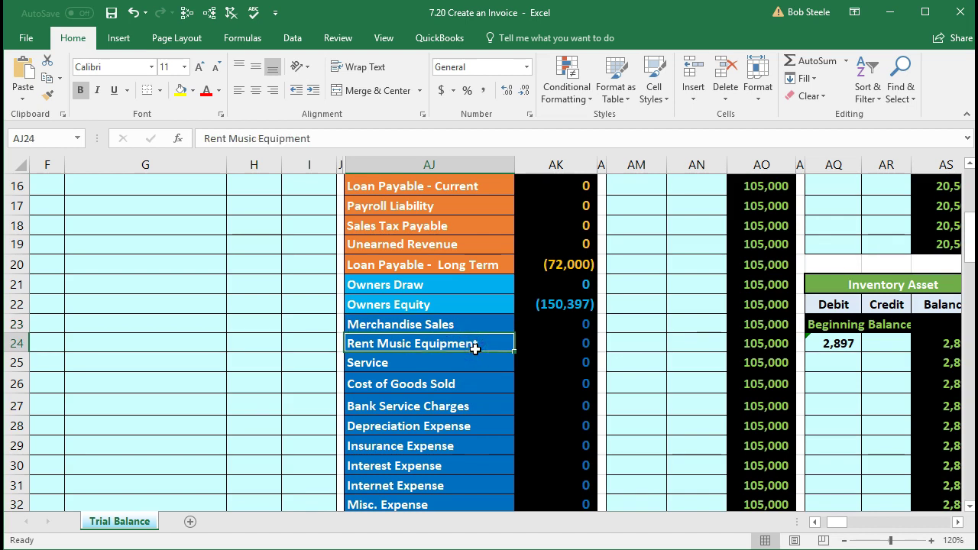
pyautogui.click(474, 366)
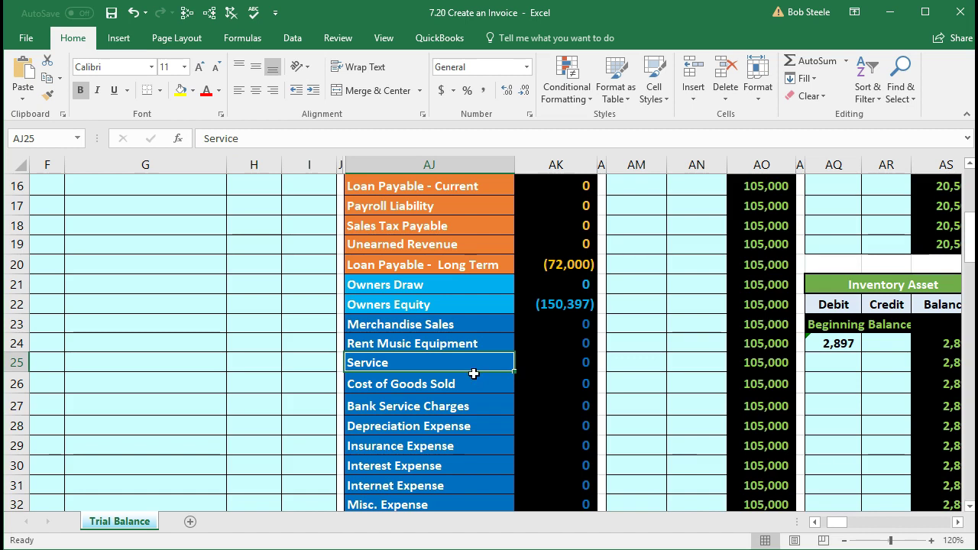
pyautogui.click(467, 325)
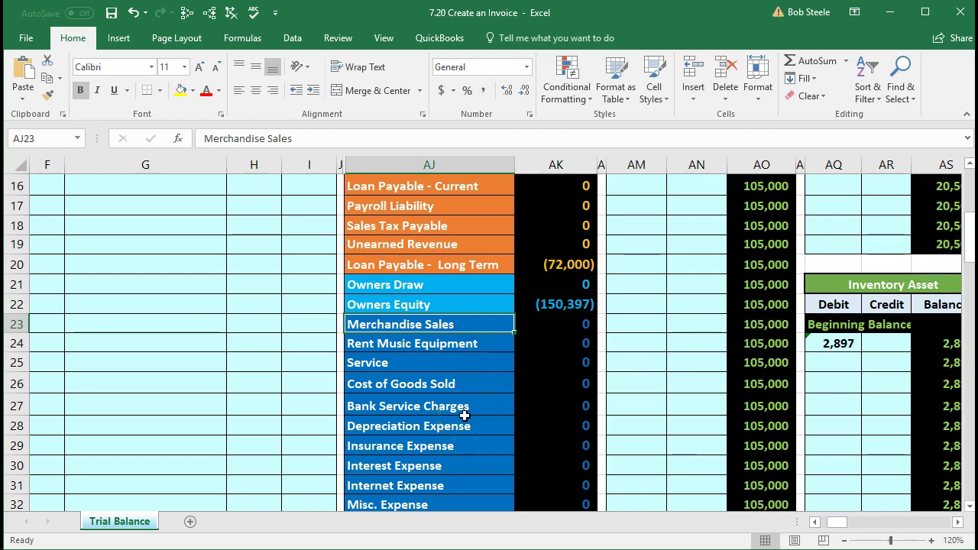
pyautogui.scroll(1, 451, 416)
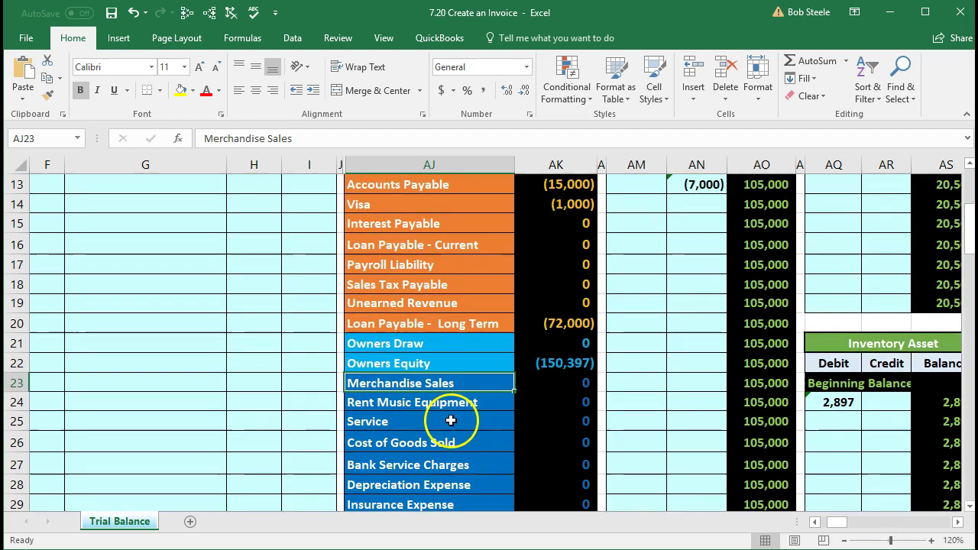
pyautogui.scroll(2, 454, 407)
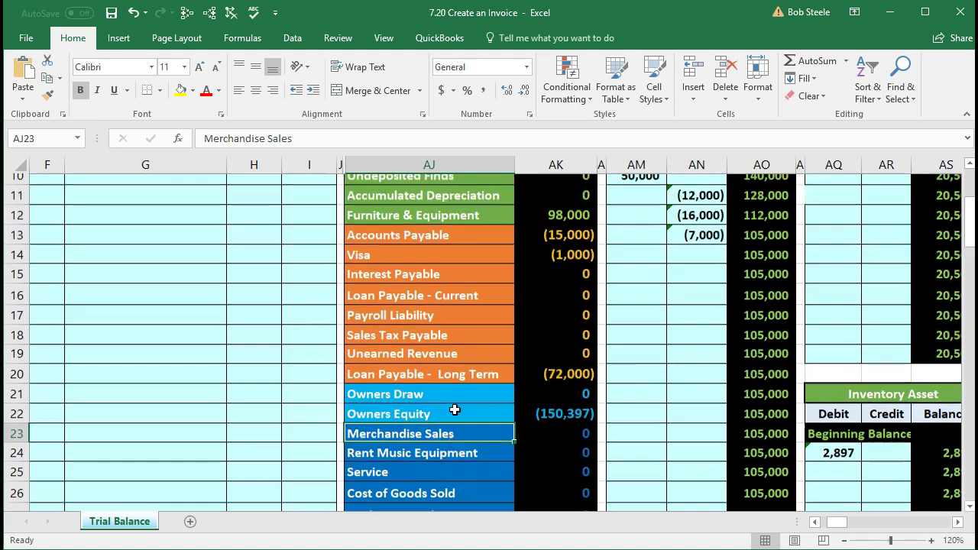
pyautogui.scroll(1, 454, 408)
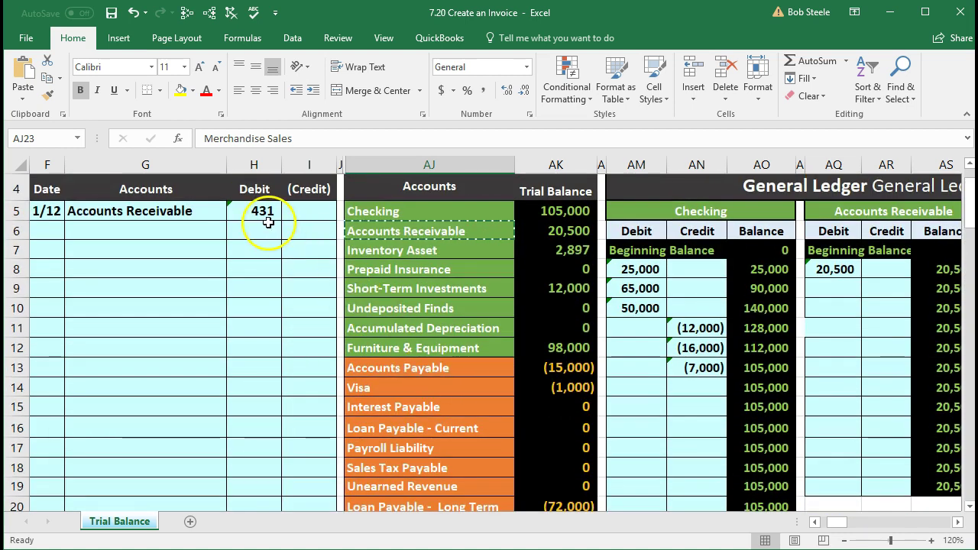
pyautogui.scroll(-3, 357, 318)
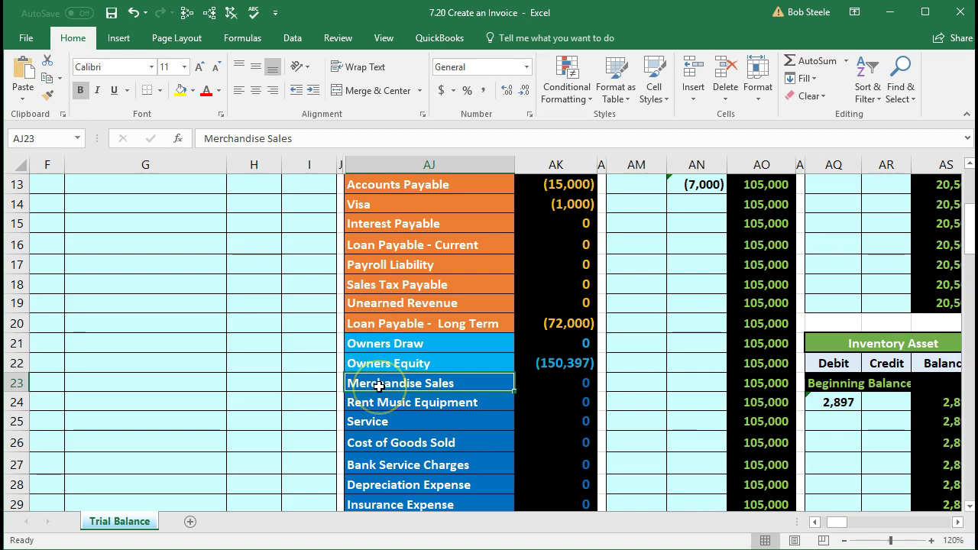
pyautogui.scroll(-1, 379, 386)
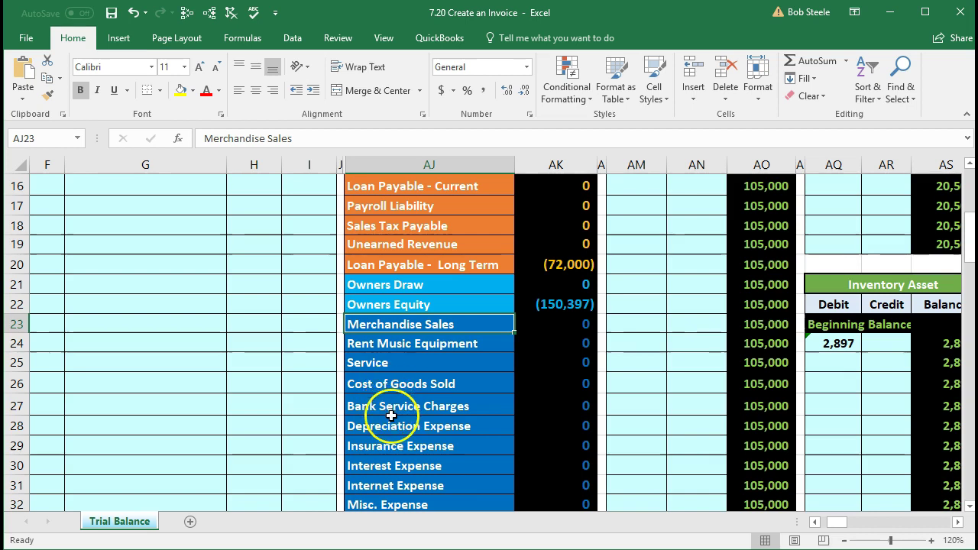
pyautogui.scroll(-3, 392, 407)
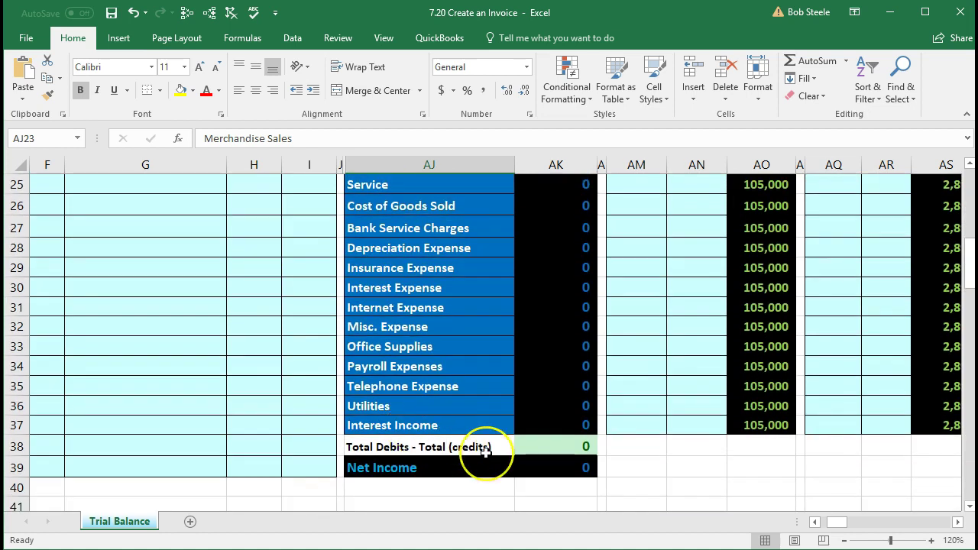
pyautogui.scroll(3, 481, 452)
pyautogui.scroll(1, 485, 453)
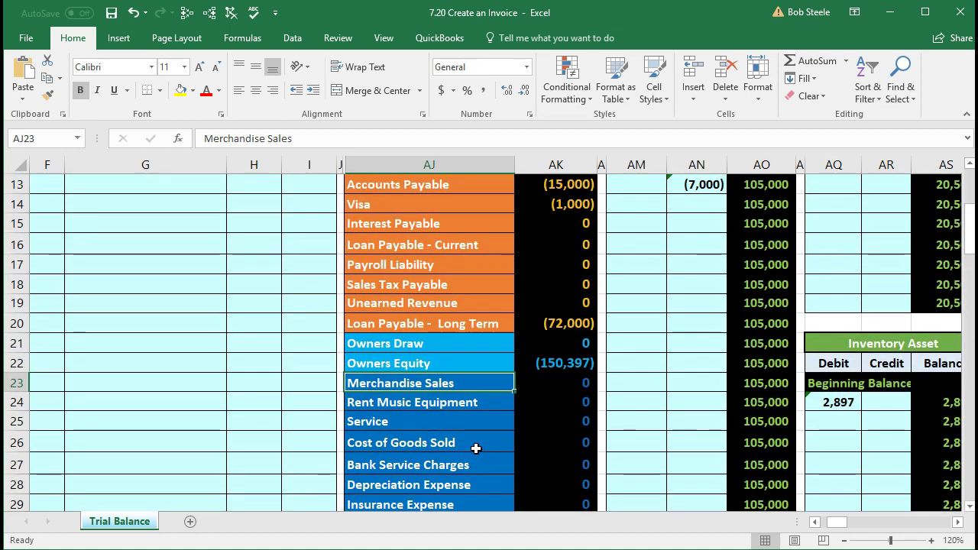
# Step: Copy Merchandise Sales from the trial balance and paste it as a value into G6
pyautogui.rightClick(456, 384)
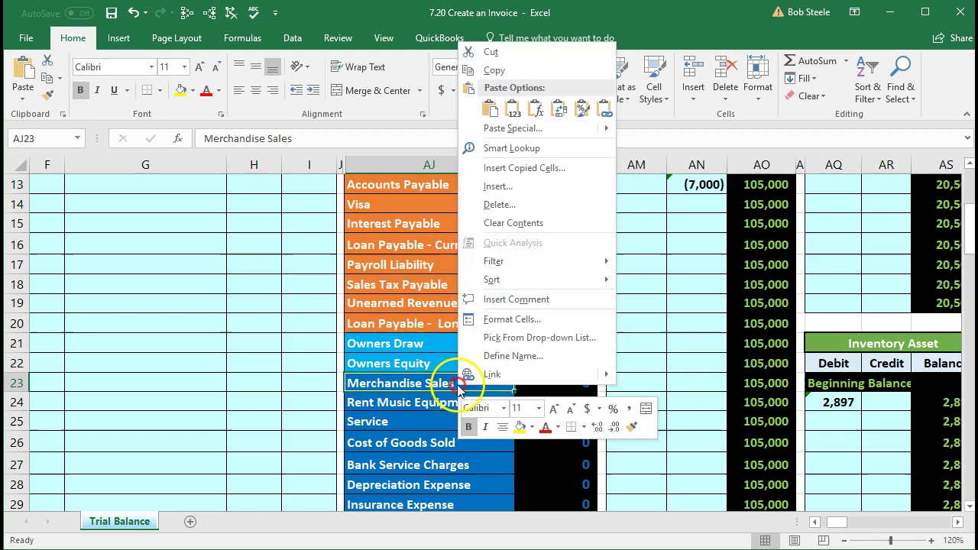
pyautogui.click(472, 74)
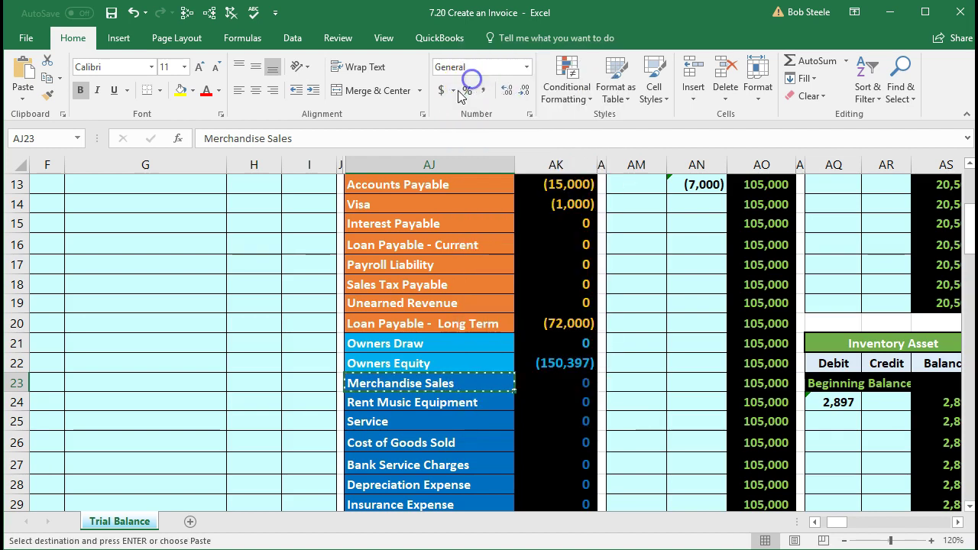
pyautogui.scroll(4, 130, 404)
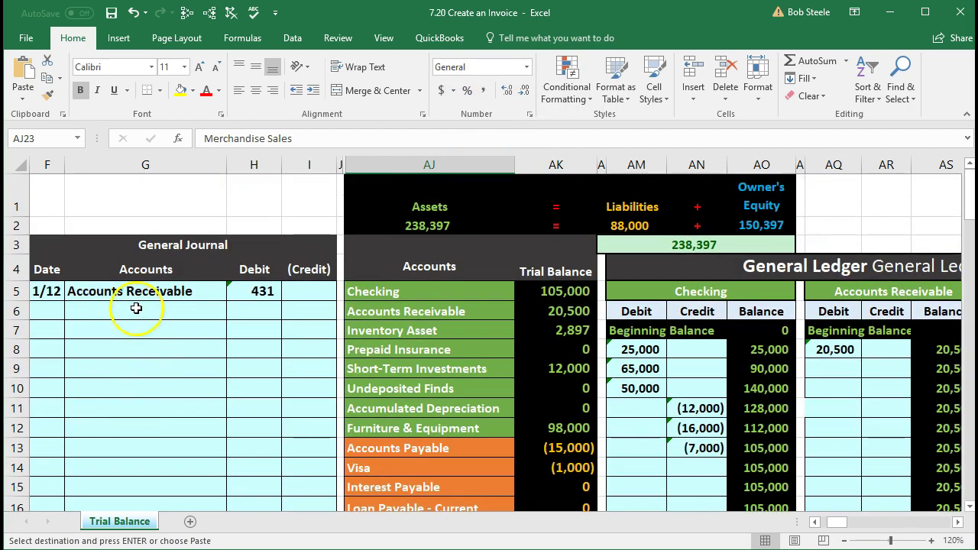
pyautogui.click(136, 308)
pyautogui.rightClick(136, 308)
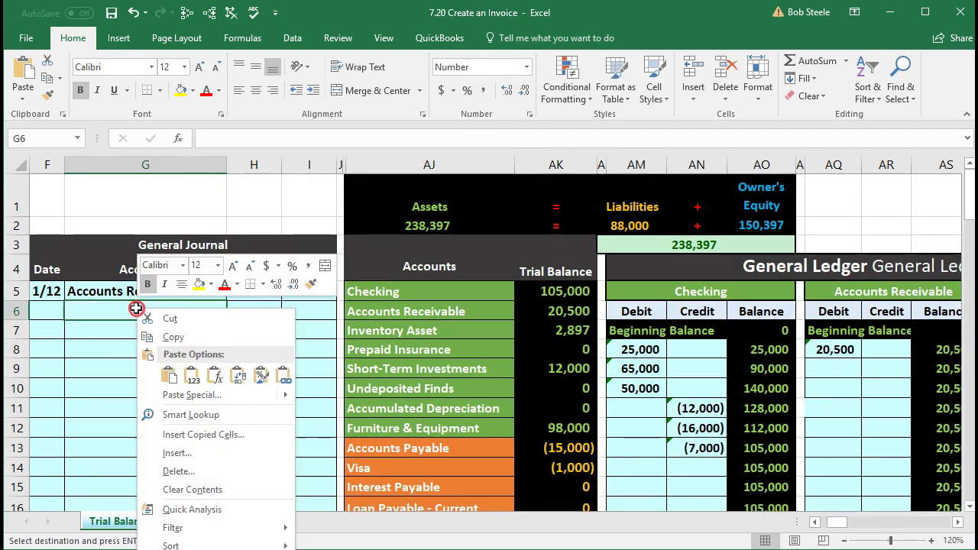
pyautogui.click(194, 370)
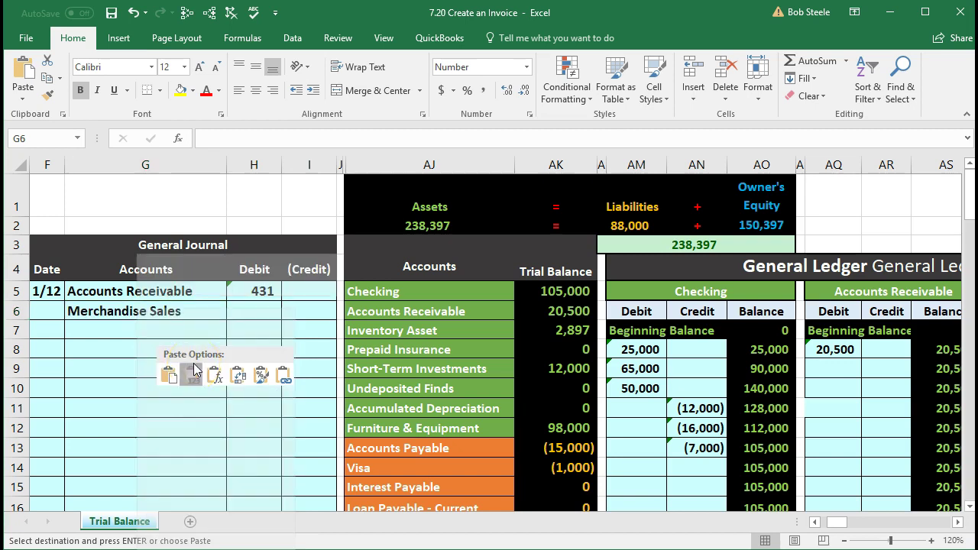
# Step: Enter -410 in I6 as the Merchandise Sales credit, shown as (410)
pyautogui.click(300, 317)
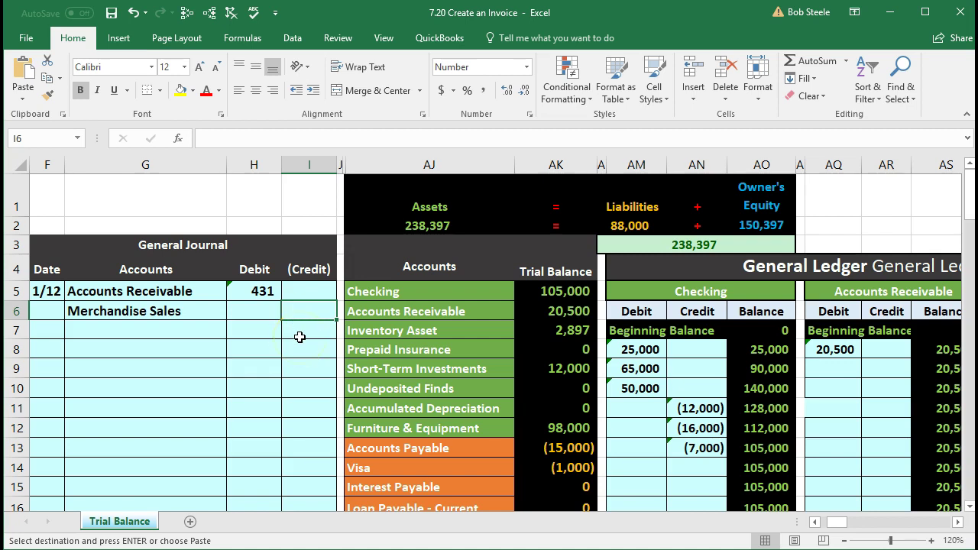
pyautogui.press('Escape')
pyautogui.write('-')
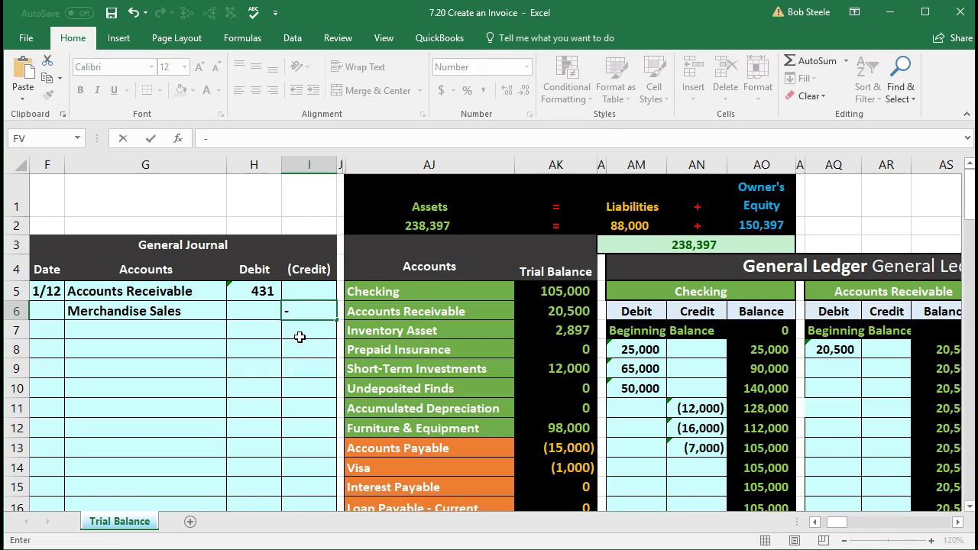
pyautogui.write('410')
pyautogui.press('Return')
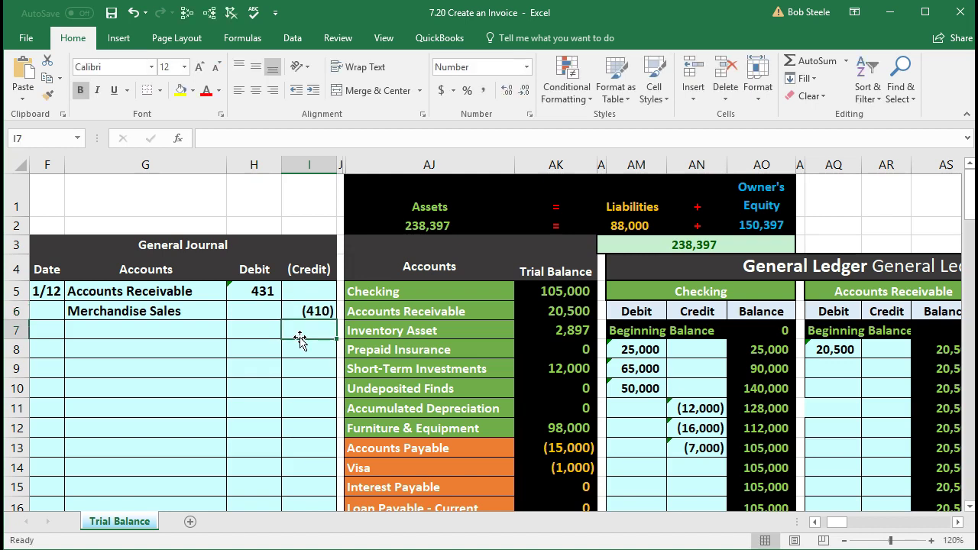
# Step: Indent Merchandise Sales in G6 and check the 21 difference across amounts H5:I6
pyautogui.click(176, 315)
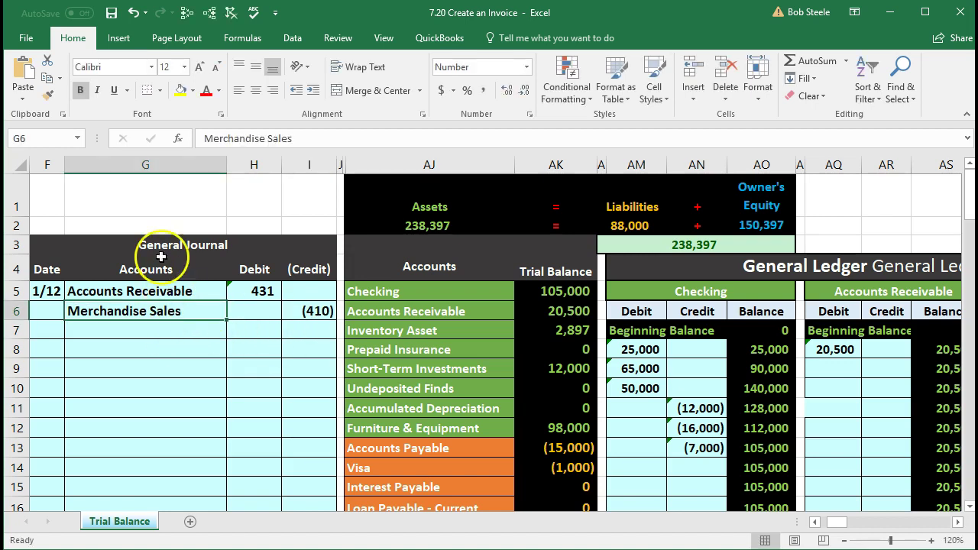
pyautogui.click(314, 91)
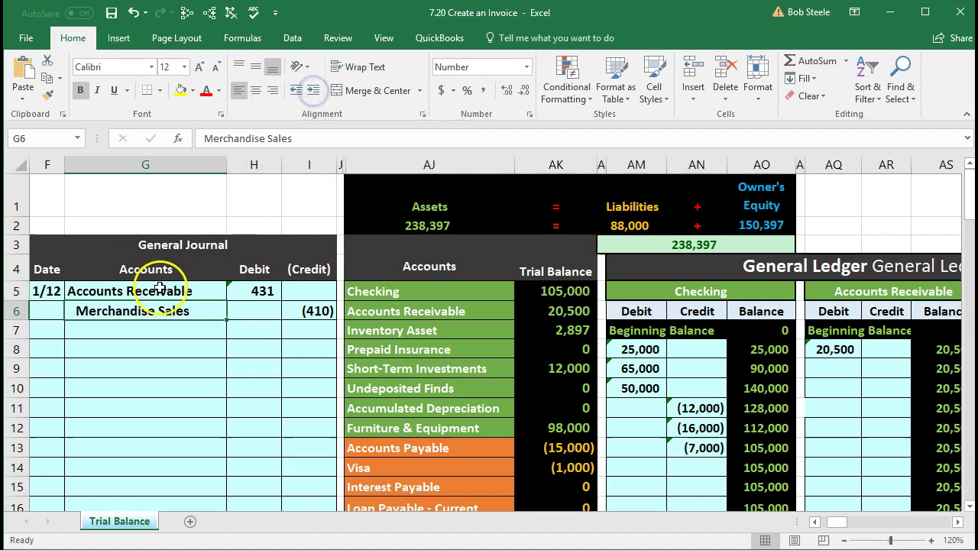
pyautogui.click(135, 330)
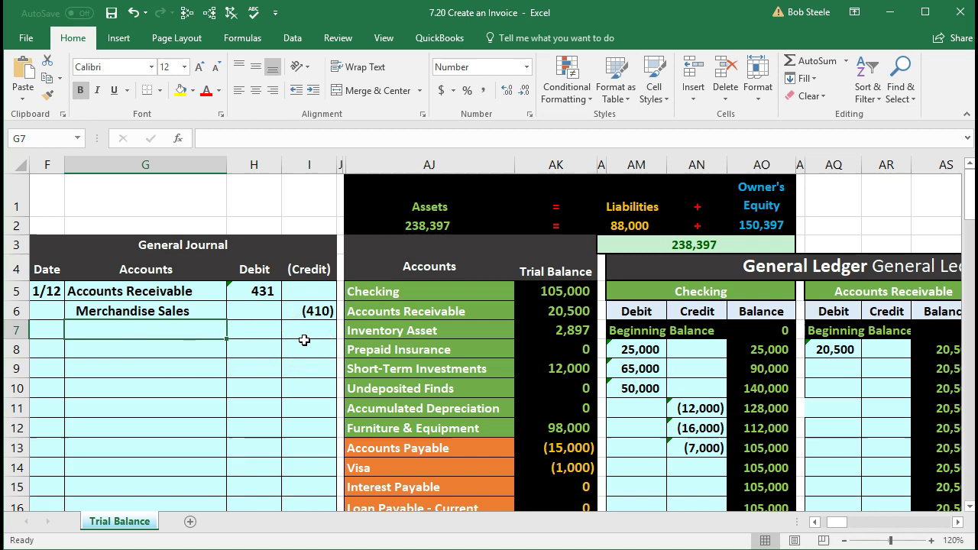
pyautogui.moveTo(258, 291); pyautogui.dragTo(291, 311)
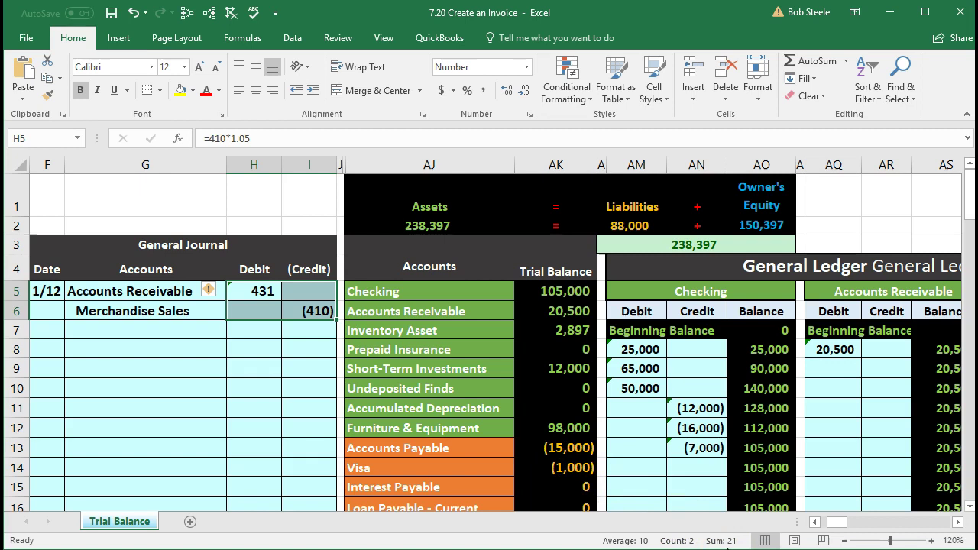
pyautogui.click(315, 331)
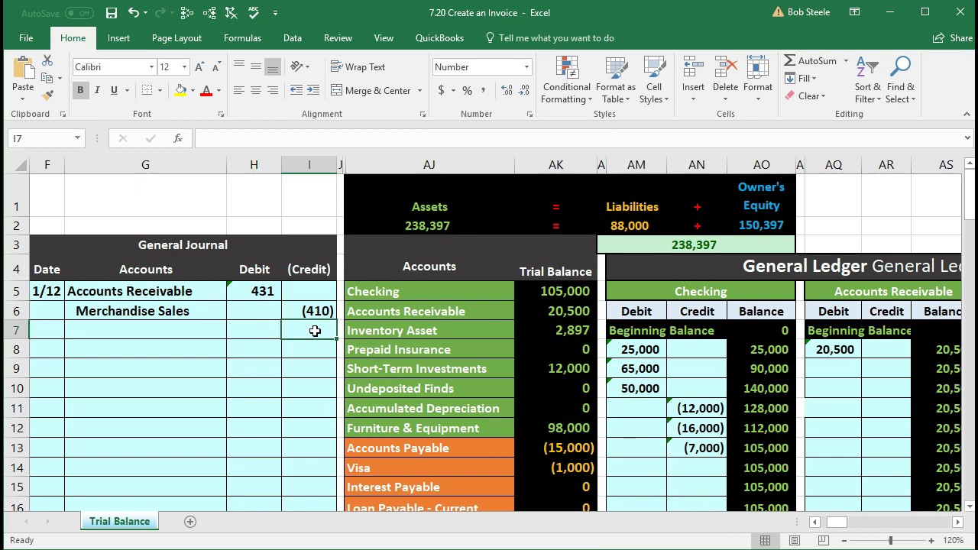
pyautogui.press('XF86Calculator')
# Step: Check the 5% tax on 410 in Calculator, then enter =-SUM(H5:I6) in I7 for a (21) credit
pyautogui.click(622, 411)
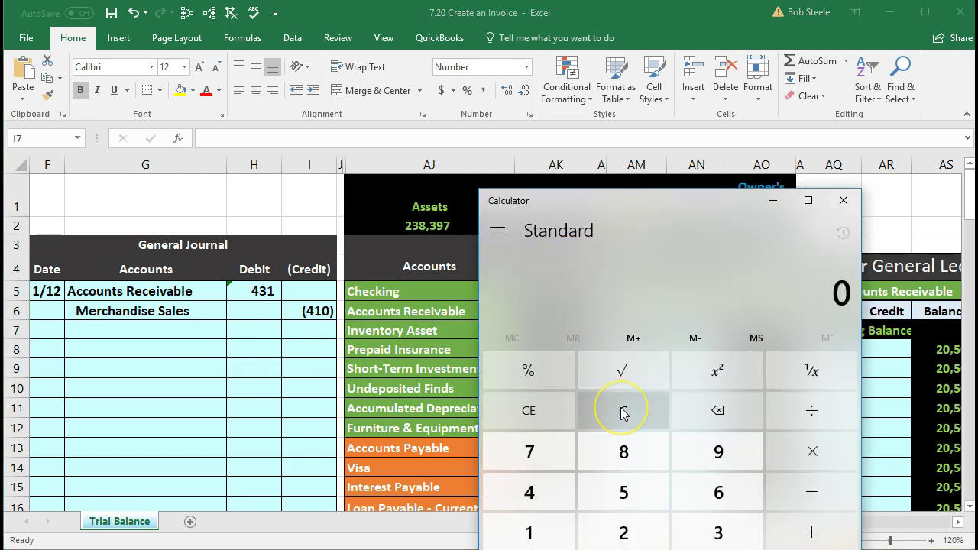
pyautogui.write('410')
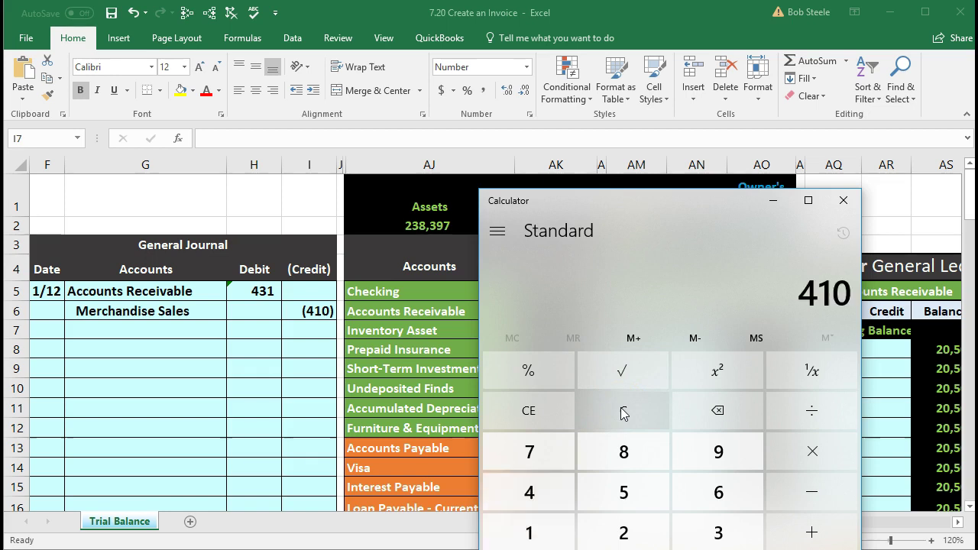
pyautogui.write('.05')
pyautogui.press('Return')
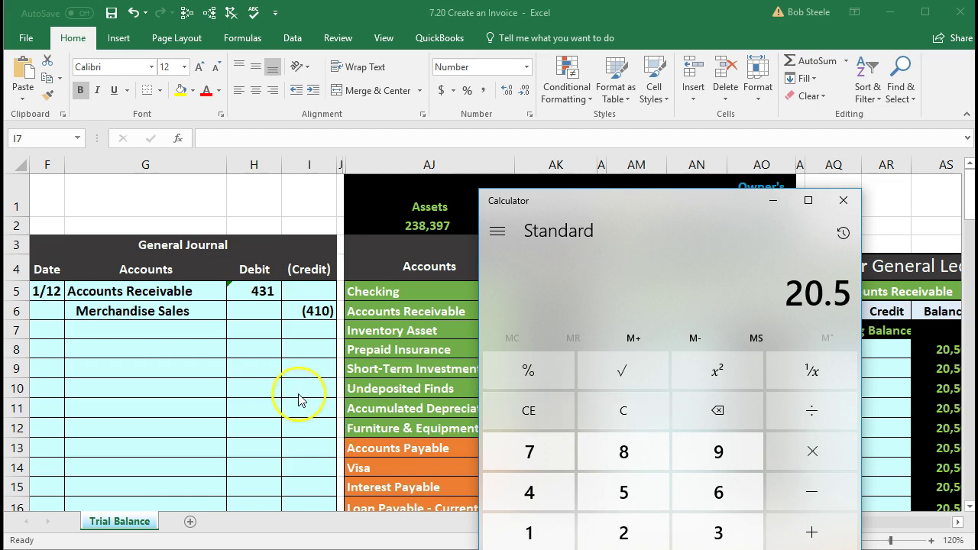
pyautogui.click(297, 392)
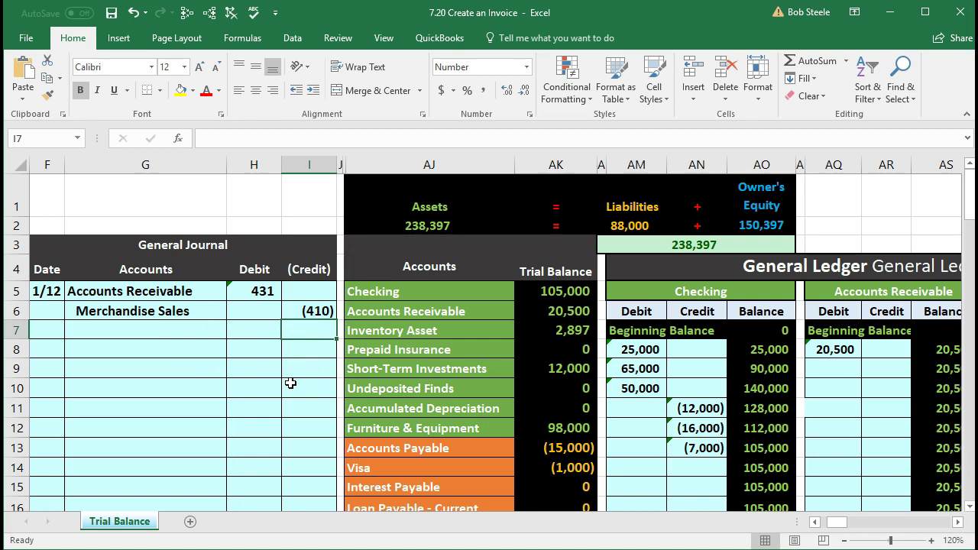
pyautogui.write('-sum')
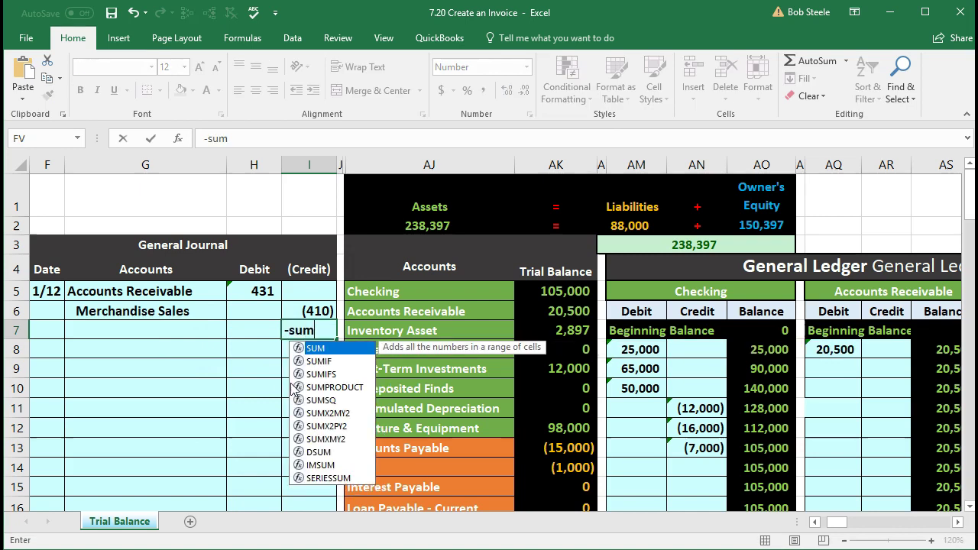
pyautogui.doubleClick(314, 347)
pyautogui.moveTo(262, 283); pyautogui.dragTo(319, 308)
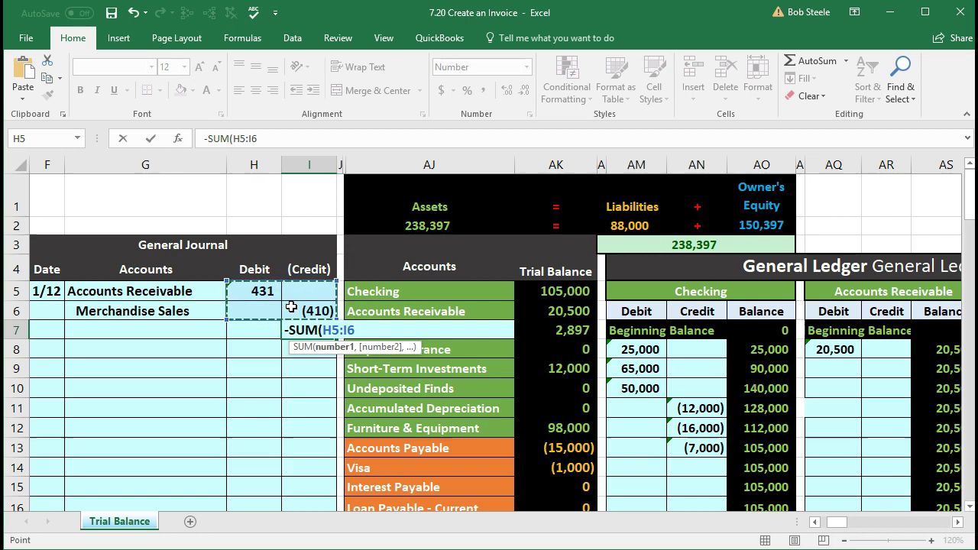
pyautogui.press('Return')
# Step: Select H5:I7 to confirm the entry balances to zero, then look through the trial balance accounts
pyautogui.click(322, 352)
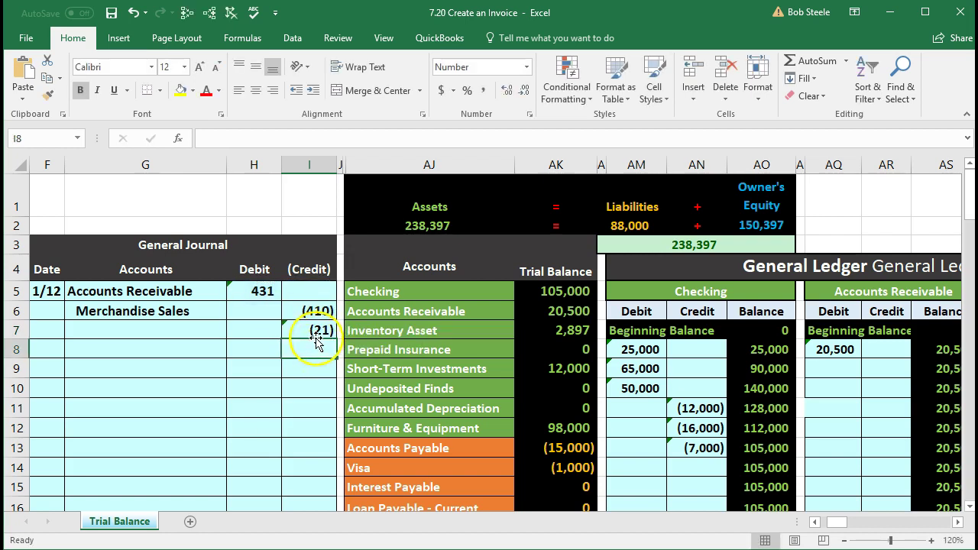
pyautogui.click(313, 329)
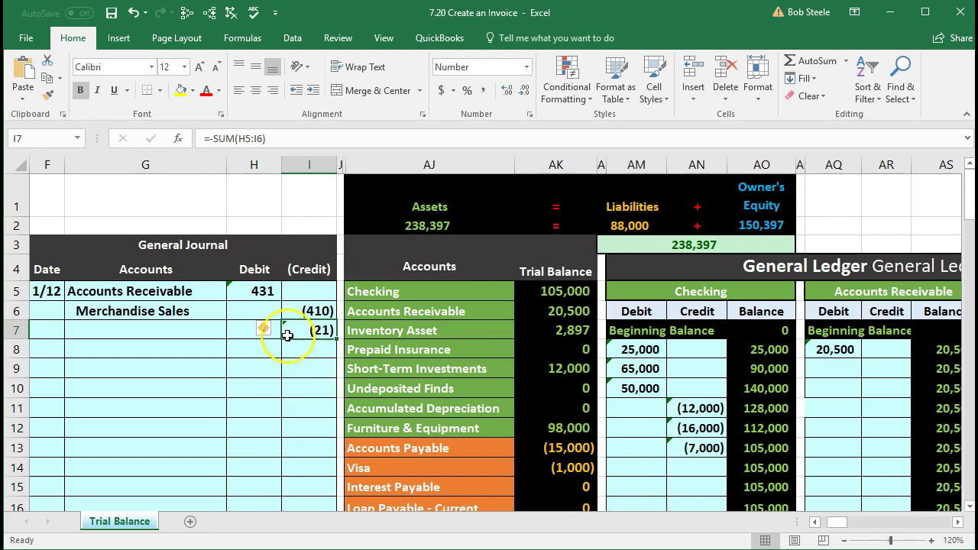
pyautogui.moveTo(262, 297); pyautogui.dragTo(290, 327)
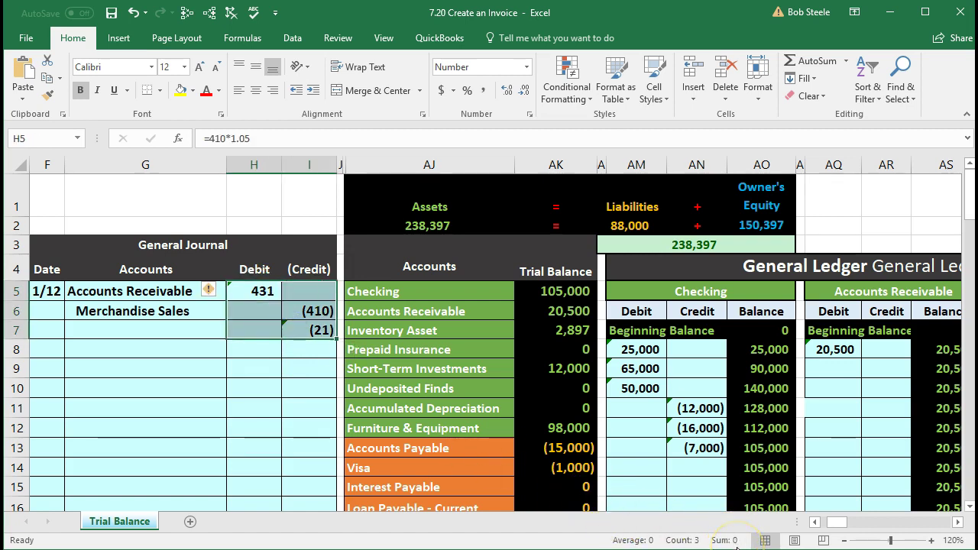
pyautogui.click(187, 331)
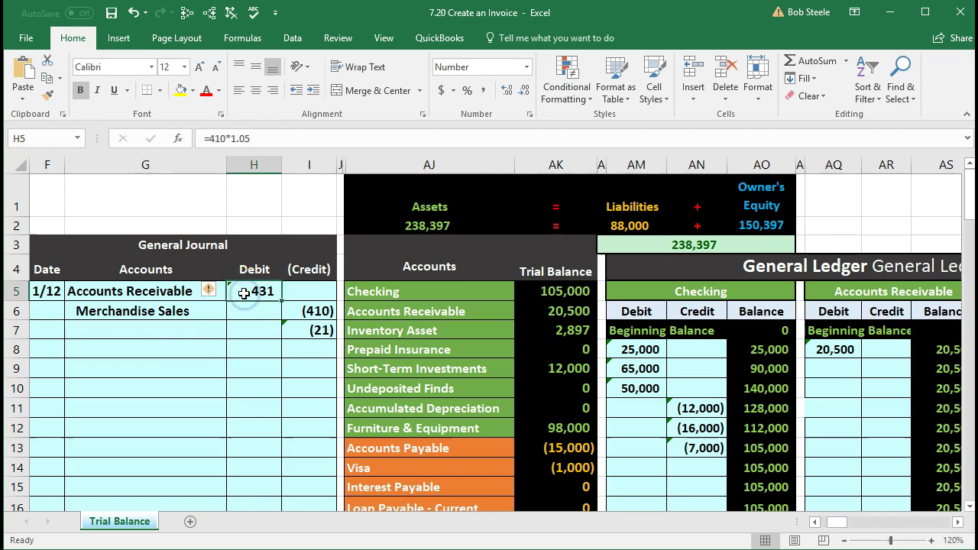
pyautogui.click(399, 380)
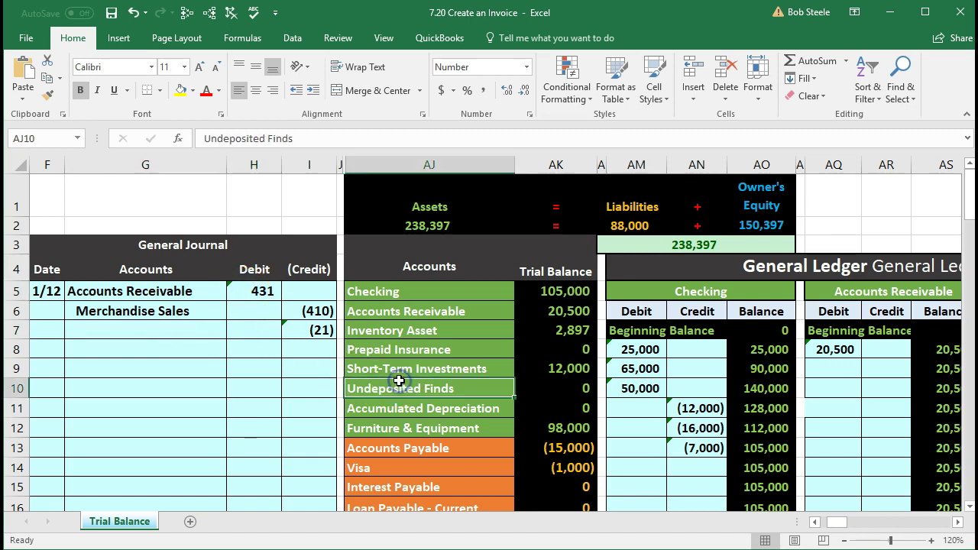
pyautogui.scroll(-1, 399, 381)
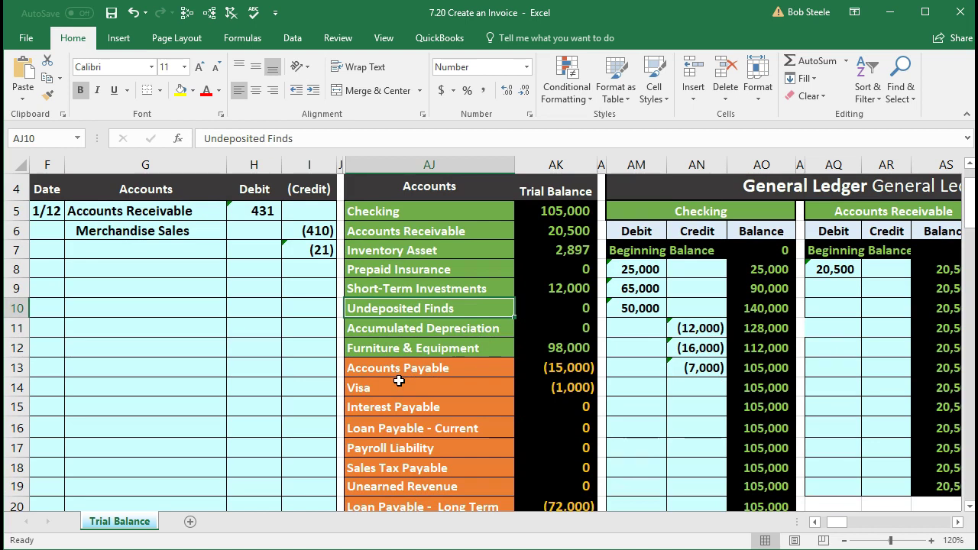
pyautogui.scroll(-1, 399, 380)
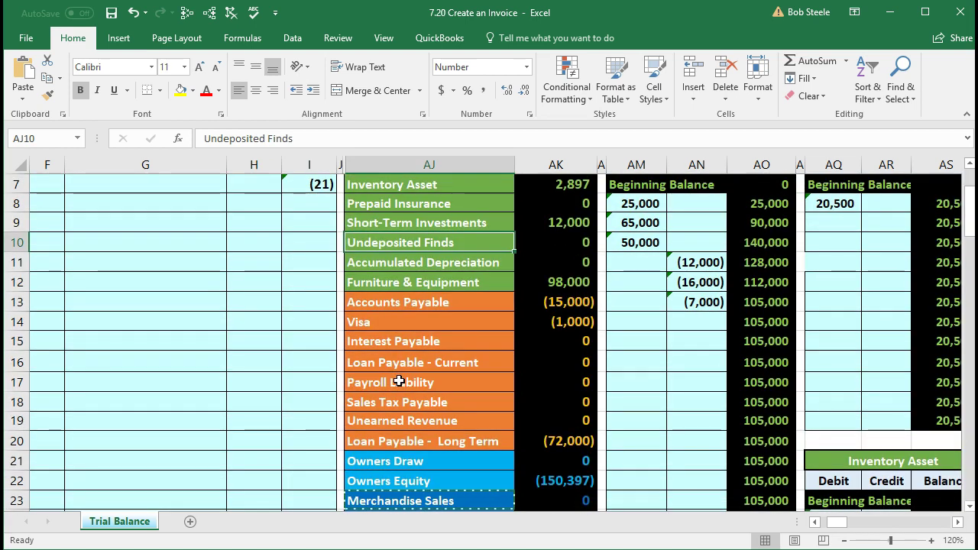
pyautogui.click(391, 401)
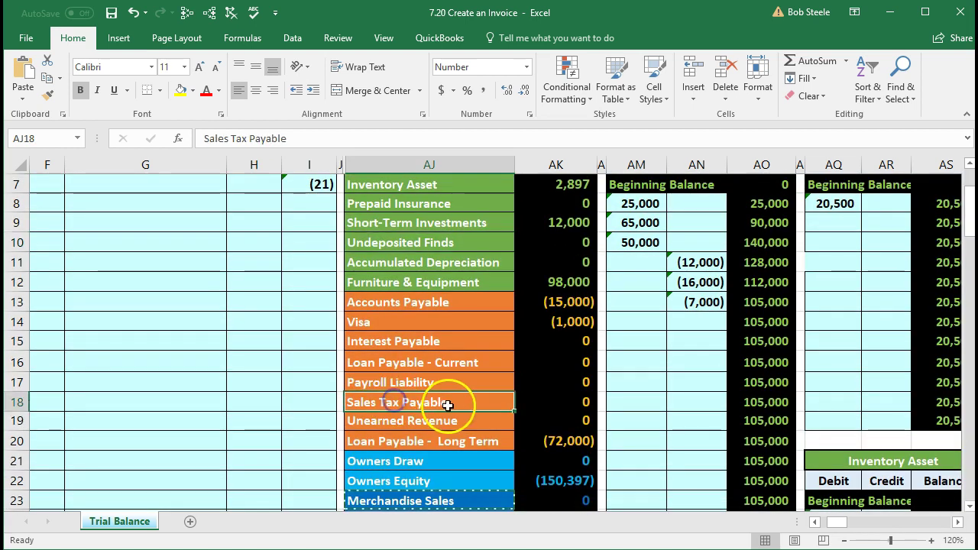
pyautogui.click(483, 410)
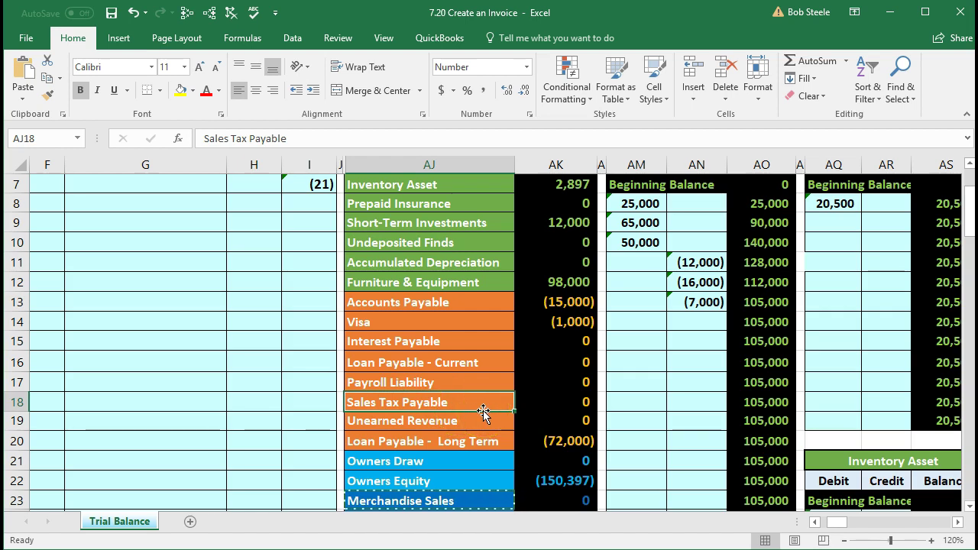
pyautogui.scroll(2, 482, 410)
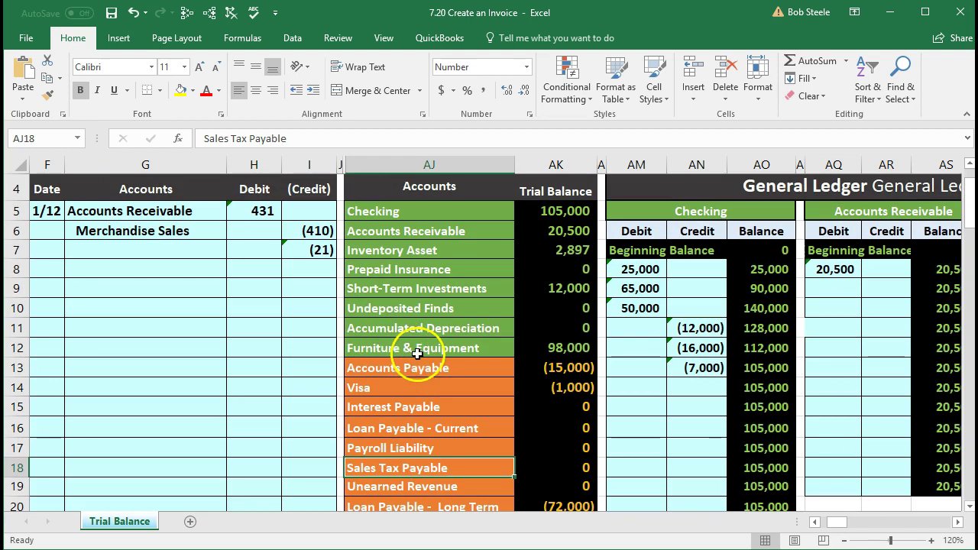
pyautogui.scroll(-2, 424, 349)
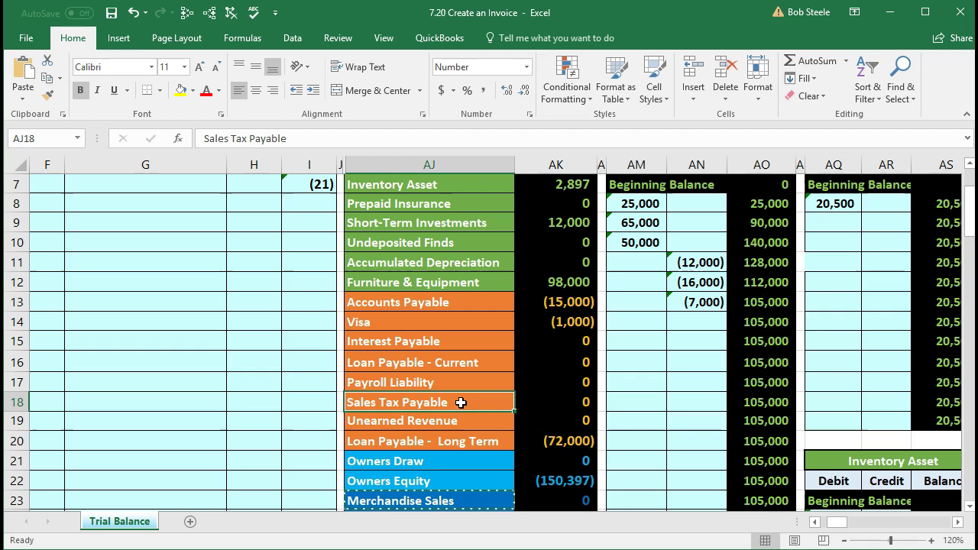
pyautogui.rightClick(460, 402)
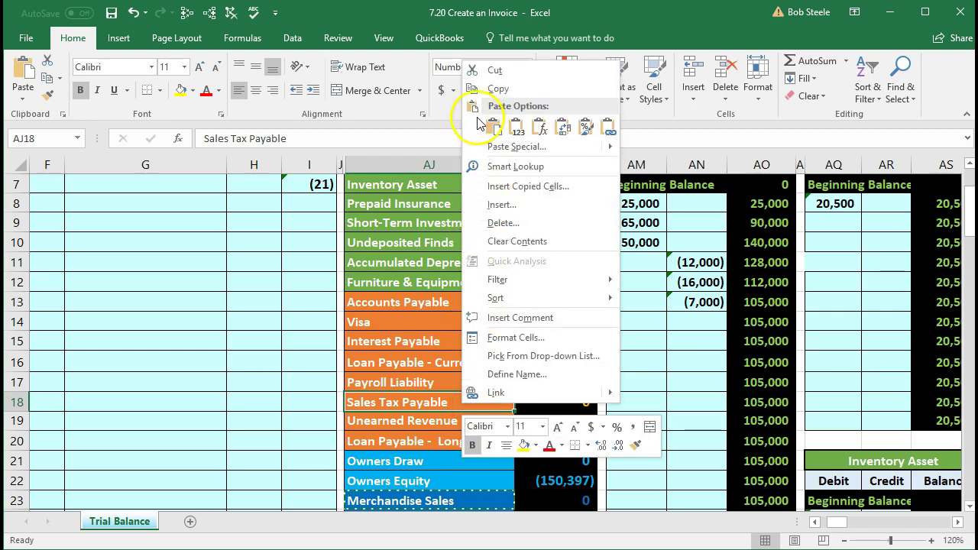
pyautogui.click(481, 90)
pyautogui.scroll(2, 287, 330)
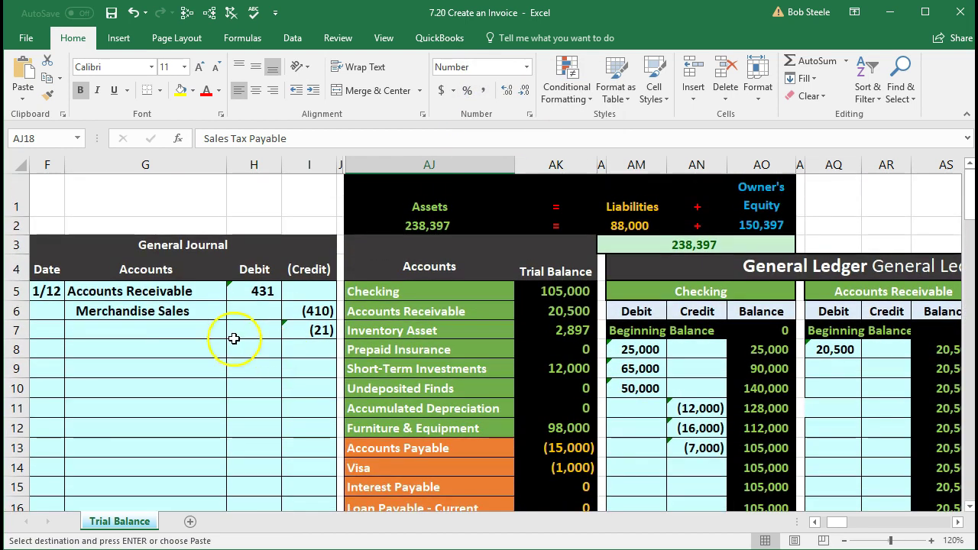
pyautogui.click(181, 329)
pyautogui.rightClick(182, 329)
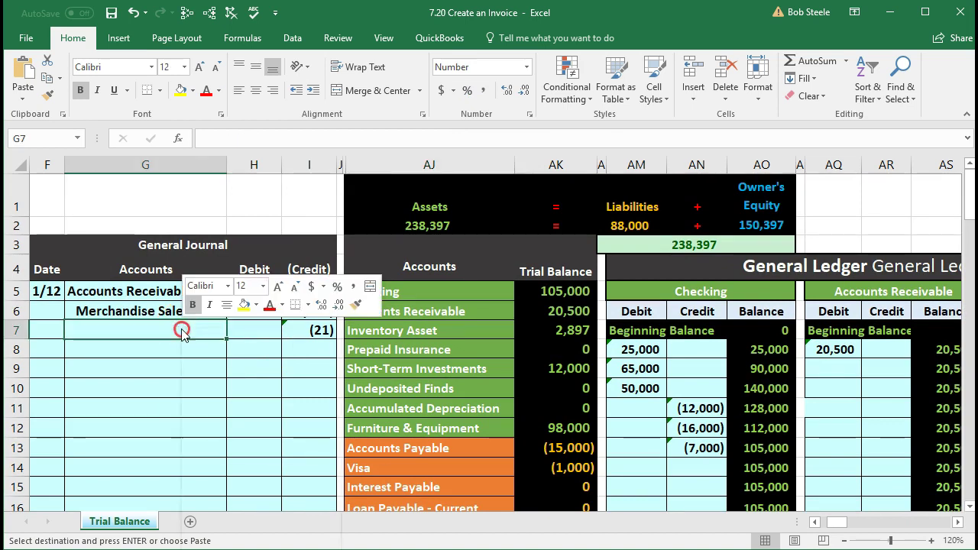
pyautogui.click(237, 395)
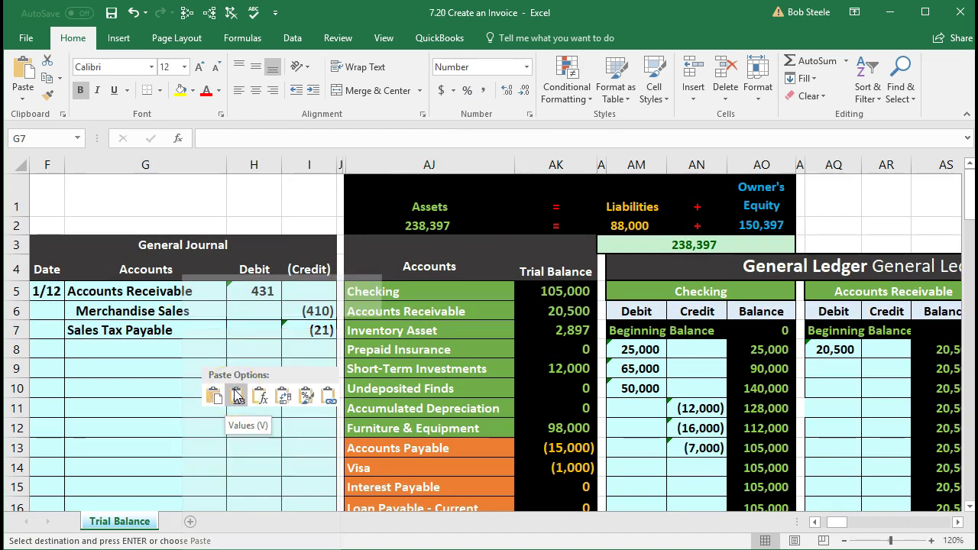
pyautogui.click(237, 395)
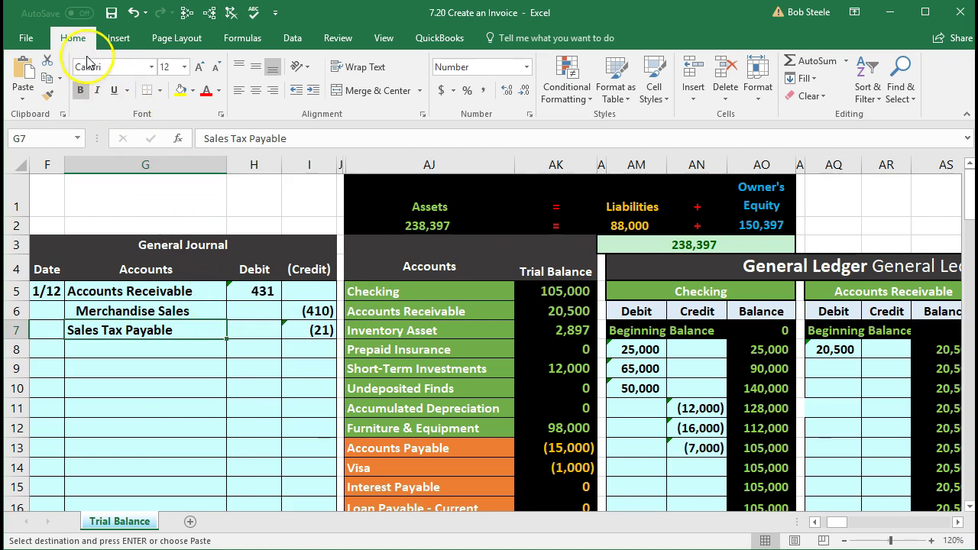
pyautogui.click(312, 92)
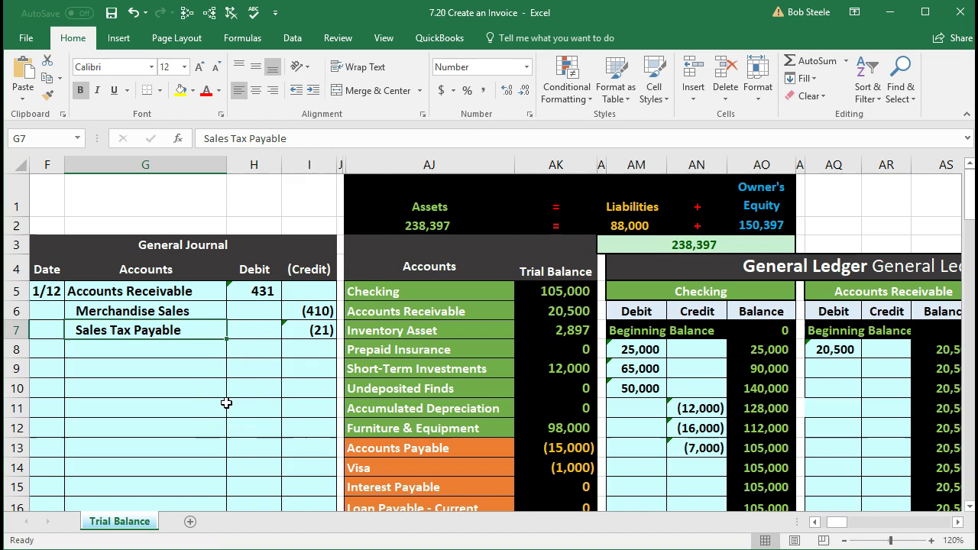
pyautogui.click(420, 333)
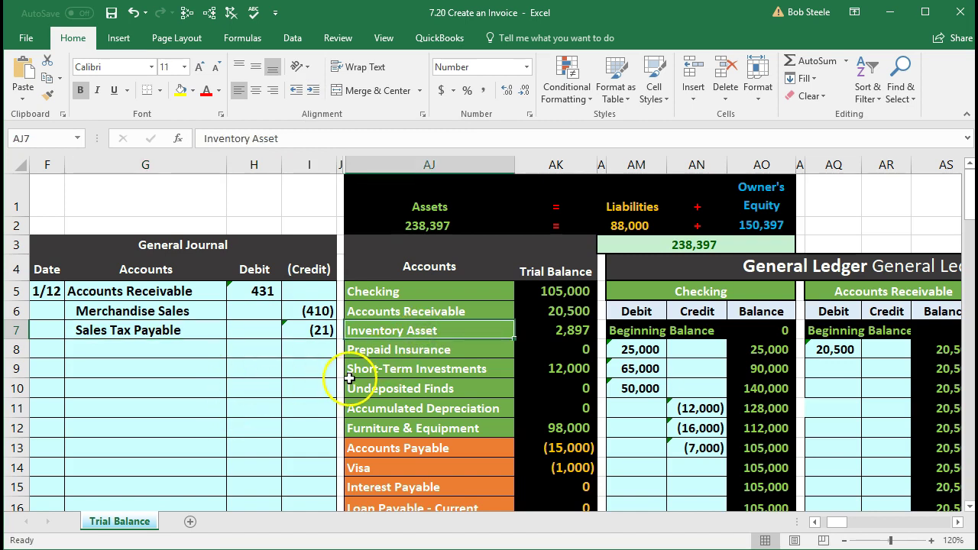
pyautogui.click(261, 372)
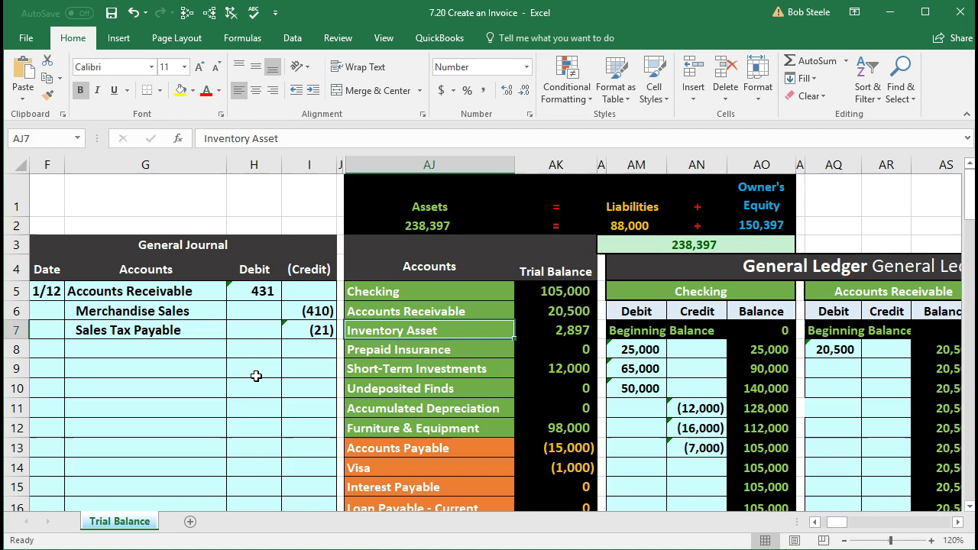
# Step: Compare the 431 Accounts Receivable journal debit with its 20,500 trial balance figure
pyautogui.click(266, 347)
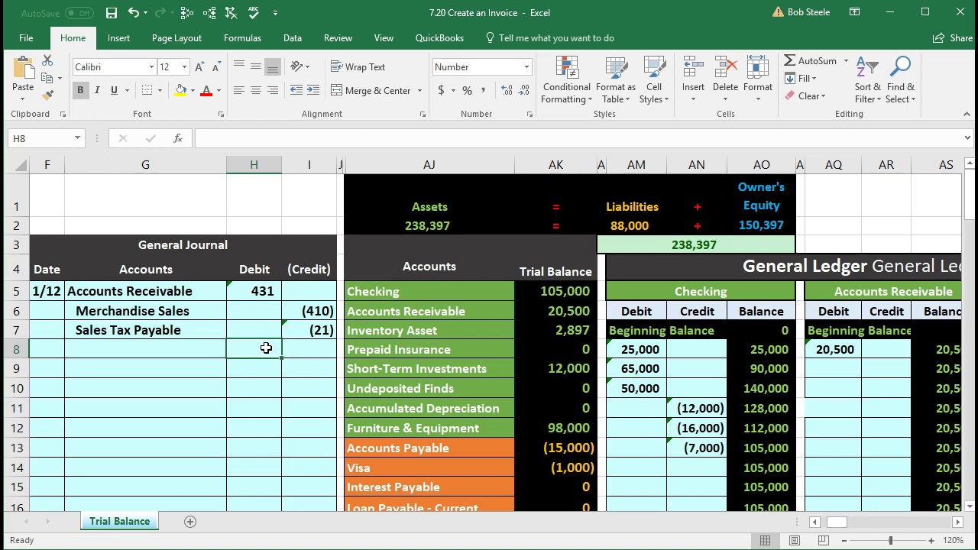
pyautogui.click(203, 290)
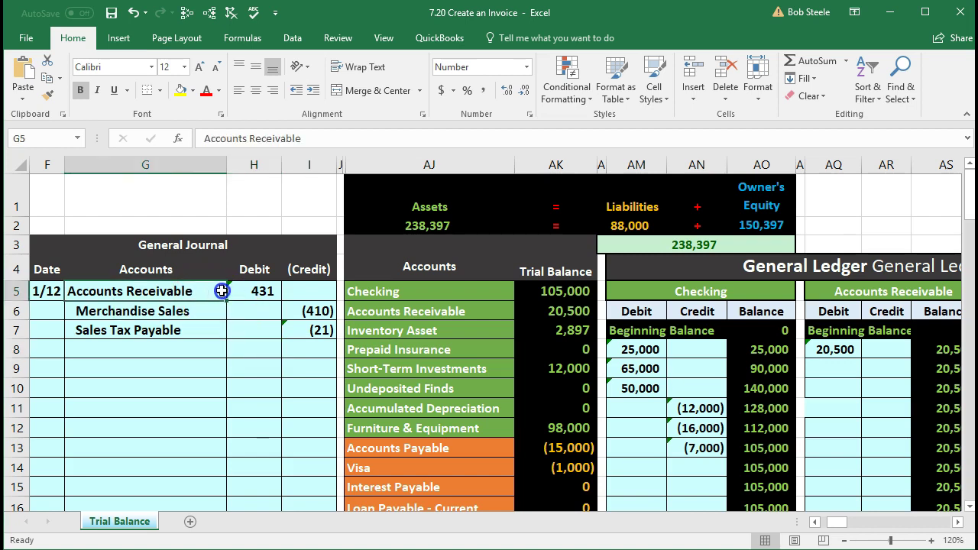
pyautogui.moveTo(222, 291); pyautogui.dragTo(274, 291)
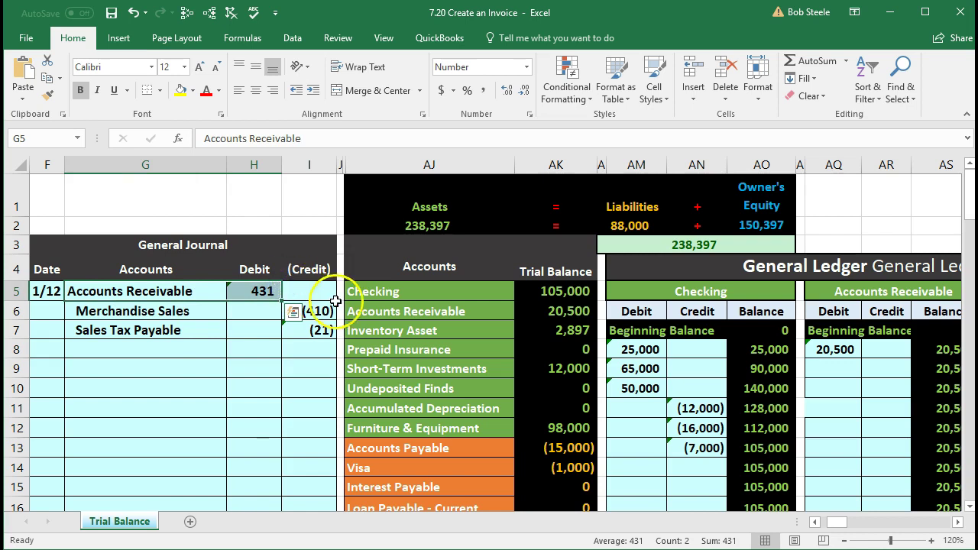
pyautogui.moveTo(358, 309); pyautogui.dragTo(518, 310)
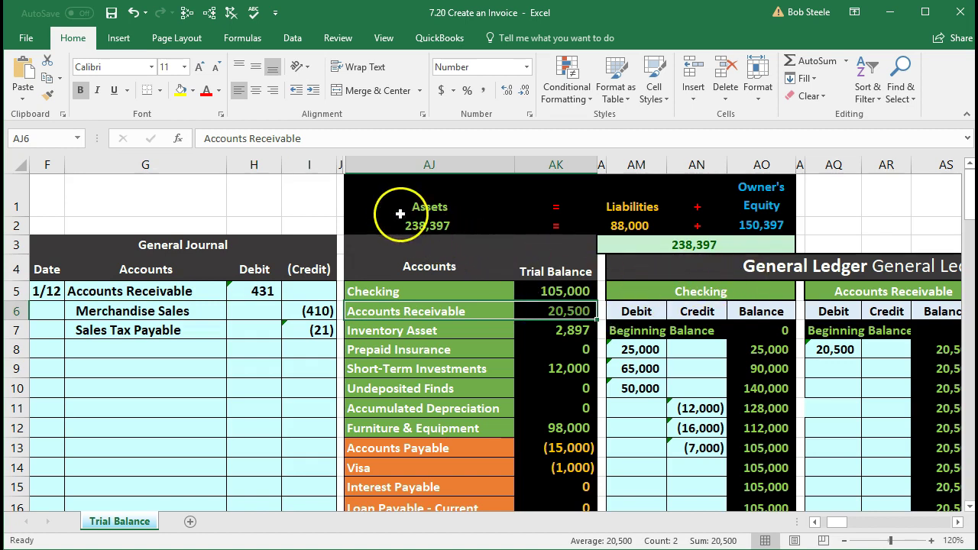
# Step: Freeze panes at AJ1 so the journal columns stay visible
pyautogui.click(375, 197)
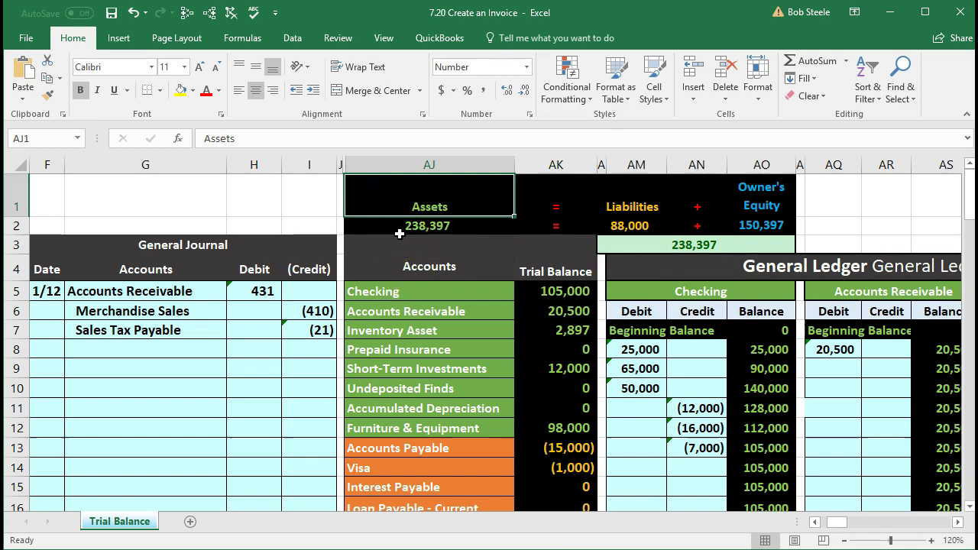
pyautogui.click(378, 38)
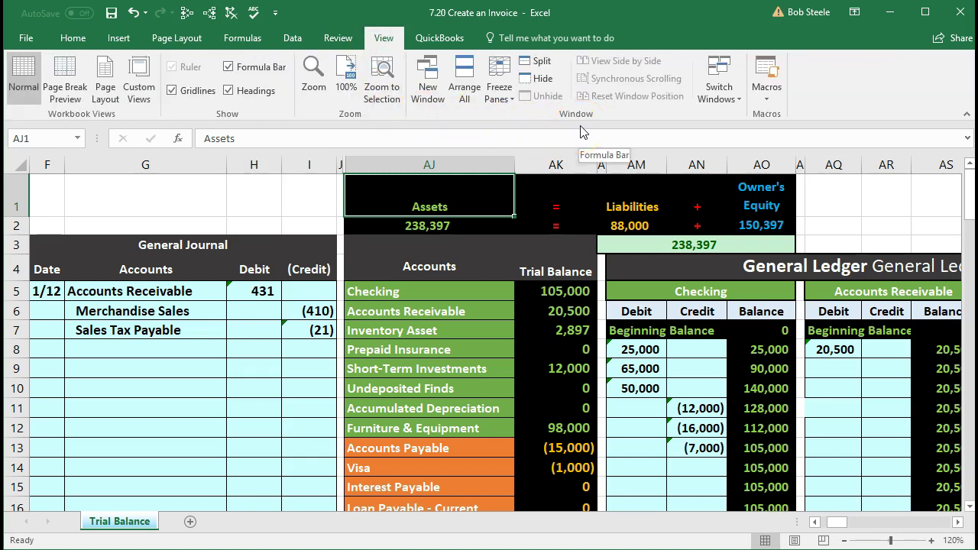
pyautogui.click(497, 100)
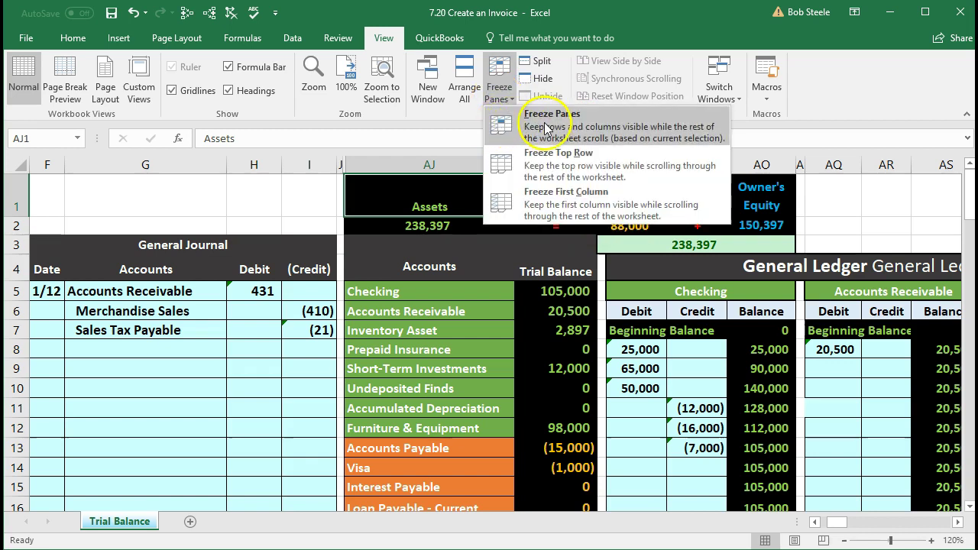
pyautogui.click(598, 126)
# Step: Post =H5 into AQ9 of the Accounts Receivable ledger, raising its balance to 20,931
pyautogui.click(527, 314)
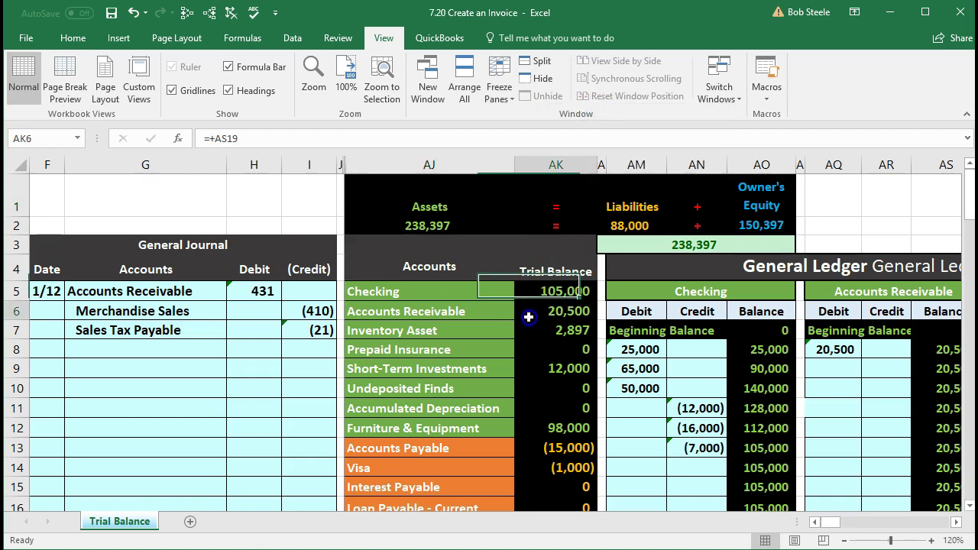
pyautogui.press('Right')
pyautogui.press('Right')
pyautogui.press('Right')
pyautogui.press('Right')
pyautogui.press('Right')
pyautogui.press('Right')
pyautogui.press('Right')
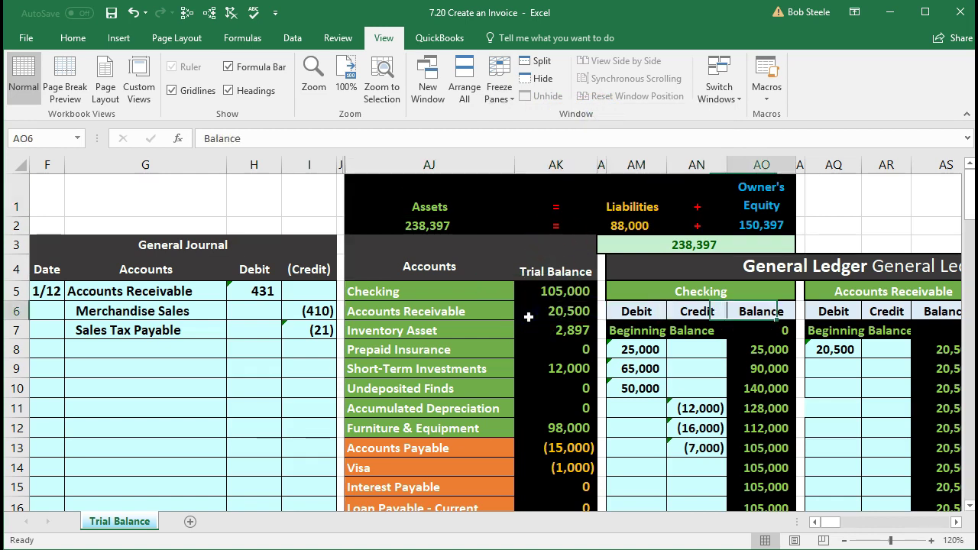
pyautogui.press('Right')
pyautogui.press('Right')
pyautogui.press('Right')
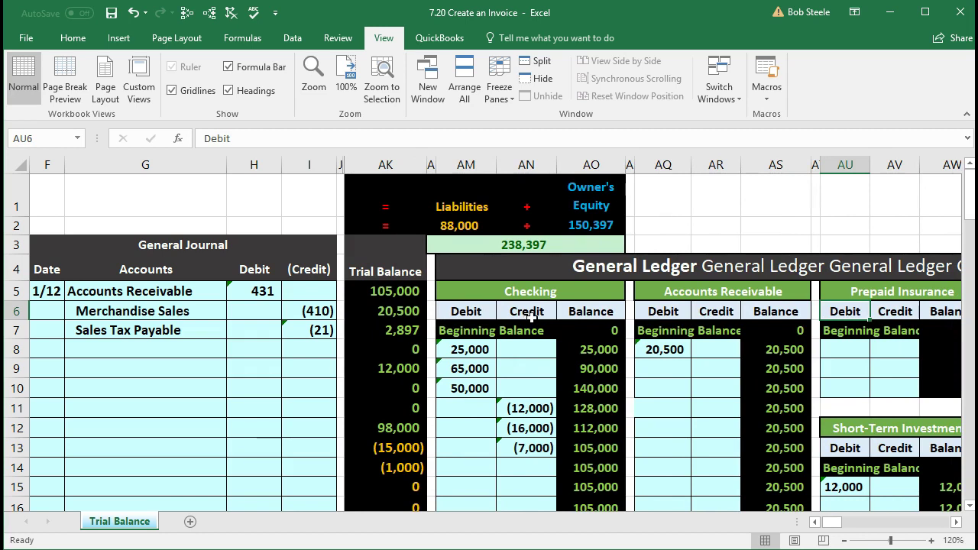
pyautogui.click(669, 368)
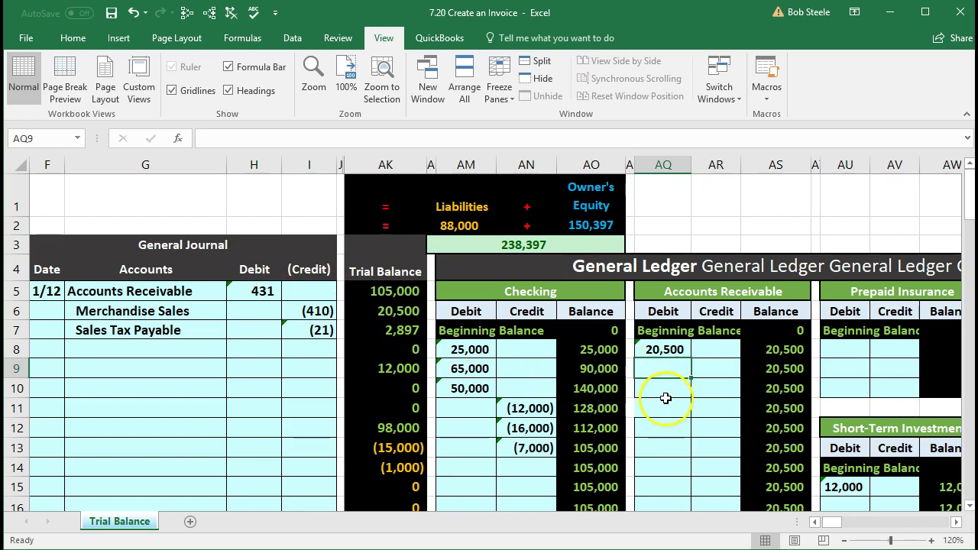
pyautogui.write('=')
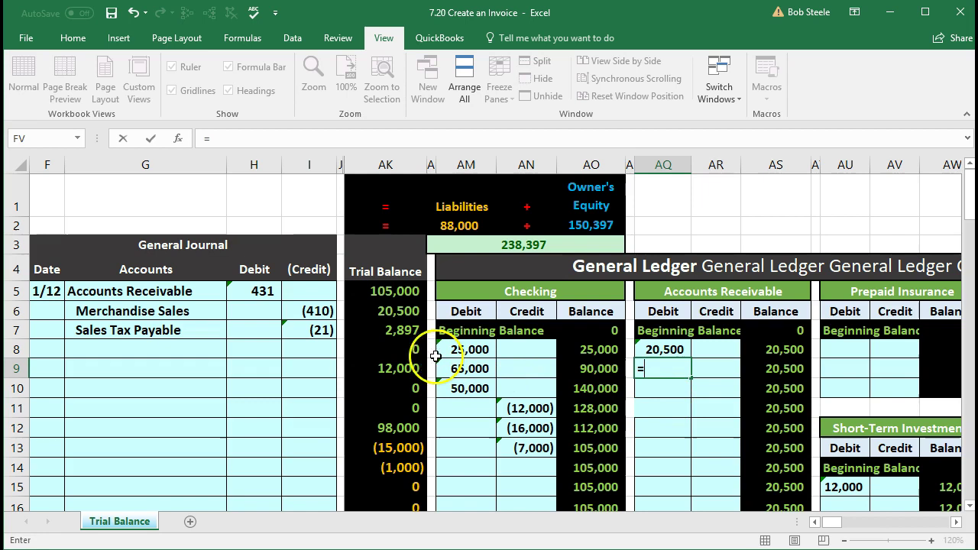
pyautogui.click(258, 291)
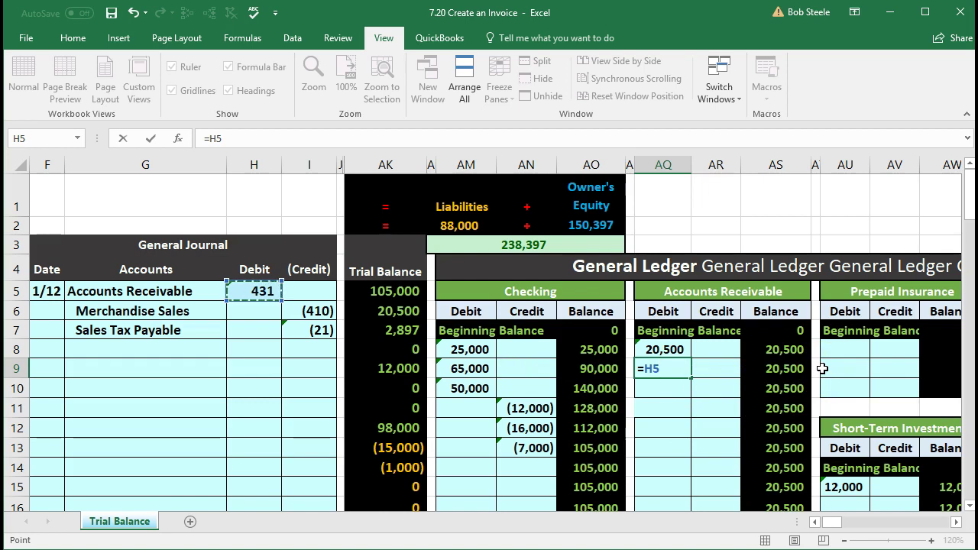
pyautogui.press('Return')
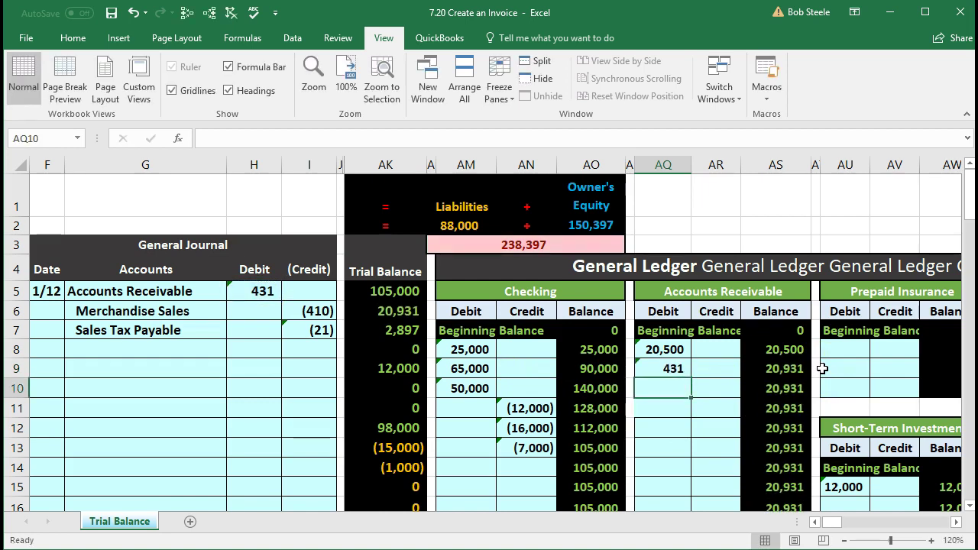
pyautogui.press('Left')
pyautogui.press('Left')
pyautogui.press('Left')
pyautogui.press('Left')
pyautogui.press('Left')
pyautogui.press('Left')
pyautogui.press('Left')
pyautogui.press('Left')
pyautogui.press('Left')
pyautogui.press('Left')
pyautogui.press('Left')
pyautogui.press('Left')
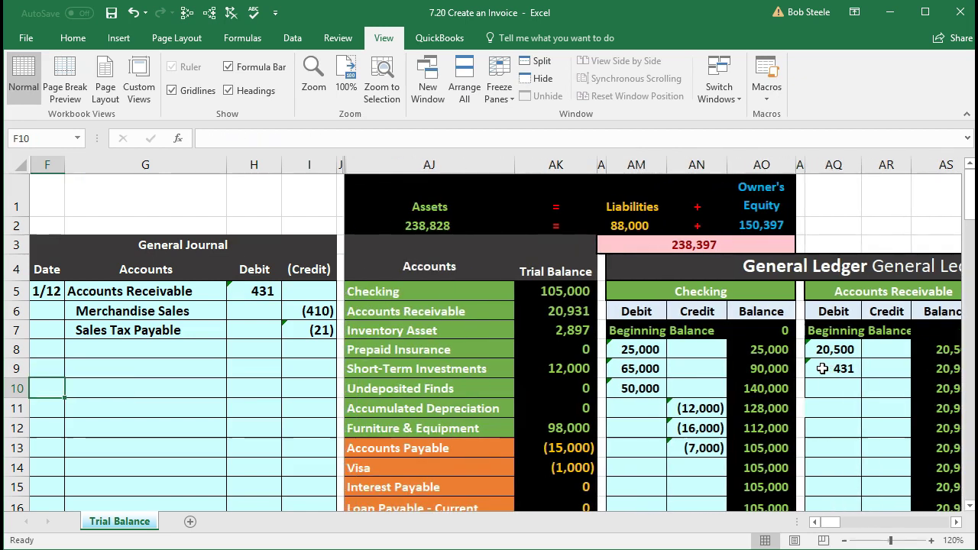
# Step: Locate the Merchandise Sales line in the journal and in the trial balance account list
pyautogui.moveTo(157, 313); pyautogui.dragTo(294, 316)
pyautogui.scroll(-3, 389, 373)
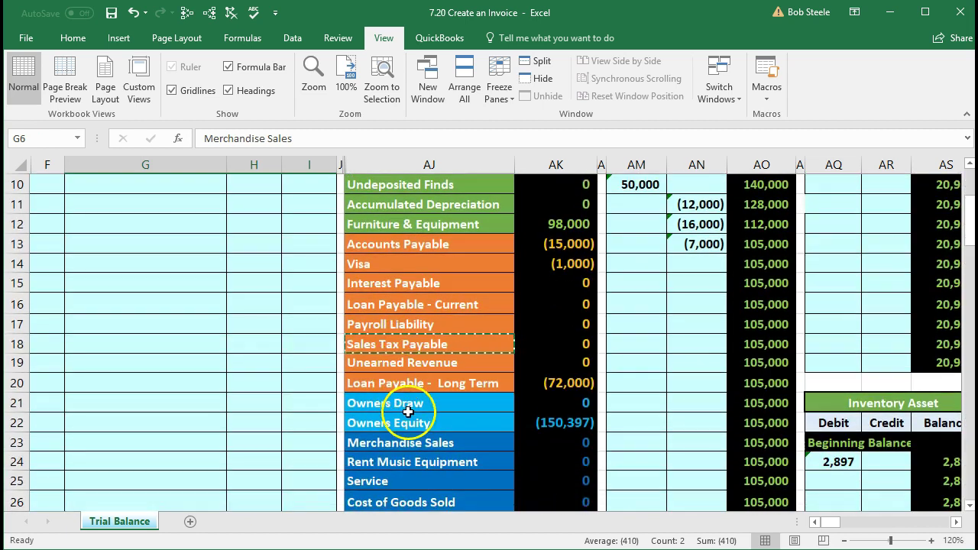
pyautogui.click(412, 444)
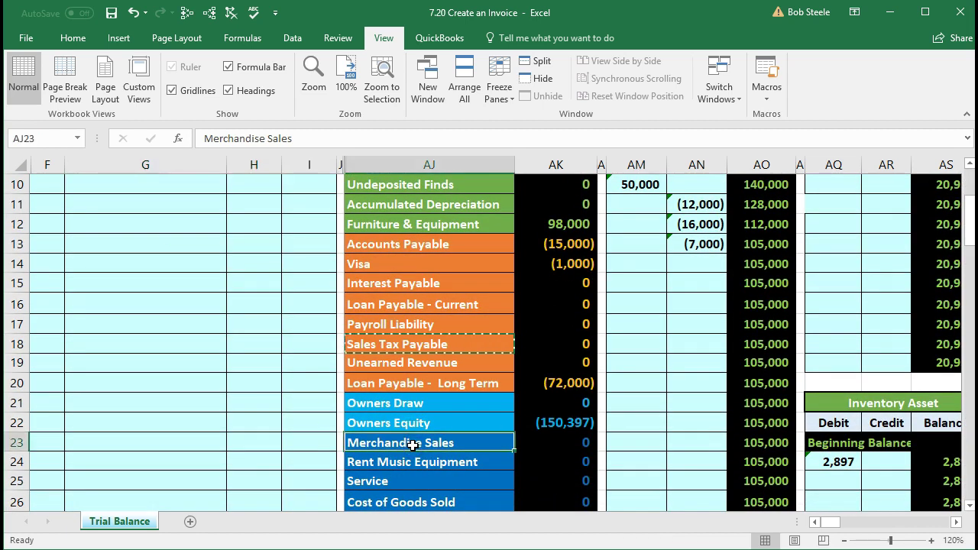
pyautogui.scroll(3, 412, 445)
pyautogui.click(408, 375)
pyautogui.scroll(-2, 409, 382)
pyautogui.scroll(-1, 410, 385)
pyautogui.click(409, 382)
pyautogui.scroll(-1, 410, 386)
pyautogui.click(410, 402)
pyautogui.scroll(-1, 410, 398)
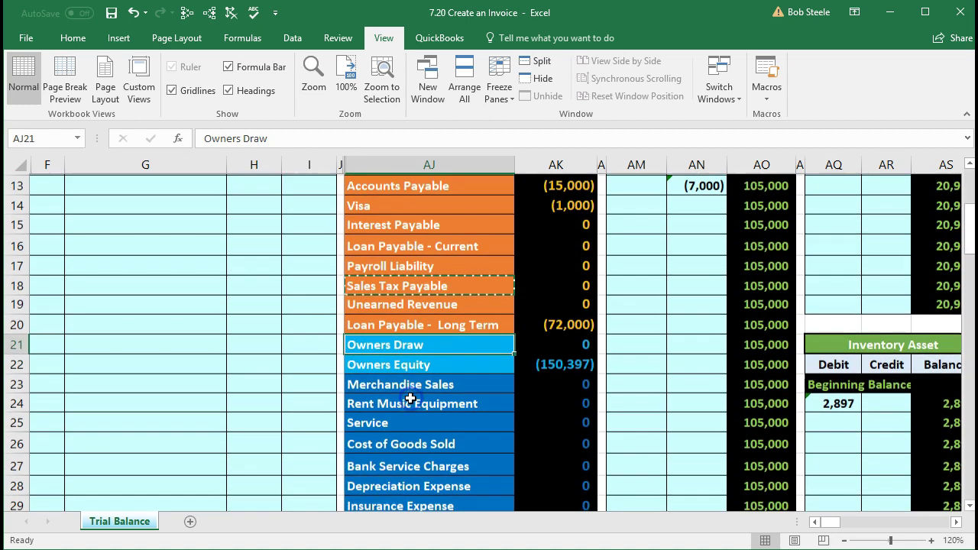
pyautogui.moveTo(408, 382); pyautogui.dragTo(413, 396)
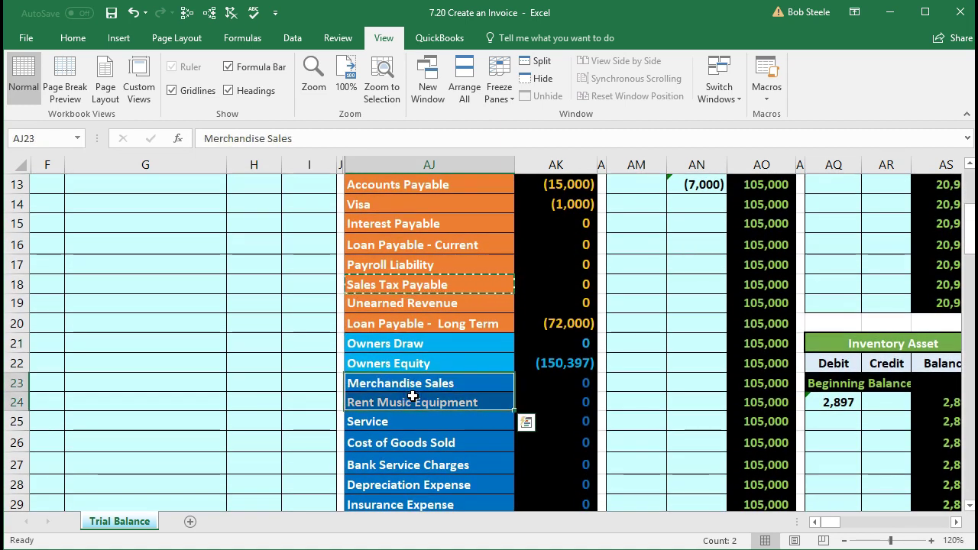
pyautogui.click(421, 386)
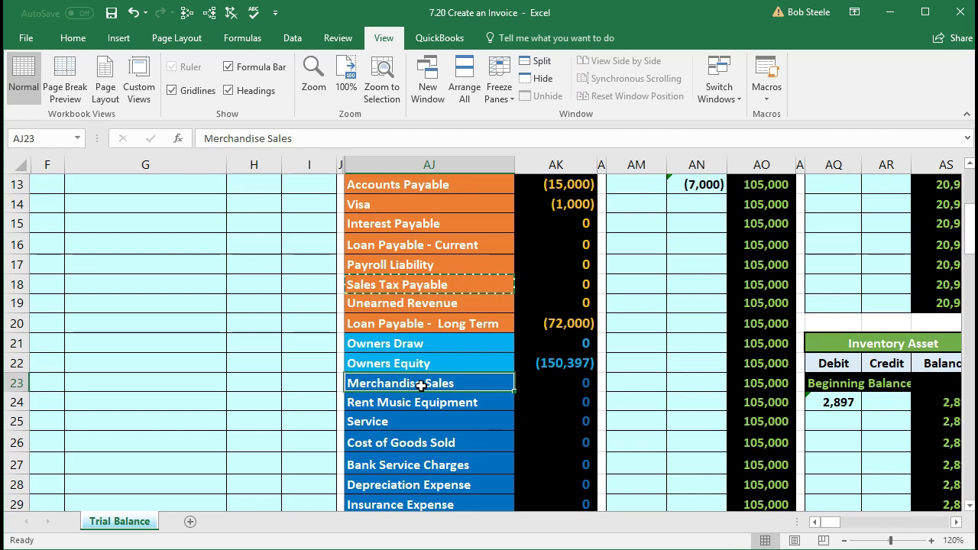
pyautogui.scroll(4, 464, 408)
# Step: Move across the ledgers to the Merchandise Sales T-account and select its Credit cell BH22
pyautogui.click(464, 408)
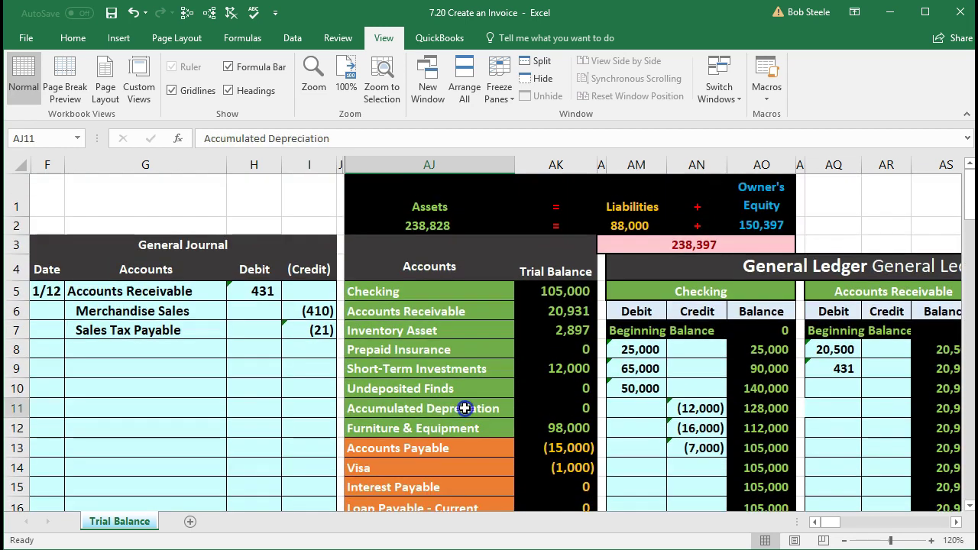
pyautogui.press('Right')
pyautogui.press('Right')
pyautogui.press('Right')
pyautogui.press('Right')
pyautogui.press('Right')
pyautogui.press('Right')
pyautogui.press('Right')
pyautogui.press('Right')
pyautogui.press('Right')
pyautogui.press('Right')
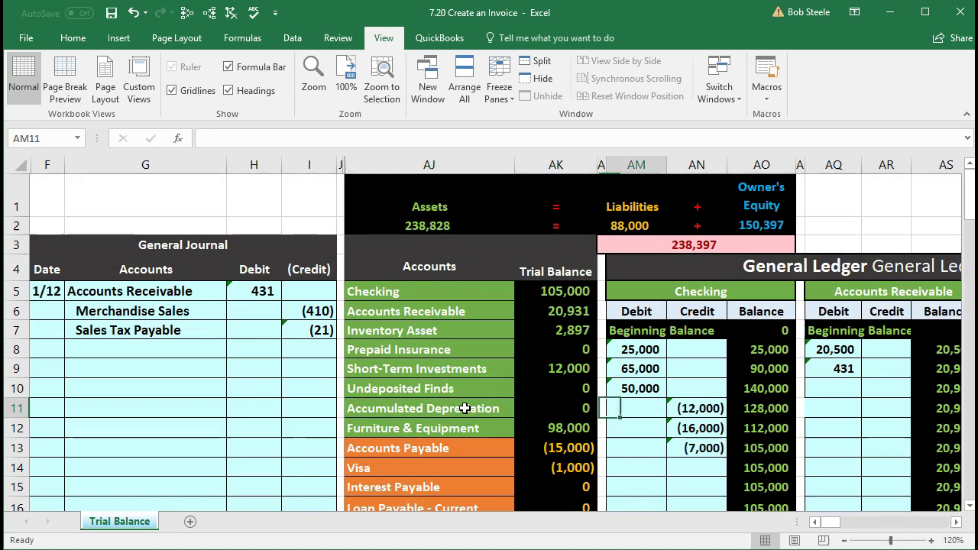
pyautogui.press('Right')
pyautogui.press('Right')
pyautogui.press('Right')
pyautogui.press('Right')
pyautogui.press('Right')
pyautogui.press('Right')
pyautogui.press('Right')
pyautogui.press('Right')
pyautogui.press('Right')
pyautogui.press('Right')
pyautogui.press('Right')
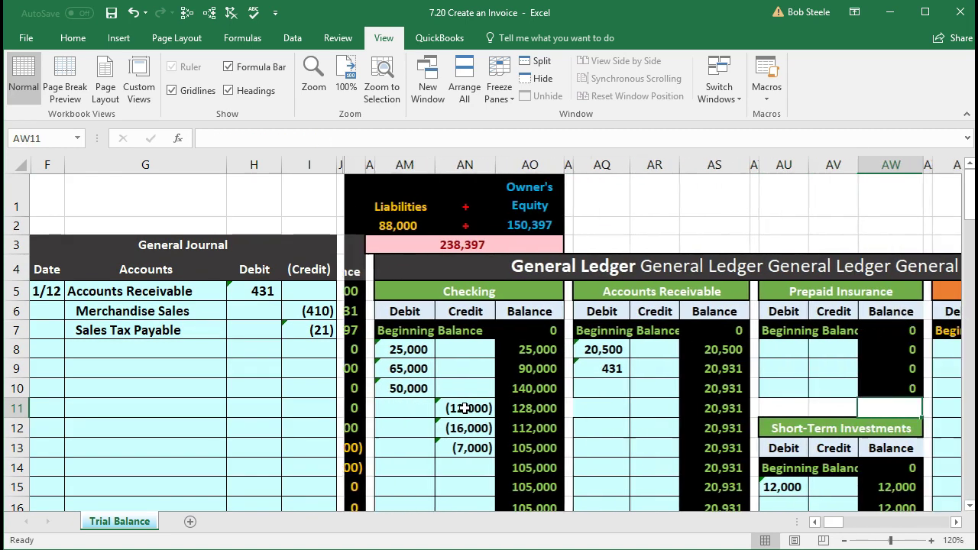
pyautogui.press('Right')
pyautogui.press('Right')
pyautogui.press('Right')
pyautogui.press('Right')
pyautogui.press('Right')
pyautogui.press('Right')
pyautogui.press('Right')
pyautogui.press('Right')
pyautogui.press('Right')
pyautogui.press('Right')
pyautogui.press('Right')
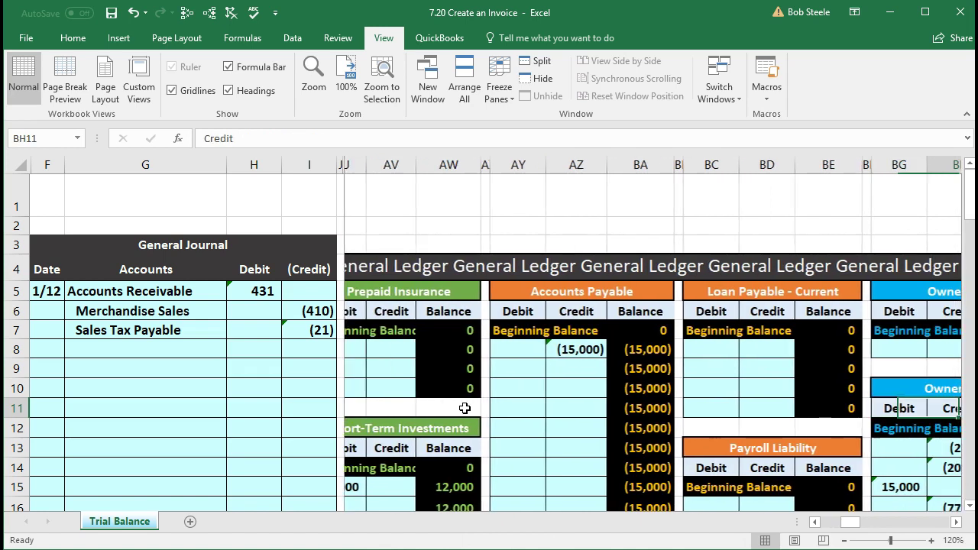
pyautogui.press('Right')
pyautogui.press('Right')
pyautogui.press('Right')
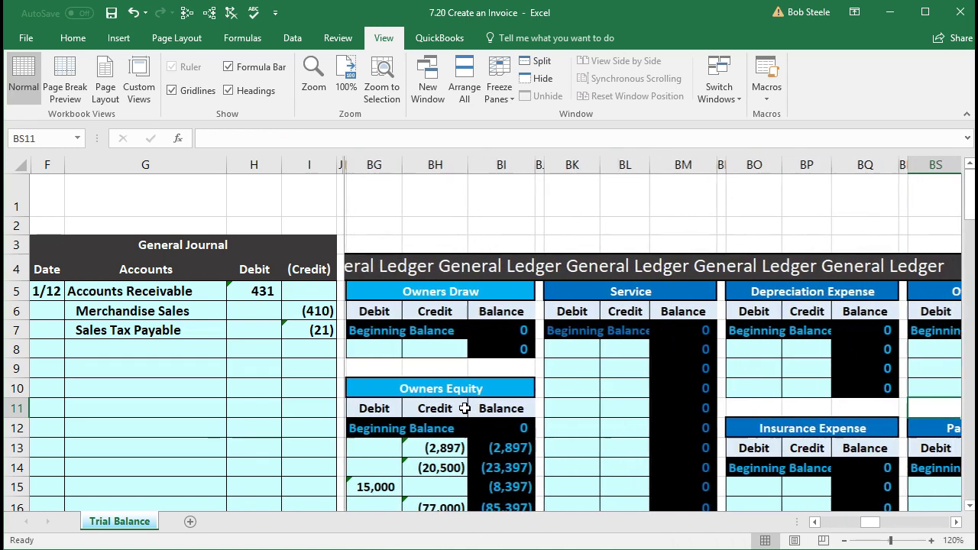
pyautogui.scroll(-2, 464, 408)
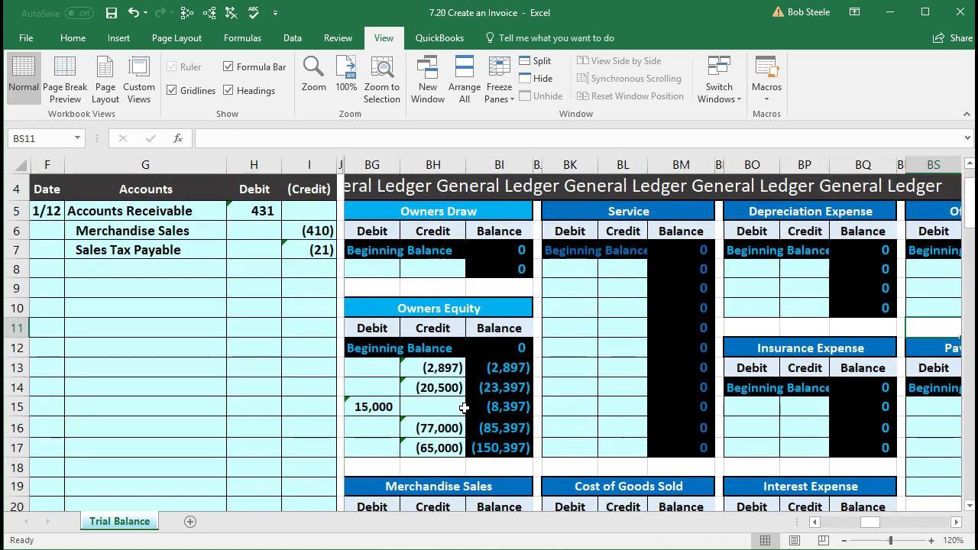
pyautogui.click(437, 481)
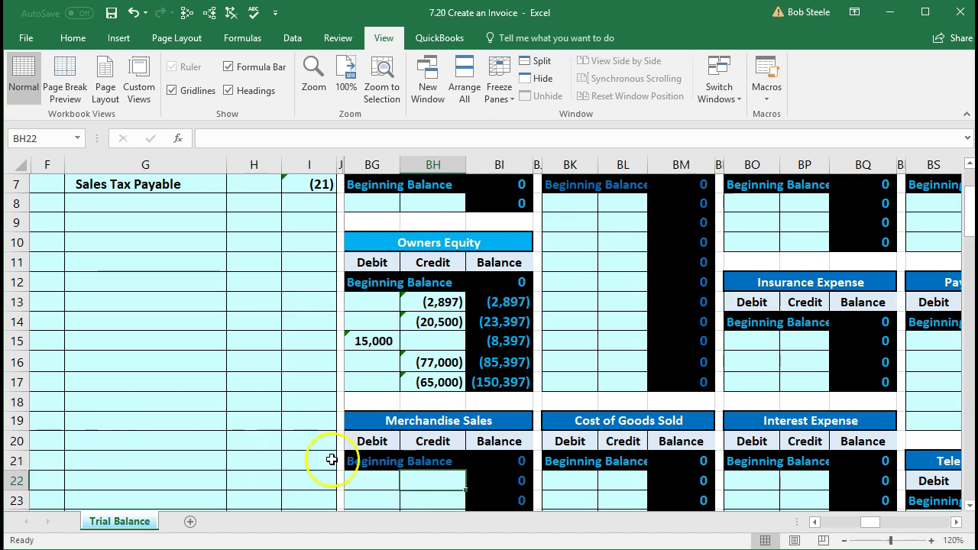
pyautogui.click(422, 479)
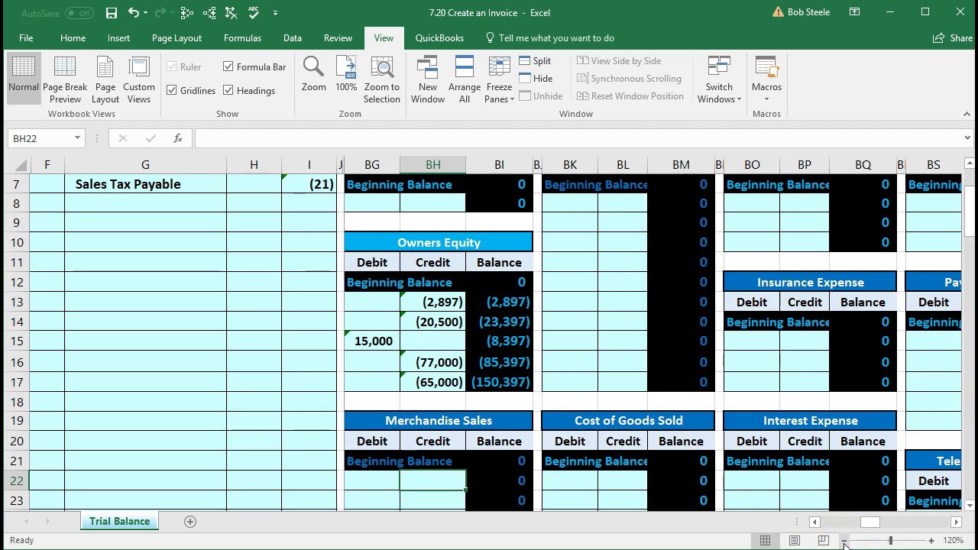
# Step: Zoom out and link Merchandise Sales credit cell BH22 to the journal's credit in I6
pyautogui.click(844, 540)
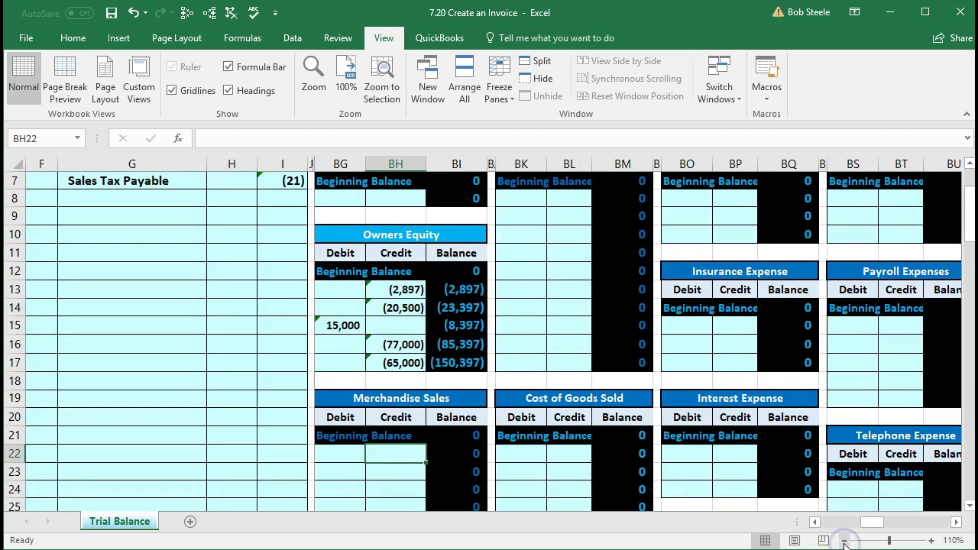
pyautogui.scroll(1, 676, 454)
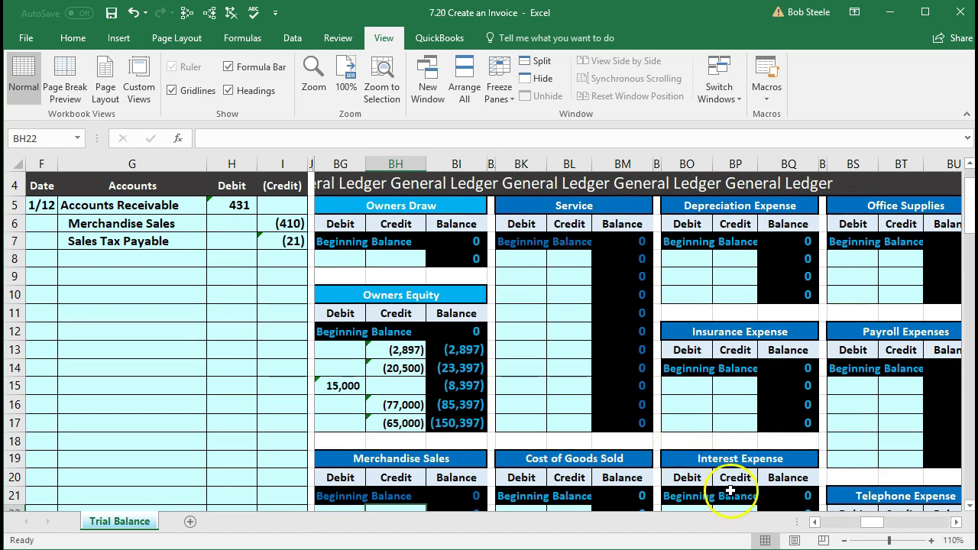
pyautogui.click(844, 540)
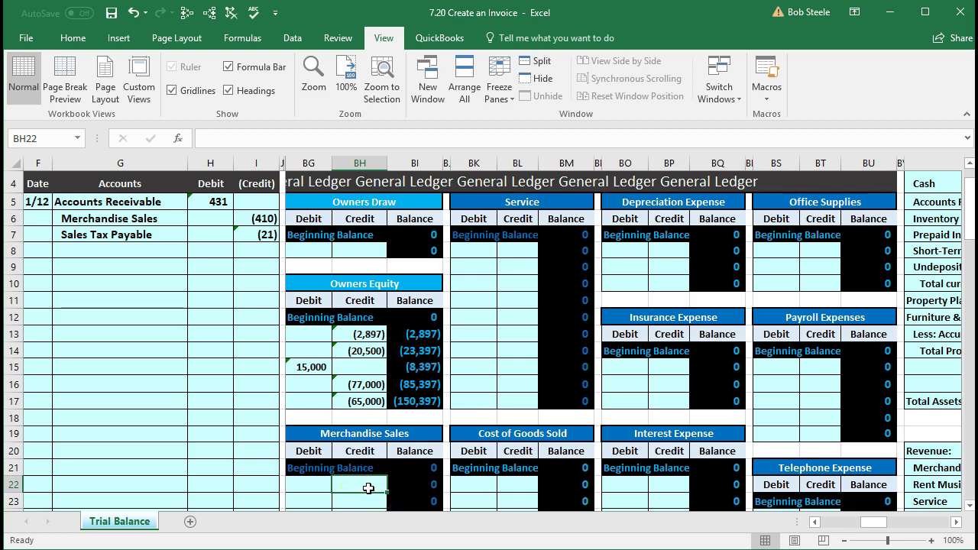
pyautogui.write('=')
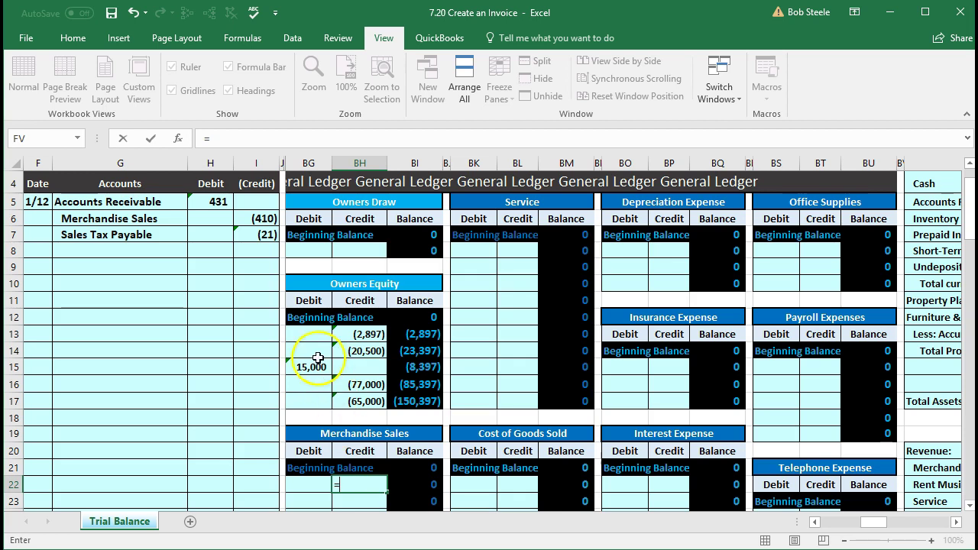
pyautogui.click(254, 216)
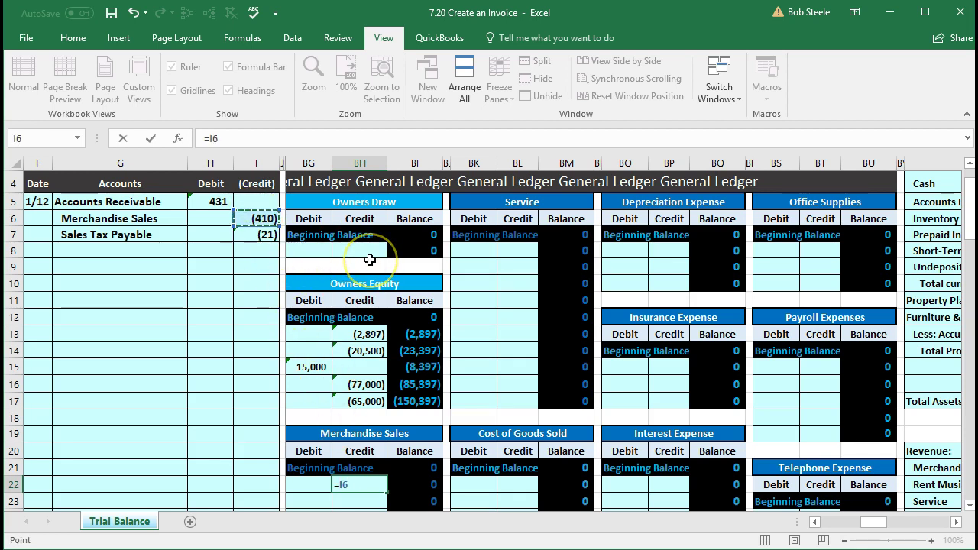
pyautogui.press('Return')
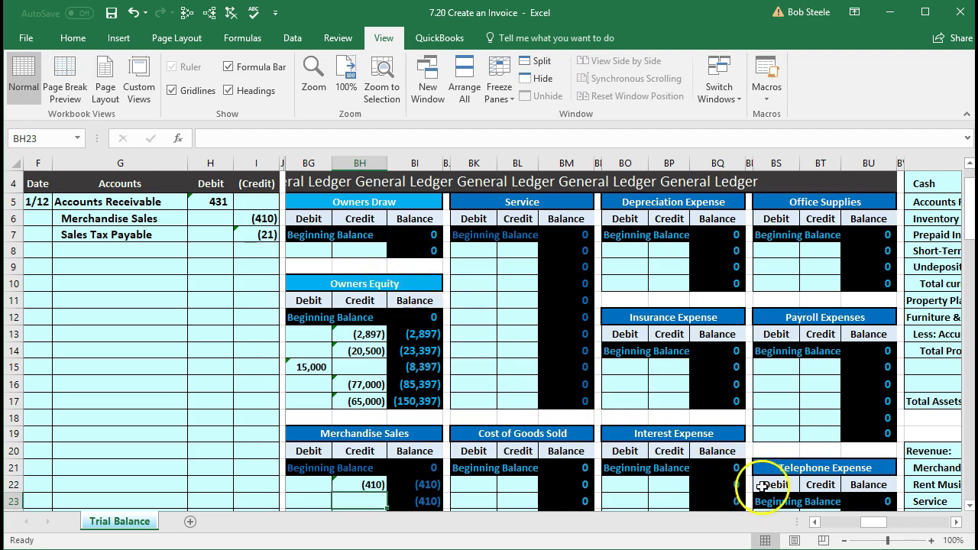
# Step: Zoom back in, re-enter =i6 in BH22, and check the (410) running balance
pyautogui.click(932, 541)
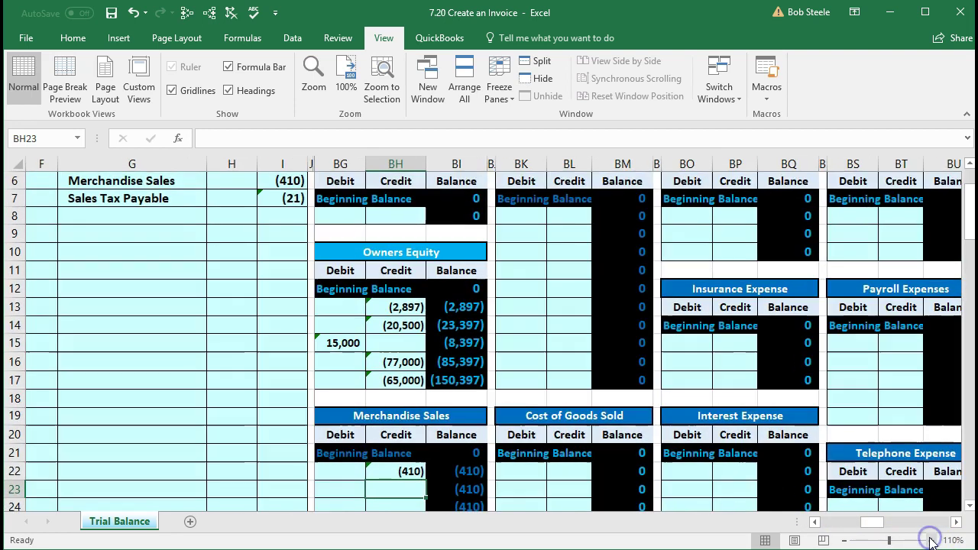
pyautogui.click(932, 541)
pyautogui.scroll(-2, 540, 433)
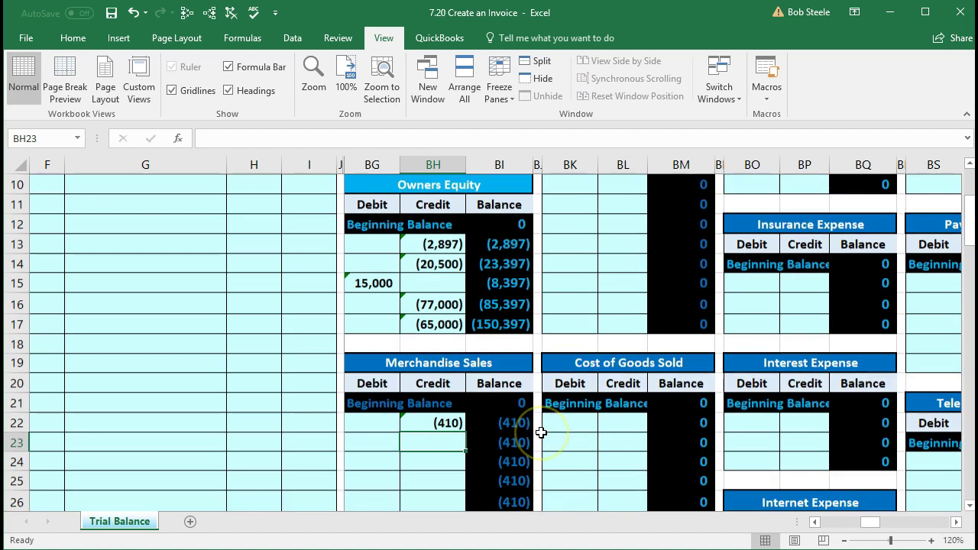
pyautogui.click(431, 365)
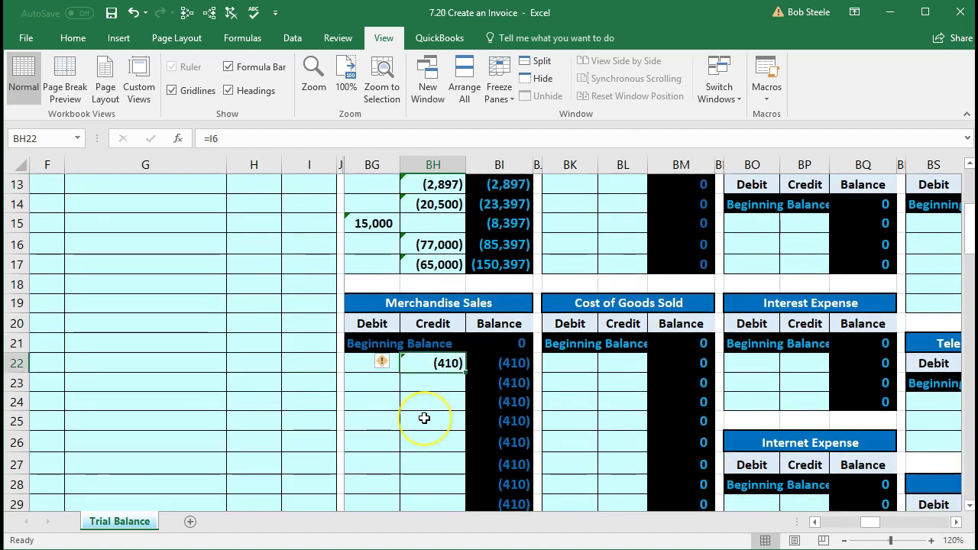
pyautogui.press('Delete')
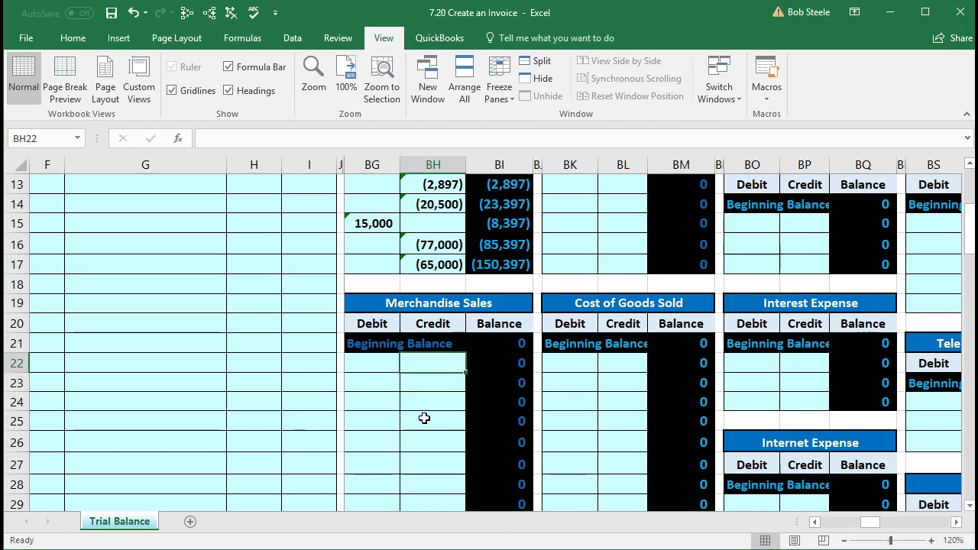
pyautogui.write('=i6')
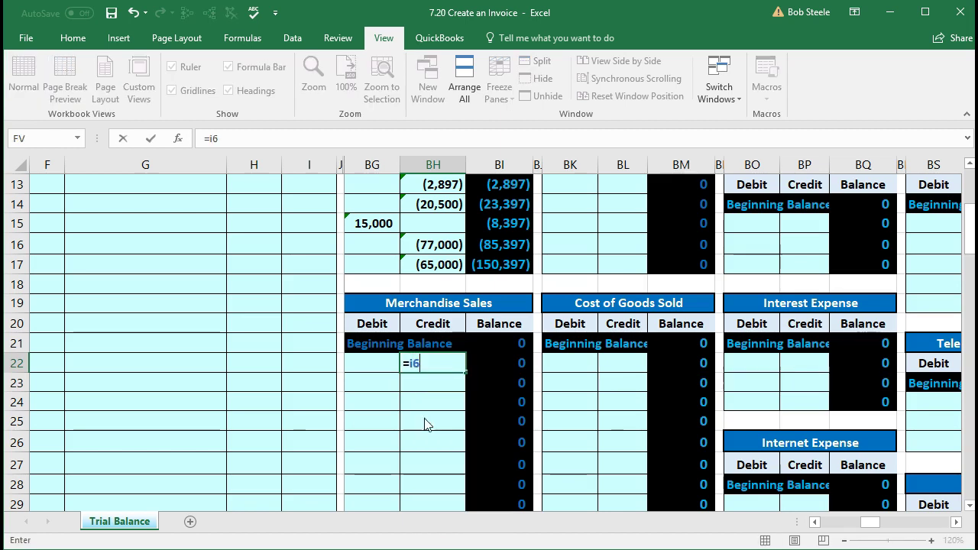
pyautogui.press('Return')
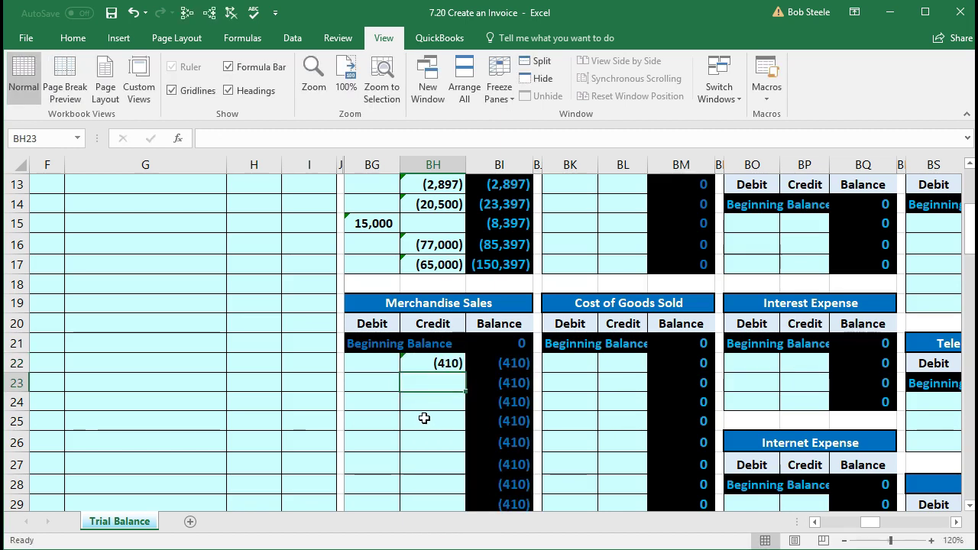
pyautogui.click(501, 371)
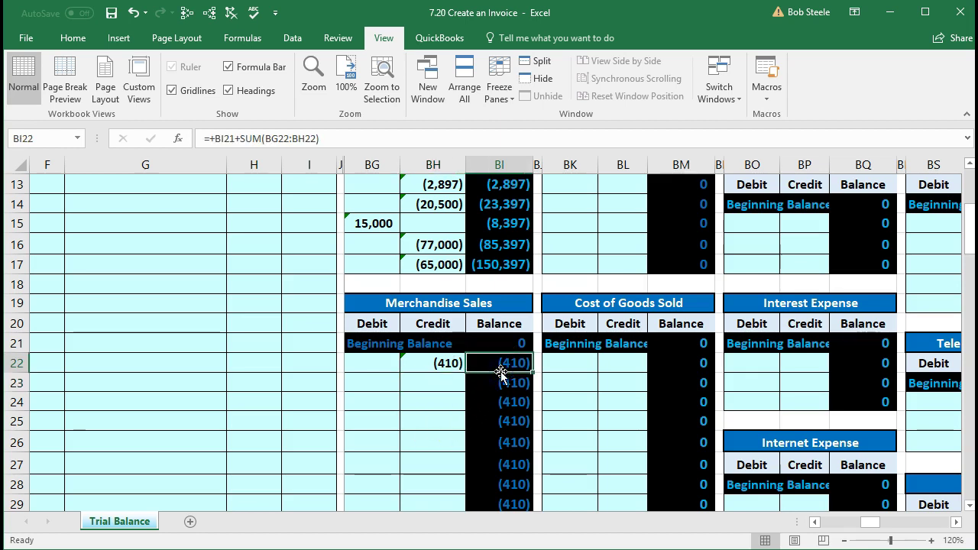
# Step: Confirm trial balance cell AK23 shows (410) for Merchandise Sales
pyautogui.press('Left')
pyautogui.press('Left')
pyautogui.press('Left')
pyautogui.press('Left')
pyautogui.press('Left')
pyautogui.press('Left')
pyautogui.press('Left')
pyautogui.press('Left')
pyautogui.press('Left')
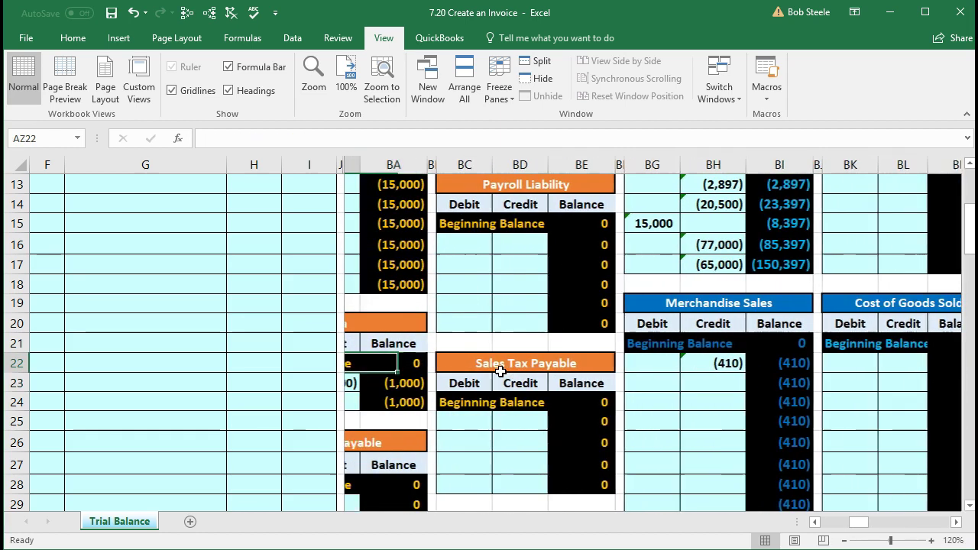
pyautogui.press('Left')
pyautogui.press('Left')
pyautogui.press('Left')
pyautogui.press('Left')
pyautogui.press('Left')
pyautogui.press('Left')
pyautogui.press('Left')
pyautogui.press('Left')
pyautogui.press('Left')
pyautogui.press('Left')
pyautogui.press('Left')
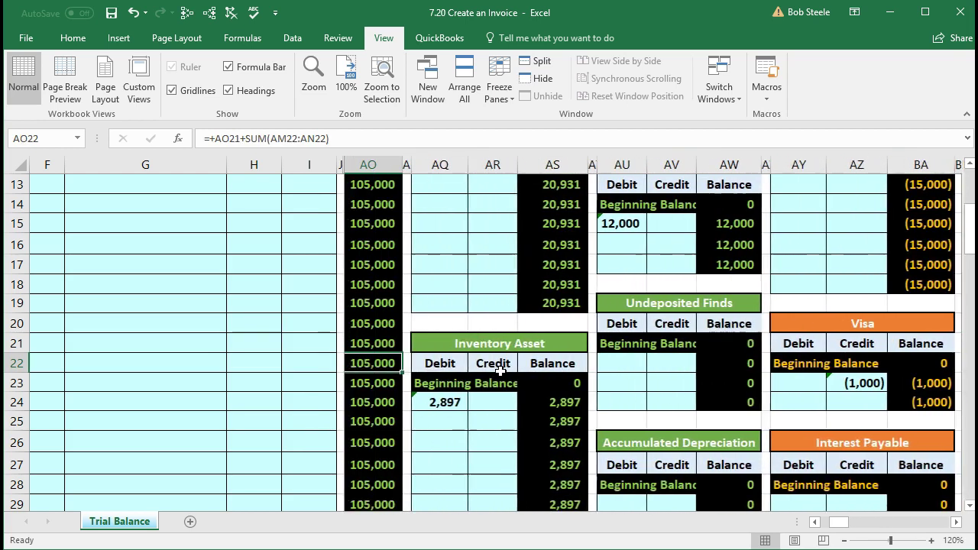
pyautogui.press('Left')
pyautogui.press('Left')
pyautogui.press('Left')
pyautogui.press('Left')
pyautogui.press('Left')
pyautogui.press('Left')
pyautogui.press('Left')
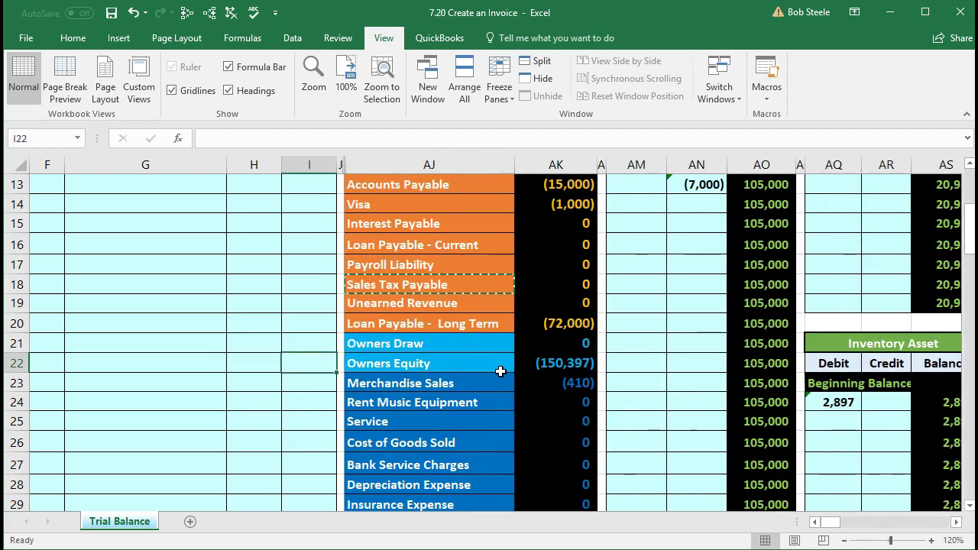
pyautogui.click(557, 380)
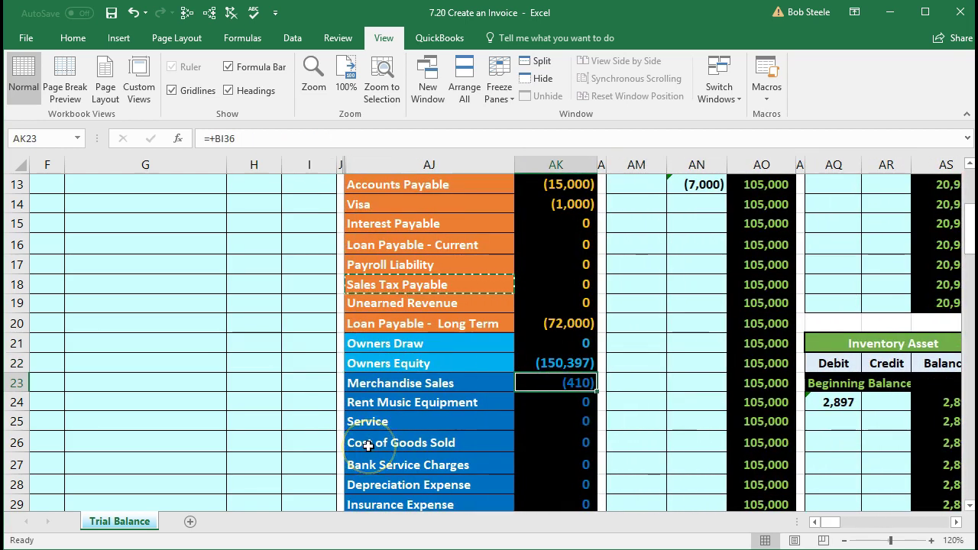
# Step: Locate the Sales Tax Payable lines in the journal and the trial balance
pyautogui.scroll(4, 368, 445)
pyautogui.moveTo(166, 324); pyautogui.dragTo(304, 330)
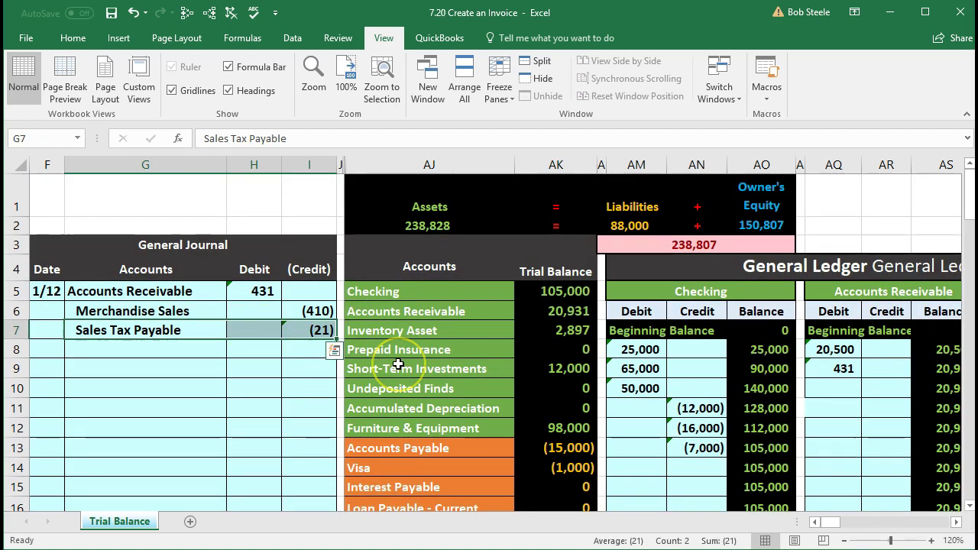
pyautogui.scroll(-1, 398, 365)
pyautogui.moveTo(396, 471); pyautogui.dragTo(546, 459)
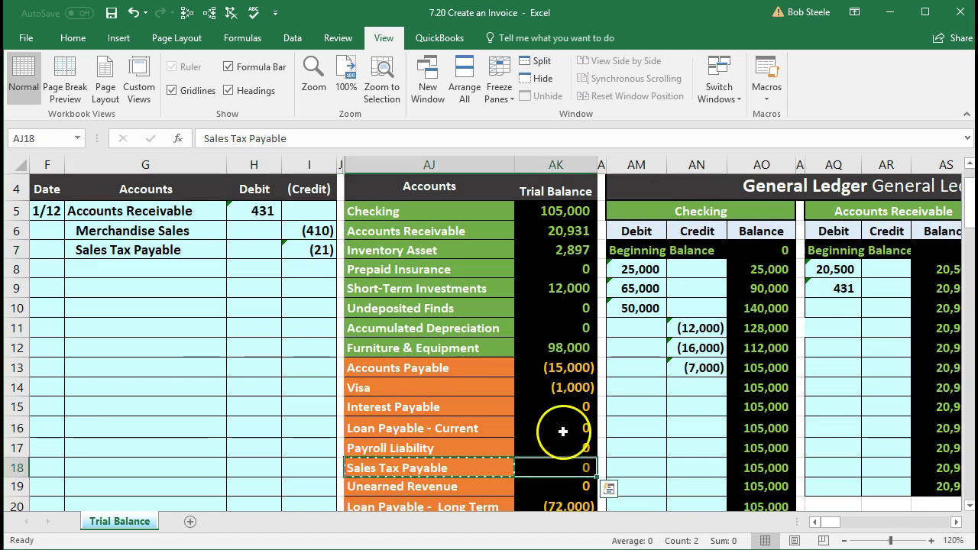
# Step: Move right to the Sales Tax Payable T-account and select its Credit cell BD25
pyautogui.click(564, 429)
pyautogui.press('Right')
pyautogui.press('Right')
pyautogui.press('Right')
pyautogui.press('Right')
pyautogui.press('Right')
pyautogui.press('Right')
pyautogui.press('Right')
pyautogui.press('Right')
pyautogui.press('Right')
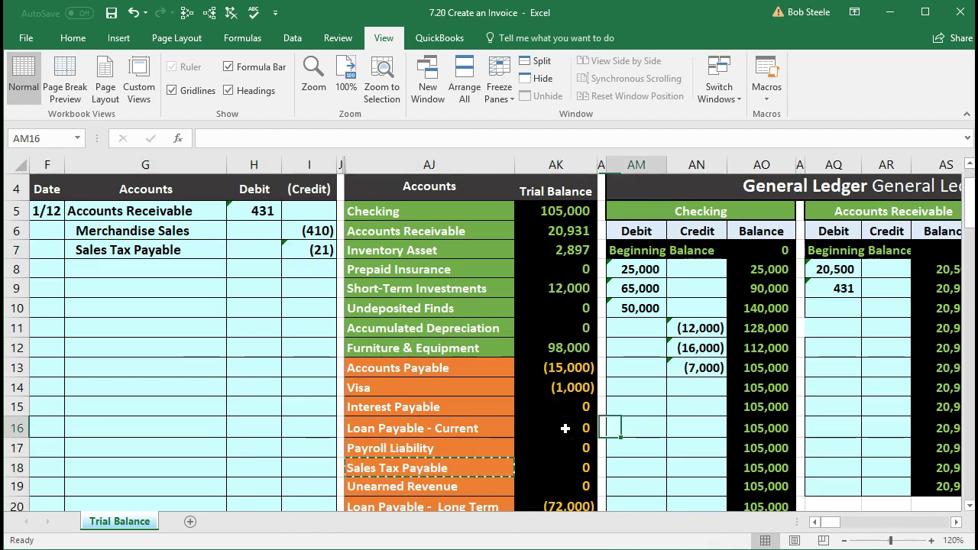
pyautogui.press('Right')
pyautogui.press('Right')
pyautogui.press('Right')
pyautogui.press('Right')
pyautogui.press('Right')
pyautogui.press('Right')
pyautogui.press('Right')
pyautogui.press('Right')
pyautogui.press('Right')
pyautogui.press('Right')
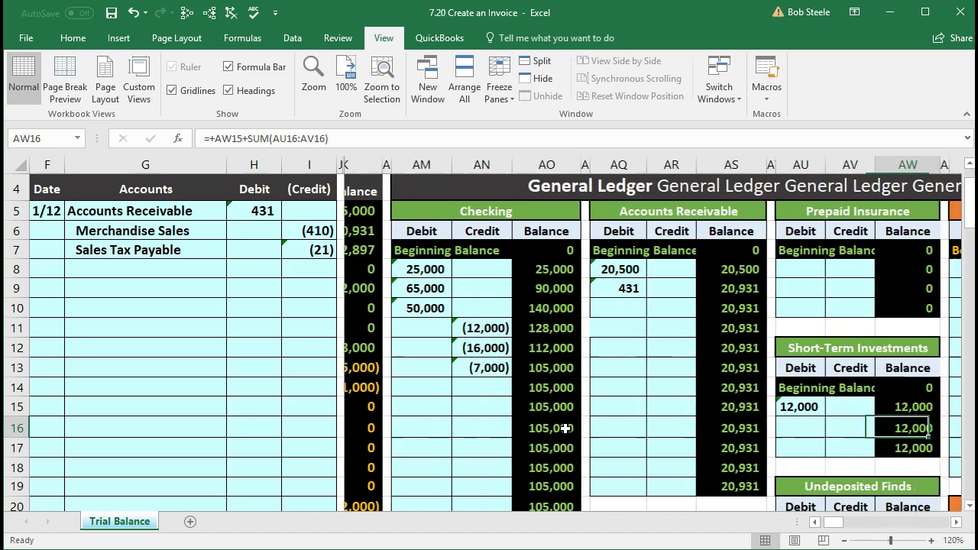
pyautogui.press('Right')
pyautogui.press('Right')
pyautogui.press('Right')
pyautogui.press('Right')
pyautogui.press('Right')
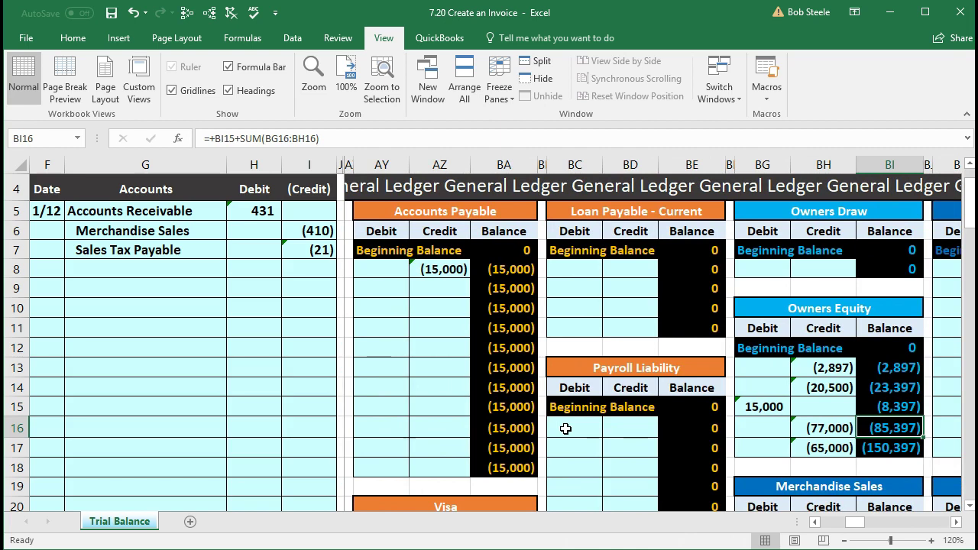
pyautogui.scroll(-3, 565, 429)
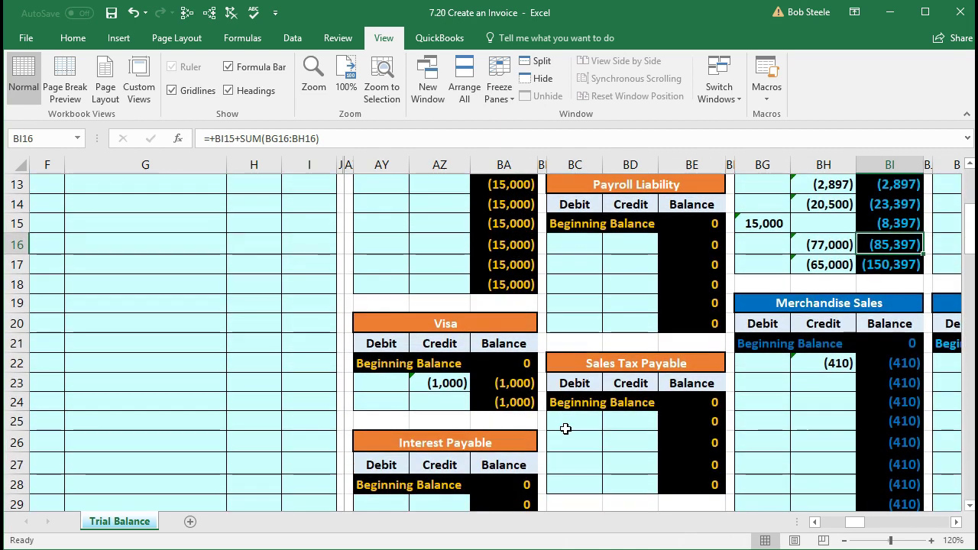
pyautogui.click(627, 418)
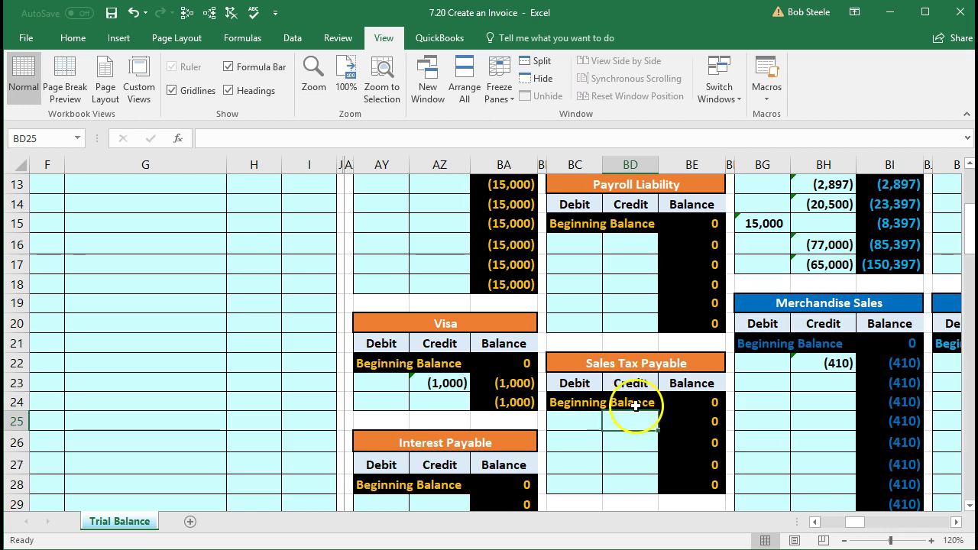
# Step: Zoom out and link Sales Tax Payable credit cell BD25 to journal cell I7
pyautogui.scroll(2, 145, 404)
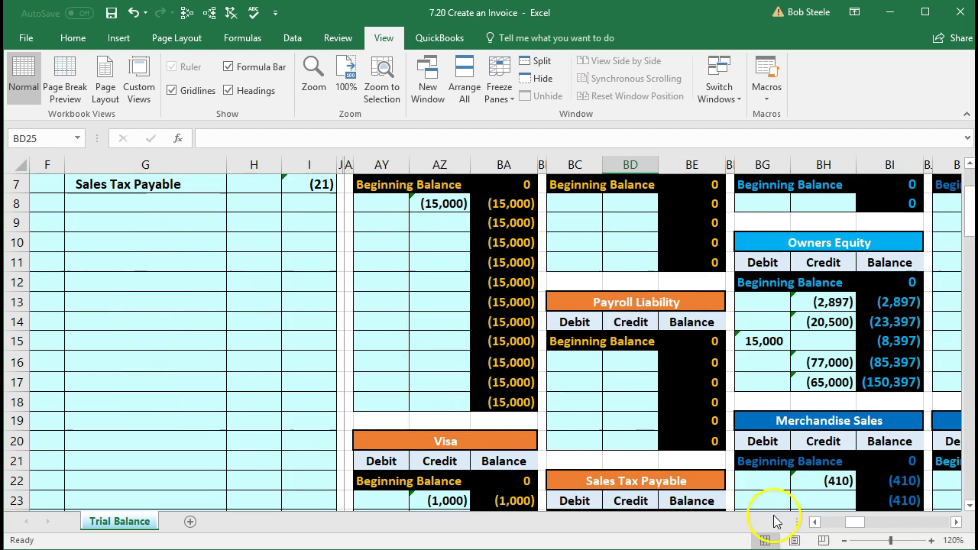
pyautogui.click(846, 541)
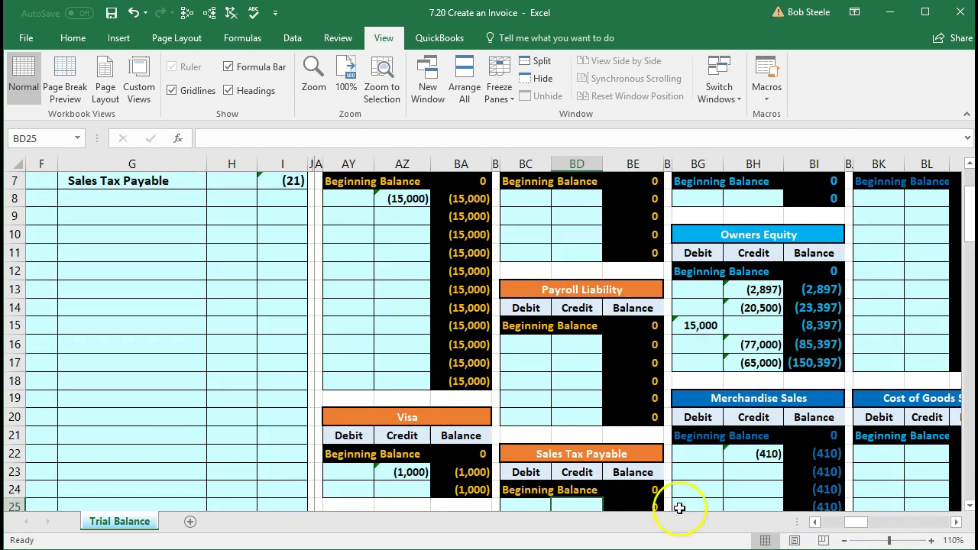
pyautogui.click(845, 540)
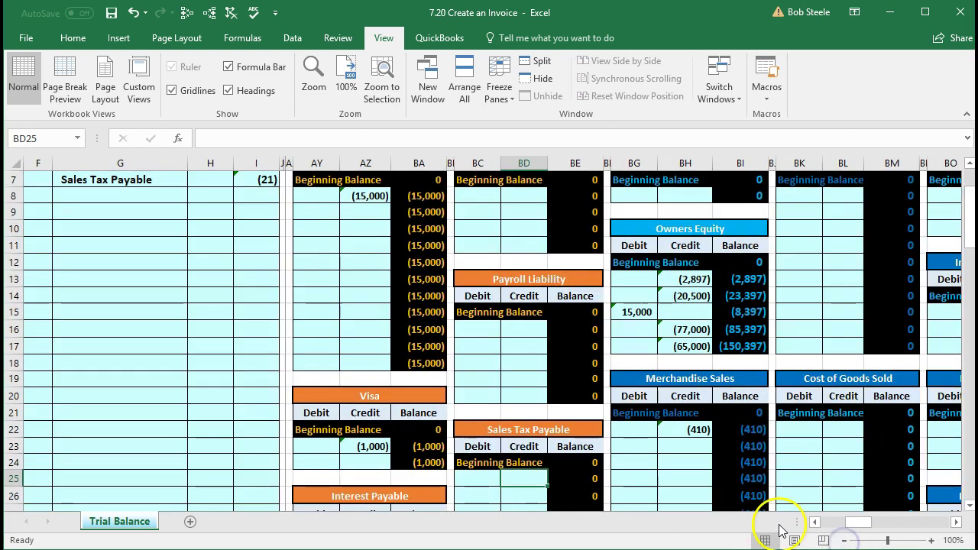
pyautogui.scroll(2, 520, 447)
pyautogui.scroll(-2, 527, 458)
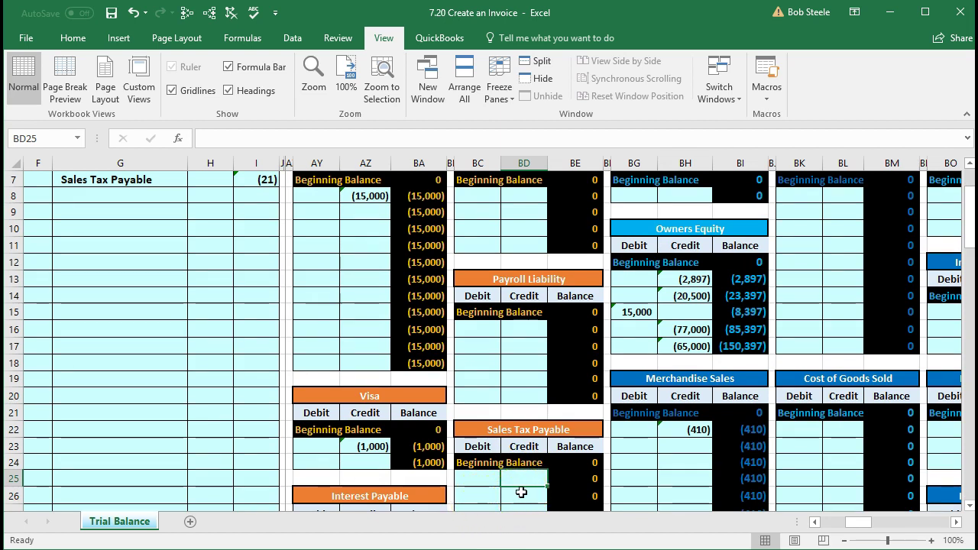
pyautogui.write('=')
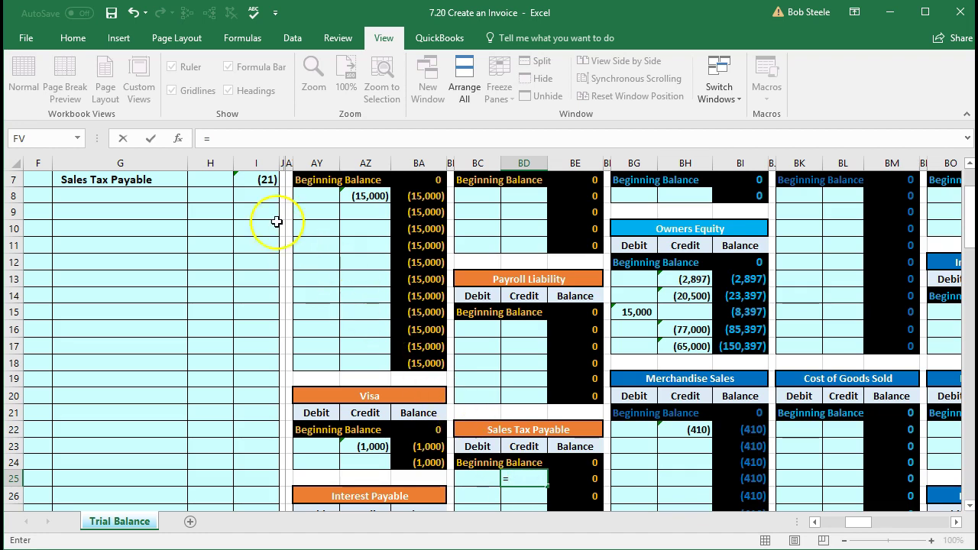
pyautogui.click(255, 179)
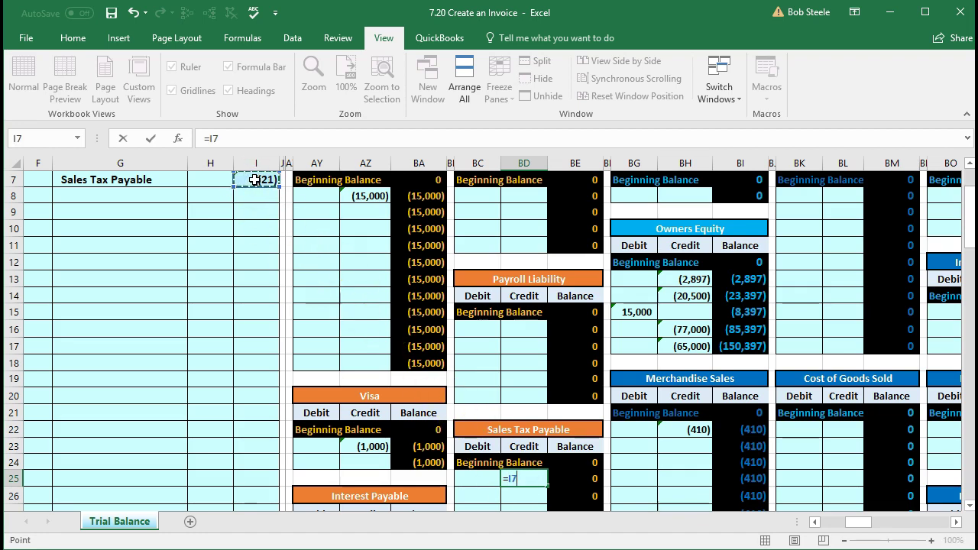
pyautogui.press('Return')
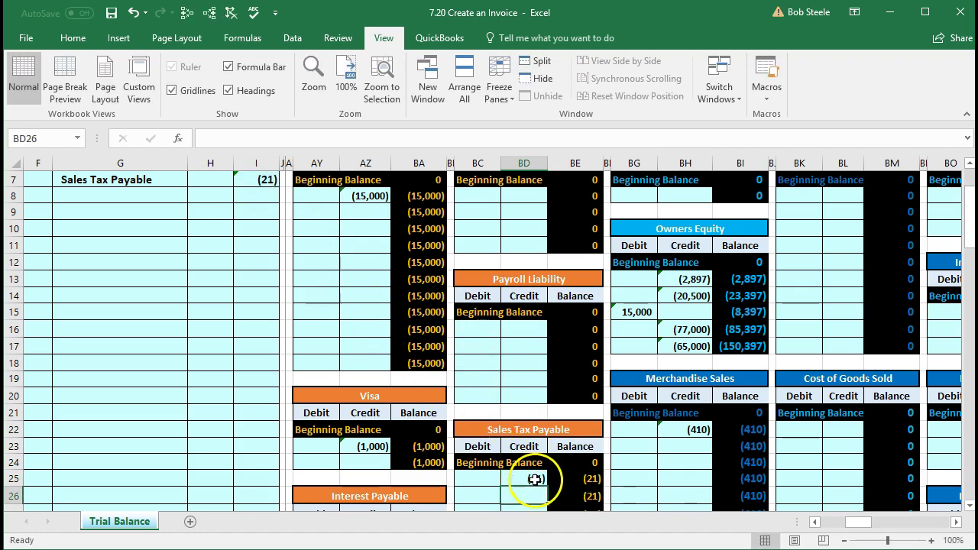
# Step: Zoom in to 120%, clear BD25 and re-enter =i7 for the 21 sales tax credit
pyautogui.click(931, 540)
pyautogui.scroll(-1, 808, 461)
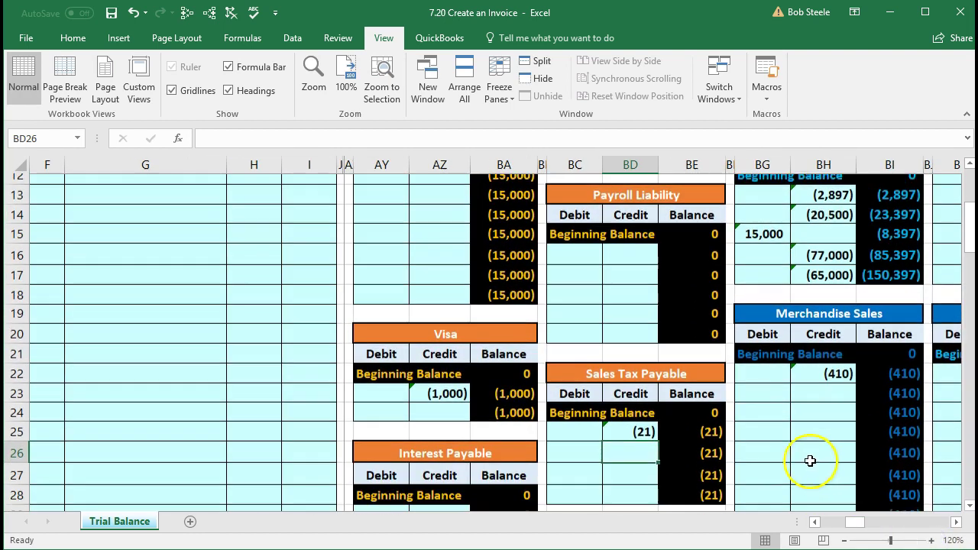
pyautogui.click(628, 421)
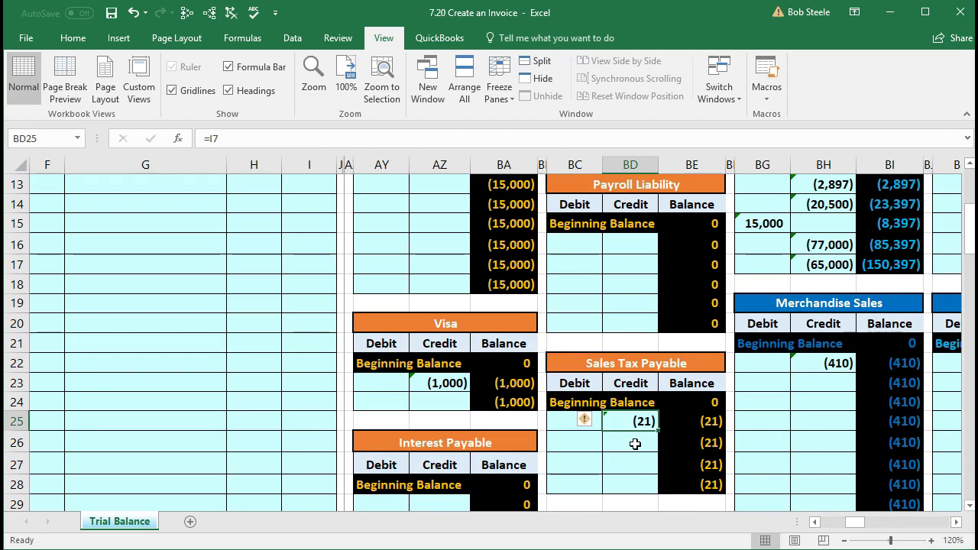
pyautogui.press('Delete')
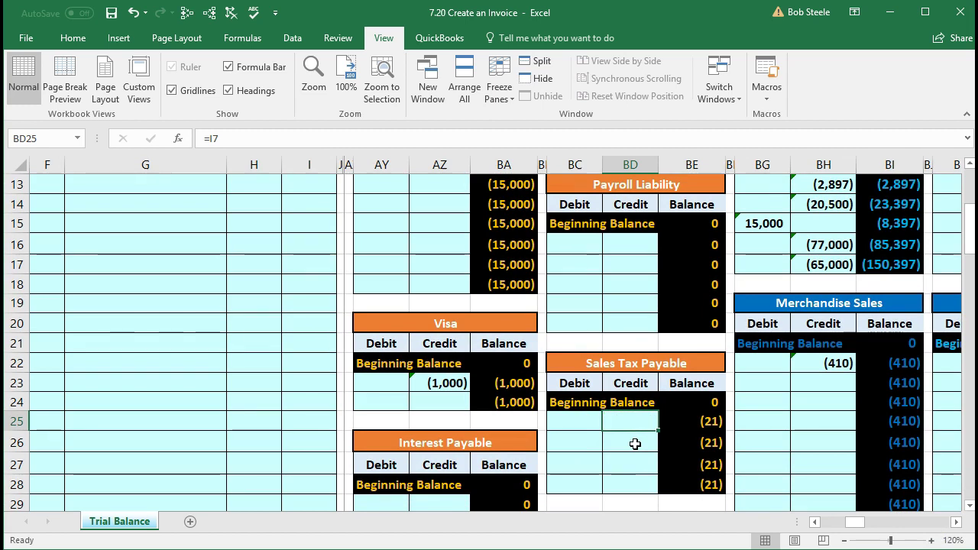
pyautogui.write('=i7')
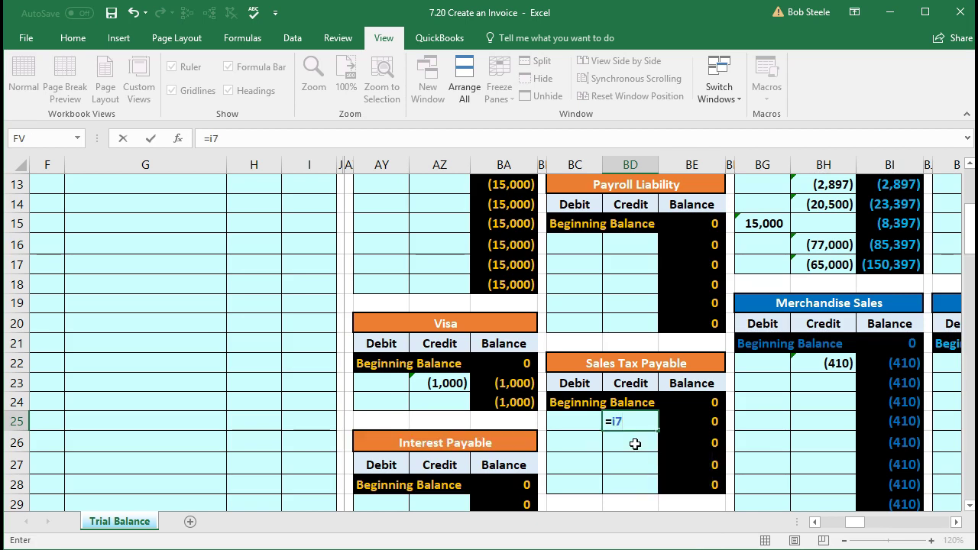
pyautogui.press('Return')
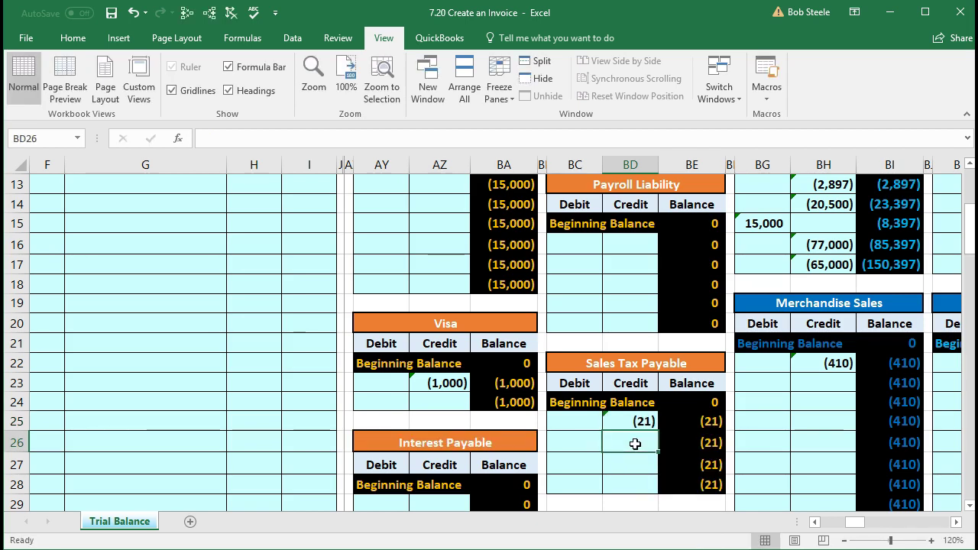
# Step: Check the Sales Tax Payable figure of (21) in the trial balance
pyautogui.press('Left')
pyautogui.press('Left')
pyautogui.press('Left')
pyautogui.press('Left')
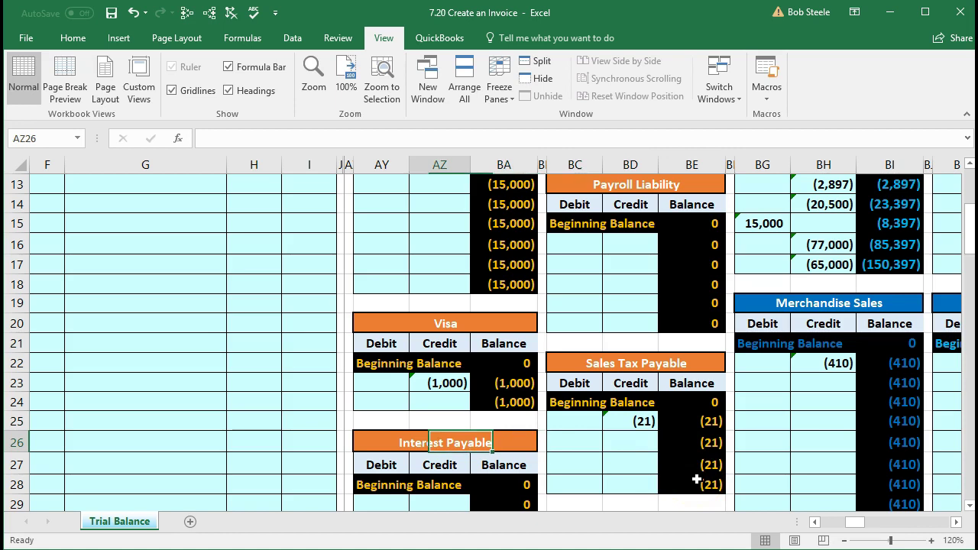
pyautogui.press('Left')
pyautogui.press('Left')
pyautogui.press('Left')
pyautogui.press('Left')
pyautogui.press('Left')
pyautogui.press('Left')
pyautogui.press('Left')
pyautogui.press('Left')
pyautogui.press('Left')
pyautogui.press('Left')
pyautogui.press('Left')
pyautogui.press('Left')
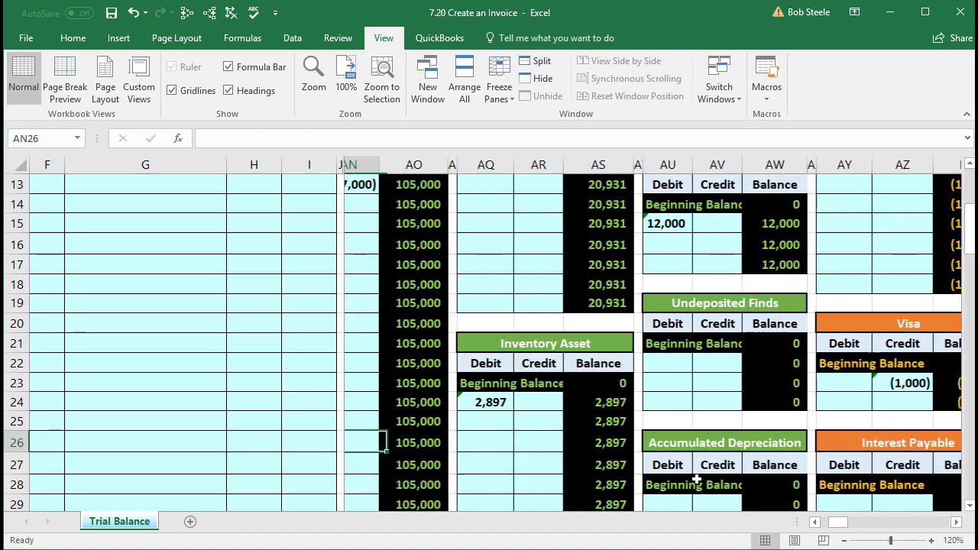
pyautogui.press('Left')
pyautogui.press('Left')
pyautogui.press('Left')
pyautogui.press('Left')
pyautogui.press('Left')
pyautogui.press('Left')
pyautogui.press('Left')
pyautogui.press('Right')
pyautogui.press('Right')
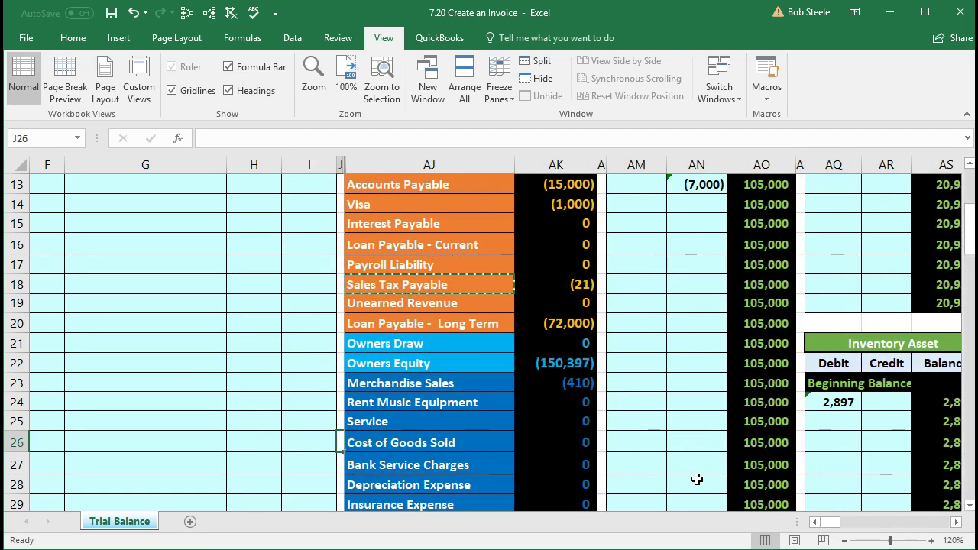
pyautogui.press('Right')
pyautogui.press('Up')
pyautogui.press('Up')
pyautogui.press('Up')
pyautogui.press('Up')
pyautogui.press('Up')
pyautogui.press('Up')
pyautogui.press('Up')
pyautogui.press('Up')
pyautogui.press('Up')
pyautogui.press('Right')
pyautogui.press('Right')
pyautogui.press('Down')
pyautogui.press('Left')
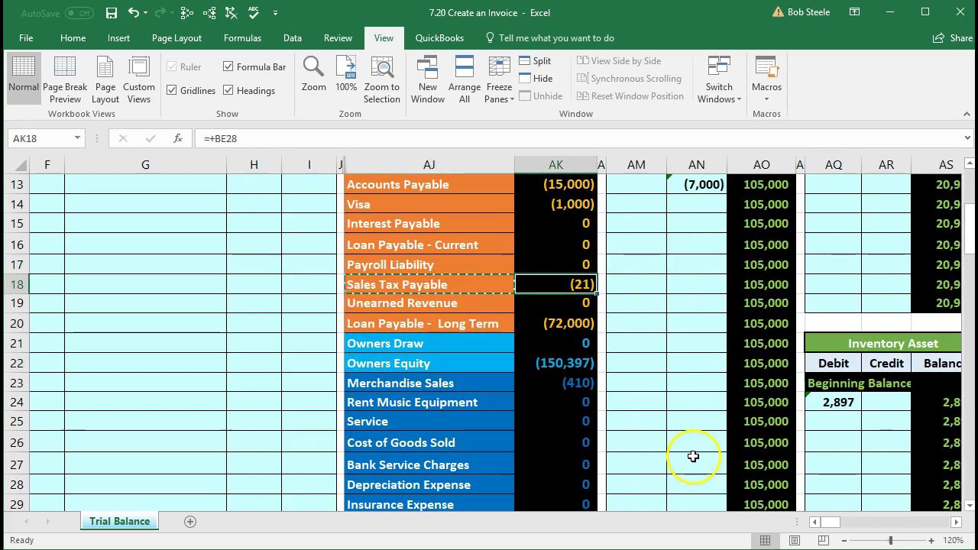
pyautogui.scroll(-4, 692, 458)
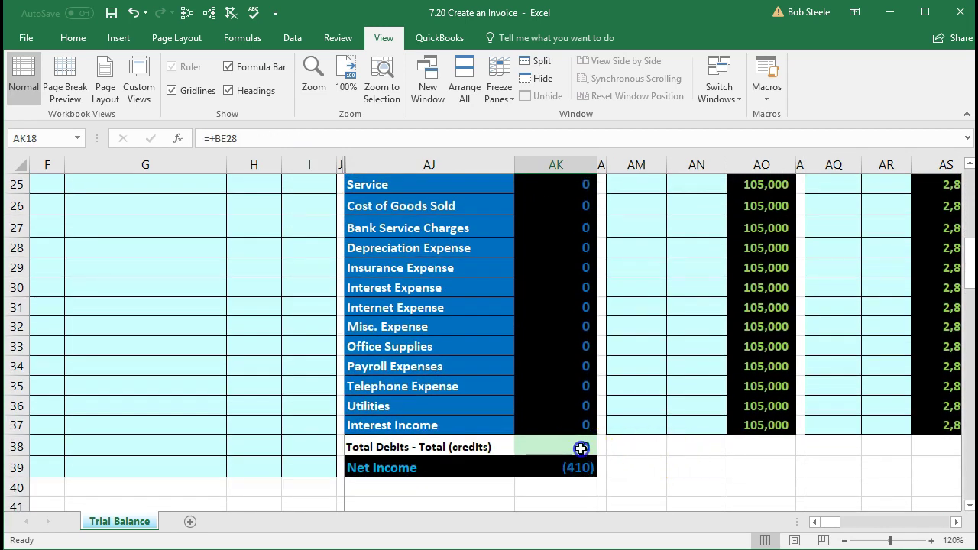
# Step: Inspect the AK38 total debits-minus-credits (0) and AK39 net income (410) formulas, leaving them unchanged
pyautogui.doubleClick(585, 449)
pyautogui.press('Return')
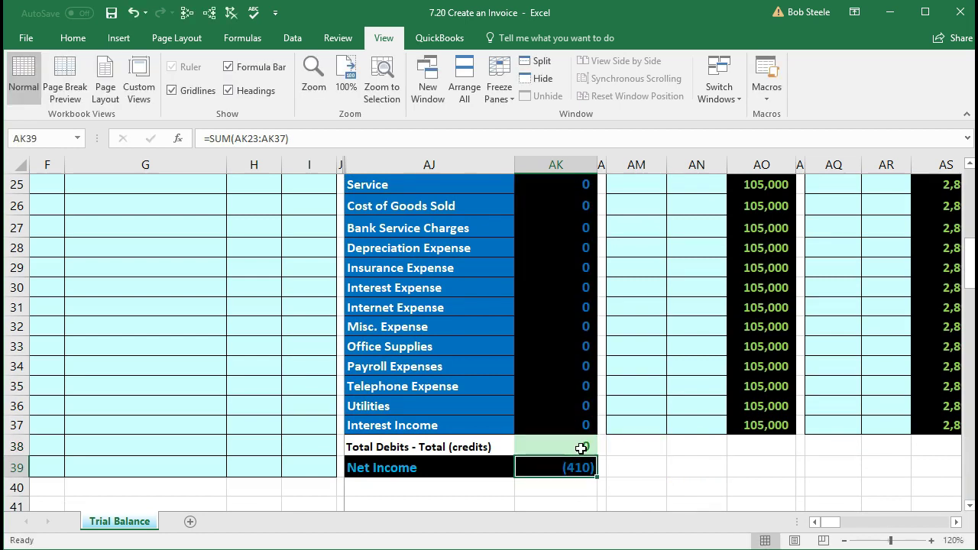
pyautogui.doubleClick(572, 465)
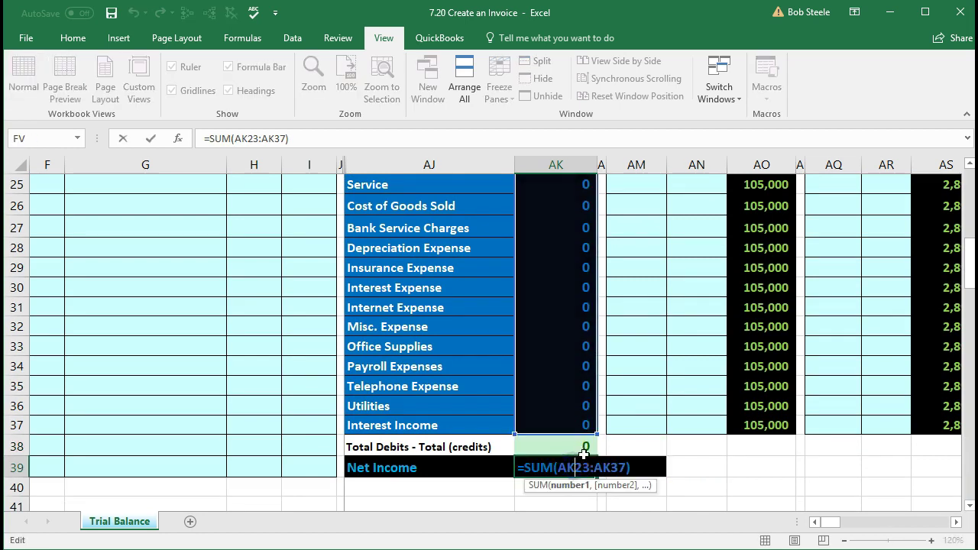
pyautogui.scroll(2, 585, 450)
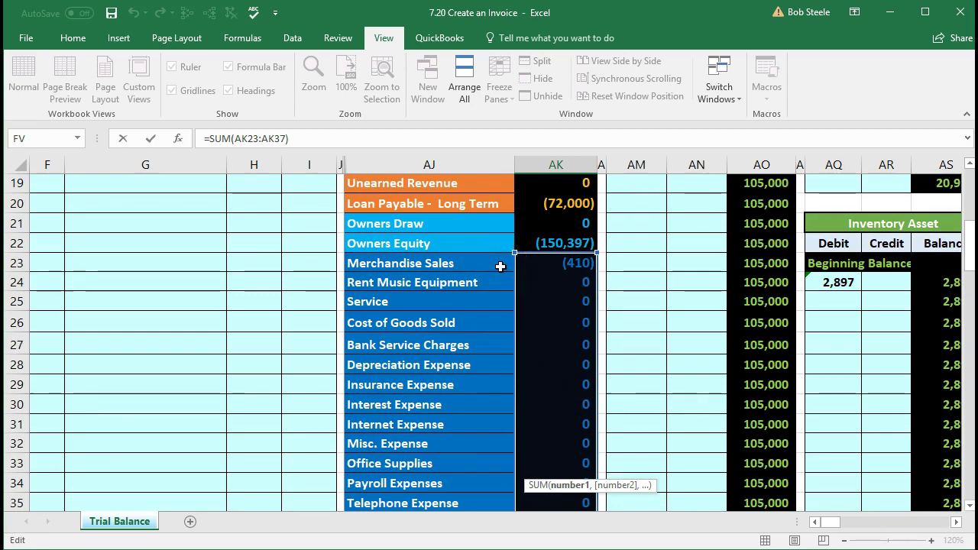
pyautogui.scroll(-3, 500, 265)
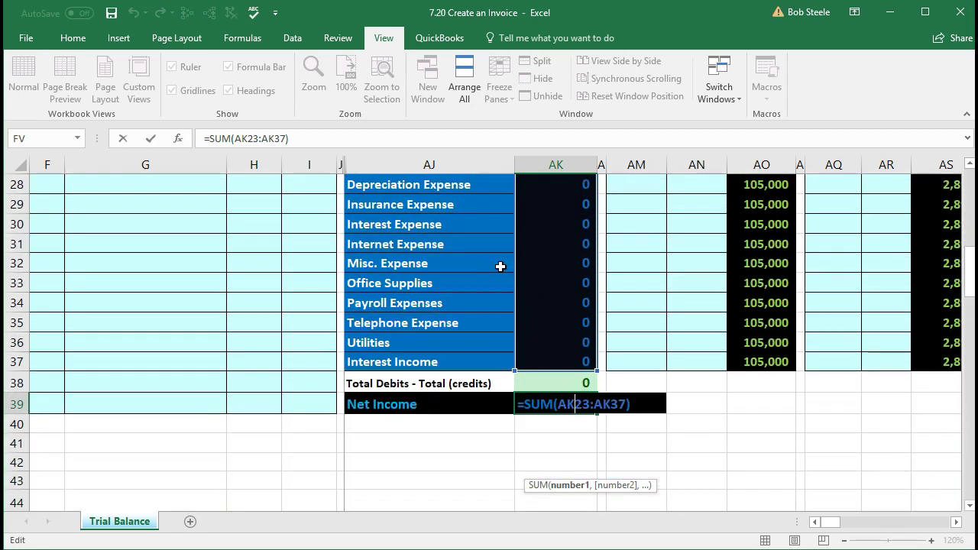
pyautogui.press('Return')
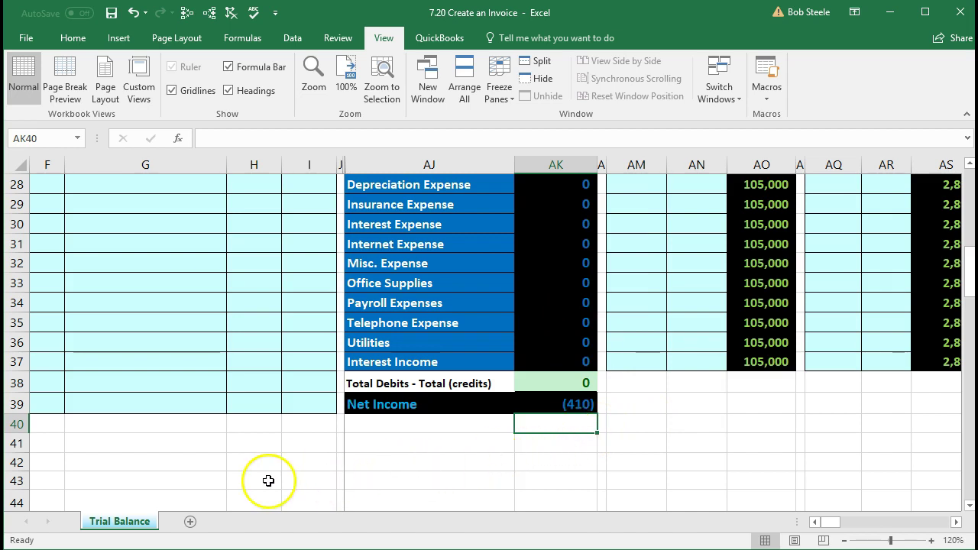
pyautogui.scroll(8, 264, 476)
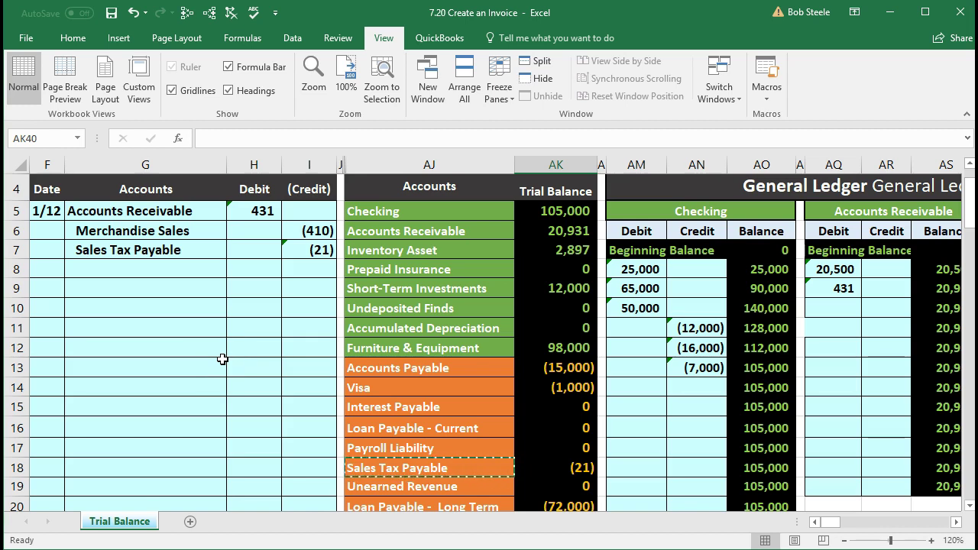
pyautogui.click(374, 248)
pyautogui.scroll(-3, 395, 305)
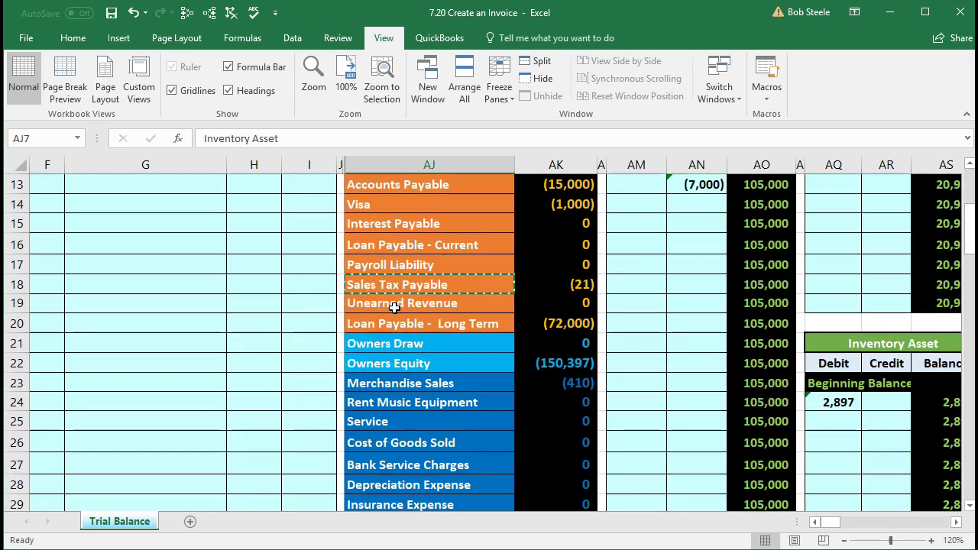
pyautogui.click(406, 446)
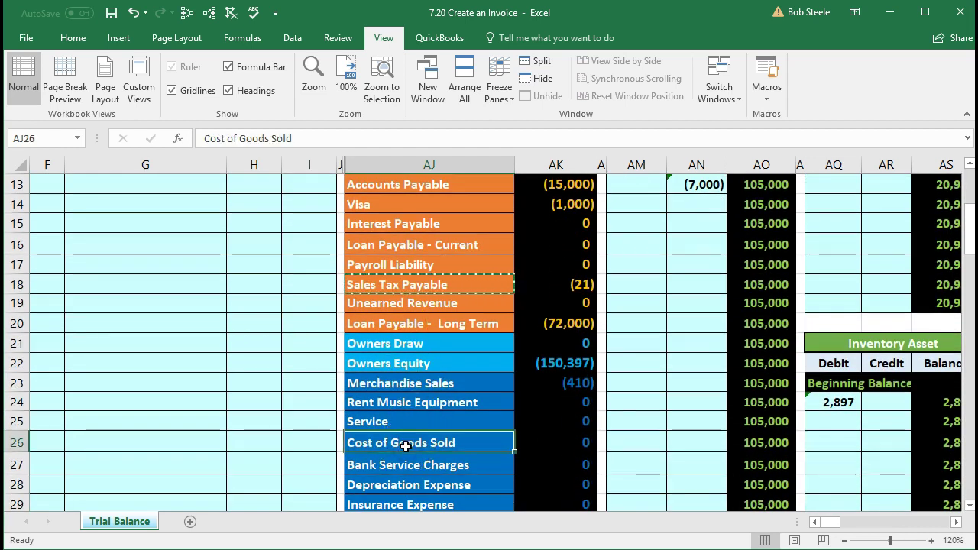
pyautogui.scroll(-4, 405, 446)
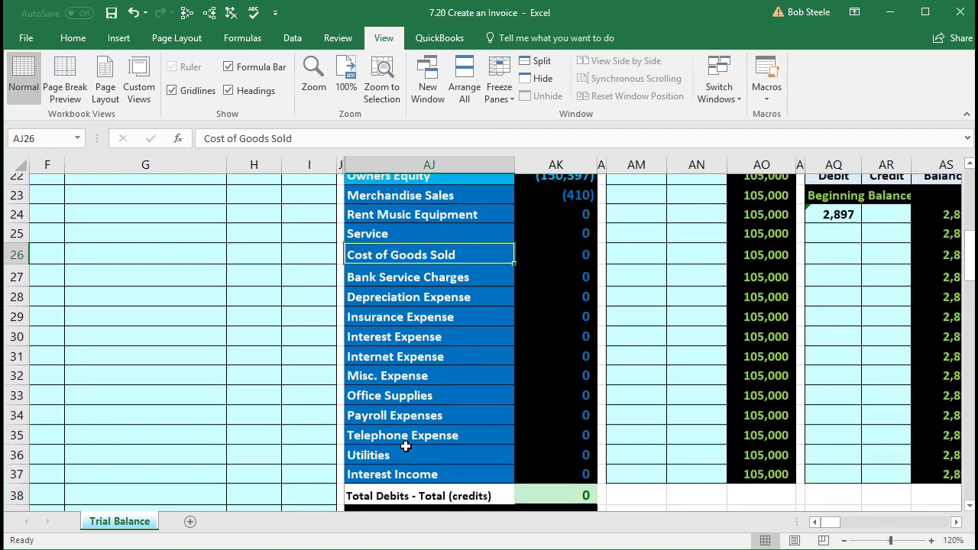
pyautogui.click(575, 468)
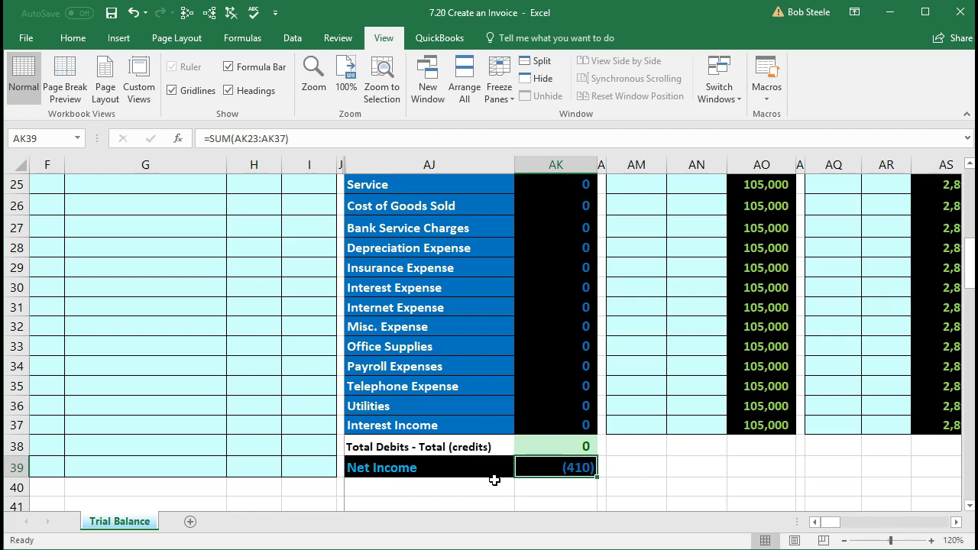
pyautogui.scroll(4, 495, 480)
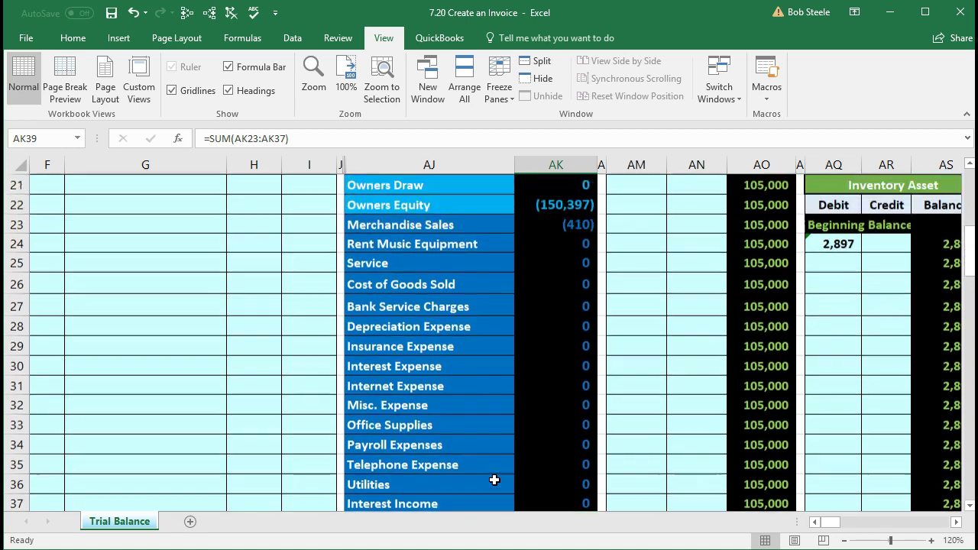
pyautogui.scroll(2, 494, 480)
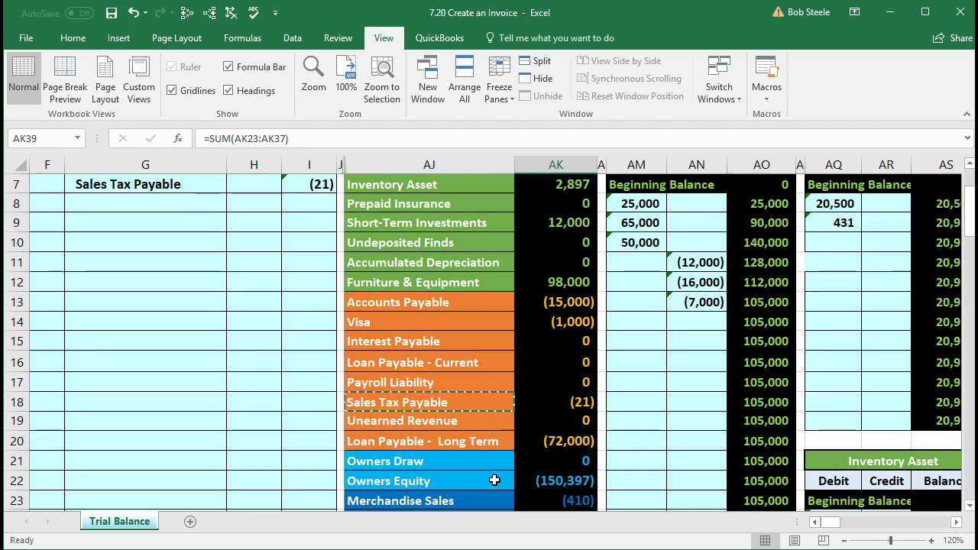
pyautogui.scroll(1, 494, 478)
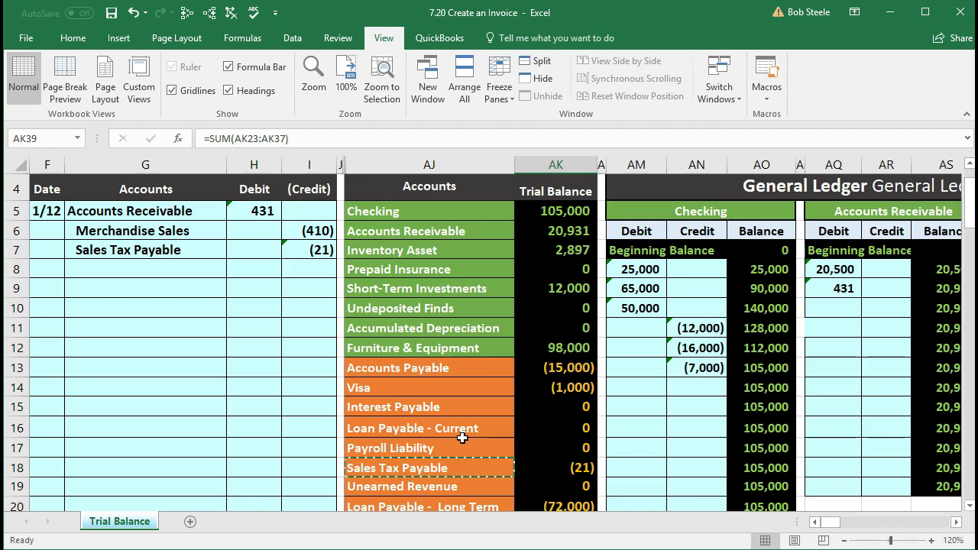
pyautogui.click(444, 251)
pyautogui.click(547, 254)
pyautogui.click(500, 249)
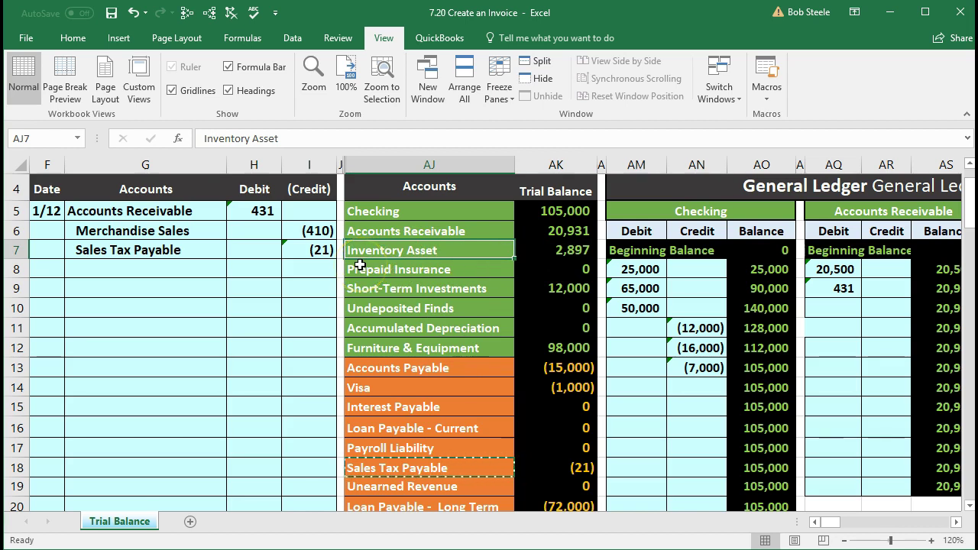
# Step: Copy the Inventory Asset account name and paste it as a value into G10
pyautogui.rightClick(469, 251)
pyautogui.click(487, 281)
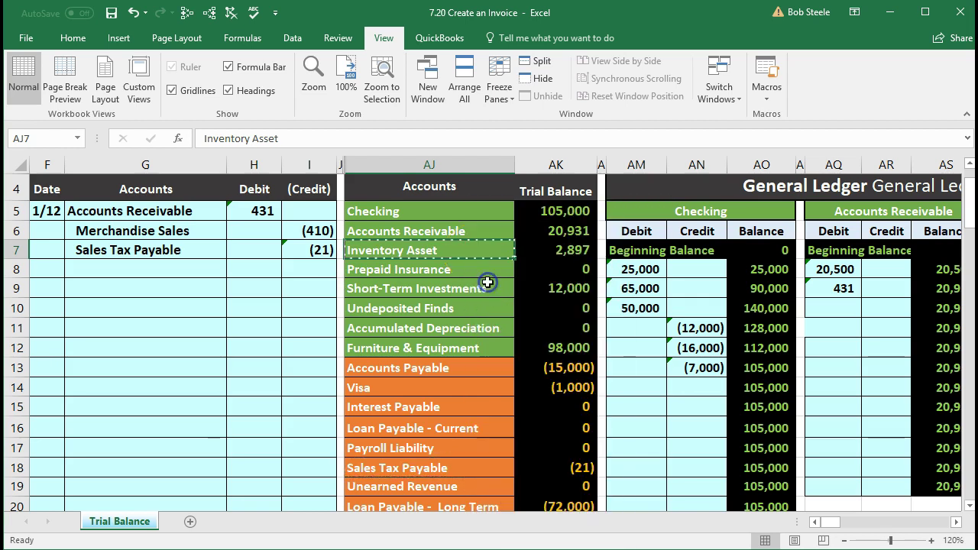
pyautogui.click(157, 267)
pyautogui.click(149, 288)
pyautogui.click(143, 310)
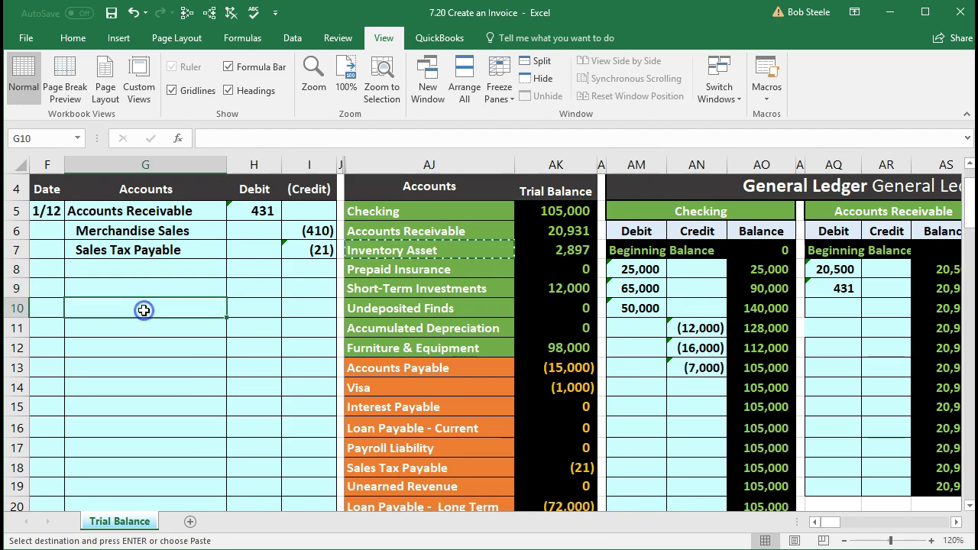
pyautogui.click(127, 269)
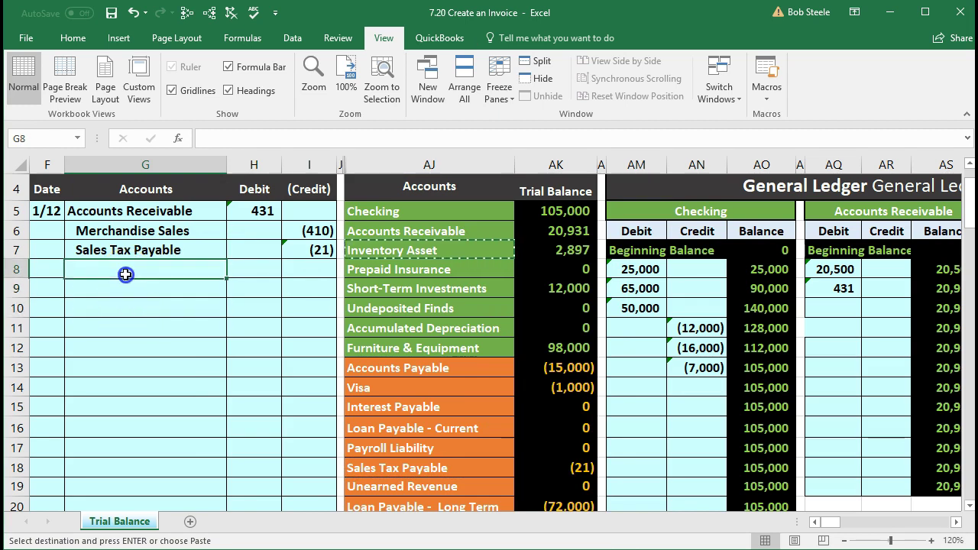
pyautogui.click(98, 288)
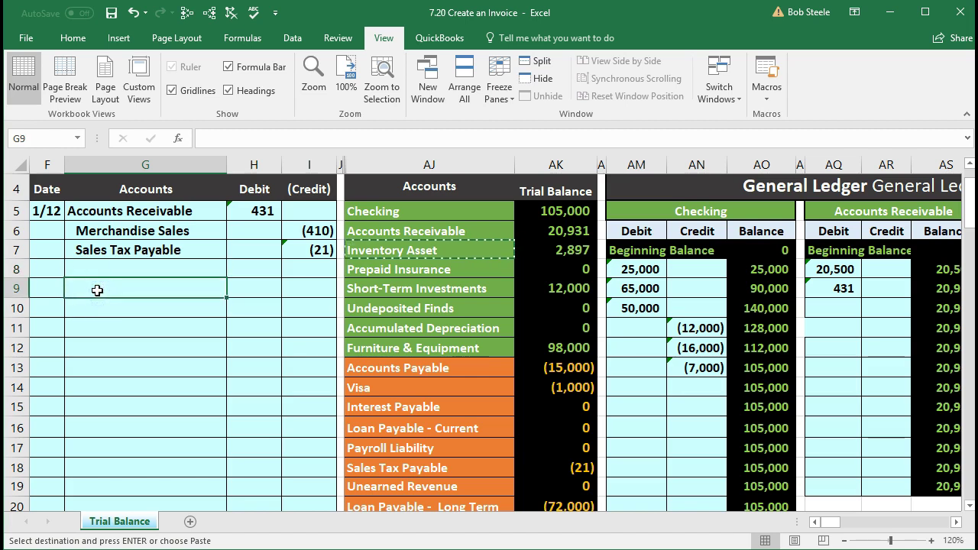
pyautogui.click(102, 306)
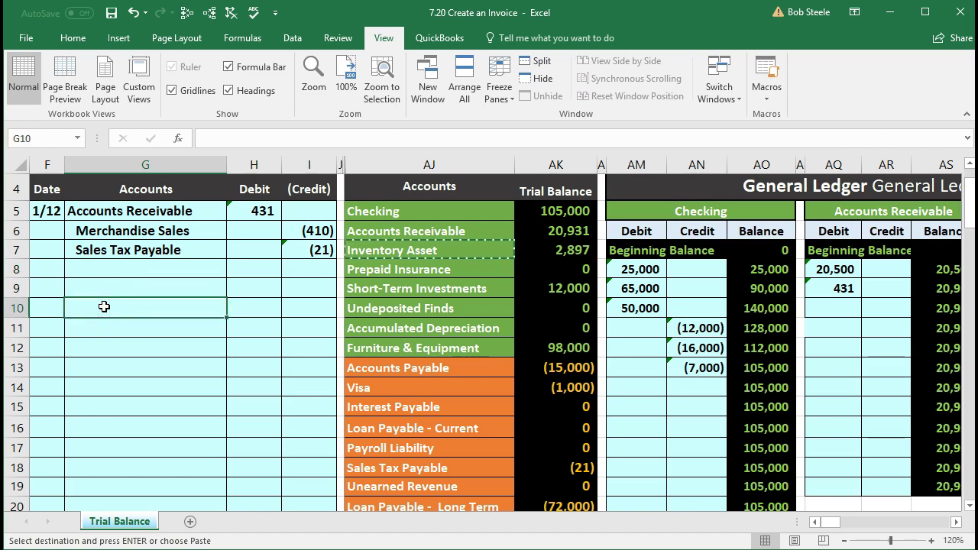
pyautogui.rightClick(104, 306)
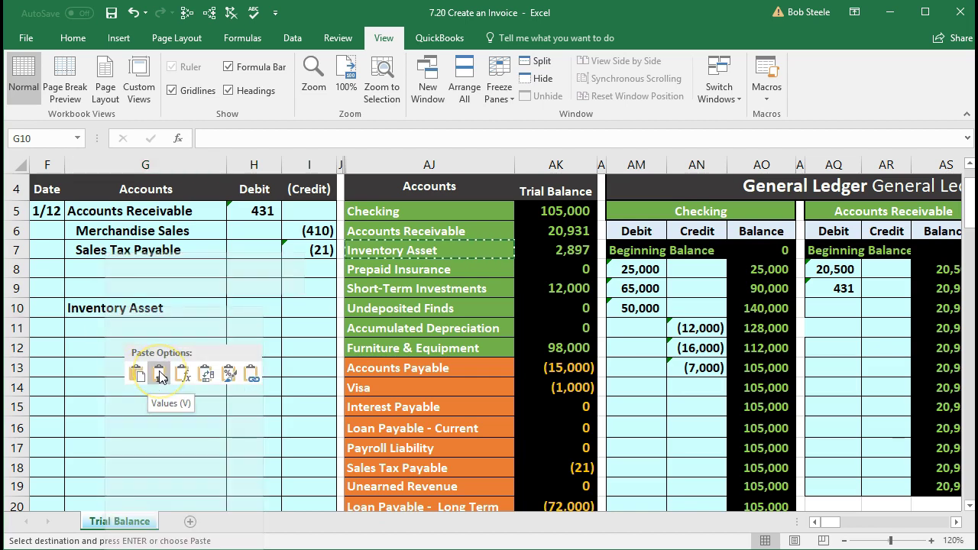
pyautogui.click(159, 373)
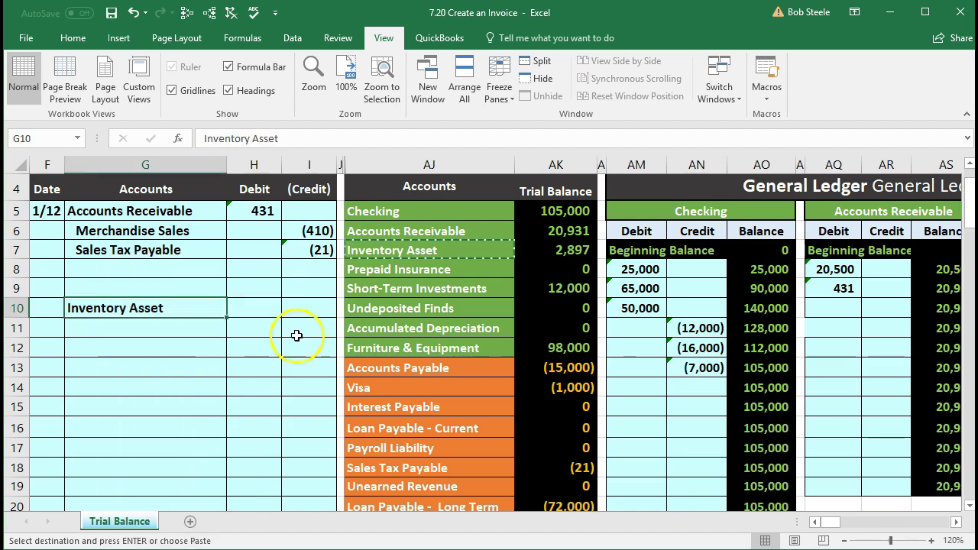
# Step: Enter a (328) credit in I10 and a 328 debit in H9
pyautogui.click(312, 309)
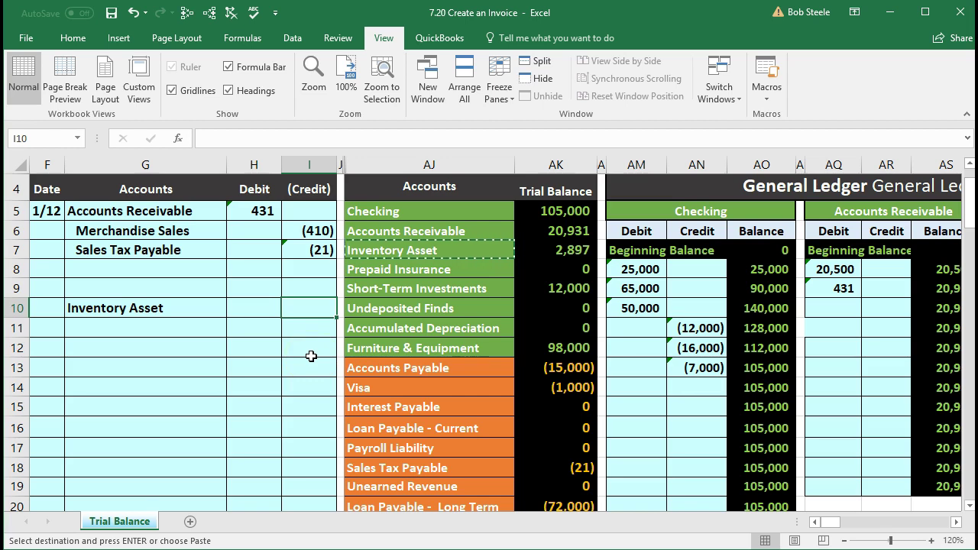
pyautogui.write('-3')
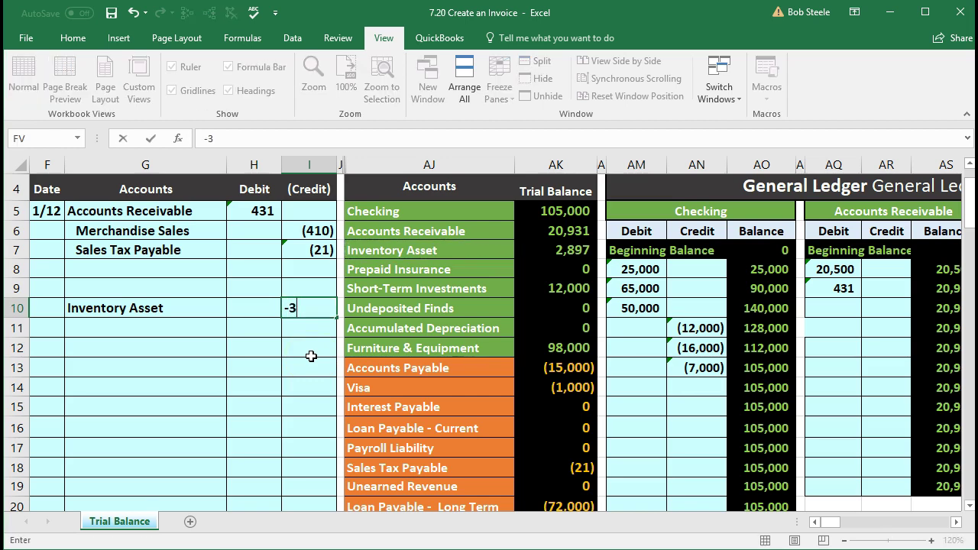
pyautogui.press('Return')
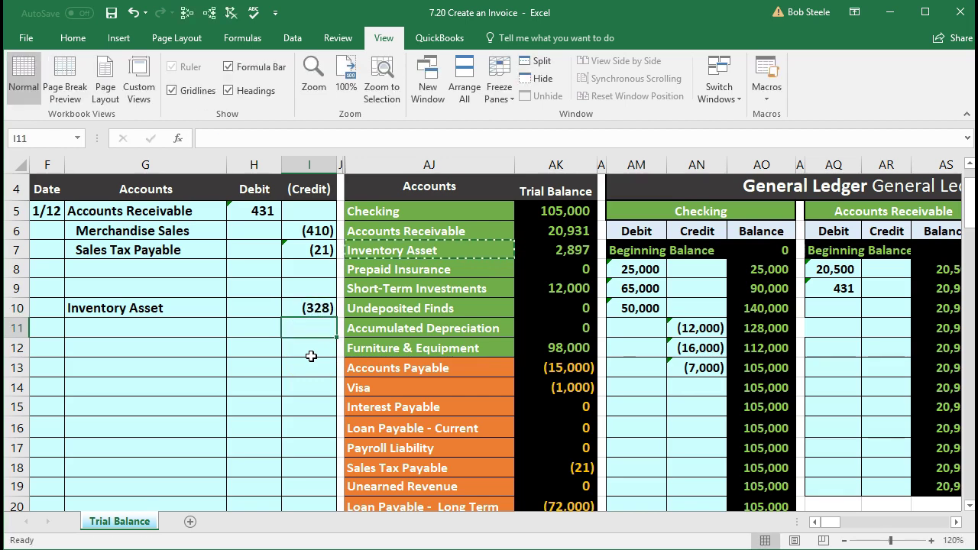
pyautogui.press('Left')
pyautogui.press('Up')
pyautogui.press('Up')
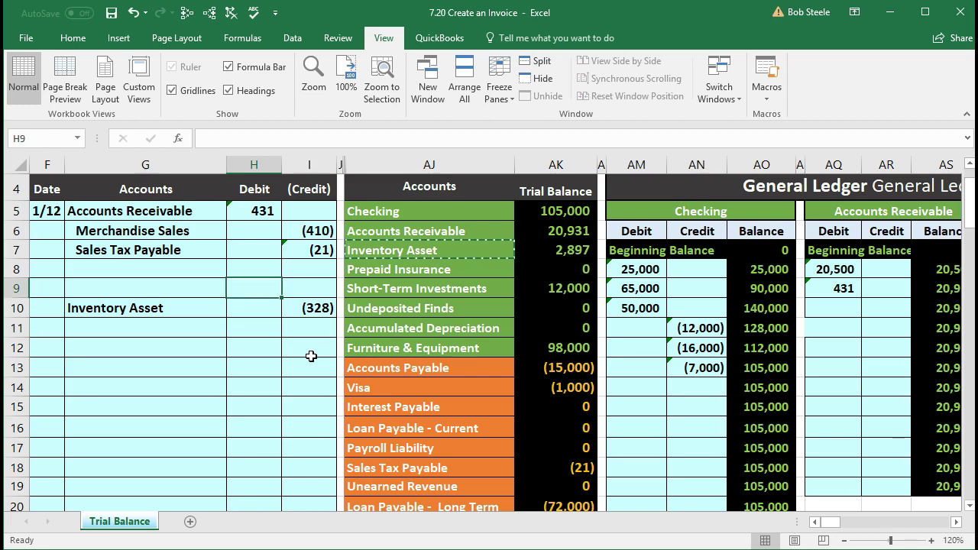
pyautogui.write('328')
pyautogui.press('Return')
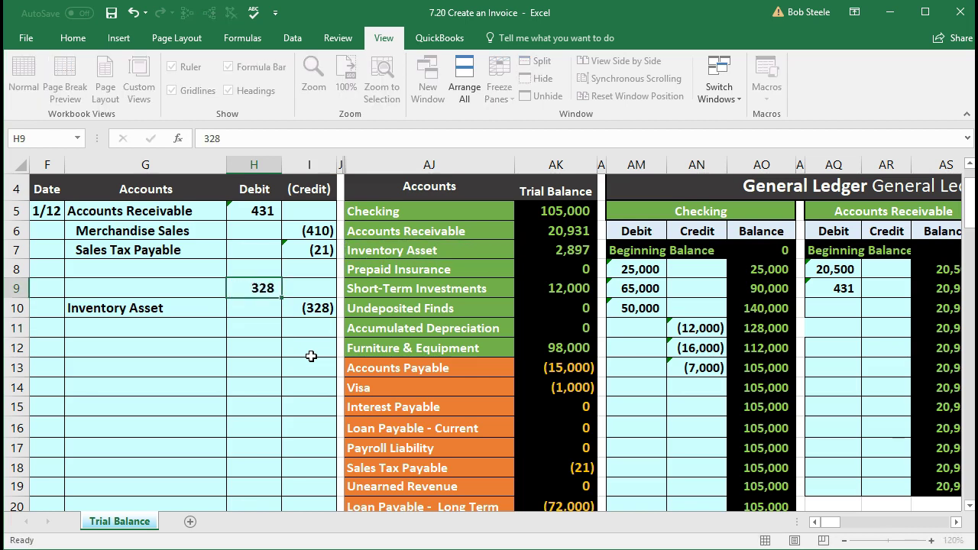
# Step: Indent the Inventory Asset name in G10 using Home > Increase Indent
pyautogui.click(191, 314)
pyautogui.click(72, 37)
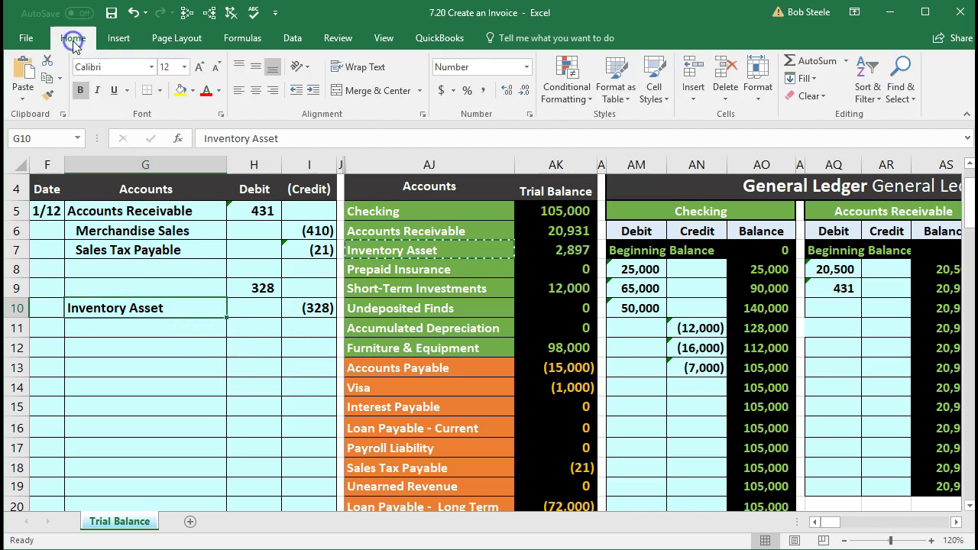
pyautogui.click(312, 90)
pyautogui.click(195, 283)
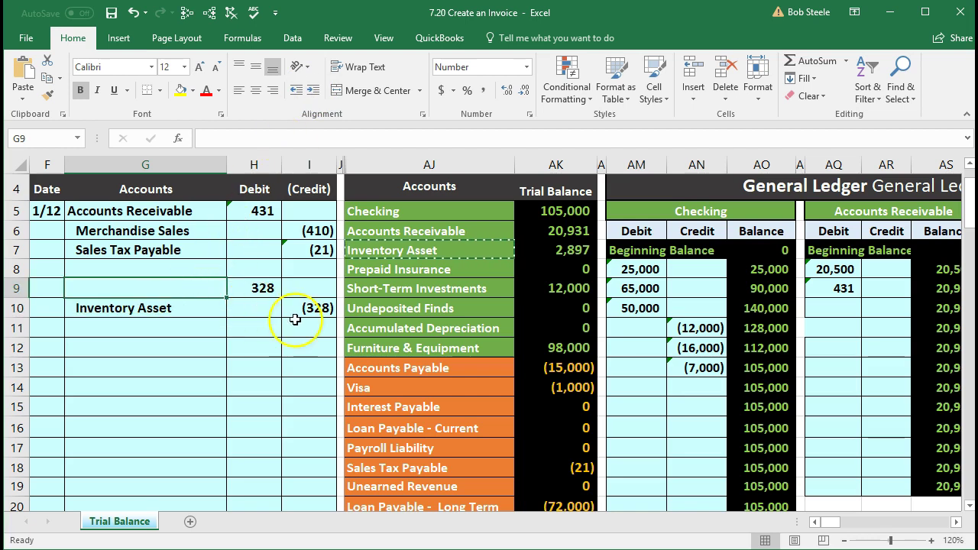
# Step: Copy Cost of Goods Sold from trial balance cell AJ26 and paste it as a value into G9
pyautogui.scroll(-3, 335, 343)
pyautogui.scroll(-2, 334, 343)
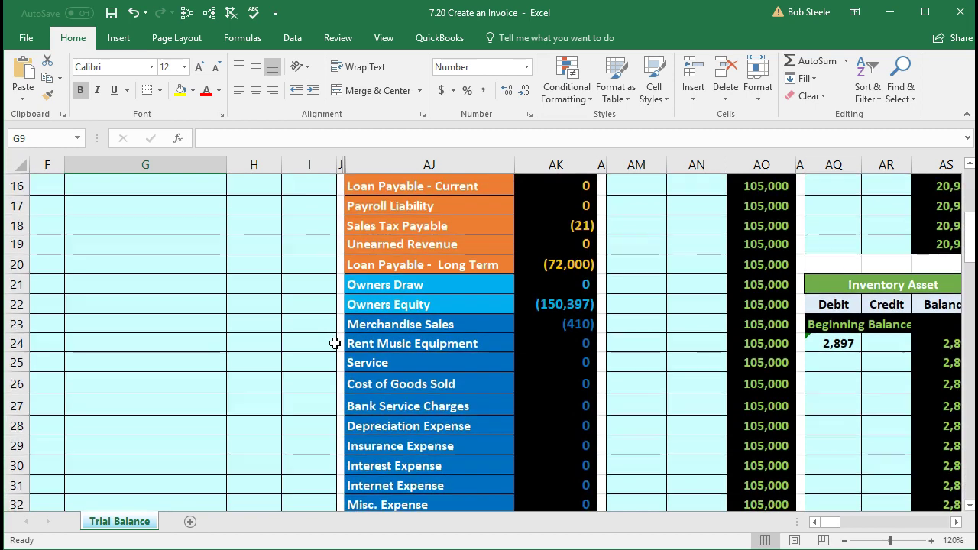
pyautogui.click(467, 321)
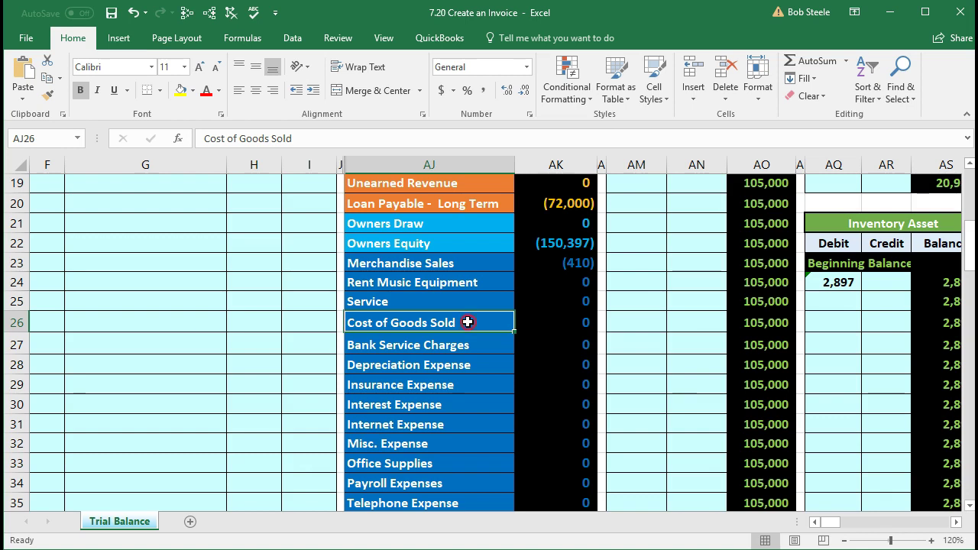
pyautogui.rightClick(467, 322)
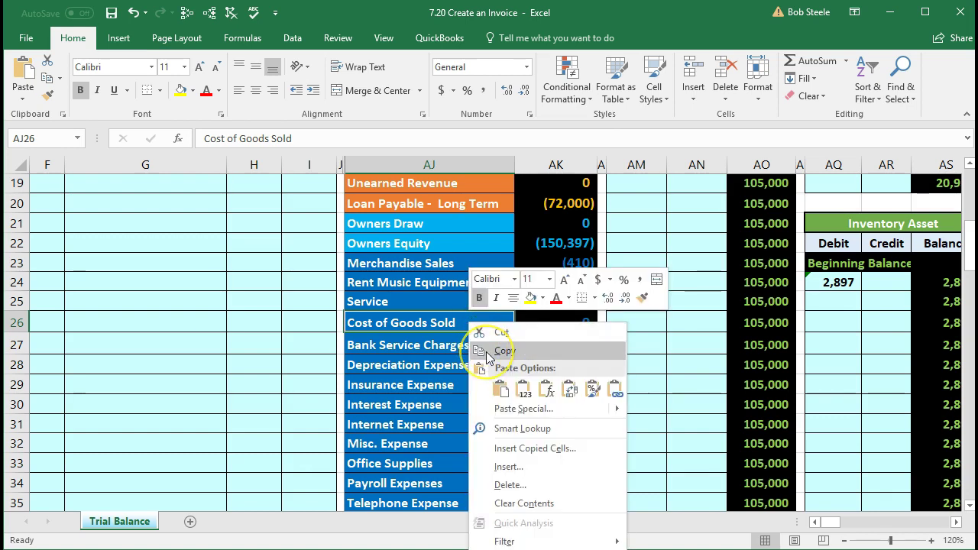
pyautogui.click(487, 353)
pyautogui.scroll(5, 283, 402)
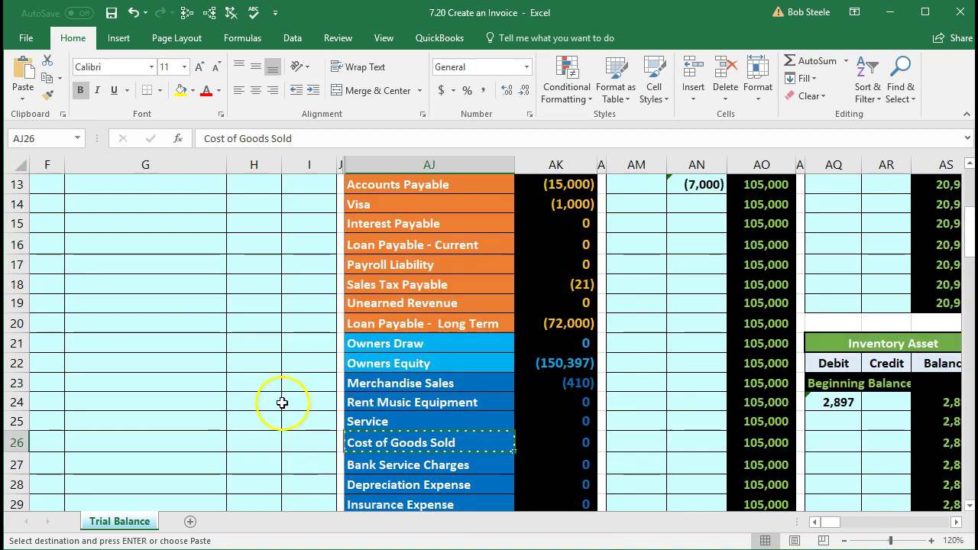
pyautogui.click(130, 286)
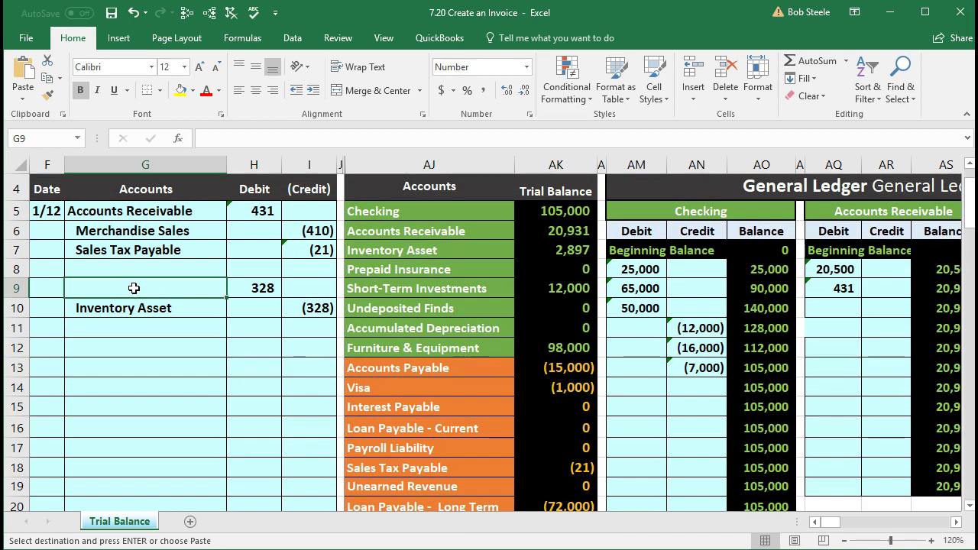
pyautogui.rightClick(134, 287)
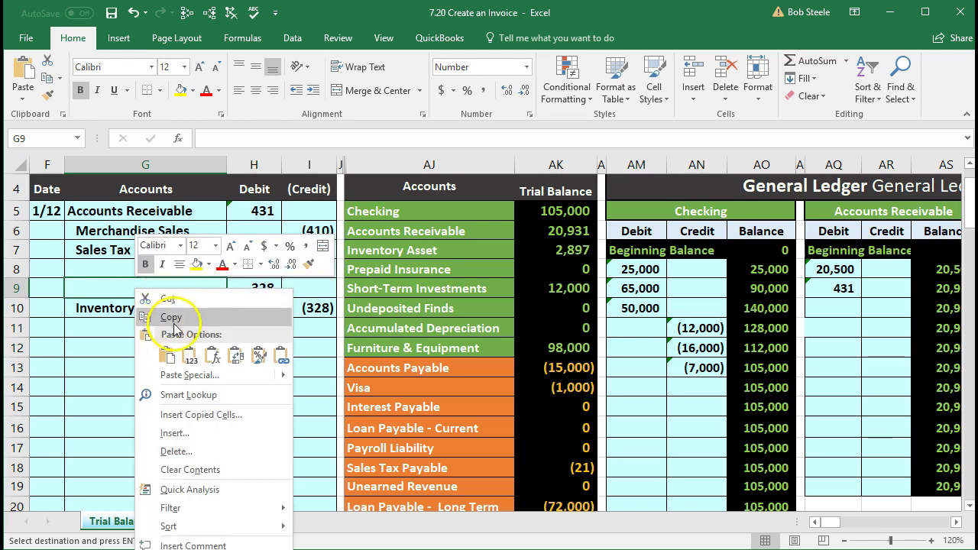
pyautogui.click(189, 353)
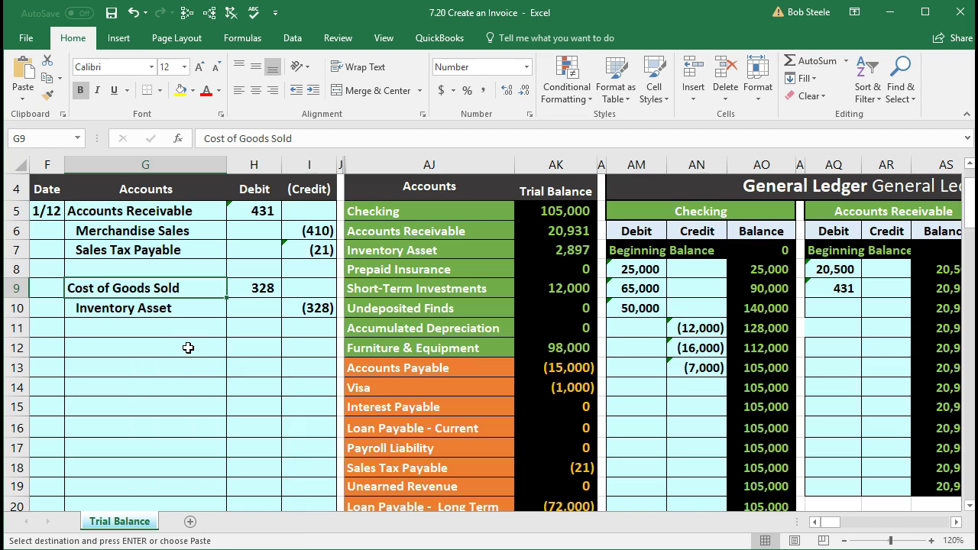
# Step: Go back to Cost of Goods Sold in the trial balance and move right toward the ledgers
pyautogui.scroll(-4, 305, 367)
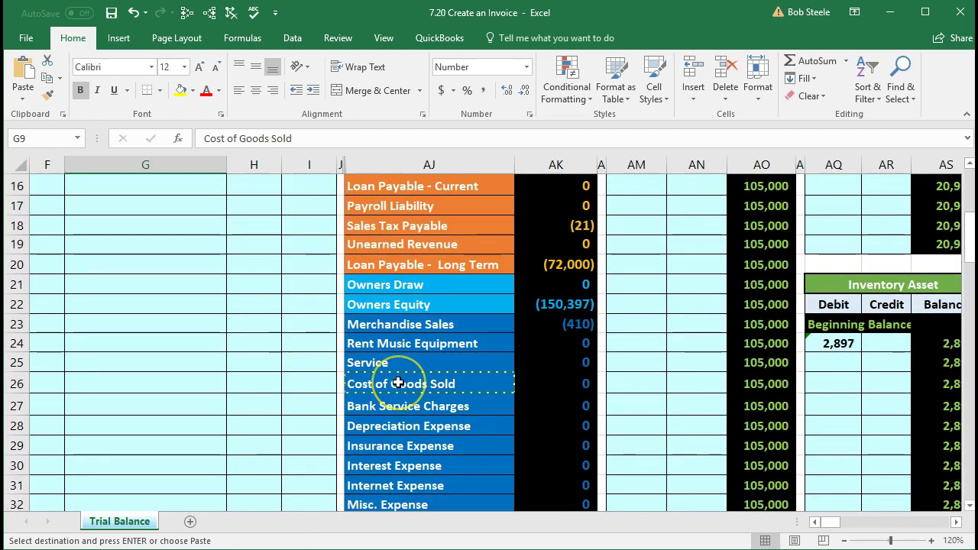
pyautogui.click(398, 383)
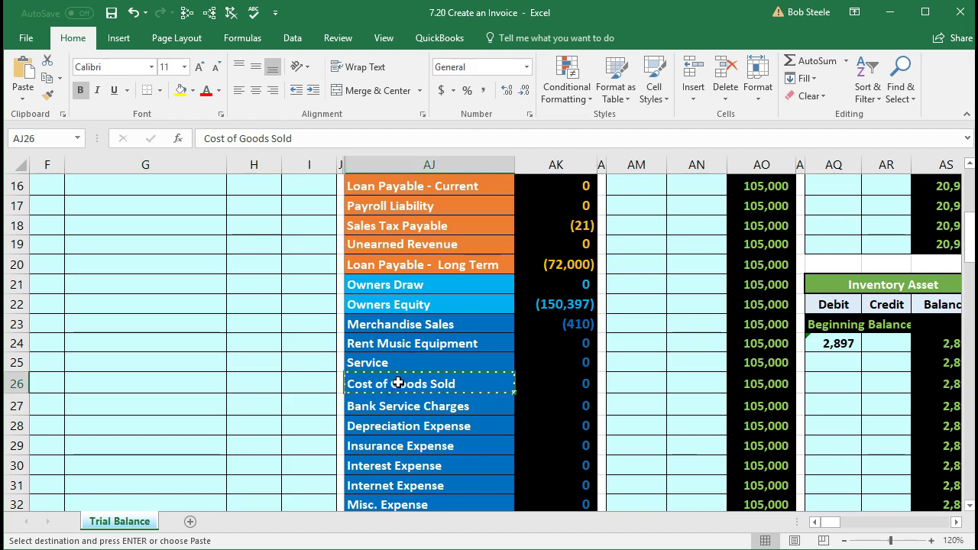
pyautogui.scroll(4, 398, 383)
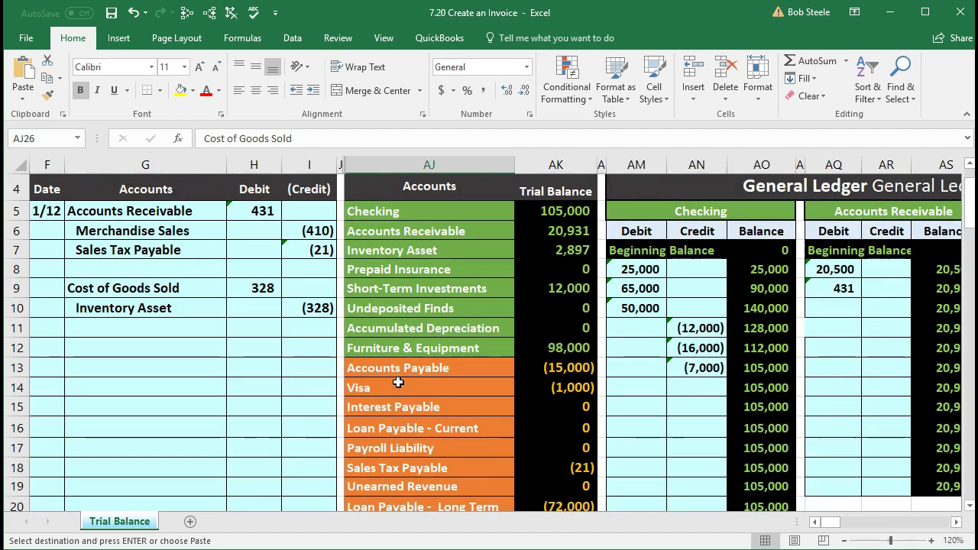
pyautogui.click(398, 382)
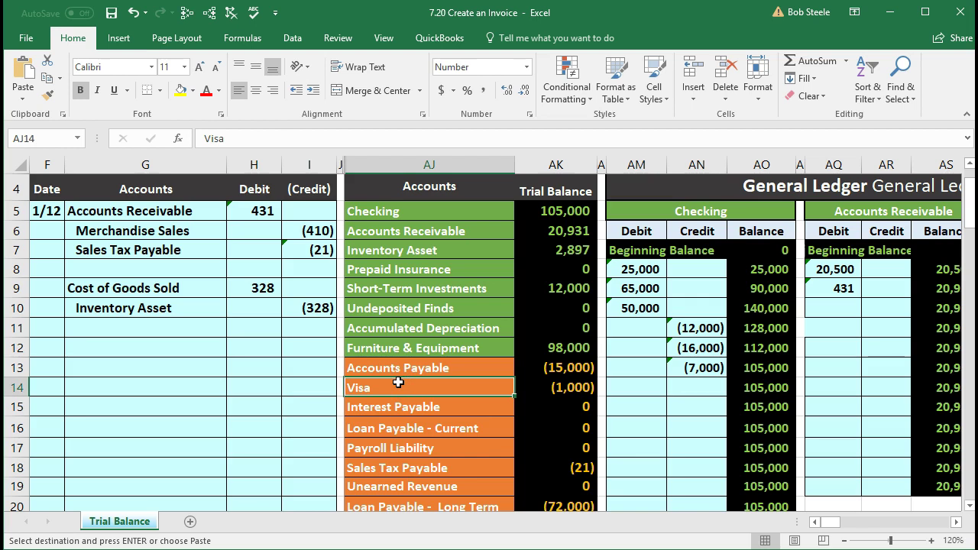
pyautogui.press('Right')
pyautogui.press('Right')
pyautogui.press('Right')
pyautogui.press('Right')
pyautogui.press('Right')
pyautogui.press('Right')
pyautogui.press('Right')
pyautogui.press('Right')
pyautogui.press('Right')
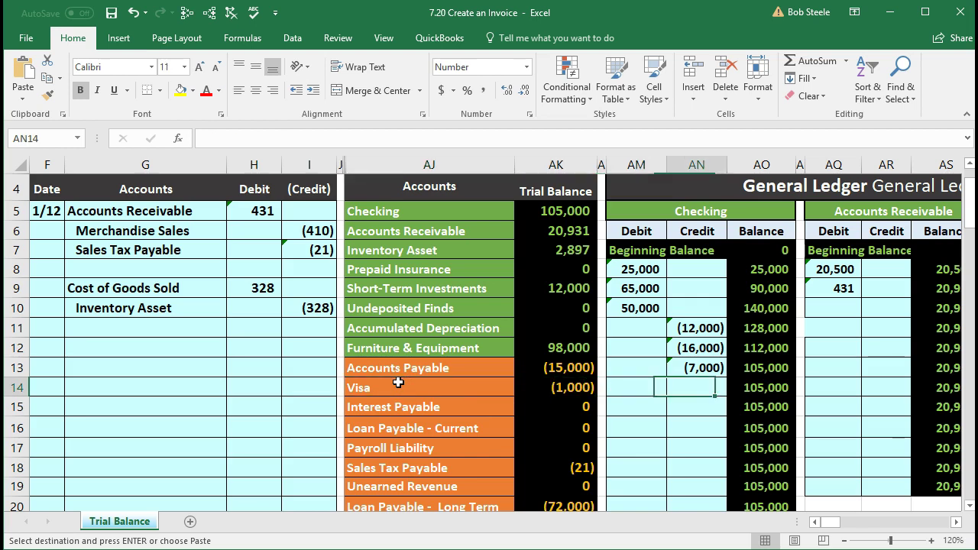
pyautogui.press('Right')
pyautogui.press('Right')
pyautogui.press('Right')
pyautogui.press('Right')
pyautogui.press('Right')
pyautogui.press('Right')
pyautogui.press('Right')
pyautogui.press('Right')
pyautogui.press('Right')
pyautogui.press('Right')
pyautogui.press('Right')
pyautogui.press('Right')
pyautogui.press('Right')
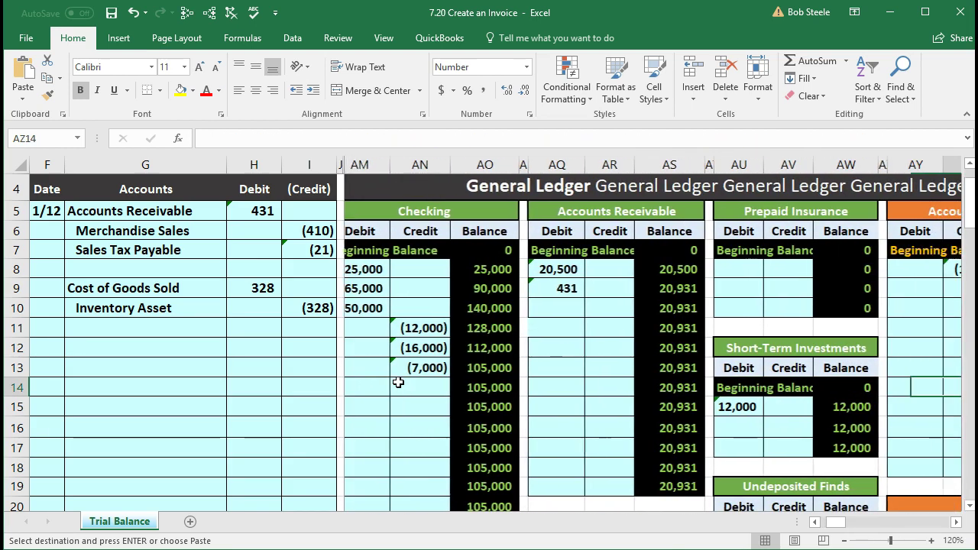
# Step: Link Cost of Goods Sold debit cell BK22 to the 328 in journal cell H9
pyautogui.press('Right')
pyautogui.press('Right')
pyautogui.press('Right')
pyautogui.press('Right')
pyautogui.press('Right')
pyautogui.press('Right')
pyautogui.press('Right')
pyautogui.press('Right')
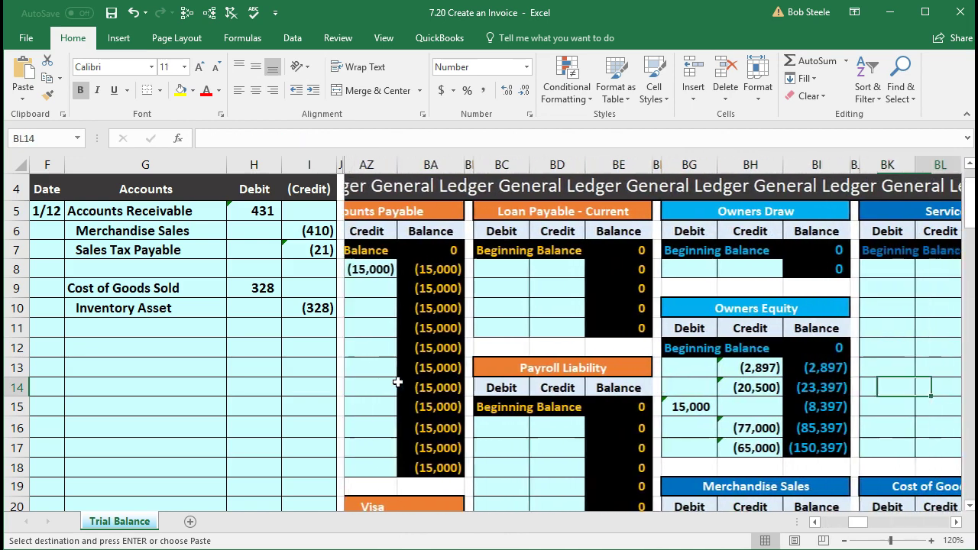
pyautogui.press('Down')
pyautogui.press('Down')
pyautogui.press('Down')
pyautogui.press('Down')
pyautogui.press('Down')
pyautogui.press('Down')
pyautogui.press('Down')
pyautogui.press('Down')
pyautogui.press('Down')
pyautogui.press('Down')
pyautogui.press('Down')
pyautogui.press('Down')
pyautogui.press('Down')
pyautogui.press('Down')
pyautogui.press('Down')
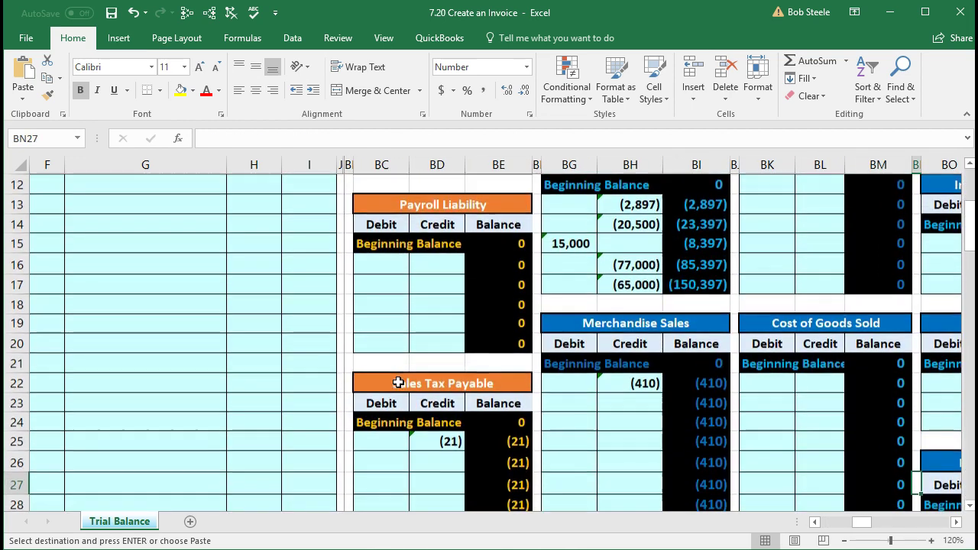
pyautogui.press('Up')
pyautogui.press('Up')
pyautogui.press('Up')
pyautogui.press('Up')
pyautogui.press('Up')
pyautogui.press('Up')
pyautogui.press('Up')
pyautogui.press('Up')
pyautogui.press('Left')
pyautogui.press('Left')
pyautogui.press('Left')
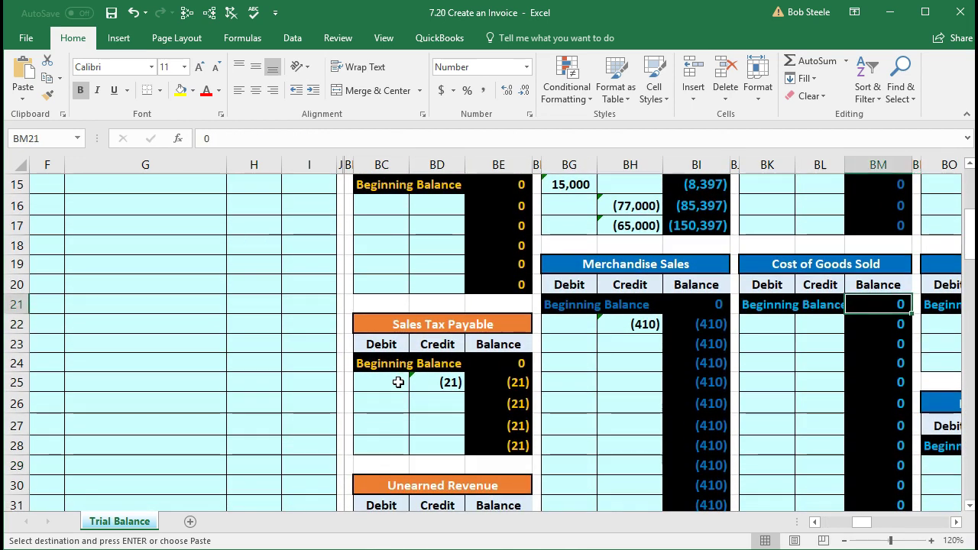
pyautogui.press('Down')
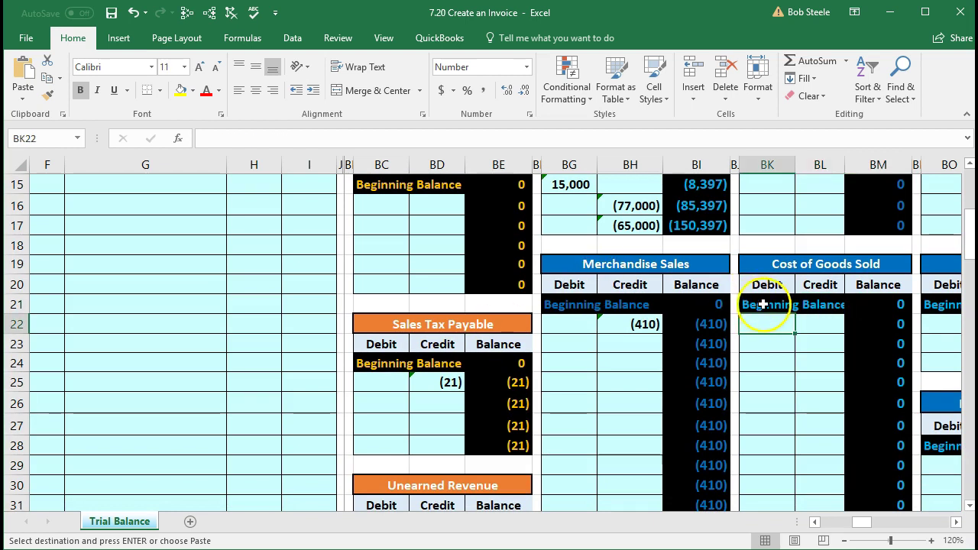
pyautogui.scroll(2, 773, 307)
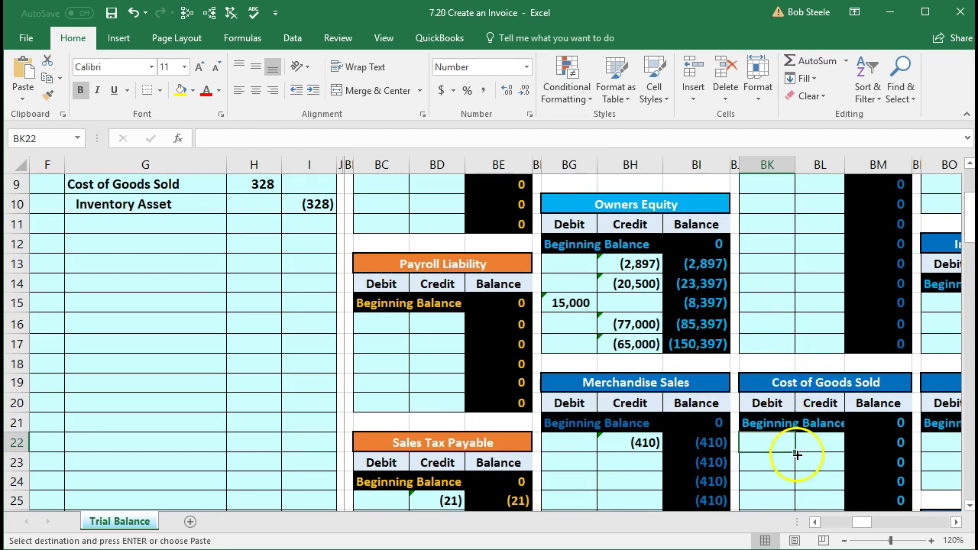
pyautogui.write('=')
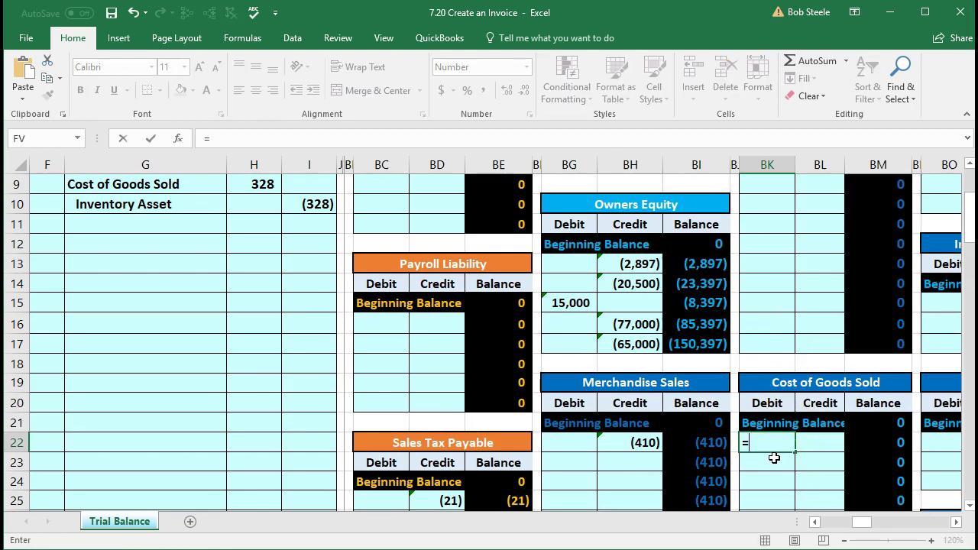
pyautogui.click(265, 186)
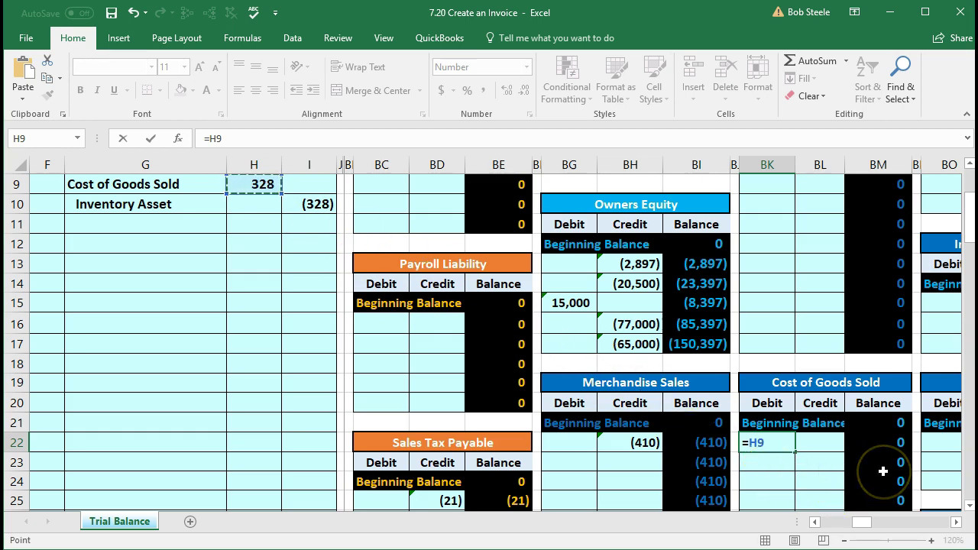
pyautogui.press('Return')
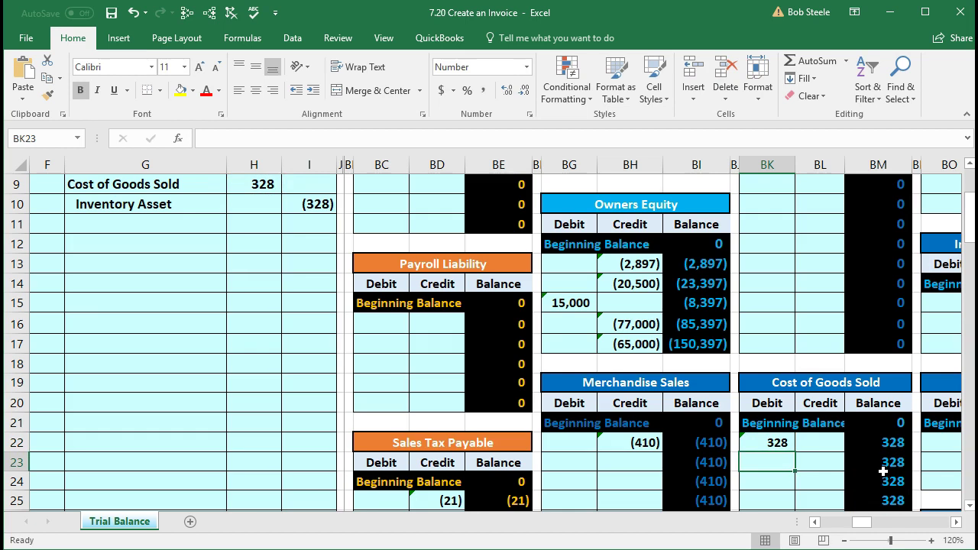
# Step: Recheck the =H9 formula in BK22 and leave it unchanged
pyautogui.click(771, 443)
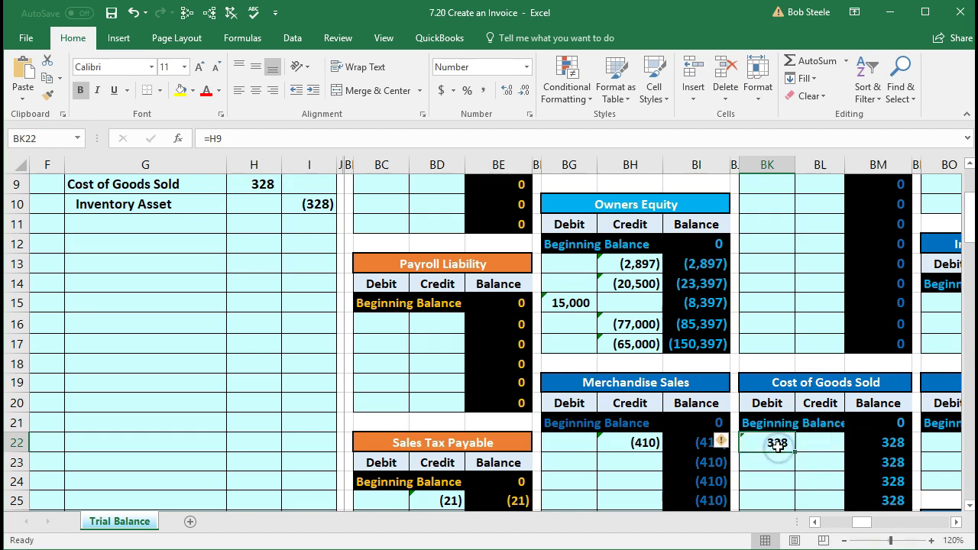
pyautogui.doubleClick(778, 447)
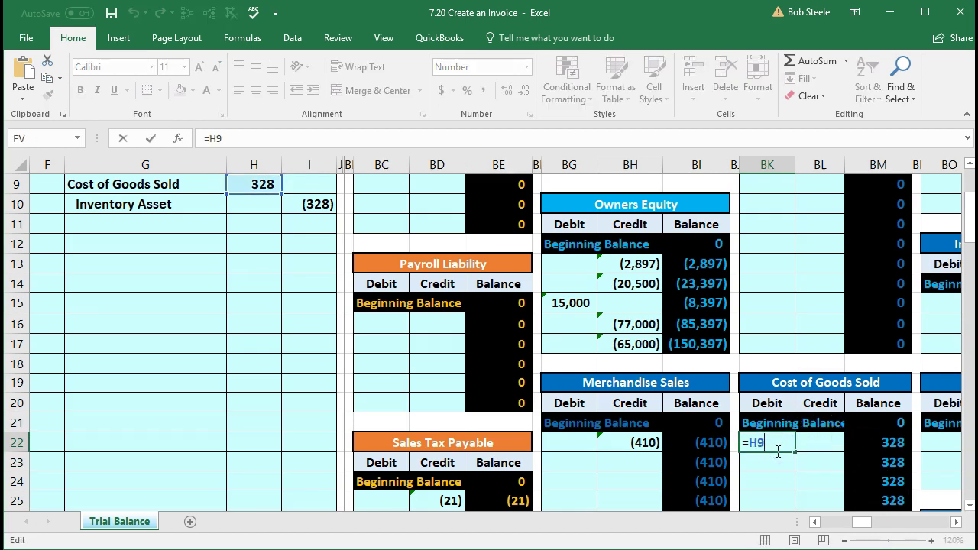
pyautogui.press('Return')
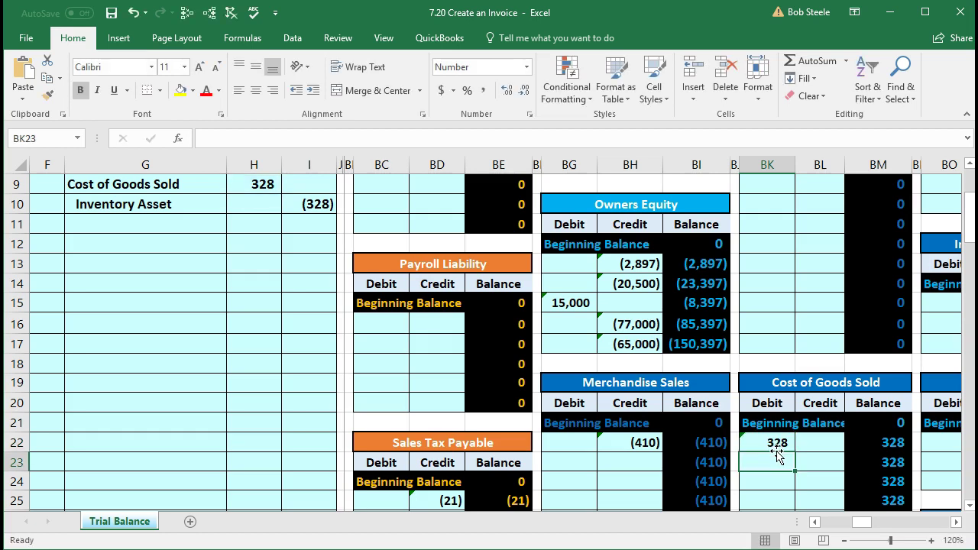
pyautogui.press('Left')
pyautogui.press('Left')
pyautogui.press('Left')
pyautogui.press('Left')
pyautogui.press('Left')
pyautogui.press('Left')
pyautogui.press('Left')
pyautogui.press('Left')
pyautogui.press('Left')
pyautogui.press('Left')
pyautogui.press('Left')
pyautogui.press('Left')
pyautogui.press('Left')
pyautogui.press('Left')
pyautogui.press('Left')
pyautogui.press('Left')
pyautogui.press('Left')
pyautogui.press('Left')
pyautogui.press('Left')
pyautogui.press('Left')
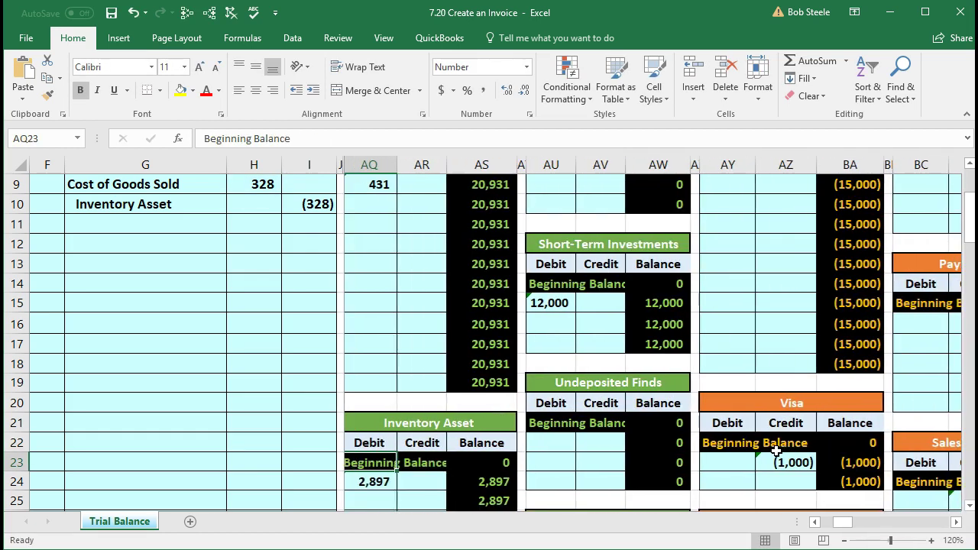
pyautogui.press('Left')
pyautogui.press('Left')
pyautogui.press('Left')
pyautogui.press('Left')
pyautogui.press('Left')
pyautogui.press('Left')
pyautogui.press('Left')
pyautogui.press('Left')
pyautogui.press('Left')
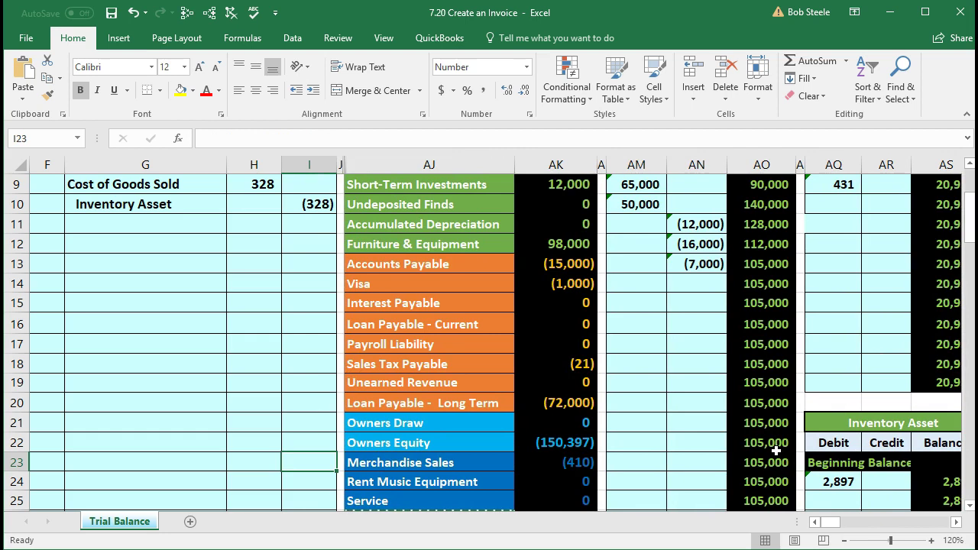
pyautogui.scroll(-6, 665, 425)
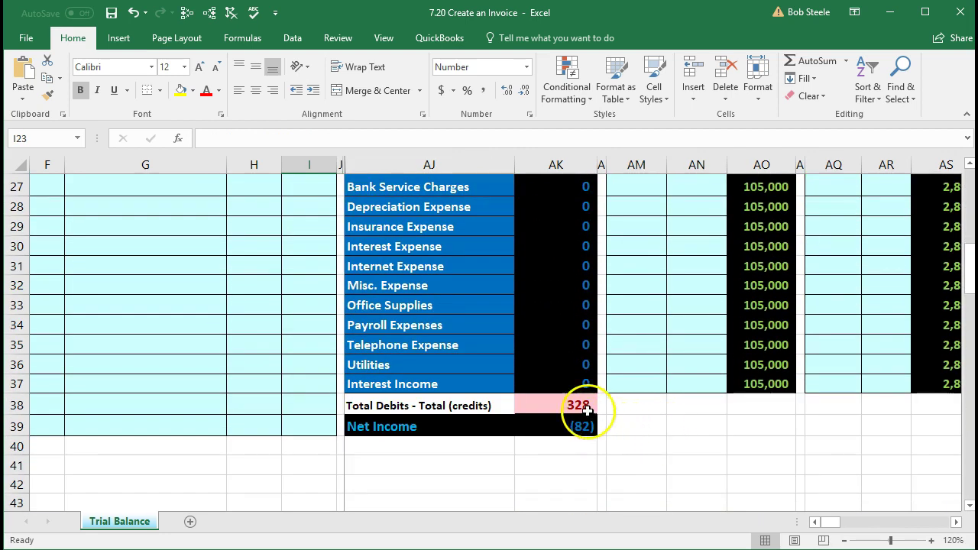
pyautogui.click(587, 411)
pyautogui.scroll(5, 583, 412)
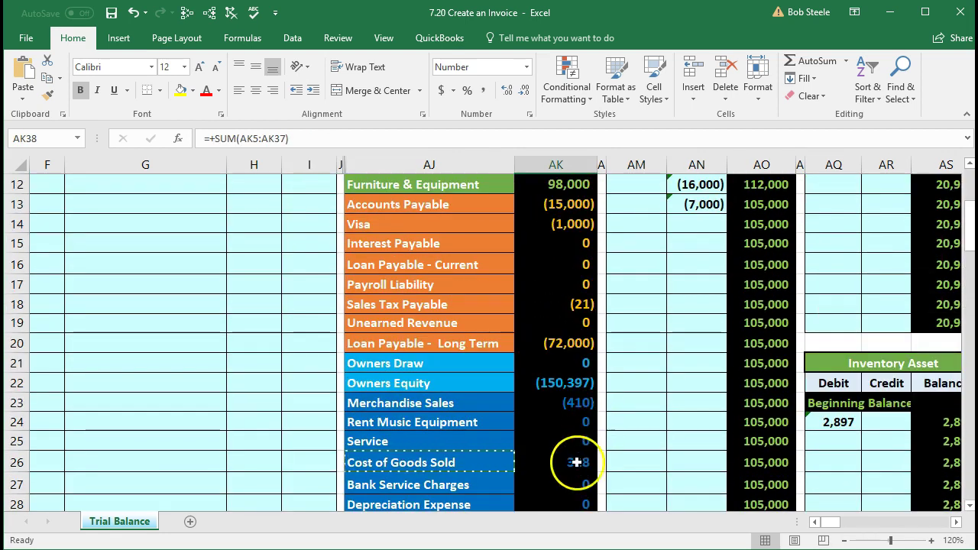
pyautogui.click(558, 463)
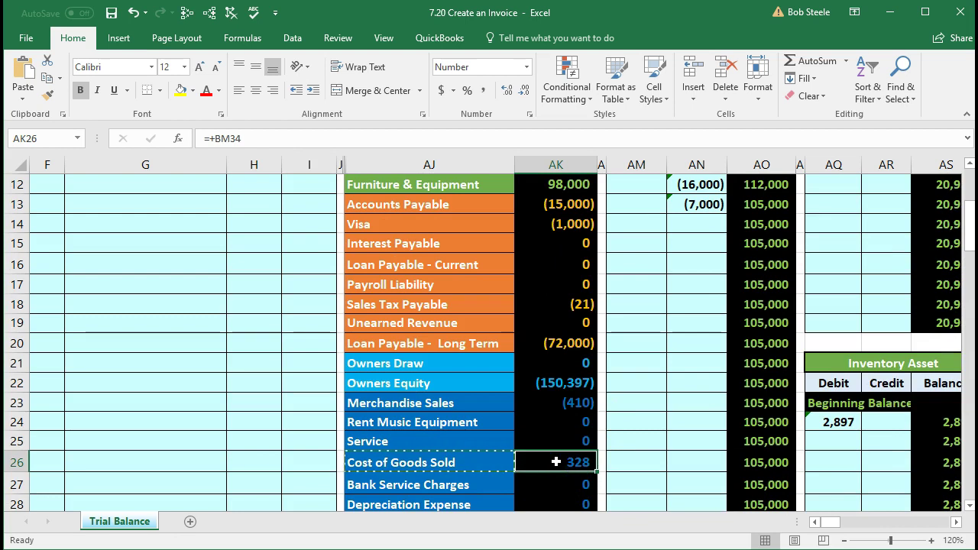
pyautogui.scroll(-5, 556, 461)
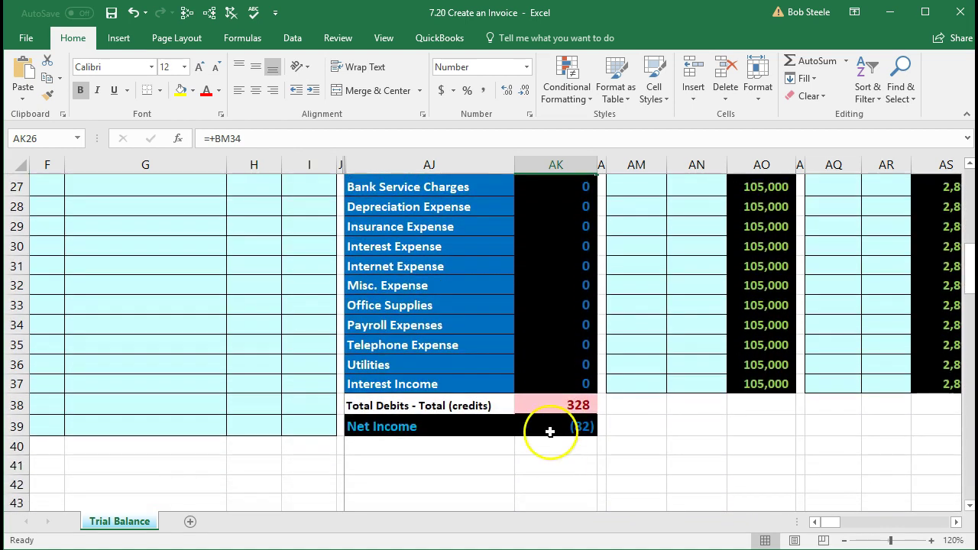
pyautogui.doubleClick(550, 432)
pyautogui.scroll(3, 550, 432)
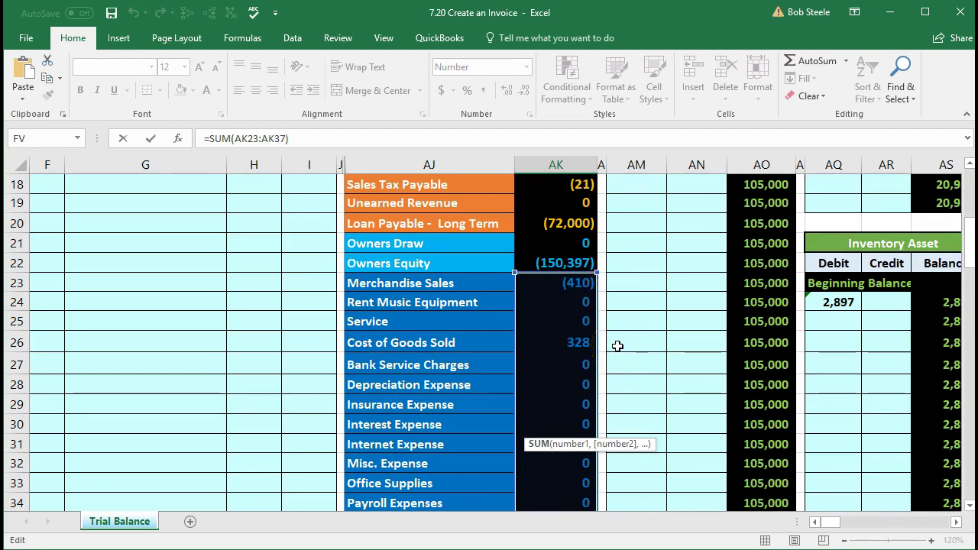
pyautogui.press('Return')
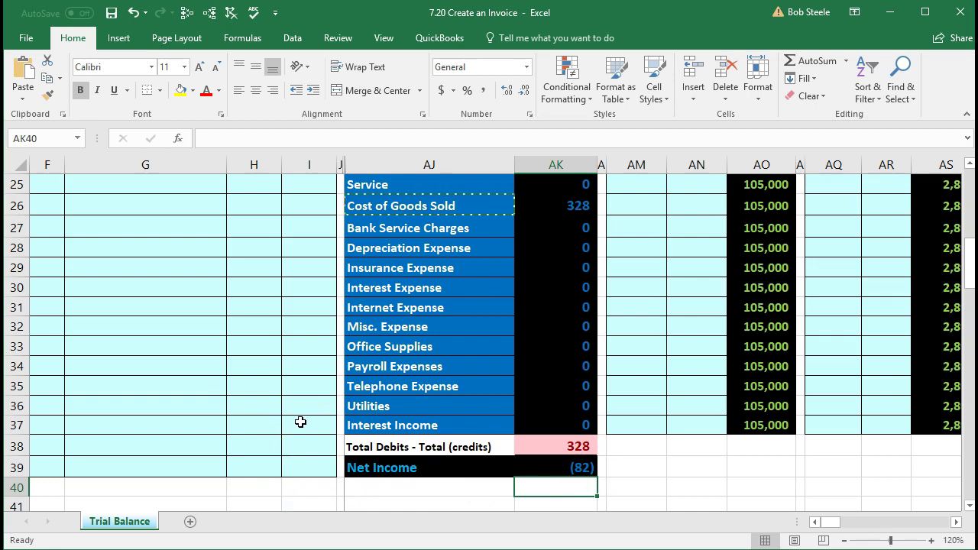
pyautogui.scroll(7, 300, 421)
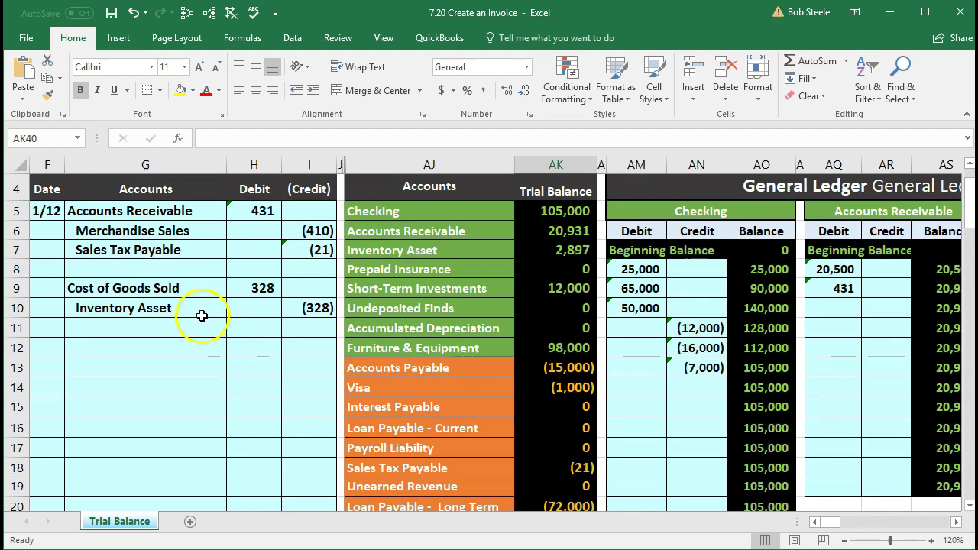
# Step: Locate the empty credit cell AR25 in the Inventory Asset T-account
pyautogui.moveTo(184, 307); pyautogui.dragTo(294, 315)
pyautogui.click(380, 250)
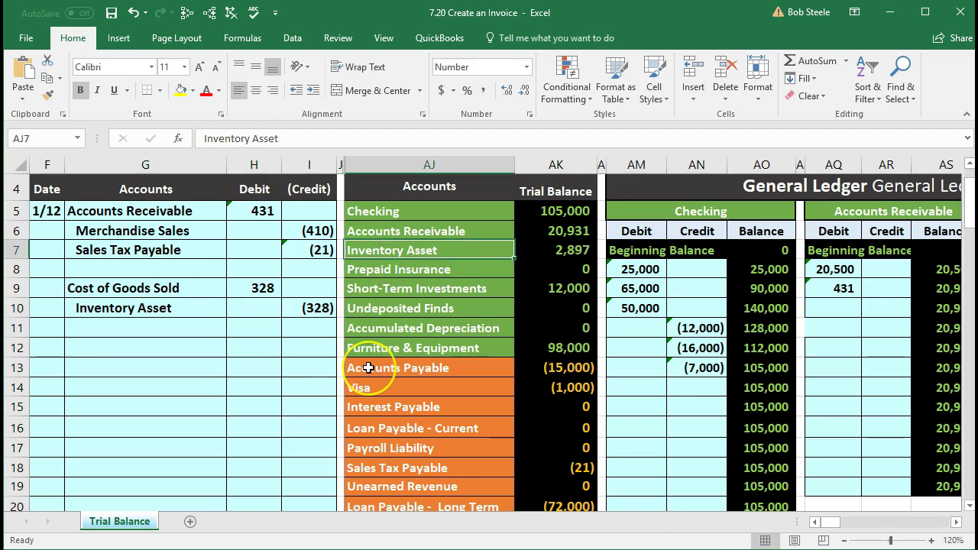
pyautogui.press('Down')
pyautogui.press('Right')
pyautogui.press('Right')
pyautogui.press('Right')
pyautogui.press('Right')
pyautogui.press('Right')
pyautogui.press('Right')
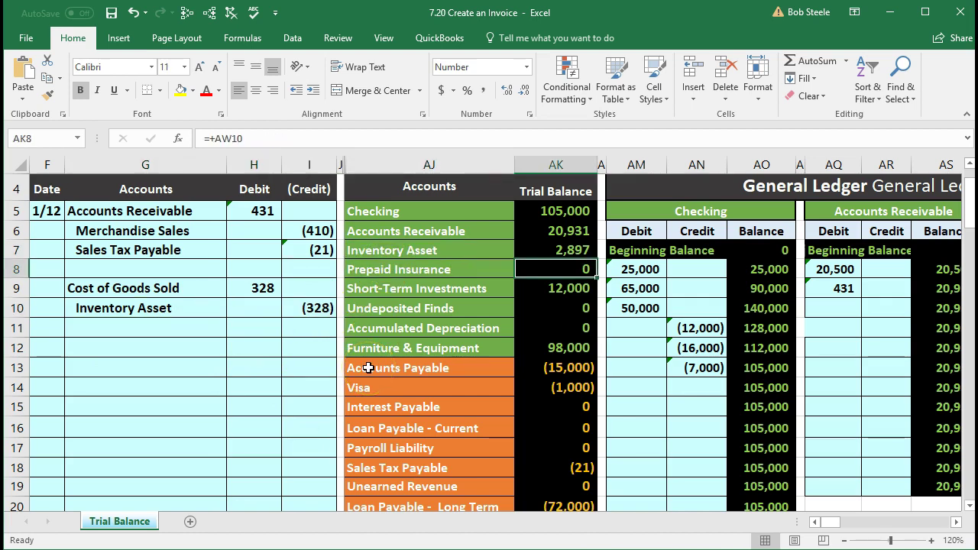
pyautogui.press('Right')
pyautogui.press('Down')
pyautogui.press('Down')
pyautogui.press('Down')
pyautogui.press('Down')
pyautogui.press('Down')
pyautogui.press('Down')
pyautogui.press('Down')
pyautogui.press('Down')
pyautogui.press('Down')
pyautogui.press('Down')
pyautogui.press('Down')
pyautogui.press('Down')
pyautogui.press('Down')
pyautogui.press('Down')
pyautogui.press('Down')
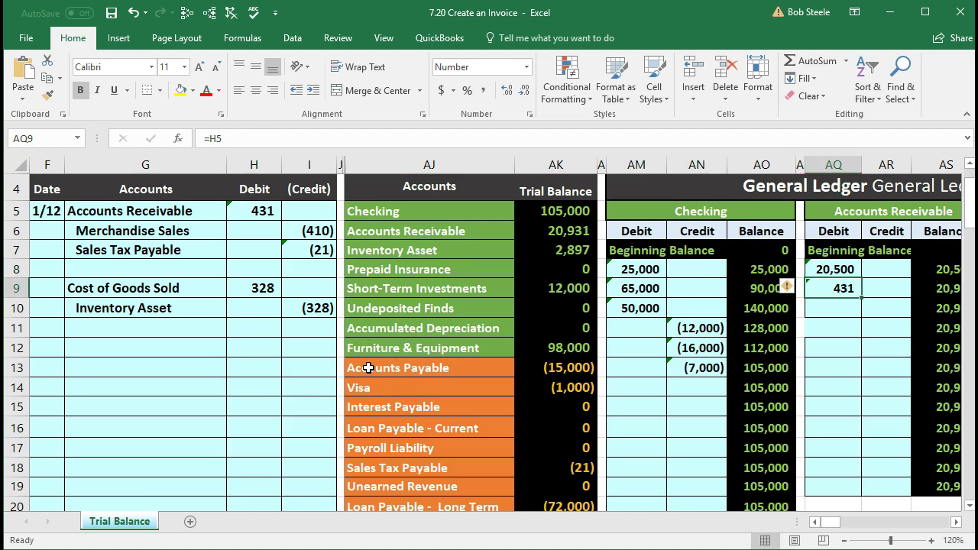
pyautogui.press('Down')
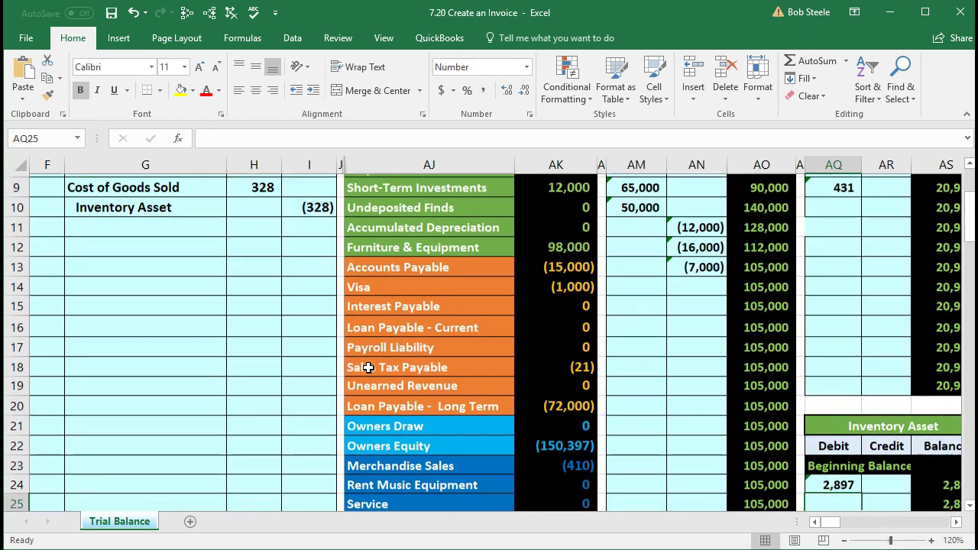
pyautogui.press('Right')
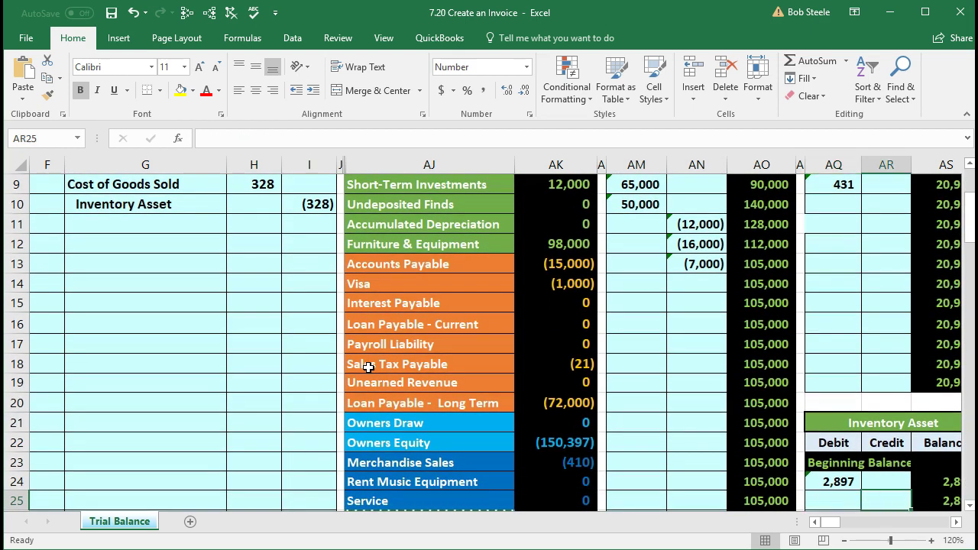
pyautogui.press('Down')
pyautogui.press('Left')
pyautogui.press('Up')
pyautogui.press('Right')
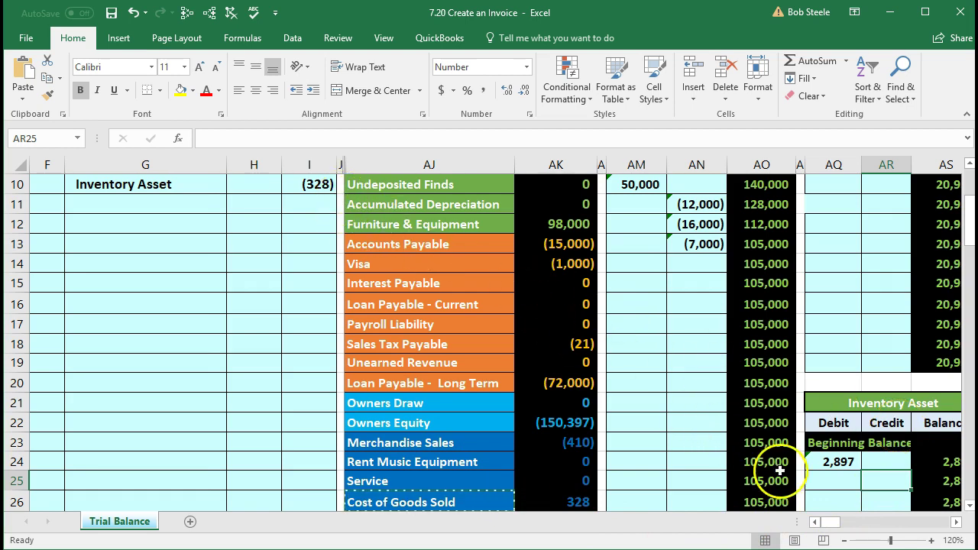
# Step: Link AR25 to journal cell I10, posting the (328) credit so the balance drops to 2,569
pyautogui.write('=')
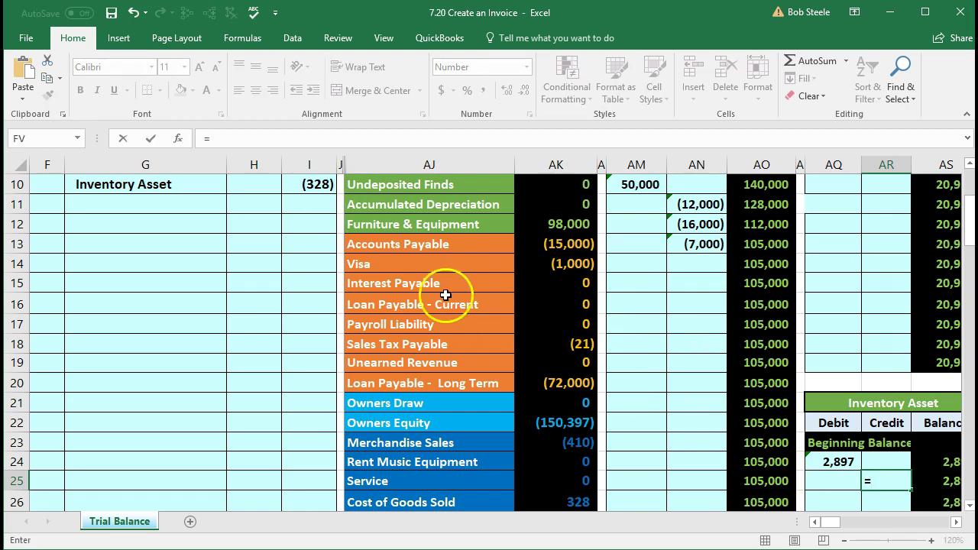
pyautogui.click(323, 186)
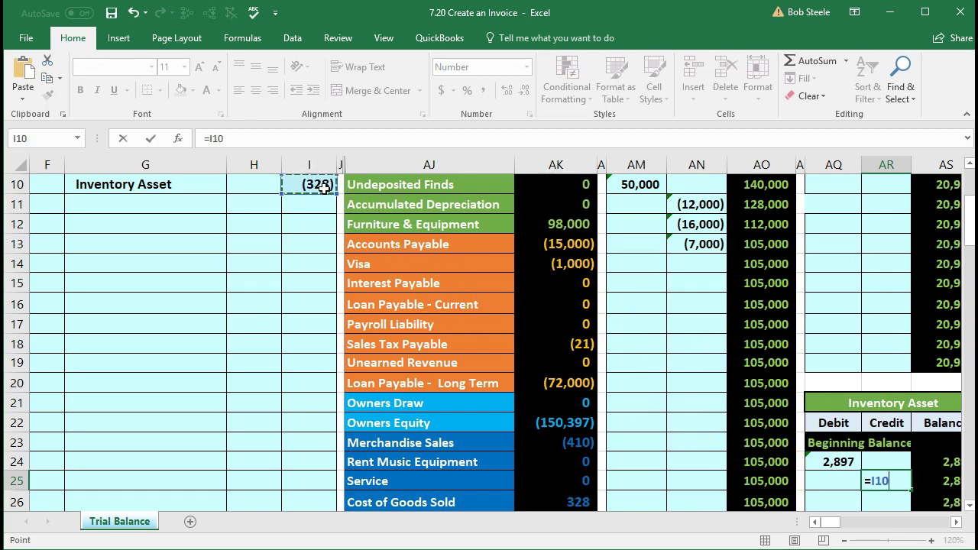
pyautogui.press('Return')
pyautogui.press('Up')
pyautogui.press('Right')
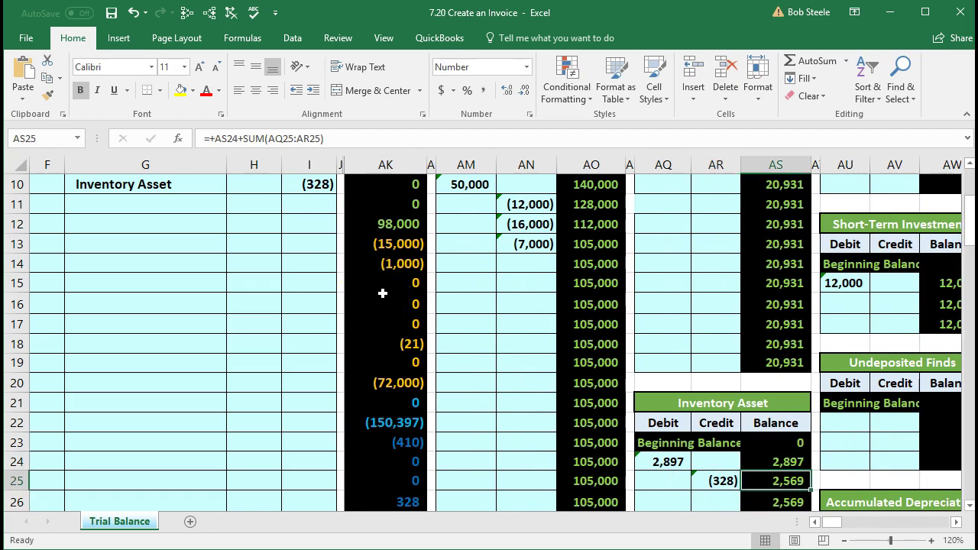
pyautogui.press('Left')
pyautogui.press('Left')
pyautogui.press('Left')
pyautogui.press('Left')
pyautogui.press('Left')
pyautogui.press('Left')
pyautogui.press('Left')
pyautogui.press('Left')
pyautogui.press('Left')
pyautogui.press('Left')
pyautogui.press('Left')
pyautogui.press('Left')
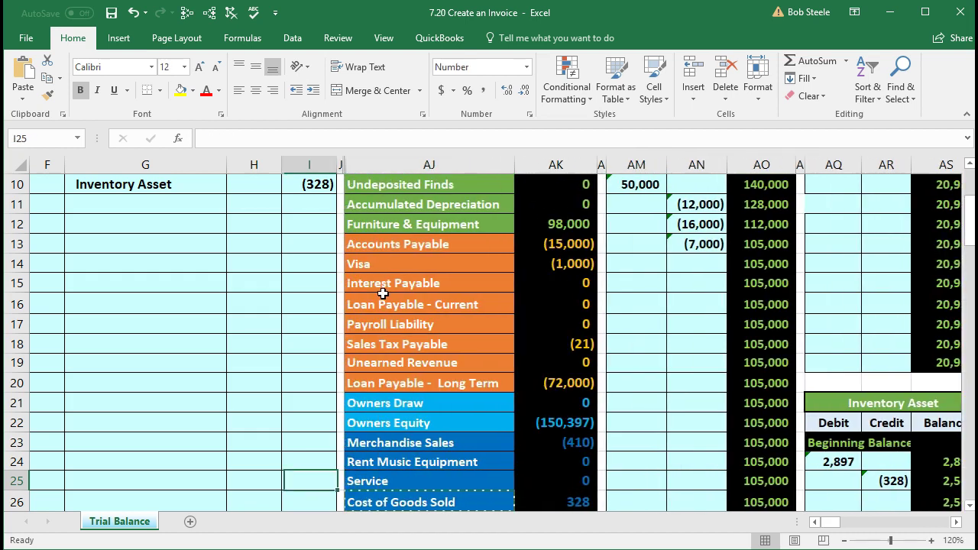
pyautogui.scroll(3, 390, 298)
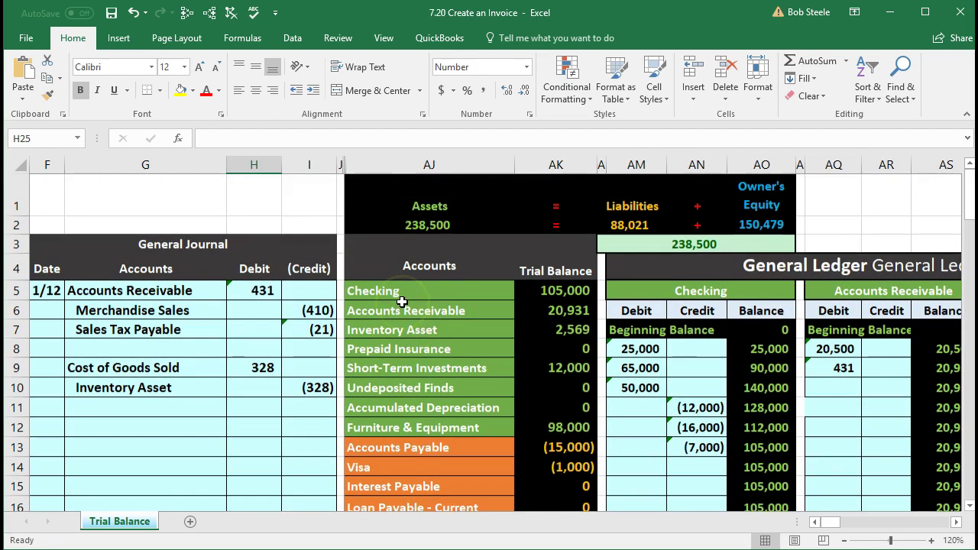
pyautogui.click(556, 330)
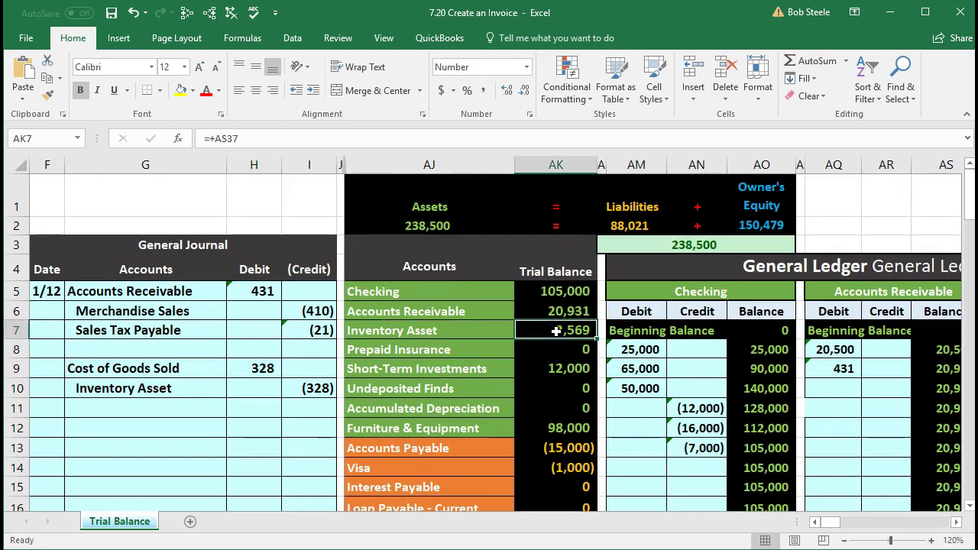
pyautogui.scroll(-8, 556, 330)
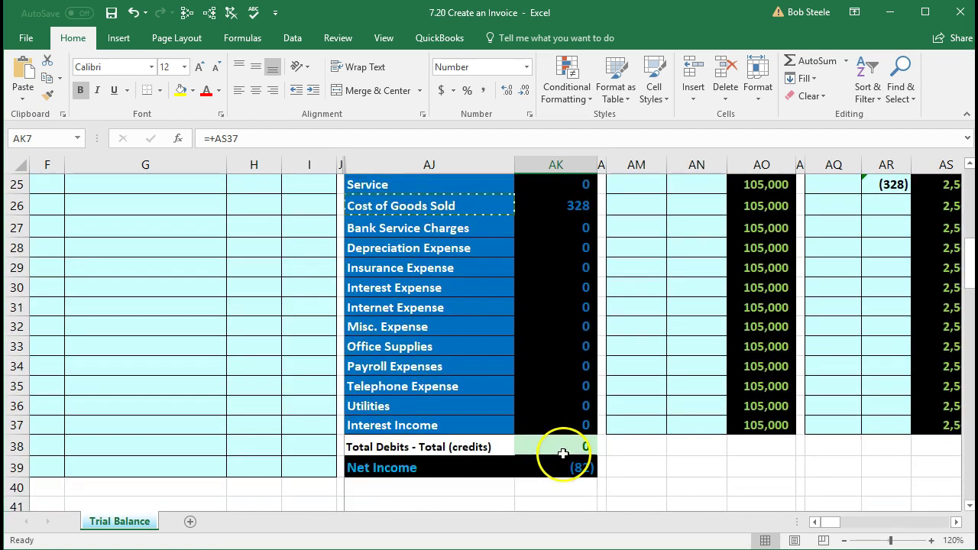
pyautogui.click(562, 454)
pyautogui.scroll(7, 352, 405)
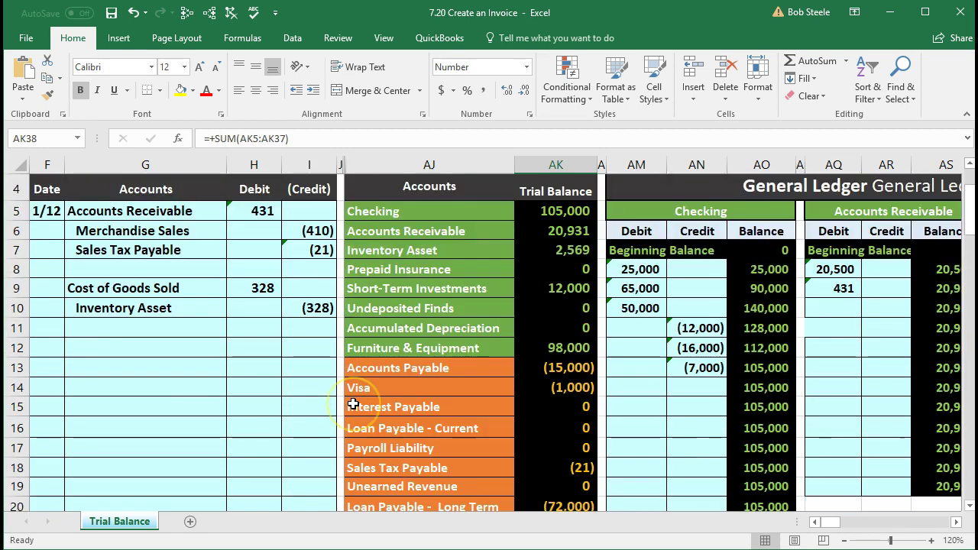
pyautogui.scroll(1, 353, 404)
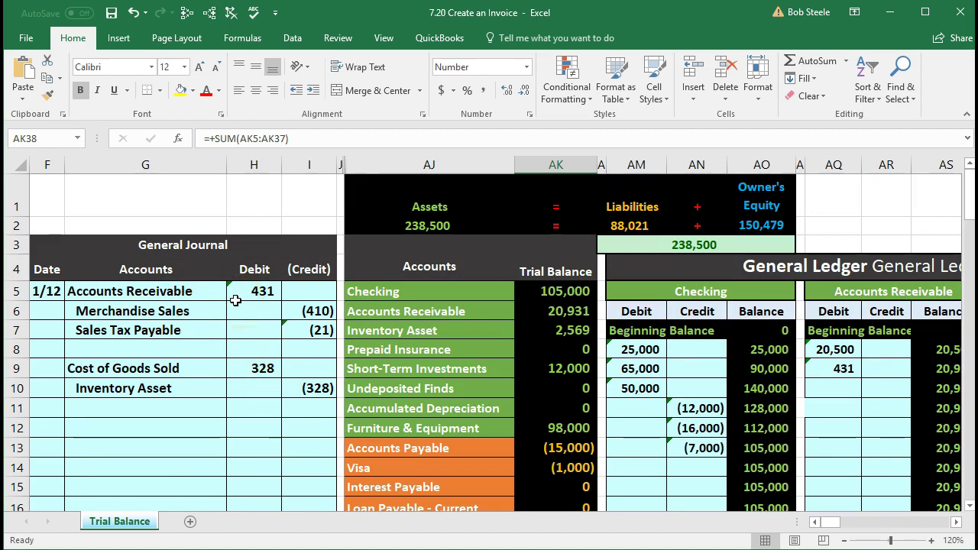
pyautogui.moveTo(191, 291); pyautogui.dragTo(230, 295)
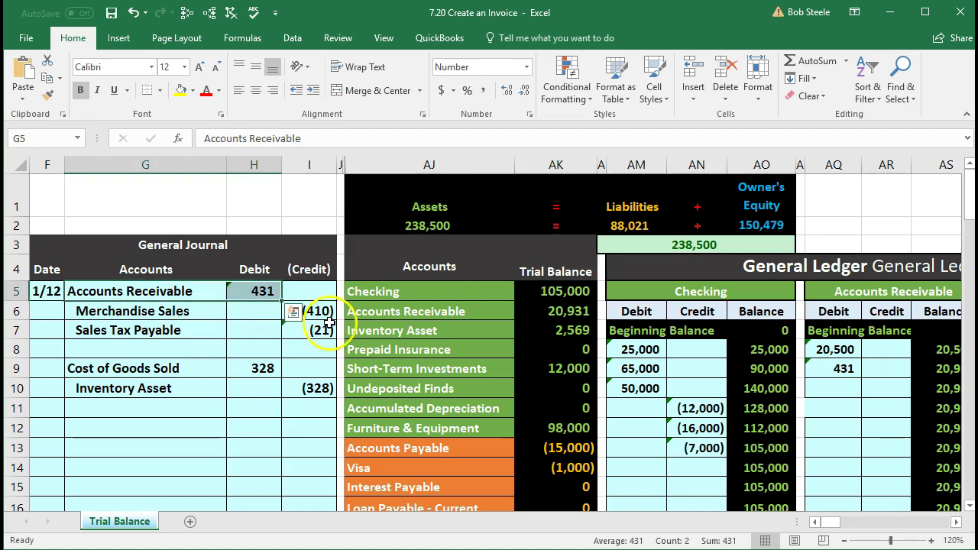
pyautogui.click(530, 312)
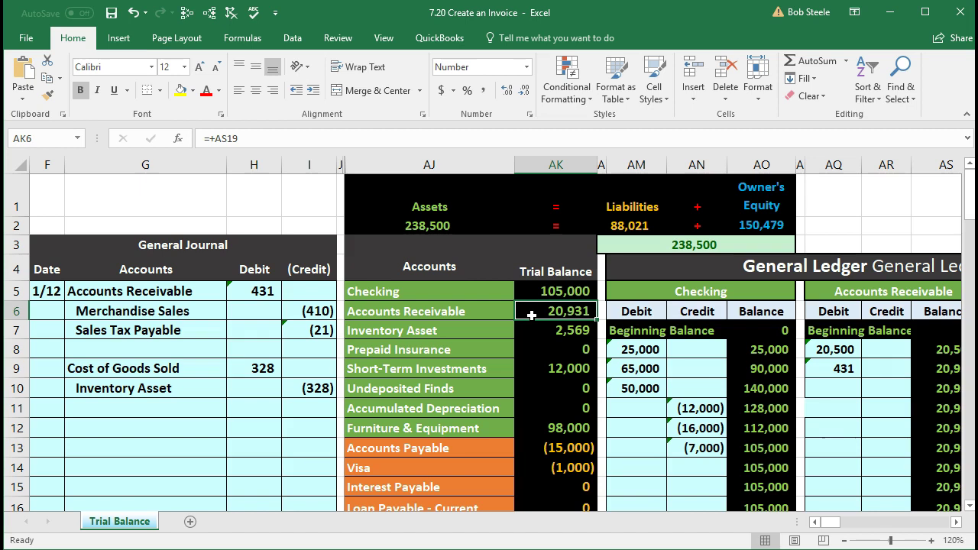
# Step: Confirm the Accounts Receivable ledger's 431 debit links to journal cell H5, below the 20,500 beginning entry
pyautogui.click(839, 348)
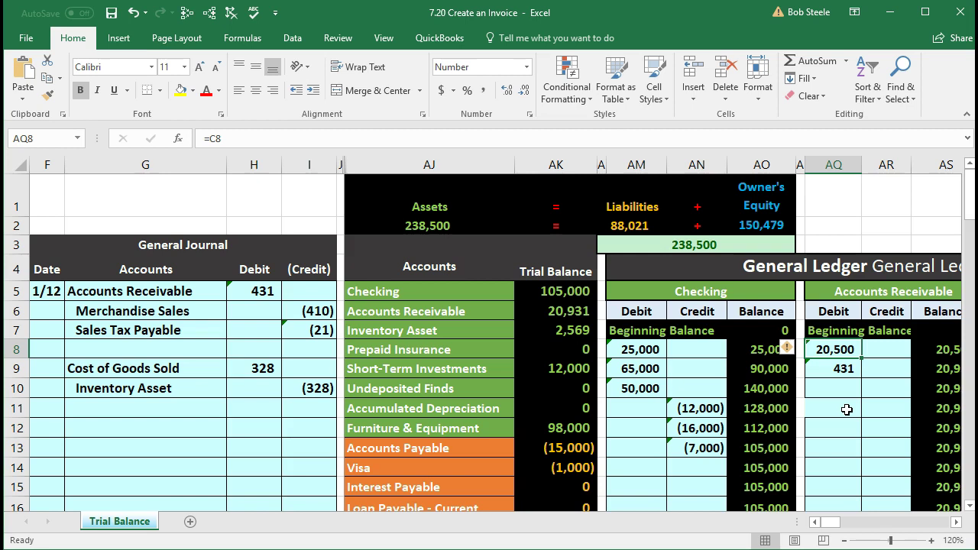
pyautogui.press('Down')
pyautogui.press('Down')
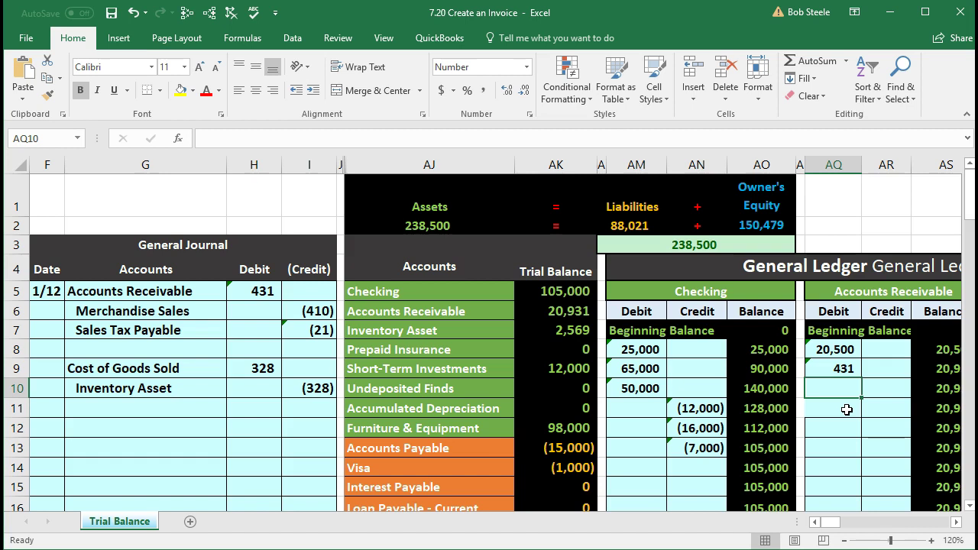
pyautogui.press('Right')
pyautogui.press('Right')
pyautogui.press('Left')
pyautogui.press('Left')
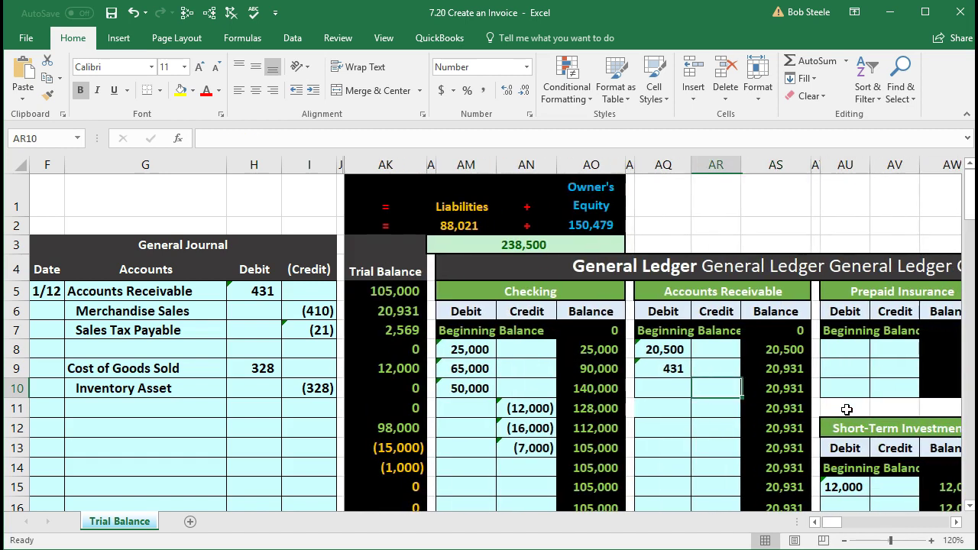
pyautogui.press('Up')
pyautogui.press('Up')
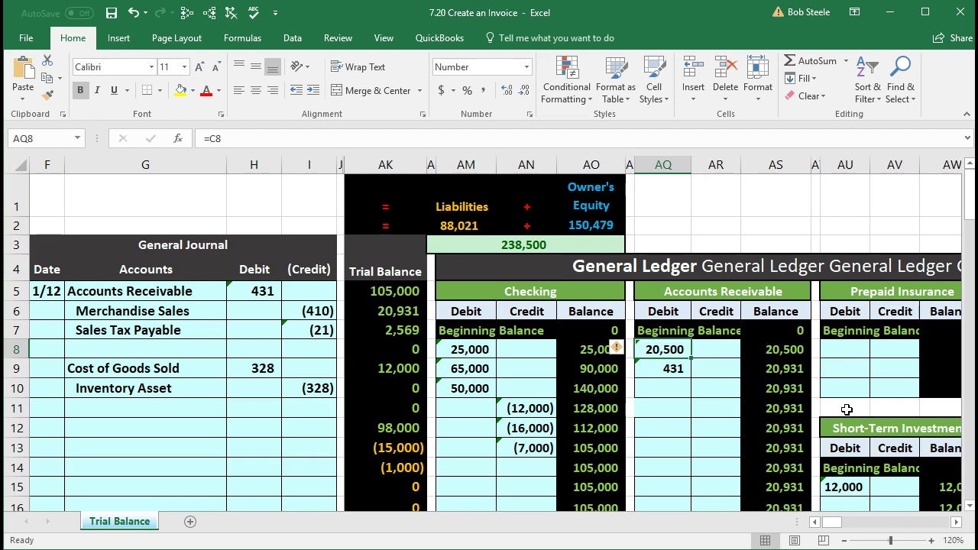
pyautogui.press('Down')
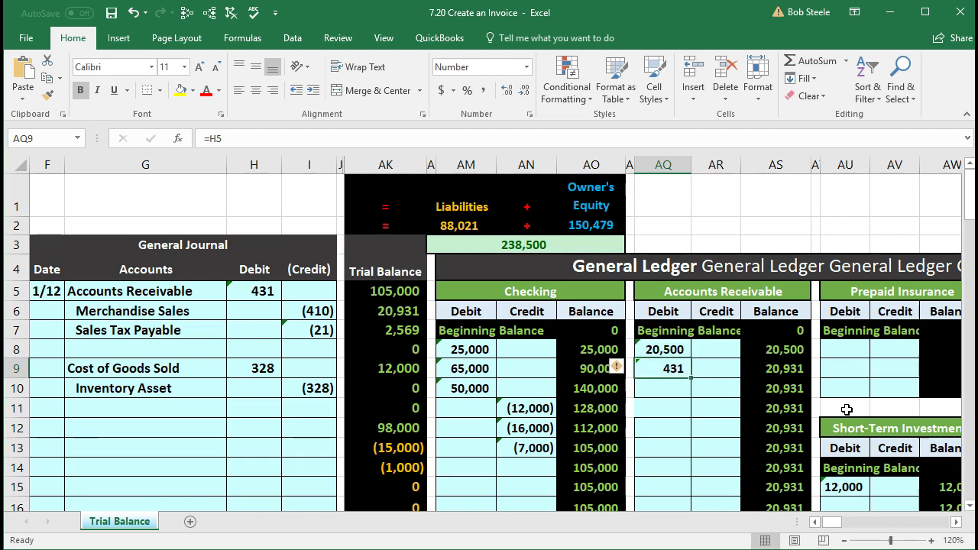
# Step: Move right past the ledgers and balance sheet to the customer subsidiary ledgers
pyautogui.press('Right')
pyautogui.press('Right')
pyautogui.press('Right')
pyautogui.press('Right')
pyautogui.press('Right')
pyautogui.press('Right')
pyautogui.press('Right')
pyautogui.press('Right')
pyautogui.press('Right')
pyautogui.press('Right')
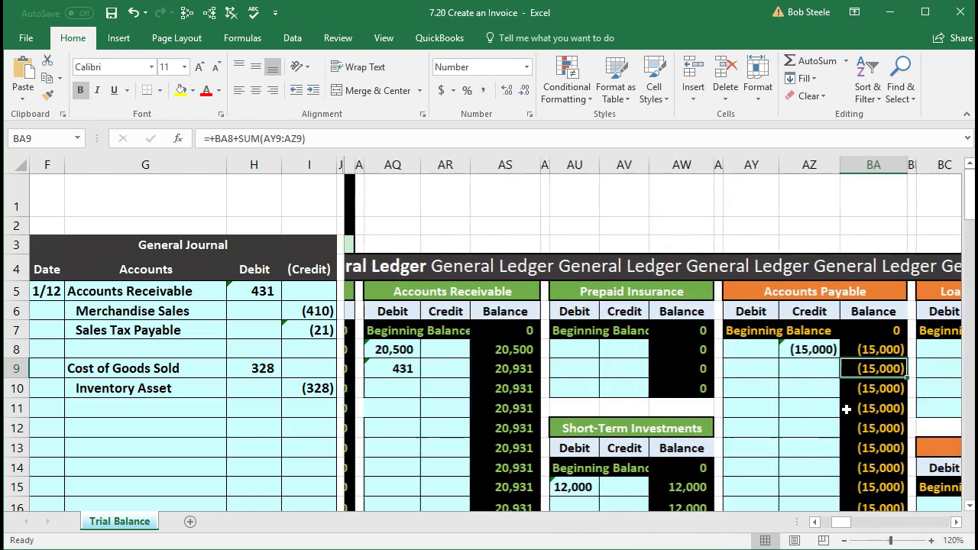
pyautogui.press('Right')
pyautogui.press('Right')
pyautogui.press('Right')
pyautogui.press('Right')
pyautogui.press('Right')
pyautogui.press('Right')
pyautogui.press('Right')
pyautogui.press('Right')
pyautogui.press('Right')
pyautogui.press('Right')
pyautogui.press('Right')
pyautogui.press('Right')
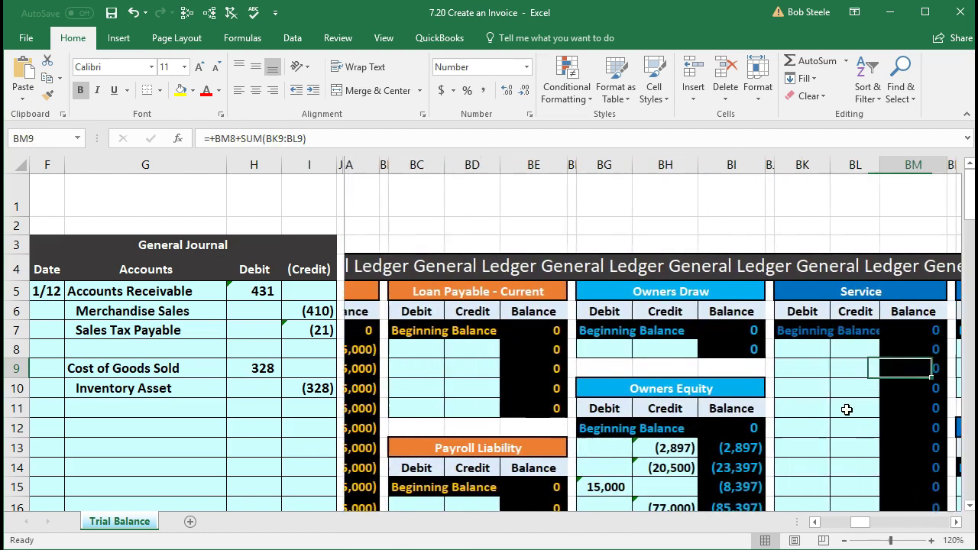
pyautogui.press('Right')
pyautogui.press('Right')
pyautogui.press('Right')
pyautogui.press('Right')
pyautogui.press('Right')
pyautogui.press('Right')
pyautogui.press('Right')
pyautogui.press('Right')
pyautogui.press('Right')
pyautogui.press('Right')
pyautogui.press('Right')
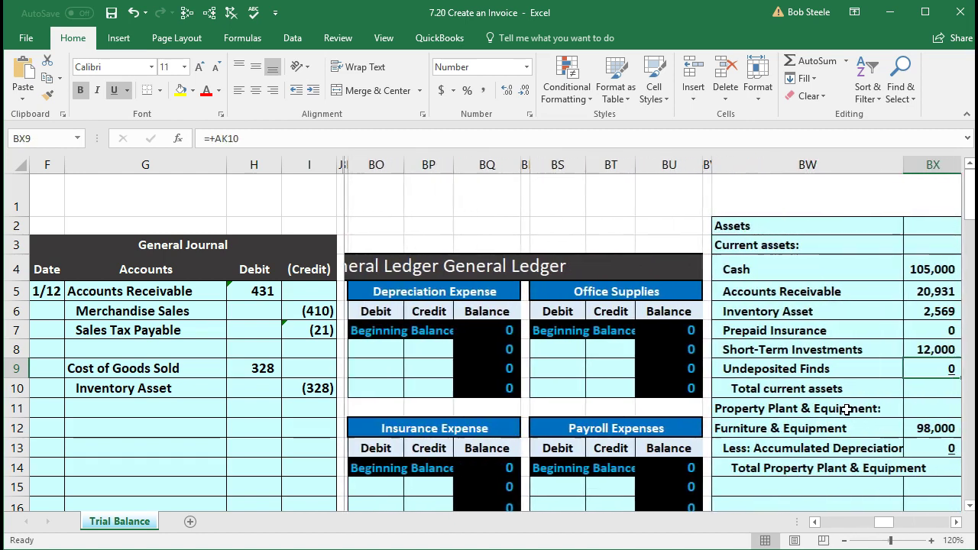
pyautogui.press('Right')
pyautogui.press('Right')
pyautogui.press('Right')
pyautogui.press('Right')
pyautogui.press('Right')
pyautogui.press('Right')
pyautogui.press('Right')
pyautogui.press('Right')
pyautogui.press('Right')
pyautogui.press('Right')
pyautogui.press('Right')
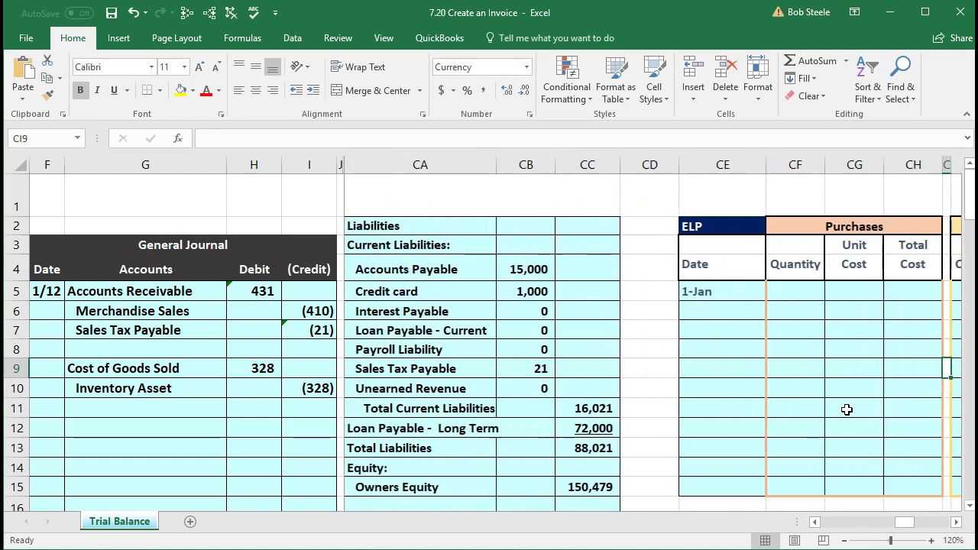
pyautogui.press('Right')
pyautogui.press('Right')
pyautogui.press('Right')
pyautogui.press('Right')
pyautogui.press('Right')
pyautogui.press('Right')
pyautogui.press('Right')
pyautogui.press('Right')
pyautogui.press('Right')
pyautogui.press('Right')
pyautogui.press('Right')
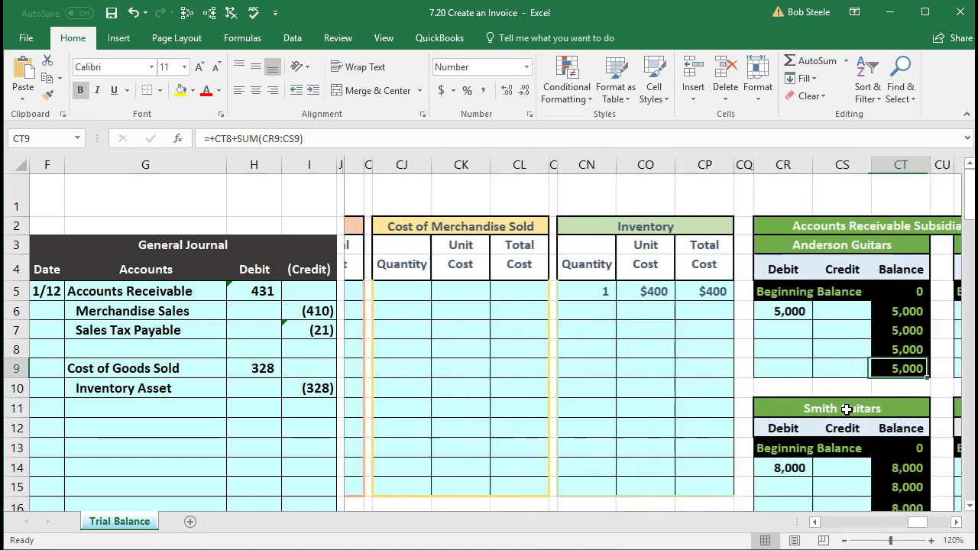
pyautogui.press('Right')
pyautogui.press('Right')
pyautogui.press('Right')
pyautogui.press('Right')
pyautogui.press('Right')
pyautogui.press('Right')
pyautogui.press('Right')
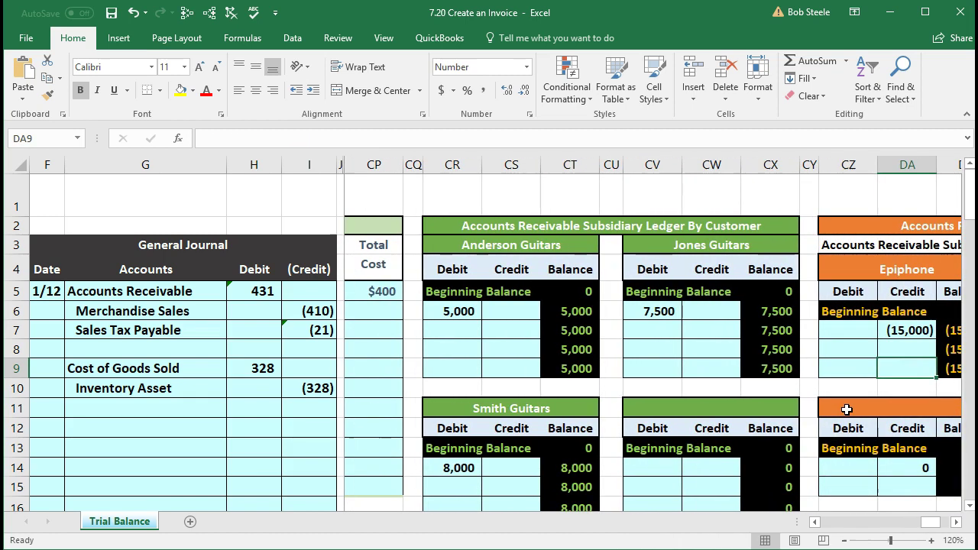
# Step: Link Anderson Guitars' debit cell CR7 to journal cell H5, posting the 431 invoice
pyautogui.click(468, 165)
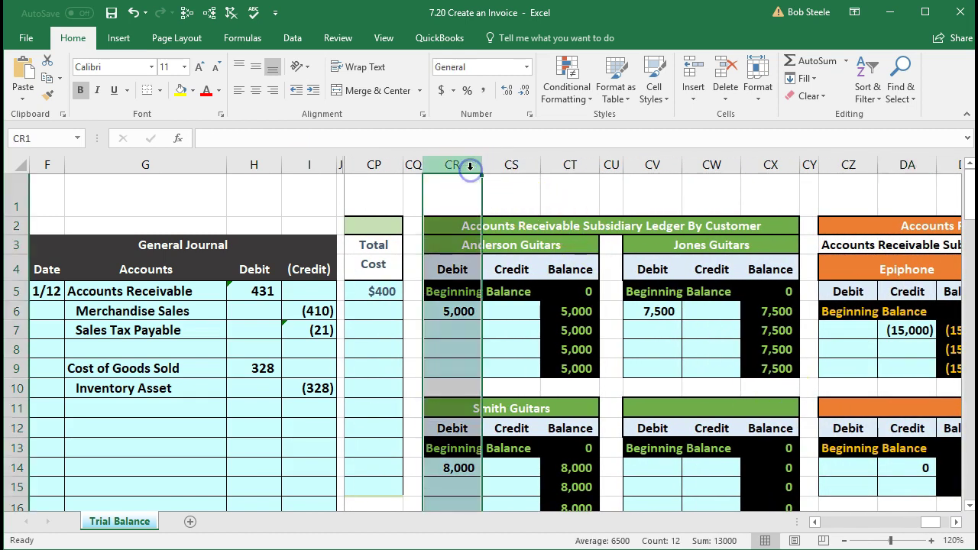
pyautogui.click(542, 336)
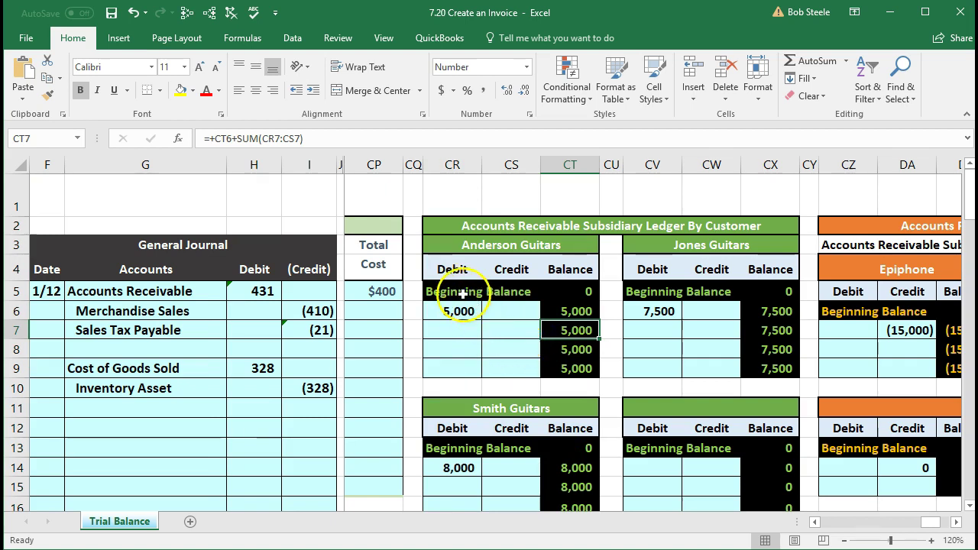
pyautogui.click(459, 339)
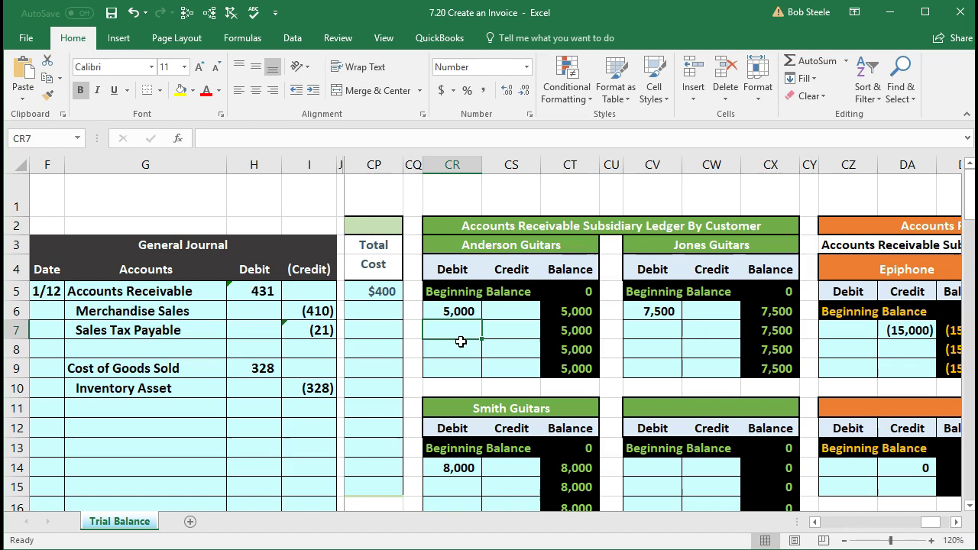
pyautogui.write('=')
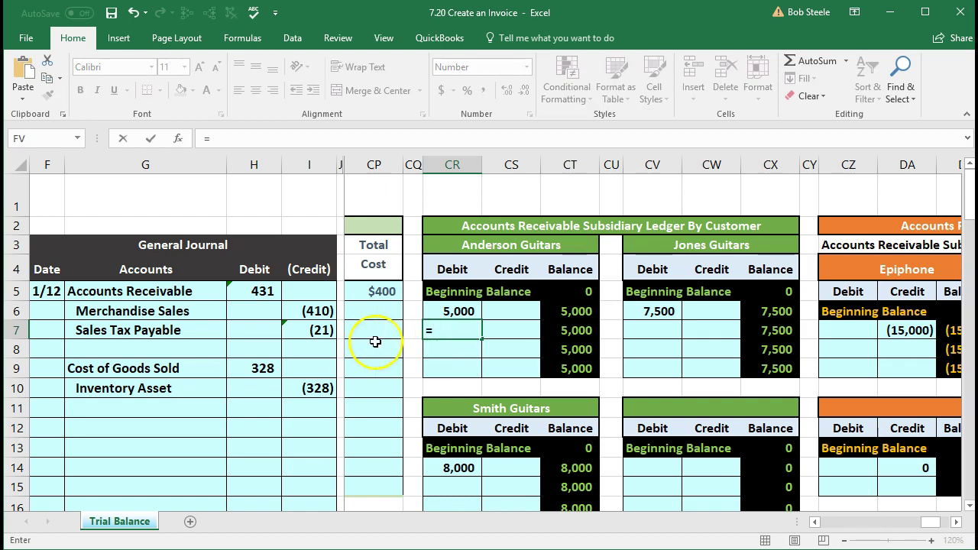
pyautogui.click(258, 294)
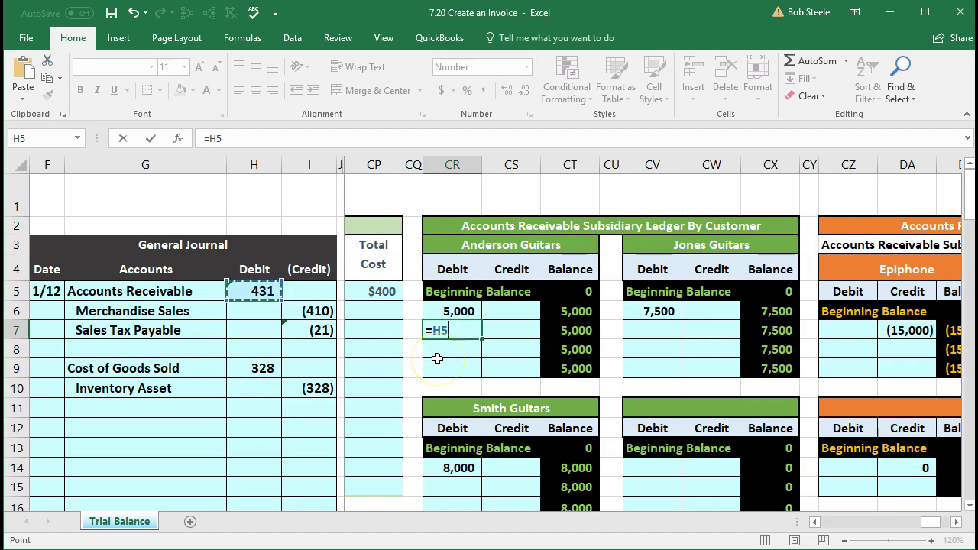
pyautogui.press('Return')
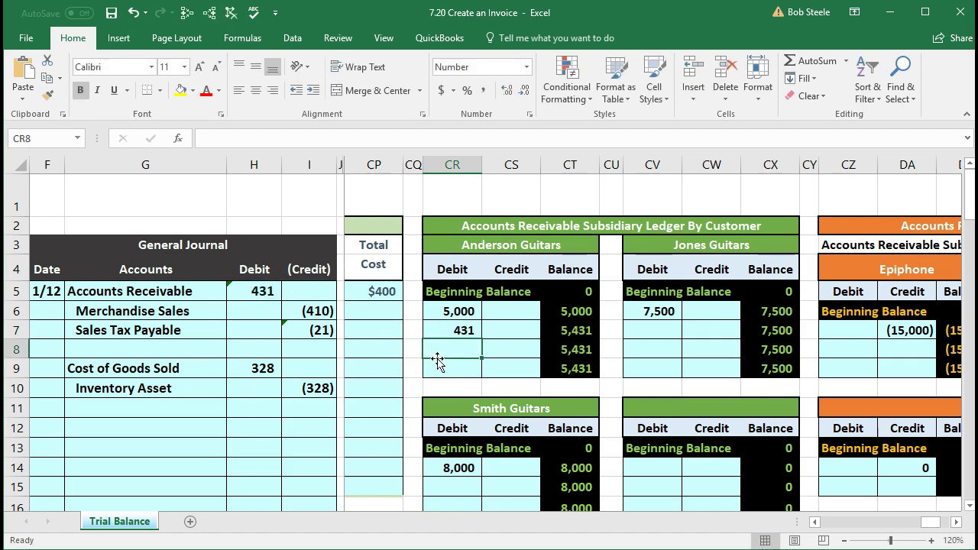
# Step: Verify Anderson's 5,431 balance and the unchanged 20,931 subsidiary total, then return to the top
pyautogui.click(565, 366)
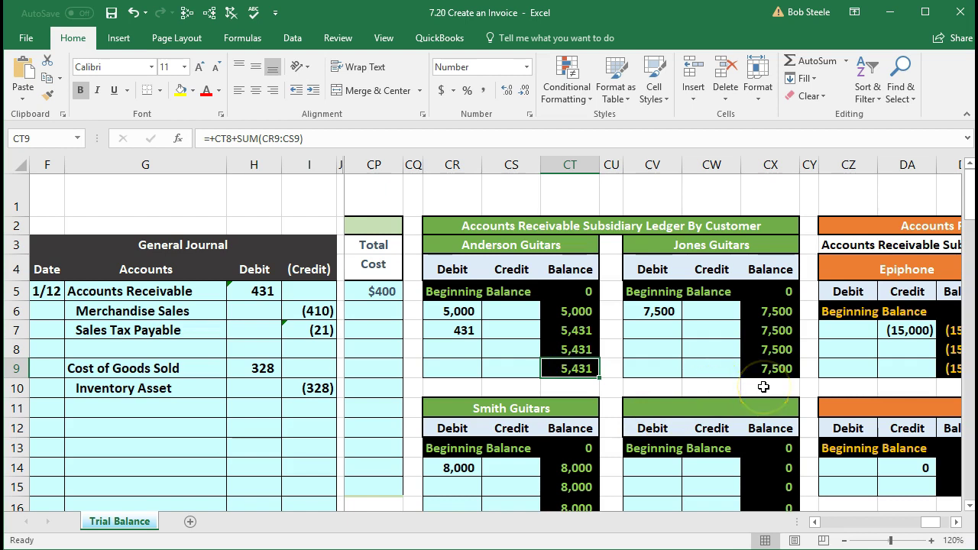
pyautogui.scroll(-4, 763, 387)
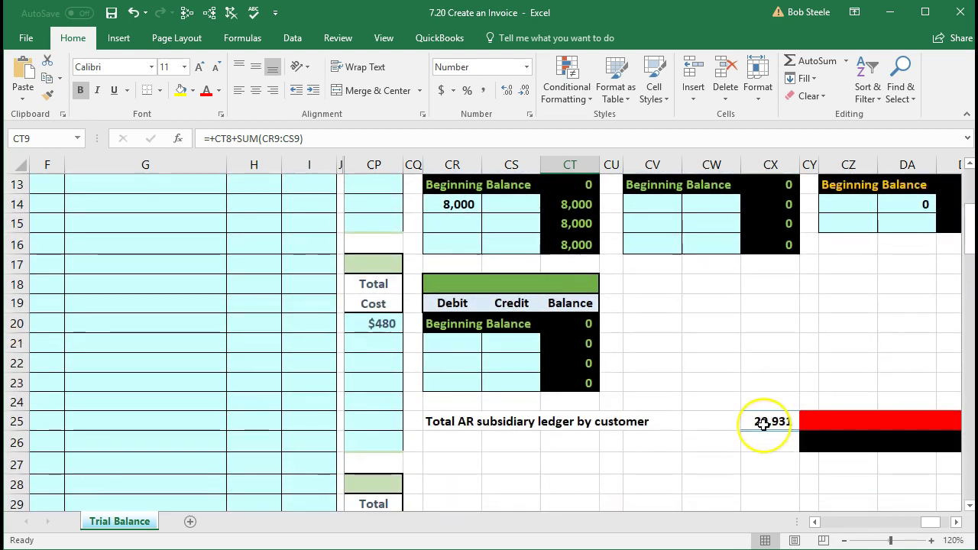
pyautogui.doubleClick(764, 422)
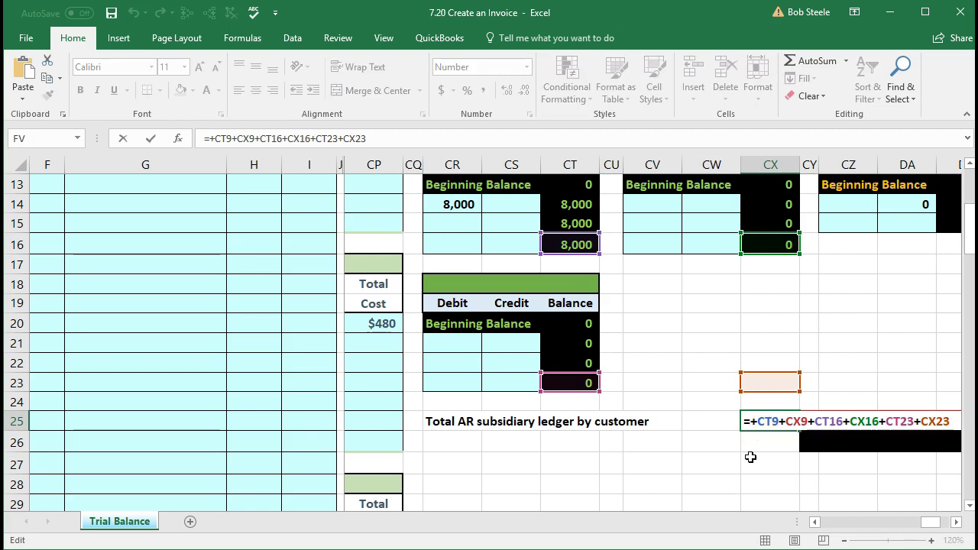
pyautogui.press('Return')
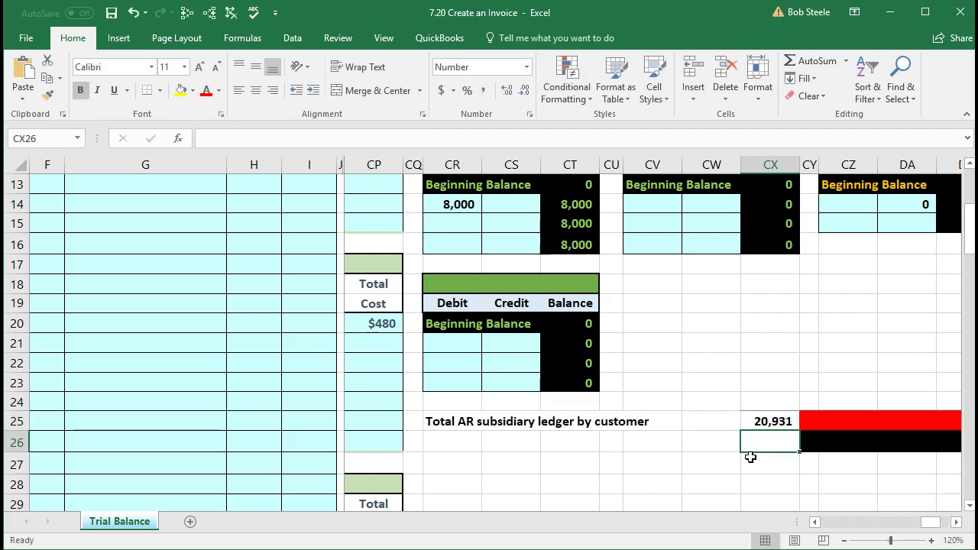
pyautogui.hotkey('ctrl', 'Up')
pyautogui.hotkey('ctrl', 'Up')
pyautogui.hotkey('ctrl', 'Up')
pyautogui.hotkey('ctrl', 'Up')
pyautogui.hotkey('ctrl', 'Up')
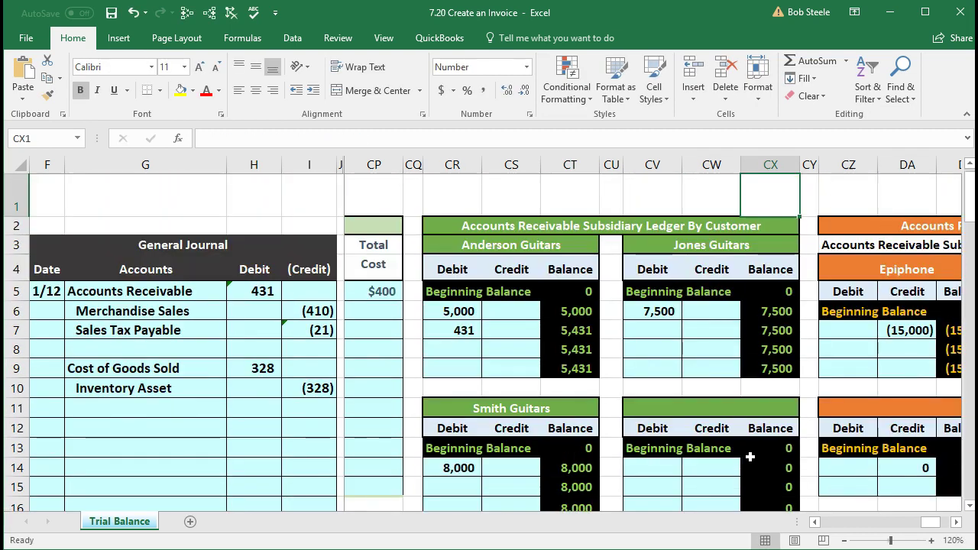
# Step: Return left across the ledgers to the trial balance, confirming Accounts Receivable reads 20,931
pyautogui.press('Down')
pyautogui.press('Down')
pyautogui.press('Down')
pyautogui.press('Down')
pyautogui.press('Down')
pyautogui.press('Down')
pyautogui.press('Left')
pyautogui.press('Left')
pyautogui.press('Left')
pyautogui.press('Left')
pyautogui.press('Left')
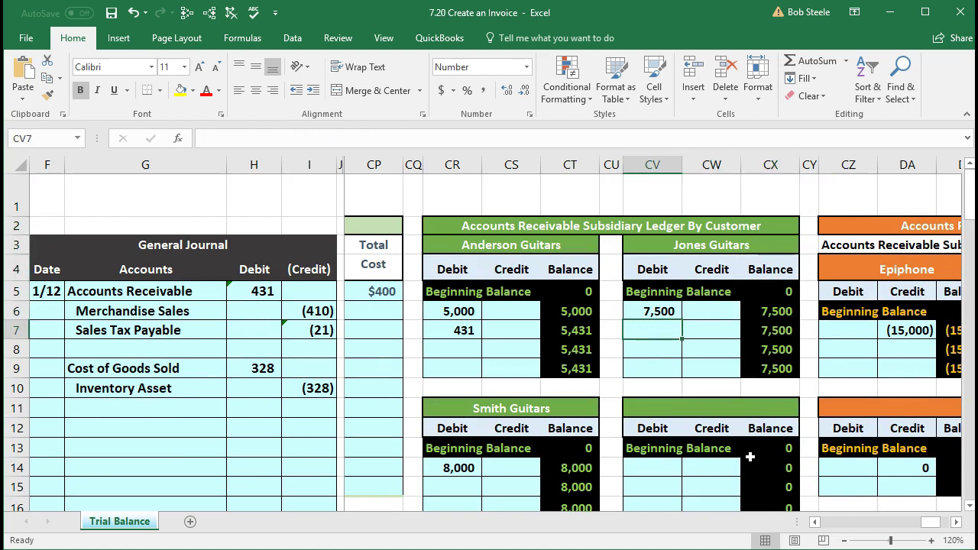
pyautogui.press('Left')
pyautogui.press('Left')
pyautogui.press('Left')
pyautogui.press('Left')
pyautogui.press('Left')
pyautogui.press('Left')
pyautogui.press('Left')
pyautogui.press('Left')
pyautogui.press('Left')
pyautogui.press('Left')
pyautogui.press('Left')
pyautogui.press('Left')
pyautogui.press('Left')
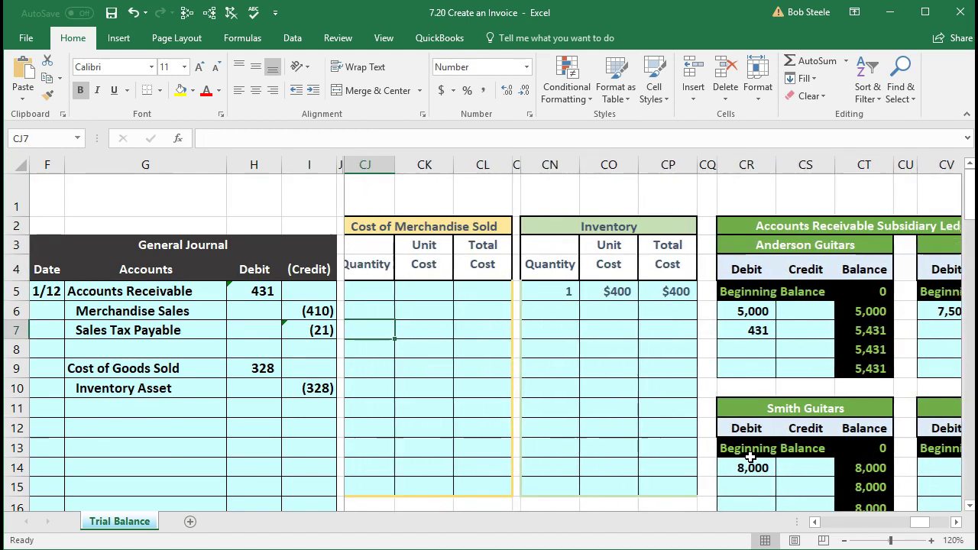
pyautogui.press('Left')
pyautogui.press('Left')
pyautogui.press('Left')
pyautogui.press('Left')
pyautogui.press('Left')
pyautogui.press('Left')
pyautogui.press('Left')
pyautogui.press('Left')
pyautogui.press('Left')
pyautogui.press('Left')
pyautogui.press('Left')
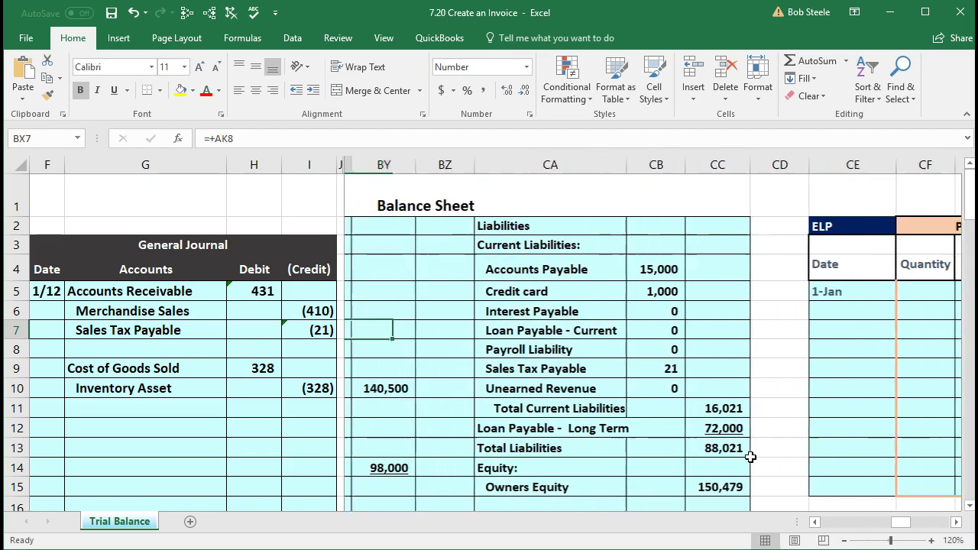
pyautogui.press('Left')
pyautogui.press('Left')
pyautogui.press('Left')
pyautogui.press('Left')
pyautogui.press('Left')
pyautogui.press('Left')
pyautogui.press('Left')
pyautogui.press('Left')
pyautogui.press('Left')
pyautogui.press('Left')
pyautogui.press('Left')
pyautogui.press('Left')
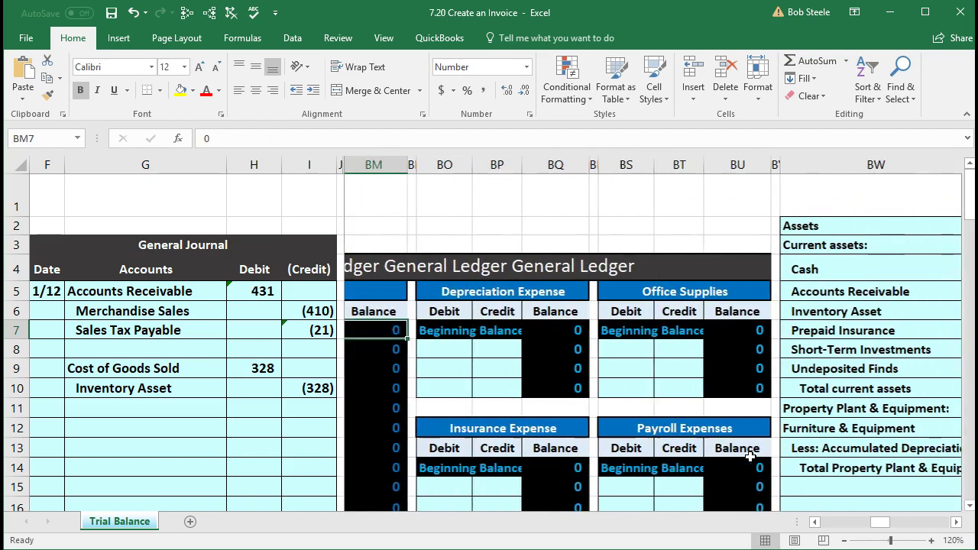
pyautogui.press('Left')
pyautogui.press('Left')
pyautogui.press('Left')
pyautogui.press('Left')
pyautogui.press('Left')
pyautogui.press('Left')
pyautogui.press('Left')
pyautogui.press('Left')
pyautogui.press('Left')
pyautogui.press('Left')
pyautogui.press('Left')
pyautogui.press('Left')
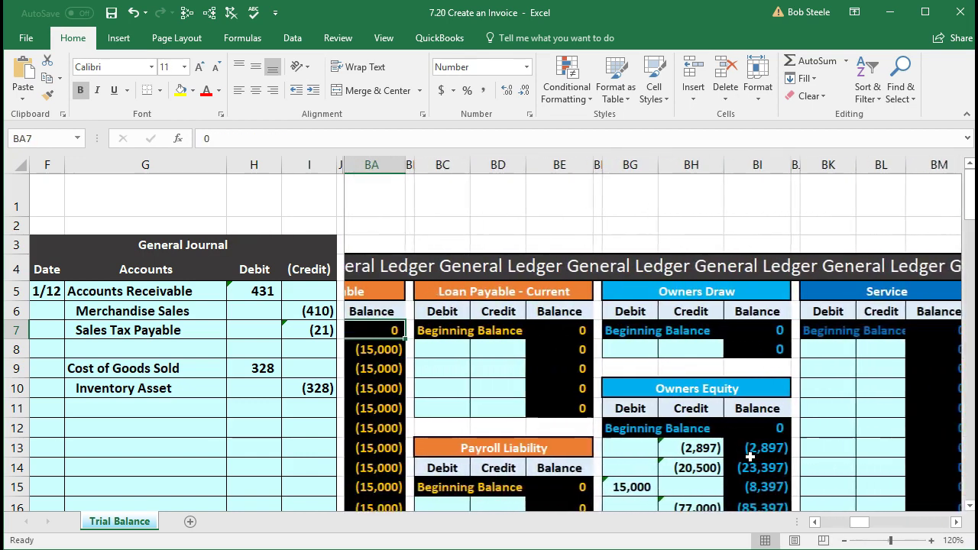
pyautogui.press('Left')
pyautogui.press('Left')
pyautogui.press('Left')
pyautogui.press('Left')
pyautogui.press('Left')
pyautogui.press('Left')
pyautogui.press('Left')
pyautogui.press('Left')
pyautogui.press('Left')
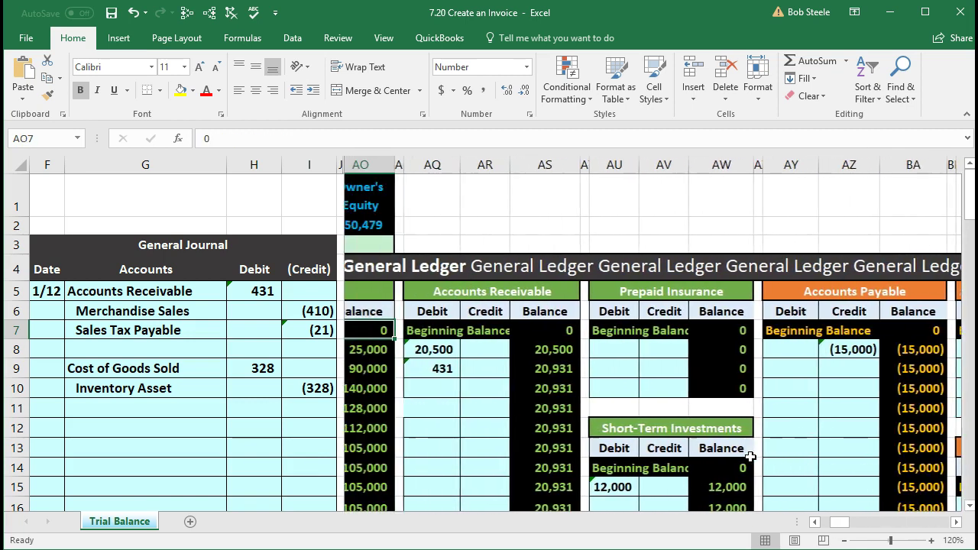
pyautogui.click(655, 372)
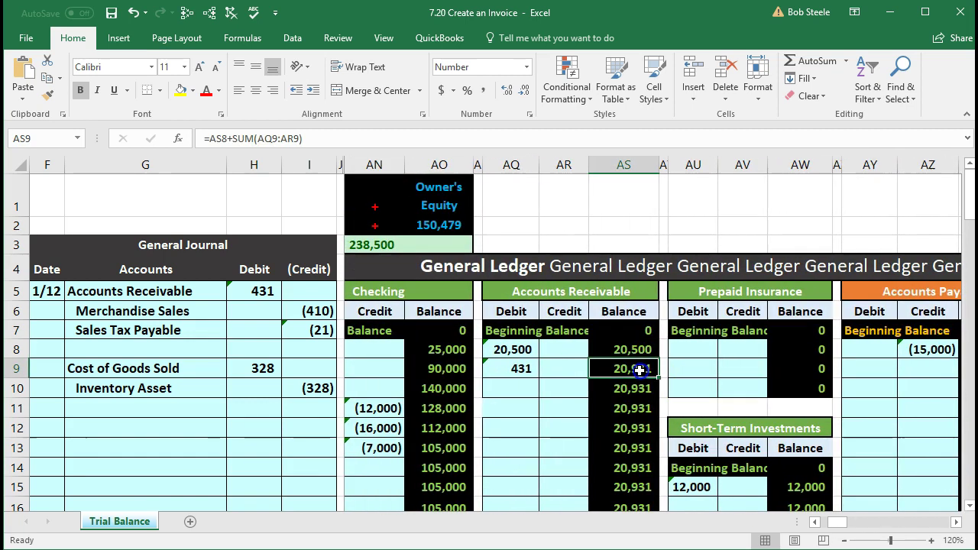
pyautogui.press('Left')
pyautogui.press('Left')
pyautogui.press('Left')
pyautogui.press('Left')
pyautogui.press('Left')
pyautogui.press('Left')
pyautogui.press('Left')
pyautogui.press('Left')
pyautogui.press('Left')
pyautogui.press('Left')
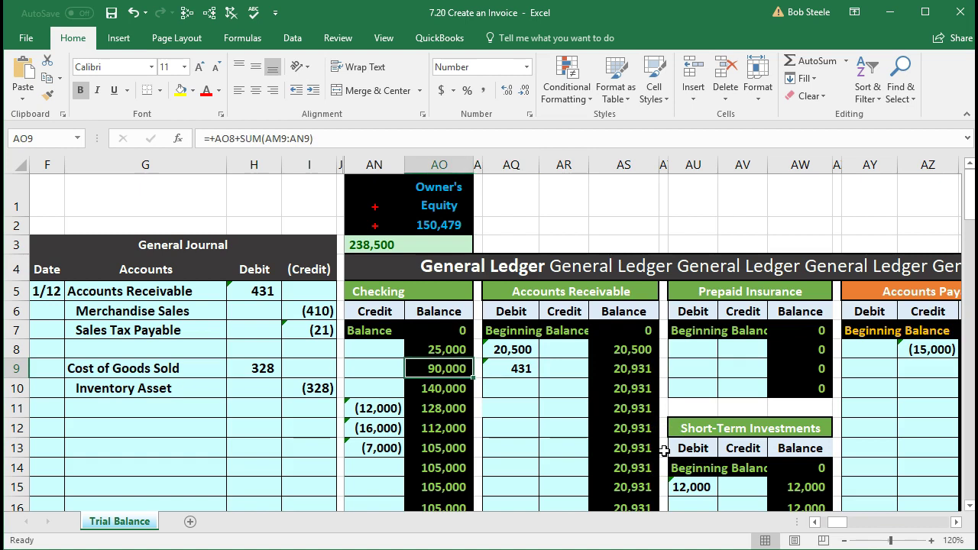
pyautogui.press('Right')
pyautogui.press('Right')
pyautogui.press('Right')
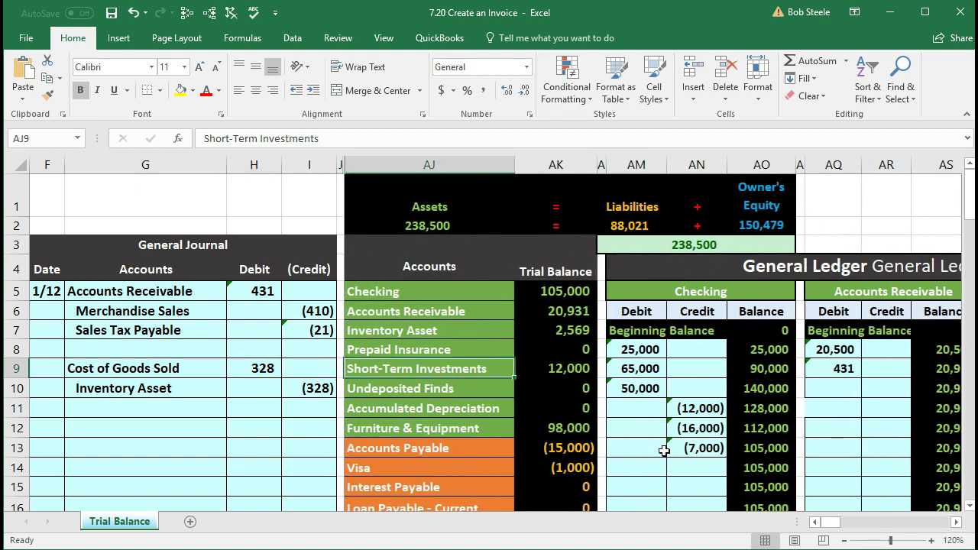
pyautogui.press('Up')
pyautogui.press('Up')
pyautogui.press('Up')
pyautogui.press('Left')
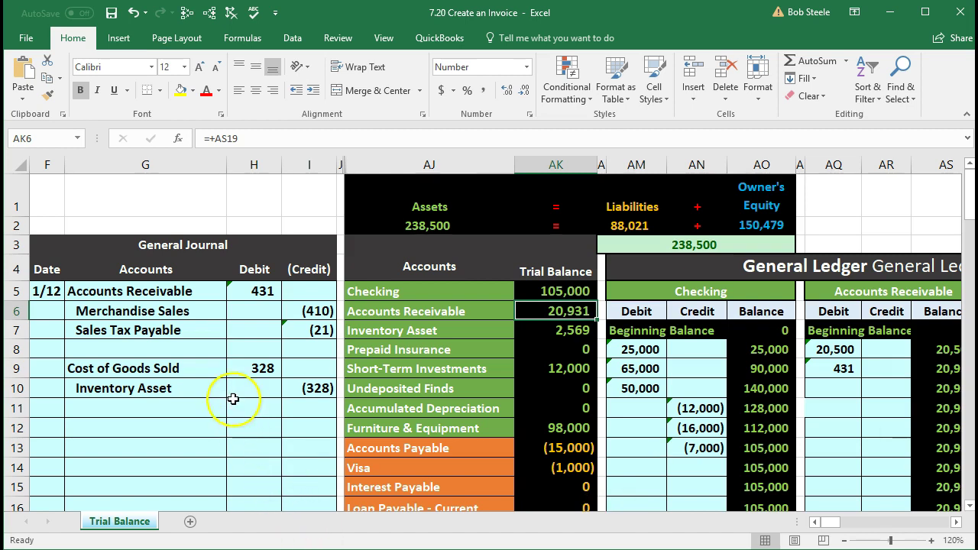
# Step: Compare the journal's 431 debit and (328) Inventory credit with the 2,569 Inventory trial balance
pyautogui.click(220, 294)
pyautogui.moveTo(220, 294); pyautogui.dragTo(233, 293)
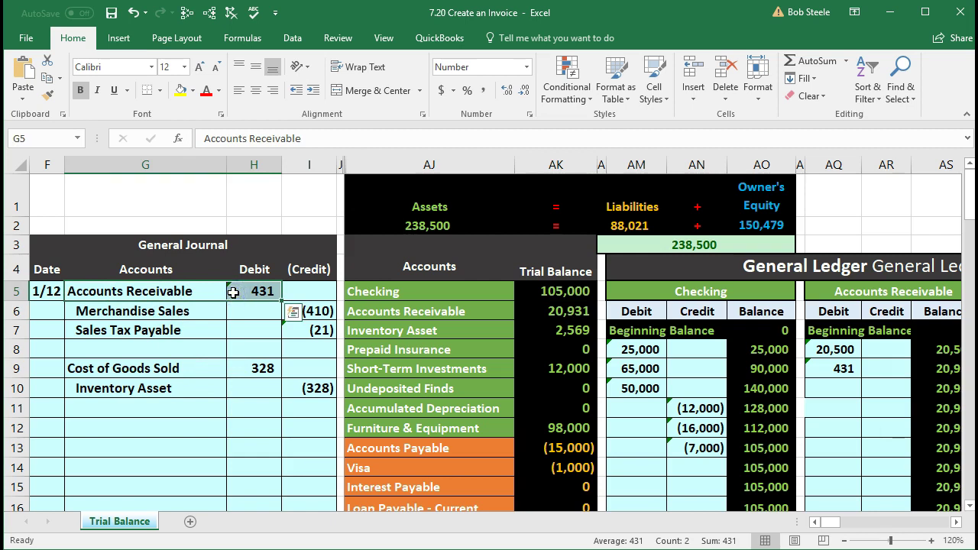
pyautogui.moveTo(203, 391); pyautogui.dragTo(290, 386)
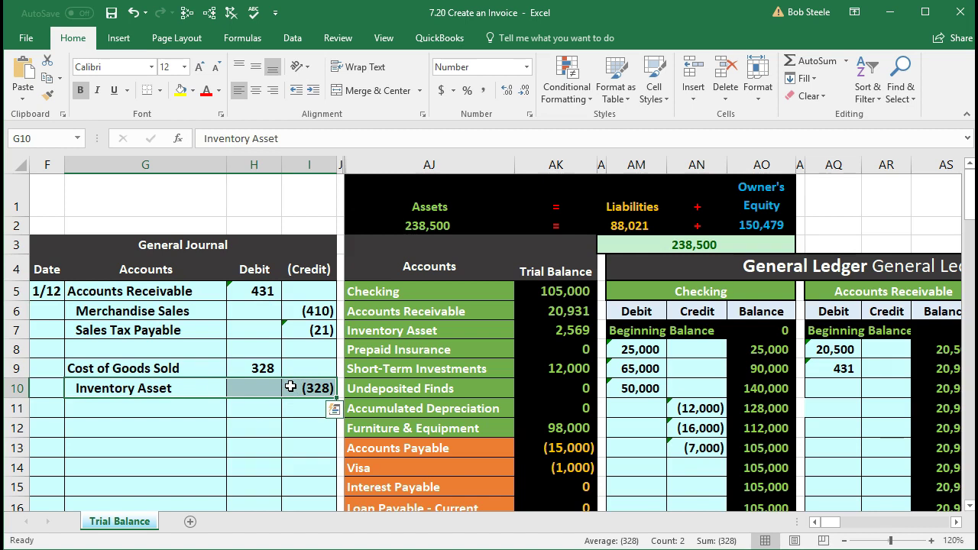
pyautogui.click(473, 356)
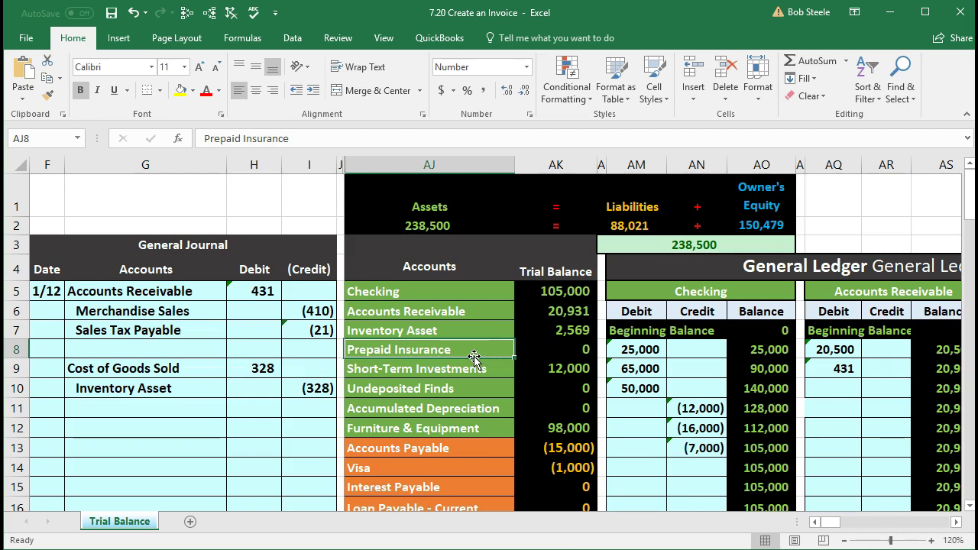
pyautogui.click(539, 335)
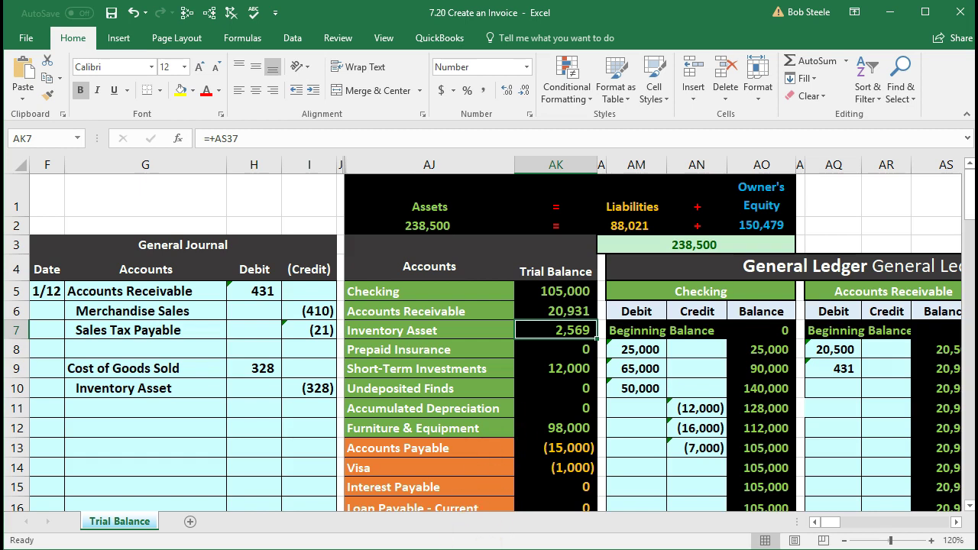
# Step: Move right past the balance sheet to the inventory cost tables, starting at the ELP table
pyautogui.press('Right')
pyautogui.press('Right')
pyautogui.press('Right')
pyautogui.press('Right')
pyautogui.press('Right')
pyautogui.press('Right')
pyautogui.press('Right')
pyautogui.press('Right')
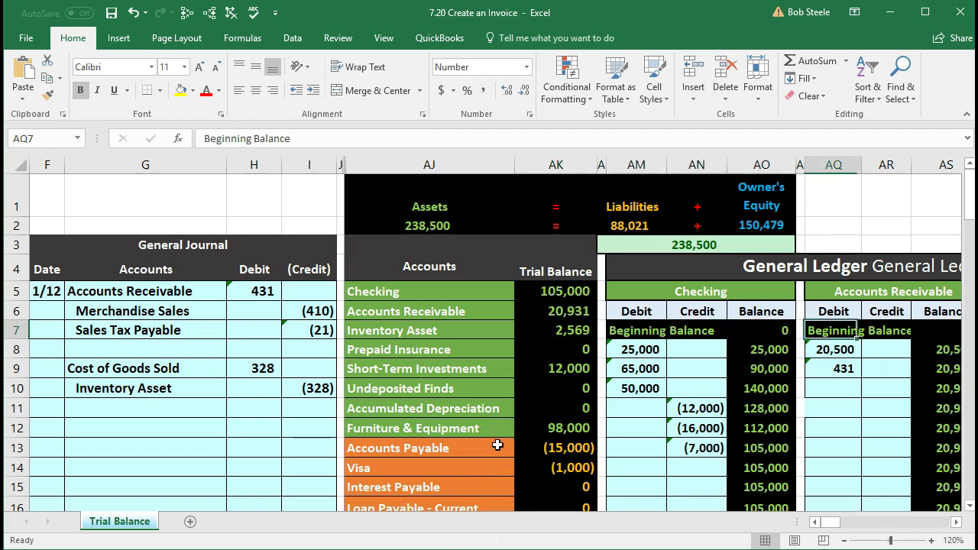
pyautogui.press('Right')
pyautogui.press('Right')
pyautogui.press('Right')
pyautogui.press('Right')
pyautogui.press('Right')
pyautogui.press('Right')
pyautogui.press('Right')
pyautogui.press('Right')
pyautogui.press('Right')
pyautogui.press('Right')
pyautogui.press('Right')
pyautogui.press('Right')
pyautogui.press('Right')
pyautogui.press('Right')
pyautogui.press('Right')
pyautogui.press('Right')
pyautogui.press('Right')
pyautogui.press('Right')
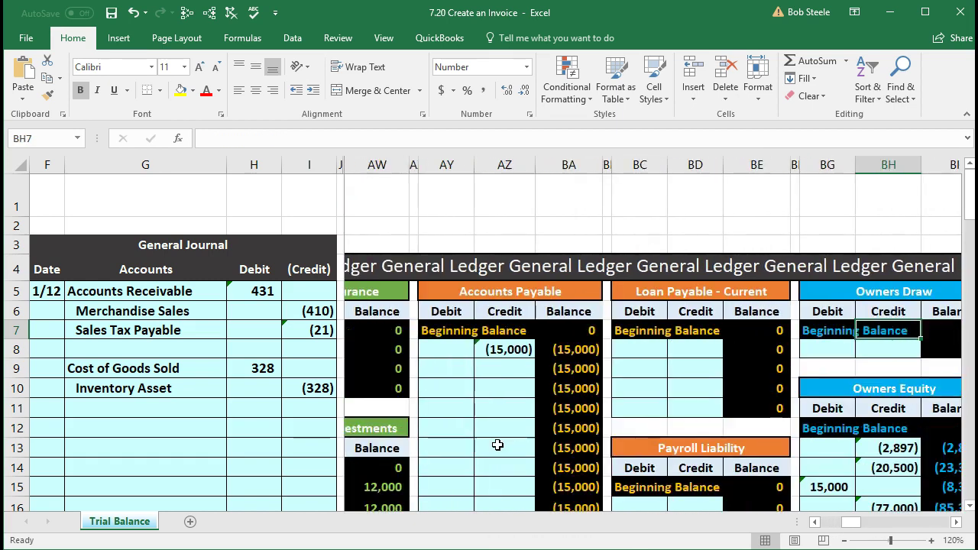
pyautogui.press('Right')
pyautogui.press('Right')
pyautogui.press('Right')
pyautogui.press('Right')
pyautogui.press('Right')
pyautogui.press('Right')
pyautogui.press('Right')
pyautogui.press('Right')
pyautogui.press('Right')
pyautogui.press('Right')
pyautogui.press('Right')
pyautogui.press('Right')
pyautogui.press('Right')
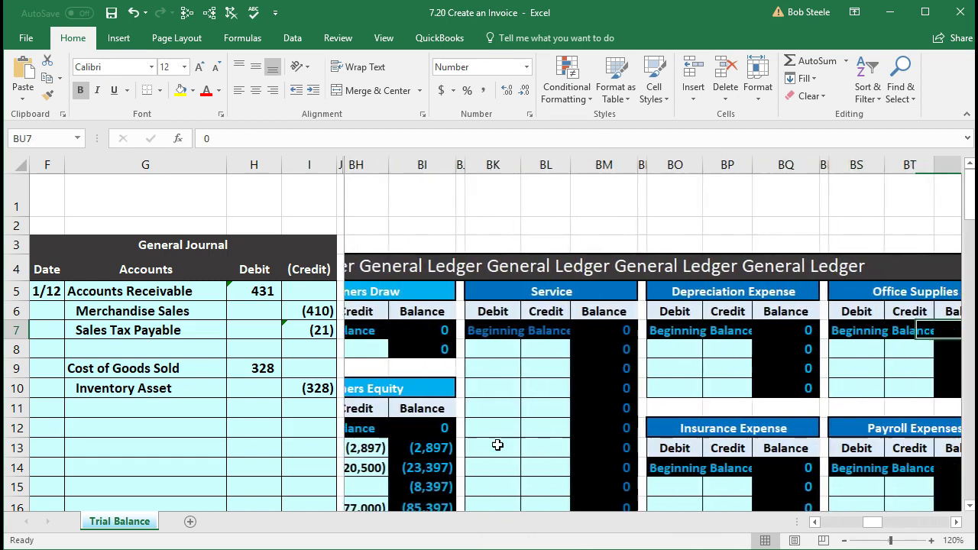
pyautogui.press('Right')
pyautogui.press('Right')
pyautogui.press('Right')
pyautogui.press('Right')
pyautogui.press('Right')
pyautogui.press('Right')
pyautogui.press('Right')
pyautogui.press('Right')
pyautogui.press('Right')
pyautogui.press('Right')
pyautogui.press('Right')
pyautogui.press('Right')
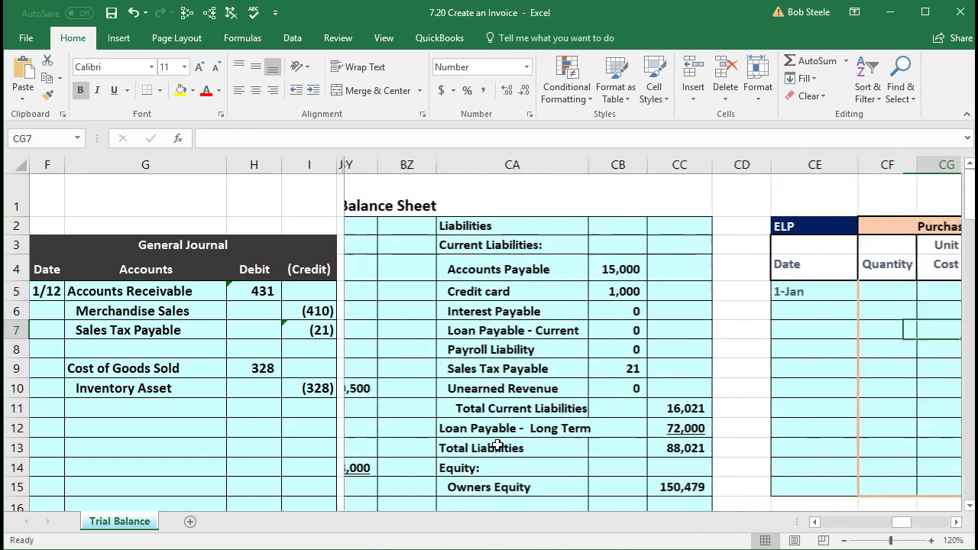
pyautogui.press('Right')
pyautogui.press('Right')
pyautogui.press('Right')
pyautogui.press('Right')
pyautogui.press('Right')
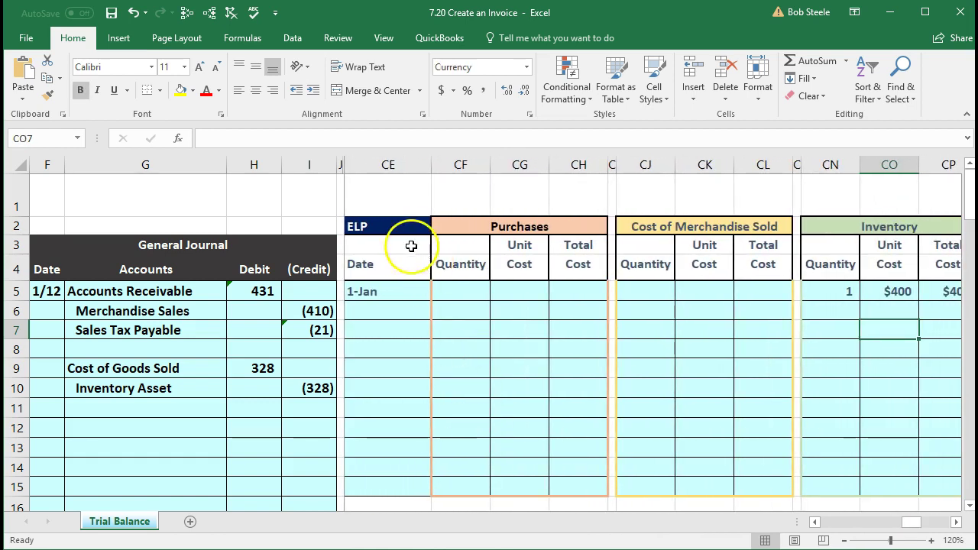
pyautogui.click(393, 225)
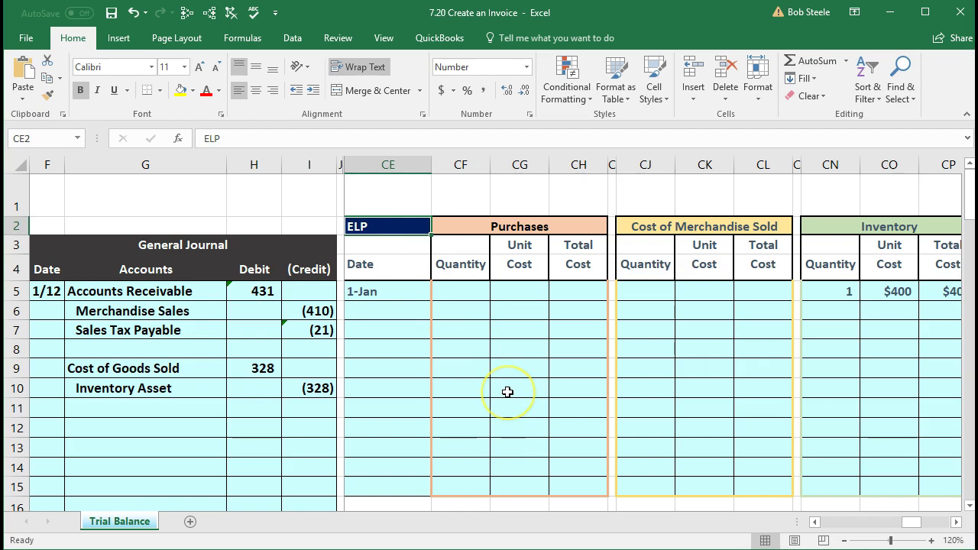
# Step: Scroll down to the GTPROBK1 table showing 1 unit at $328
pyautogui.scroll(-2, 507, 392)
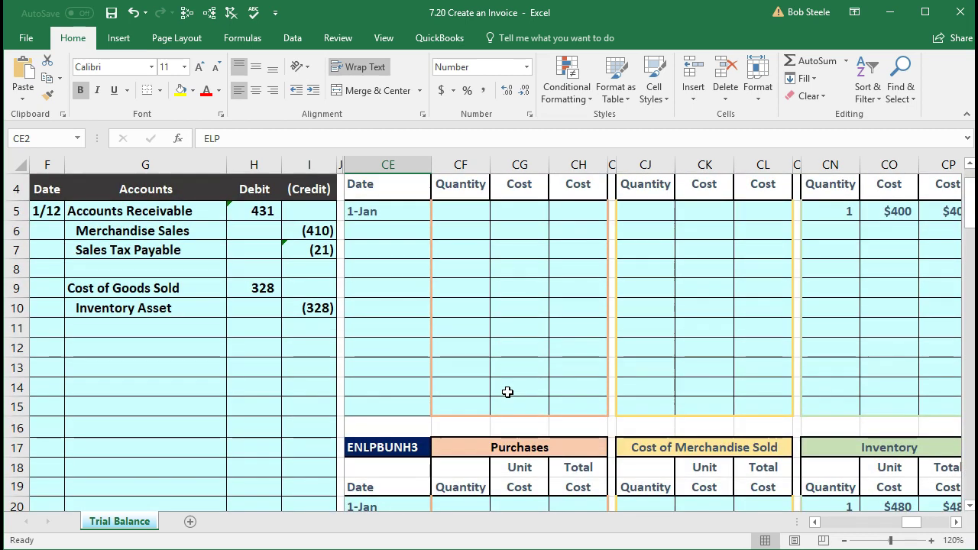
pyautogui.scroll(-1, 507, 392)
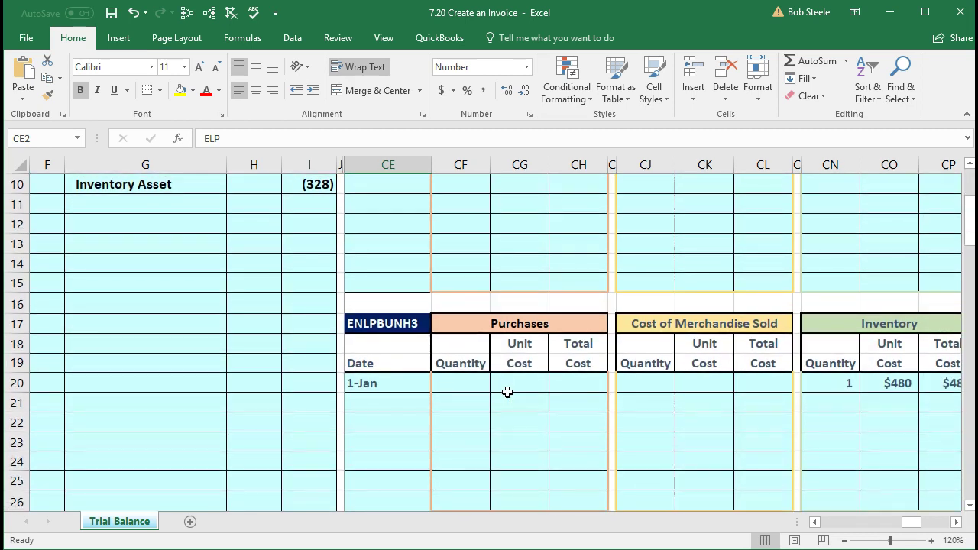
pyautogui.scroll(-5, 507, 392)
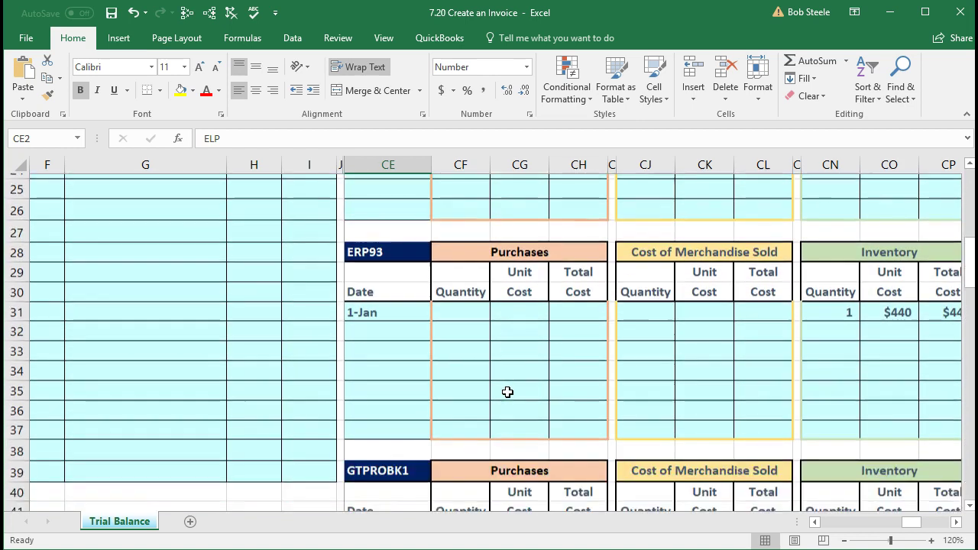
pyautogui.scroll(-2, 508, 392)
pyautogui.click(401, 344)
pyautogui.scroll(-1, 397, 344)
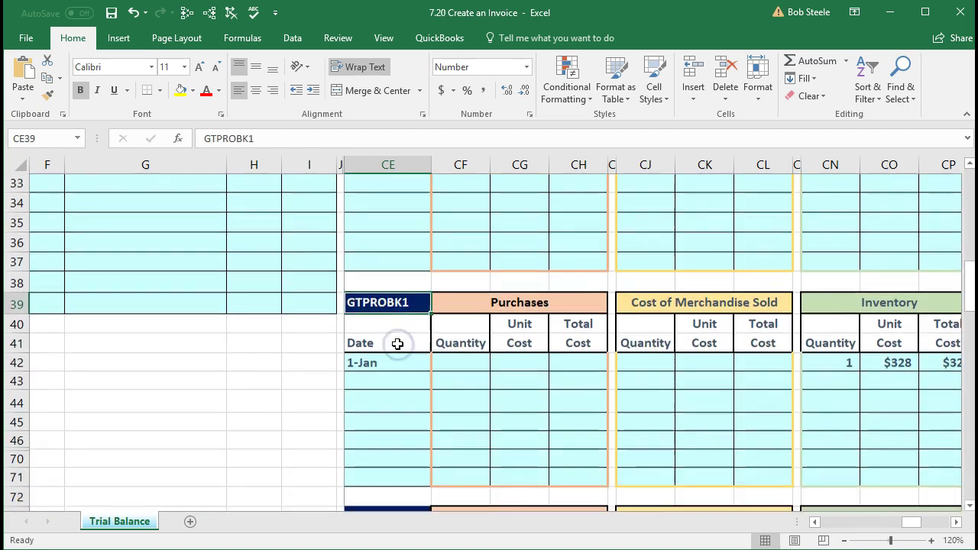
pyautogui.scroll(-1, 398, 344)
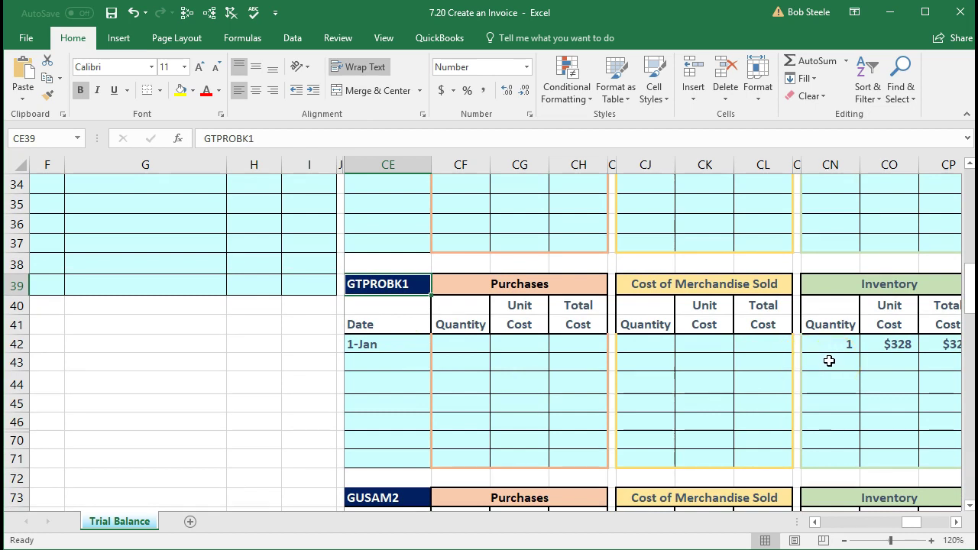
# Step: Record 1 unit sold at $328 unit cost, with a quantity-times-cost total of $328
pyautogui.click(647, 365)
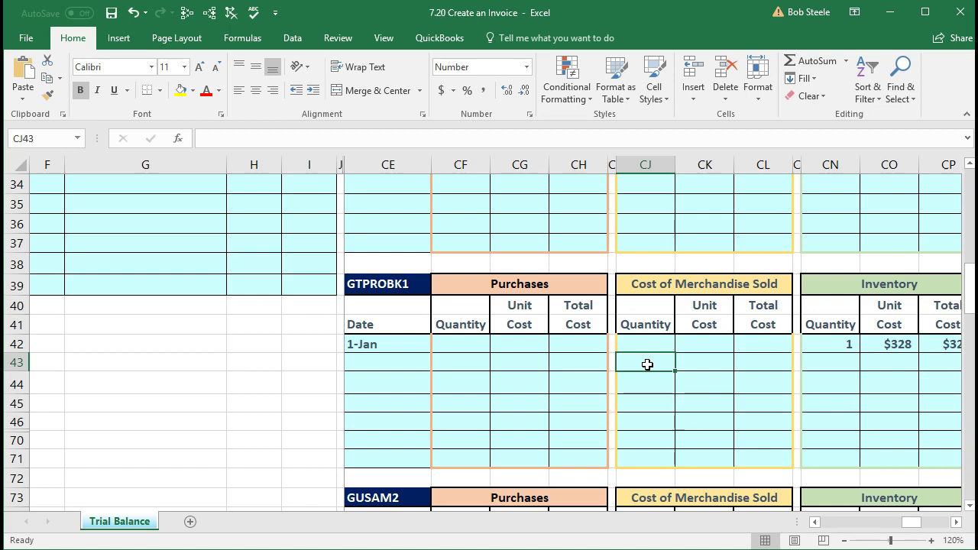
pyautogui.write('1')
pyautogui.press('Tab')
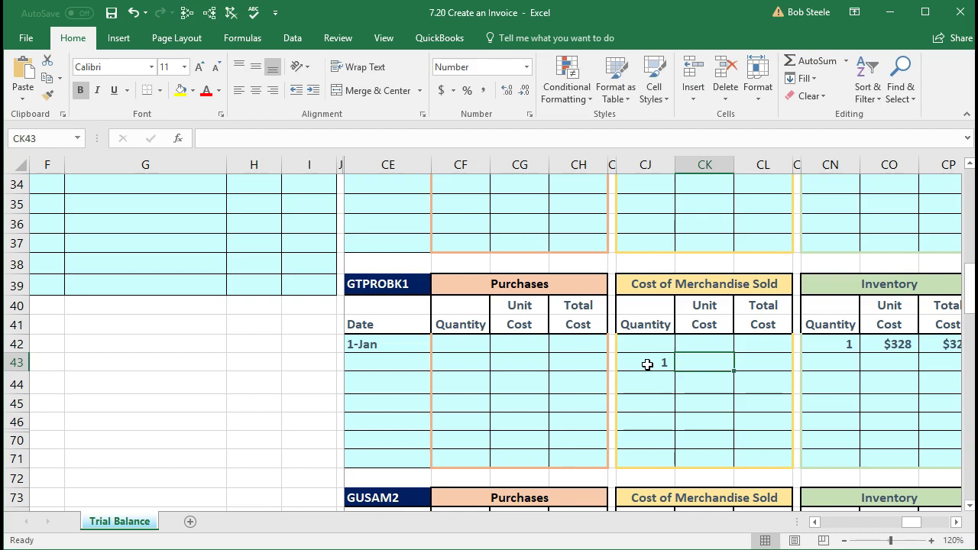
pyautogui.write('328')
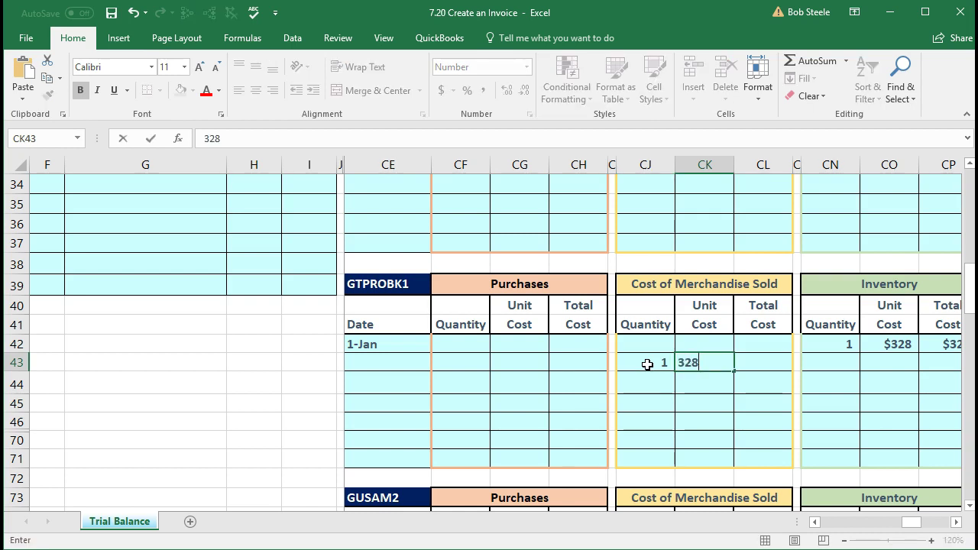
pyautogui.press('Tab')
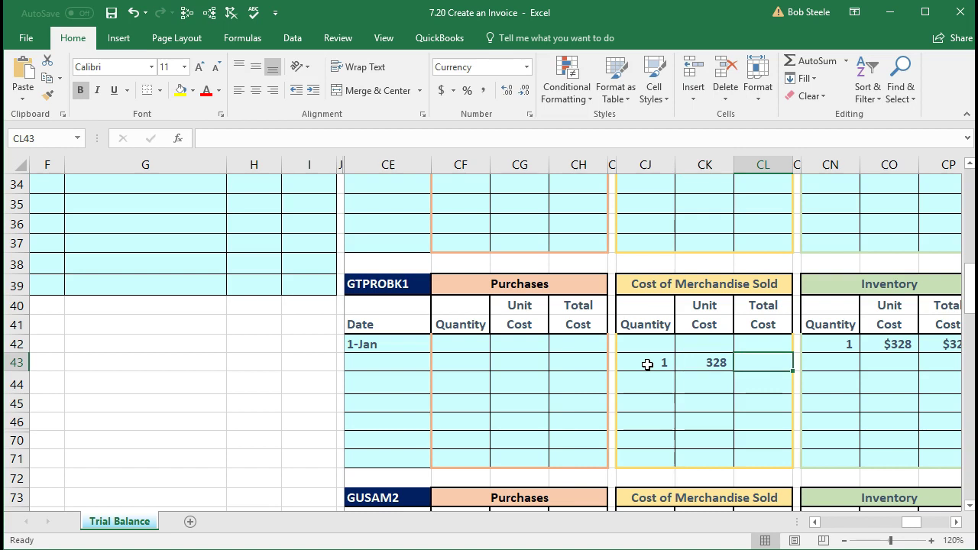
pyautogui.write('=')
pyautogui.click(647, 364)
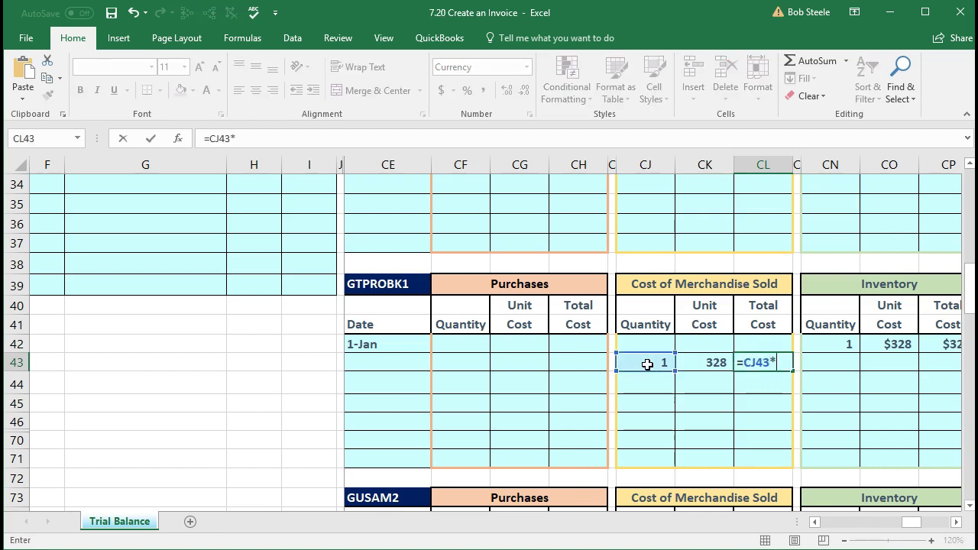
pyautogui.write('*')
pyautogui.press('Left')
pyautogui.press('Return')
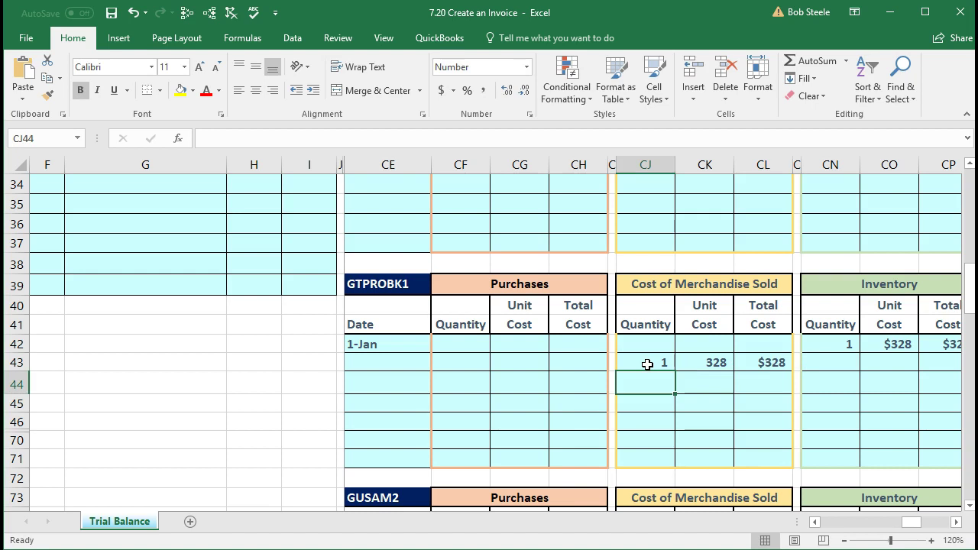
pyautogui.press('Right')
pyautogui.press('Right')
pyautogui.press('Up')
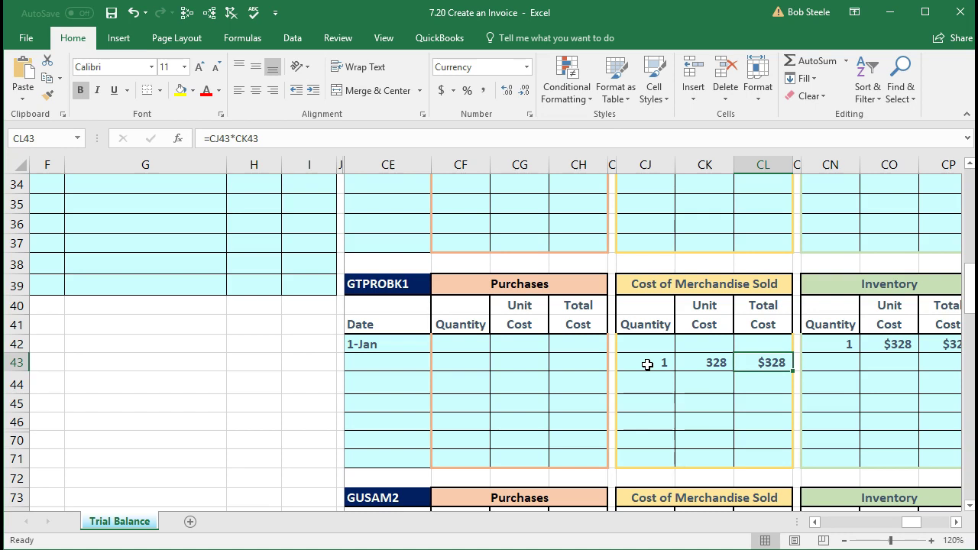
# Step: Enter =CN42-CJ43 in CN43 so remaining quantity shows 0, then recheck the sold row
pyautogui.press('Right')
pyautogui.press('Right')
pyautogui.press('Right')
pyautogui.press('Right')
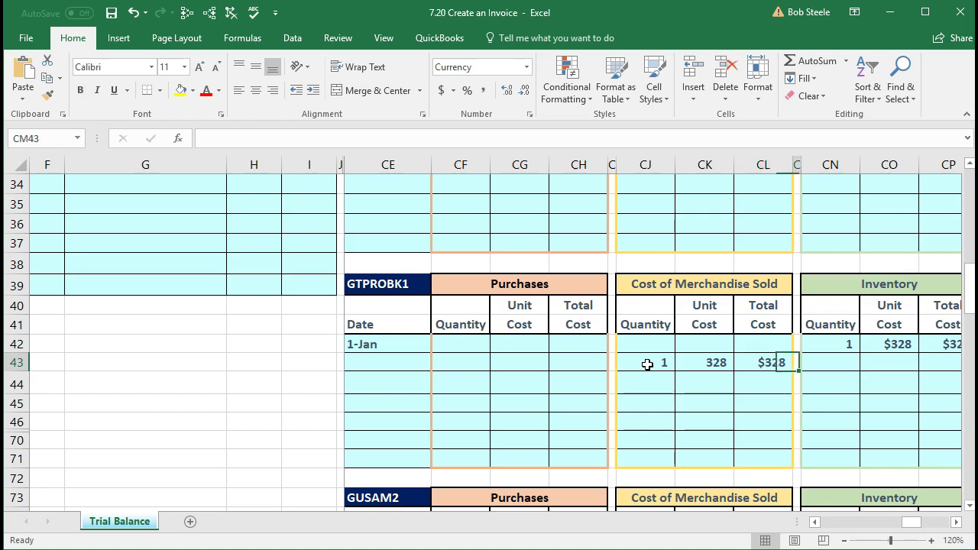
pyautogui.press('Left')
pyautogui.press('Left')
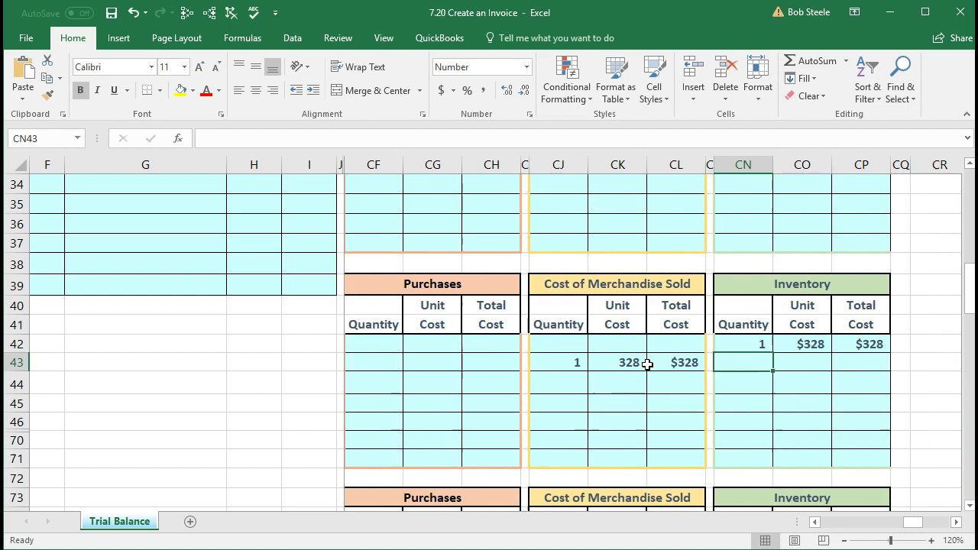
pyautogui.write('=')
pyautogui.press('Up')
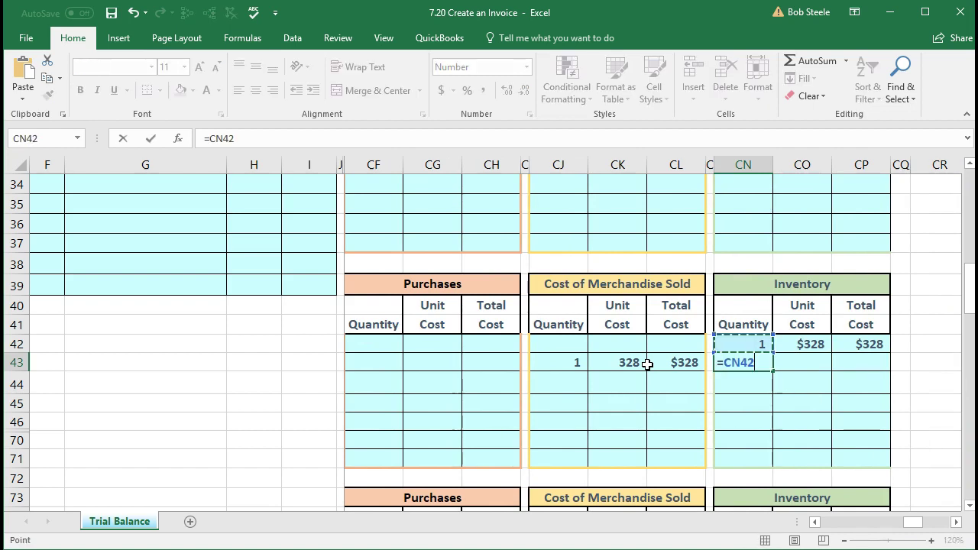
pyautogui.write('-')
pyautogui.press('Left')
pyautogui.press('Left')
pyautogui.press('Left')
pyautogui.press('Left')
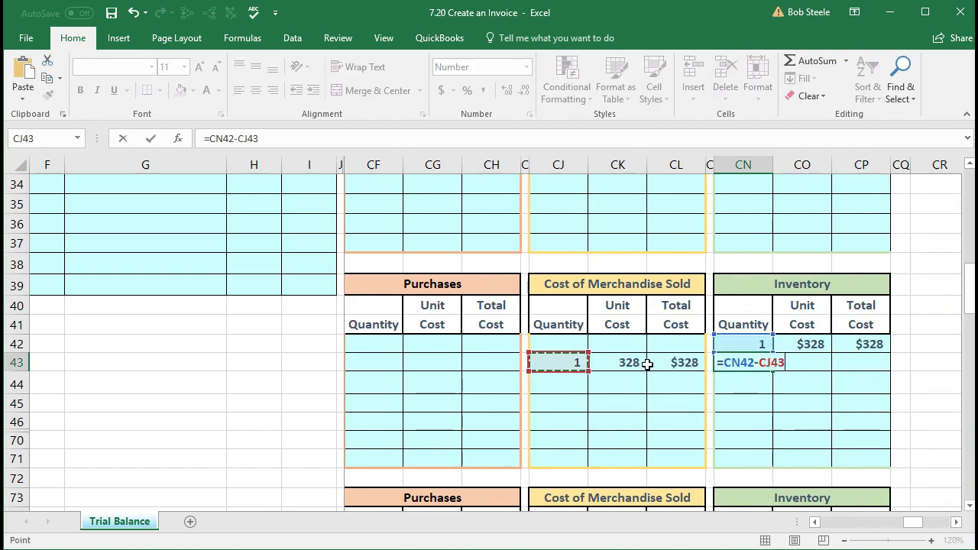
pyautogui.press('Return')
pyautogui.moveTo(743, 343); pyautogui.dragTo(839, 342)
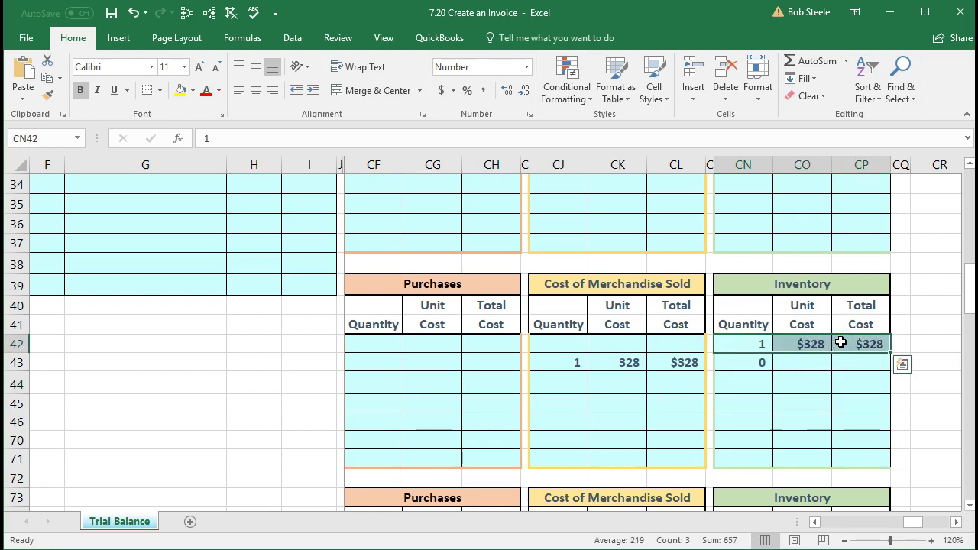
pyautogui.moveTo(573, 367); pyautogui.dragTo(665, 360)
pyautogui.click(676, 362)
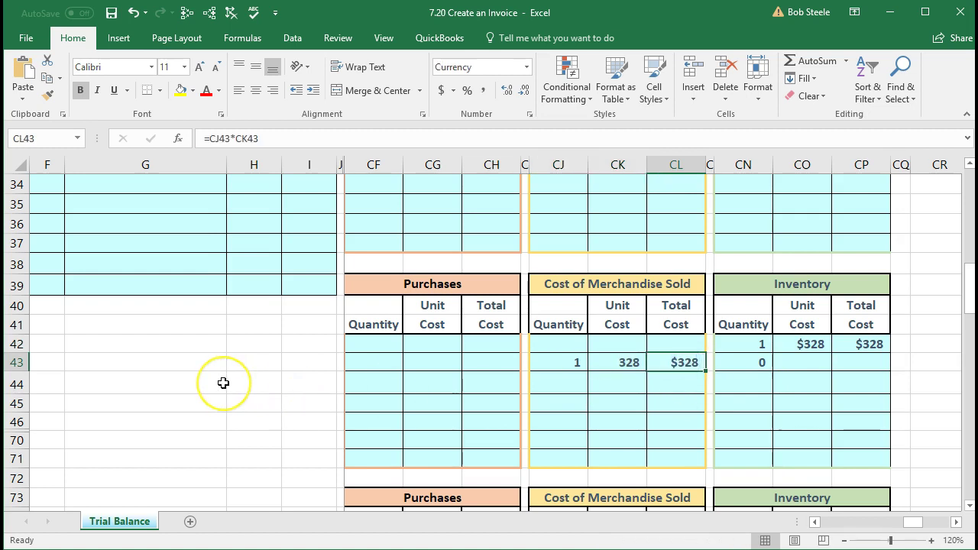
# Step: Check the 328 Cost of Goods Sold entry and the remaining-quantity formula in GTPROBK1
pyautogui.scroll(10, 223, 383)
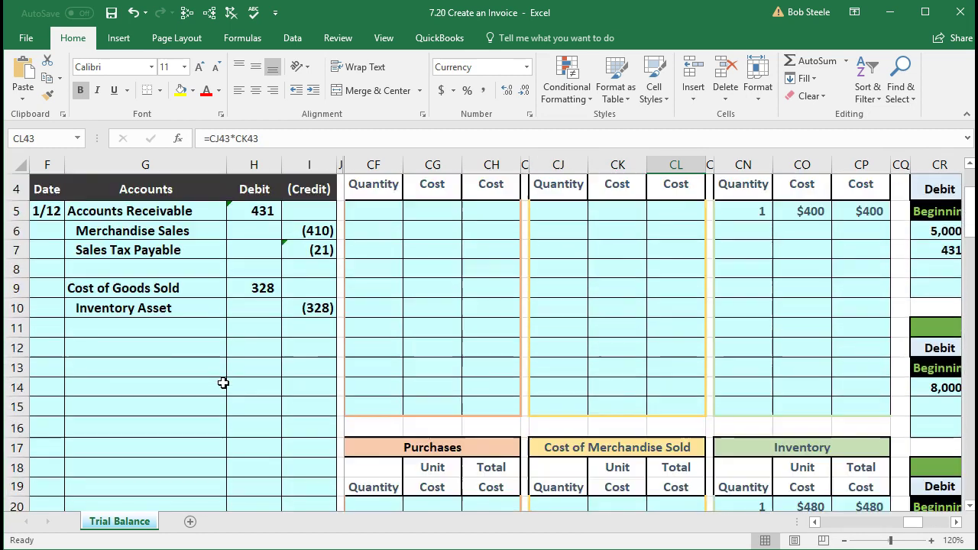
pyautogui.scroll(1, 223, 383)
pyautogui.click(253, 367)
pyautogui.scroll(-3, 566, 375)
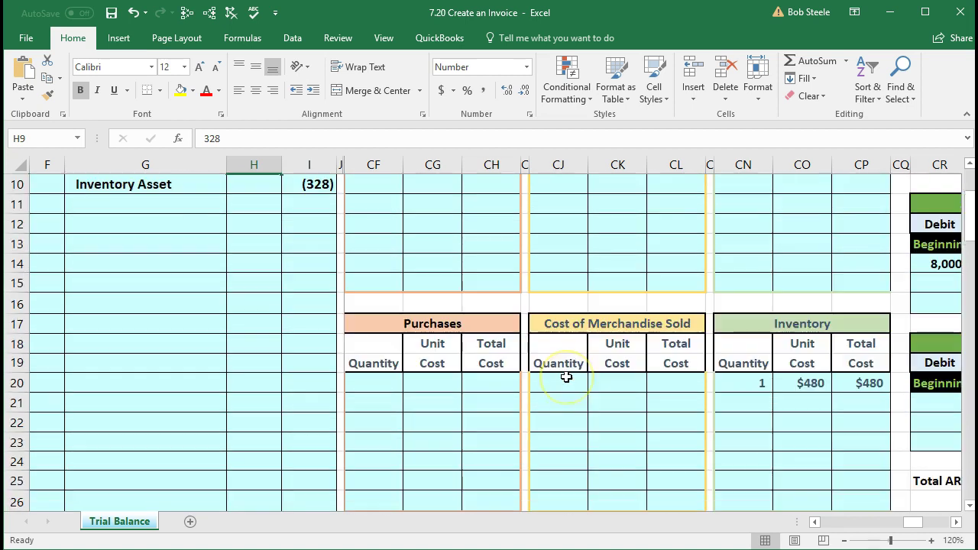
pyautogui.scroll(-9, 565, 376)
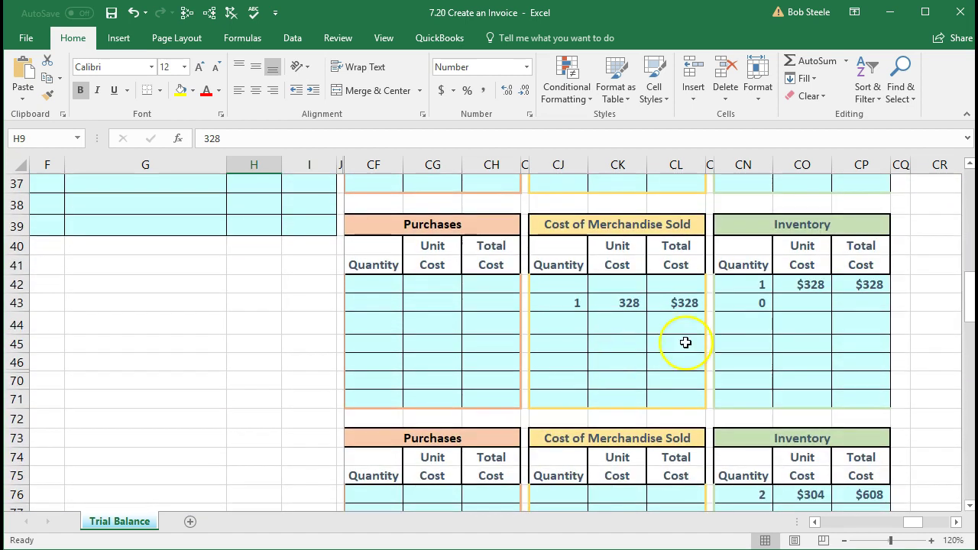
pyautogui.click(734, 303)
pyautogui.click(799, 306)
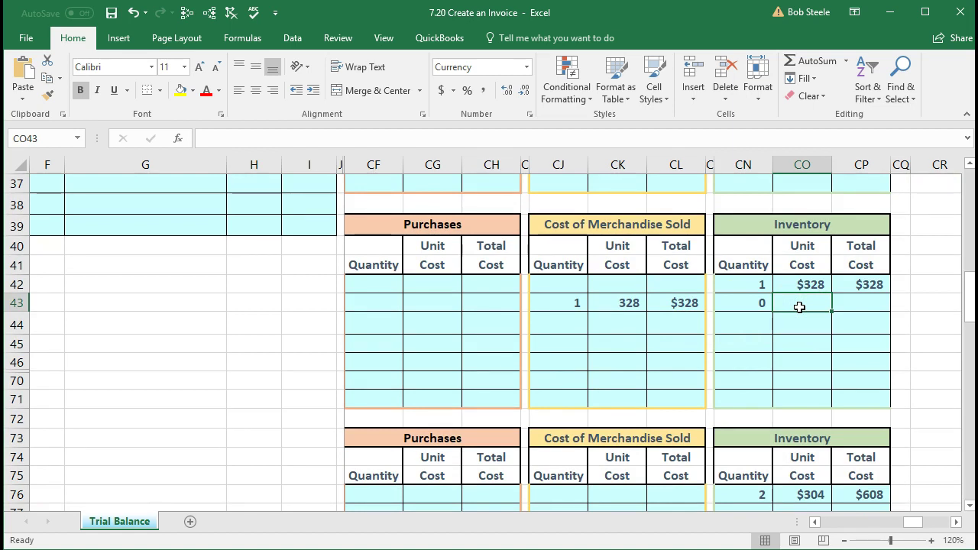
pyautogui.click(761, 286)
pyautogui.click(762, 300)
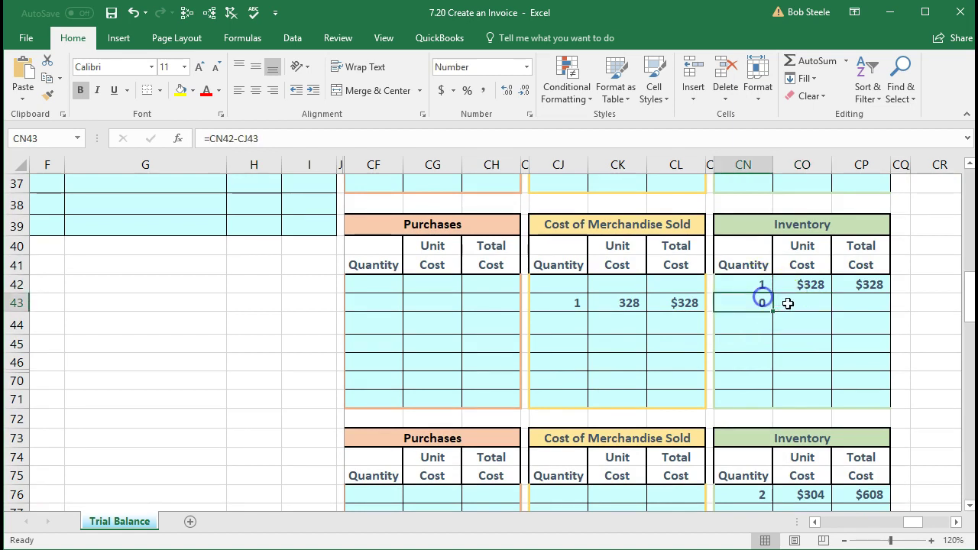
pyautogui.click(788, 303)
# Step: Set CO43 to the prior $328 unit cost and CP43 to =CN43*CO43, giving $0
pyautogui.write('=')
pyautogui.press('Up')
pyautogui.press('Return')
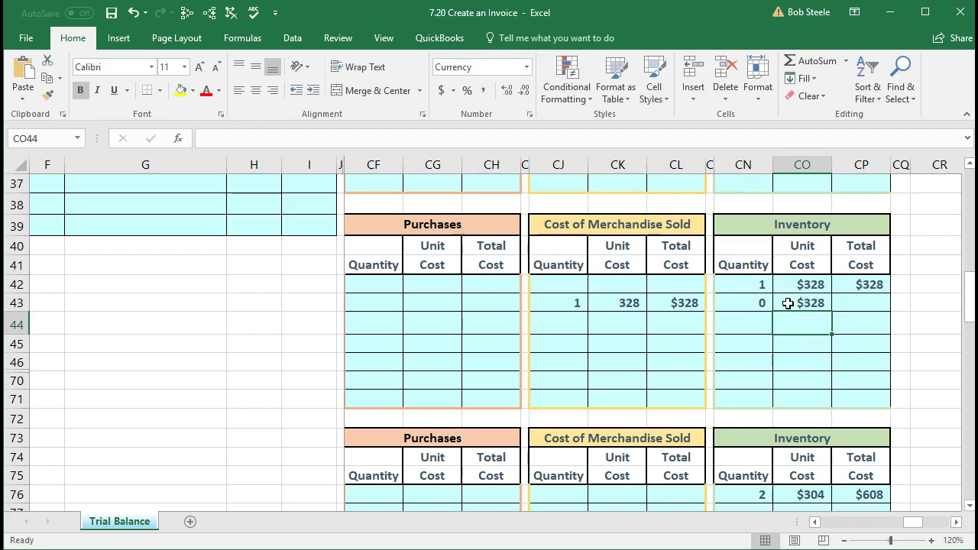
pyautogui.press('Right')
pyautogui.press('Up')
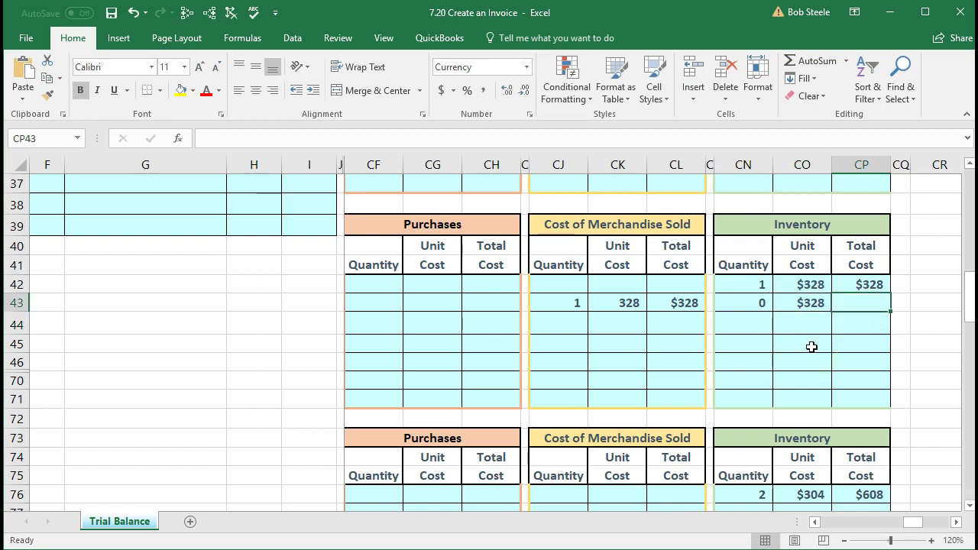
pyautogui.write('=')
pyautogui.click(760, 300)
pyautogui.write('*')
pyautogui.click(790, 302)
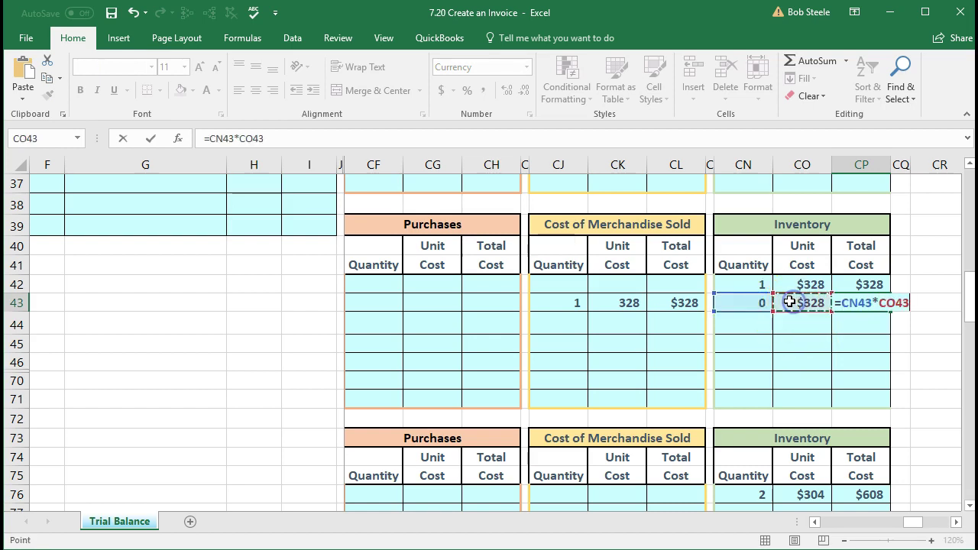
pyautogui.press('Return')
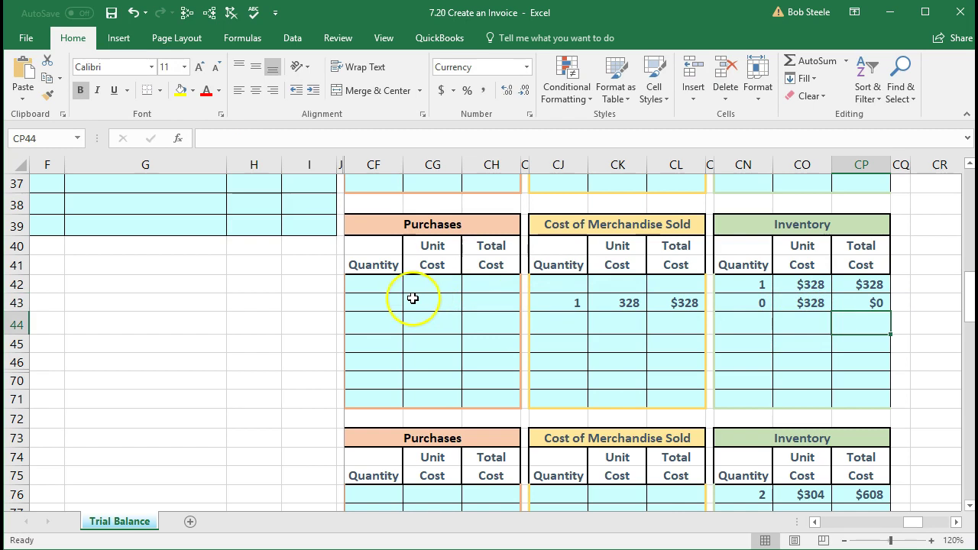
# Step: Scroll through the inventory tables to their $2,896 total
pyautogui.click(378, 298)
pyautogui.scroll(1, 698, 410)
pyautogui.click(698, 416)
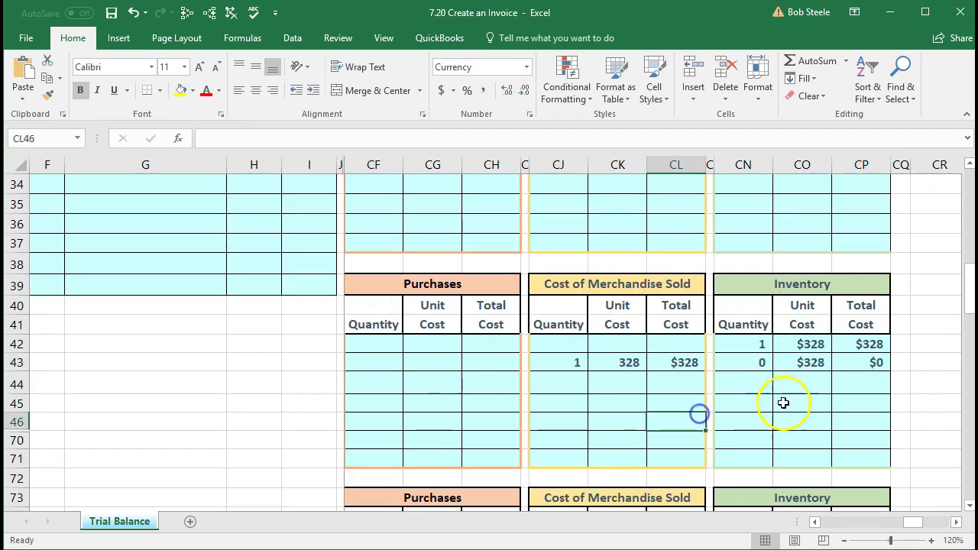
pyautogui.scroll(-7, 798, 400)
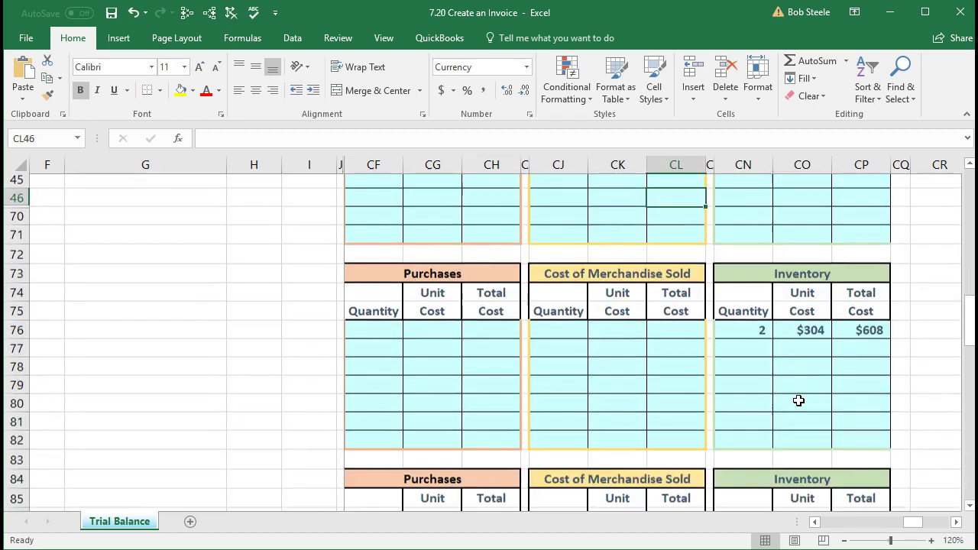
pyautogui.scroll(-3, 798, 400)
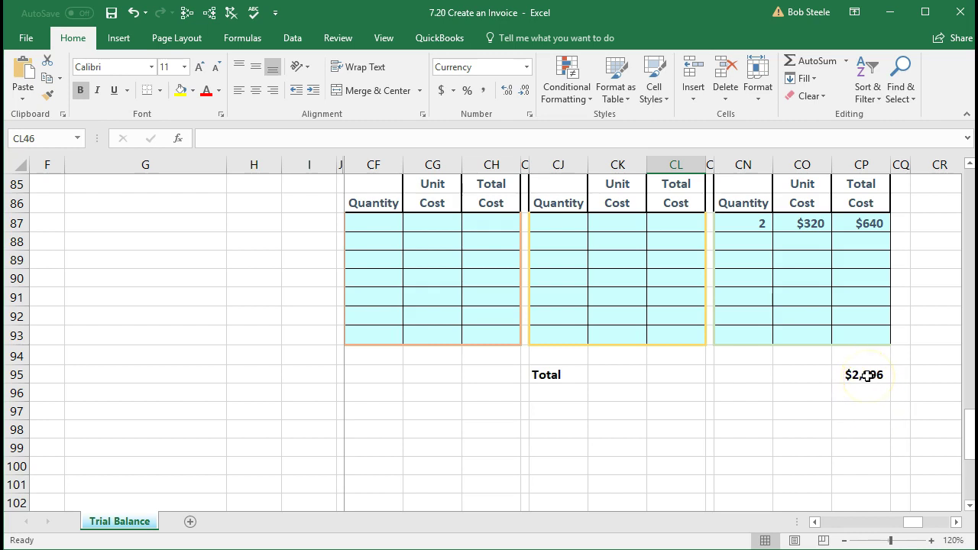
# Step: Open the CP95 inventory Total formula and review the rows it references
pyautogui.click(867, 375)
pyautogui.doubleClick(867, 375)
pyautogui.scroll(1, 836, 496)
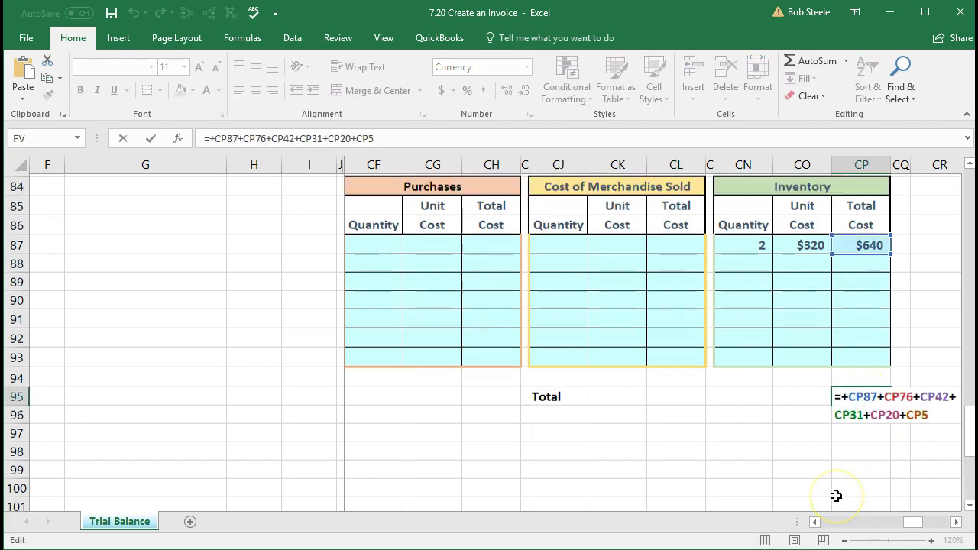
pyautogui.scroll(6, 836, 496)
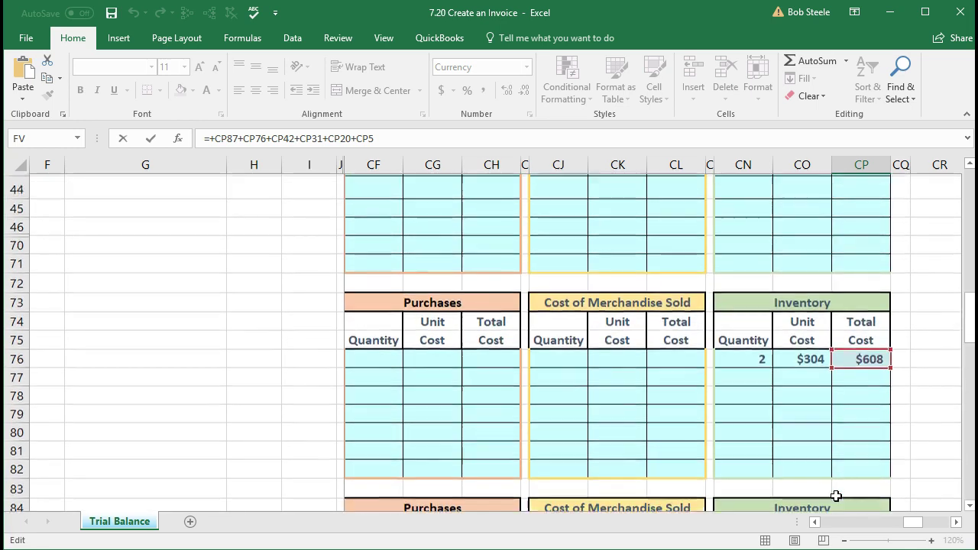
pyautogui.scroll(14, 837, 497)
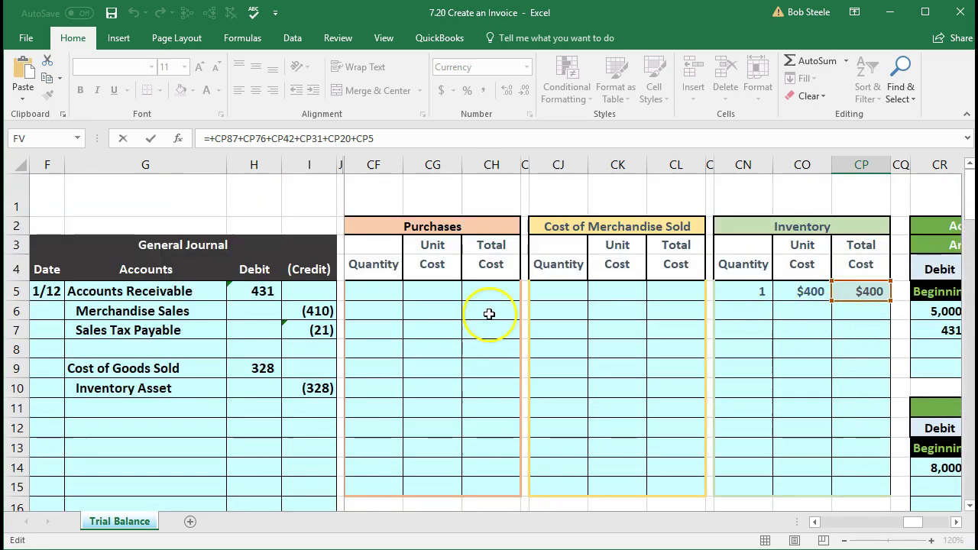
pyautogui.scroll(-3, 795, 311)
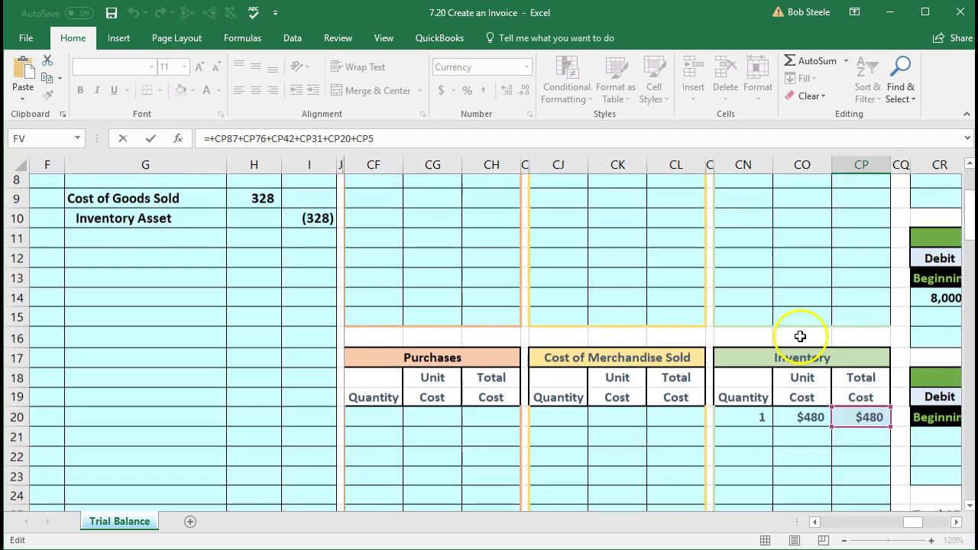
pyautogui.scroll(-4, 800, 413)
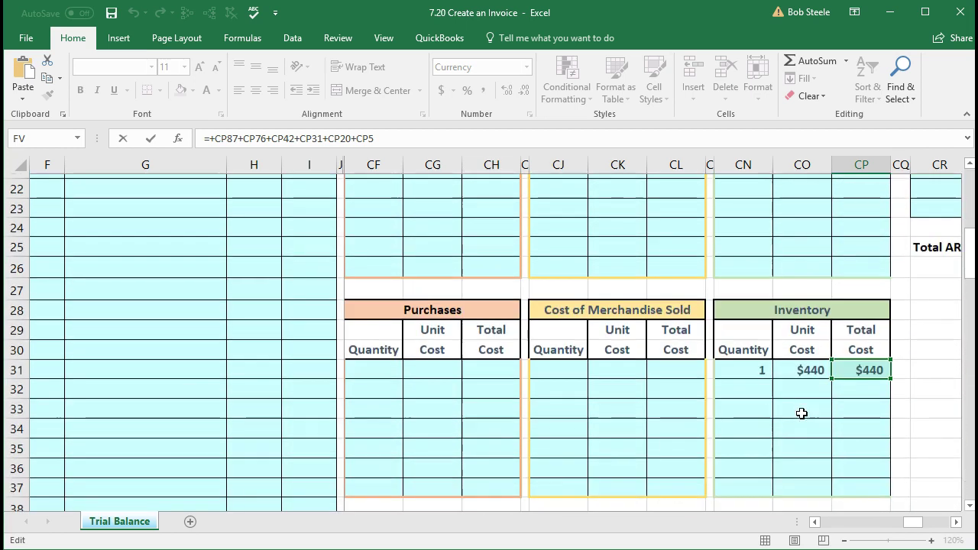
pyautogui.scroll(-4, 826, 388)
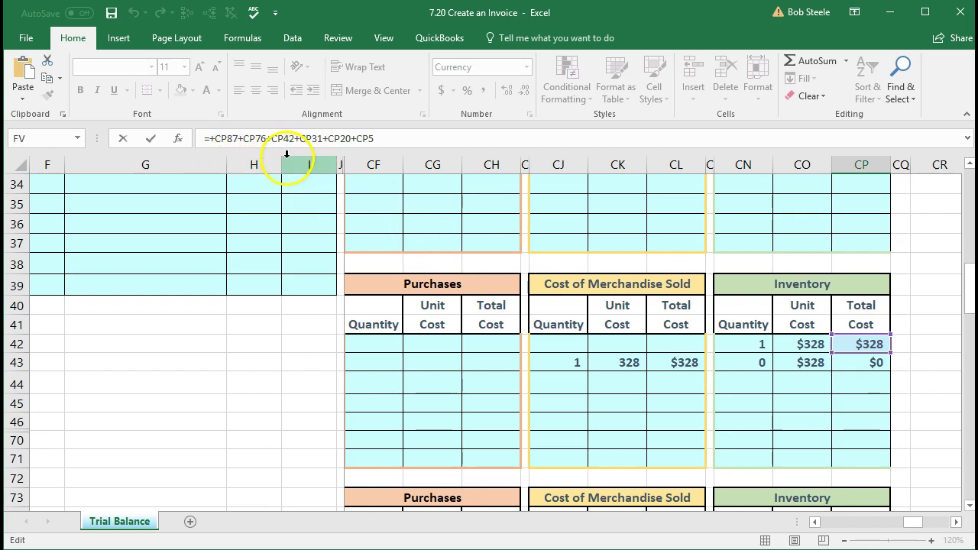
# Step: Correct the Total formula's CP42 reference to CP43 and reverify, bringing the total to $2,568
pyautogui.click(290, 138)
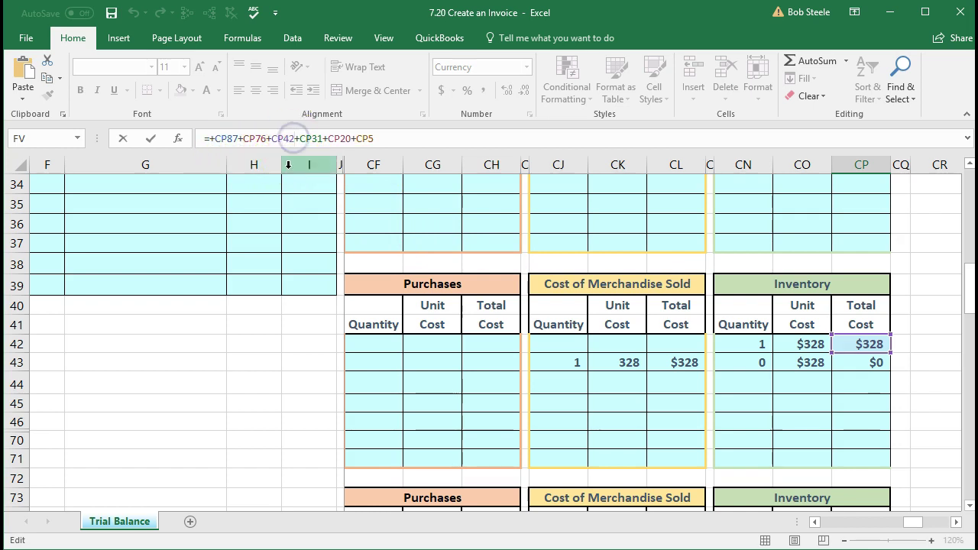
pyautogui.press('BackSpace')
pyautogui.write('3')
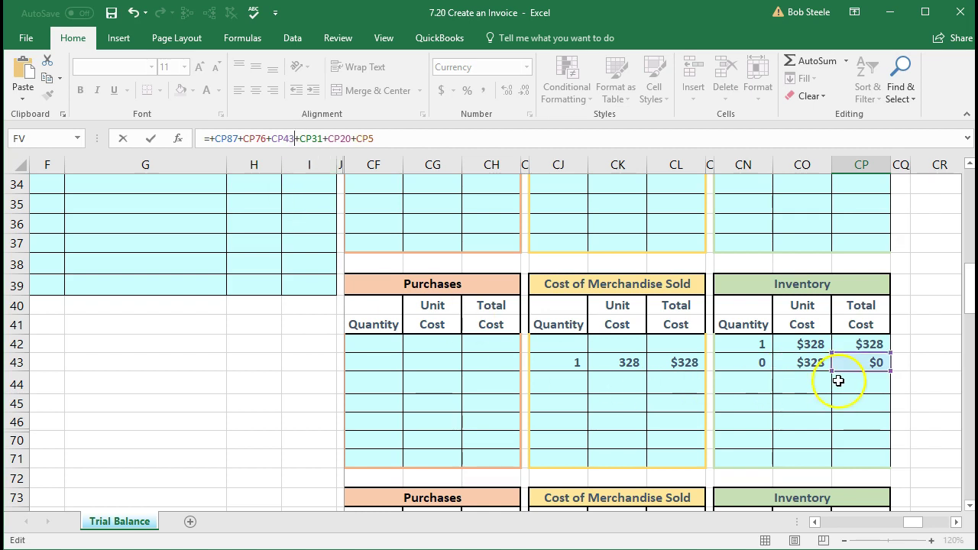
pyautogui.click(910, 407)
pyautogui.scroll(-2, 910, 407)
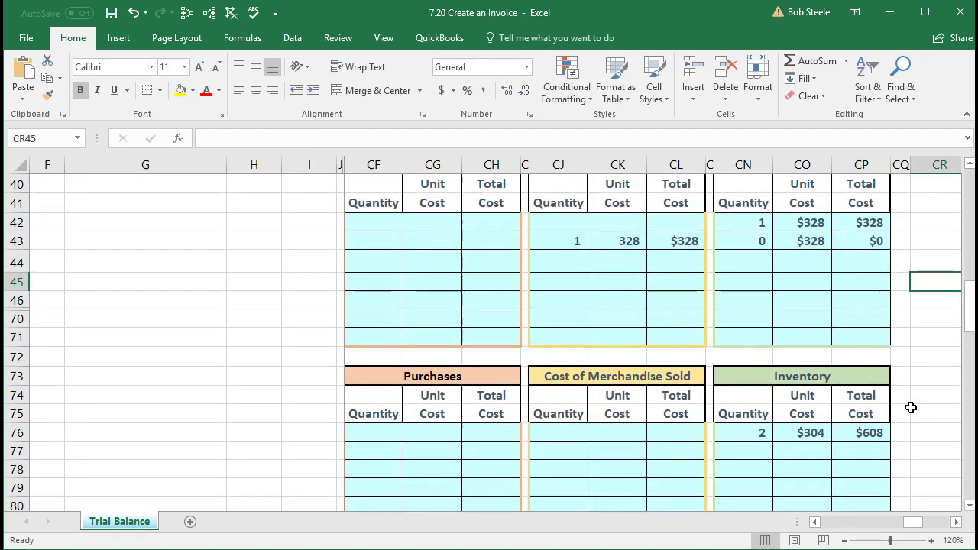
pyautogui.hscroll(1, 911, 407)
pyautogui.scroll(-7, 901, 420)
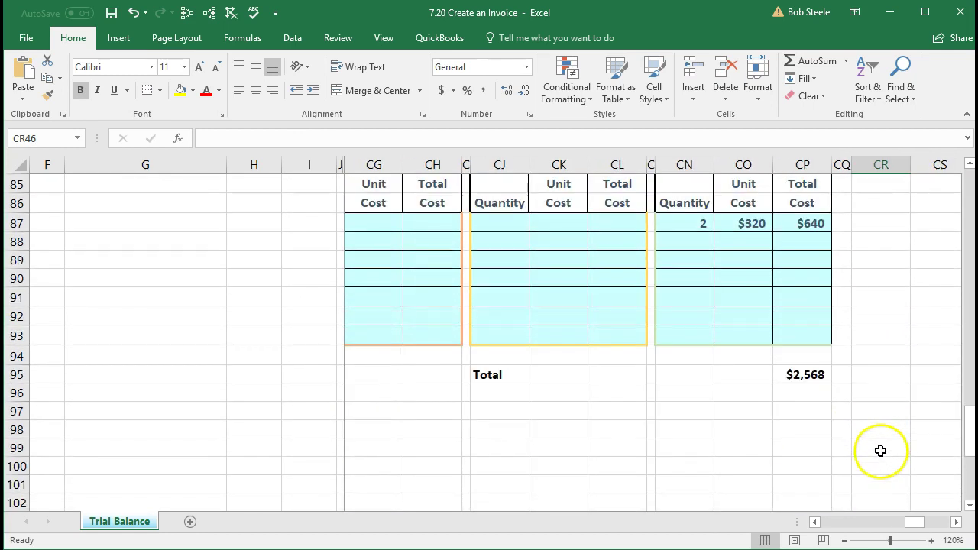
pyautogui.doubleClick(801, 374)
pyautogui.scroll(20, 789, 404)
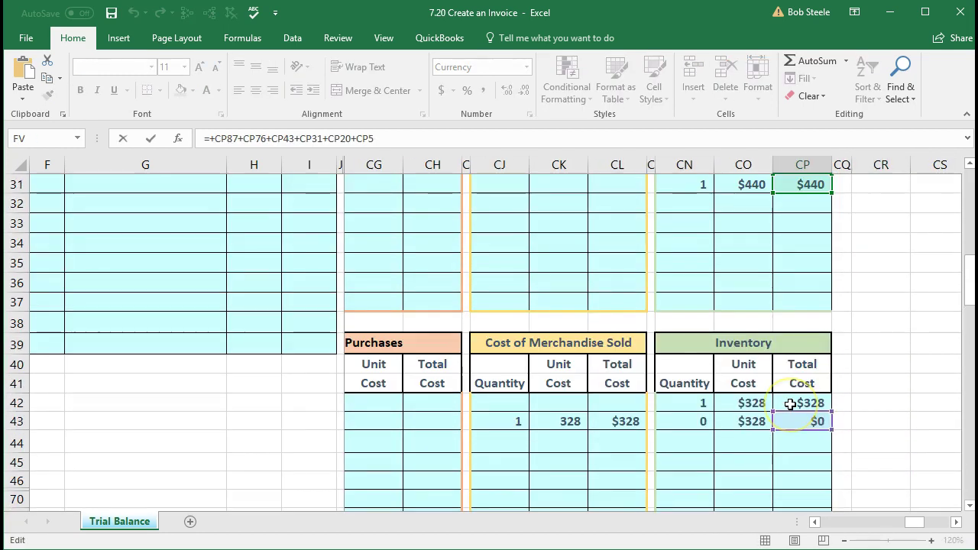
pyautogui.scroll(3, 790, 403)
pyautogui.scroll(-9, 790, 403)
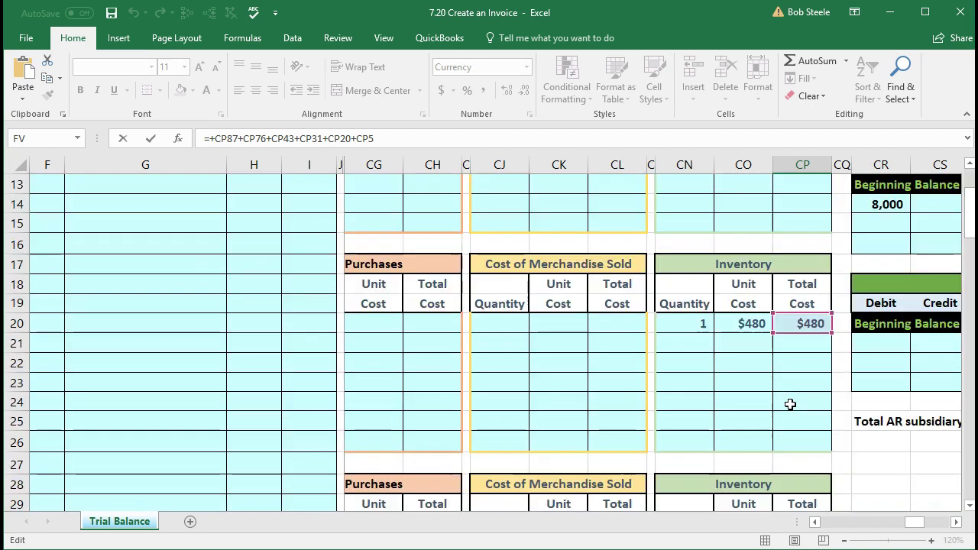
pyautogui.scroll(-19, 789, 403)
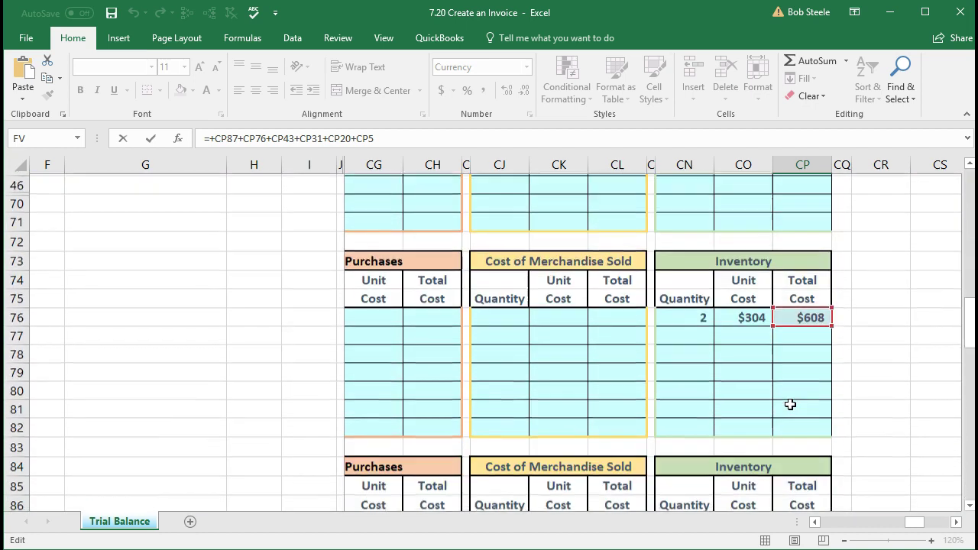
# Step: Clear the CP95 inventory total and start a new sum with the first Total Cost cells
pyautogui.press('Return')
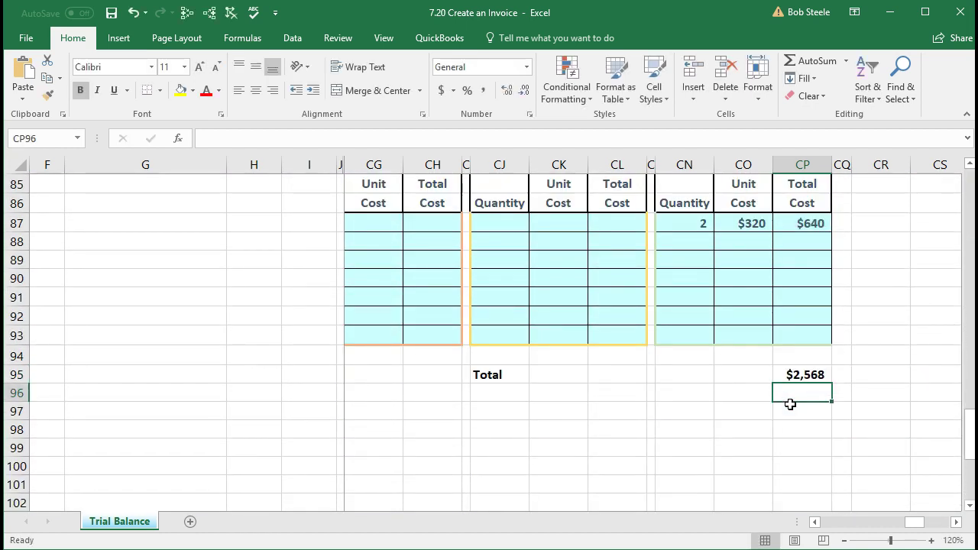
pyautogui.press('Up')
pyautogui.press('Delete')
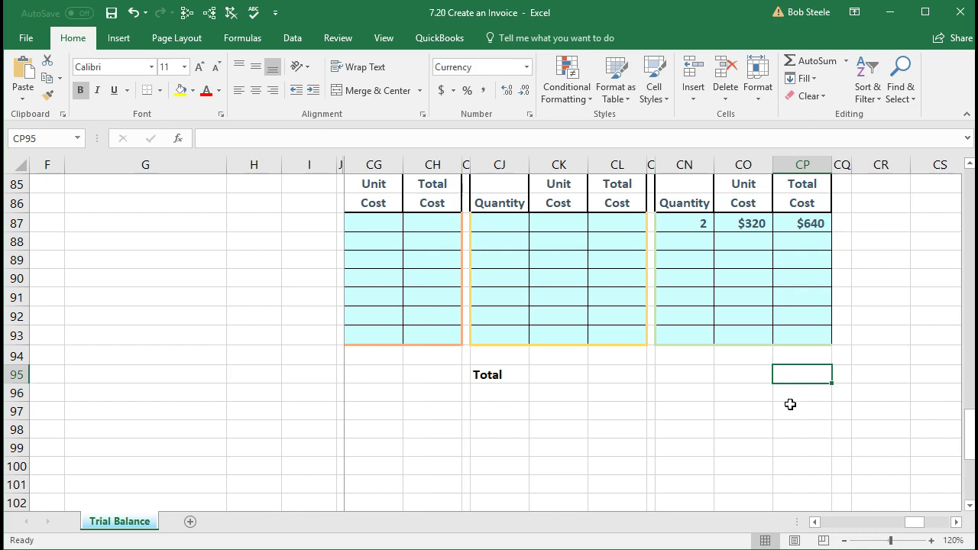
pyautogui.write('=')
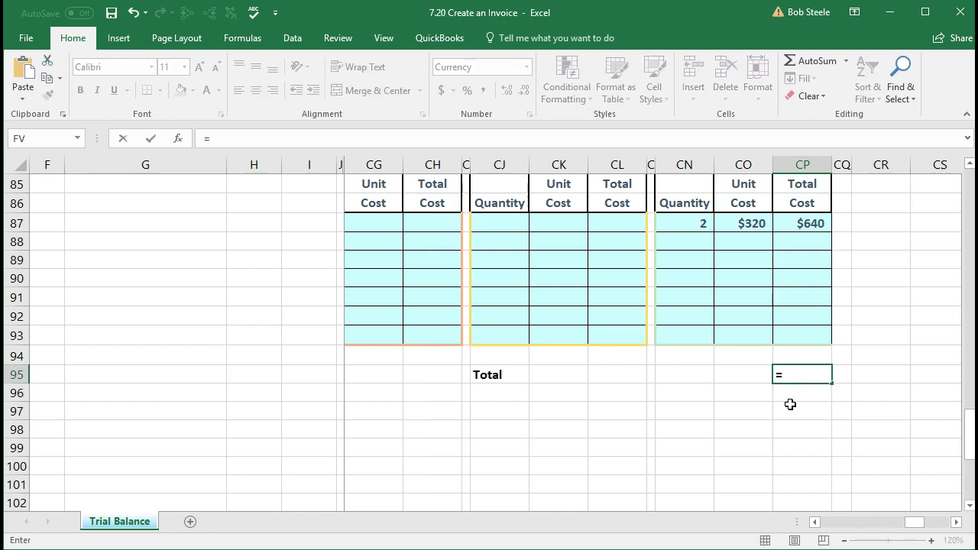
pyautogui.scroll(19, 788, 411)
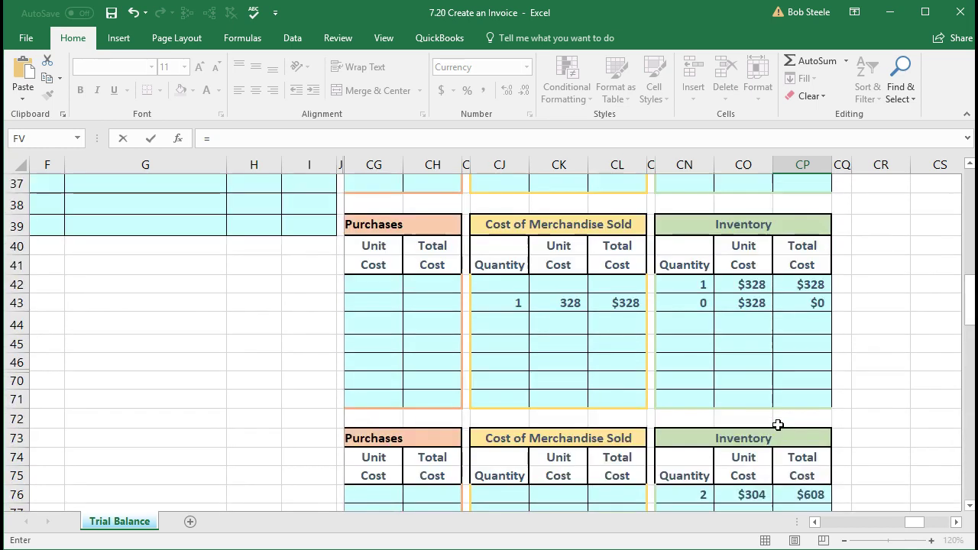
pyautogui.scroll(9, 777, 425)
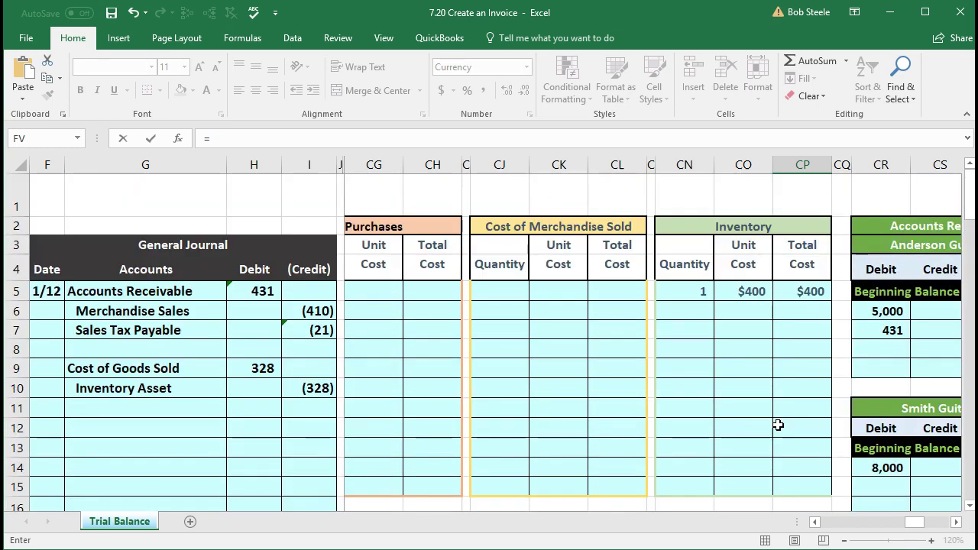
pyautogui.click(799, 291)
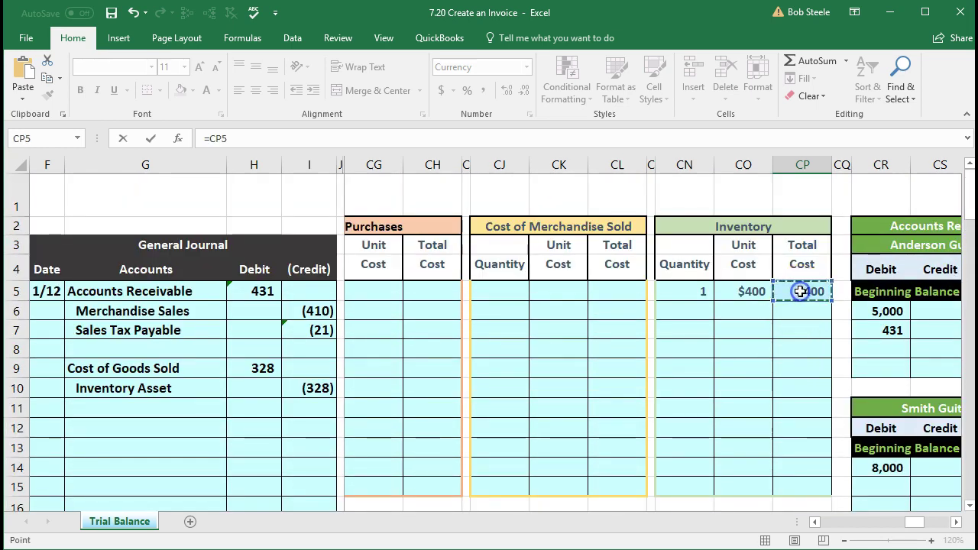
pyautogui.write('+')
pyautogui.scroll(-4, 802, 291)
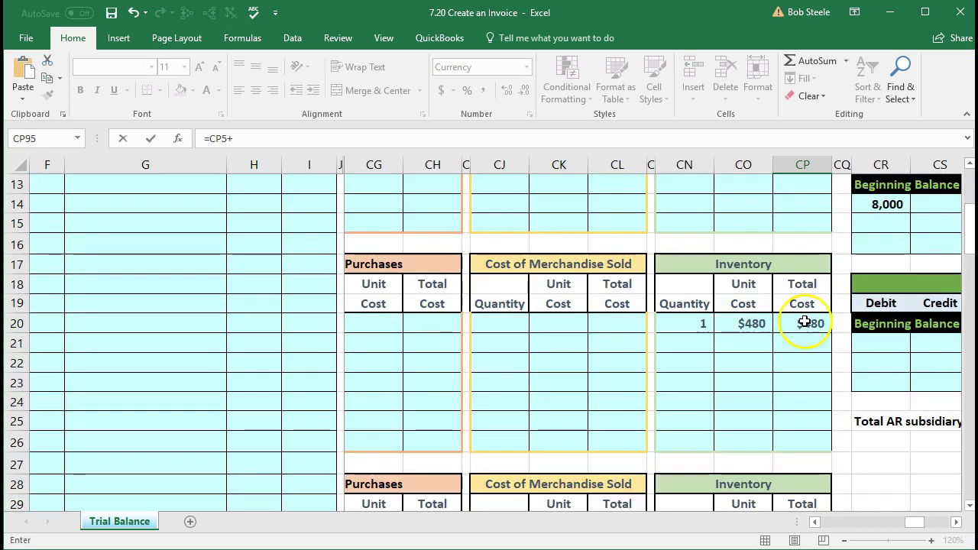
pyautogui.scroll(-4, 802, 323)
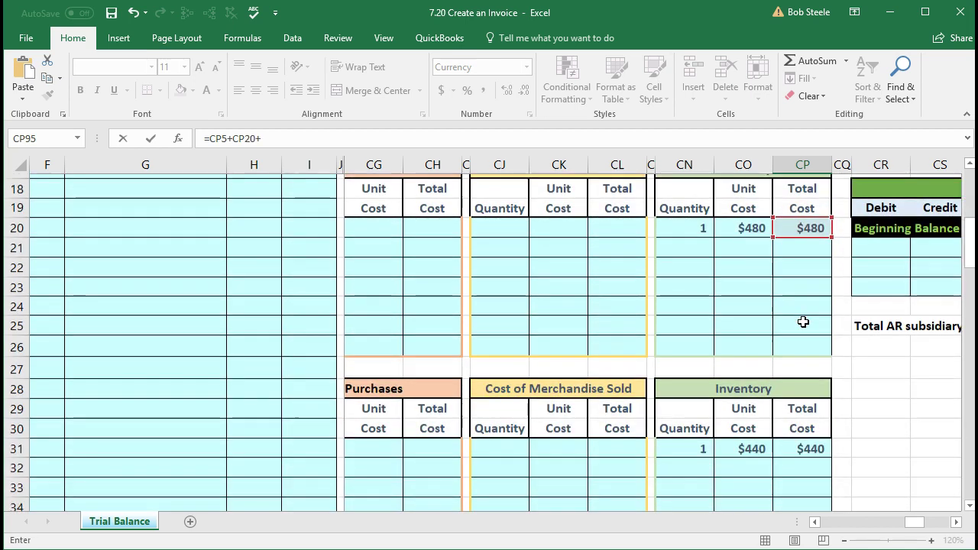
pyautogui.click(802, 308)
pyautogui.write('+')
# Step: Finish the CP95 sum with CP43, CP76 and CP87, and confirm it still shows $2,568
pyautogui.scroll(-3, 802, 307)
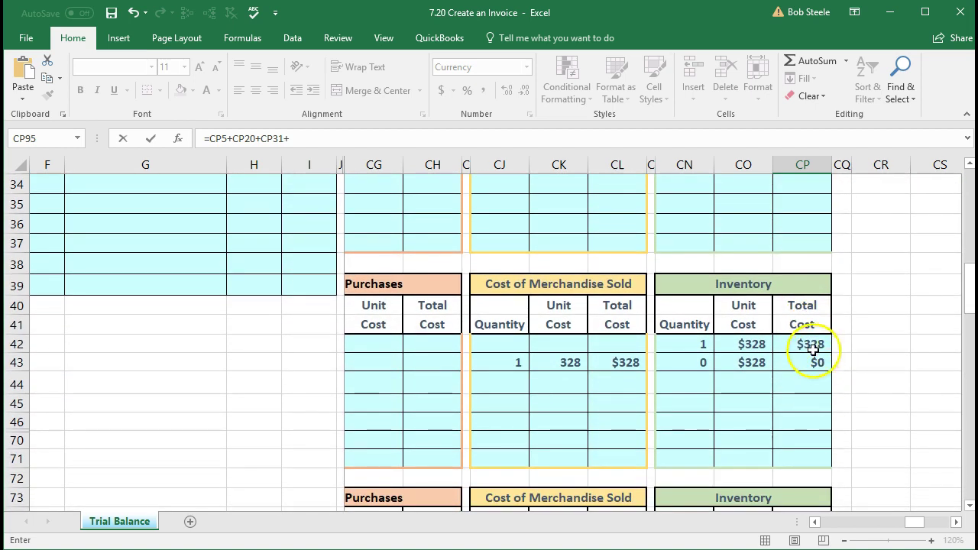
pyautogui.click(811, 364)
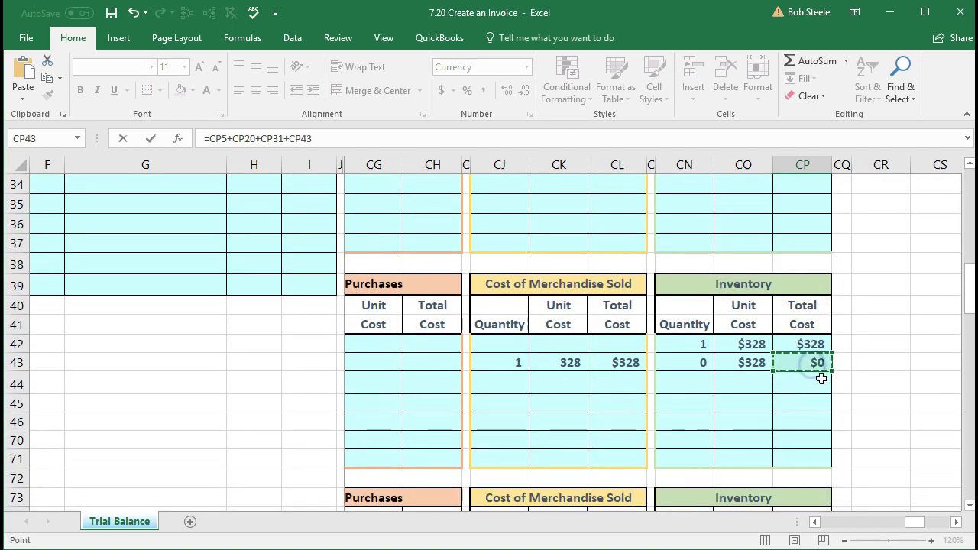
pyautogui.write('+')
pyautogui.scroll(-4, 821, 376)
pyautogui.click(800, 317)
pyautogui.write('+')
pyautogui.scroll(-2, 802, 320)
pyautogui.click(805, 389)
pyautogui.scroll(-3, 805, 389)
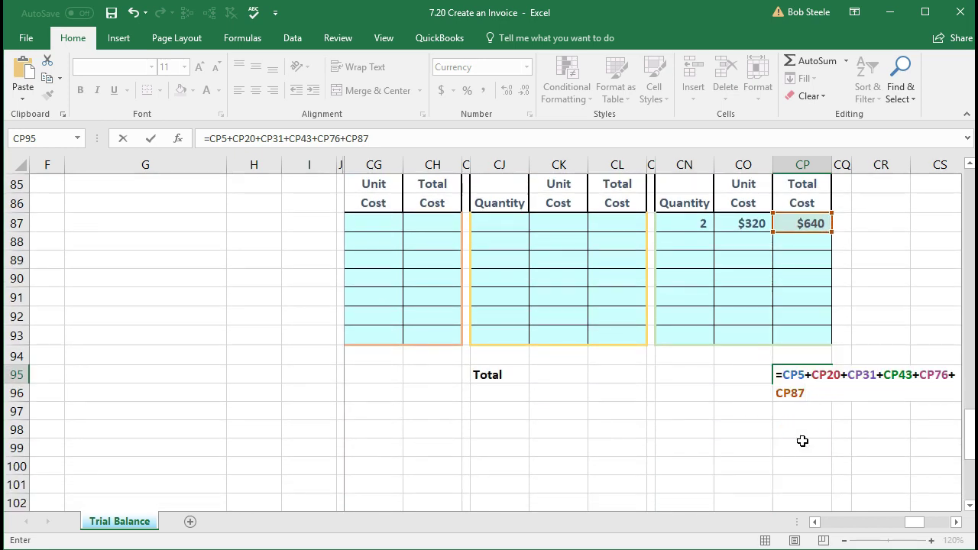
pyautogui.press('Return')
pyautogui.click(799, 375)
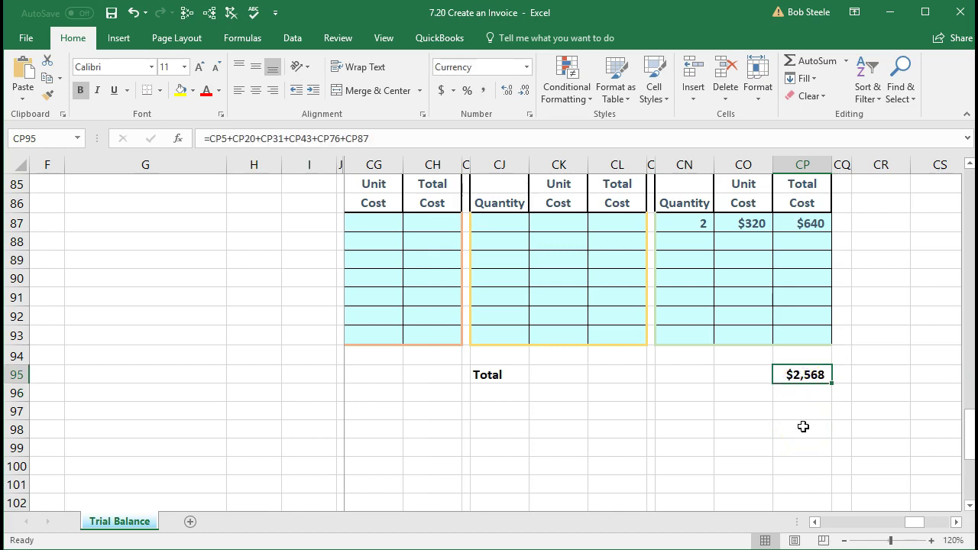
# Step: Trace precedents for the trial balance Inventory Asset (AK7) and Accounts Receivable (AK6) amounts
pyautogui.press('Left')
pyautogui.press('Left')
pyautogui.press('Left')
pyautogui.press('Left')
pyautogui.press('Left')
pyautogui.press('Left')
pyautogui.press('Left')
pyautogui.press('Left')
pyautogui.press('Left')
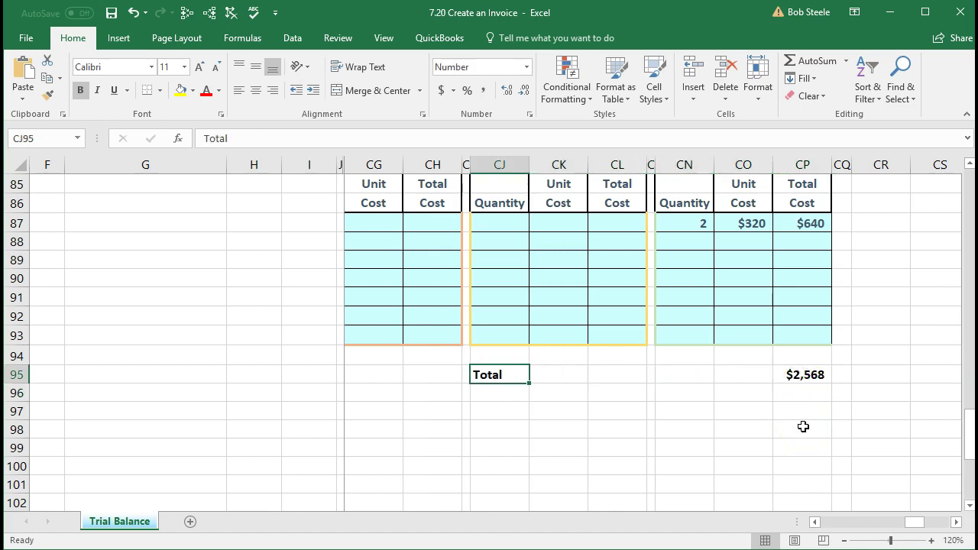
pyautogui.press('Left')
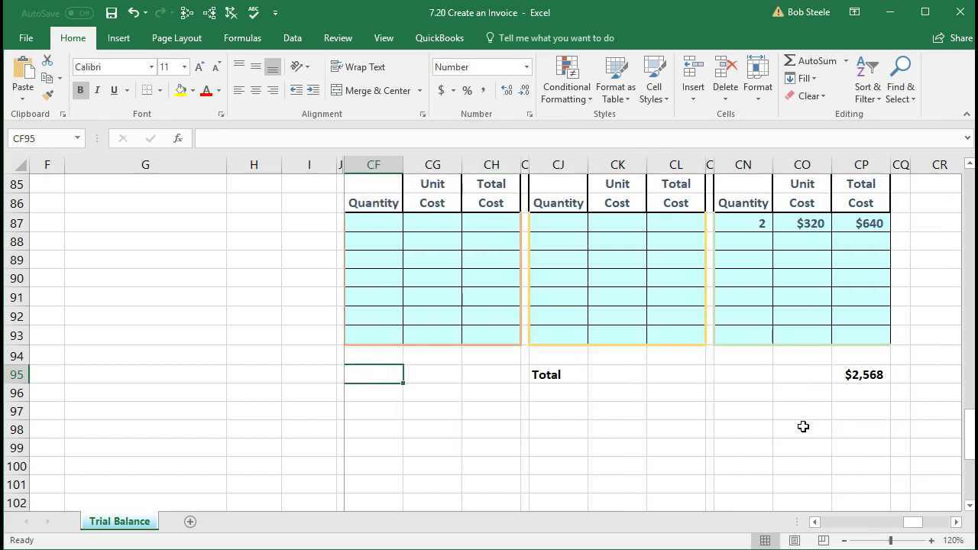
pyautogui.press('Left')
pyautogui.press('Left')
pyautogui.press('Left')
pyautogui.press('Left')
pyautogui.press('Left')
pyautogui.press('Left')
pyautogui.press('Left')
pyautogui.press('Left')
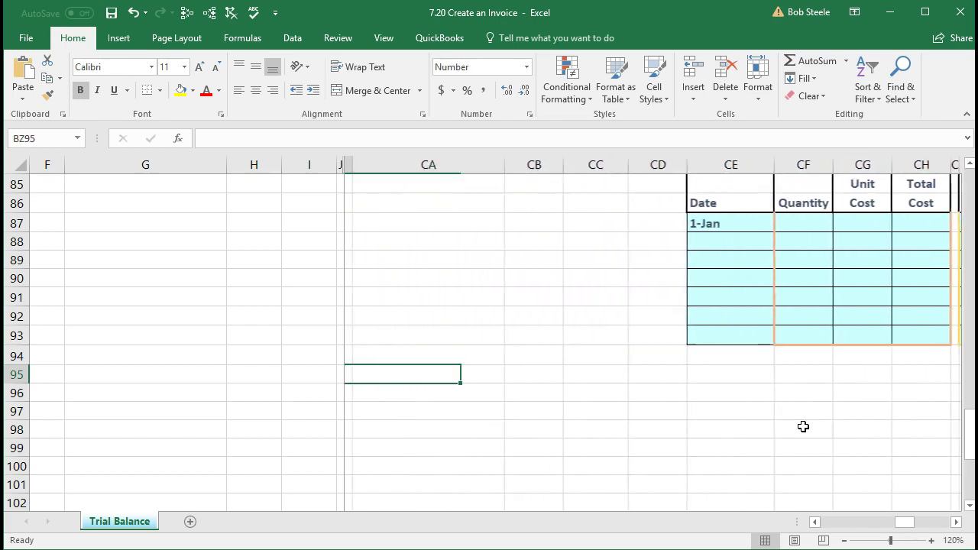
pyautogui.press('Left')
pyautogui.press('Left')
pyautogui.press('Left')
pyautogui.press('Left')
pyautogui.press('Left')
pyautogui.press('Left')
pyautogui.press('Left')
pyautogui.press('Left')
pyautogui.press('Left')
pyautogui.press('Left')
pyautogui.press('Left')
pyautogui.press('Left')
pyautogui.press('Left')
pyautogui.press('Left')
pyautogui.press('Left')
pyautogui.press('Left')
pyautogui.press('Left')
pyautogui.press('Left')
pyautogui.press('Left')
pyautogui.press('Left')
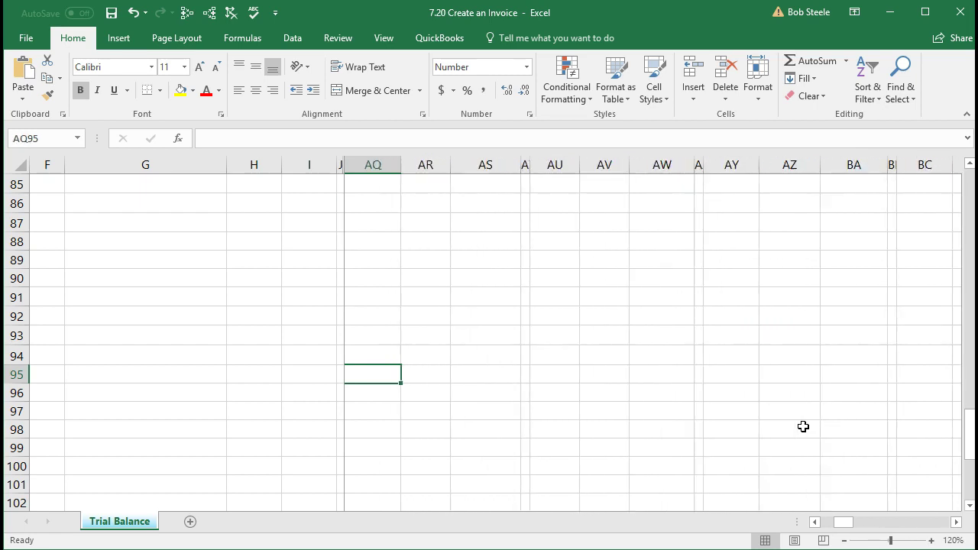
pyautogui.press('Left')
pyautogui.hotkey('ctrl', 'Left')
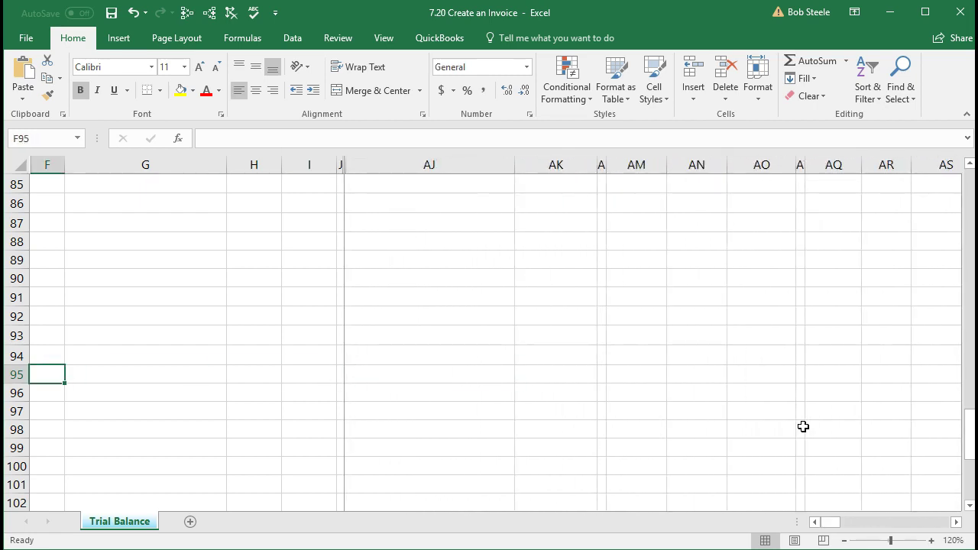
pyautogui.scroll(20, 802, 427)
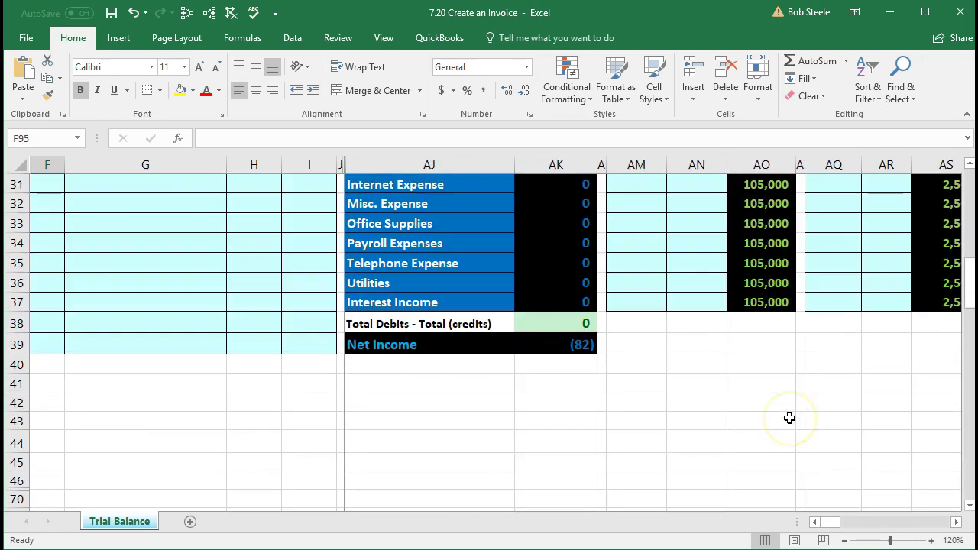
pyautogui.scroll(6, 788, 417)
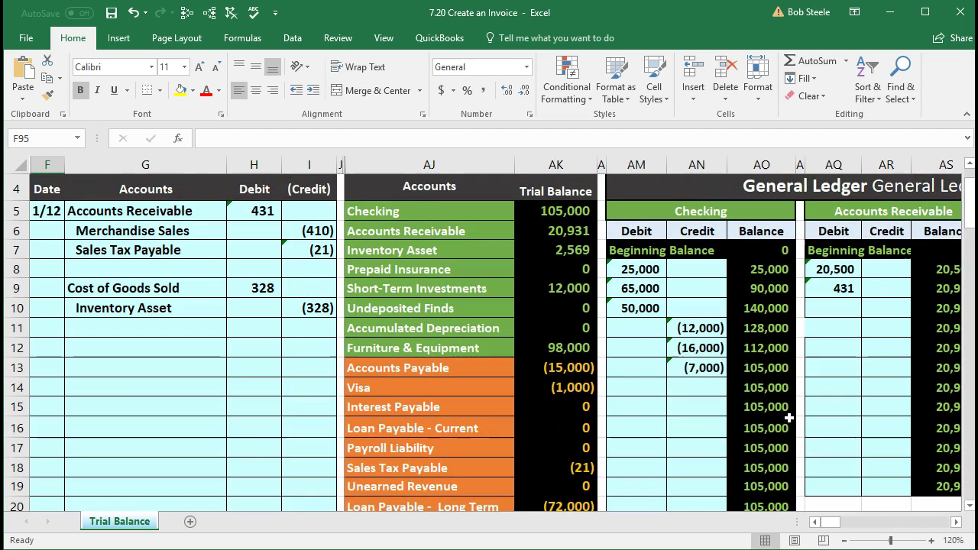
pyautogui.click(572, 250)
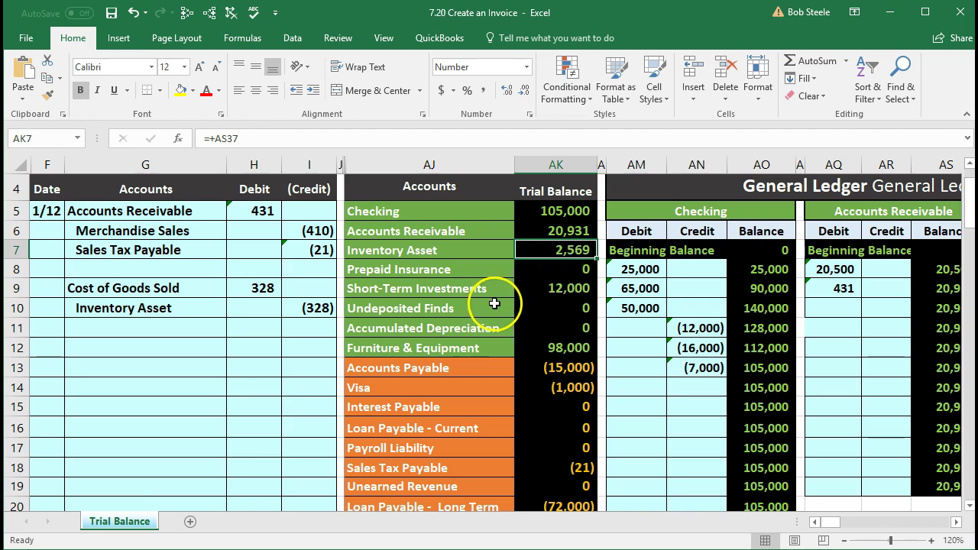
pyautogui.click(208, 13)
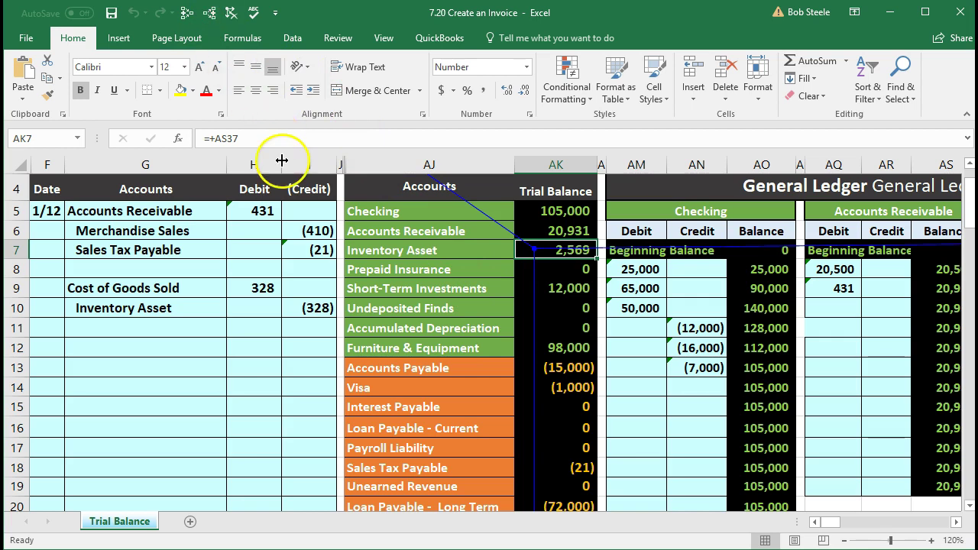
pyautogui.click(568, 233)
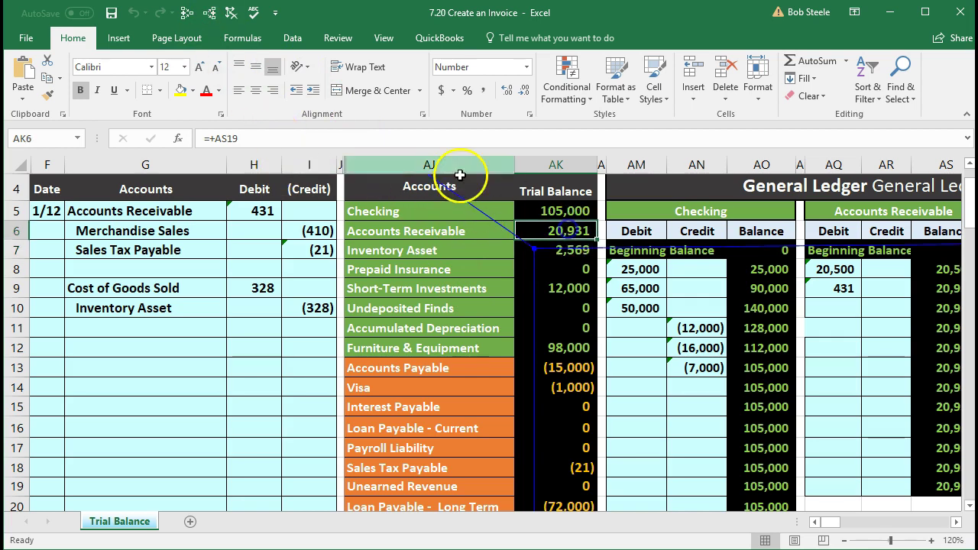
pyautogui.click(209, 12)
# Step: Trace precedents for the Merchandise Sales (AK23) and Cost of Goods Sold (AK26) amounts
pyautogui.scroll(-2, 460, 396)
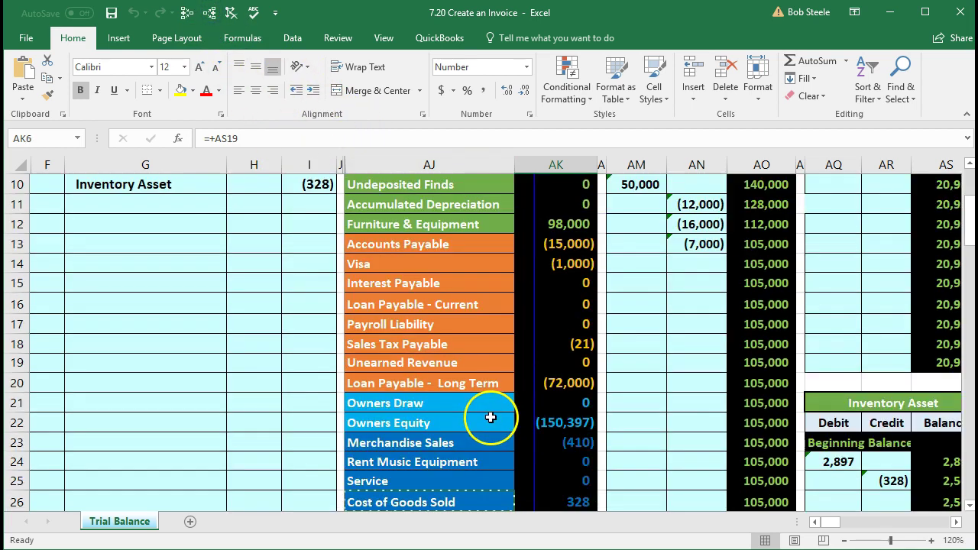
pyautogui.scroll(-1, 579, 454)
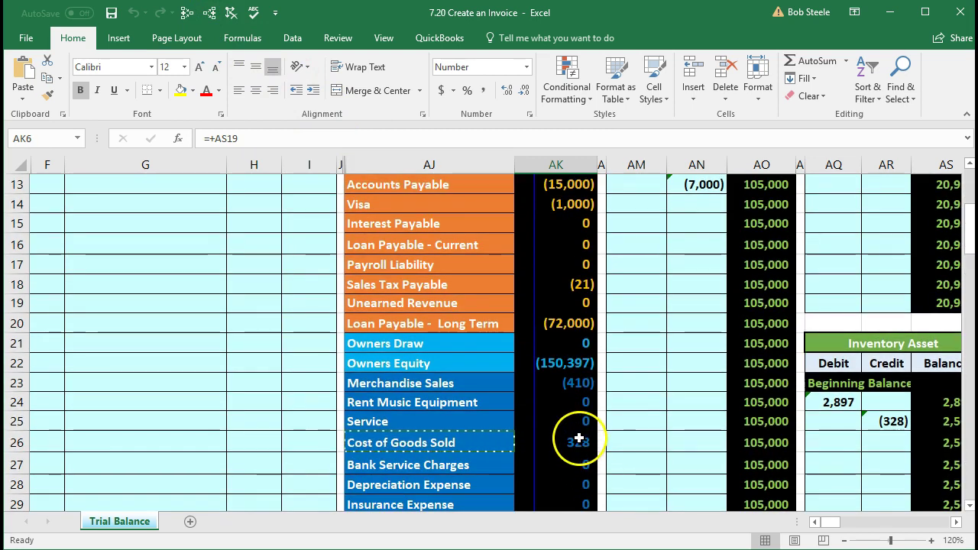
pyautogui.click(573, 384)
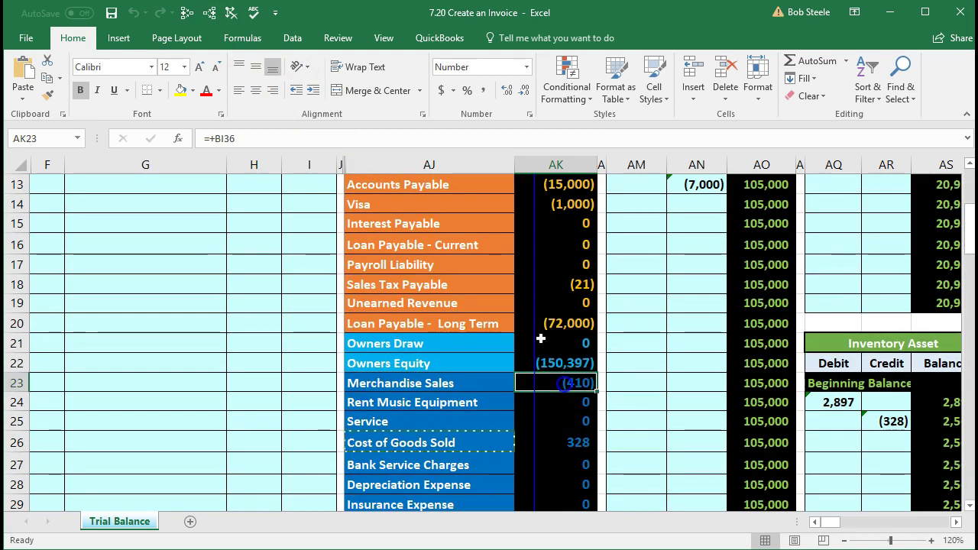
pyautogui.click(211, 11)
pyautogui.click(542, 445)
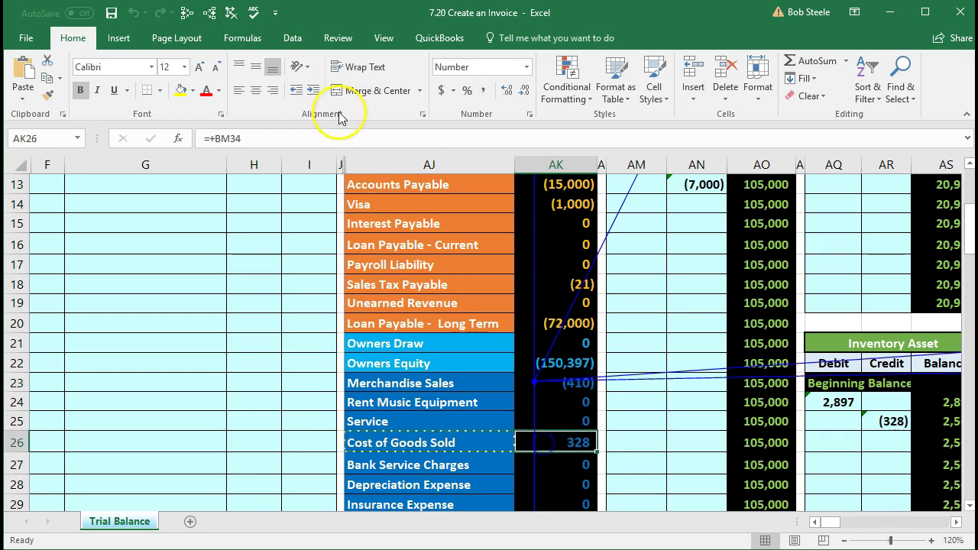
pyautogui.click(216, 14)
pyautogui.press('Up')
pyautogui.press('Up')
pyautogui.press('Up')
pyautogui.press('Up')
pyautogui.press('Up')
pyautogui.press('Up')
pyautogui.press('Up')
pyautogui.press('Up')
pyautogui.press('Up')
pyautogui.press('Up')
pyautogui.press('Up')
pyautogui.press('Up')
pyautogui.press('Up')
pyautogui.press('Up')
pyautogui.press('Up')
pyautogui.press('Up')
pyautogui.press('Up')
pyautogui.press('Up')
pyautogui.press('Up')
pyautogui.press('Up')
pyautogui.press('Right')
pyautogui.press('Right')
pyautogui.press('Right')
pyautogui.press('Right')
pyautogui.press('Right')
pyautogui.press('Right')
pyautogui.press('Right')
pyautogui.press('Right')
pyautogui.press('Right')
pyautogui.press('Right')
pyautogui.press('Right')
pyautogui.press('Right')
pyautogui.press('Right')
pyautogui.press('Right')
pyautogui.press('Right')
pyautogui.press('Right')
pyautogui.press('Right')
pyautogui.press('Right')
pyautogui.press('Right')
pyautogui.press('Right')
pyautogui.press('Right')
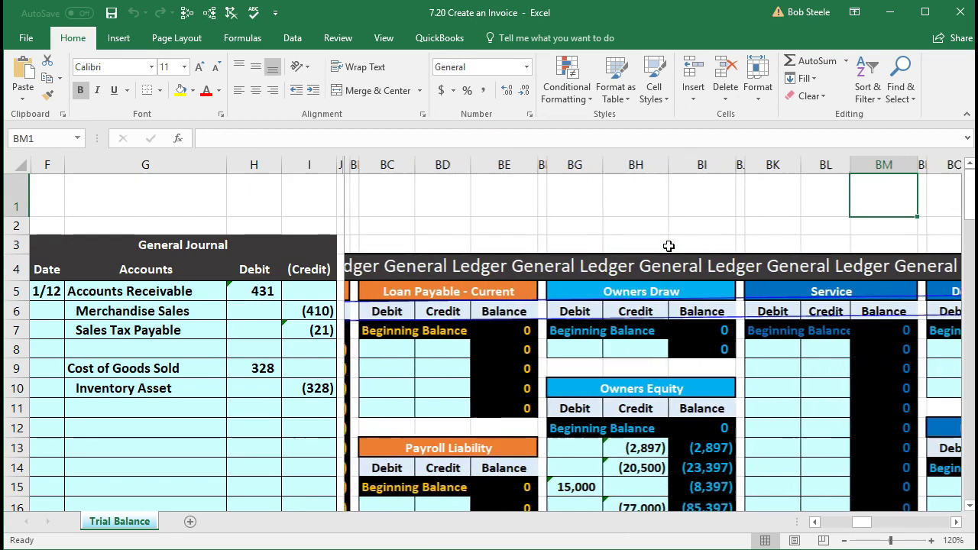
# Step: Check the balance sheet's Total Current Assets and Total Assets SUM formulas, totalling 238,500
pyautogui.press('Right')
pyautogui.press('Right')
pyautogui.press('Right')
pyautogui.press('Right')
pyautogui.press('Right')
pyautogui.press('Right')
pyautogui.press('Right')
pyautogui.press('Right')
pyautogui.press('Right')
pyautogui.press('Right')
pyautogui.press('Right')
pyautogui.press('Right')
pyautogui.press('Right')
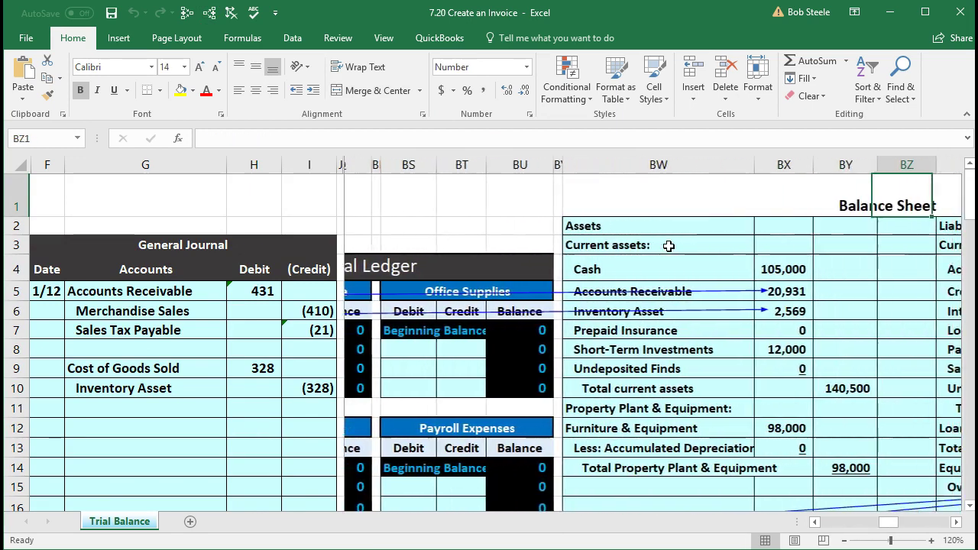
pyautogui.press('Right')
pyautogui.press('Right')
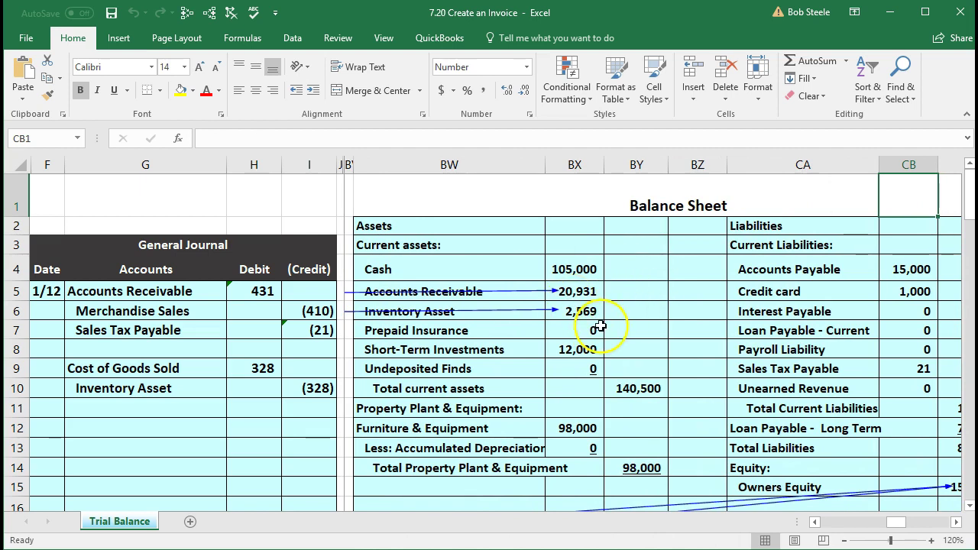
pyautogui.doubleClick(640, 388)
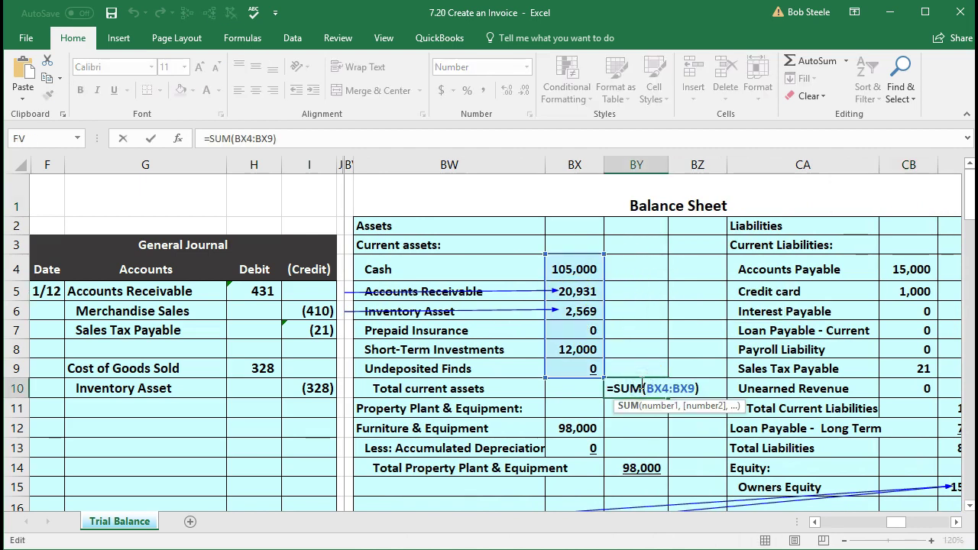
pyautogui.press('Return')
pyautogui.scroll(-2, 725, 420)
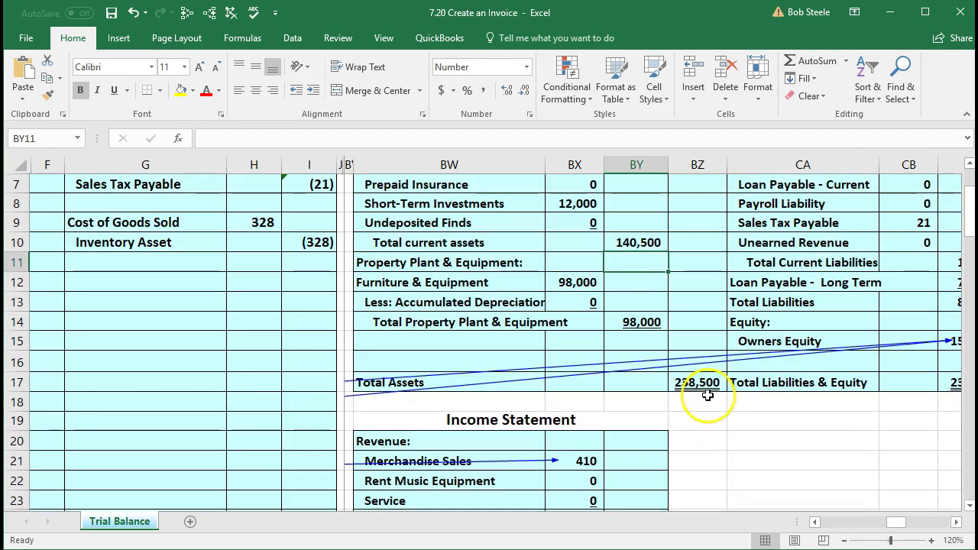
pyautogui.doubleClick(706, 387)
pyautogui.press('Return')
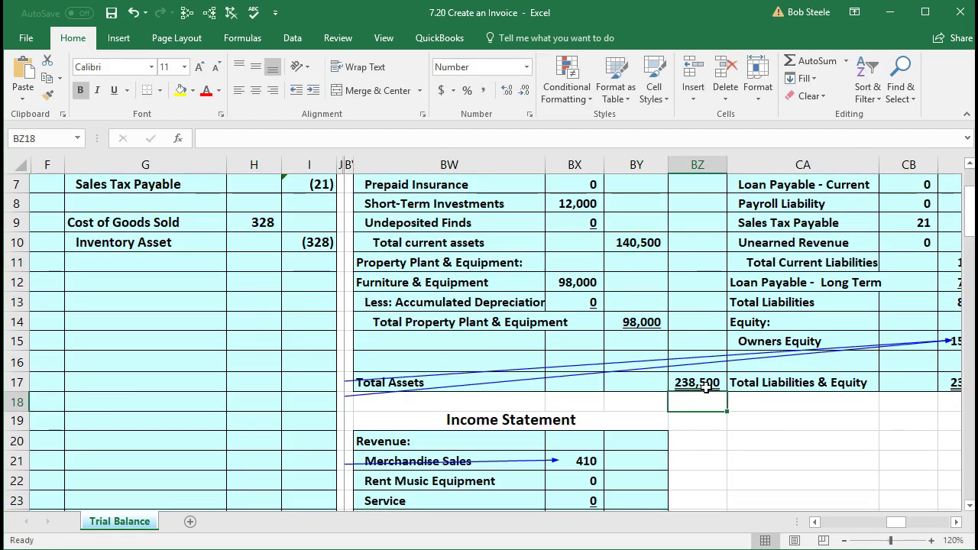
# Step: Check the Owners Equity figure of 150,479 on the liabilities and equity side
pyautogui.press('Right')
pyautogui.press('Right')
pyautogui.press('Right')
pyautogui.press('Right')
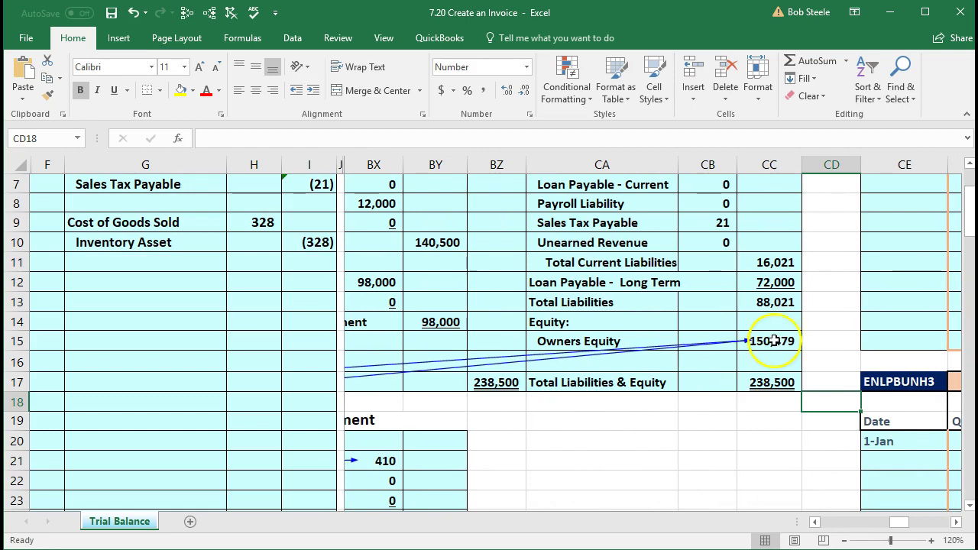
pyautogui.click(771, 341)
pyautogui.scroll(1, 774, 336)
pyautogui.scroll(-2, 775, 338)
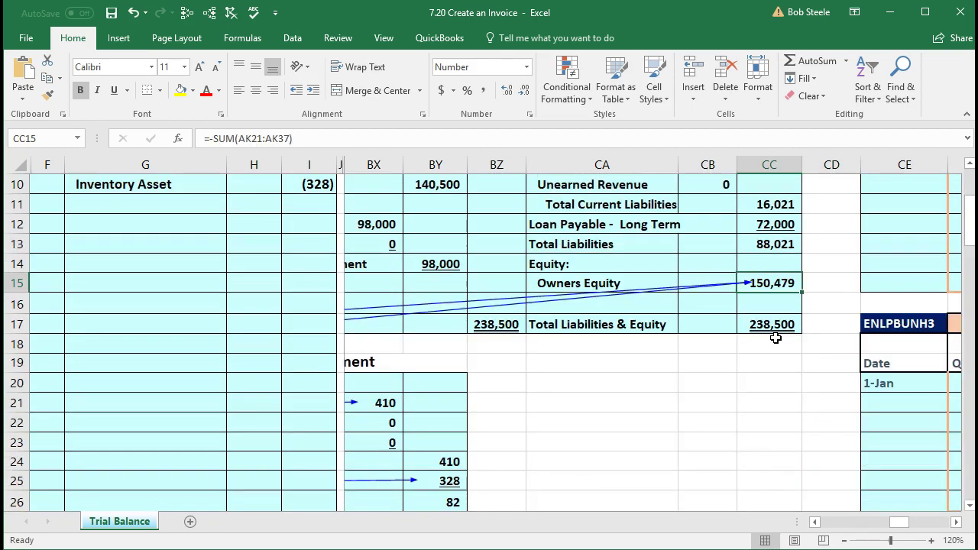
pyautogui.press('Left')
pyautogui.press('Left')
pyautogui.press('Left')
pyautogui.press('Left')
pyautogui.press('Left')
pyautogui.press('Left')
pyautogui.press('Left')
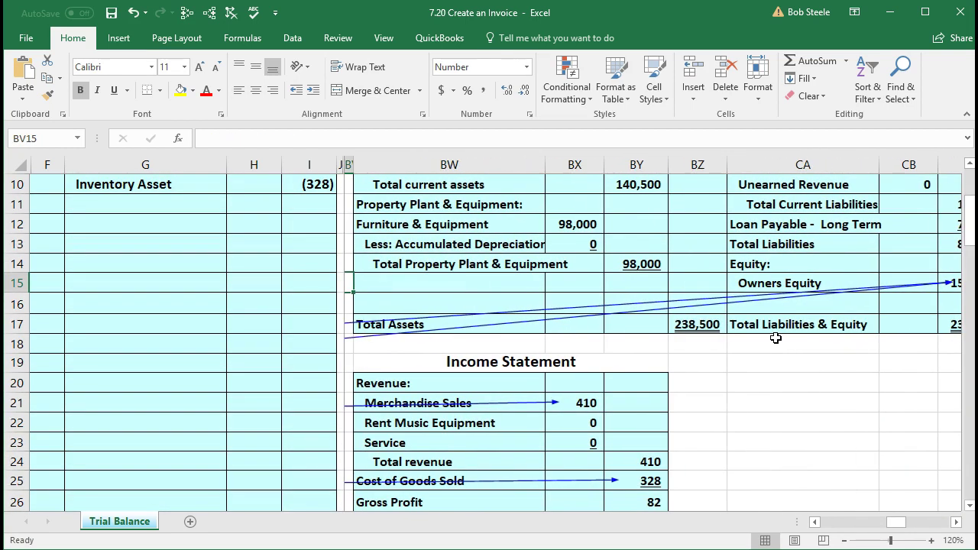
# Step: Check the income statement's sales, revenue, COGS, gross profit and net income formulas down to the 82 net income
pyautogui.scroll(-2, 776, 337)
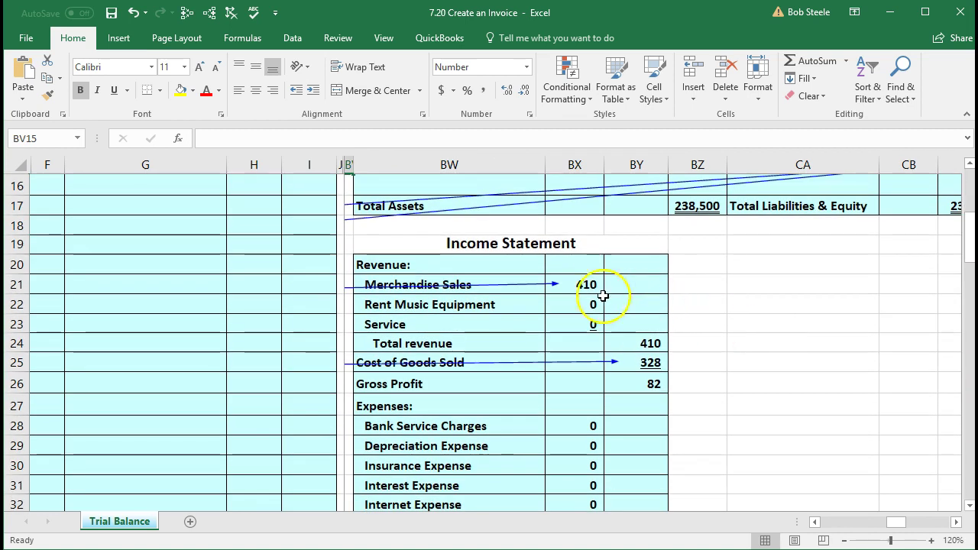
pyautogui.click(590, 284)
pyautogui.click(633, 343)
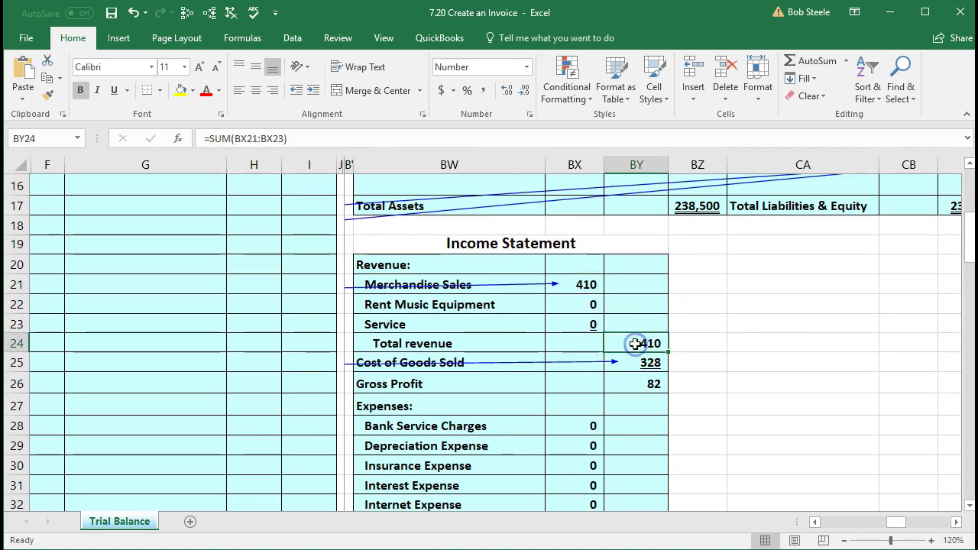
pyautogui.click(649, 362)
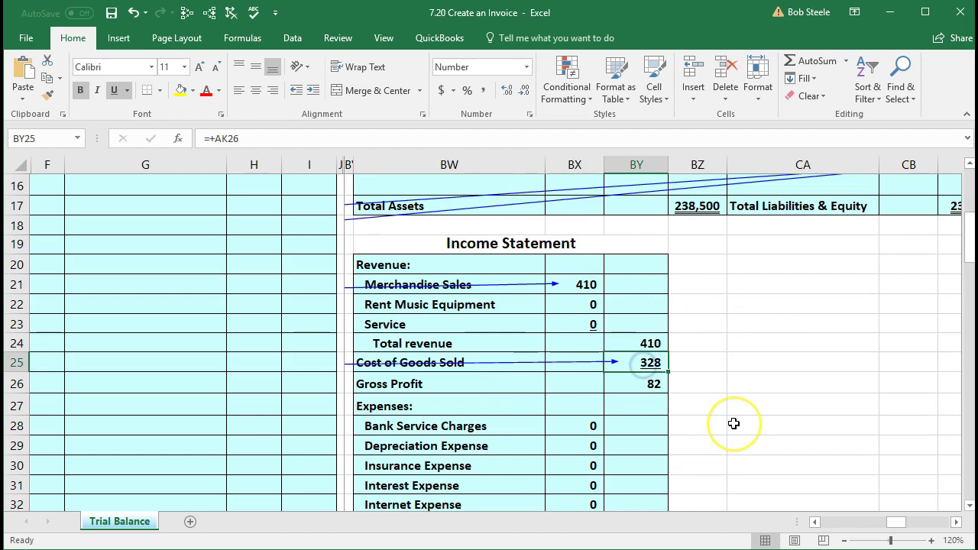
pyautogui.click(633, 384)
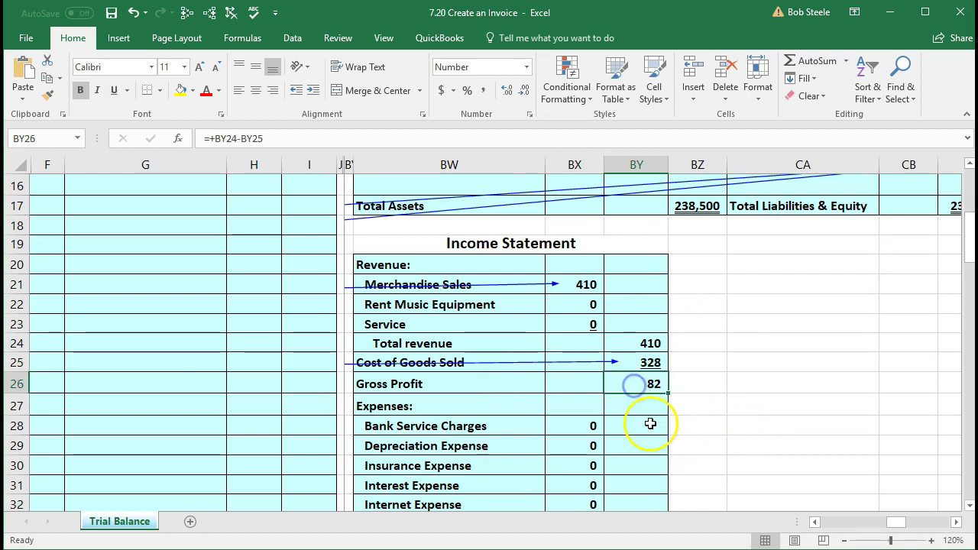
pyautogui.scroll(-1, 650, 425)
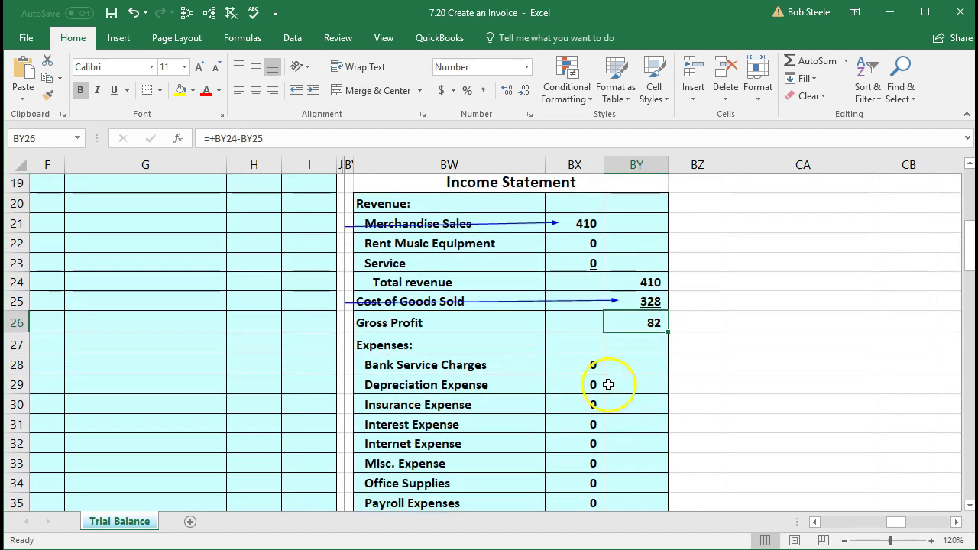
pyautogui.scroll(-2, 613, 446)
pyautogui.scroll(-1, 614, 446)
pyautogui.click(637, 404)
pyautogui.click(646, 462)
# Step: Review the owner's equity statement's net income, beginning equity, investment and ending equity lines
pyautogui.scroll(-2, 748, 414)
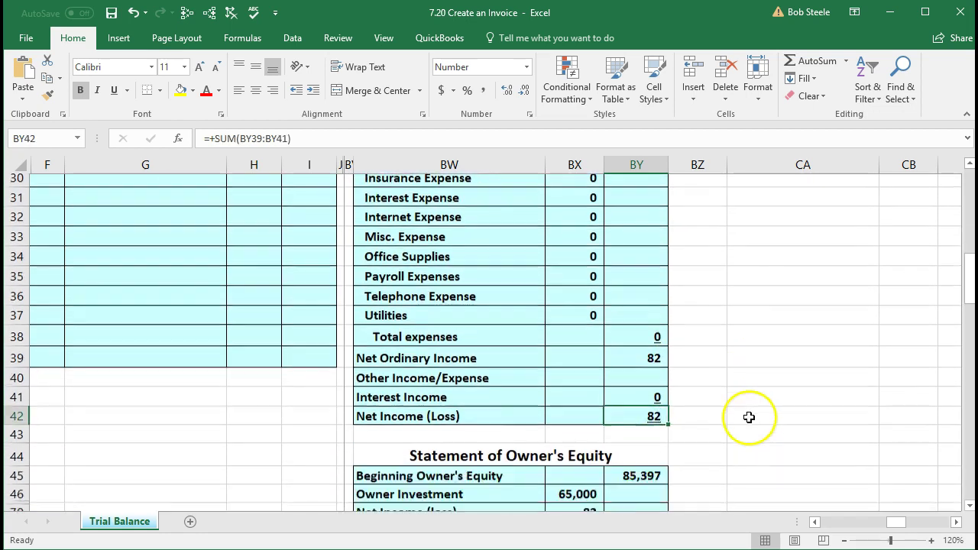
pyautogui.hscroll(-1, 574, 421)
pyautogui.click(574, 420)
pyautogui.scroll(-1, 574, 420)
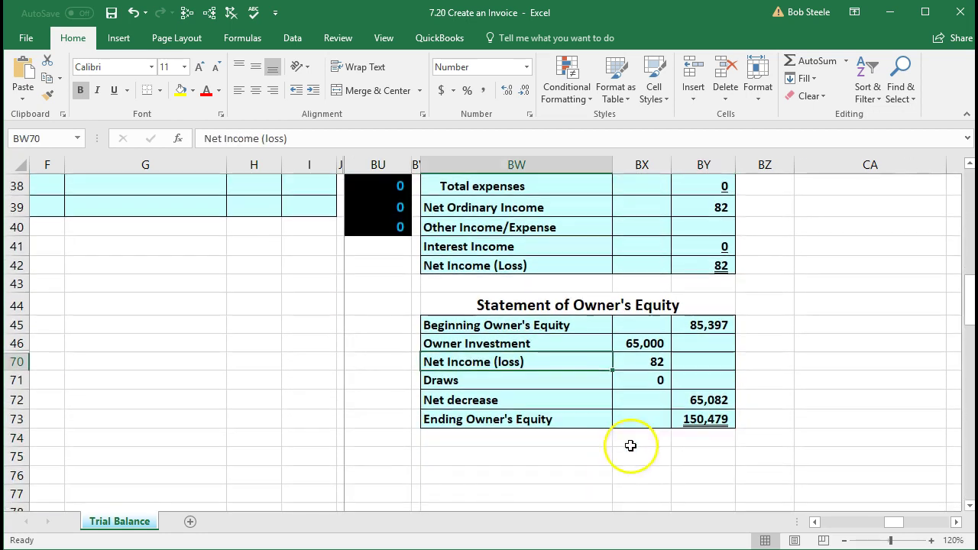
pyautogui.click(697, 426)
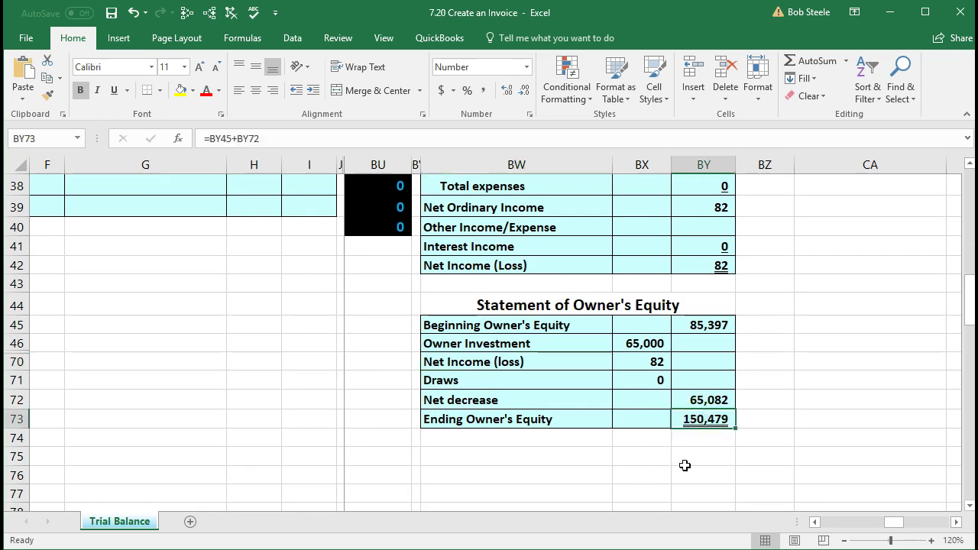
pyautogui.click(703, 325)
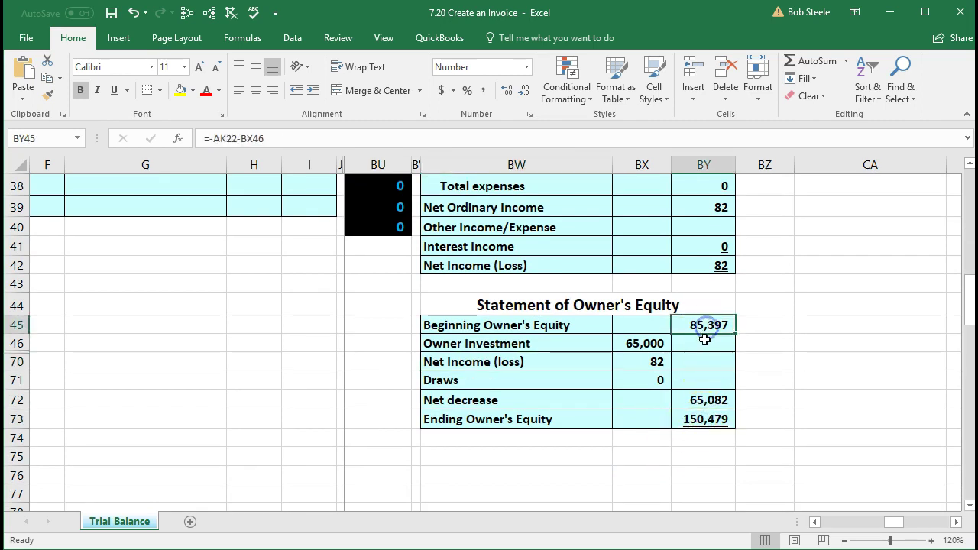
pyautogui.click(615, 342)
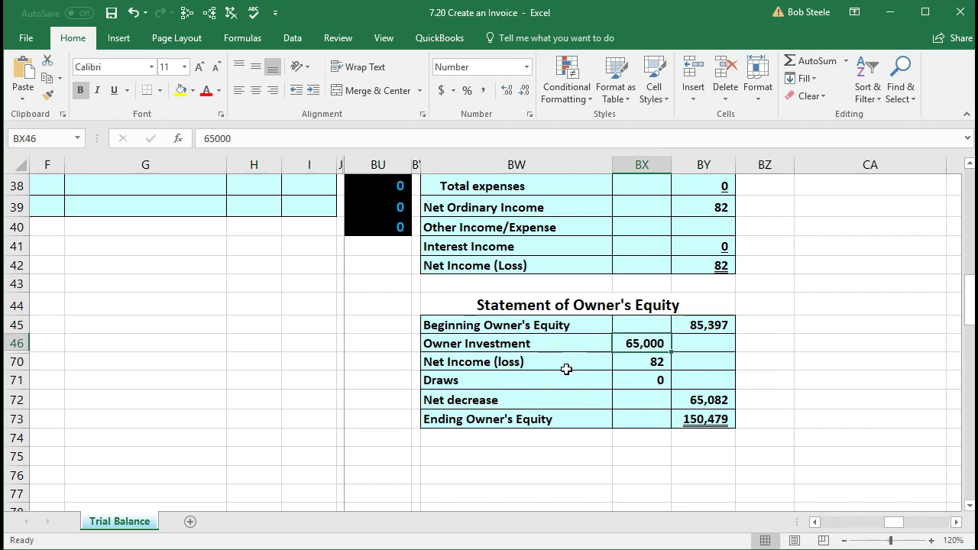
pyautogui.click(615, 362)
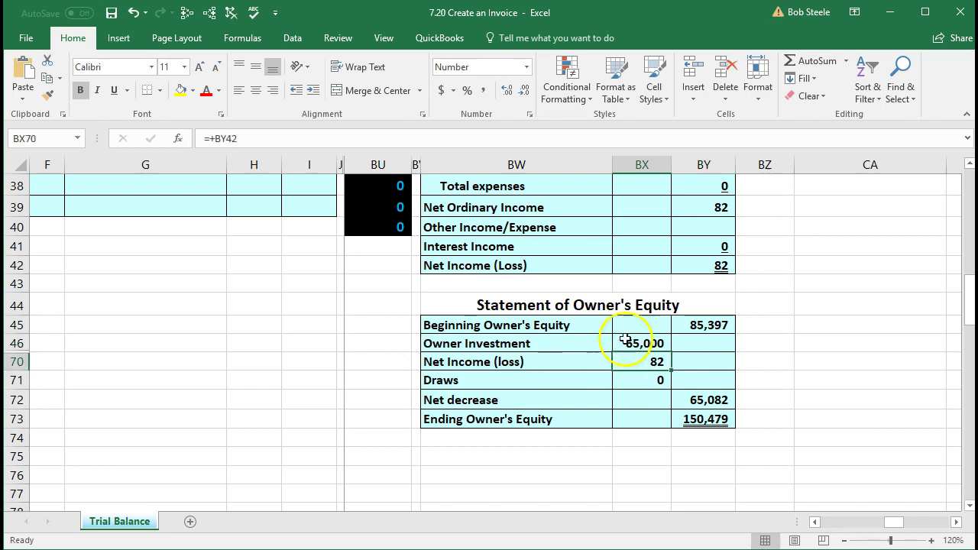
# Step: Inspect the Net decrease and Ending Owner's Equity formulas, matching the balance sheet's 150,479 Owners Equity
pyautogui.click(679, 262)
pyautogui.scroll(-1, 669, 381)
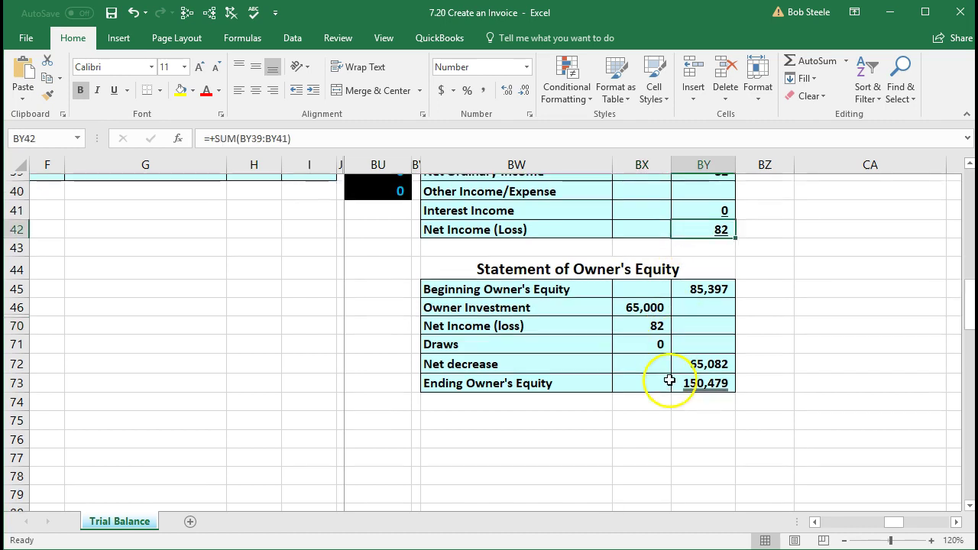
pyautogui.scroll(-1, 669, 380)
pyautogui.click(689, 363)
pyautogui.doubleClick(688, 364)
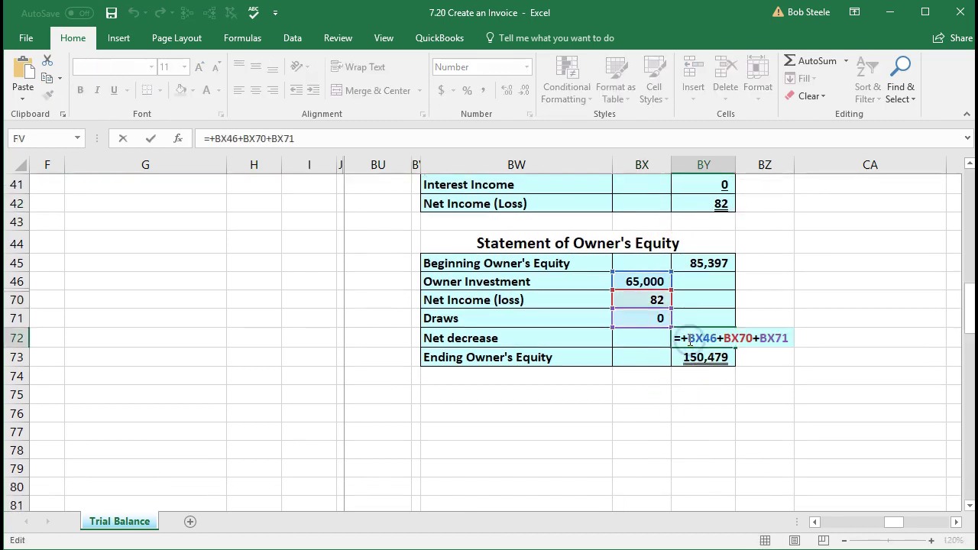
pyautogui.press('Return')
pyautogui.doubleClick(695, 358)
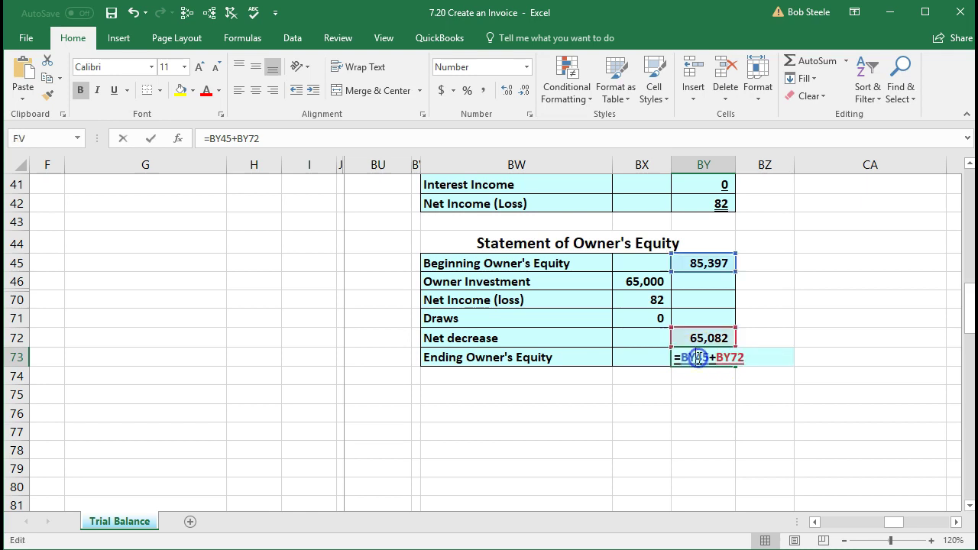
pyautogui.press('Return')
pyautogui.click(697, 357)
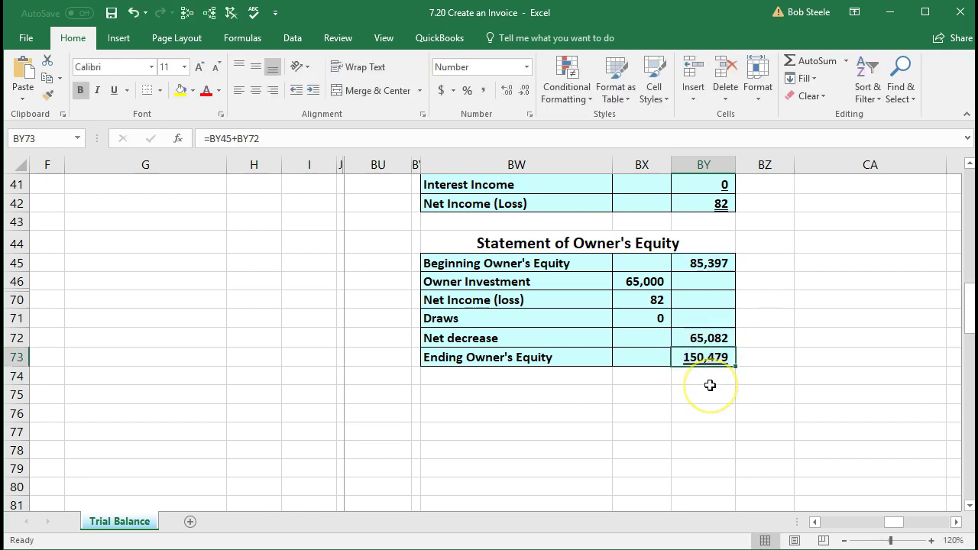
pyautogui.scroll(10, 727, 415)
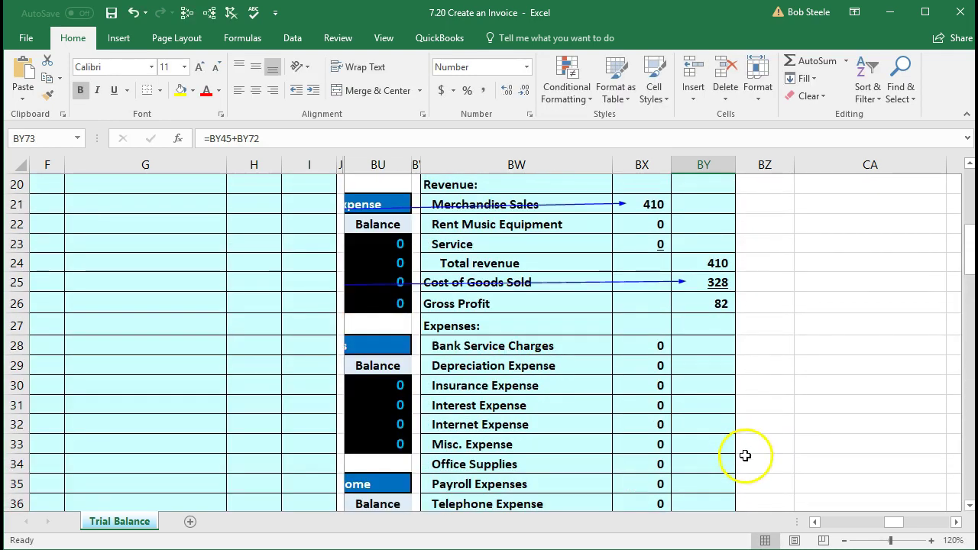
pyautogui.click(955, 522)
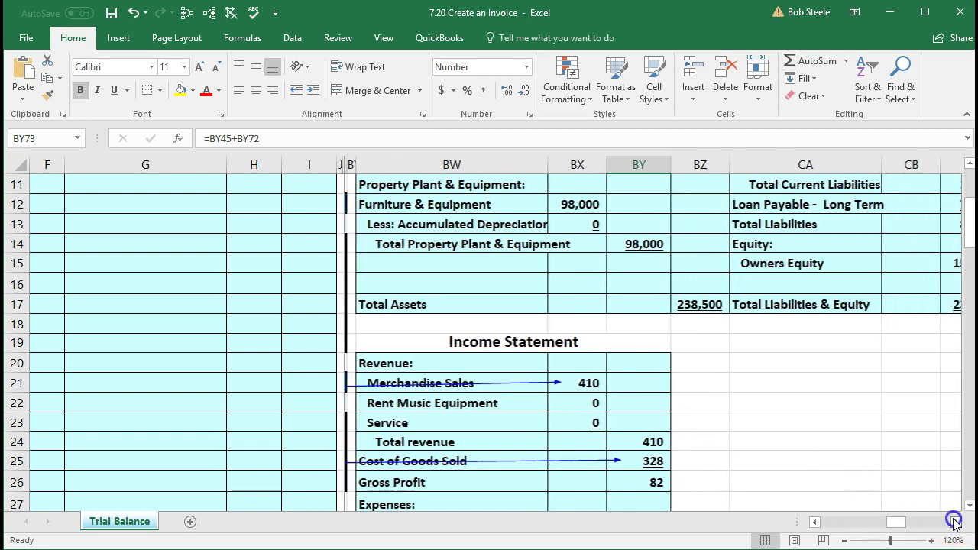
pyautogui.click(954, 521)
pyautogui.click(954, 522)
pyautogui.click(779, 261)
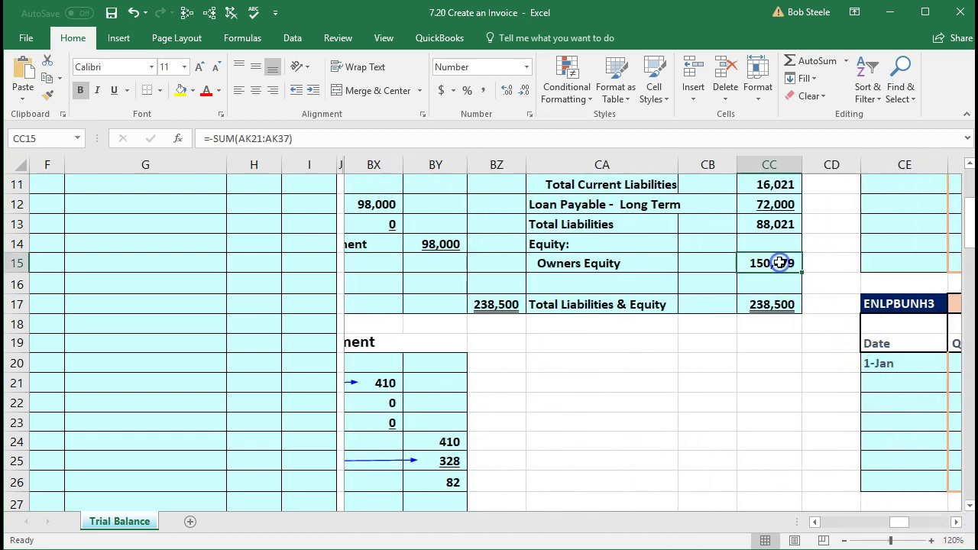
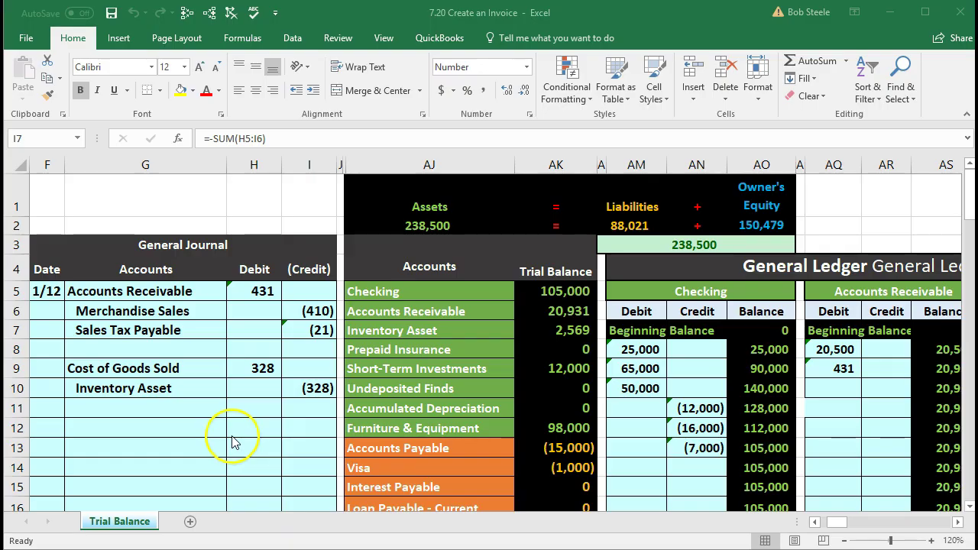
# Step: Date the new journal entry 1/12 in cell F12
pyautogui.click(45, 429)
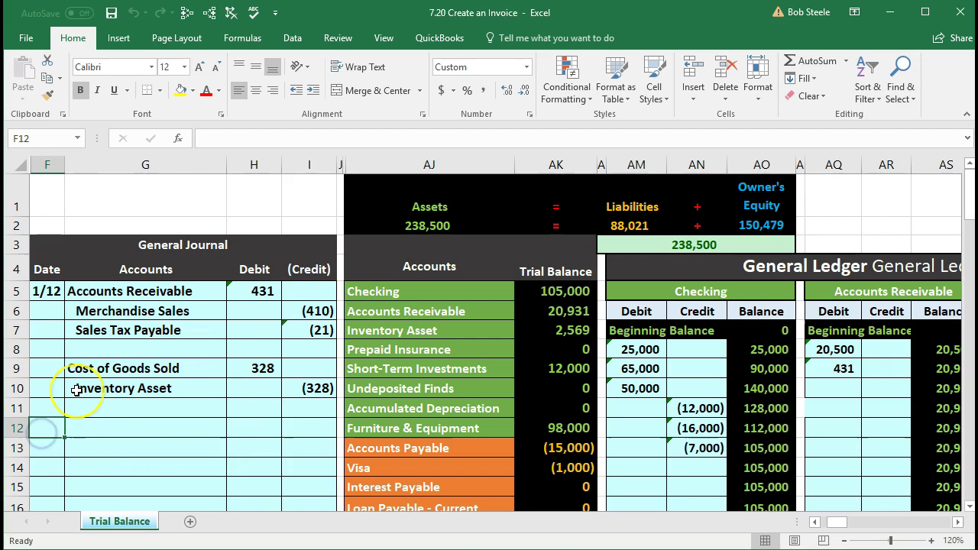
pyautogui.write('1/12')
pyautogui.press('Return')
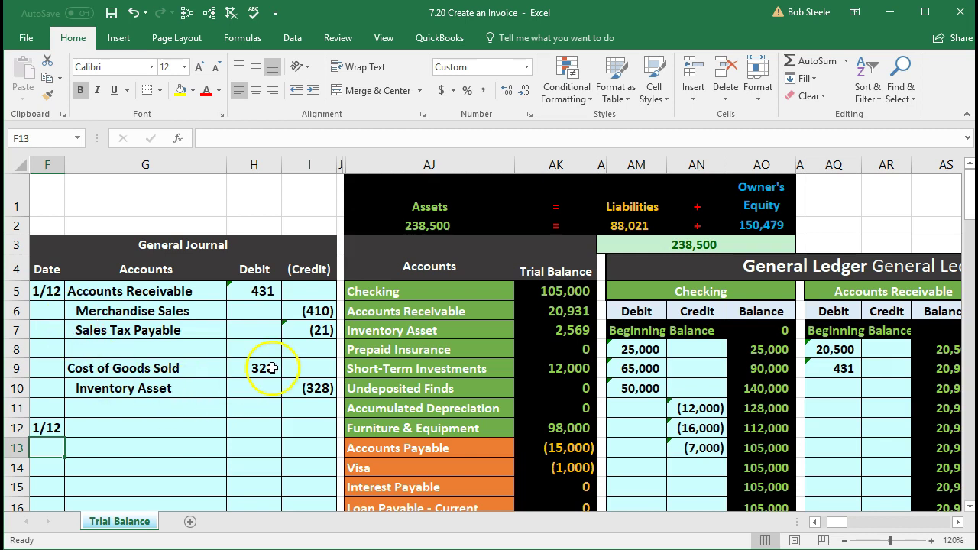
pyautogui.click(423, 295)
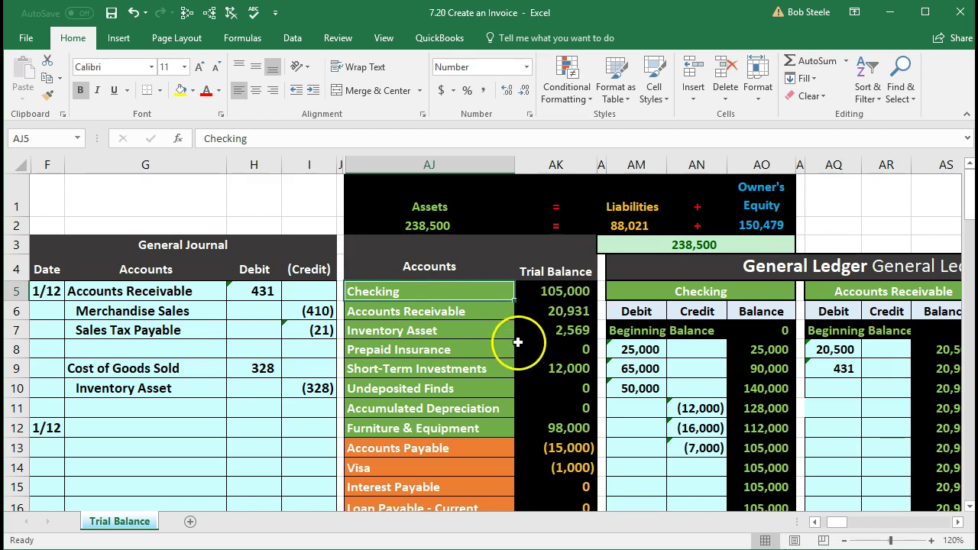
# Step: Paste the Accounts Receivable account name into G12 as a plain value
pyautogui.click(491, 309)
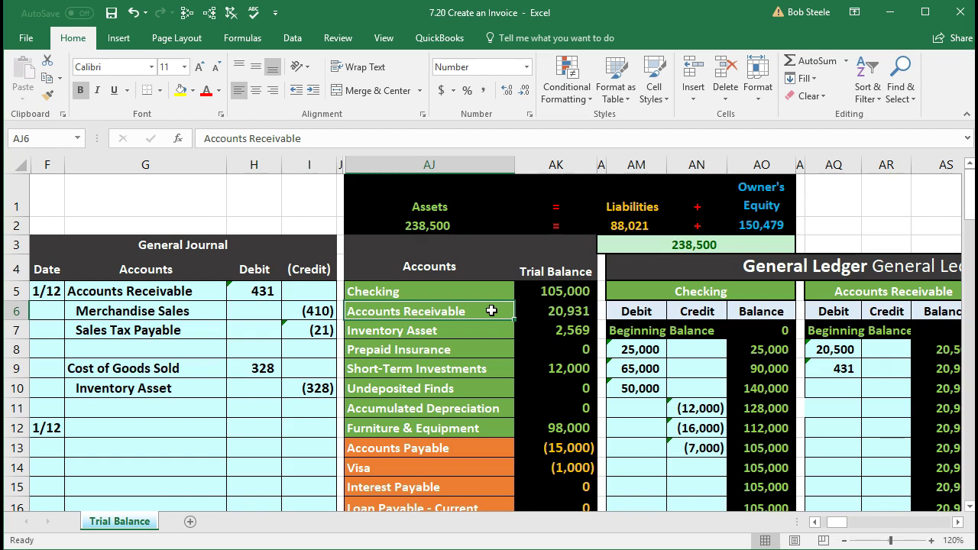
pyautogui.rightClick(491, 310)
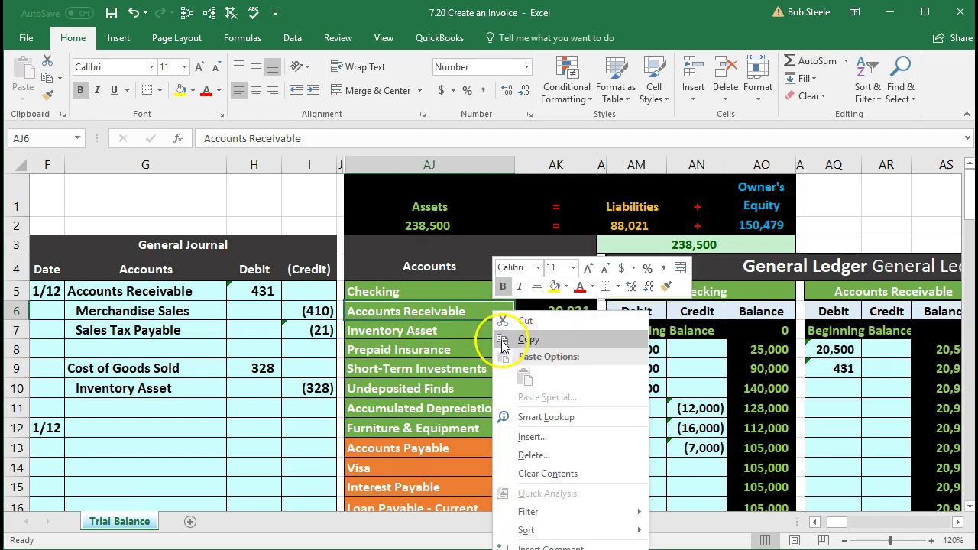
pyautogui.click(503, 338)
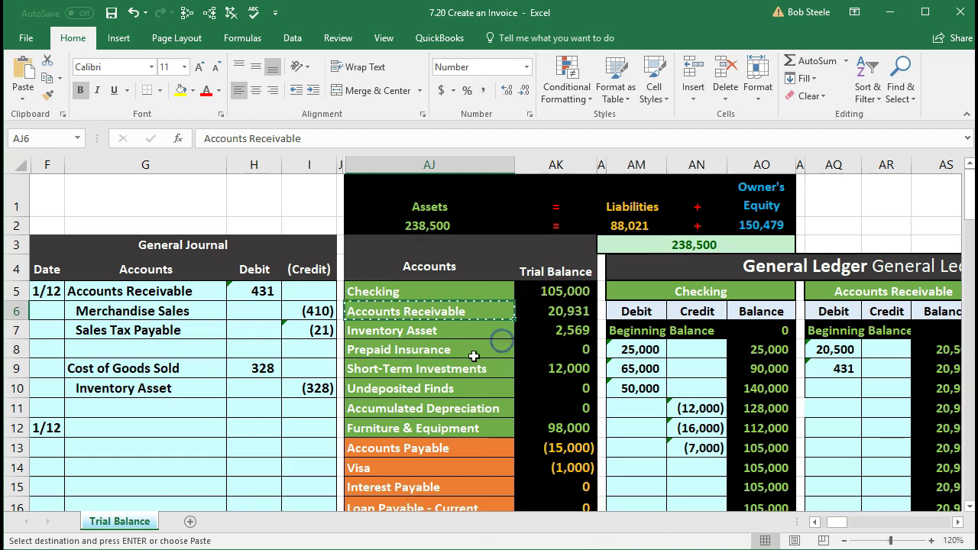
pyautogui.click(100, 430)
pyautogui.rightClick(100, 430)
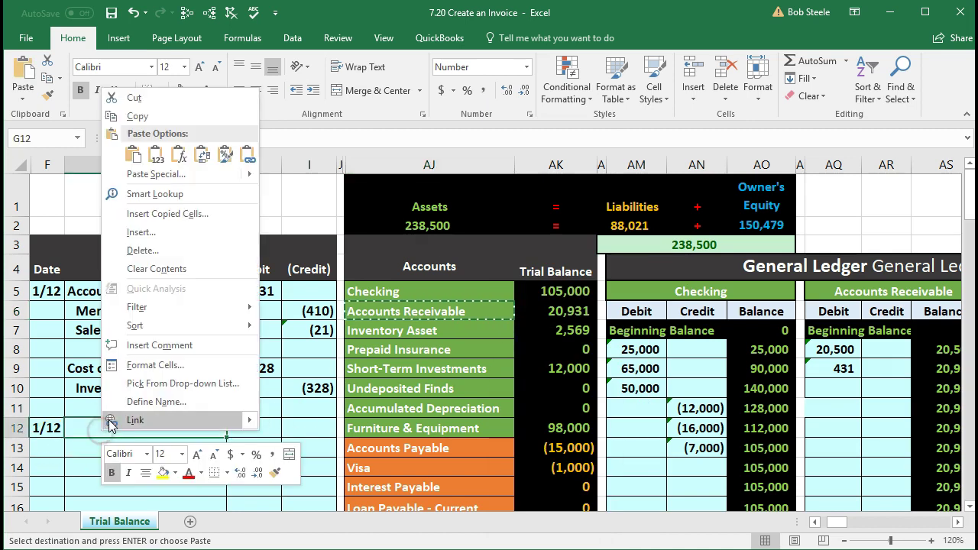
pyautogui.click(156, 157)
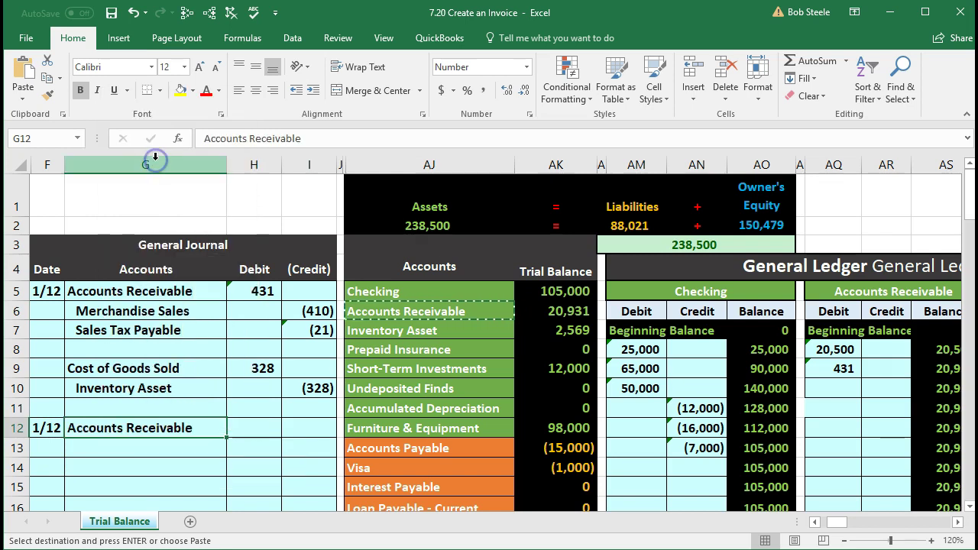
# Step: Enter 399 in H12, then clear it to leave the debit blank
pyautogui.click(262, 427)
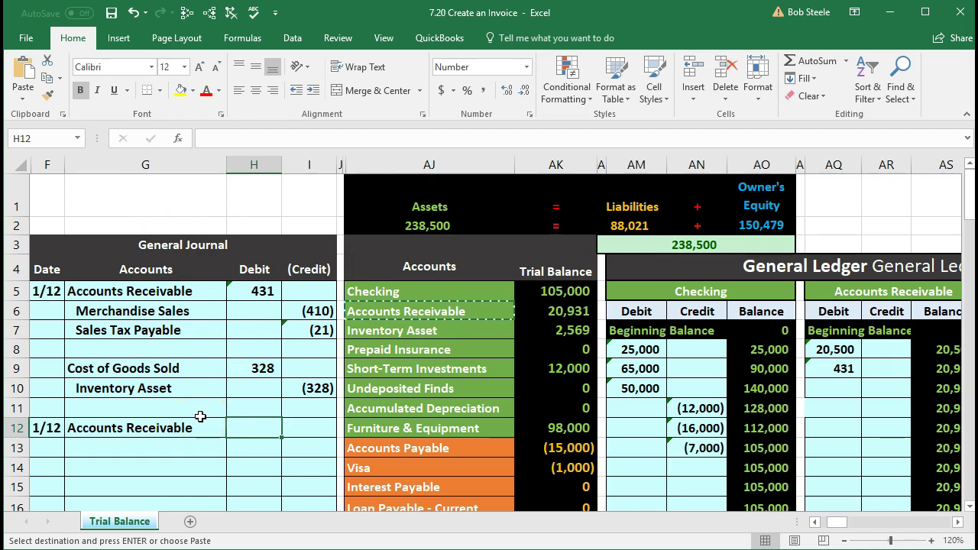
pyautogui.write('399')
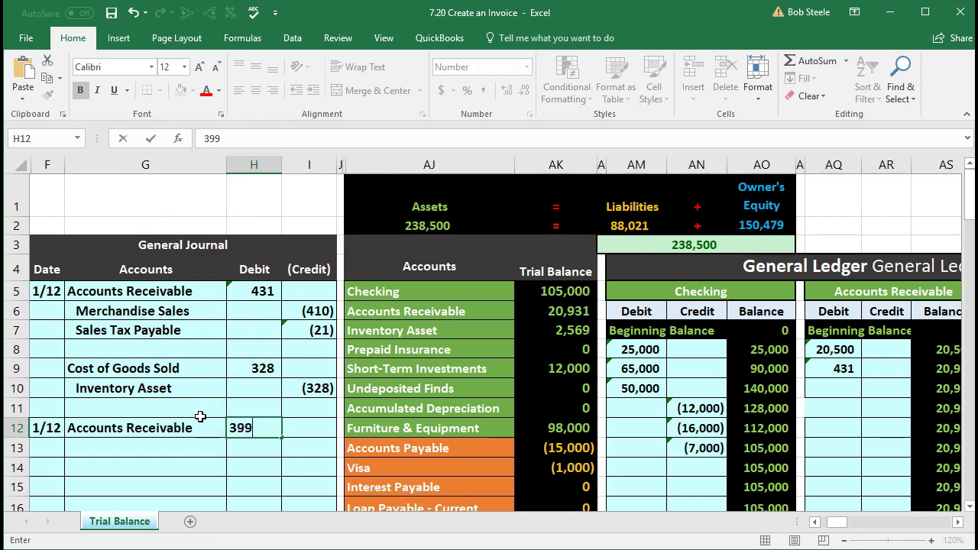
pyautogui.press('Return')
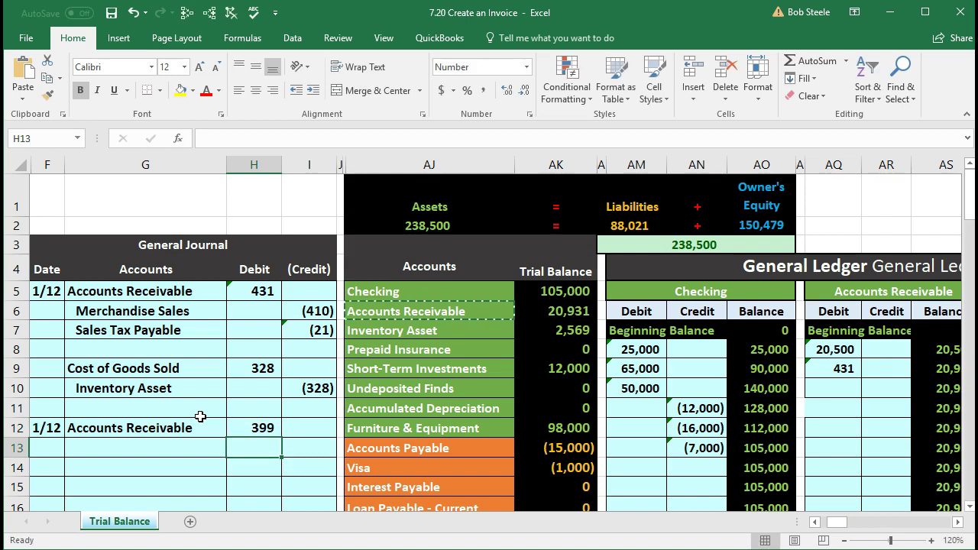
pyautogui.press('Up')
pyautogui.press('Delete')
pyautogui.press('Down')
pyautogui.press('Up')
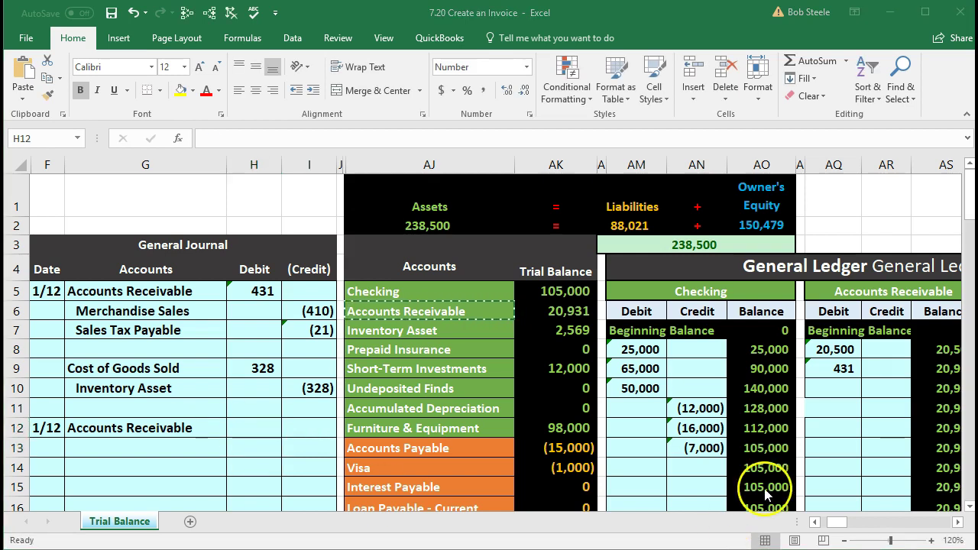
# Step: Work out 380 plus 5% sales tax in Calculator, confirming 380 × 1.05 = 399
pyautogui.moveTo(975, 198); pyautogui.dragTo(734, 206)
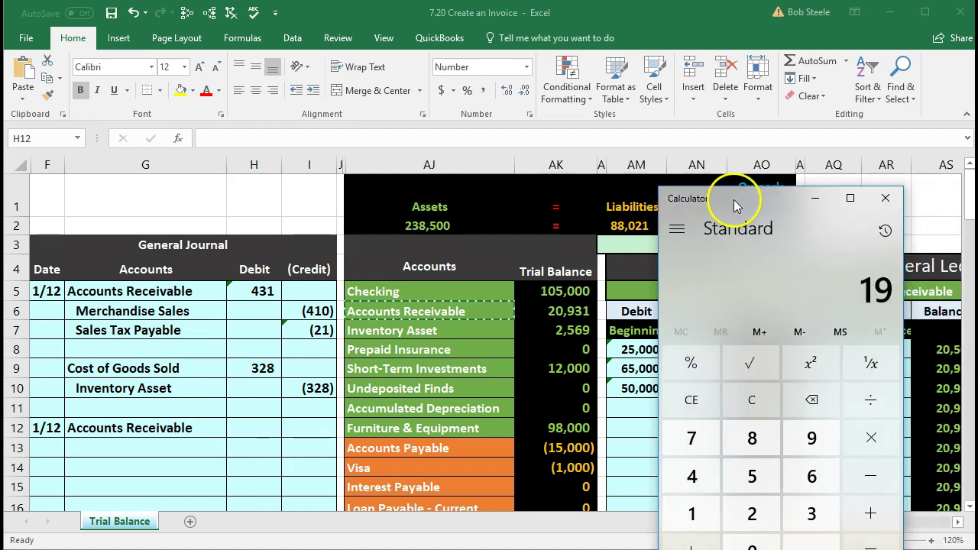
pyautogui.click(758, 402)
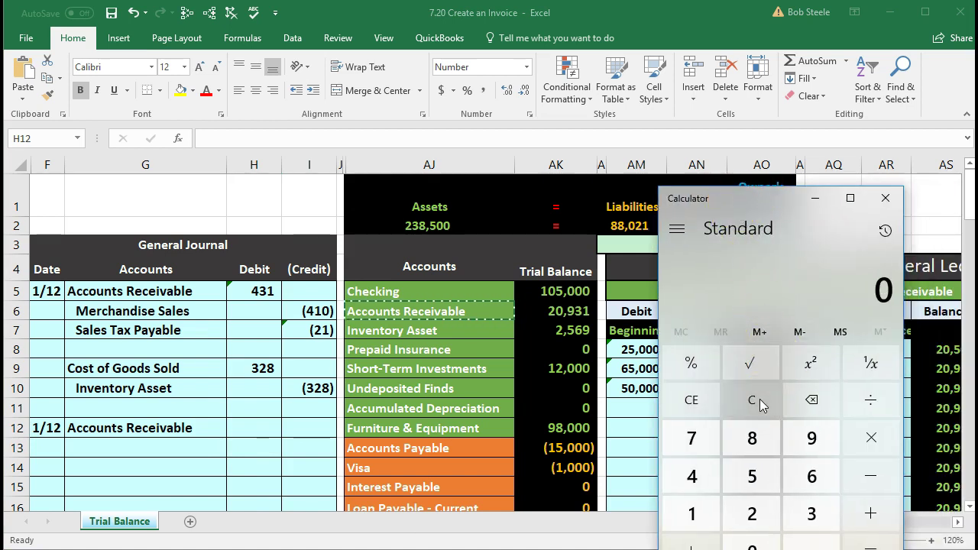
pyautogui.write('380')
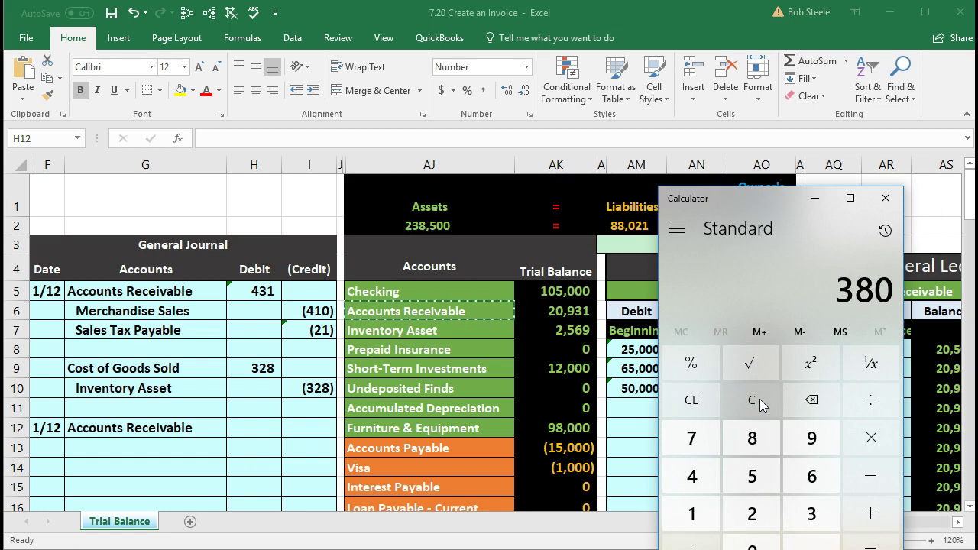
pyautogui.press('*')
pyautogui.write('.05')
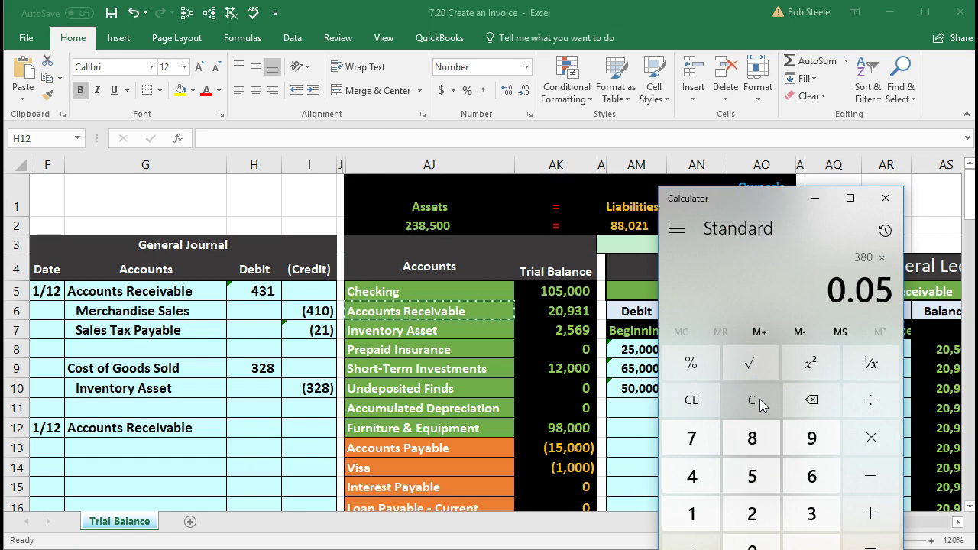
pyautogui.press('Return')
pyautogui.press('+')
pyautogui.write('380')
pyautogui.press('Return')
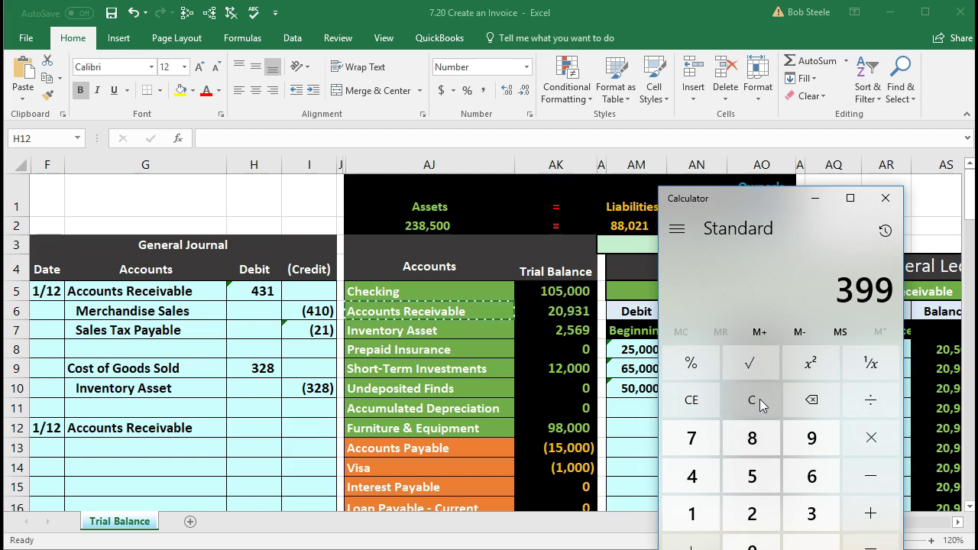
pyautogui.click(759, 399)
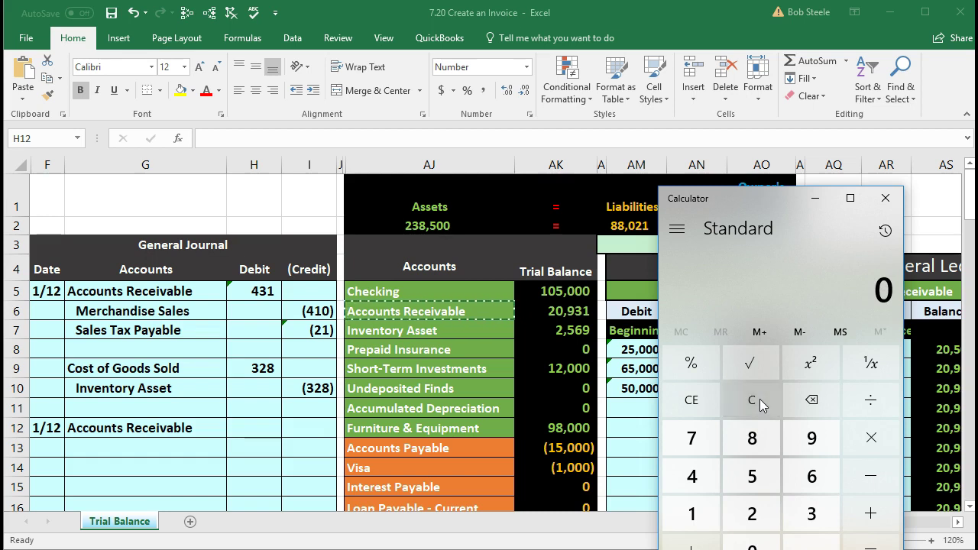
pyautogui.write('380')
pyautogui.press('*')
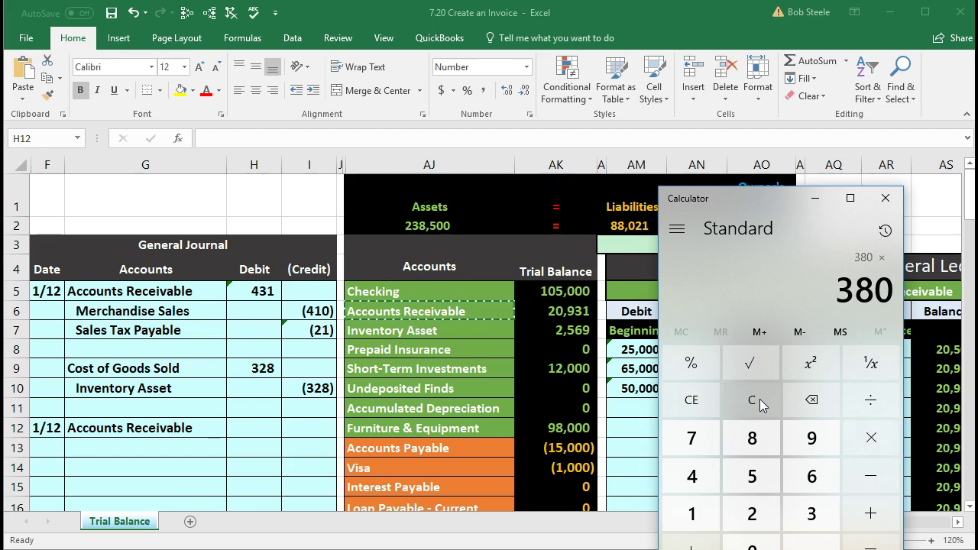
pyautogui.write('1.05')
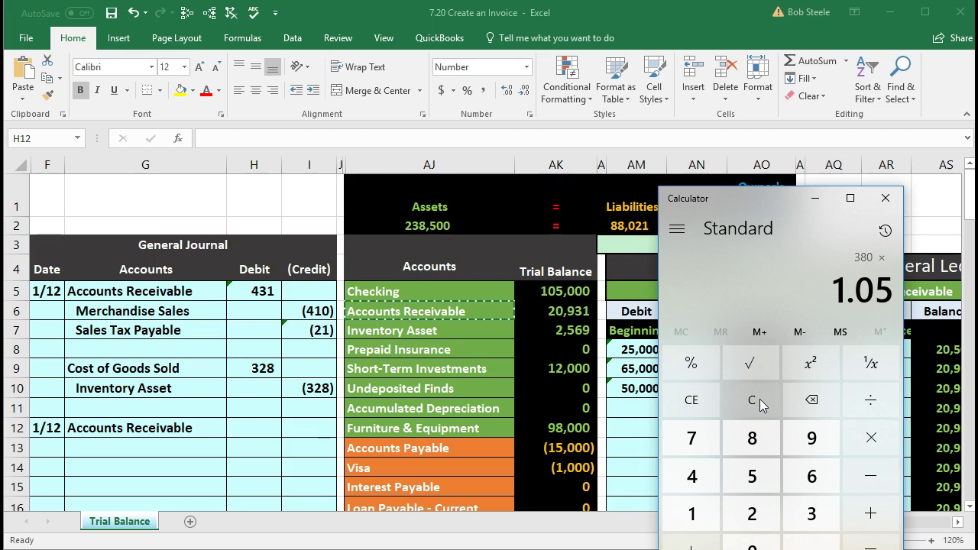
pyautogui.press('Return')
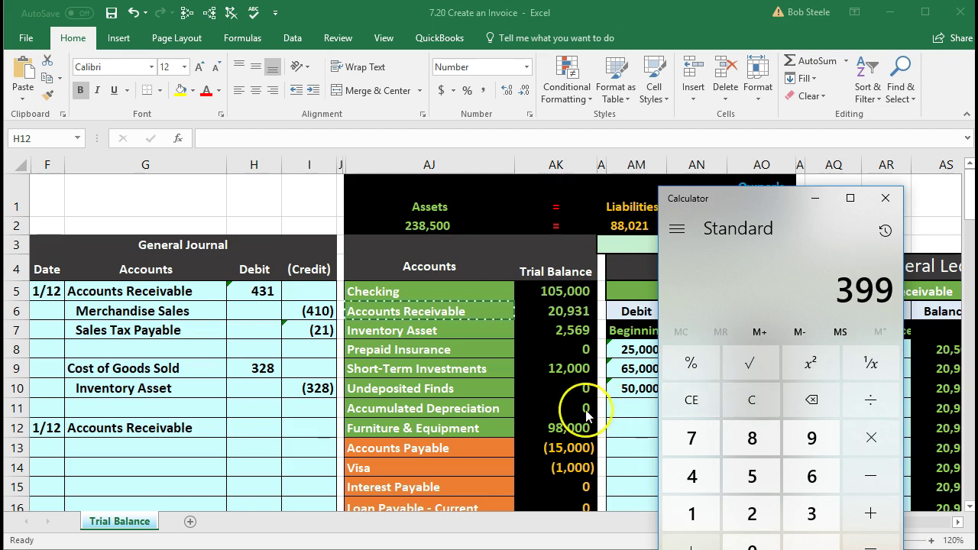
# Step: Enter =380*1.05 in H12 so the receivable debit shows 399
pyautogui.click(229, 436)
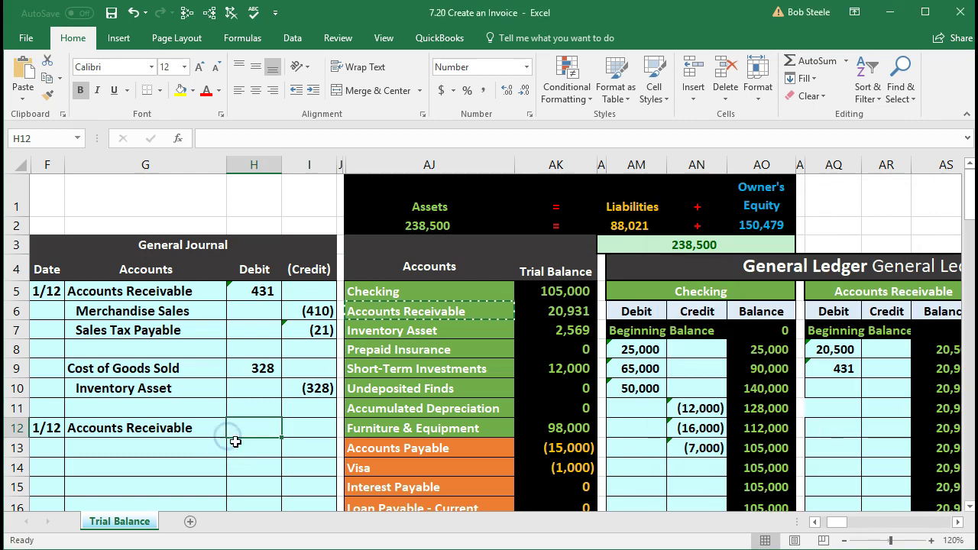
pyautogui.write('=')
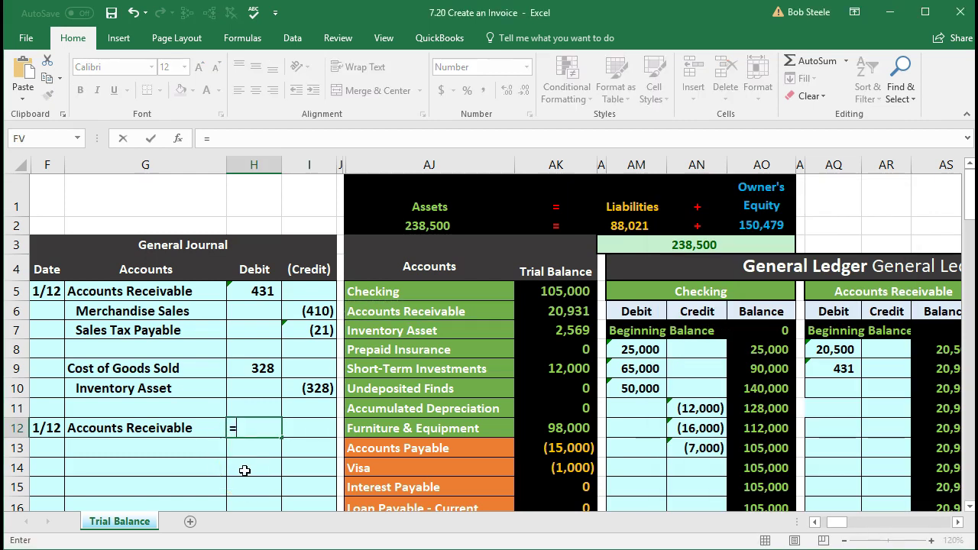
pyautogui.write('380*1.05')
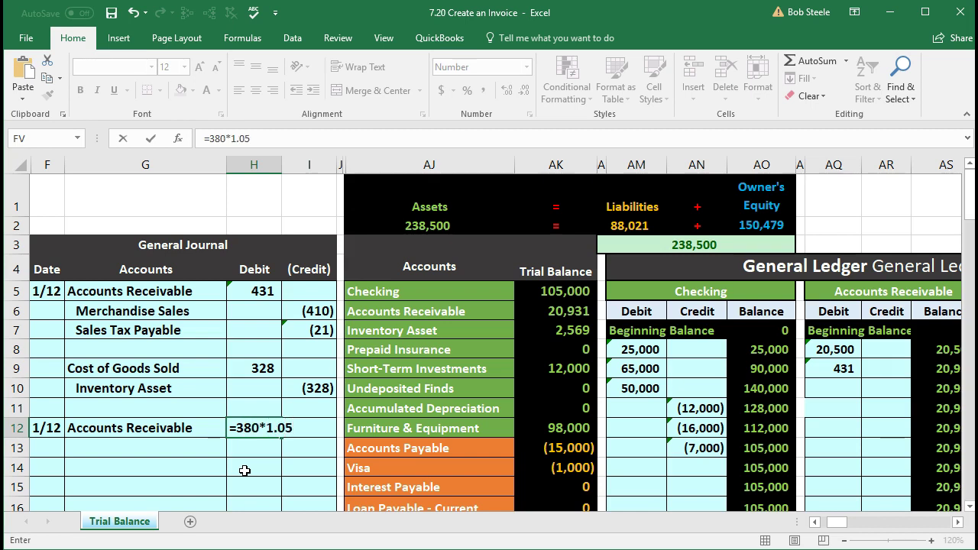
pyautogui.press('Return')
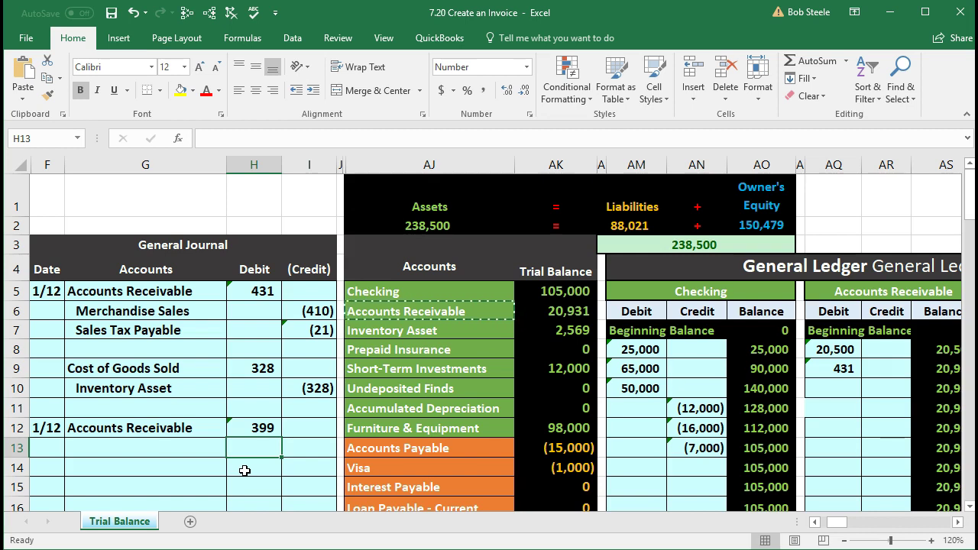
pyautogui.click(290, 454)
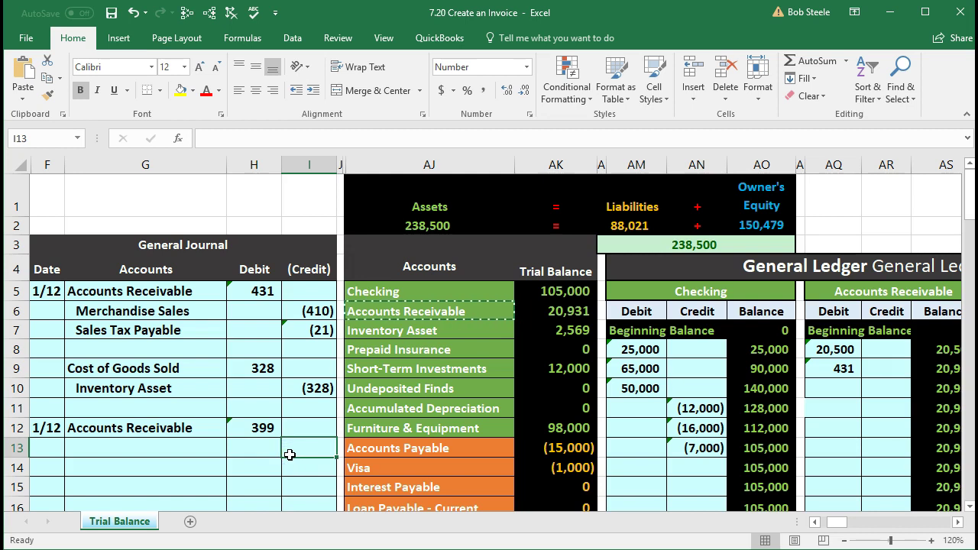
# Step: Locate Merchandise Sales in the trial balance and inspect its balance formula
pyautogui.click(403, 426)
pyautogui.scroll(-1, 403, 422)
pyautogui.scroll(-2, 403, 422)
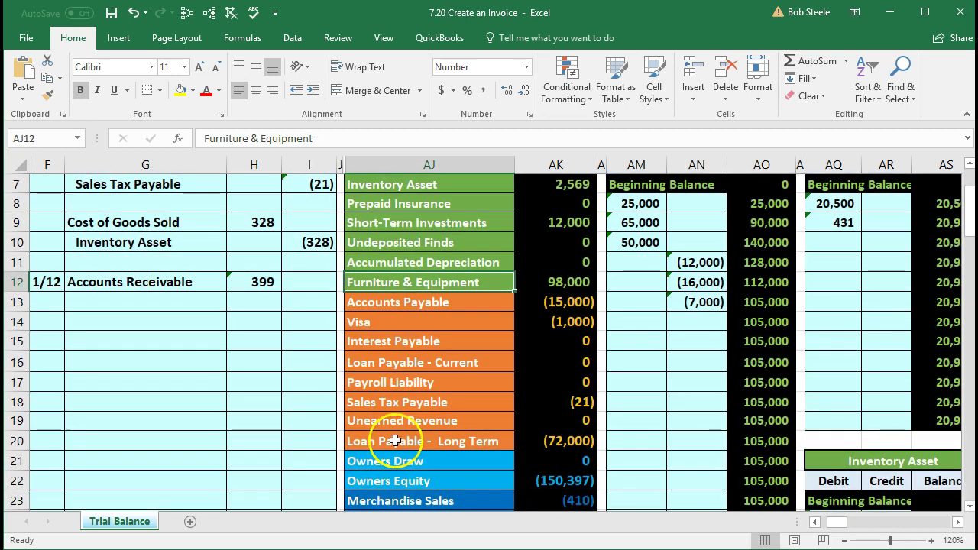
pyautogui.scroll(-1, 391, 439)
pyautogui.click(391, 444)
pyautogui.scroll(2, 391, 439)
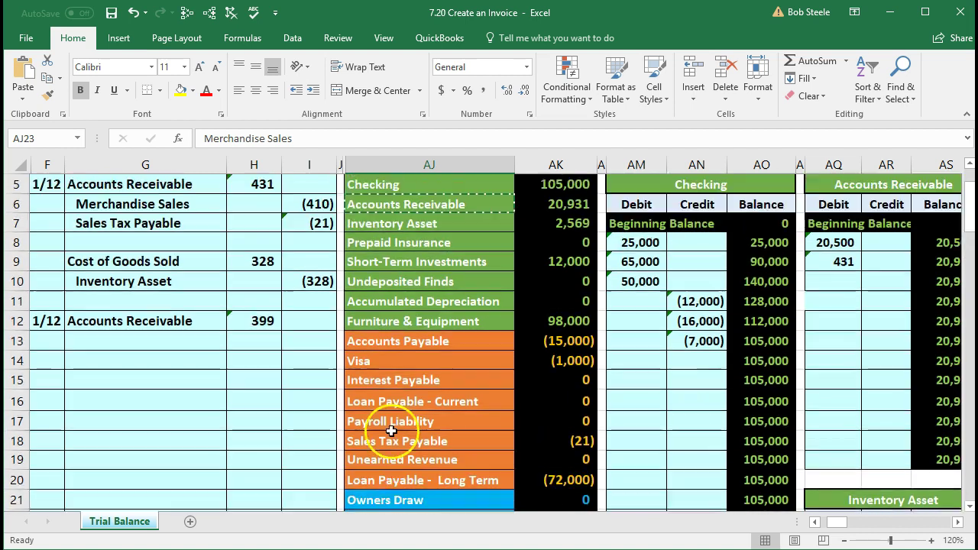
pyautogui.click(404, 288)
pyautogui.click(393, 399)
pyautogui.scroll(-2, 393, 399)
pyautogui.click(391, 401)
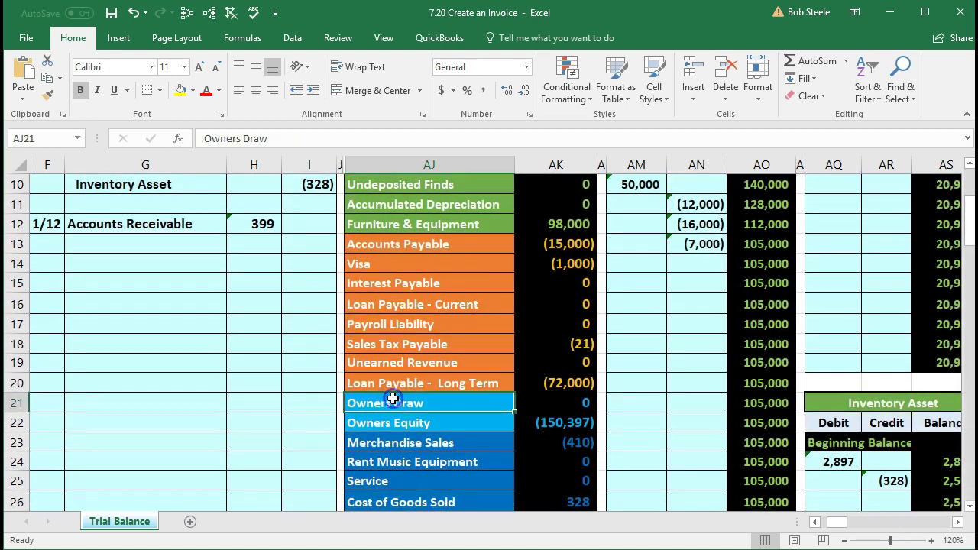
pyautogui.scroll(-1, 390, 400)
pyautogui.click(393, 389)
pyautogui.scroll(1, 391, 389)
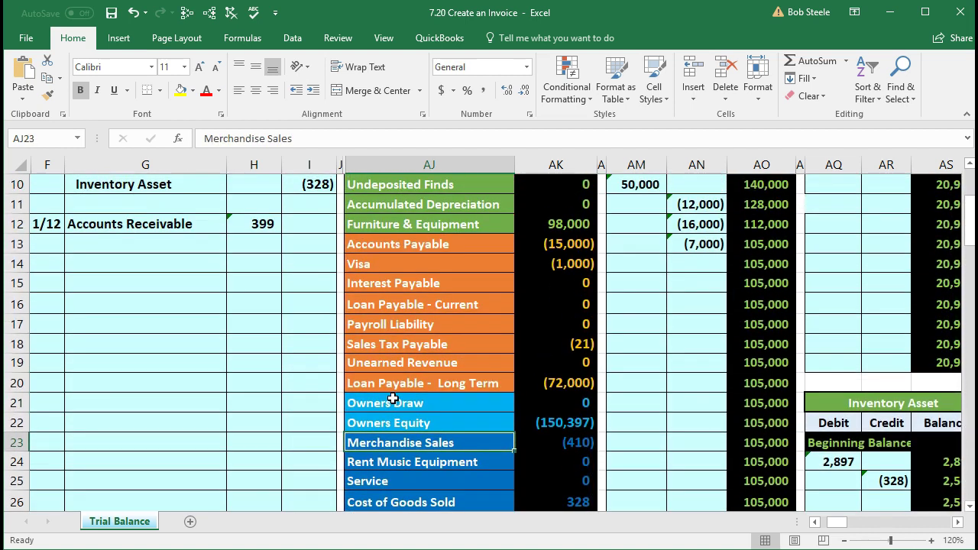
pyautogui.click(479, 446)
pyautogui.click(539, 443)
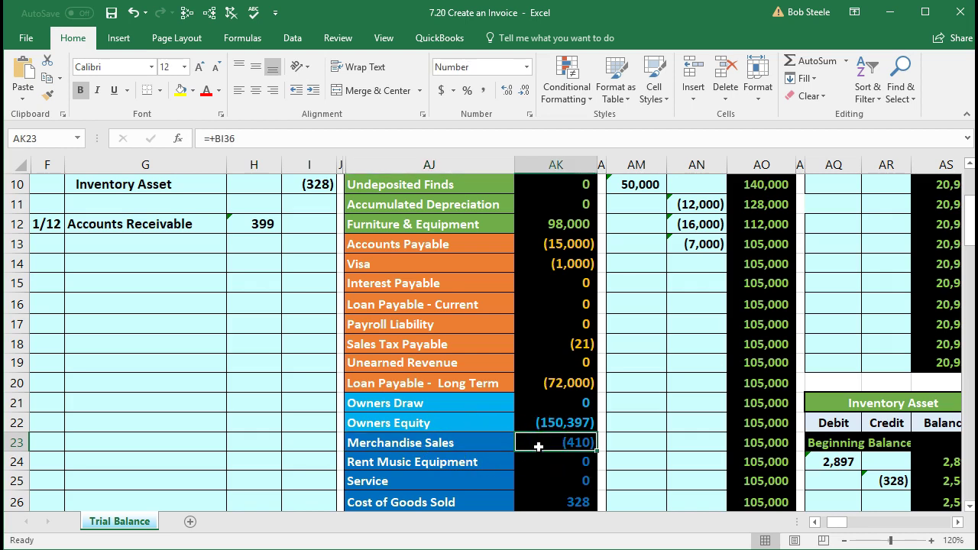
pyautogui.click(534, 452)
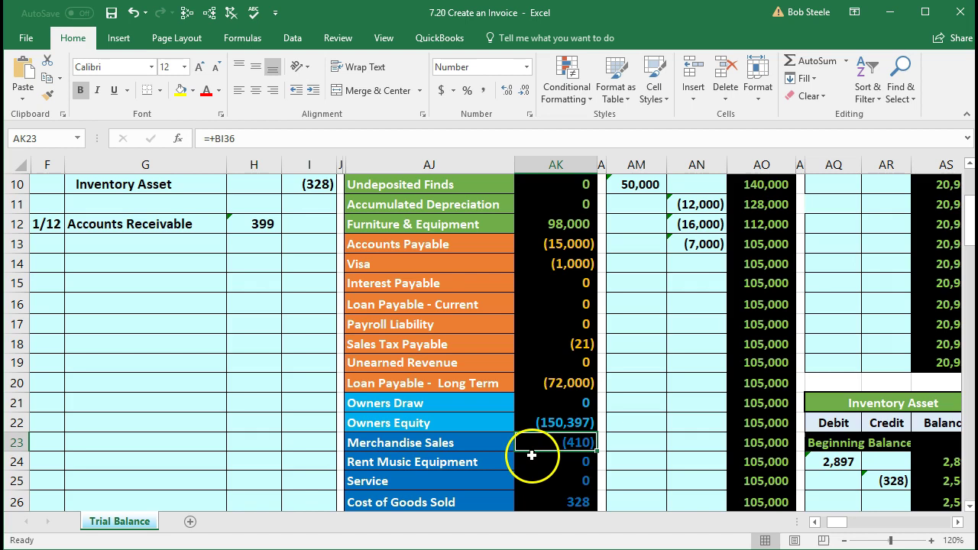
# Step: Paste Merchandise Sales into G13 as a value and indent it as the credit line
pyautogui.click(466, 444)
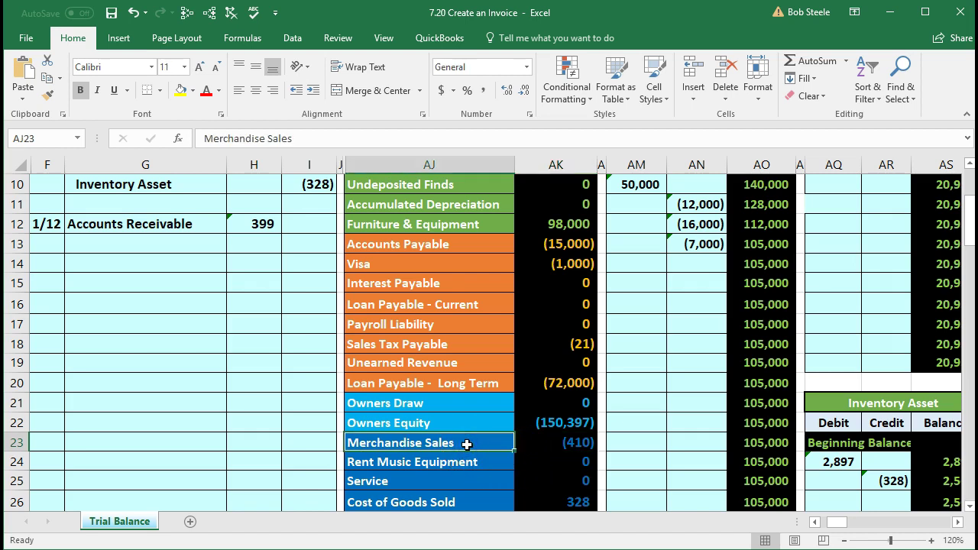
pyautogui.rightClick(465, 443)
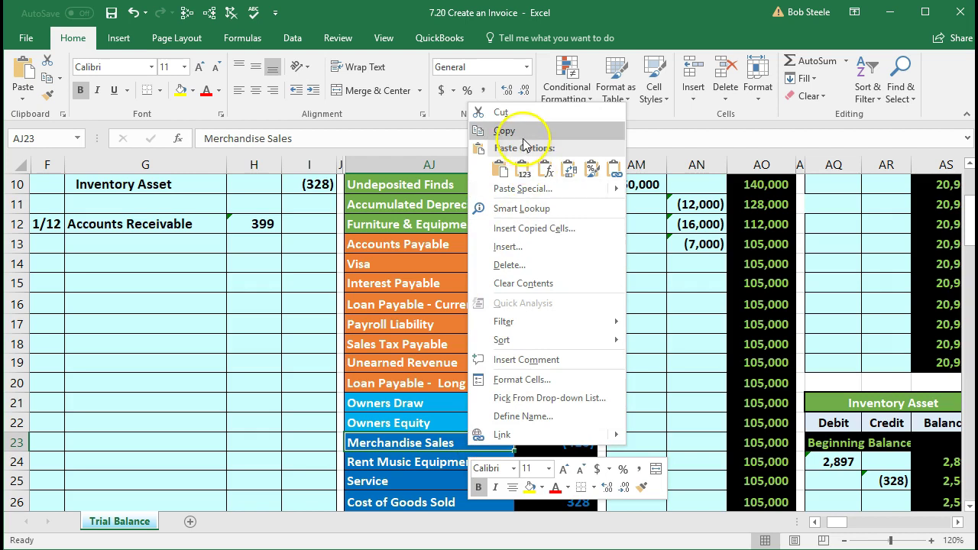
pyautogui.click(524, 137)
pyautogui.click(186, 247)
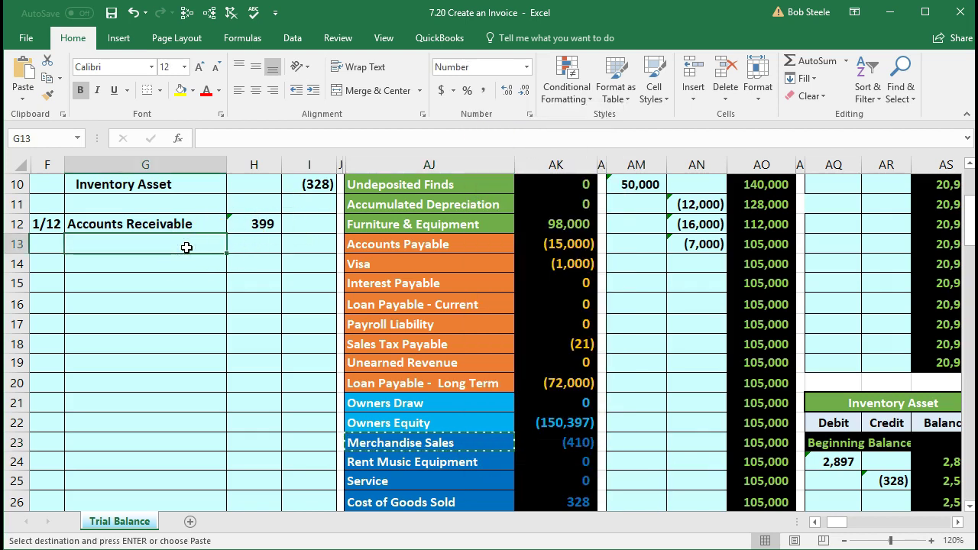
pyautogui.rightClick(186, 247)
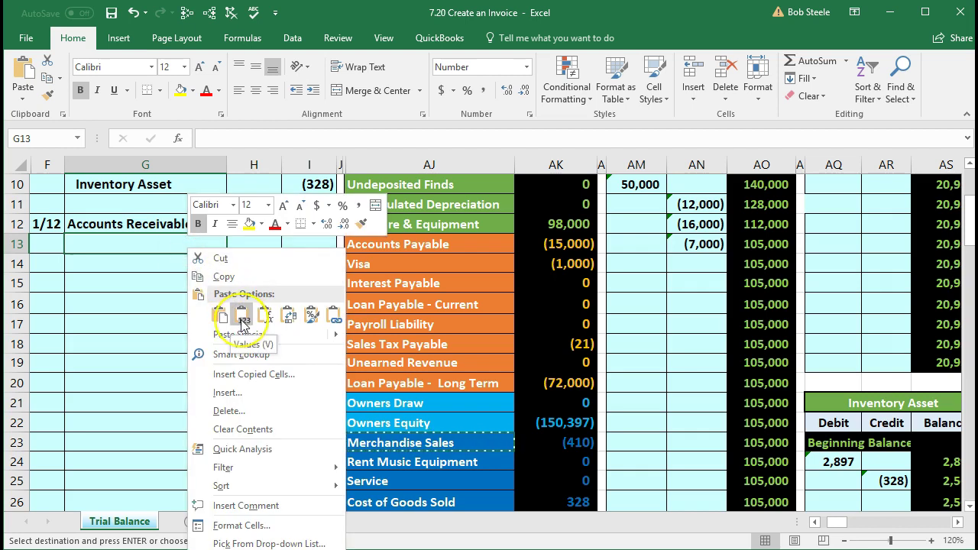
pyautogui.click(242, 317)
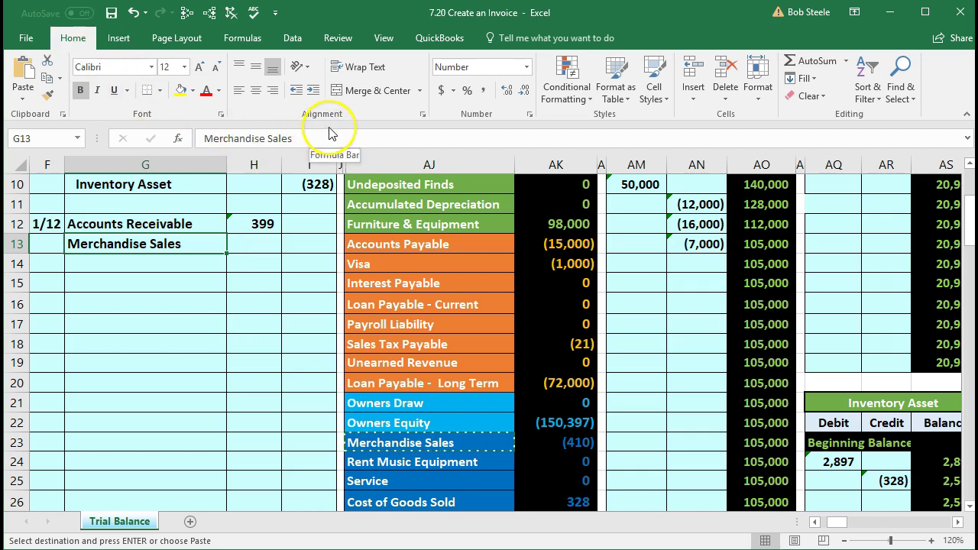
pyautogui.click(313, 91)
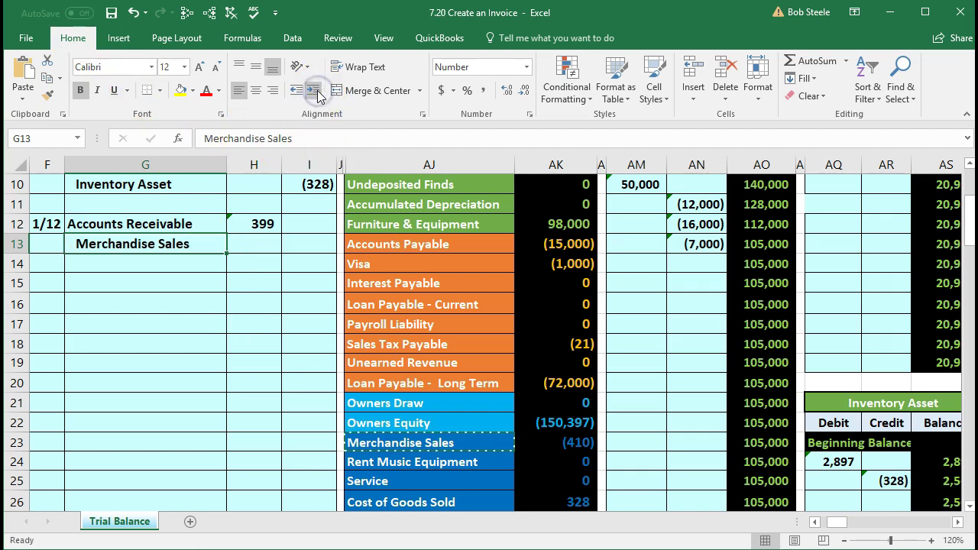
pyautogui.click(302, 242)
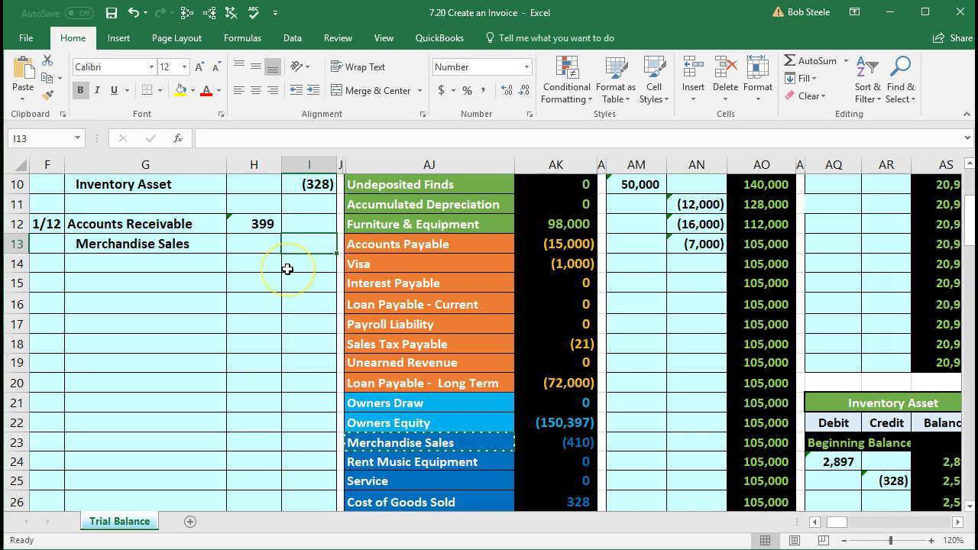
# Step: Credit -380 in I13, then try a hard-coded -19 in I14 and clear it
pyautogui.write('-')
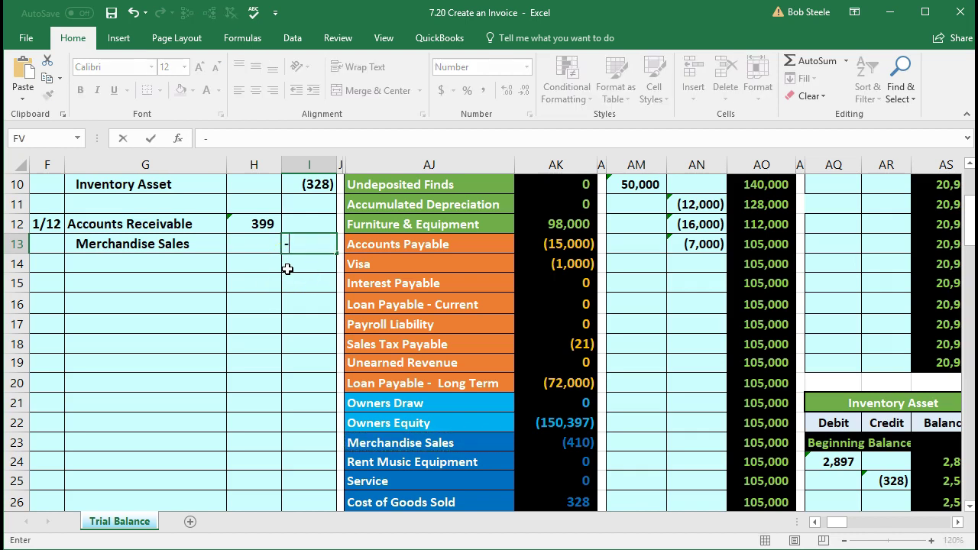
pyautogui.write('380')
pyautogui.press('Return')
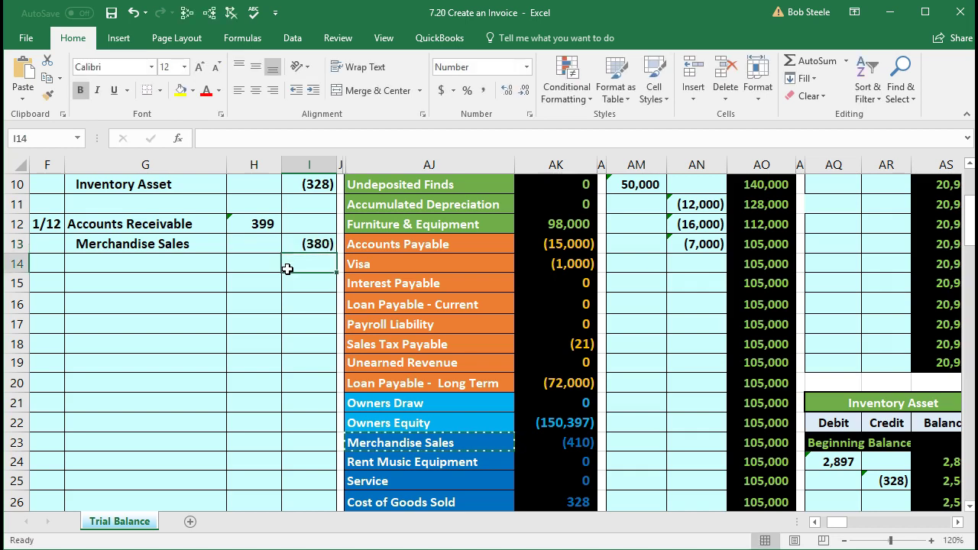
pyautogui.moveTo(258, 222); pyautogui.dragTo(302, 246)
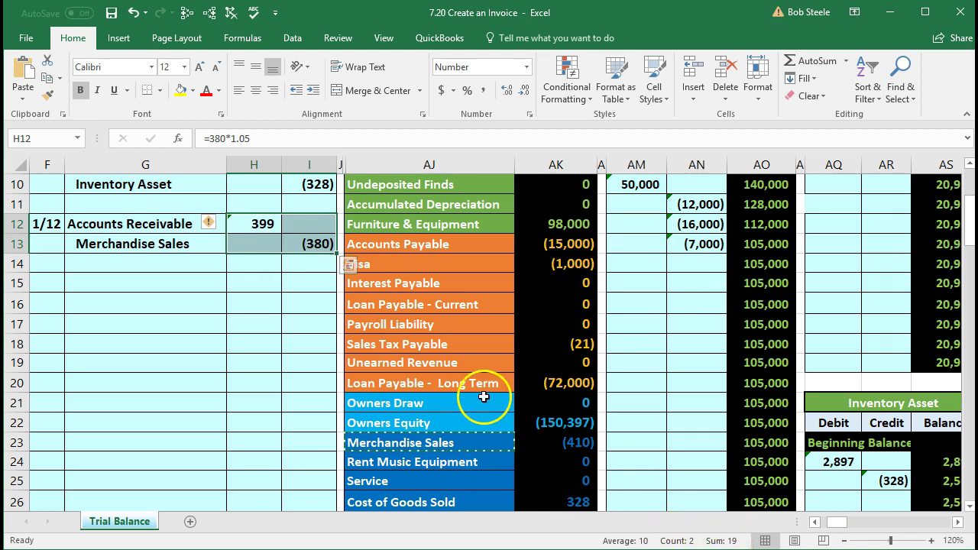
pyautogui.click(317, 265)
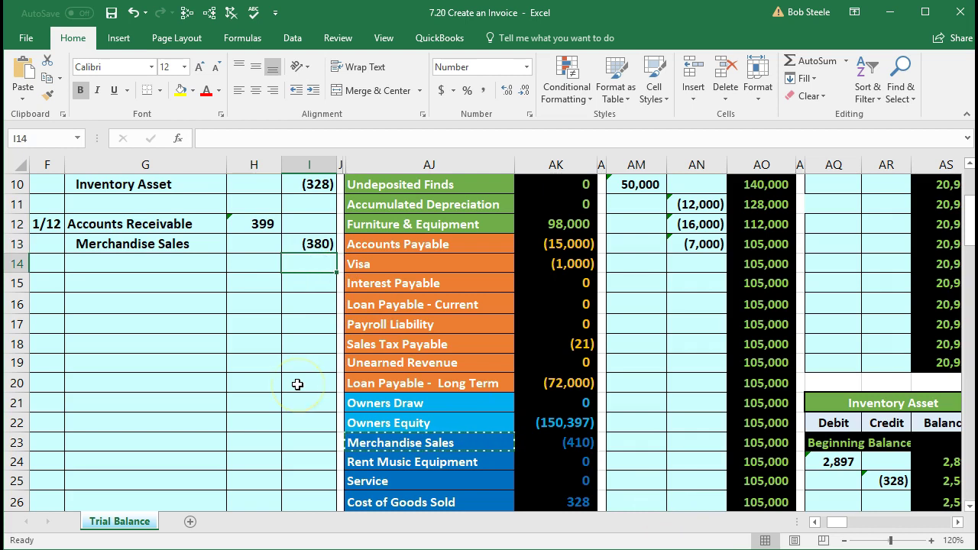
pyautogui.write('-19')
pyautogui.press('Return')
pyautogui.press('Up')
pyautogui.press('Delete')
# Step: Make I14 =-SUM(H12:I13) so its 19 credit balances the entry
pyautogui.write('-')
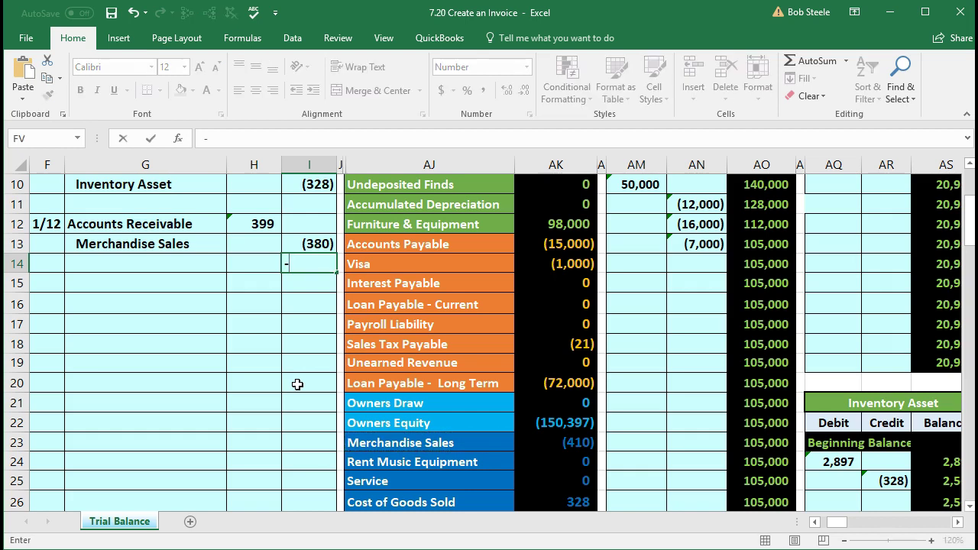
pyautogui.write('sum')
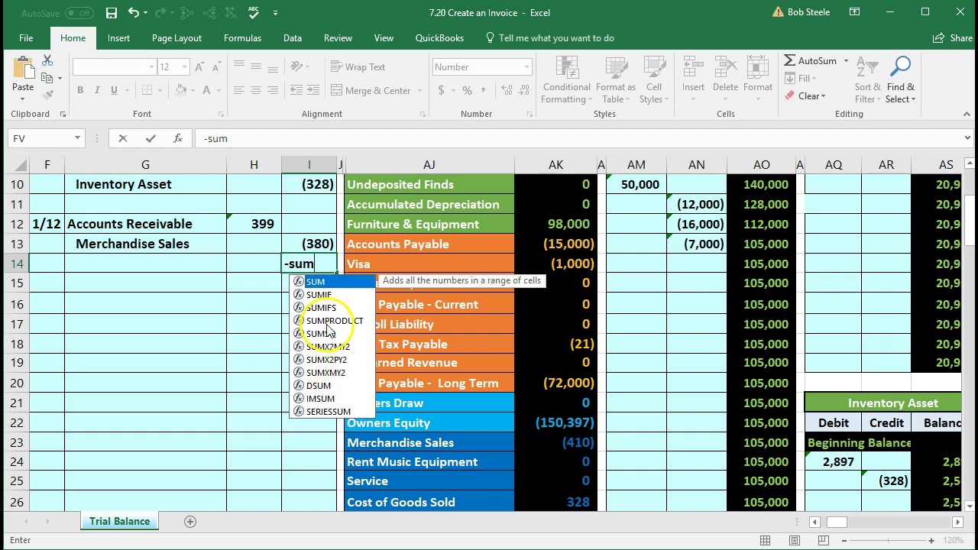
pyautogui.doubleClick(317, 283)
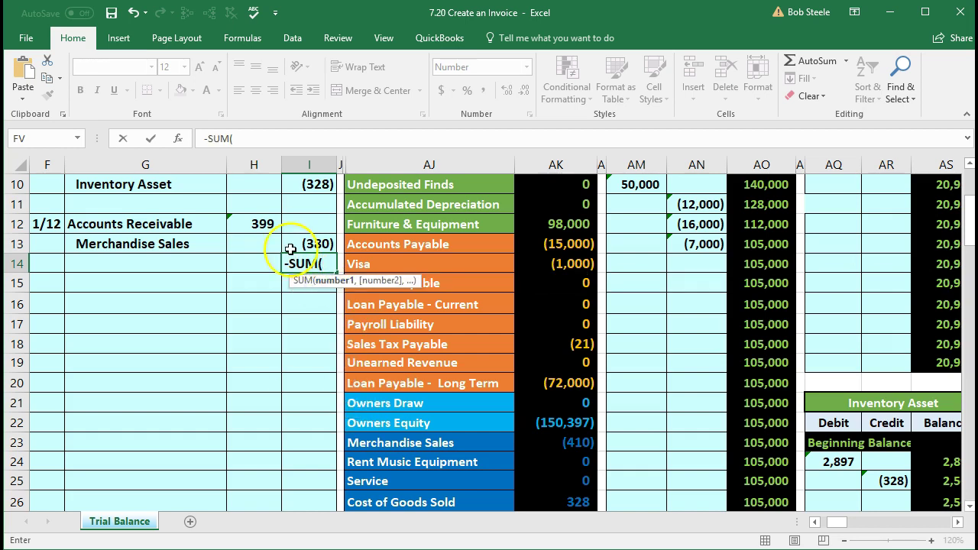
pyautogui.click(253, 224)
pyautogui.moveTo(254, 224); pyautogui.dragTo(286, 245)
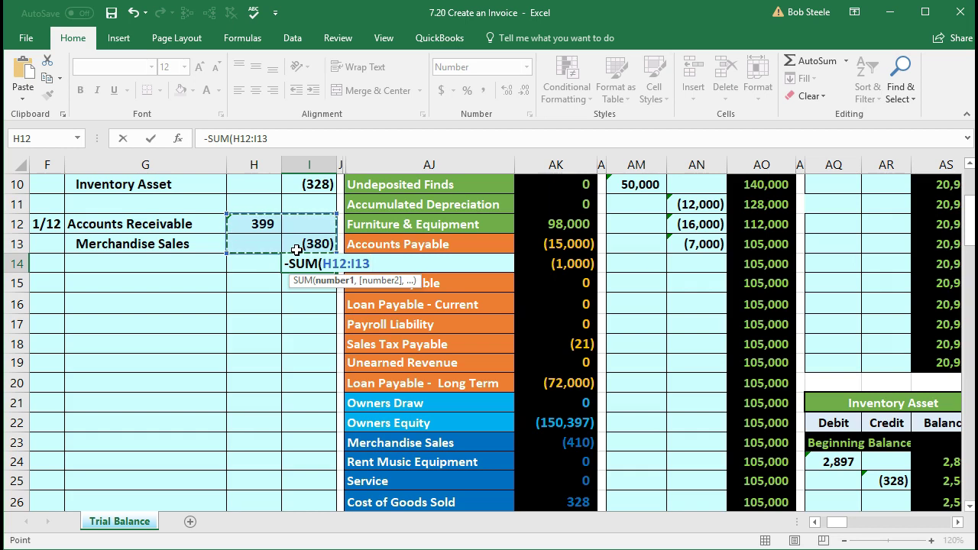
pyautogui.press('Return')
pyautogui.click(309, 263)
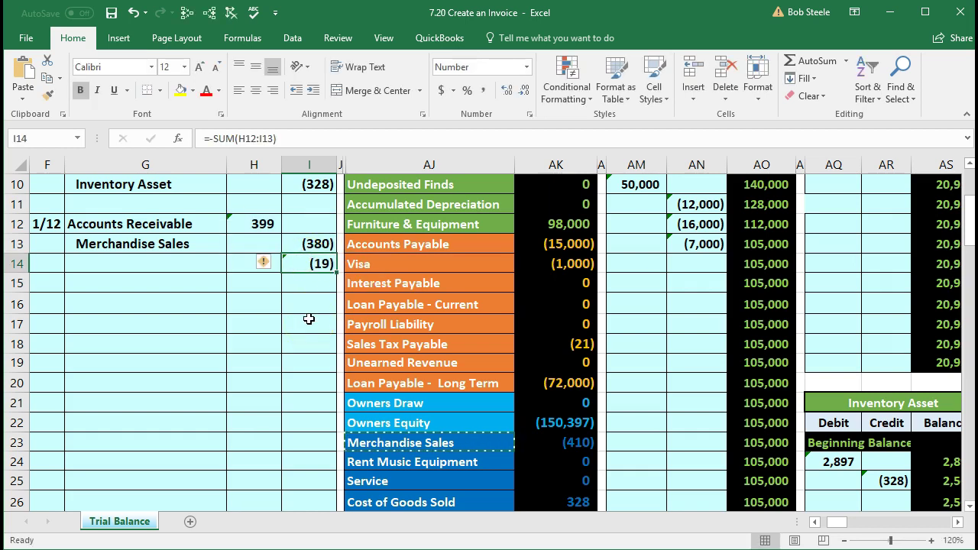
pyautogui.moveTo(262, 221); pyautogui.dragTo(293, 257)
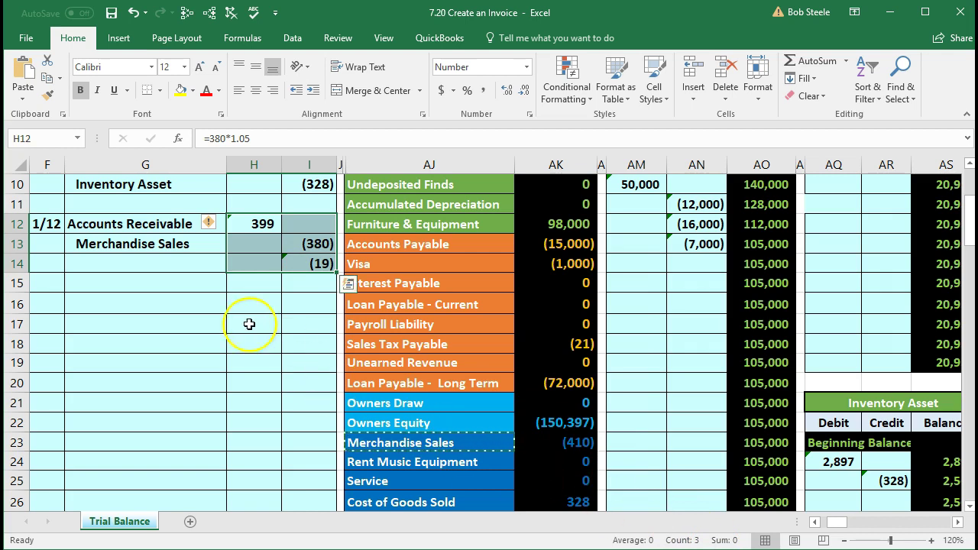
pyautogui.click(159, 267)
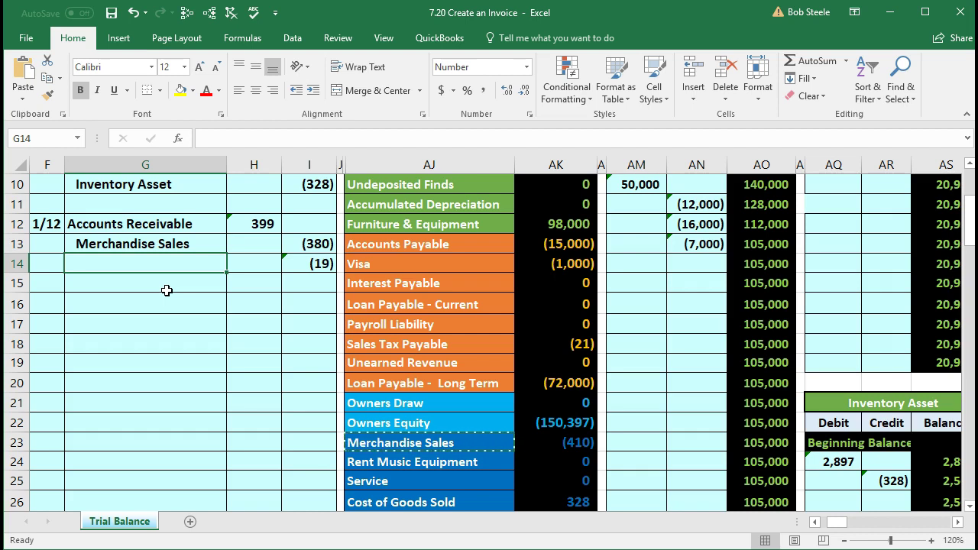
pyautogui.click(461, 345)
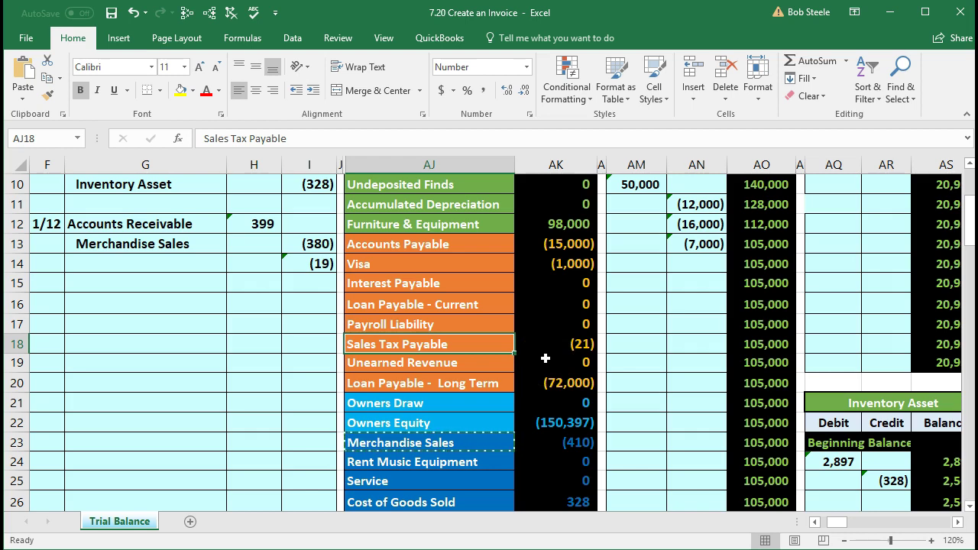
pyautogui.rightClick(480, 343)
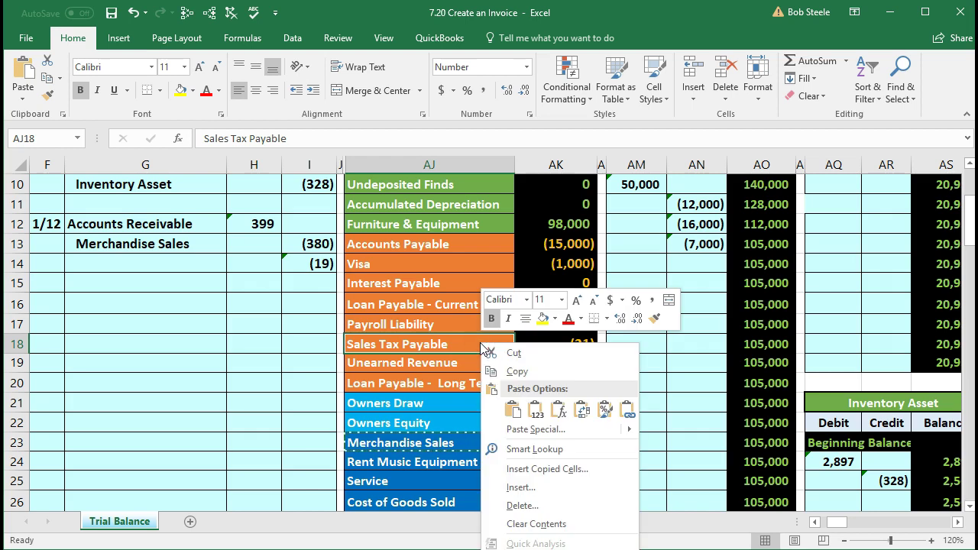
pyautogui.click(505, 370)
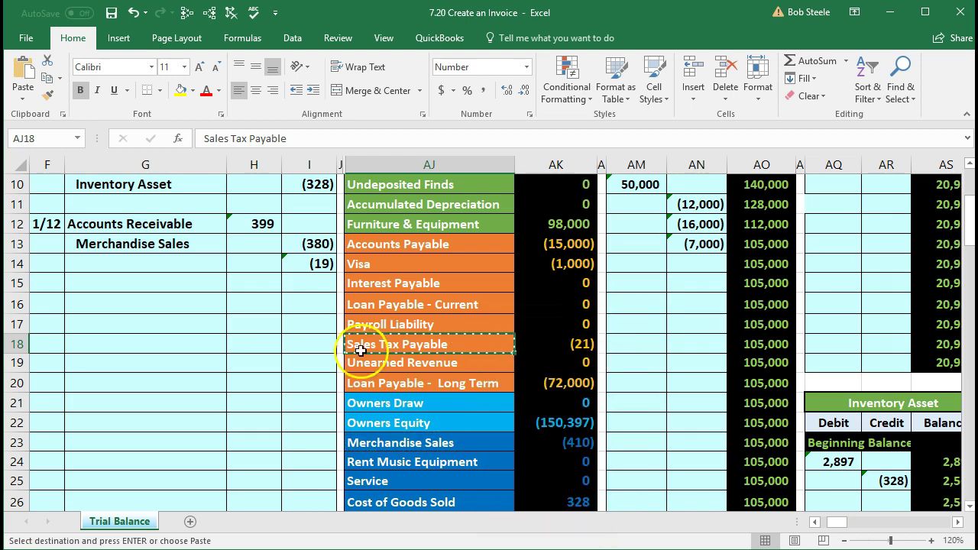
pyautogui.click(172, 261)
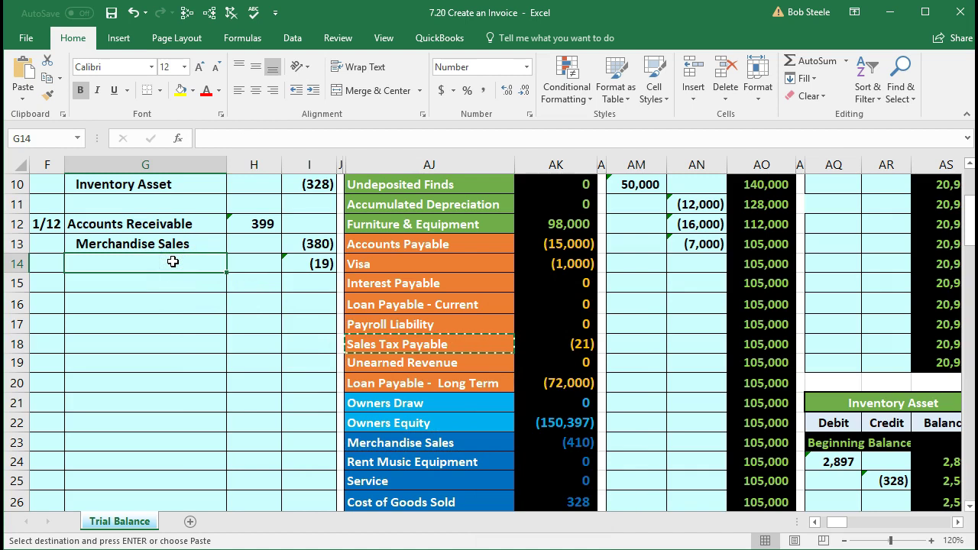
pyautogui.rightClick(173, 261)
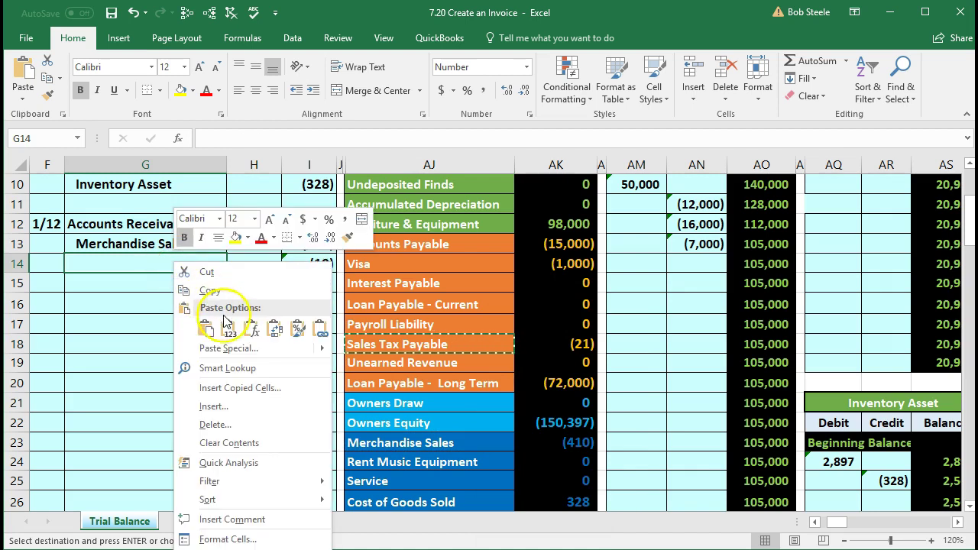
pyautogui.click(230, 328)
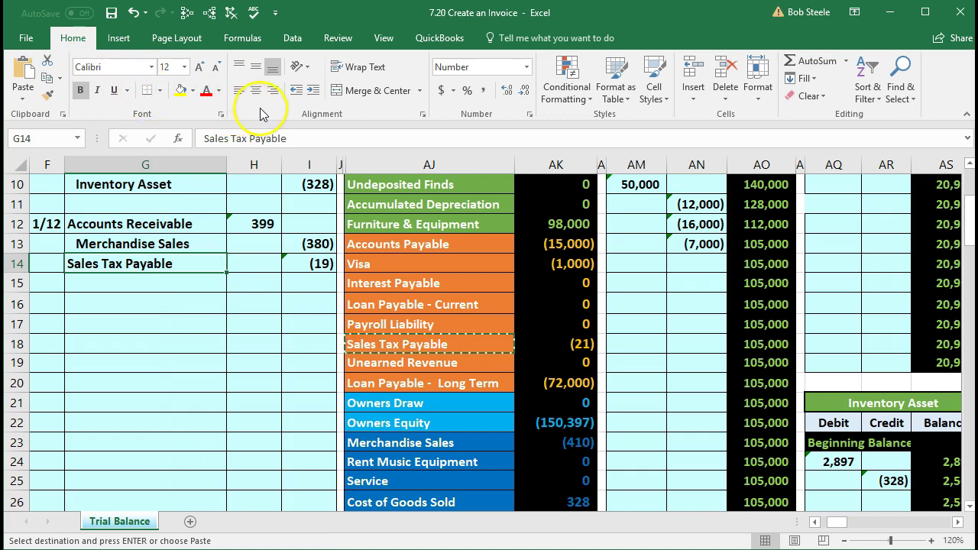
pyautogui.click(312, 90)
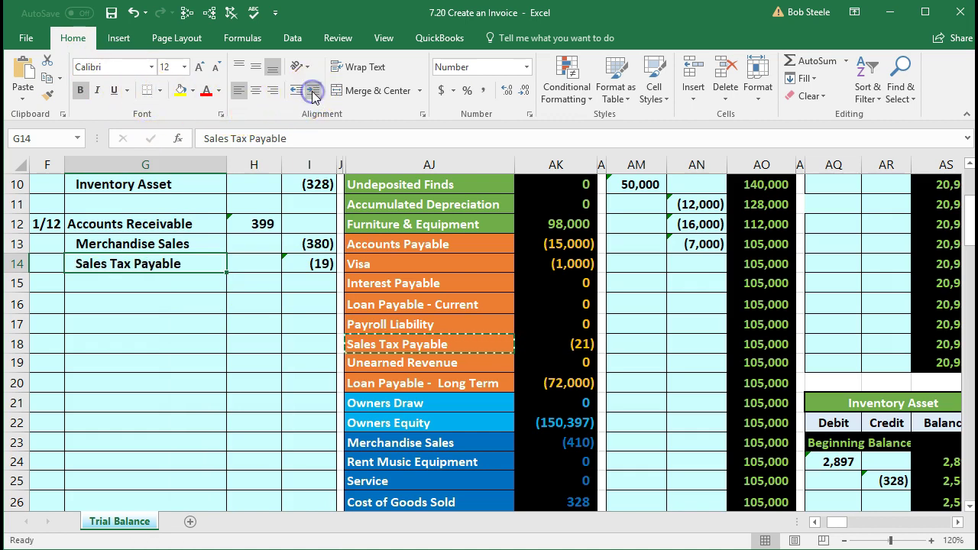
pyautogui.click(229, 325)
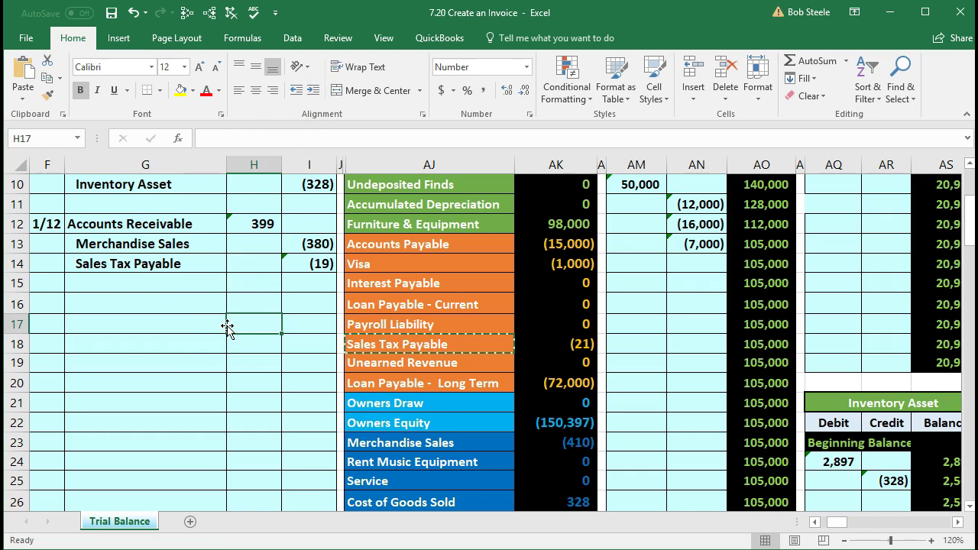
pyautogui.scroll(1, 227, 327)
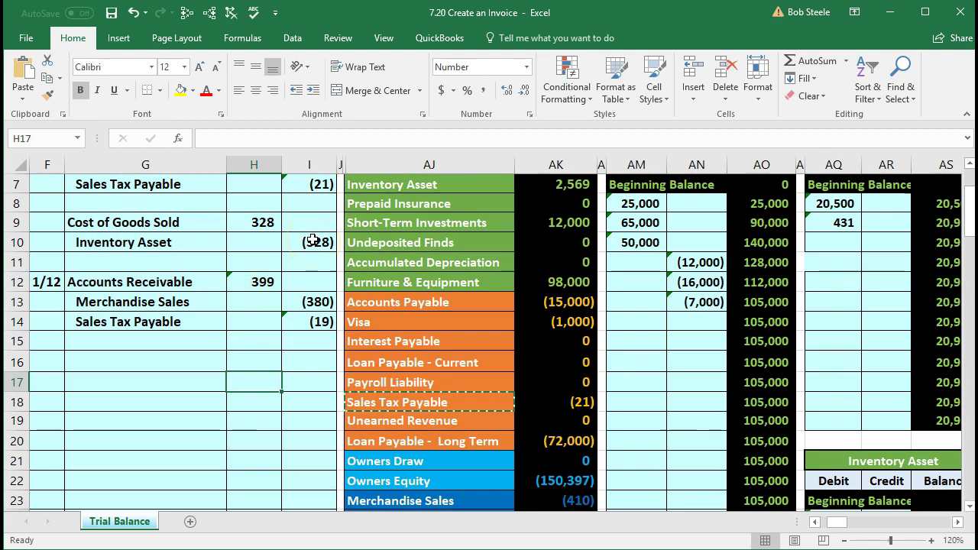
pyautogui.scroll(-1, 312, 239)
pyautogui.click(357, 499)
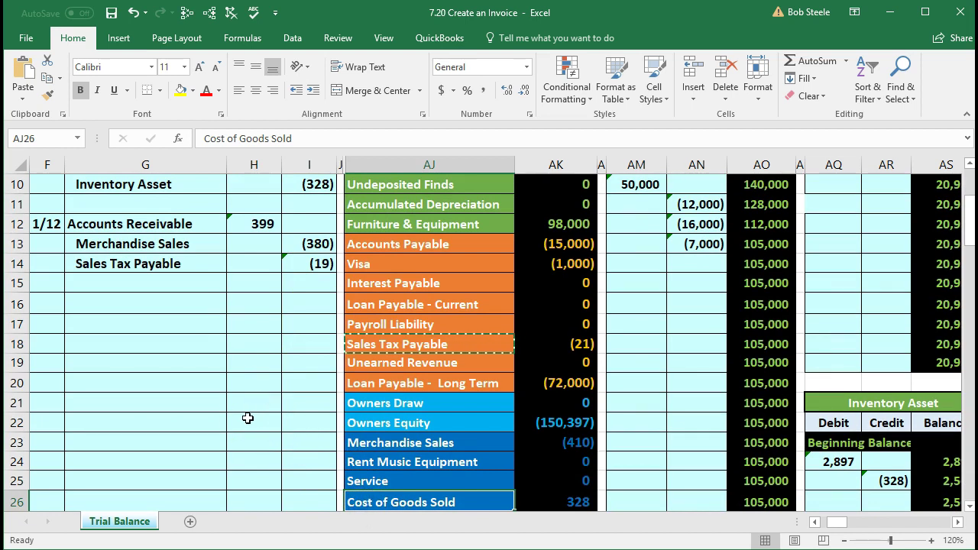
pyautogui.scroll(1, 247, 417)
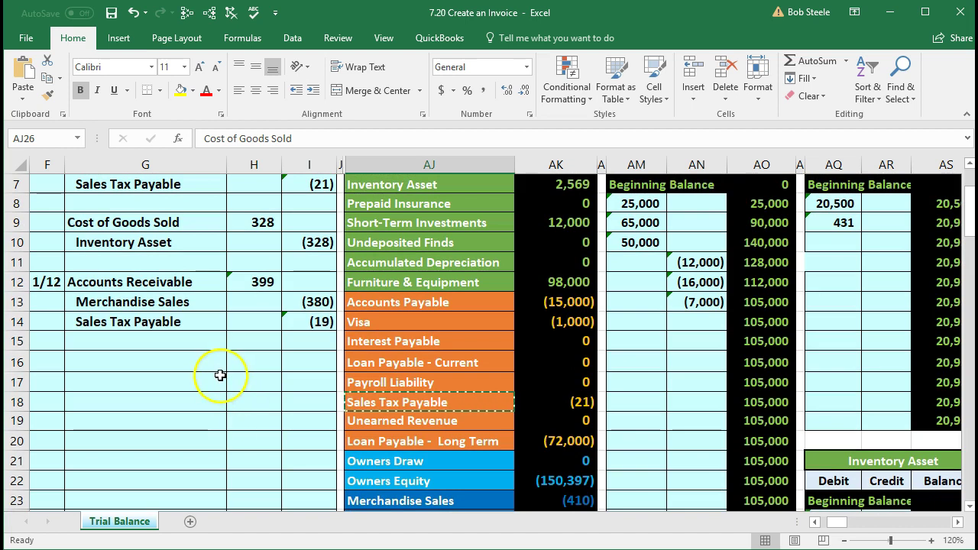
pyautogui.moveTo(188, 281); pyautogui.dragTo(286, 319)
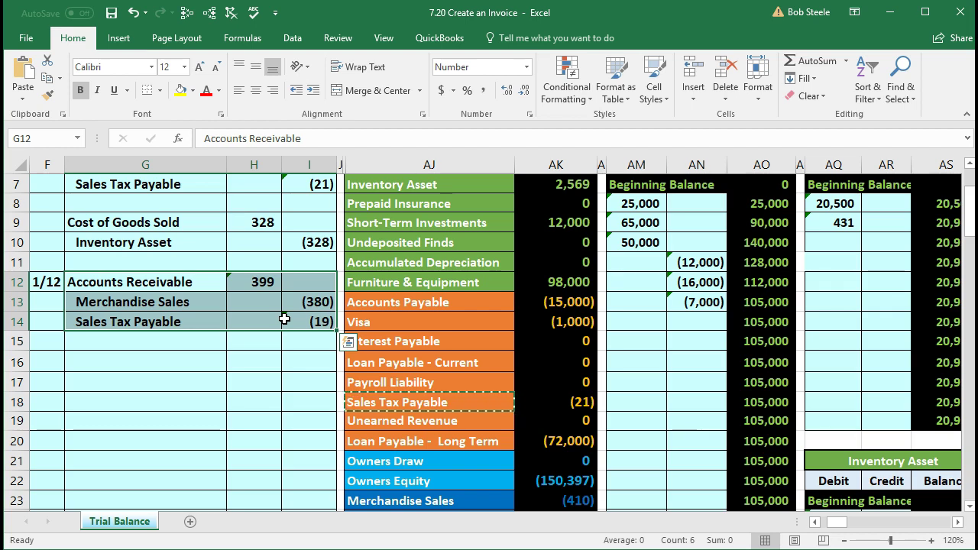
pyautogui.click(246, 343)
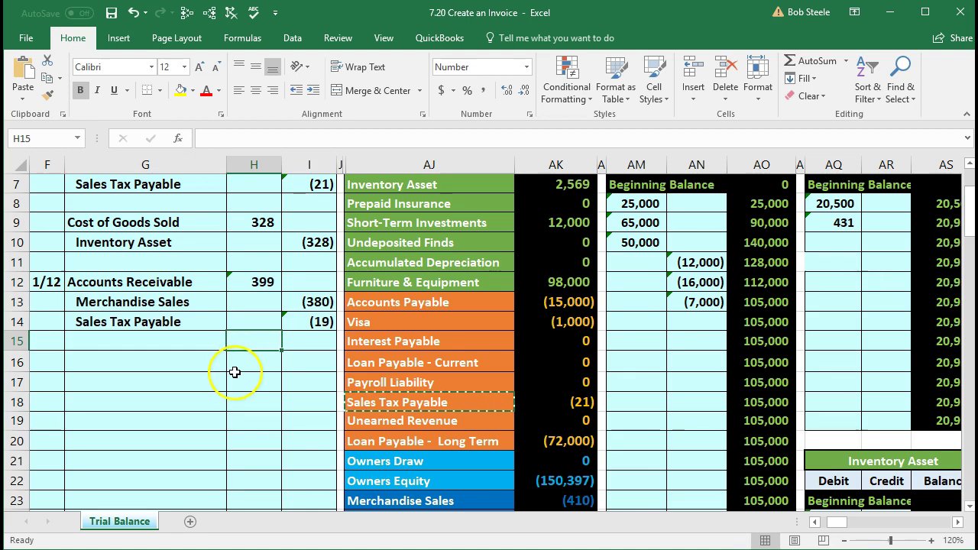
pyautogui.scroll(1, 229, 371)
pyautogui.moveTo(145, 348); pyautogui.dragTo(297, 392)
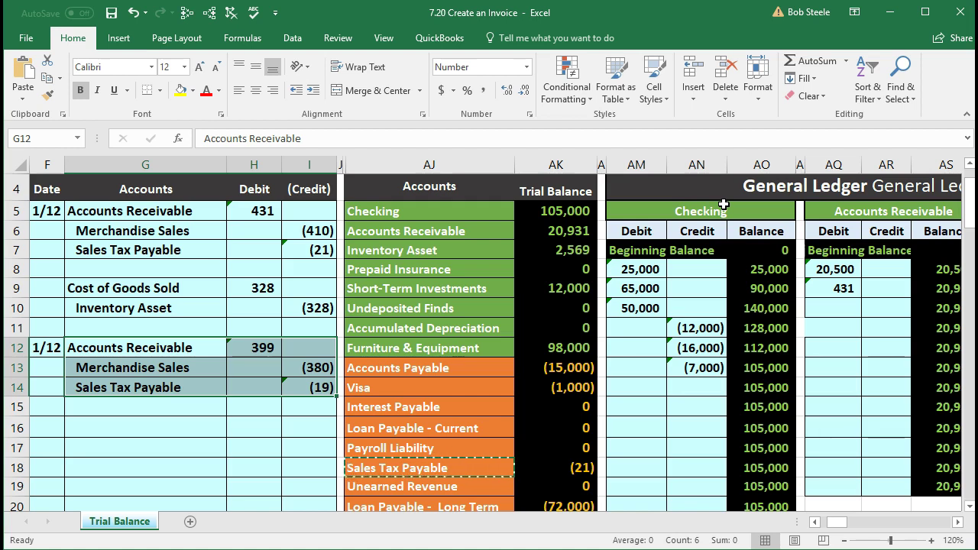
pyautogui.click(176, 344)
pyautogui.moveTo(176, 344); pyautogui.dragTo(236, 340)
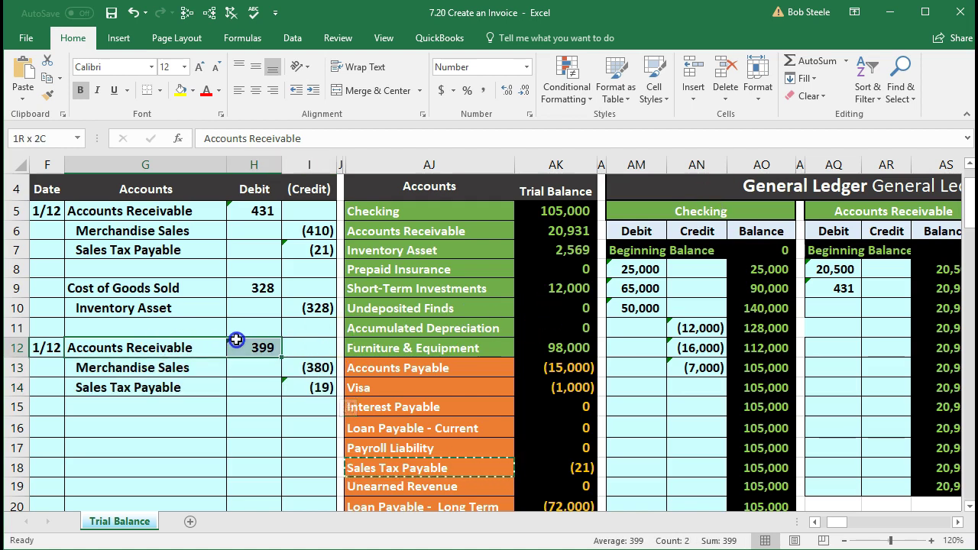
pyautogui.moveTo(413, 231); pyautogui.dragTo(538, 237)
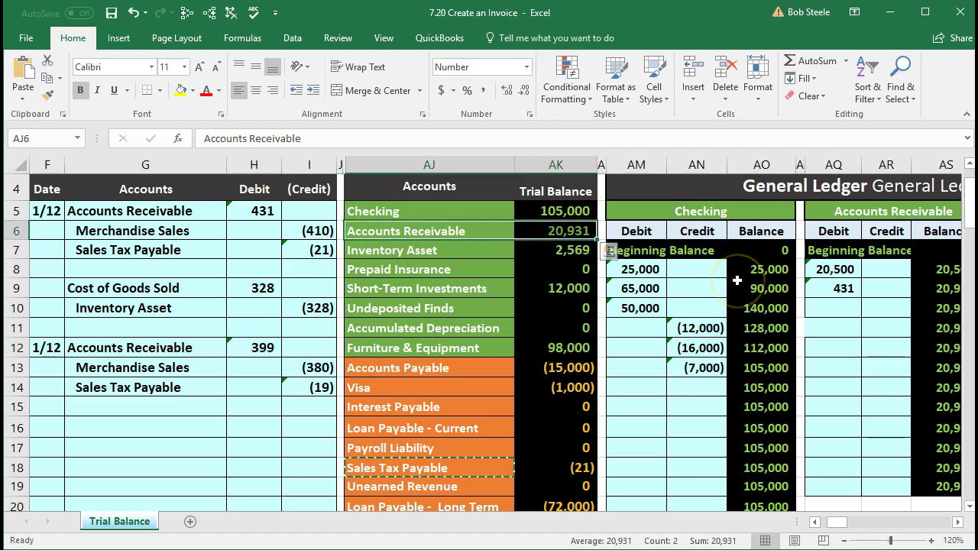
pyautogui.scroll(1, 445, 401)
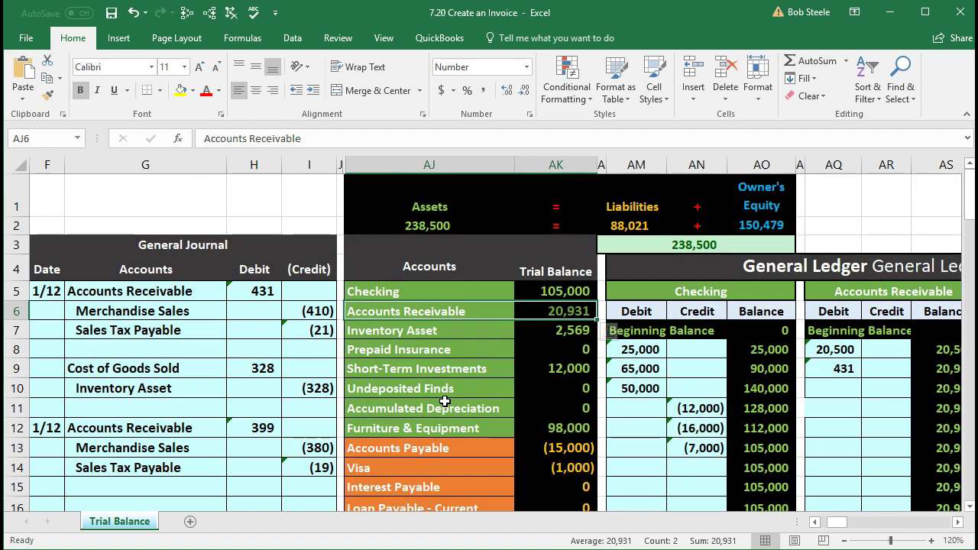
pyautogui.click(377, 204)
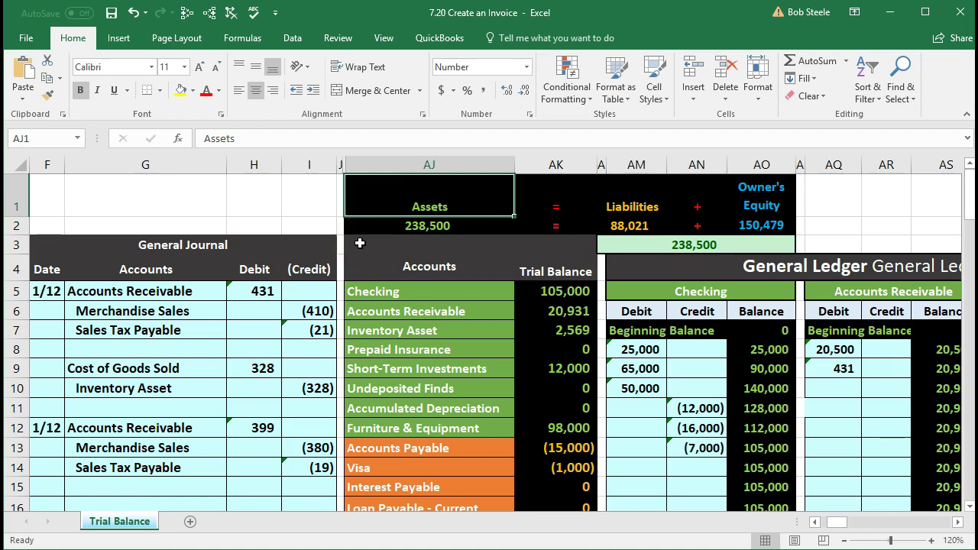
# Step: Freeze panes to keep the journal columns in view
pyautogui.click(383, 40)
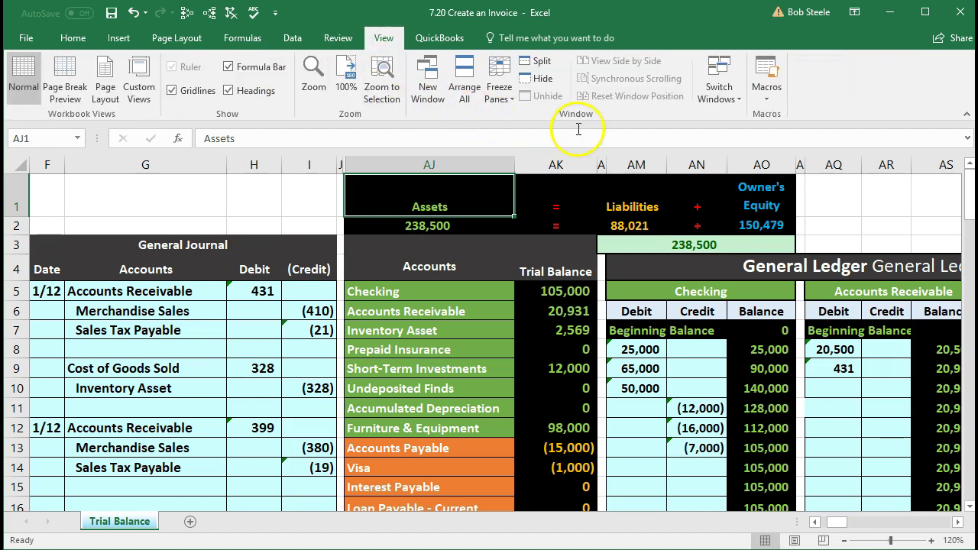
pyautogui.click(498, 100)
pyautogui.click(513, 128)
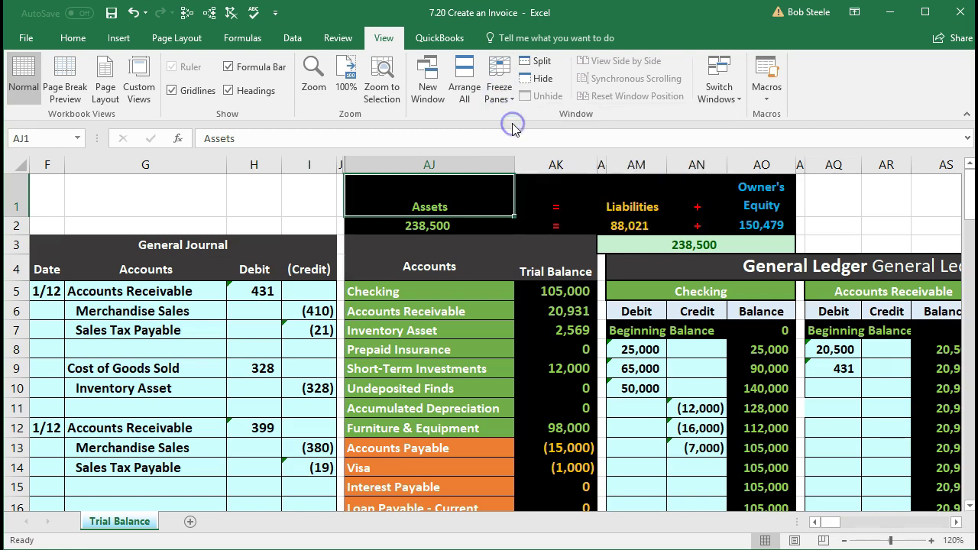
pyautogui.scroll(-1, 519, 272)
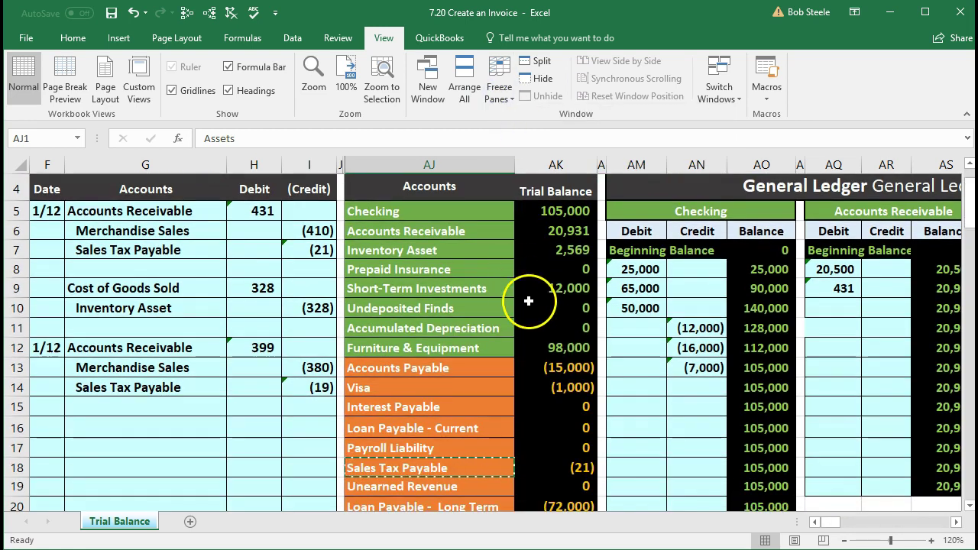
# Step: Link the next Accounts Receivable ledger debit to H12's 399, lifting the balance to 21,330
pyautogui.click(593, 344)
pyautogui.press('Right')
pyautogui.press('Right')
pyautogui.press('Right')
pyautogui.press('Right')
pyautogui.press('Right')
pyautogui.press('Right')
pyautogui.press('Right')
pyautogui.press('Right')
pyautogui.press('Right')
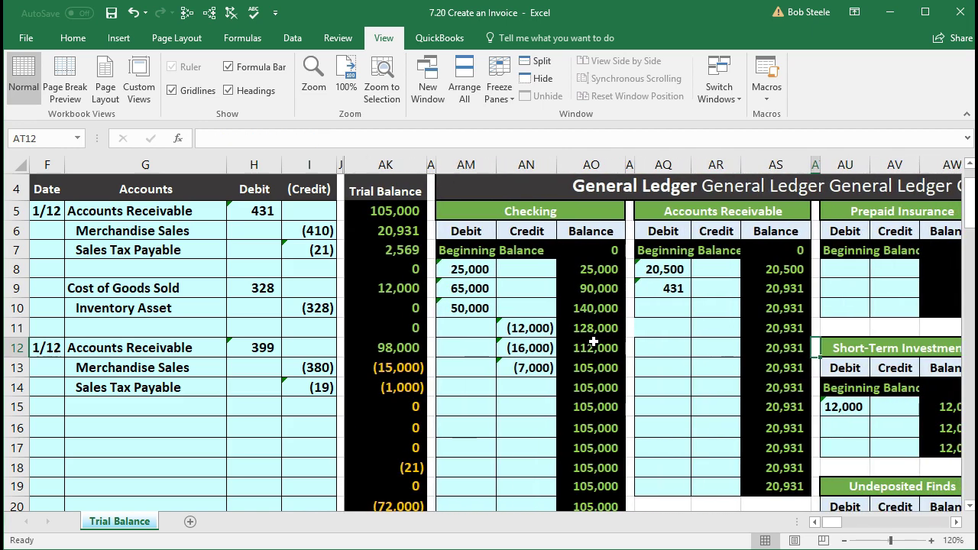
pyautogui.click(671, 309)
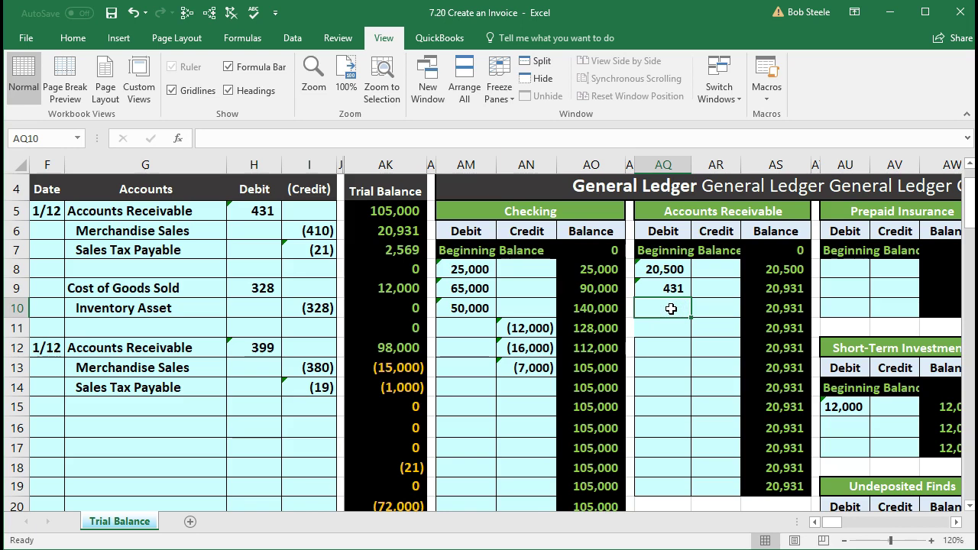
pyautogui.write('=')
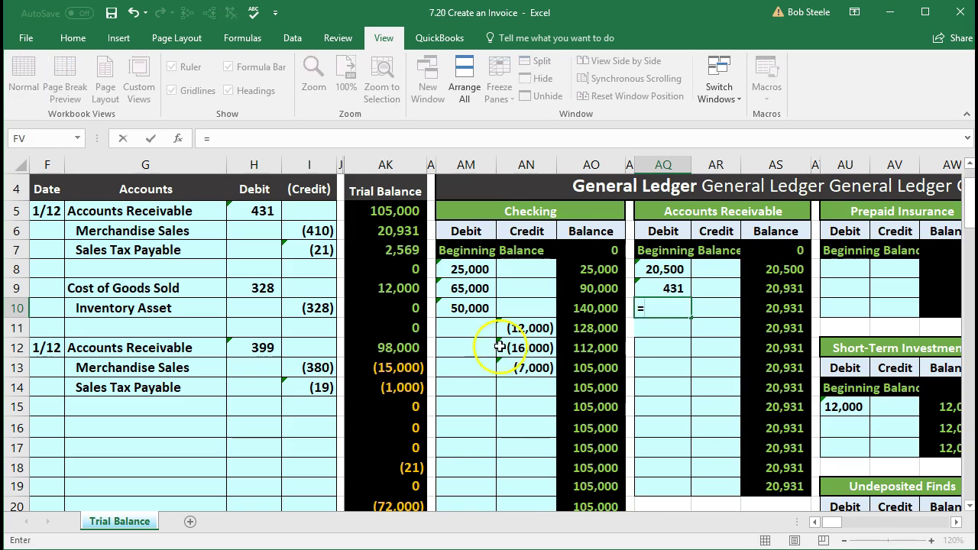
pyautogui.click(275, 356)
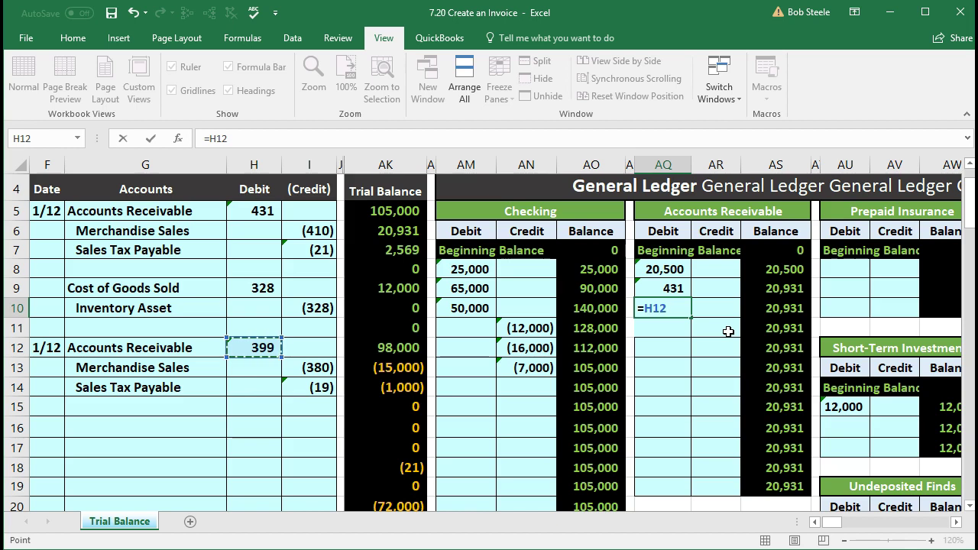
pyautogui.press('Return')
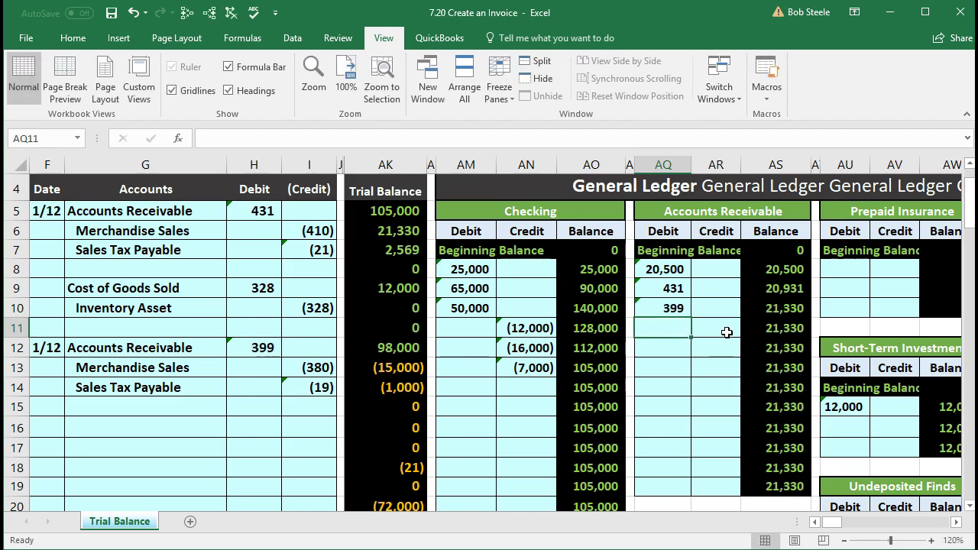
pyautogui.press('Right')
pyautogui.press('Right')
pyautogui.press('Up')
pyautogui.press('Left')
pyautogui.press('Left')
pyautogui.press('Left')
pyautogui.press('Left')
pyautogui.press('Left')
pyautogui.press('Left')
pyautogui.press('Left')
pyautogui.press('Left')
pyautogui.press('Left')
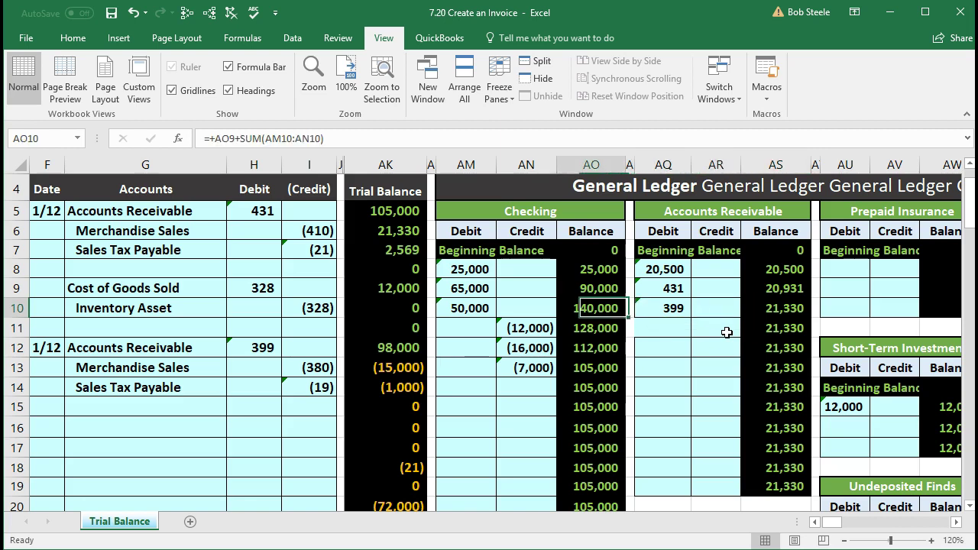
pyautogui.press('Up')
pyautogui.press('Up')
pyautogui.press('Right')
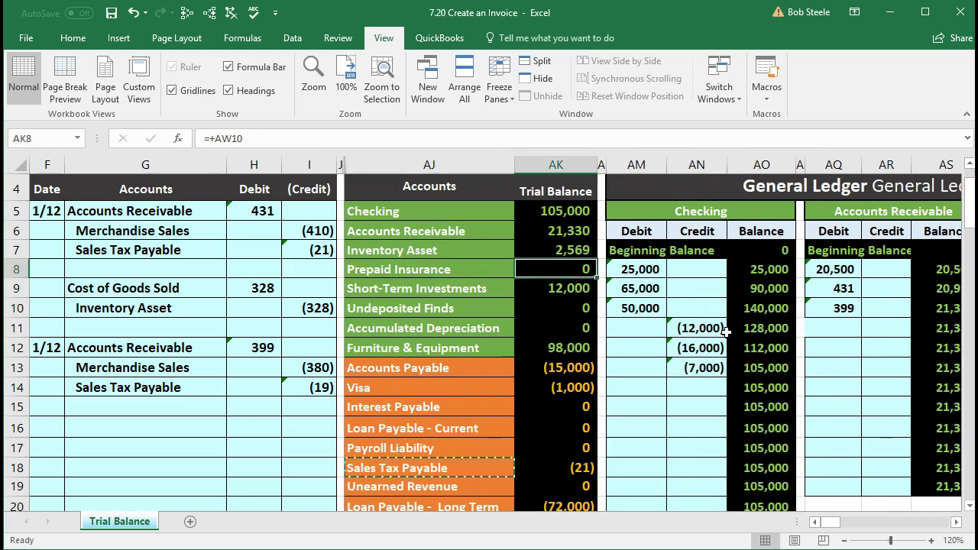
pyautogui.press('Up')
pyautogui.press('Up')
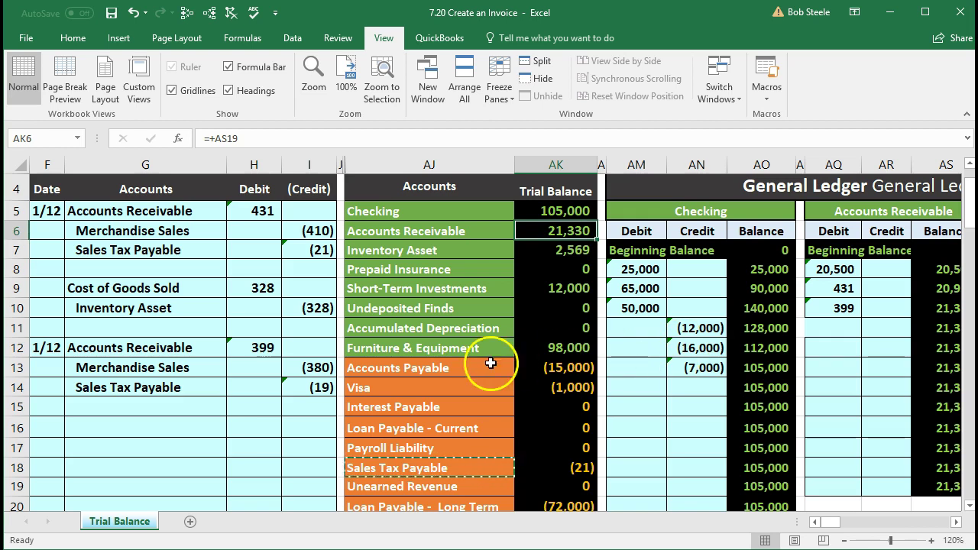
pyautogui.moveTo(191, 368); pyautogui.dragTo(307, 372)
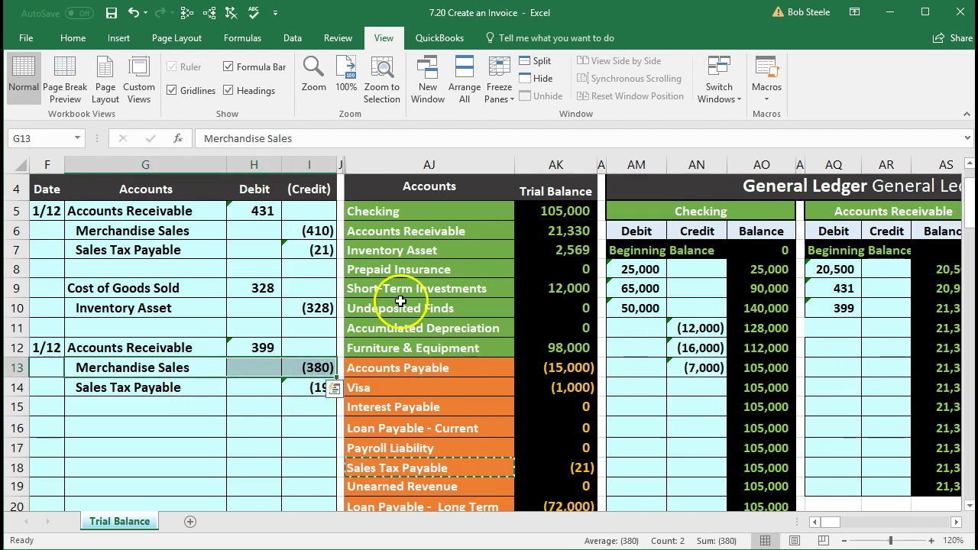
# Step: Link the Merchandise Sales ledger credit to I13's 380, bringing the running balance to (790)
pyautogui.scroll(-2, 392, 316)
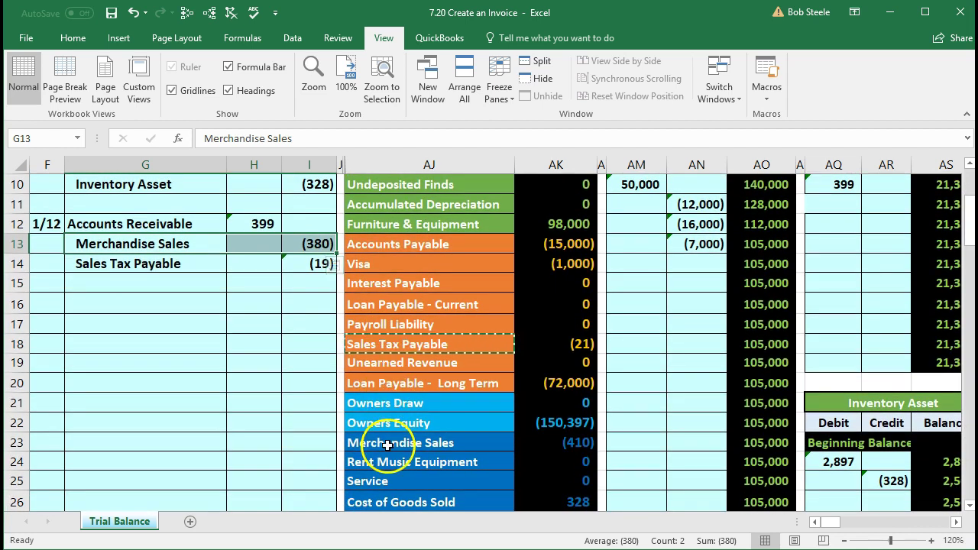
pyautogui.click(389, 443)
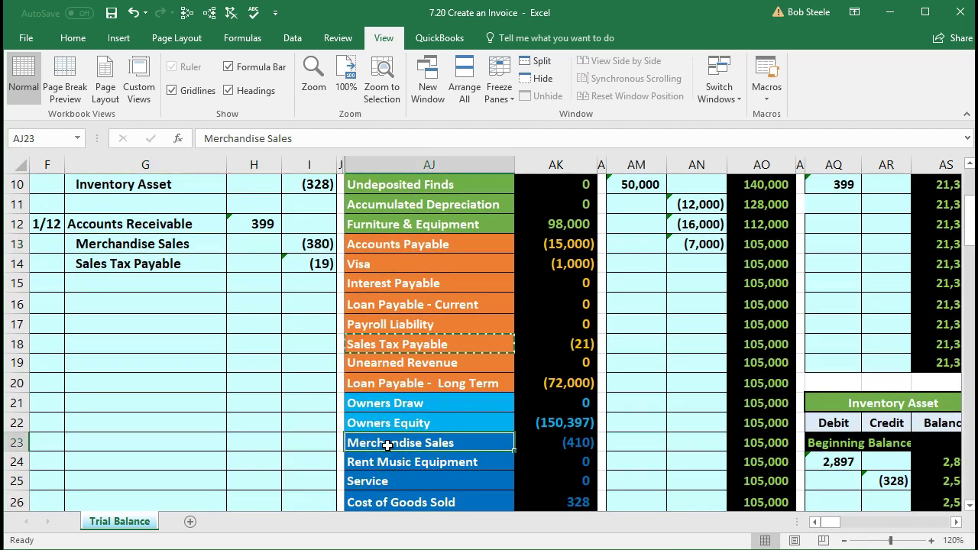
pyautogui.click(325, 446)
pyautogui.press('Right')
pyautogui.press('Right')
pyautogui.press('Right')
pyautogui.press('Right')
pyautogui.press('Right')
pyautogui.press('Right')
pyautogui.press('Right')
pyautogui.press('Right')
pyautogui.press('Right')
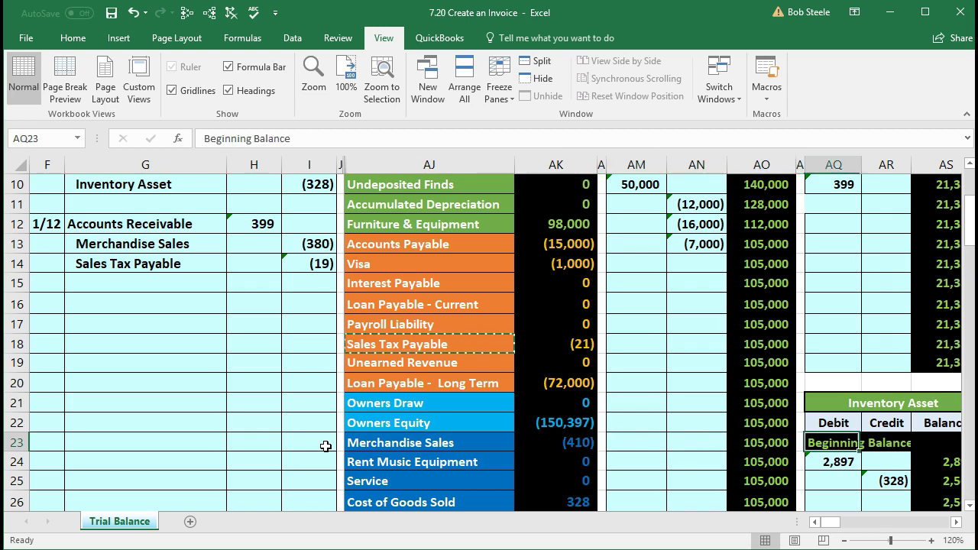
pyautogui.press('Right')
pyautogui.press('Right')
pyautogui.press('Right')
pyautogui.press('Right')
pyautogui.press('Right')
pyautogui.press('Right')
pyautogui.press('Right')
pyautogui.press('Right')
pyautogui.press('Right')
pyautogui.press('Right')
pyautogui.press('Right')
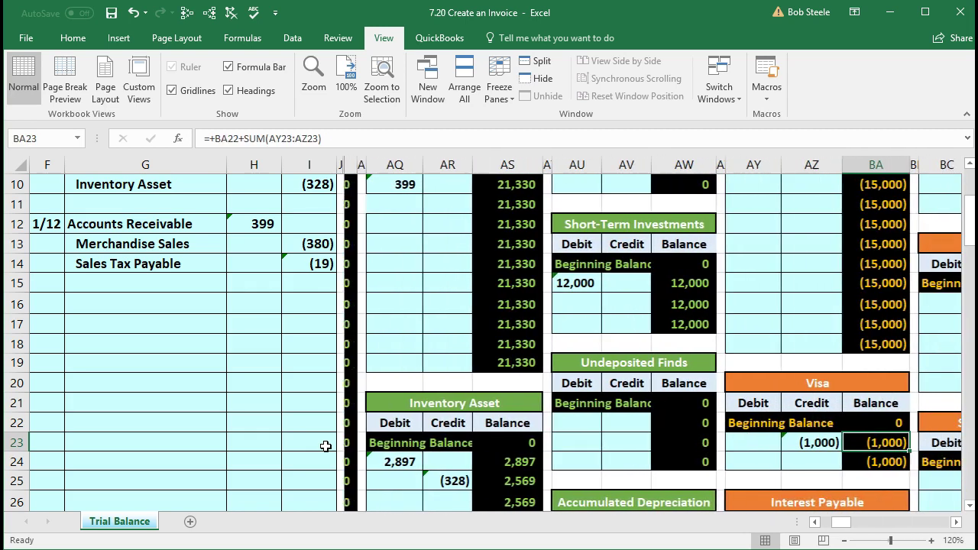
pyautogui.press('Right')
pyautogui.press('Right')
pyautogui.press('Right')
pyautogui.press('Right')
pyautogui.press('Right')
pyautogui.press('Right')
pyautogui.press('Right')
pyautogui.press('Right')
pyautogui.press('Right')
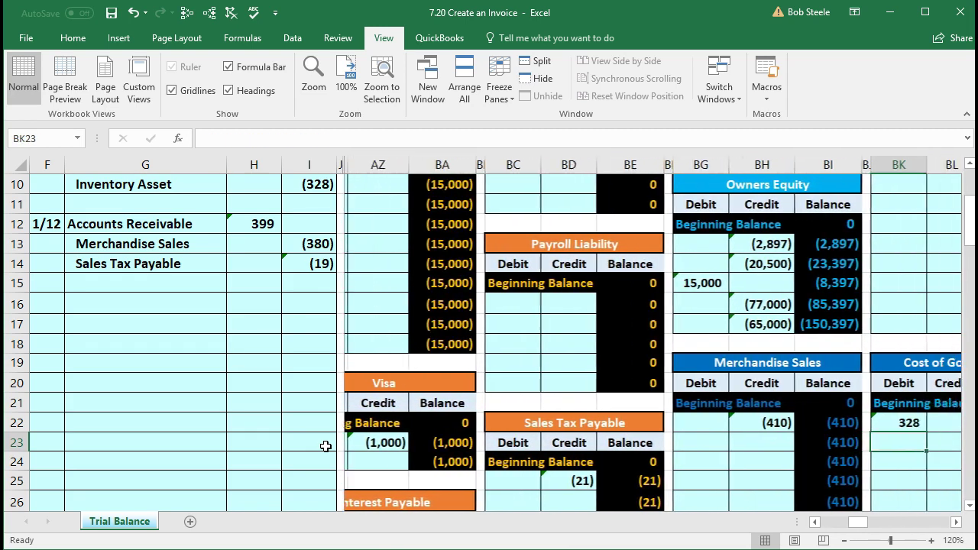
pyautogui.press('Right')
pyautogui.press('Right')
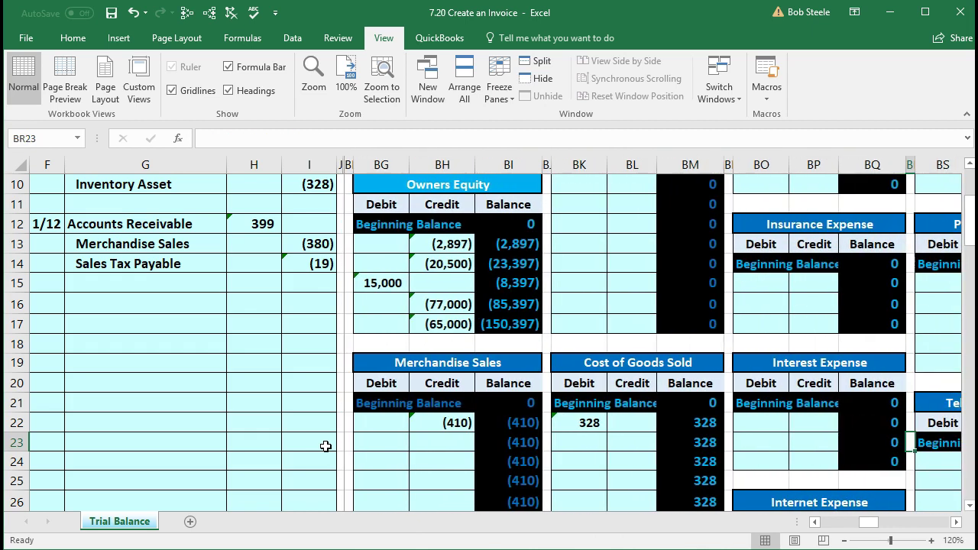
pyautogui.press('Left')
pyautogui.press('Left')
pyautogui.press('Left')
pyautogui.press('Left')
pyautogui.press('Left')
pyautogui.press('Left')
pyautogui.press('Left')
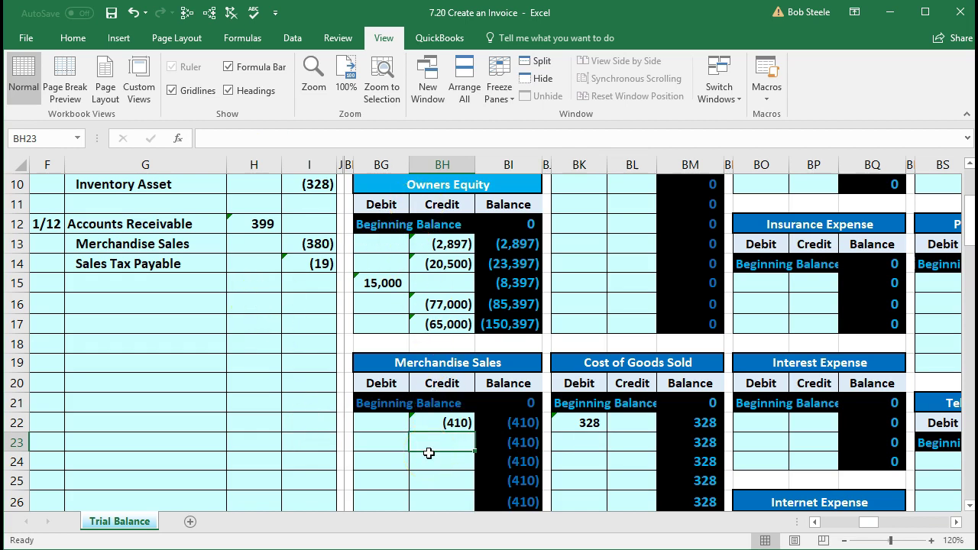
pyautogui.write('=')
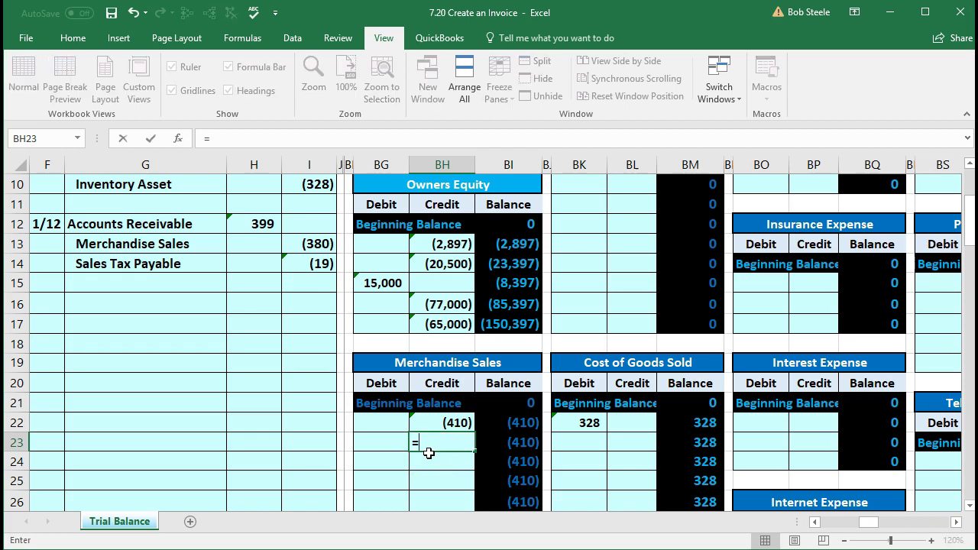
pyautogui.click(313, 243)
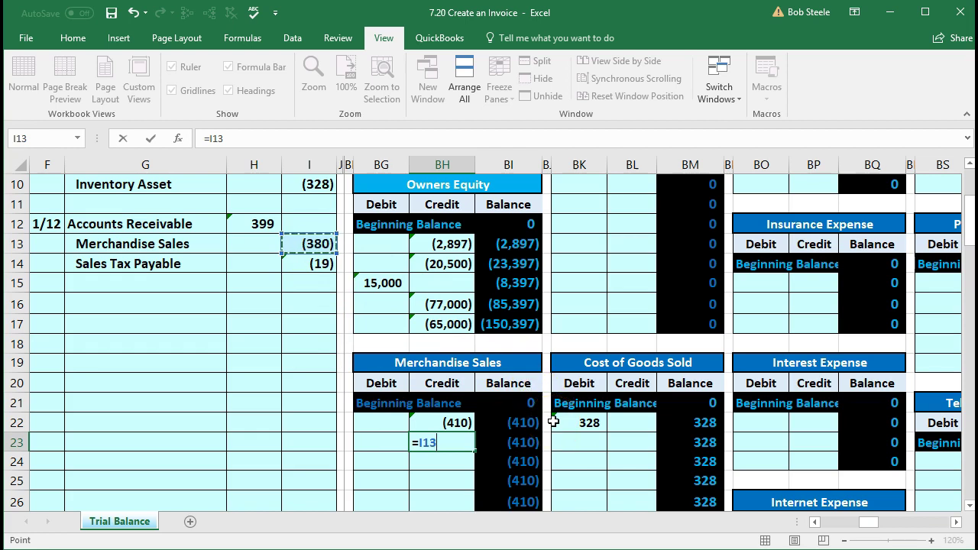
pyautogui.press('Return')
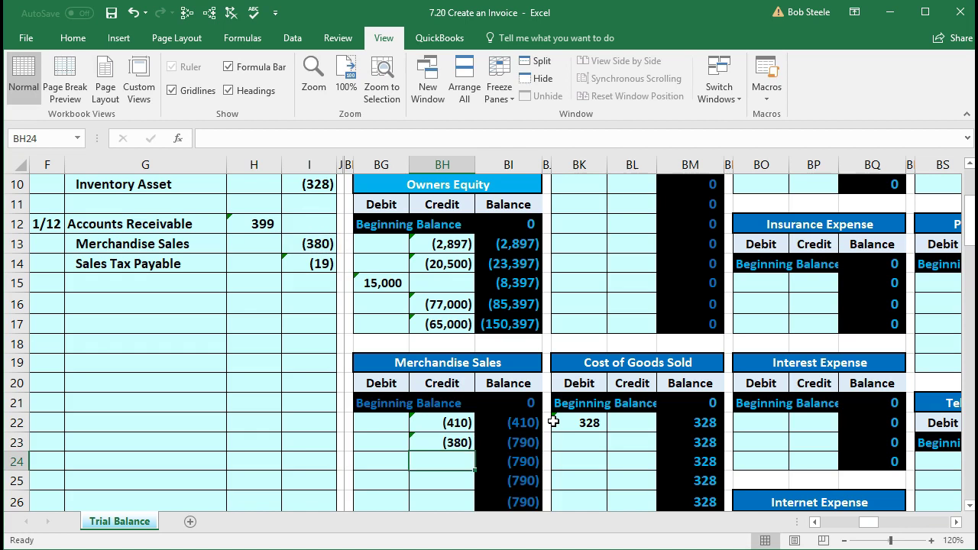
pyautogui.press('Right')
pyautogui.press('Up')
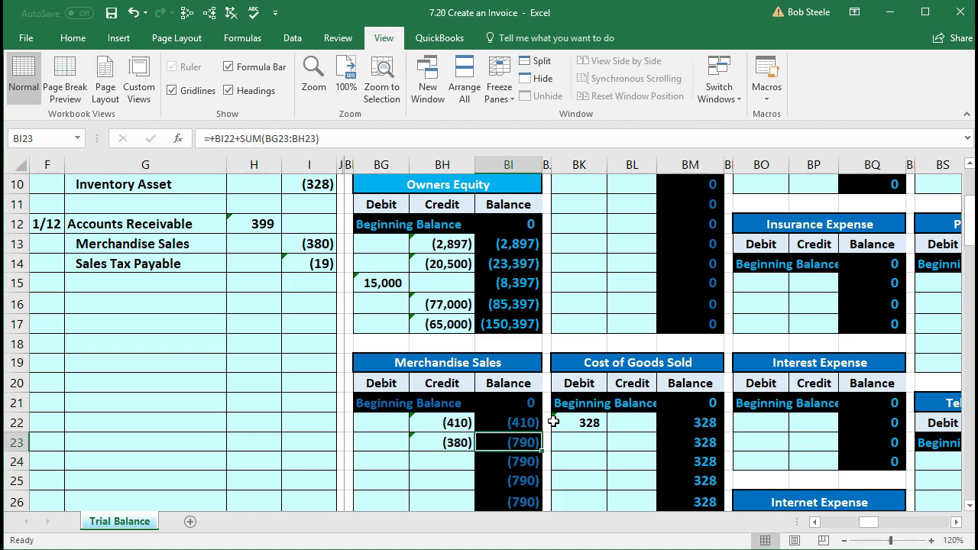
pyautogui.press('Left')
pyautogui.press('Left')
pyautogui.press('Left')
pyautogui.press('Left')
pyautogui.press('Left')
pyautogui.press('Left')
pyautogui.press('Left')
pyautogui.press('Left')
pyautogui.press('Left')
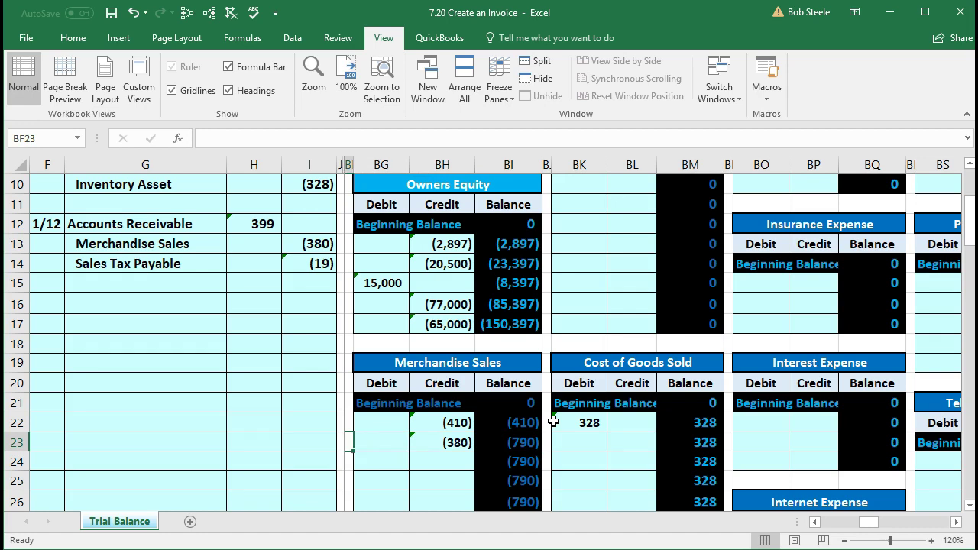
pyautogui.press('Left')
pyautogui.press('Left')
pyautogui.press('Left')
pyautogui.press('Left')
pyautogui.press('Left')
pyautogui.press('Left')
pyautogui.press('Left')
pyautogui.press('Left')
pyautogui.press('Left')
pyautogui.press('Left')
pyautogui.press('Left')
pyautogui.press('Left')
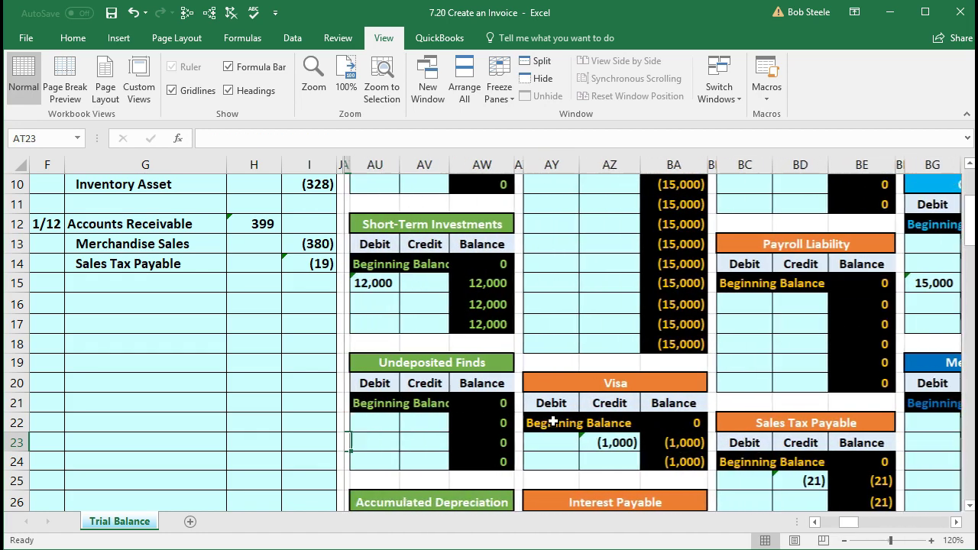
pyautogui.press('Left')
pyautogui.press('Left')
pyautogui.press('Left')
pyautogui.press('Left')
pyautogui.press('Left')
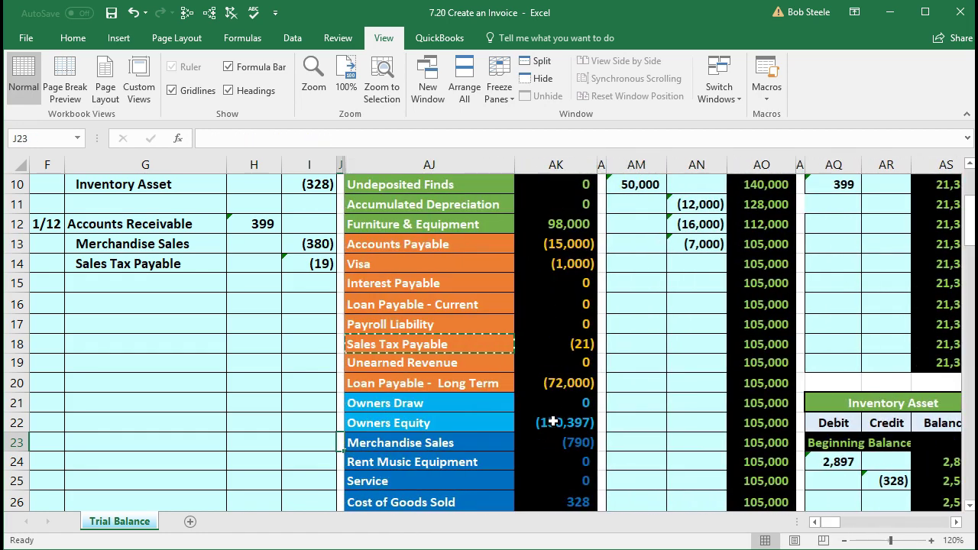
pyautogui.click(553, 437)
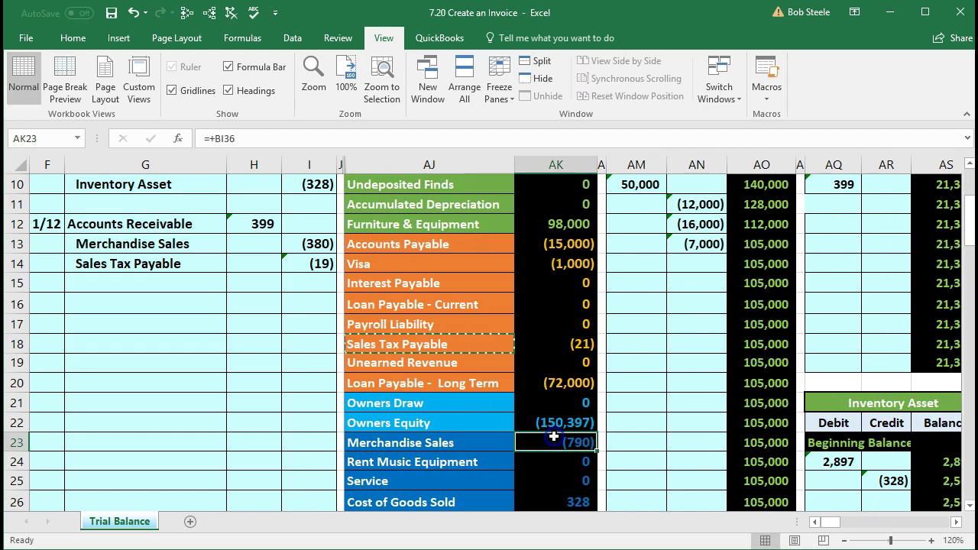
pyautogui.scroll(-5, 553, 437)
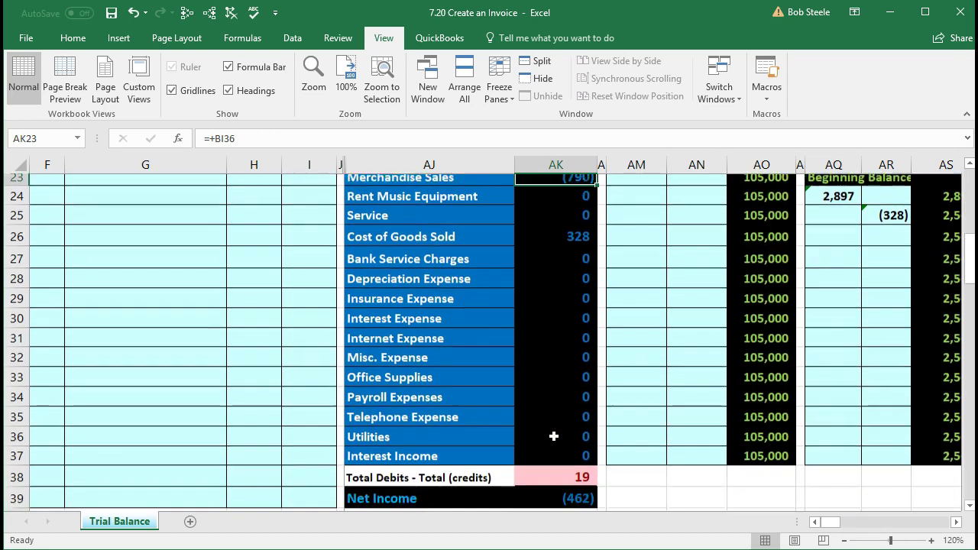
pyautogui.click(553, 437)
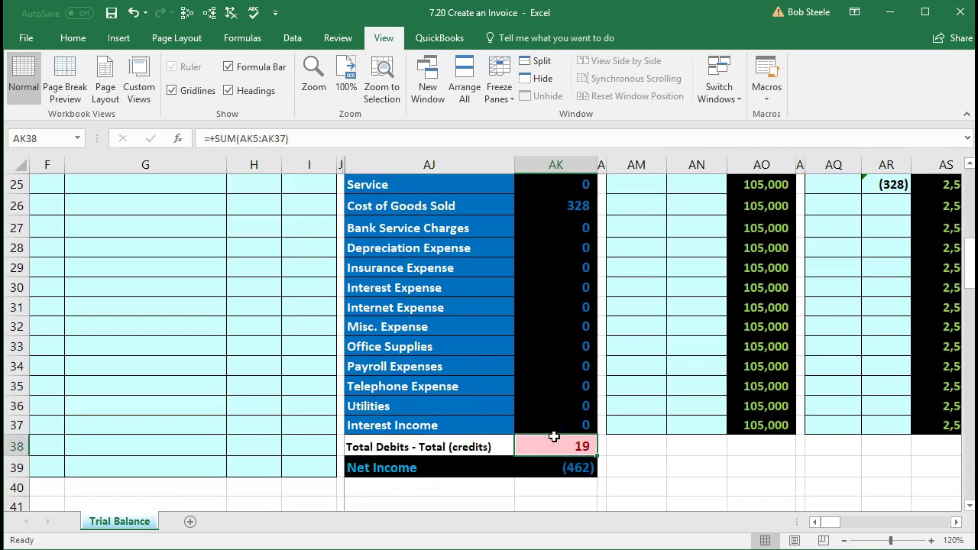
pyautogui.click(553, 468)
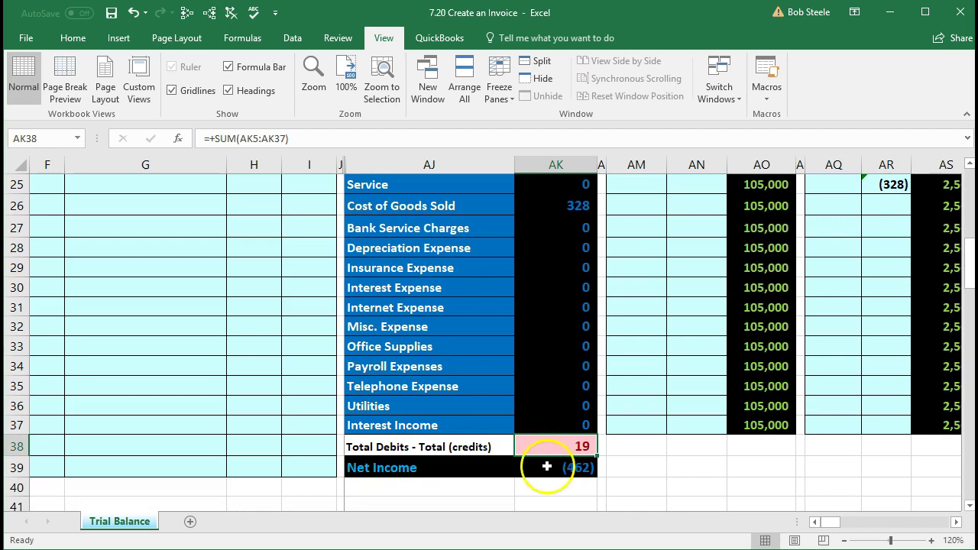
pyautogui.doubleClick(552, 469)
pyautogui.scroll(2, 552, 469)
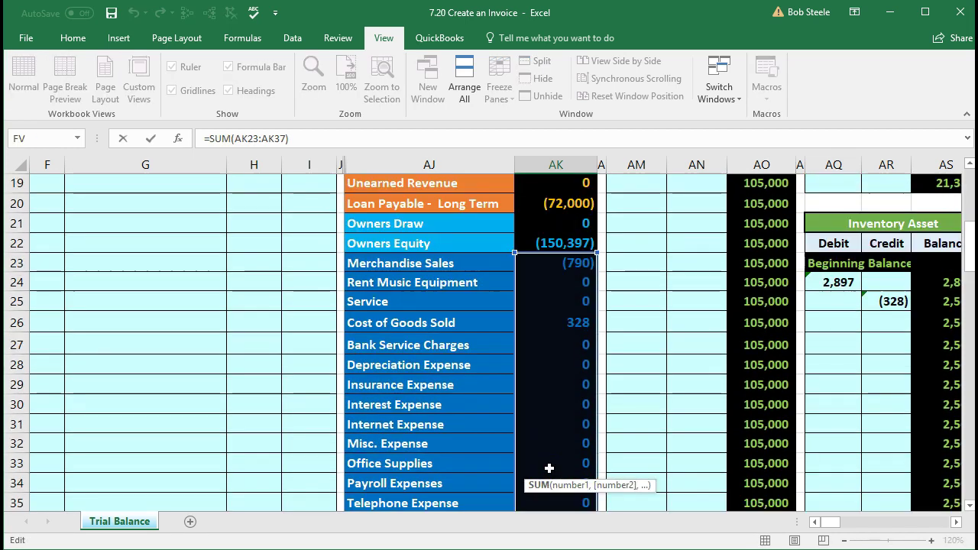
pyautogui.press('Return')
pyautogui.click(543, 459)
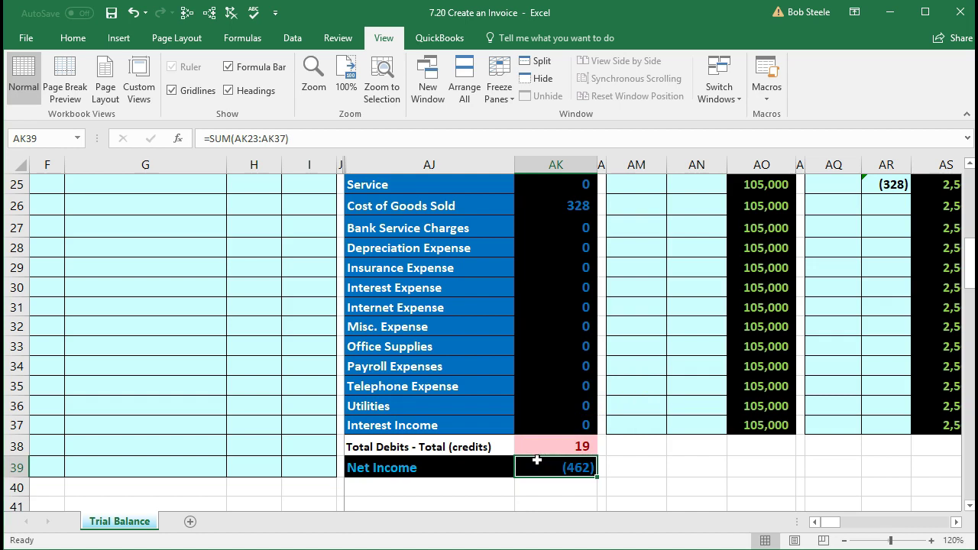
pyautogui.scroll(3, 416, 454)
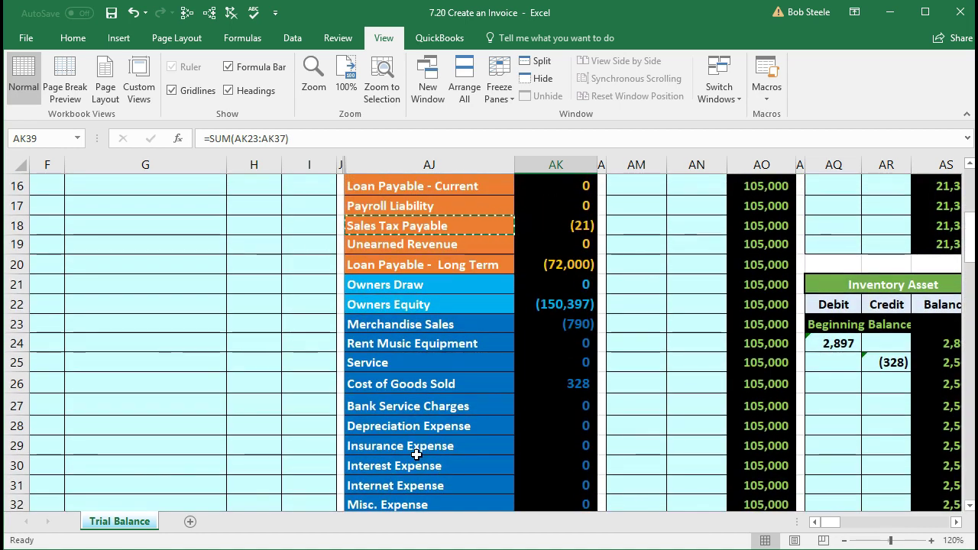
pyautogui.scroll(3, 416, 454)
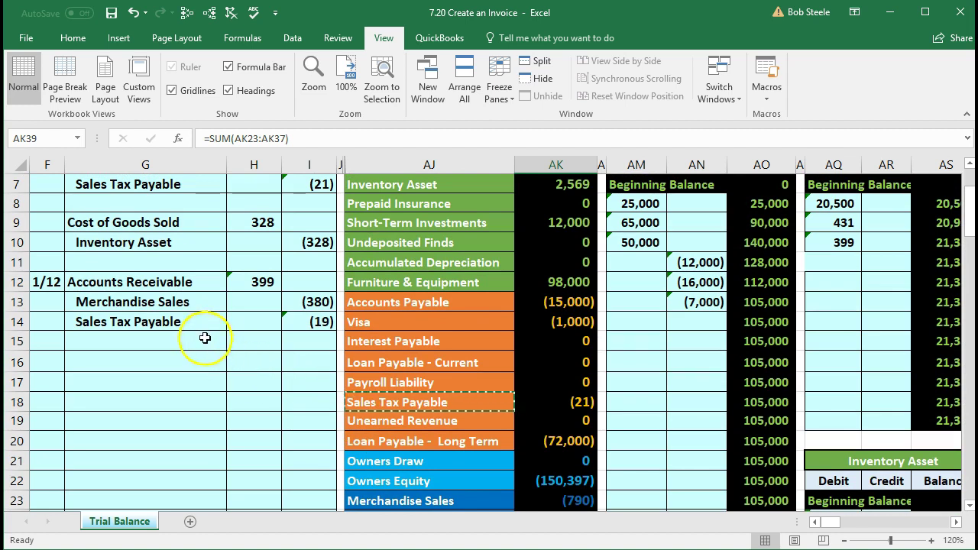
pyautogui.click(190, 319)
pyautogui.click(306, 309)
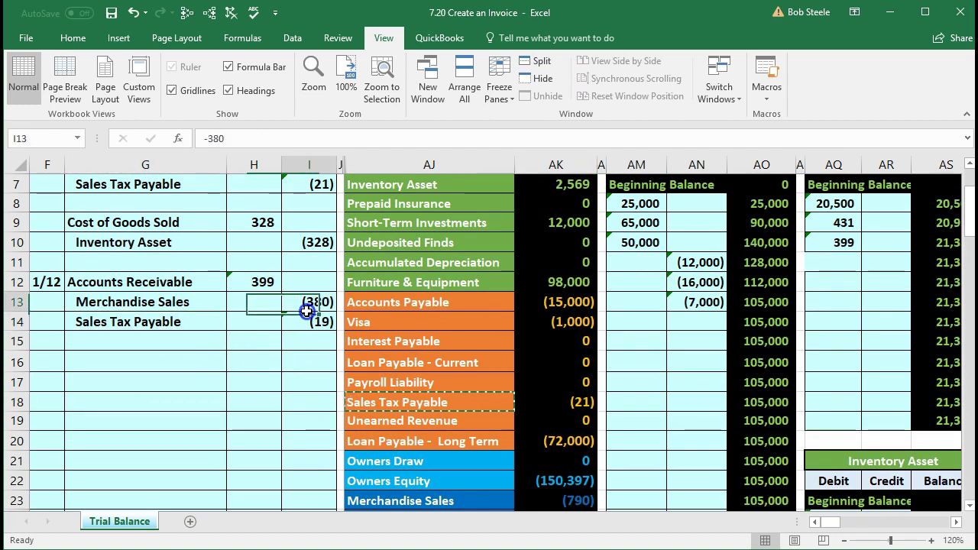
pyautogui.click(306, 317)
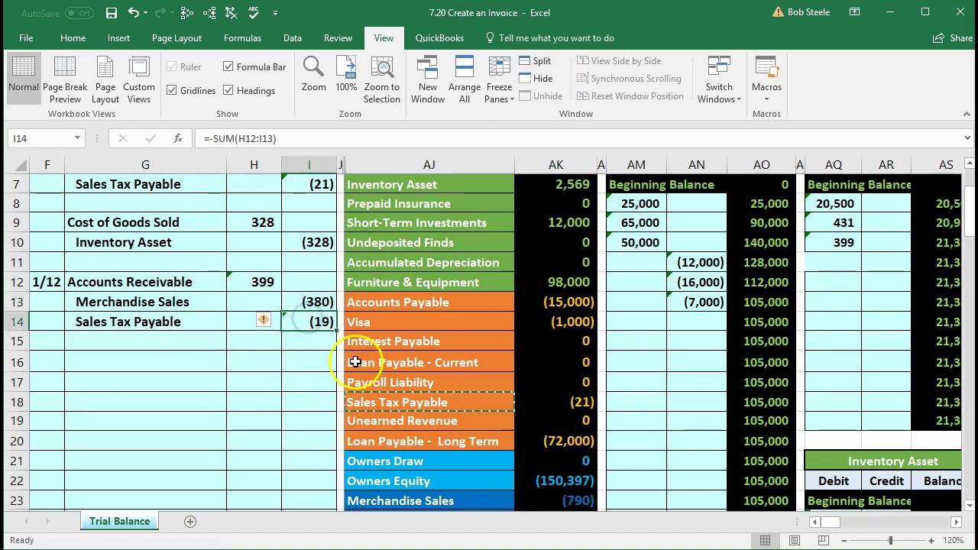
pyautogui.click(372, 382)
pyautogui.click(386, 400)
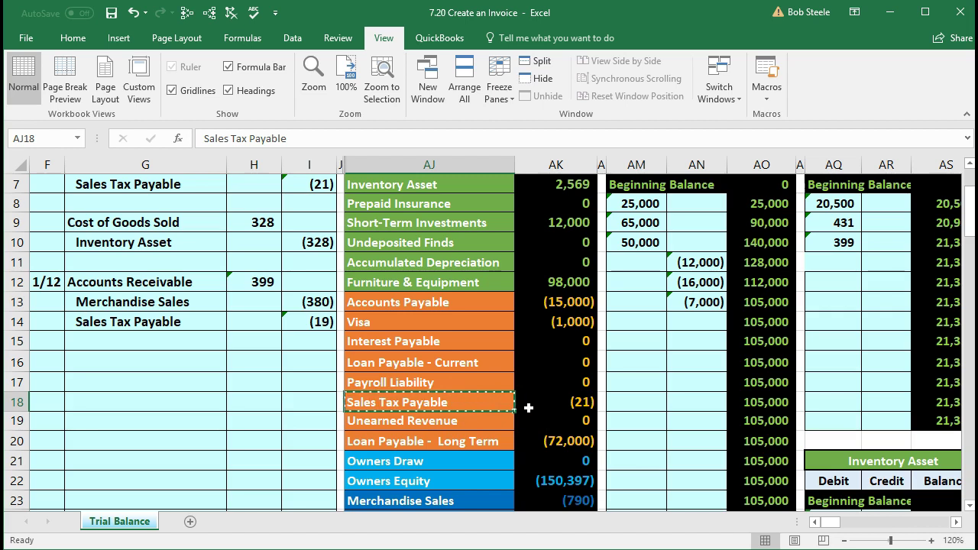
pyautogui.click(574, 401)
pyautogui.press('Right')
pyautogui.press('Right')
pyautogui.press('Right')
pyautogui.press('Right')
pyautogui.press('Right')
pyautogui.press('Right')
pyautogui.press('Right')
pyautogui.press('Right')
pyautogui.press('Right')
pyautogui.press('Right')
pyautogui.press('Right')
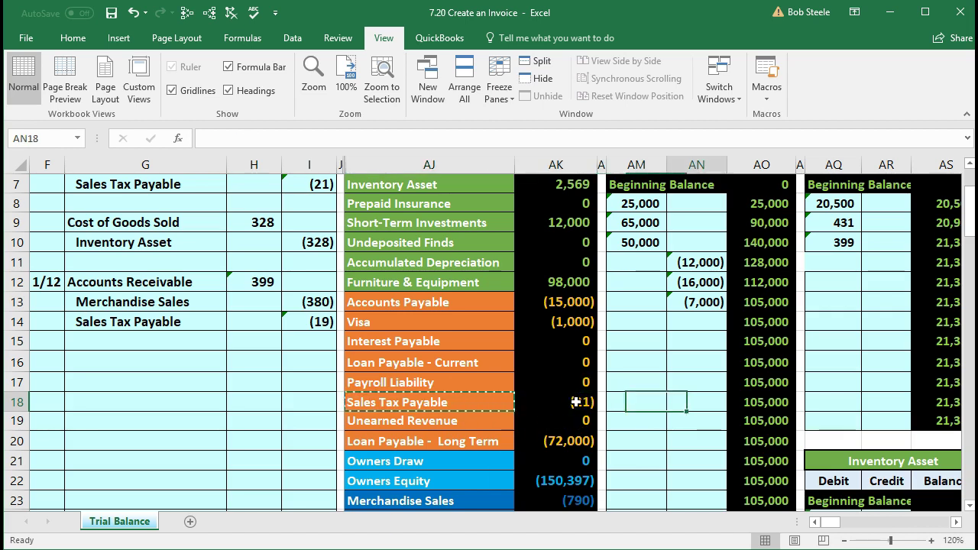
pyautogui.press('Right')
pyautogui.press('Right')
pyautogui.press('Right')
pyautogui.press('Right')
pyautogui.press('Right')
pyautogui.press('Right')
pyautogui.press('Right')
pyautogui.press('Right')
pyautogui.press('Right')
pyautogui.press('Right')
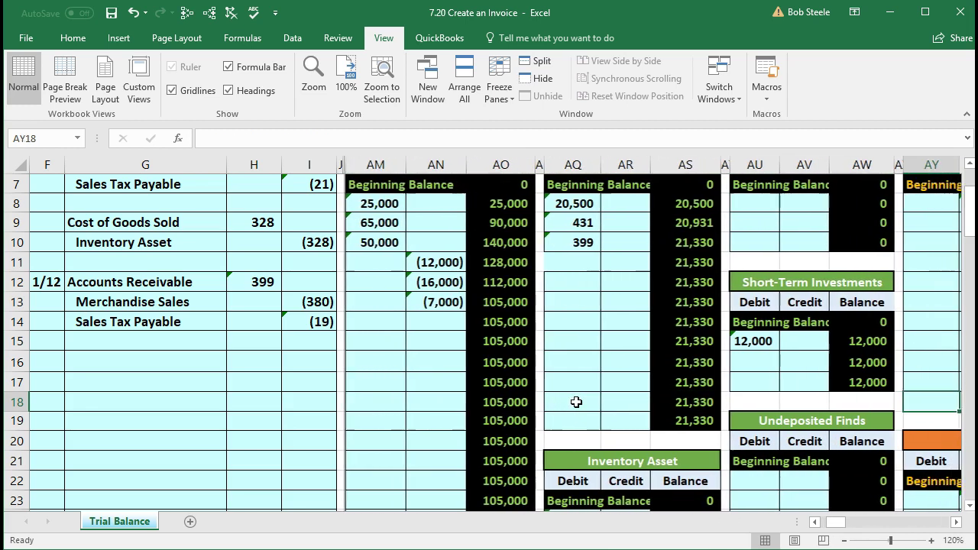
pyautogui.press('Right')
pyautogui.press('Right')
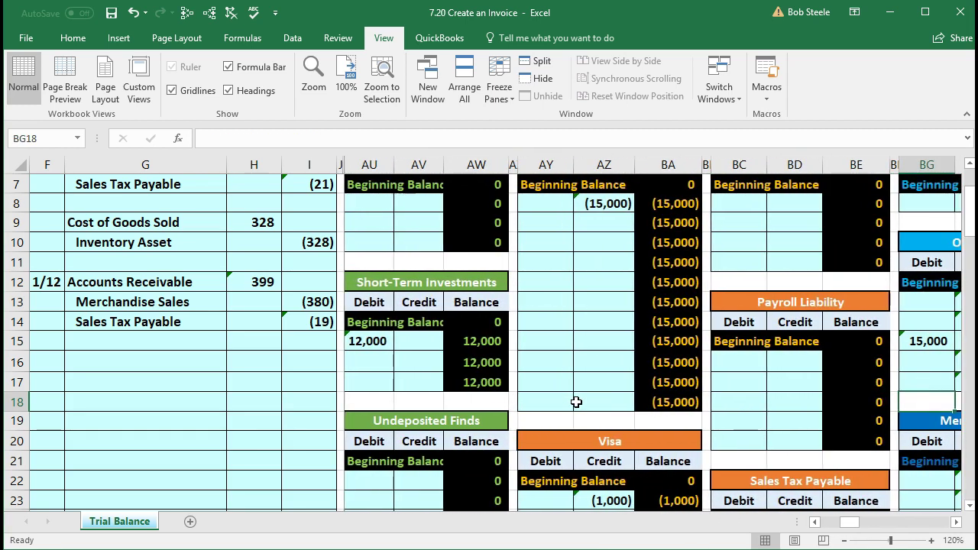
pyautogui.scroll(-1, 620, 402)
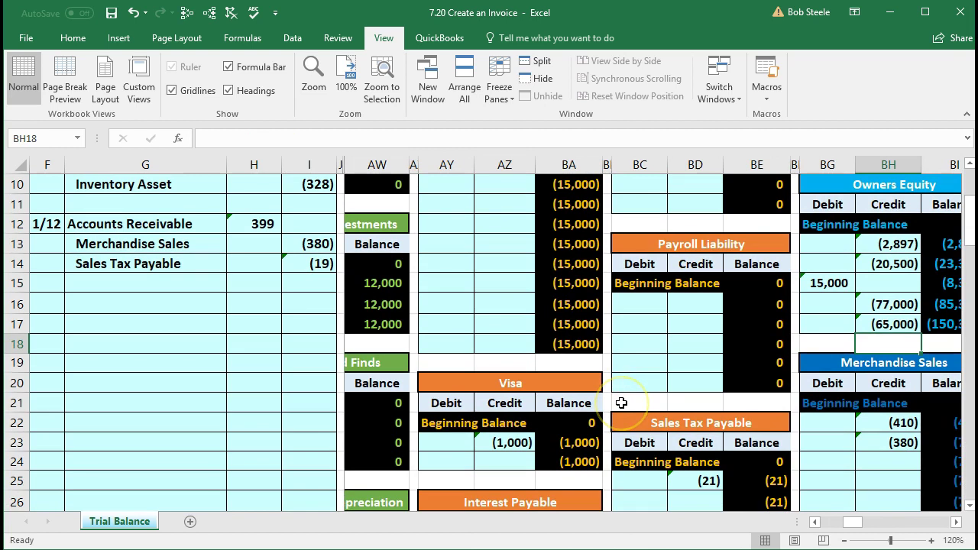
pyautogui.scroll(-1, 621, 402)
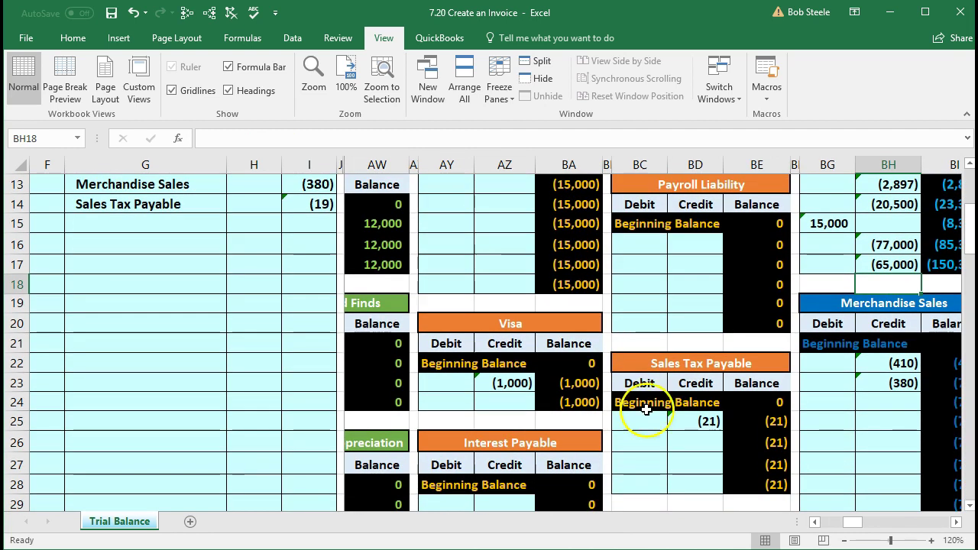
pyautogui.click(687, 442)
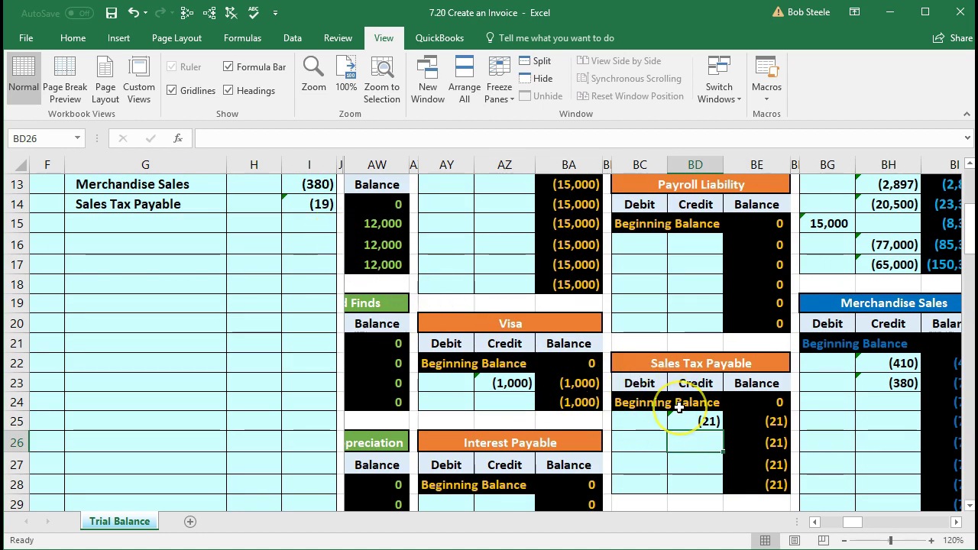
pyautogui.write('=')
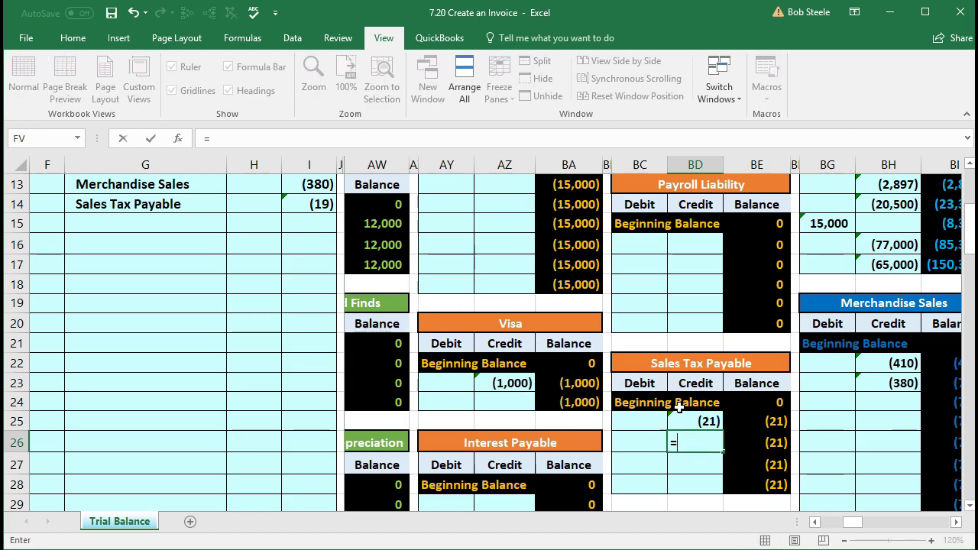
pyautogui.click(320, 211)
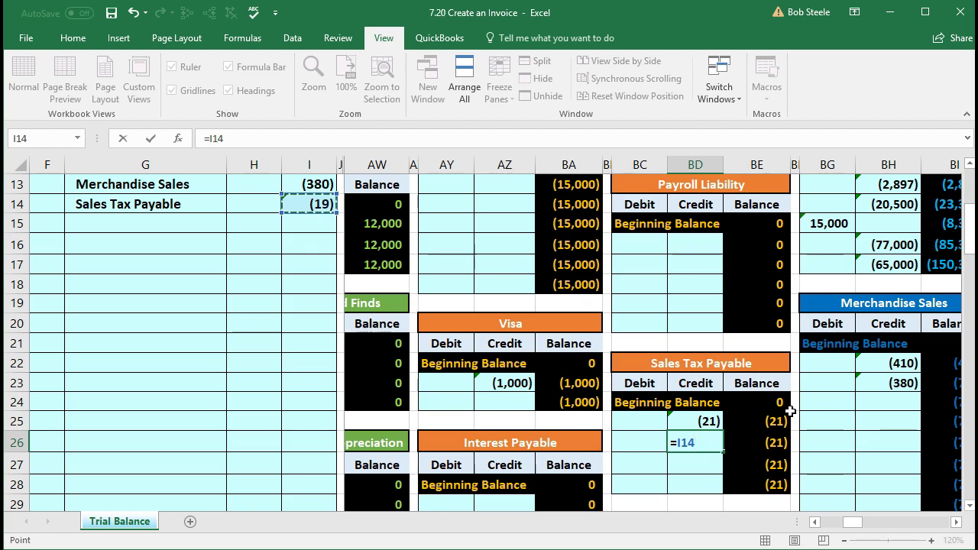
pyautogui.press('Return')
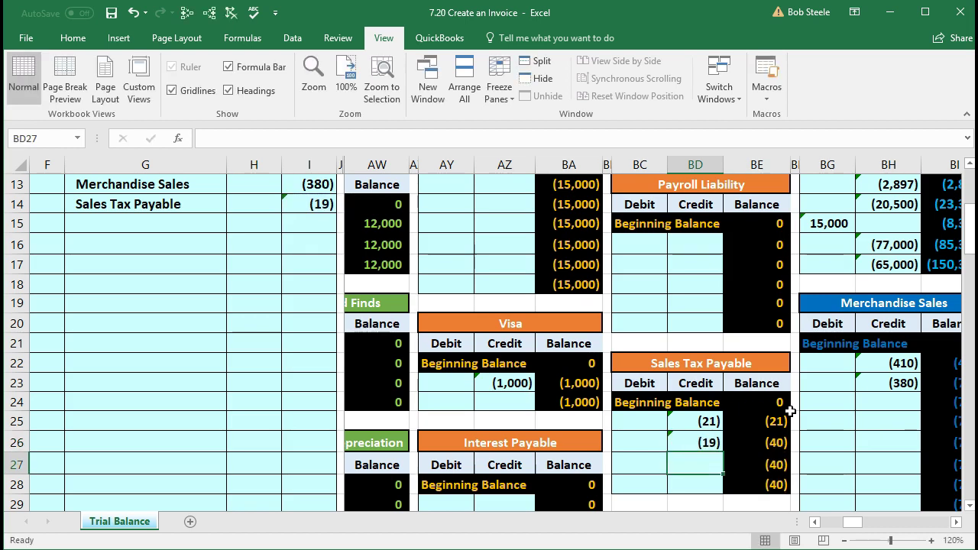
pyautogui.press('Left')
pyautogui.press('Left')
pyautogui.press('Left')
pyautogui.press('Left')
pyautogui.press('Left')
pyautogui.press('Left')
pyautogui.press('Left')
pyautogui.press('Left')
pyautogui.press('Left')
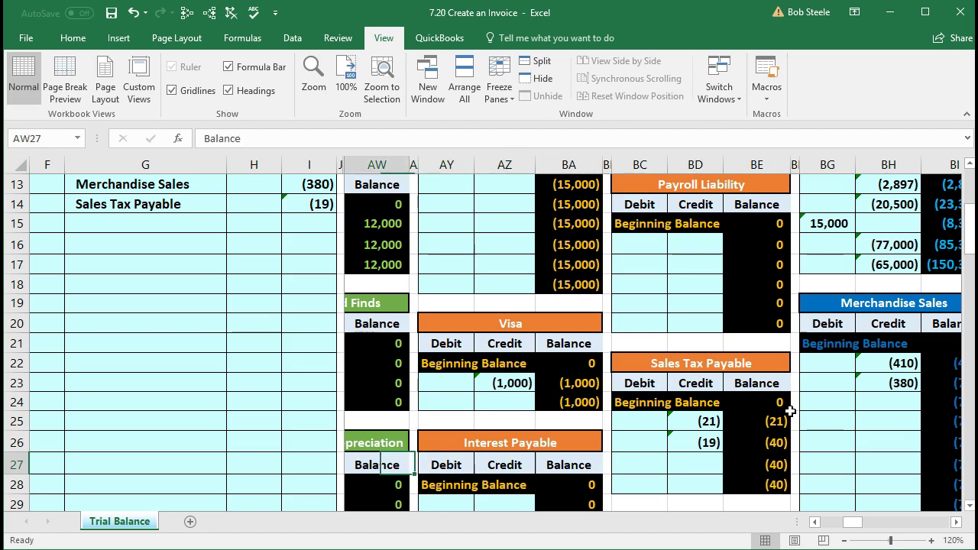
pyautogui.press('Left')
pyautogui.press('Left')
pyautogui.press('Left')
pyautogui.press('Left')
pyautogui.press('Left')
pyautogui.press('Left')
pyautogui.press('Left')
pyautogui.press('Left')
pyautogui.press('Left')
pyautogui.press('Left')
pyautogui.press('Left')
pyautogui.press('Left')
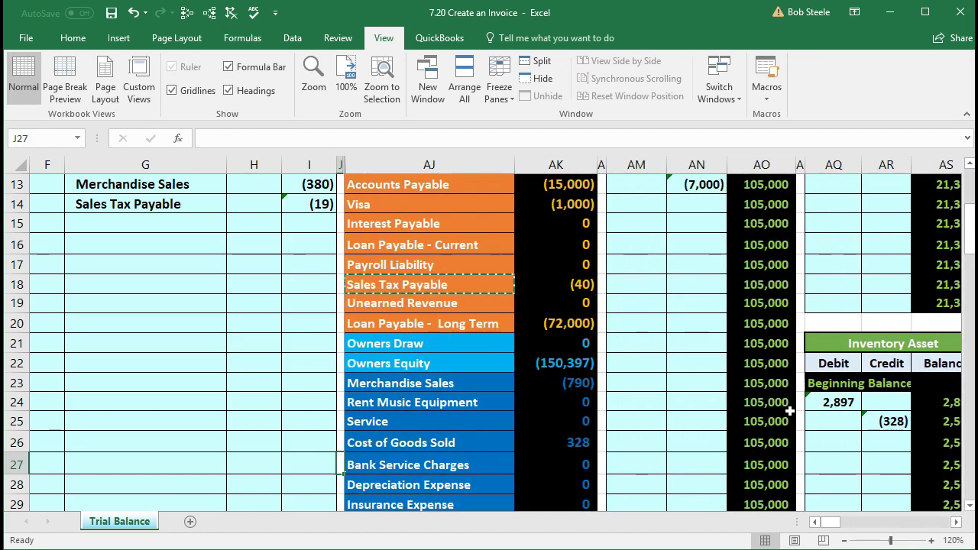
pyautogui.press('Right')
pyautogui.press('Up')
pyautogui.press('Up')
pyautogui.press('Up')
pyautogui.press('Up')
pyautogui.press('Up')
pyautogui.press('Up')
pyautogui.press('Up')
pyautogui.press('Up')
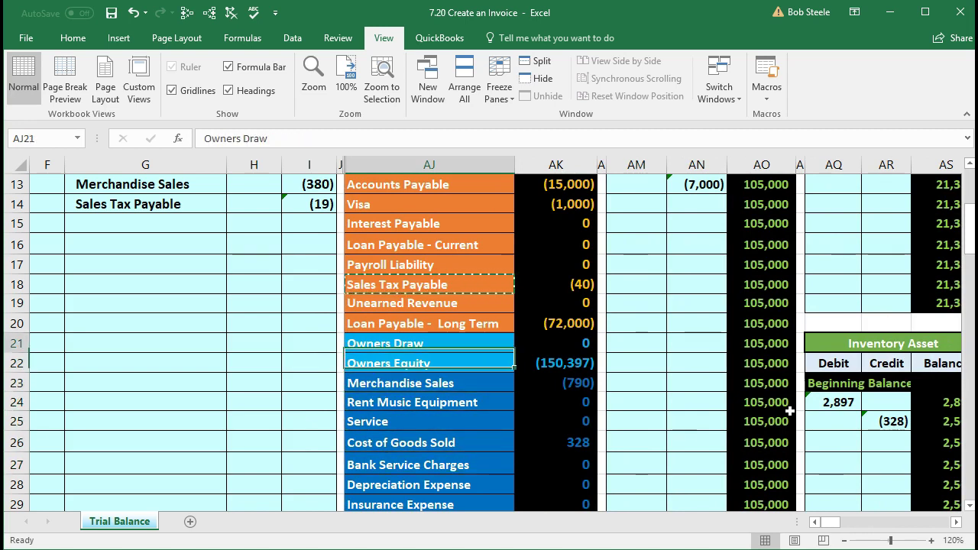
pyautogui.press('Up')
pyautogui.press('Right')
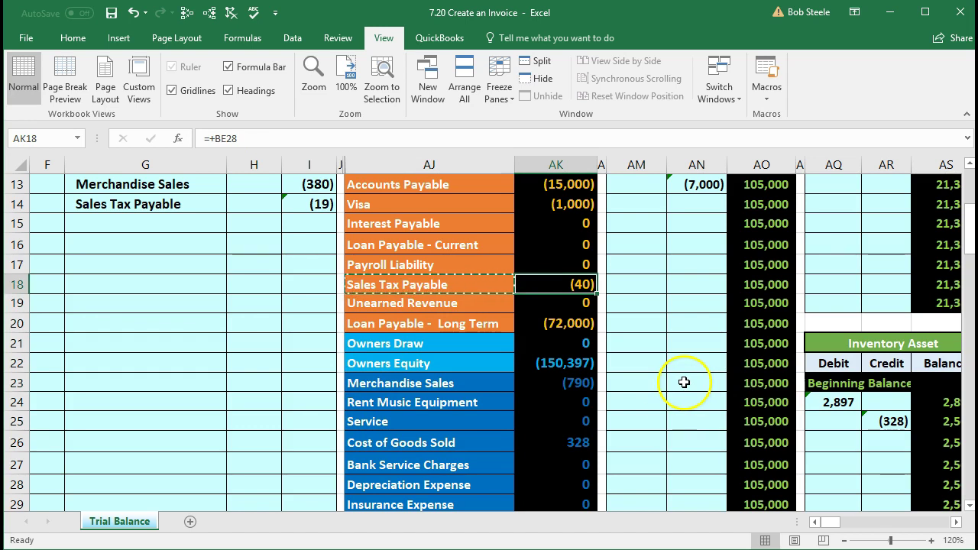
pyautogui.scroll(-4, 626, 432)
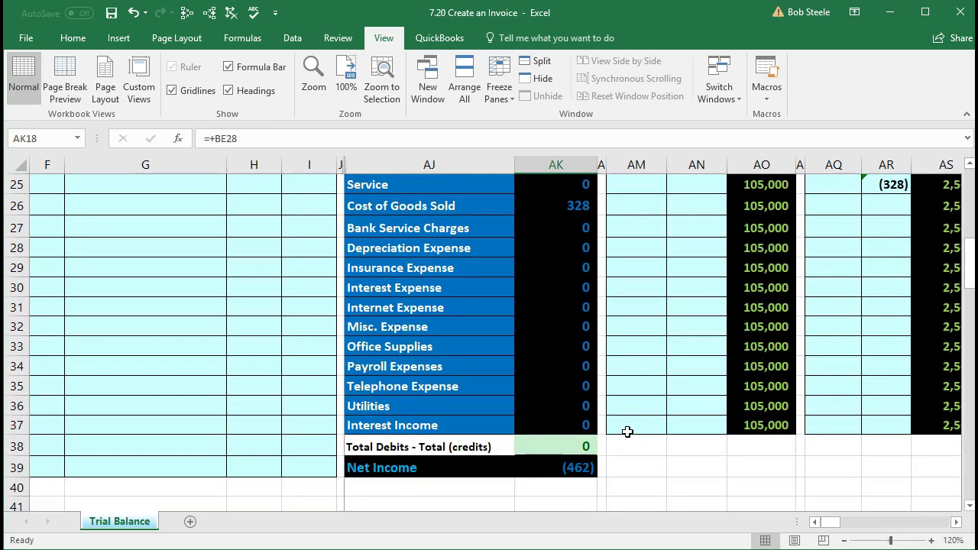
pyautogui.click(583, 438)
pyautogui.scroll(7, 496, 439)
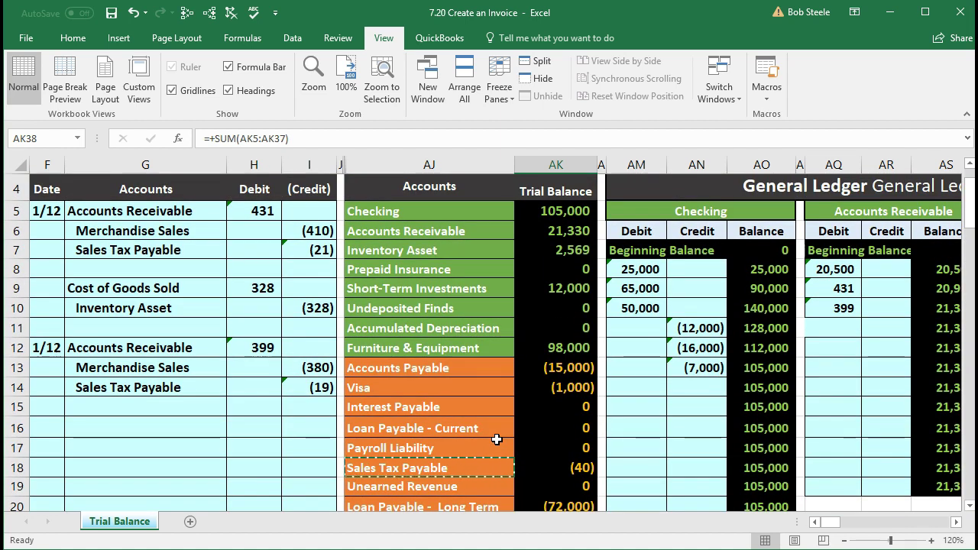
pyautogui.click(250, 349)
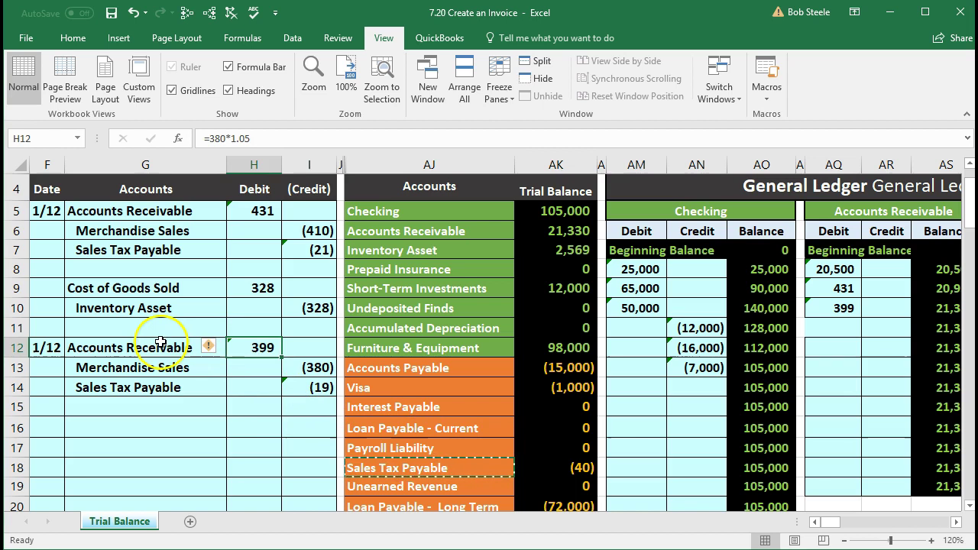
pyautogui.moveTo(195, 350); pyautogui.dragTo(236, 351)
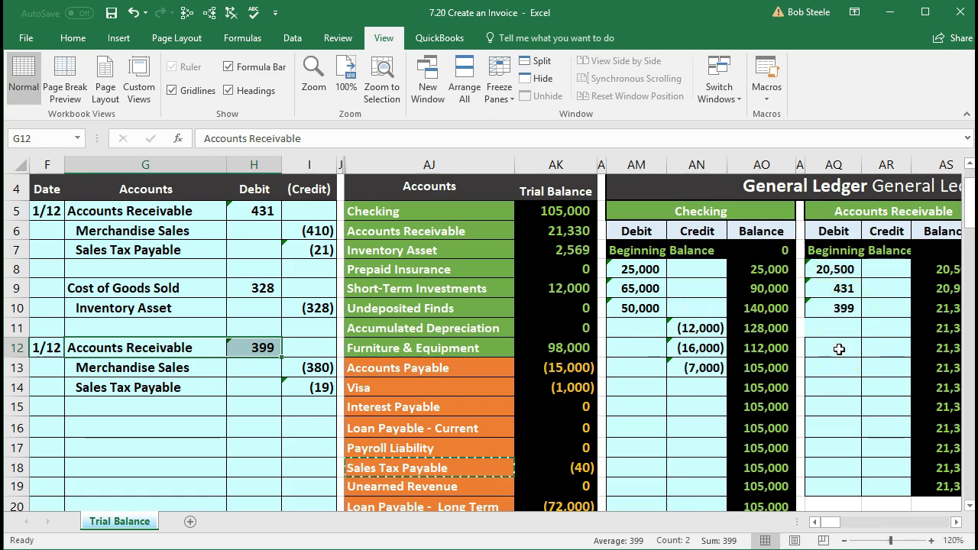
pyautogui.click(324, 351)
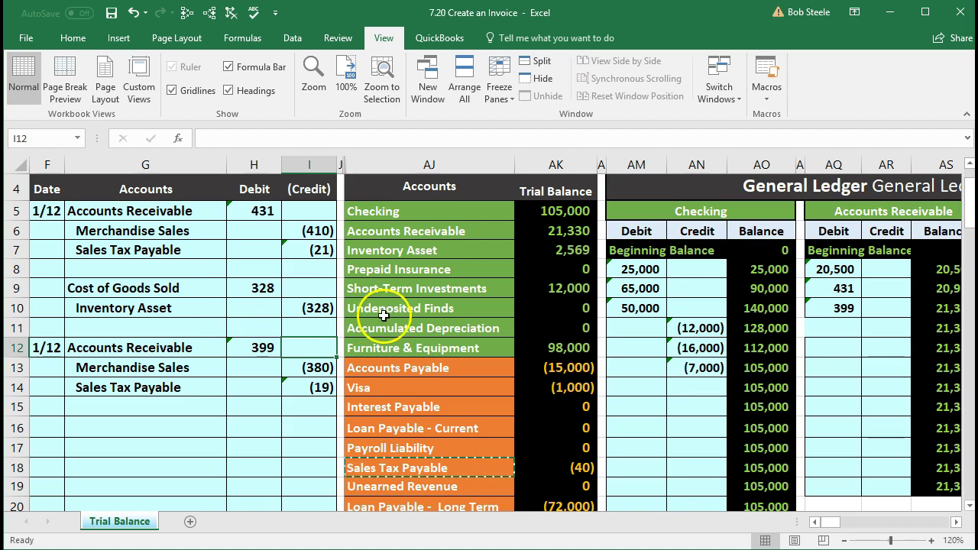
pyautogui.moveTo(856, 269); pyautogui.dragTo(838, 305)
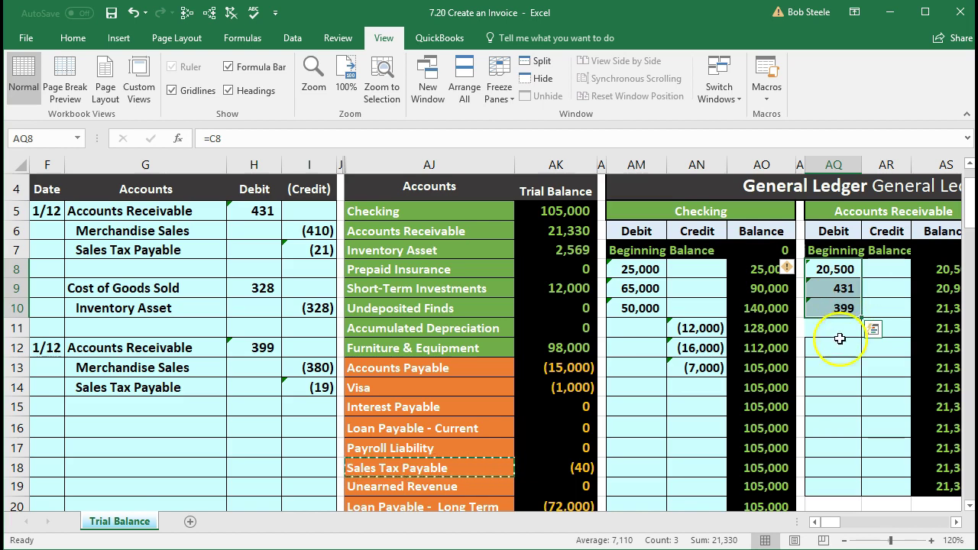
pyautogui.moveTo(823, 273); pyautogui.dragTo(824, 305)
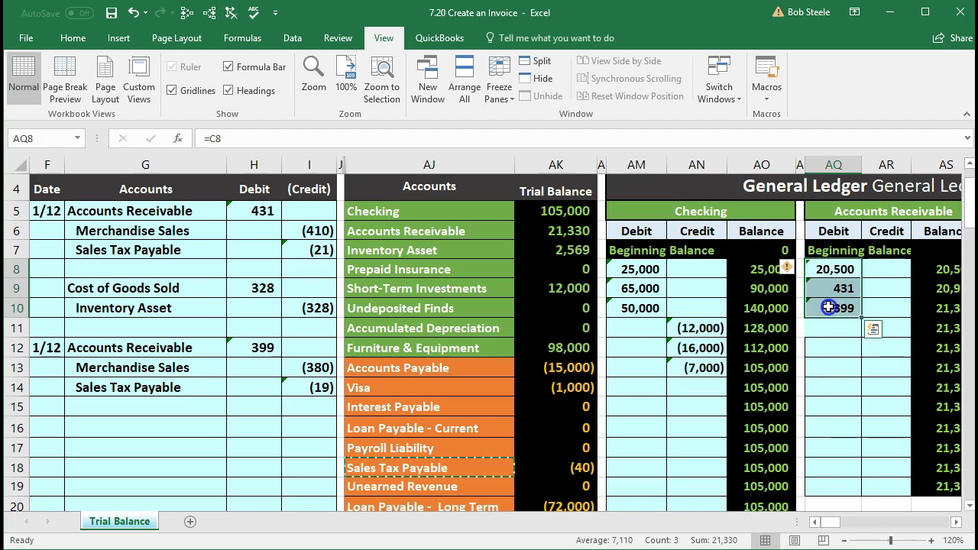
pyautogui.click(831, 322)
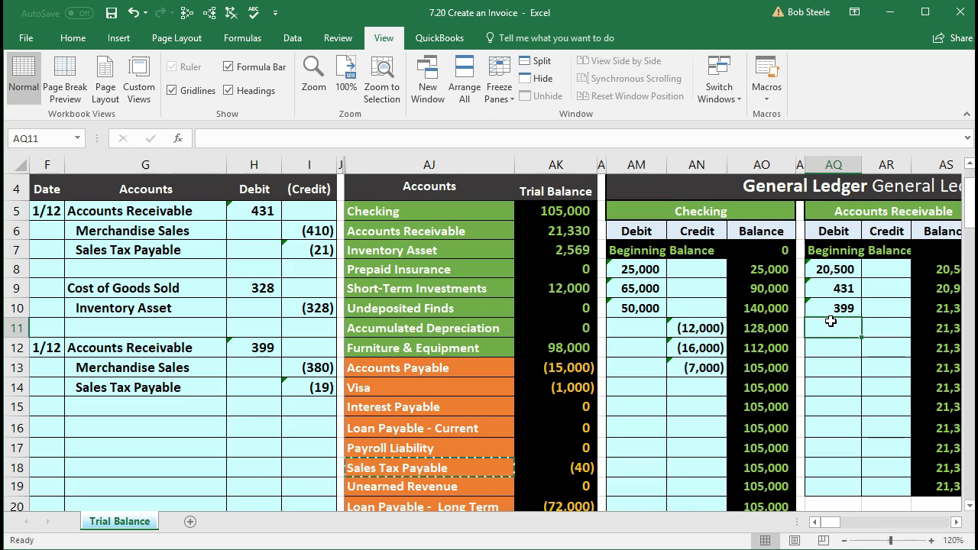
# Step: Link Jones Guitars' next subsidiary ledger debit to the journal's 399 receivable in H12
pyautogui.press('Right')
pyautogui.press('Right')
pyautogui.press('Right')
pyautogui.press('Right')
pyautogui.press('Right')
pyautogui.press('Right')
pyautogui.press('Right')
pyautogui.press('Right')
pyautogui.press('Right')
pyautogui.press('Right')
pyautogui.press('Right')
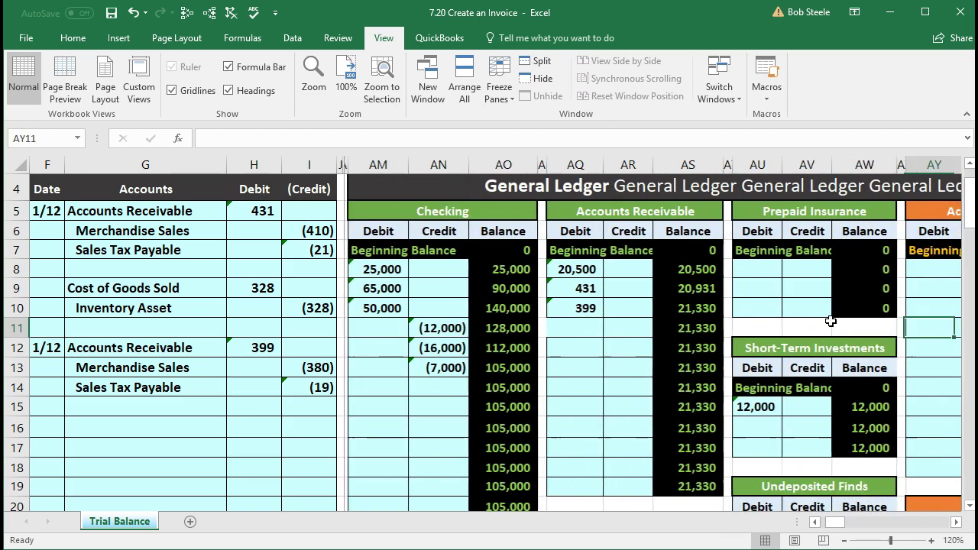
pyautogui.press('Right')
pyautogui.press('Right')
pyautogui.press('Right')
pyautogui.press('Right')
pyautogui.press('Right')
pyautogui.press('Right')
pyautogui.press('Right')
pyautogui.press('Right')
pyautogui.press('Right')
pyautogui.press('Right')
pyautogui.press('Right')
pyautogui.press('Right')
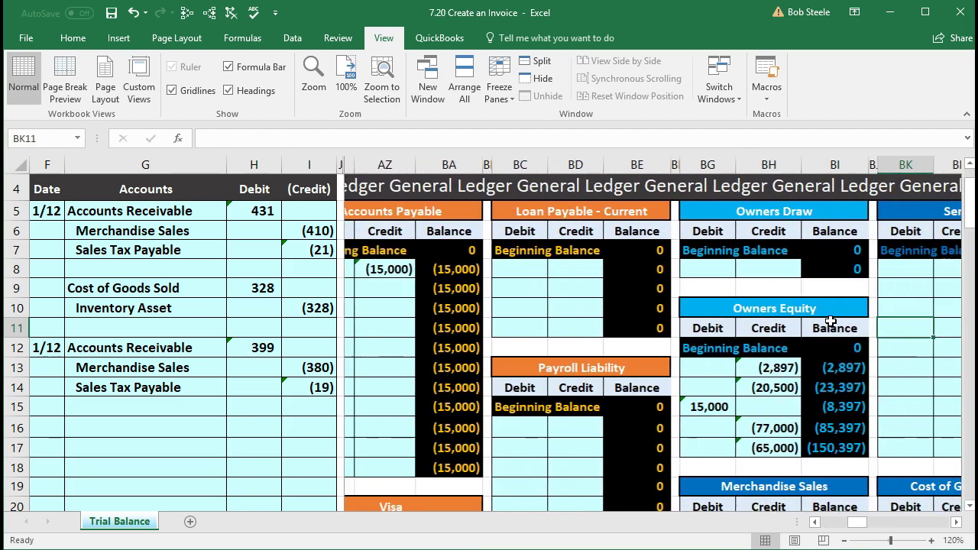
pyautogui.press('Right')
pyautogui.press('Right')
pyautogui.press('Right')
pyautogui.press('Right')
pyautogui.press('Right')
pyautogui.press('Right')
pyautogui.press('Right')
pyautogui.press('Right')
pyautogui.press('Right')
pyautogui.press('Right')
pyautogui.press('Right')
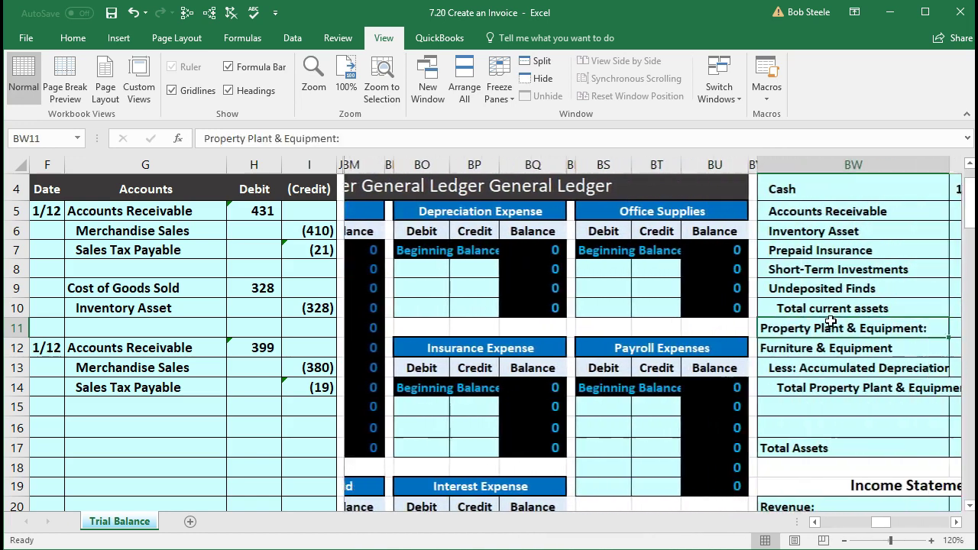
pyautogui.press('Right')
pyautogui.press('Right')
pyautogui.press('Right')
pyautogui.press('Right')
pyautogui.press('Right')
pyautogui.press('Right')
pyautogui.press('Right')
pyautogui.press('Right')
pyautogui.press('Right')
pyautogui.press('Right')
pyautogui.press('Right')
pyautogui.press('Right')
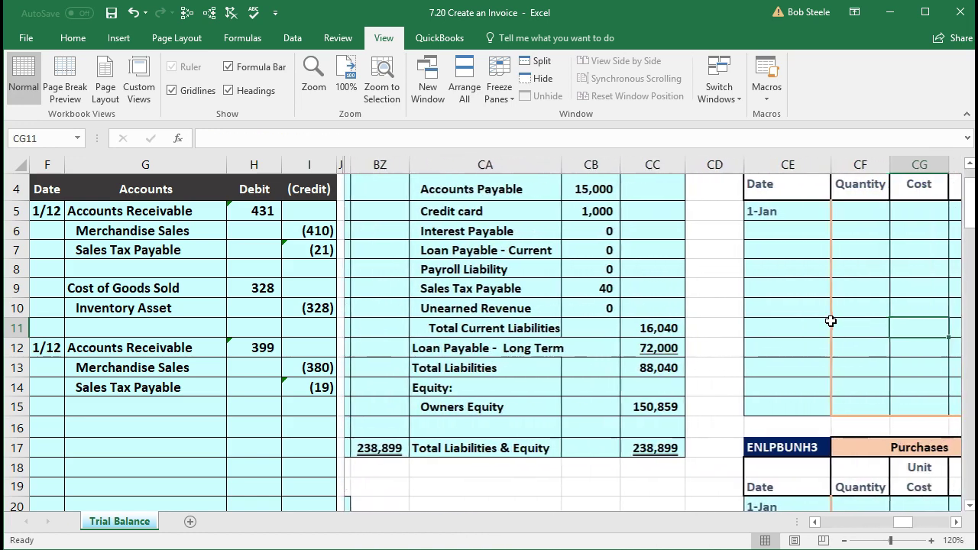
pyautogui.press('Right')
pyautogui.press('Right')
pyautogui.press('Right')
pyautogui.press('Right')
pyautogui.press('Right')
pyautogui.press('Right')
pyautogui.press('Right')
pyautogui.press('Right')
pyautogui.press('Right')
pyautogui.press('Right')
pyautogui.press('Right')
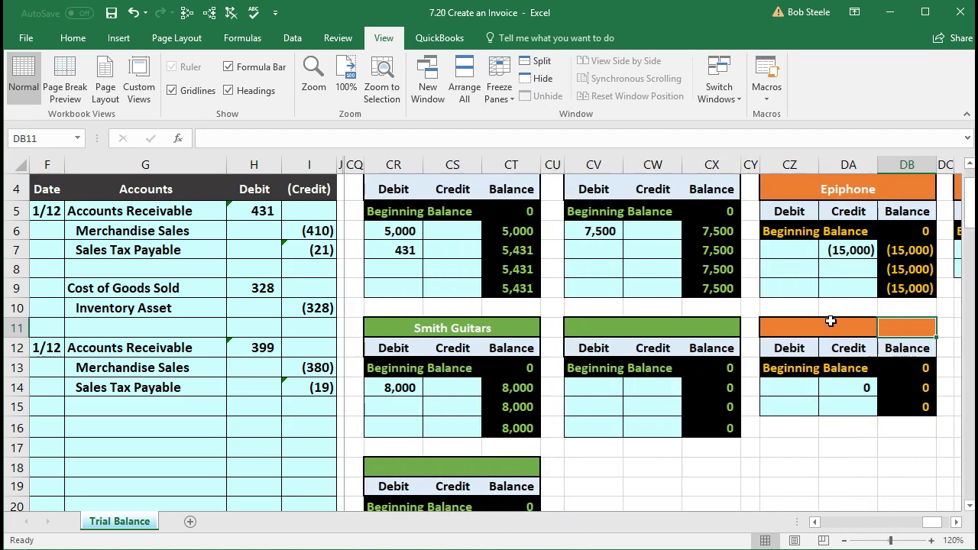
pyautogui.click(426, 250)
pyautogui.scroll(1, 425, 250)
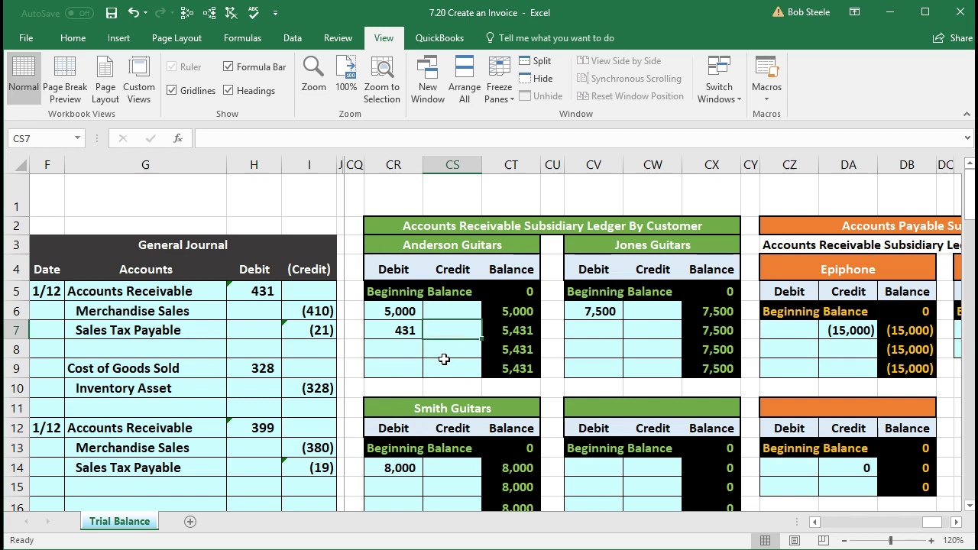
pyautogui.click(444, 363)
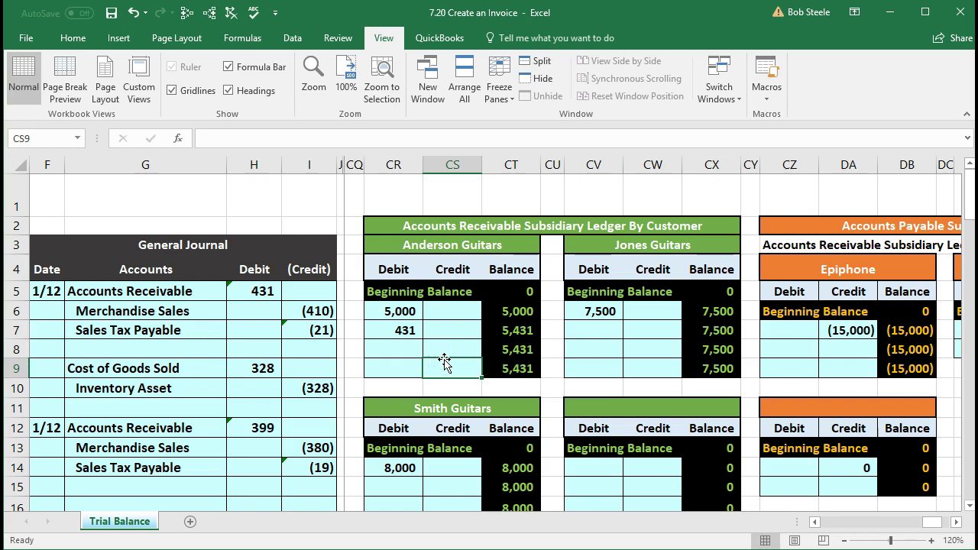
pyautogui.click(583, 330)
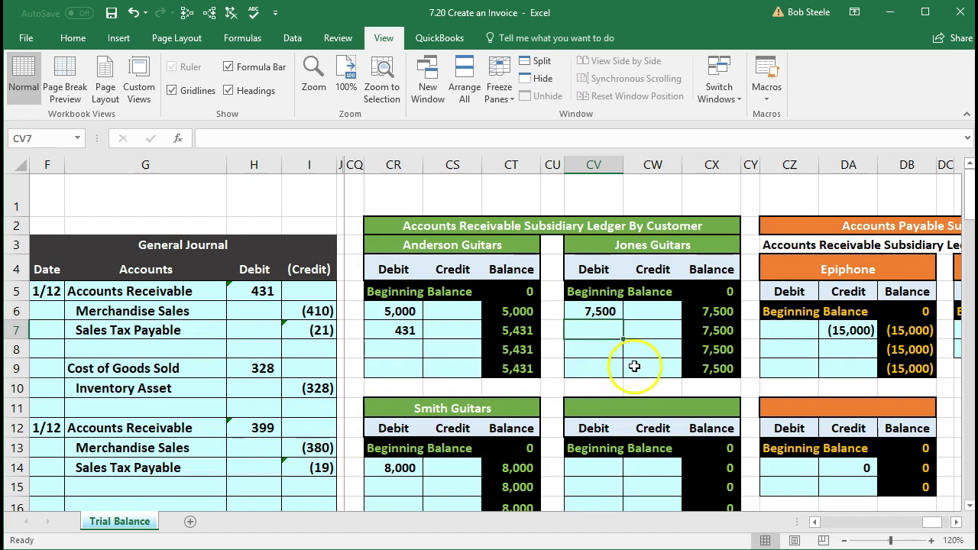
pyautogui.write('=')
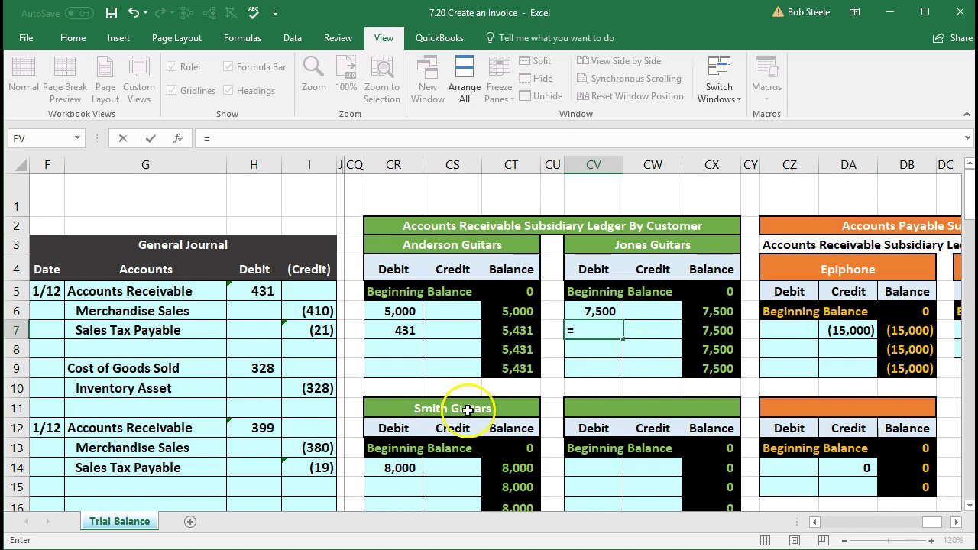
pyautogui.click(252, 433)
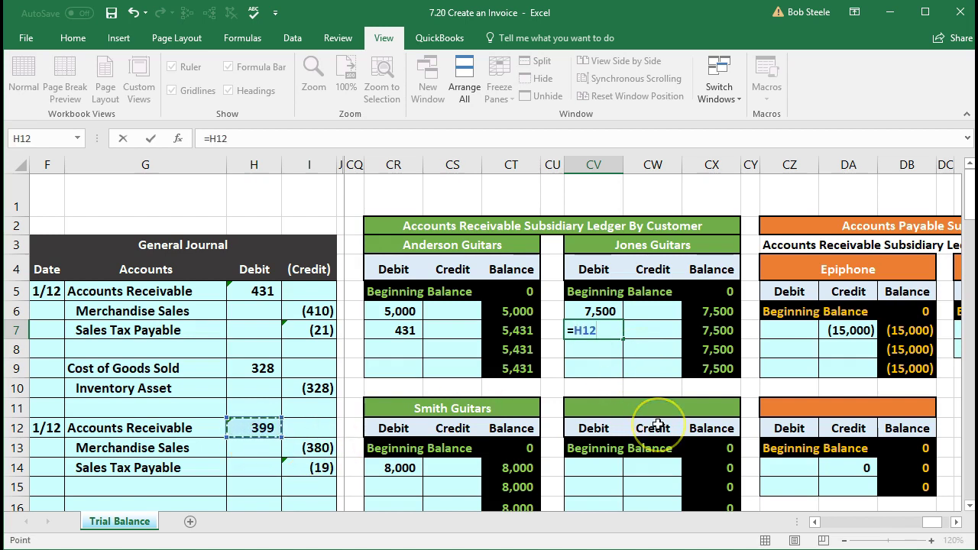
pyautogui.press('Return')
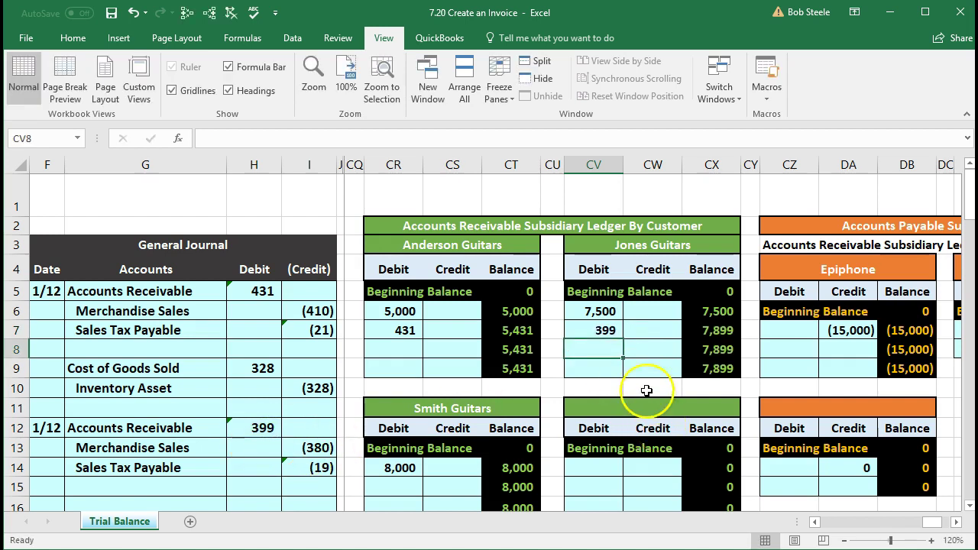
# Step: Check Jones Guitars' 7,899 balance and the 21,330 subsidiary ledger total formula
pyautogui.click(705, 327)
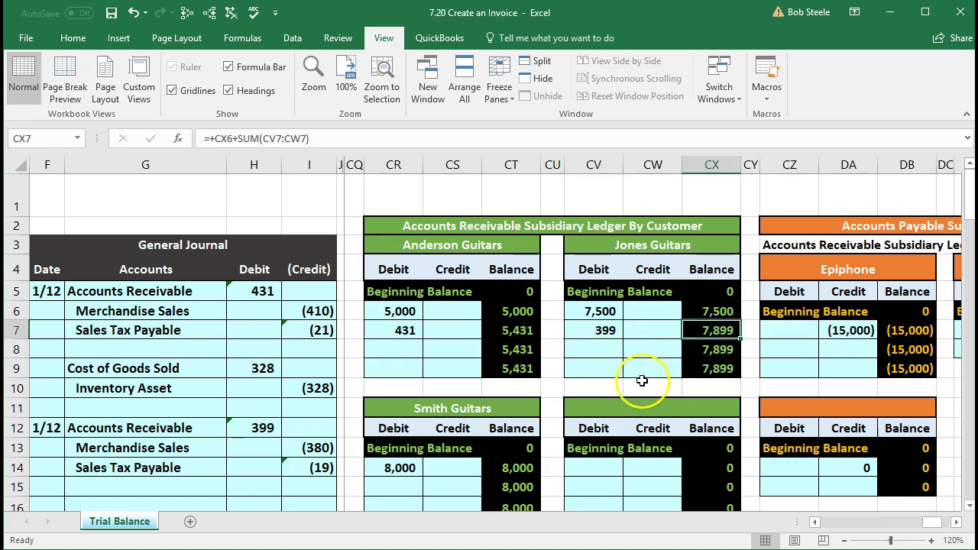
pyautogui.scroll(-4, 642, 381)
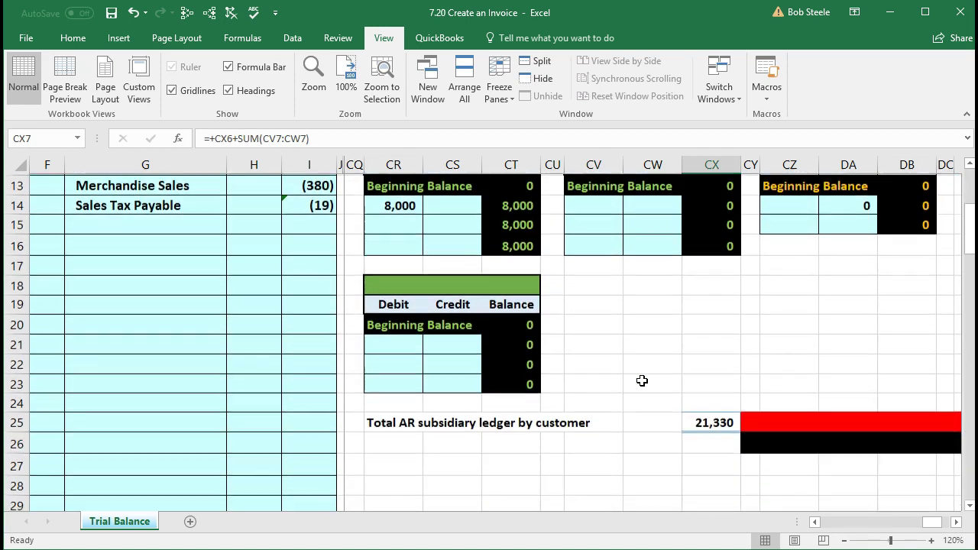
pyautogui.click(682, 424)
pyautogui.doubleClick(682, 424)
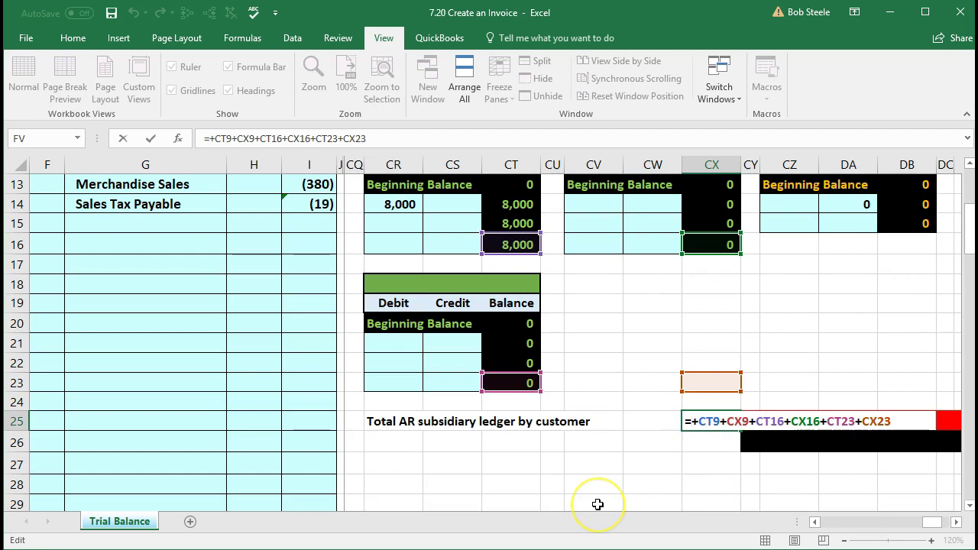
pyautogui.press('Return')
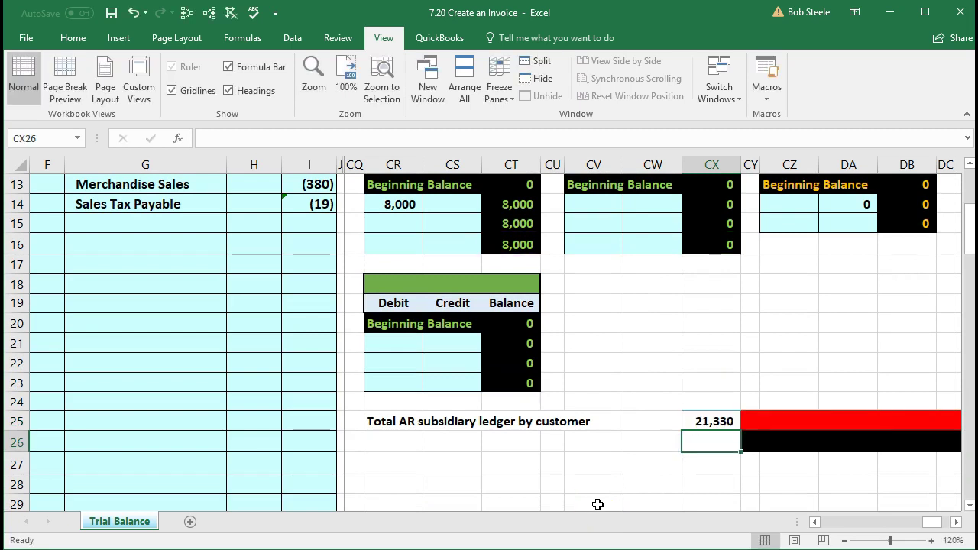
pyautogui.scroll(4, 597, 504)
pyautogui.click(605, 362)
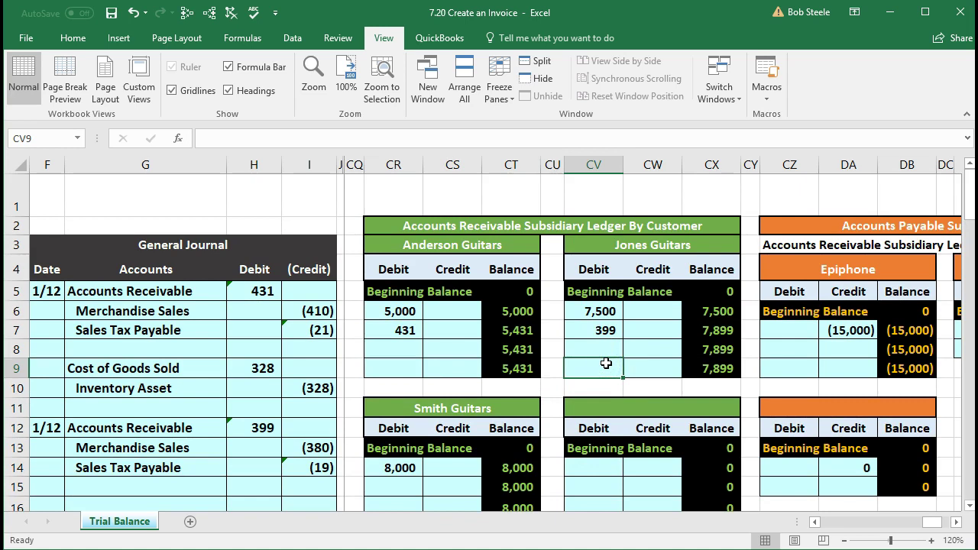
pyautogui.scroll(-3, 606, 363)
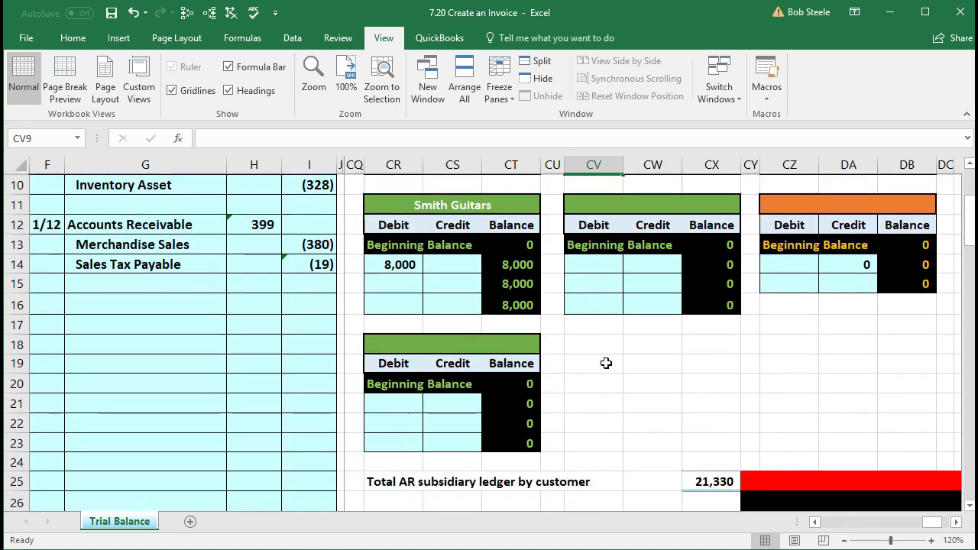
pyautogui.scroll(3, 606, 363)
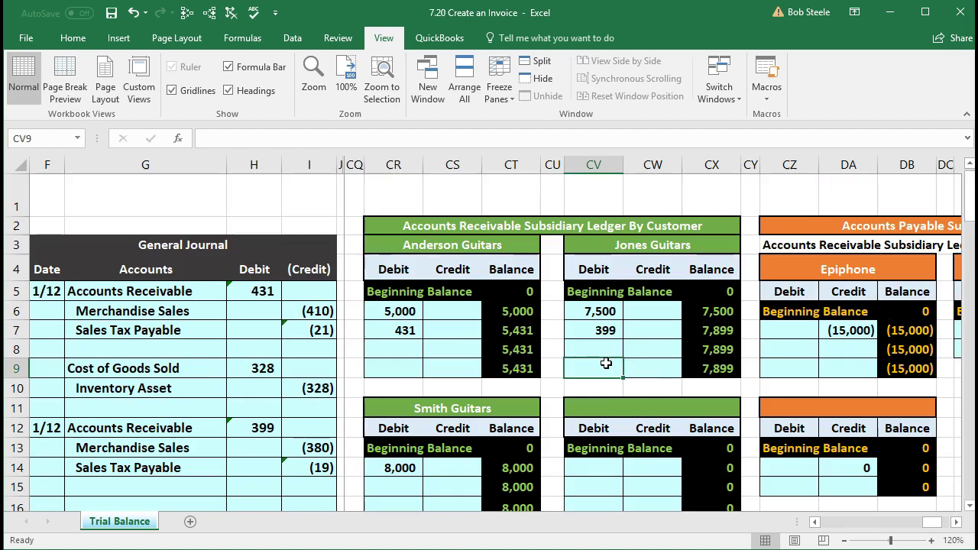
pyautogui.press('Left')
pyautogui.press('Left')
pyautogui.press('Left')
pyautogui.press('Left')
pyautogui.press('Left')
pyautogui.press('Left')
pyautogui.press('Left')
pyautogui.press('Left')
pyautogui.press('Left')
pyautogui.press('Left')
pyautogui.press('Left')
pyautogui.press('Left')
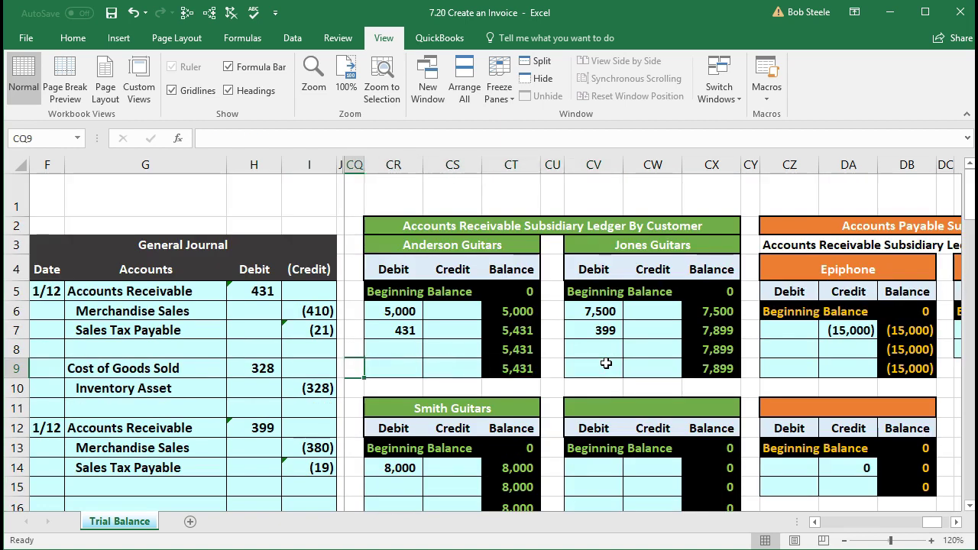
pyautogui.press('Left')
pyautogui.press('Left')
pyautogui.press('Left')
pyautogui.press('Left')
pyautogui.press('Left')
pyautogui.press('Left')
pyautogui.press('Left')
pyautogui.press('Left')
pyautogui.press('Left')
pyautogui.press('Left')
pyautogui.press('Left')
pyautogui.press('Left')
pyautogui.press('Left')
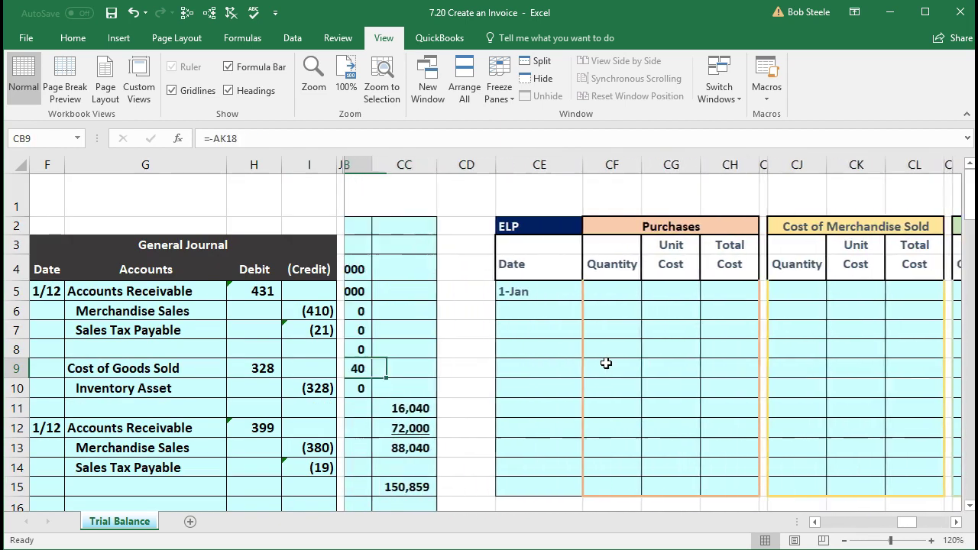
pyautogui.press('Left')
pyautogui.press('Left')
pyautogui.press('Left')
pyautogui.press('Left')
pyautogui.press('Left')
pyautogui.press('Left')
pyautogui.press('Left')
pyautogui.press('Left')
pyautogui.press('Left')
pyautogui.press('Left')
pyautogui.press('Left')
pyautogui.press('Left')
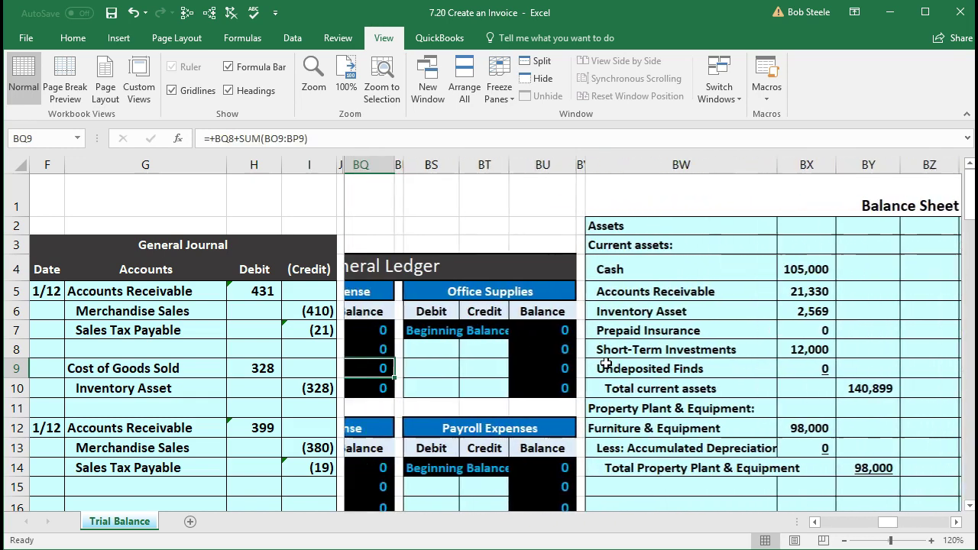
pyautogui.press('Left')
pyautogui.press('Left')
pyautogui.press('Left')
pyautogui.press('Left')
pyautogui.press('Left')
pyautogui.press('Left')
pyautogui.press('Left')
pyautogui.press('Left')
pyautogui.press('Left')
pyautogui.press('Left')
pyautogui.press('Left')
pyautogui.press('Left')
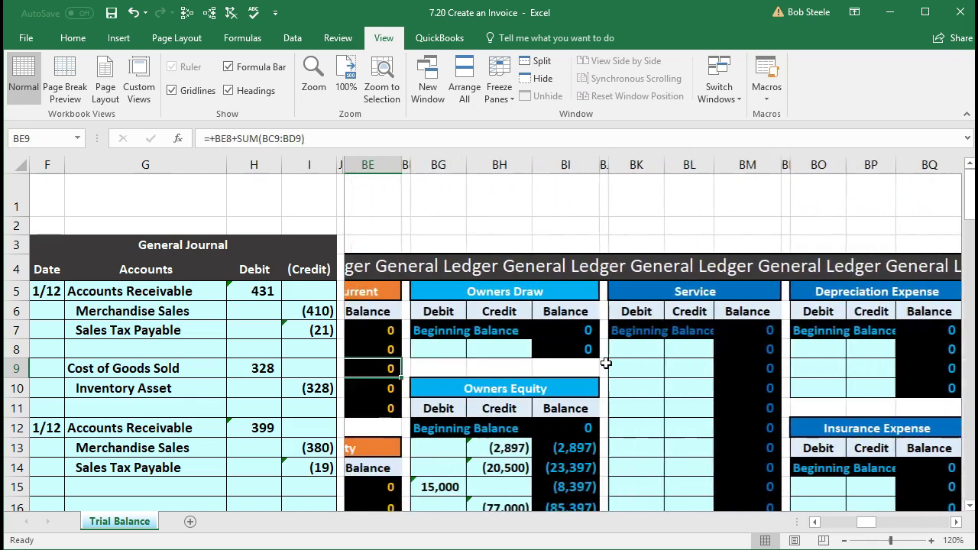
pyautogui.press('Left')
pyautogui.press('Left')
pyautogui.press('Left')
pyautogui.press('Left')
pyautogui.press('Left')
pyautogui.press('Left')
pyautogui.press('Left')
pyautogui.press('Left')
pyautogui.press('Left')
pyautogui.press('Left')
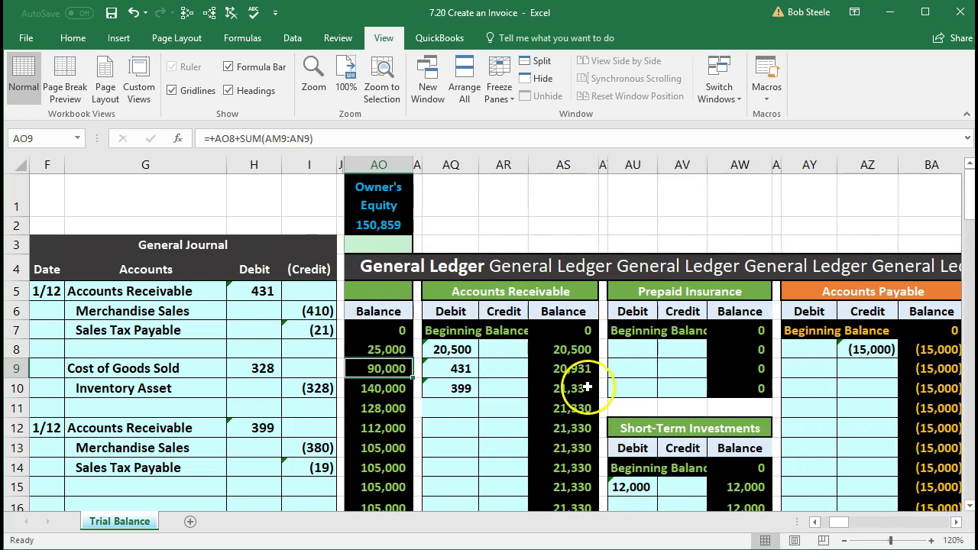
pyautogui.click(588, 388)
pyautogui.press('Left')
pyautogui.press('Left')
pyautogui.press('Left')
pyautogui.press('Left')
pyautogui.press('Left')
pyautogui.press('Left')
pyautogui.press('Left')
pyautogui.press('Left')
pyautogui.press('Left')
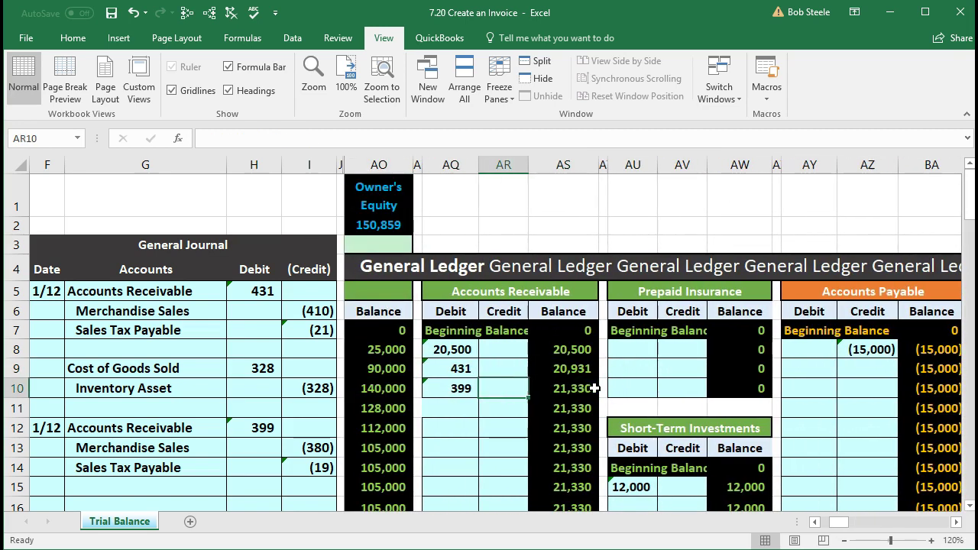
pyautogui.press('Left')
pyautogui.press('Left')
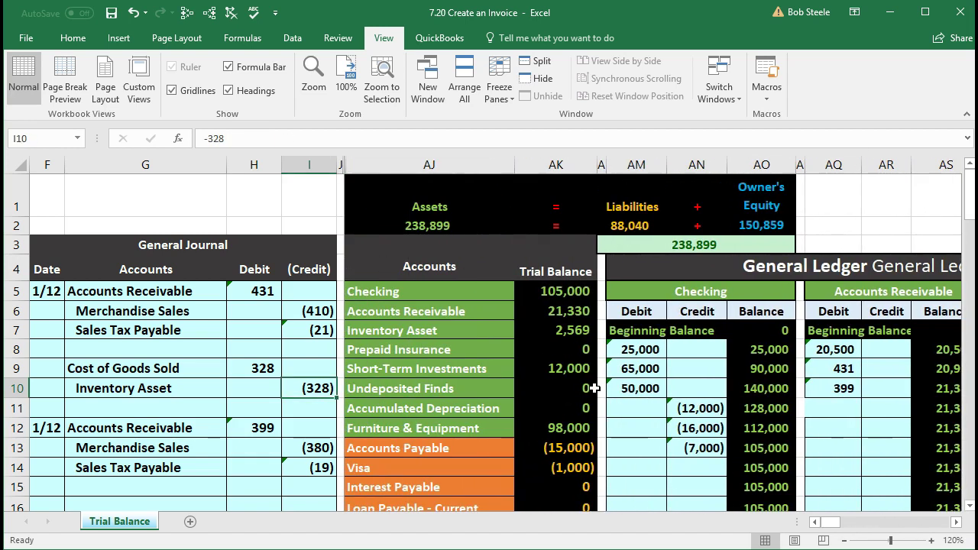
pyautogui.click(541, 312)
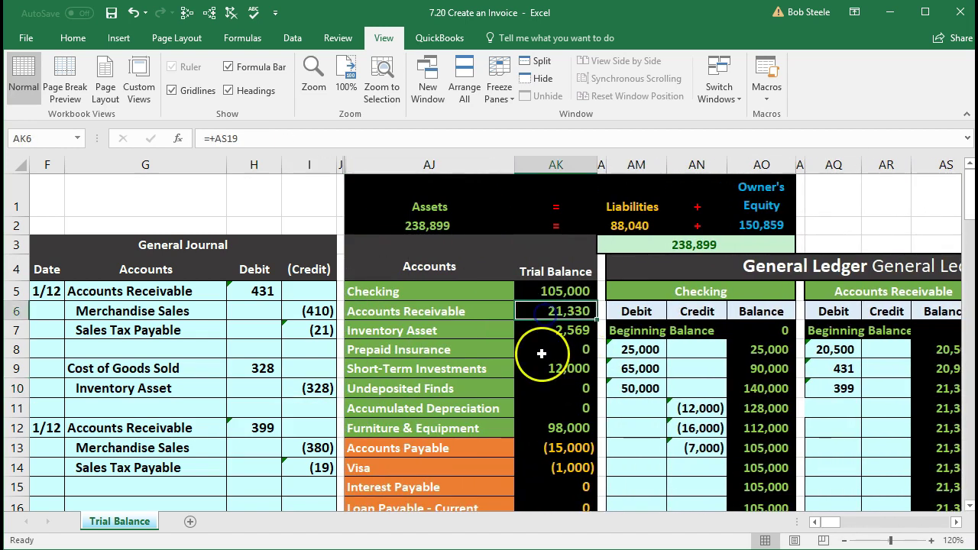
pyautogui.click(943, 388)
pyautogui.click(579, 312)
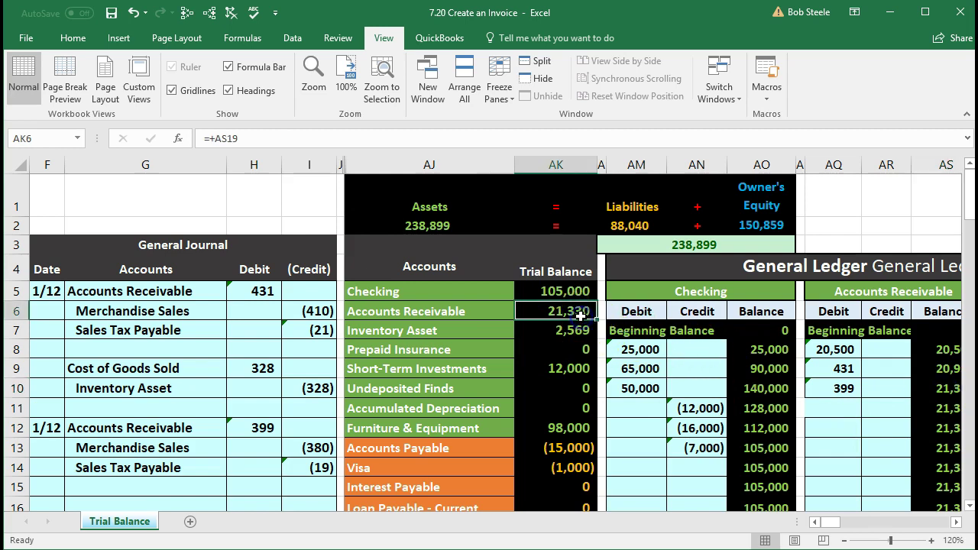
pyautogui.click(244, 419)
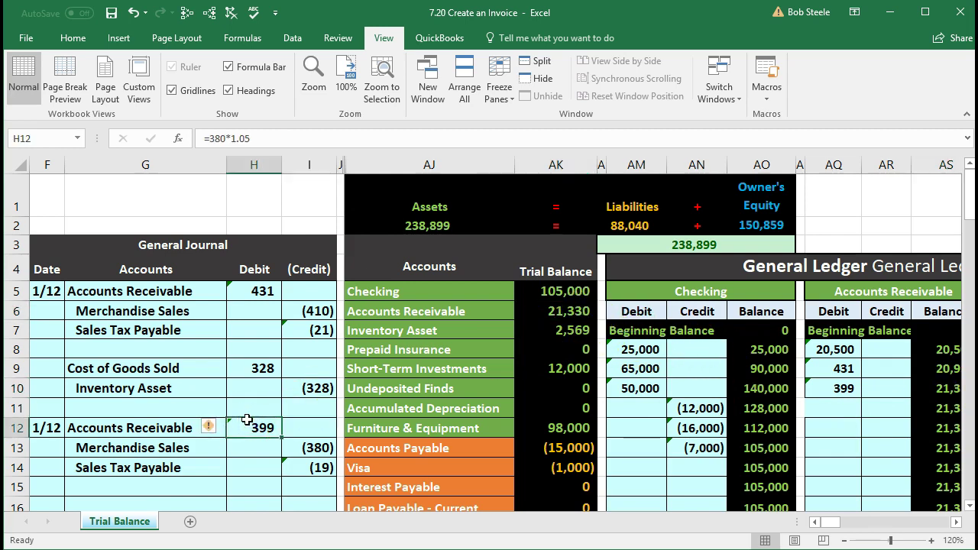
pyautogui.scroll(-1, 247, 419)
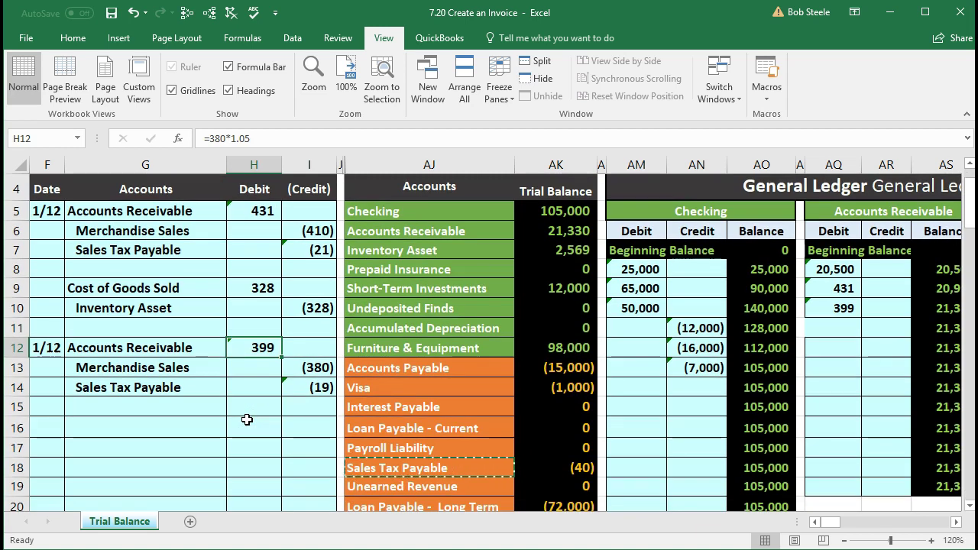
pyautogui.click(398, 248)
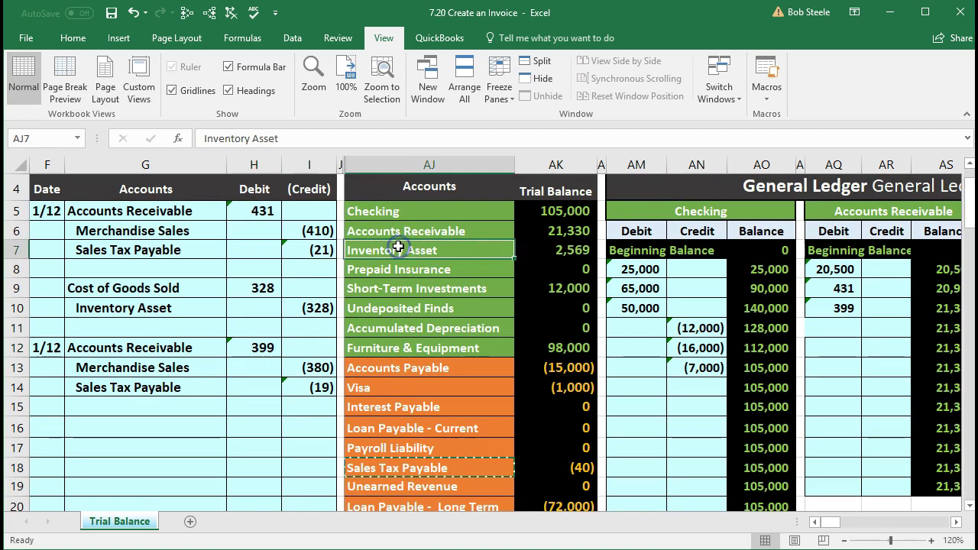
pyautogui.scroll(-2, 430, 450)
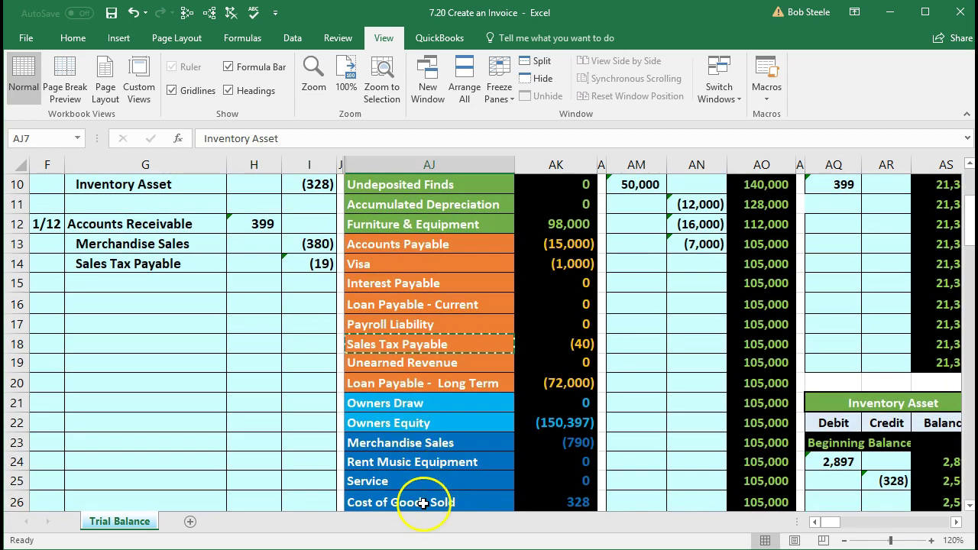
pyautogui.click(423, 503)
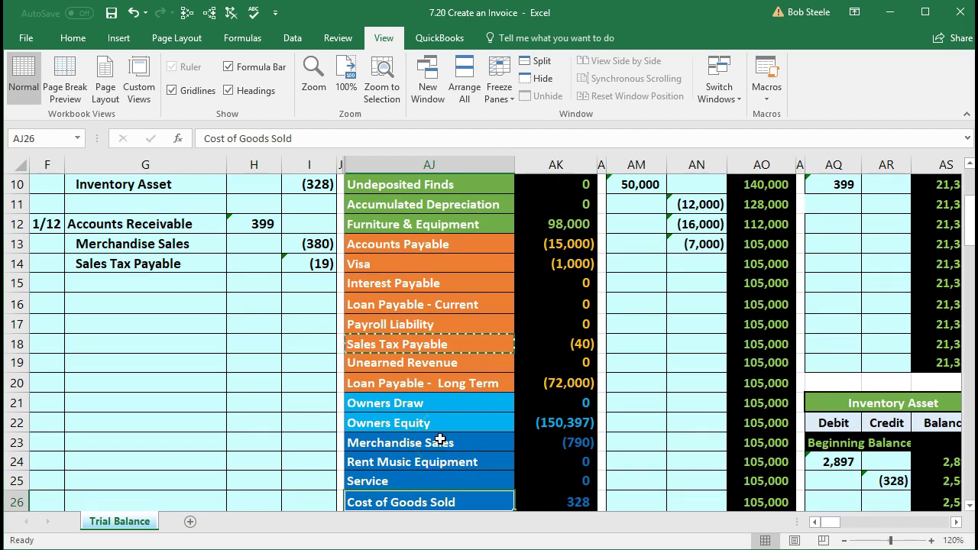
pyautogui.scroll(2, 440, 439)
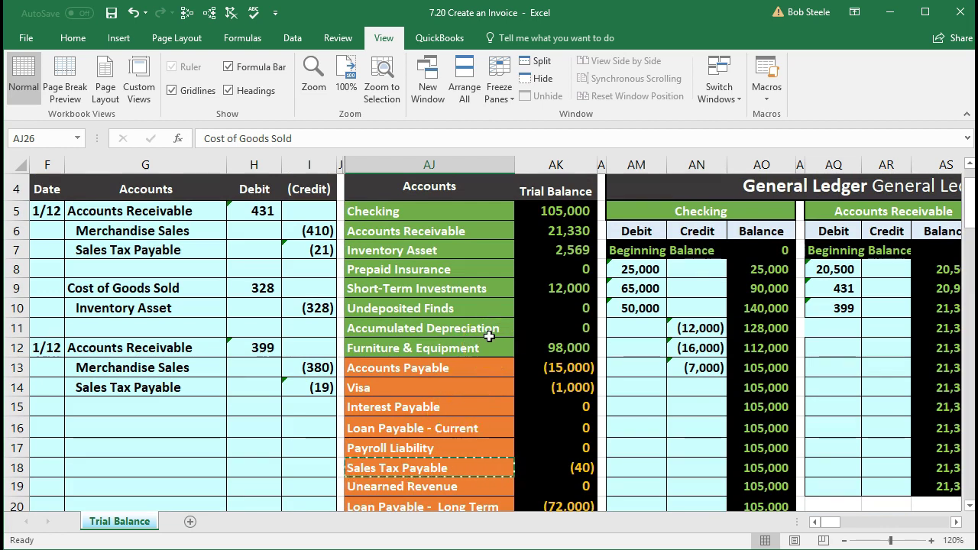
pyautogui.click(489, 330)
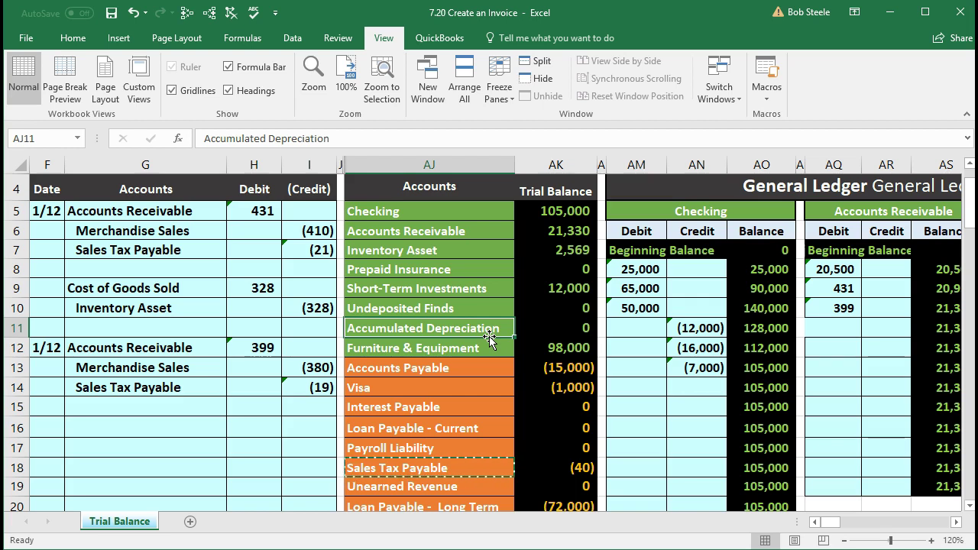
# Step: Move right along row 11 into the inventory ledger columns
pyautogui.press('Right')
pyautogui.press('Right')
pyautogui.press('Right')
pyautogui.press('Right')
pyautogui.press('Right')
pyautogui.press('Right')
pyautogui.press('Right')
pyautogui.press('Right')
pyautogui.press('Right')
pyautogui.press('Right')
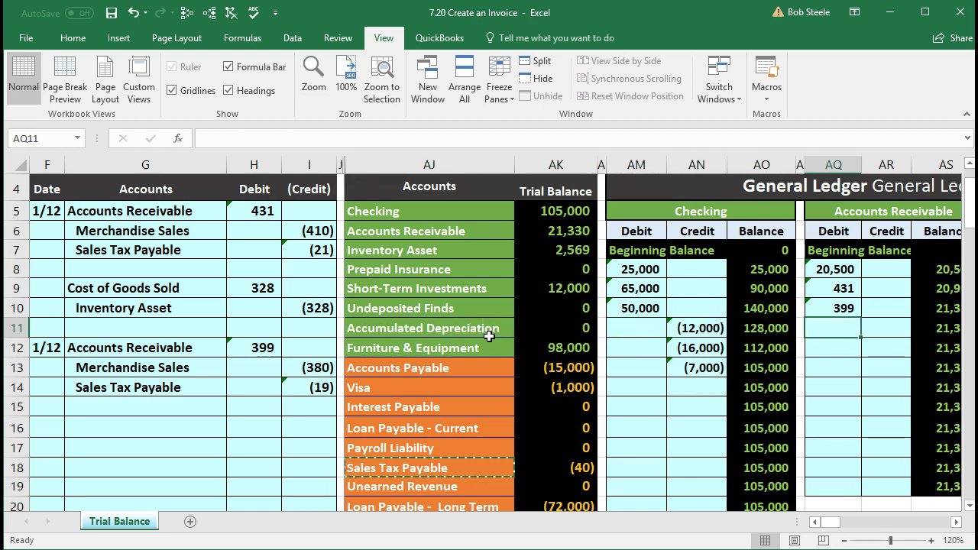
pyautogui.press('Right')
pyautogui.press('Right')
pyautogui.press('Right')
pyautogui.press('Right')
pyautogui.press('Right')
pyautogui.press('Right')
pyautogui.press('Right')
pyautogui.press('Right')
pyautogui.press('Right')
pyautogui.press('Right')
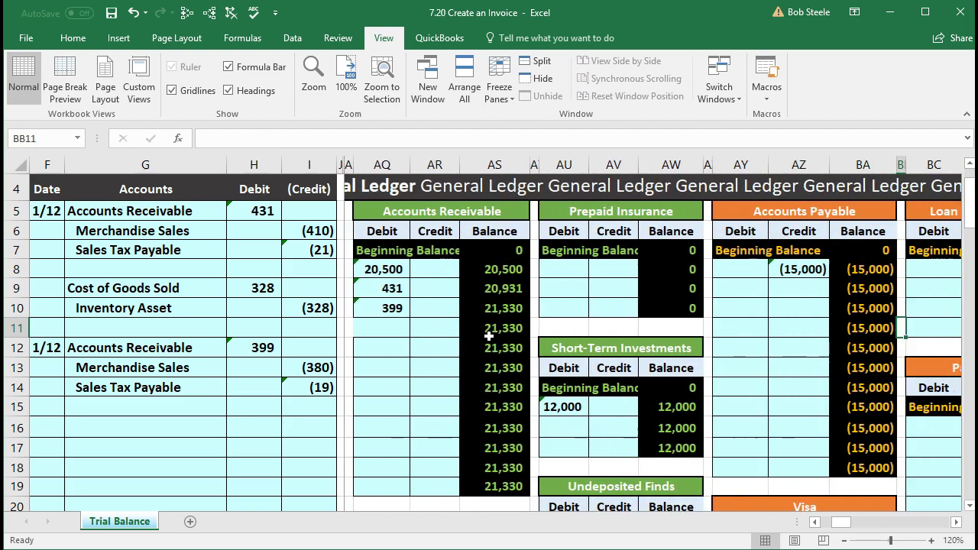
pyautogui.press('Right')
pyautogui.press('Right')
pyautogui.press('Right')
pyautogui.press('Right')
pyautogui.press('Right')
pyautogui.press('Right')
pyautogui.press('Right')
pyautogui.press('Right')
pyautogui.press('Right')
pyautogui.press('Right')
pyautogui.press('Right')
pyautogui.press('Right')
pyautogui.press('Right')
pyautogui.press('Right')
pyautogui.press('Right')
pyautogui.press('Right')
pyautogui.press('Right')
pyautogui.press('Right')
pyautogui.press('Right')
pyautogui.press('Right')
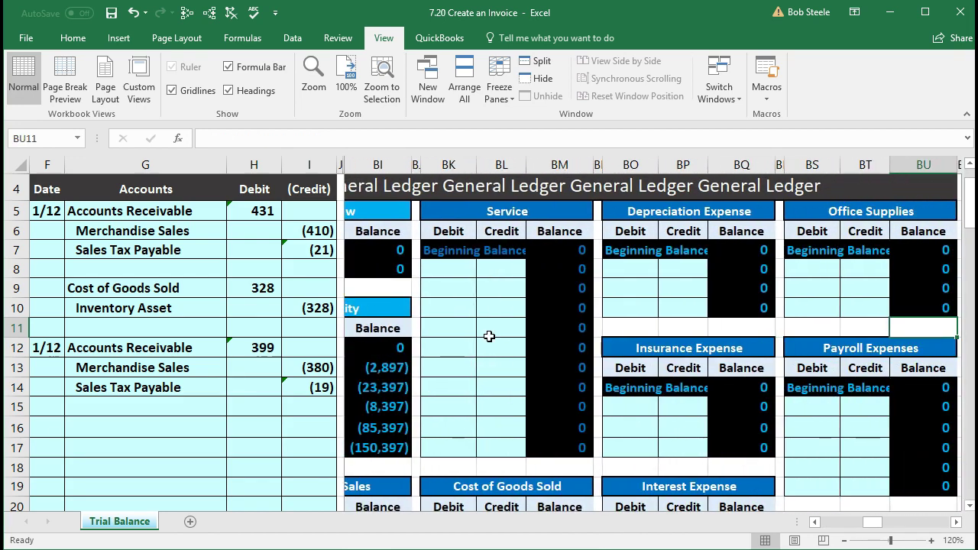
pyautogui.press('Right')
pyautogui.press('Right')
pyautogui.press('Right')
pyautogui.press('Right')
pyautogui.press('Right')
pyautogui.press('Right')
pyautogui.press('Right')
pyautogui.press('Right')
pyautogui.press('Right')
pyautogui.press('Right')
pyautogui.press('Right')
pyautogui.press('Right')
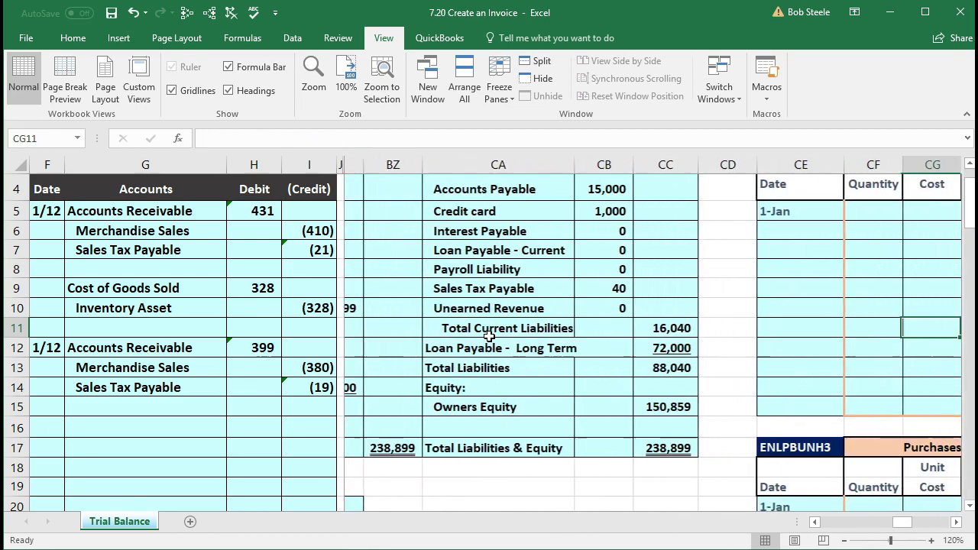
pyautogui.press('Right')
pyautogui.press('Right')
pyautogui.press('Right')
pyautogui.press('Right')
pyautogui.press('Right')
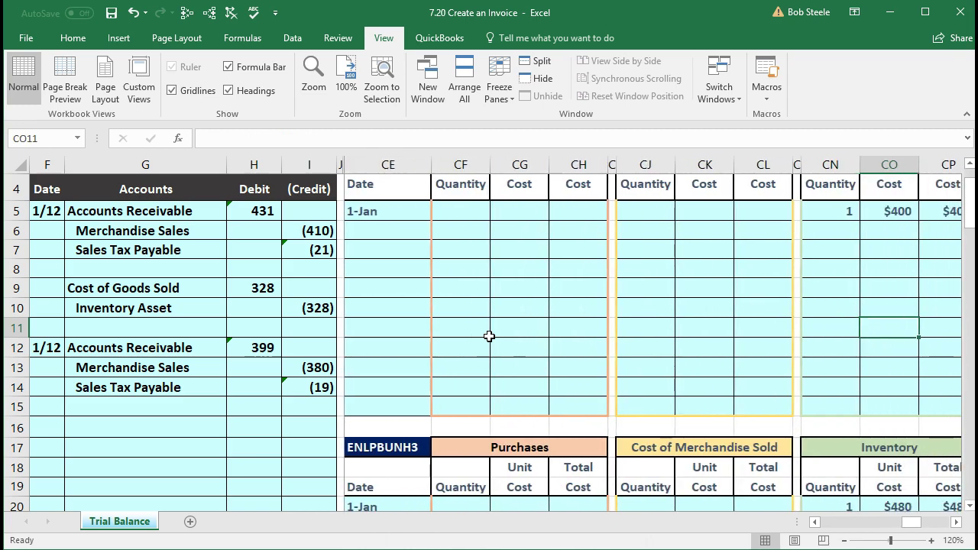
# Step: Scroll past the ELP, ENLPBUNH3, ERP93 and GTPROBK1 ledgers down to the GUSAM2 ledger
pyautogui.scroll(1, 489, 336)
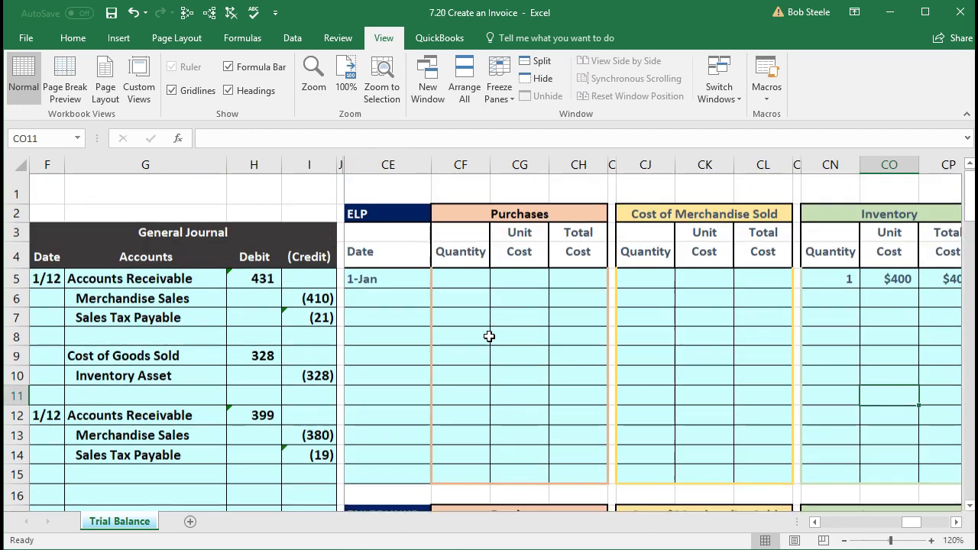
pyautogui.click(403, 234)
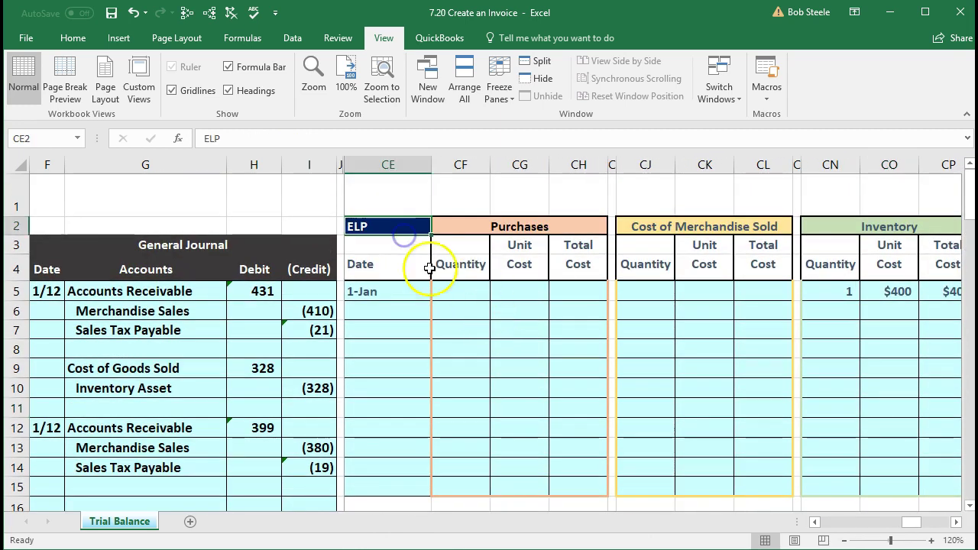
pyautogui.scroll(-3, 469, 340)
pyautogui.click(378, 323)
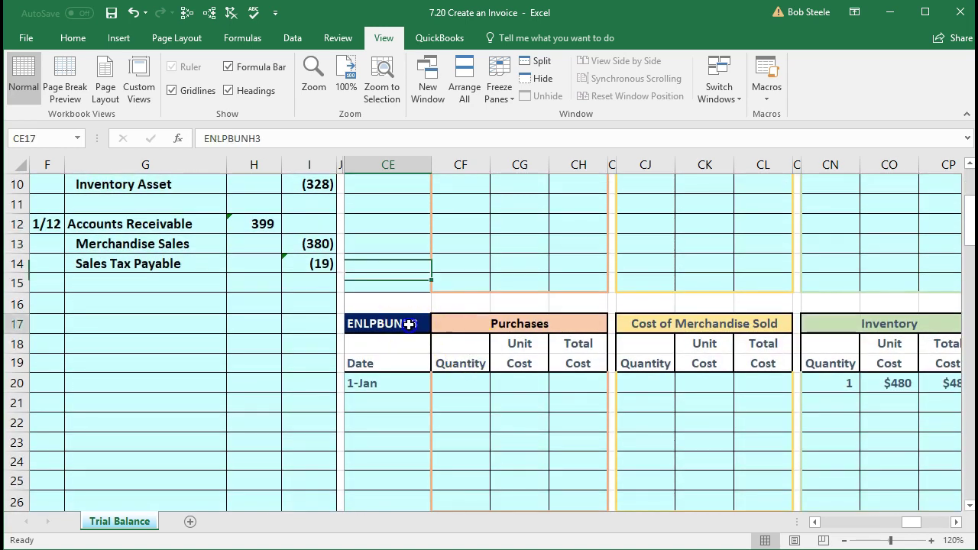
pyautogui.scroll(-3, 464, 333)
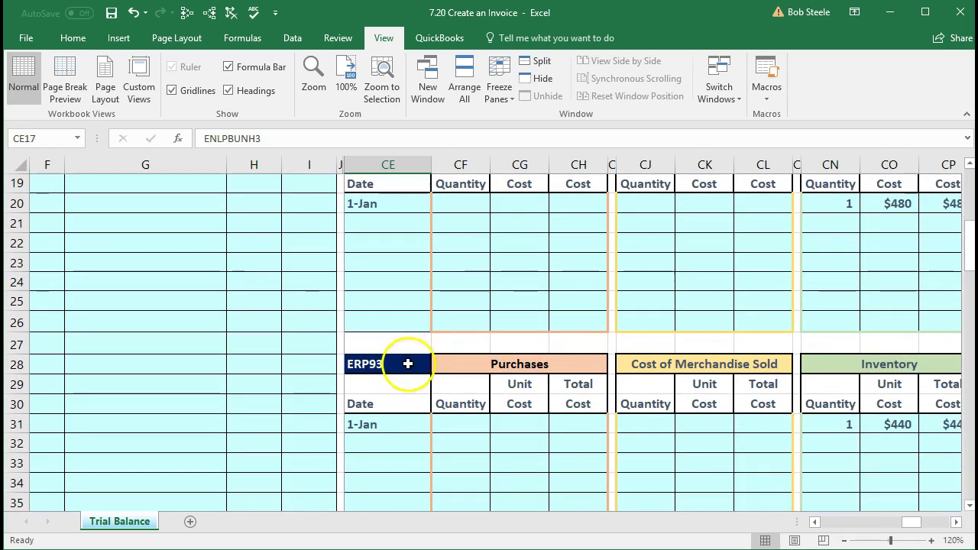
pyautogui.click(412, 367)
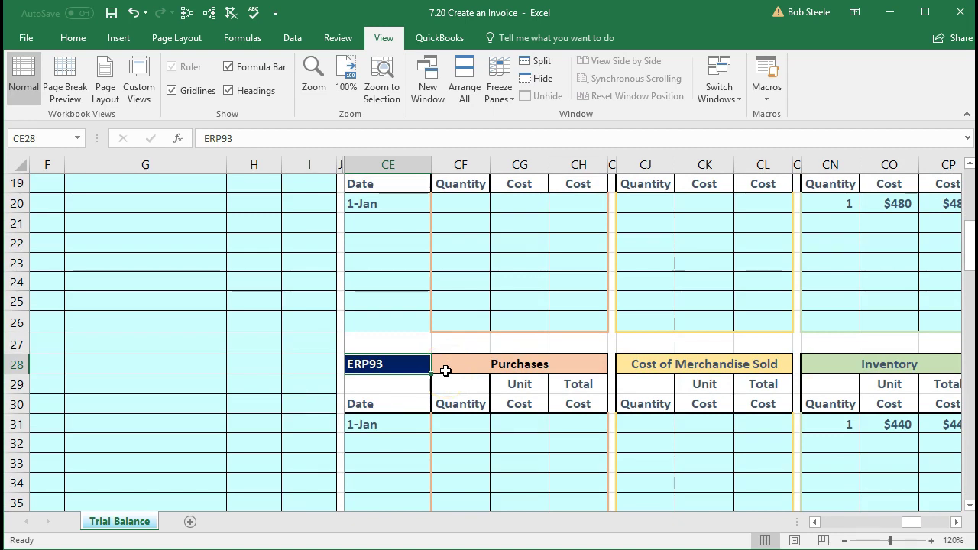
pyautogui.scroll(-4, 445, 371)
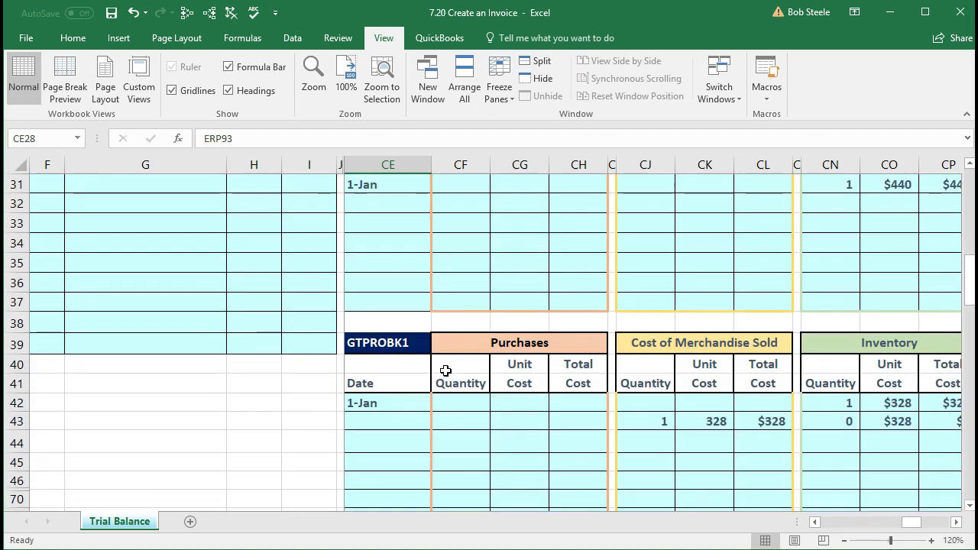
pyautogui.click(397, 348)
pyautogui.scroll(-3, 424, 359)
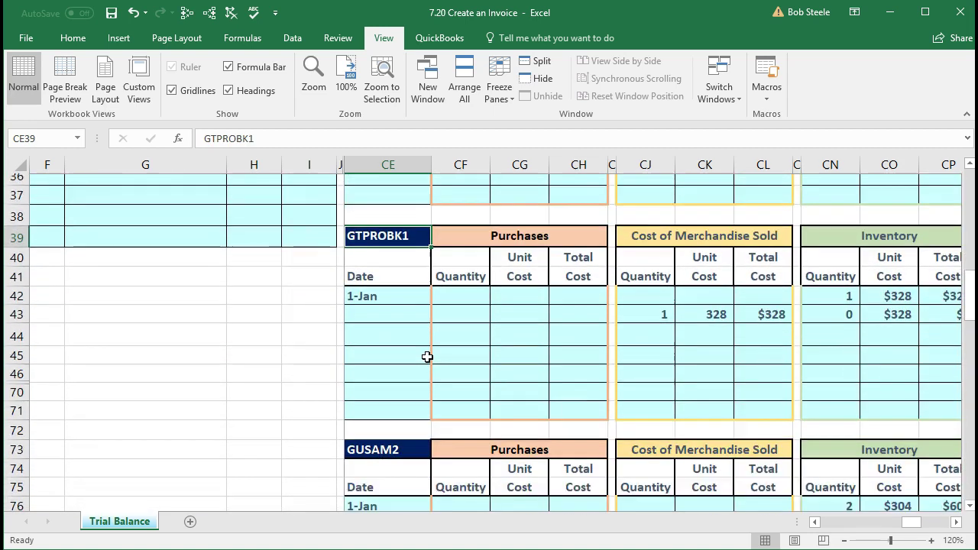
pyautogui.click(420, 368)
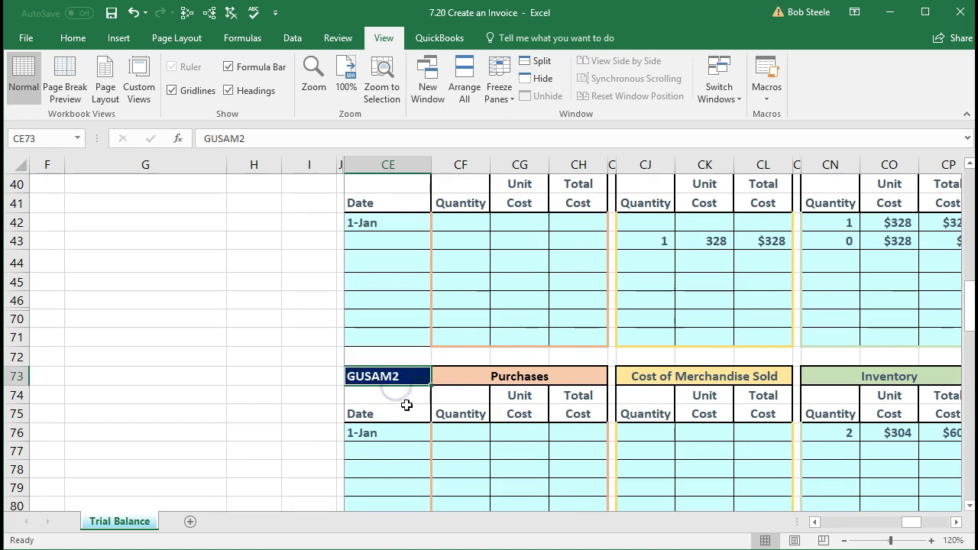
pyautogui.scroll(-1, 405, 404)
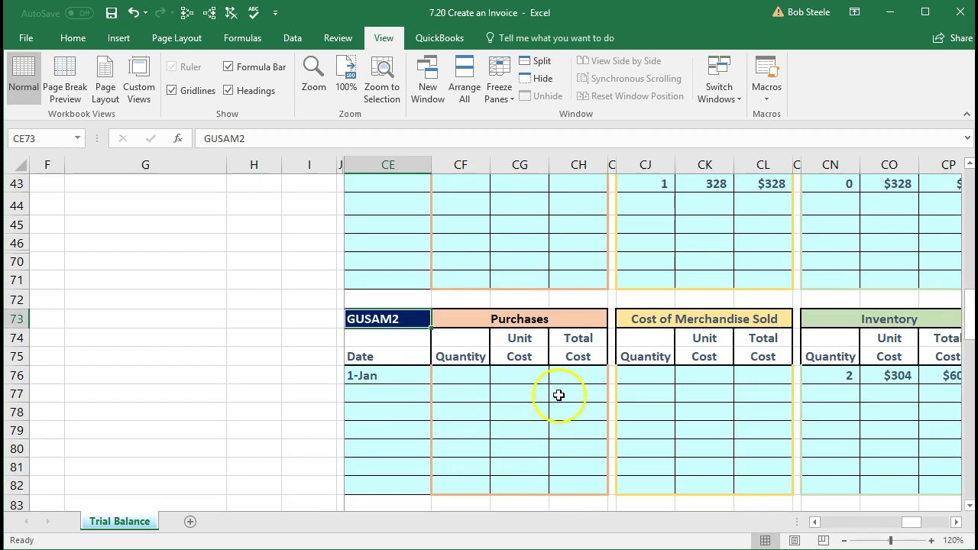
# Step: Review GUSAM2's beginning inventory figures and its $304 unit cost
pyautogui.click(820, 394)
pyautogui.press('Right')
pyautogui.press('Right')
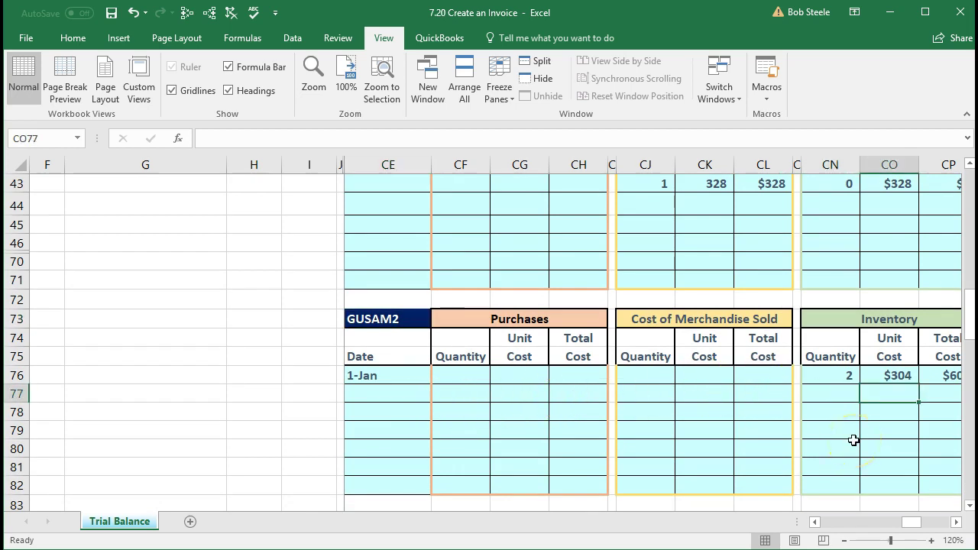
pyautogui.moveTo(753, 377); pyautogui.dragTo(861, 376)
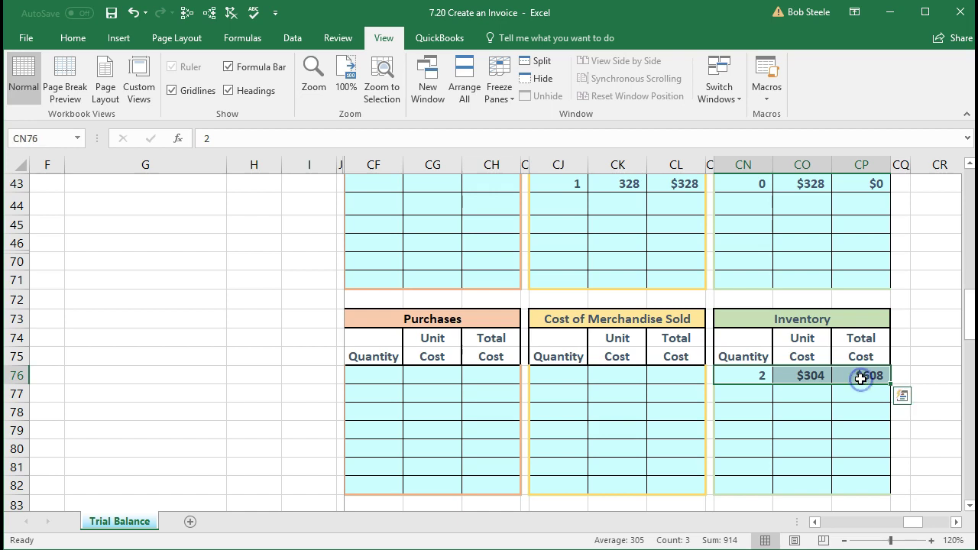
pyautogui.click(804, 375)
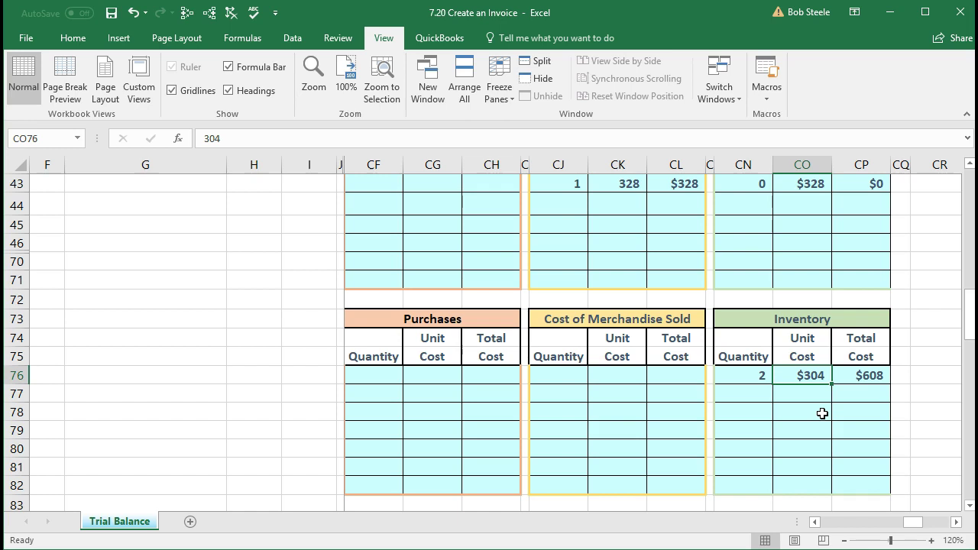
# Step: Record 1 unit sold at $304 in row 77 with total =CJ77*CK77
pyautogui.click(573, 393)
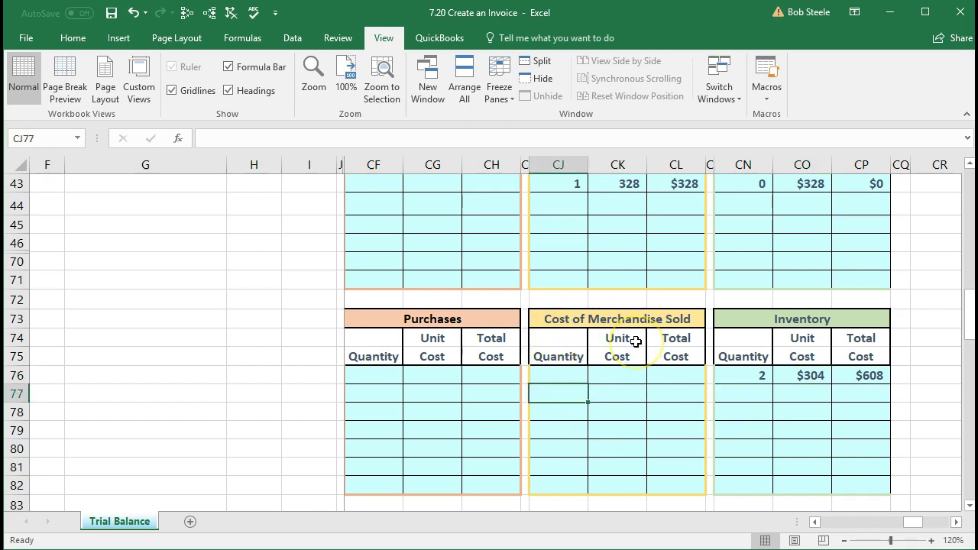
pyautogui.write('1')
pyautogui.press('Tab')
pyautogui.write('304')
pyautogui.press('Tab')
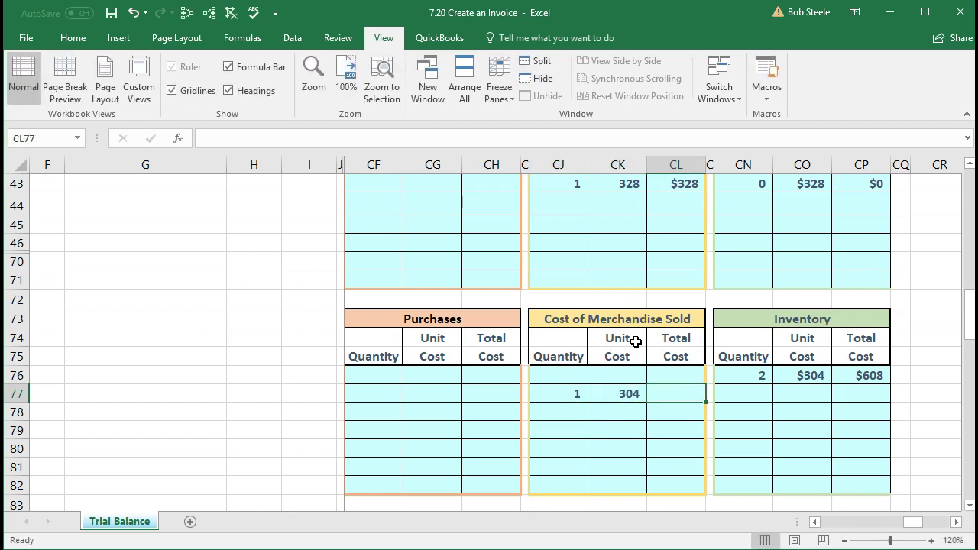
pyautogui.write('=')
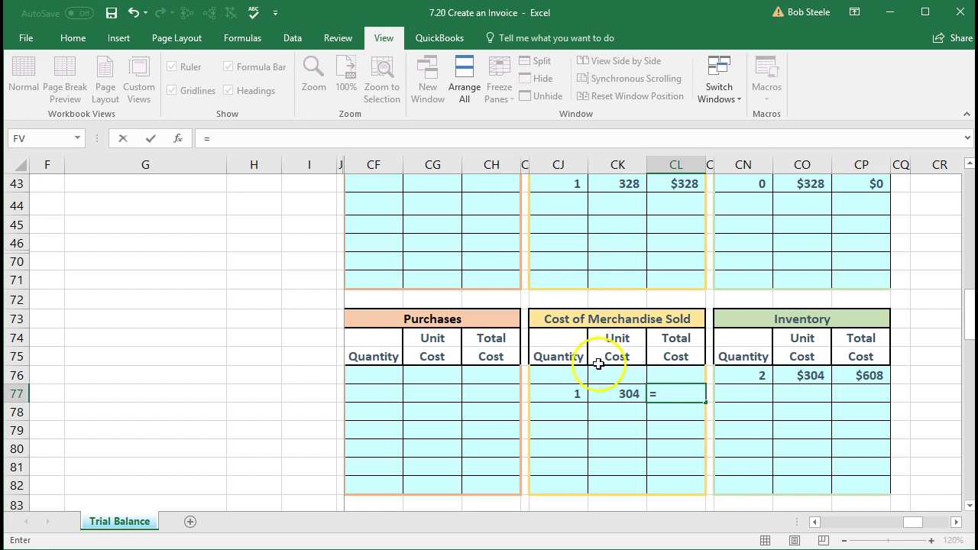
pyautogui.click(568, 388)
pyautogui.write('*')
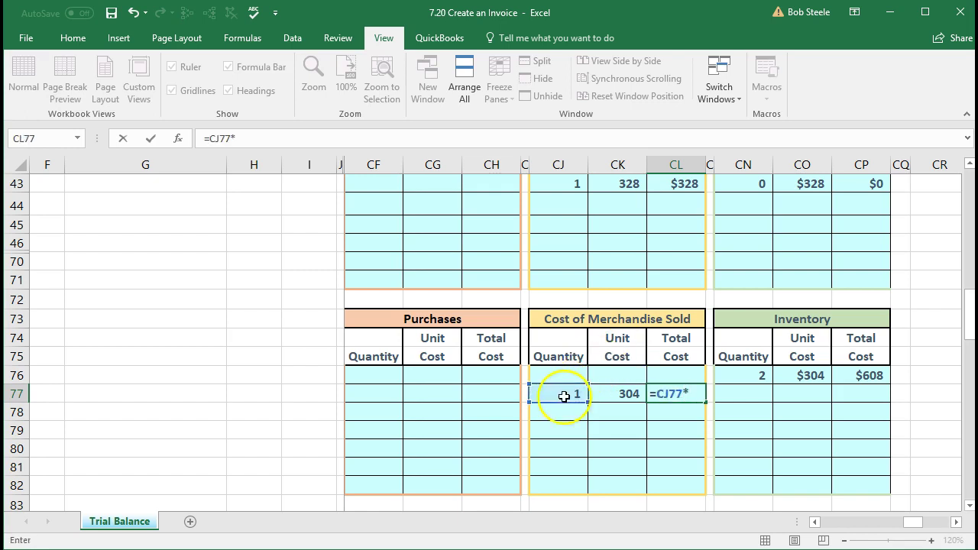
pyautogui.click(606, 392)
pyautogui.press('Return')
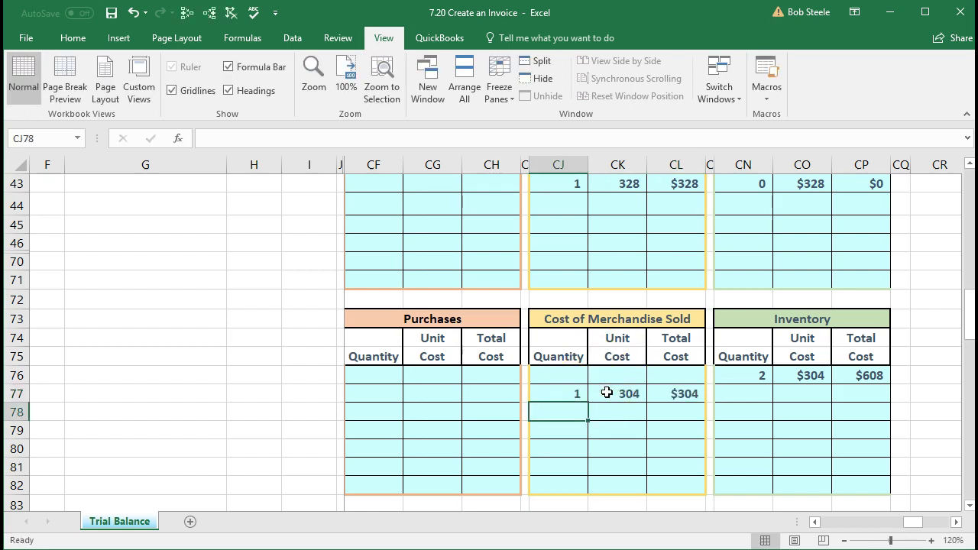
pyautogui.click(674, 398)
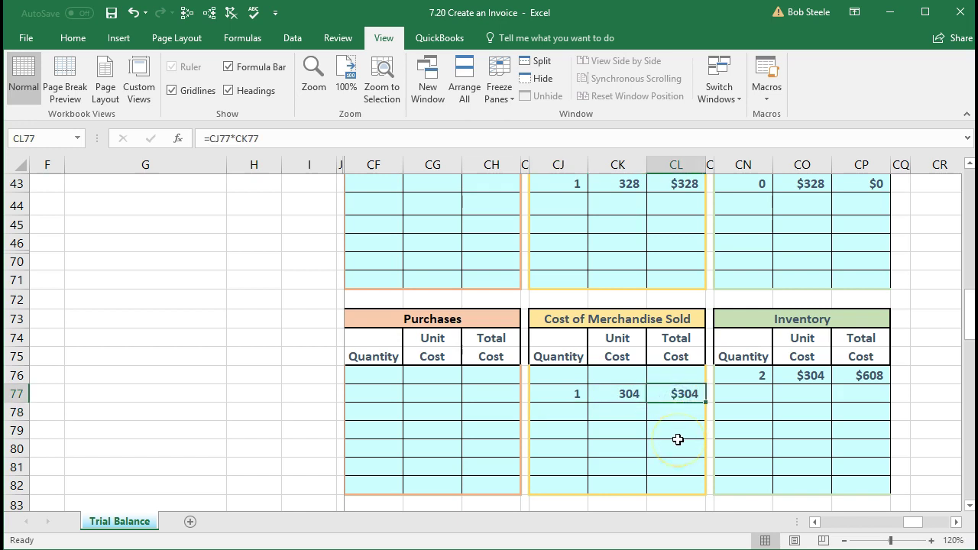
# Step: Enter the remaining quantity in CN77 as =CN76-CJ77, leaving 1 unit
pyautogui.moveTo(754, 375); pyautogui.dragTo(855, 369)
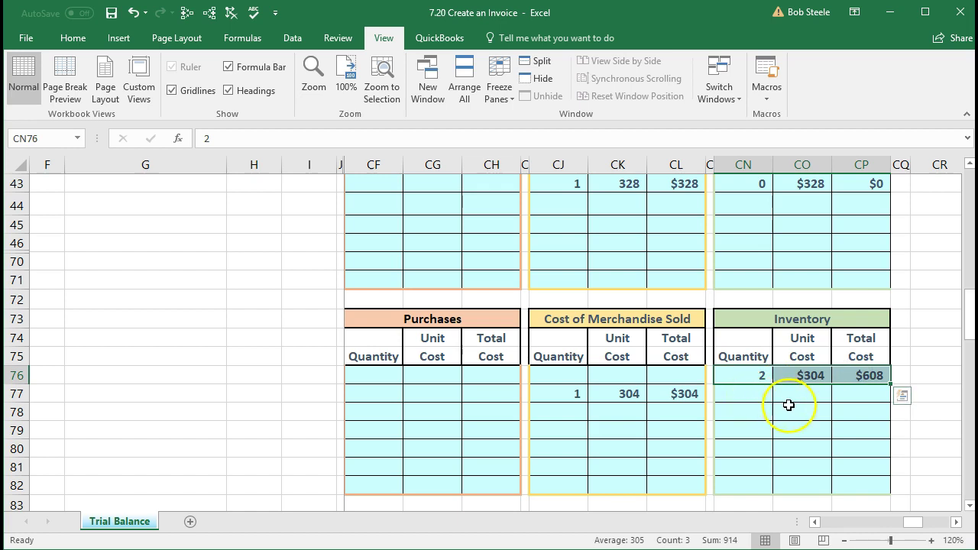
pyautogui.click(760, 394)
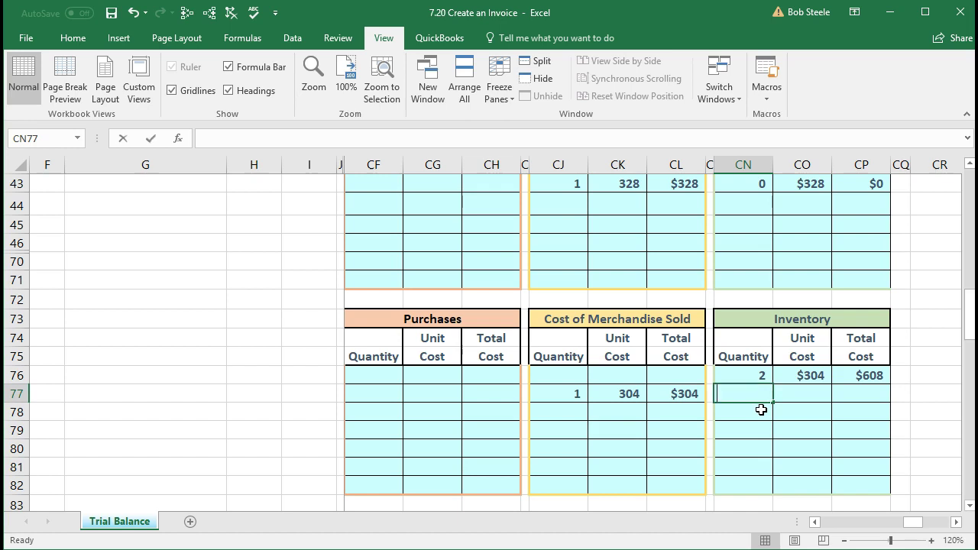
pyautogui.write('=')
pyautogui.click(754, 374)
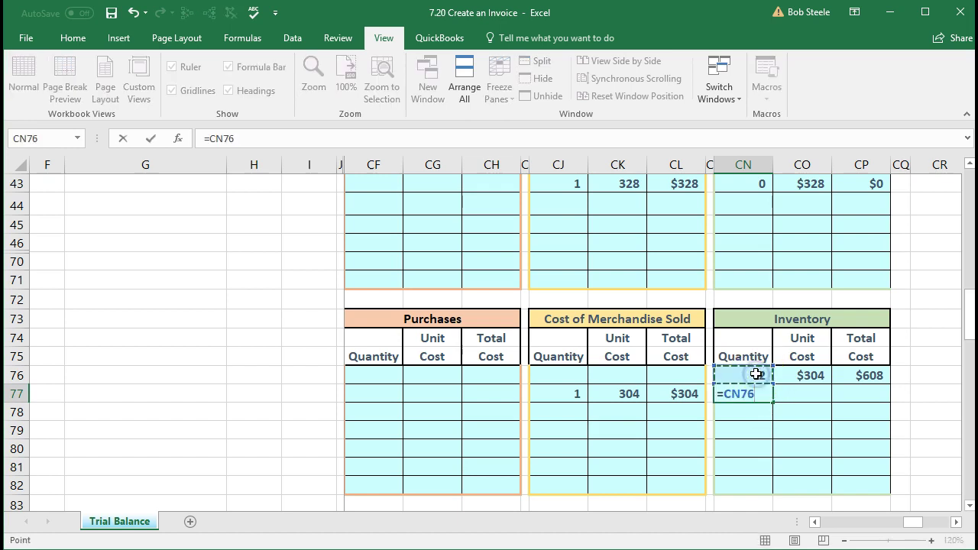
pyautogui.write('-')
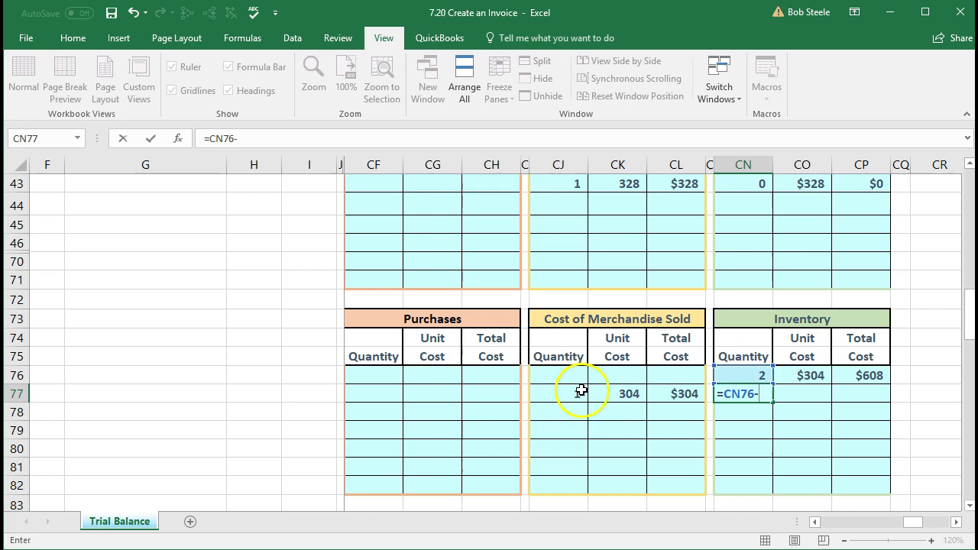
pyautogui.click(568, 391)
pyautogui.press('Return')
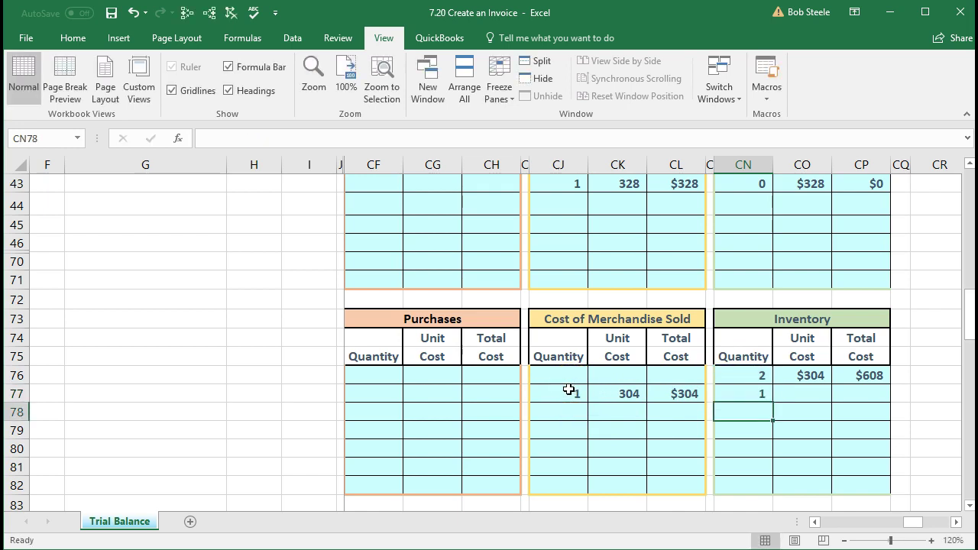
# Step: Set the remaining unit cost to =CO76 ($304) and total to =CN77*CO77 ($304)
pyautogui.press('Right')
pyautogui.press('Up')
pyautogui.write('=')
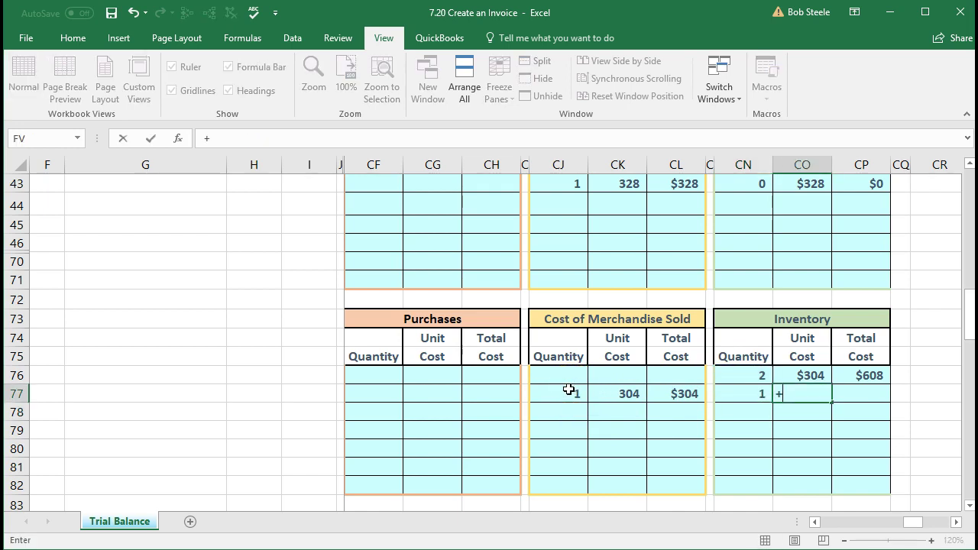
pyautogui.press('Up')
pyautogui.press('Return')
pyautogui.press('Right')
pyautogui.press('Up')
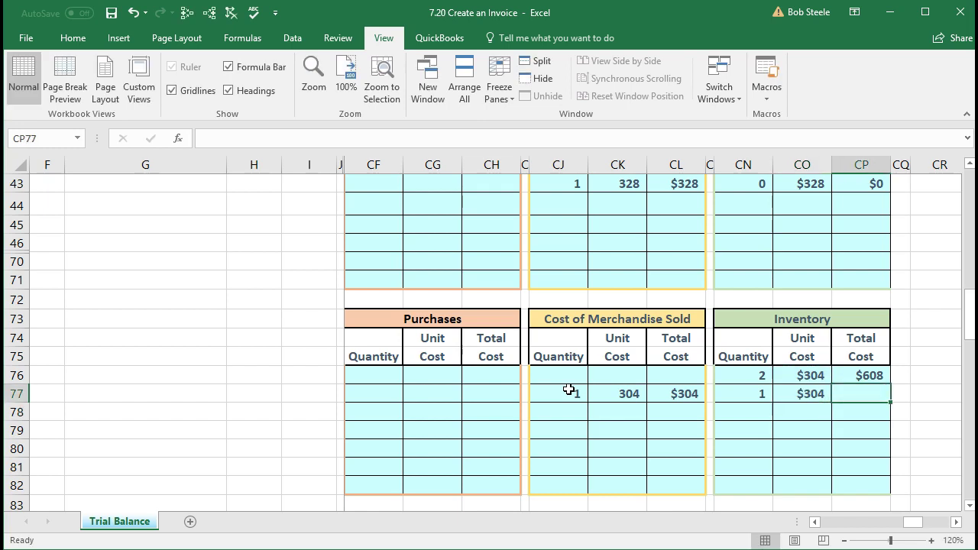
pyautogui.write('=')
pyautogui.click(736, 393)
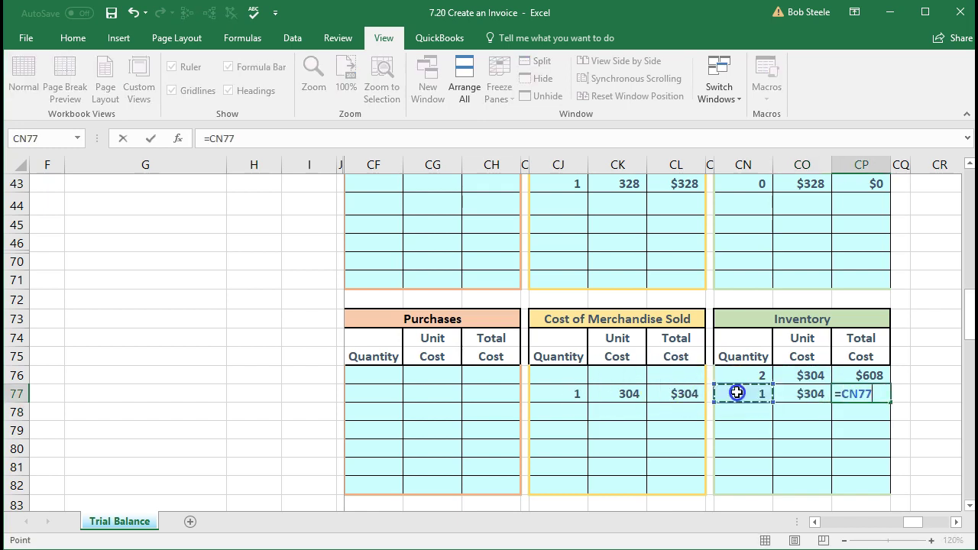
pyautogui.write('*')
pyautogui.press('Left')
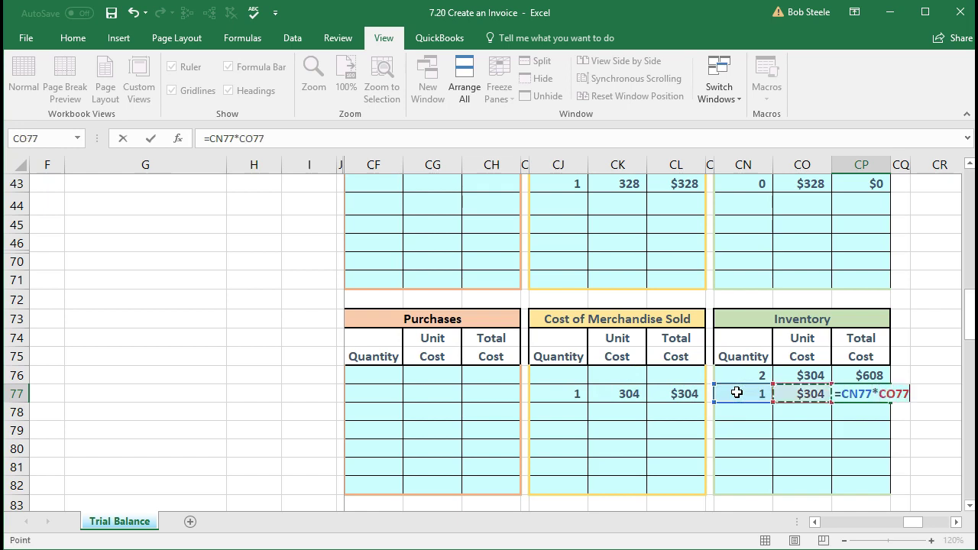
pyautogui.press('Return')
pyautogui.click(836, 398)
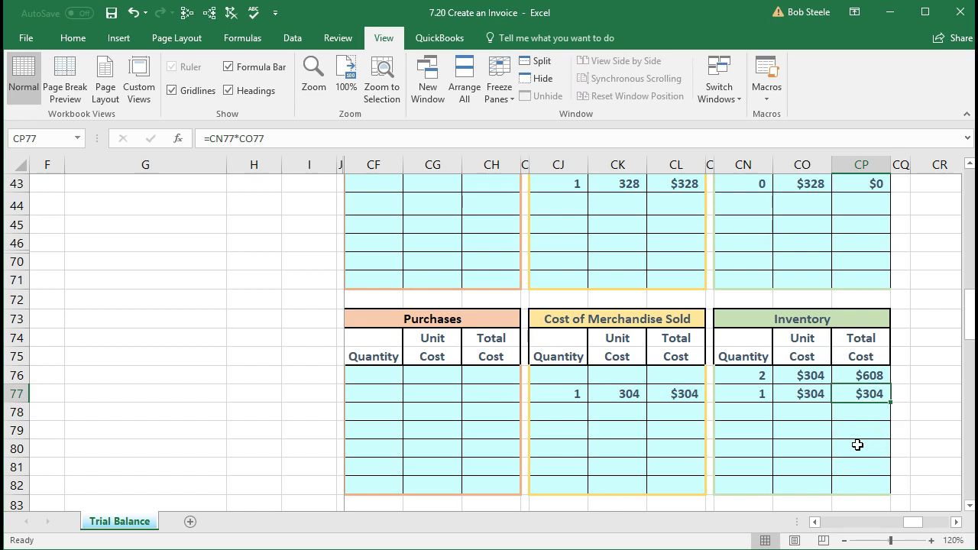
# Step: Check the inventory block totals, including $640 and row 43, then open the $2,568 grand total formula
pyautogui.scroll(-6, 857, 444)
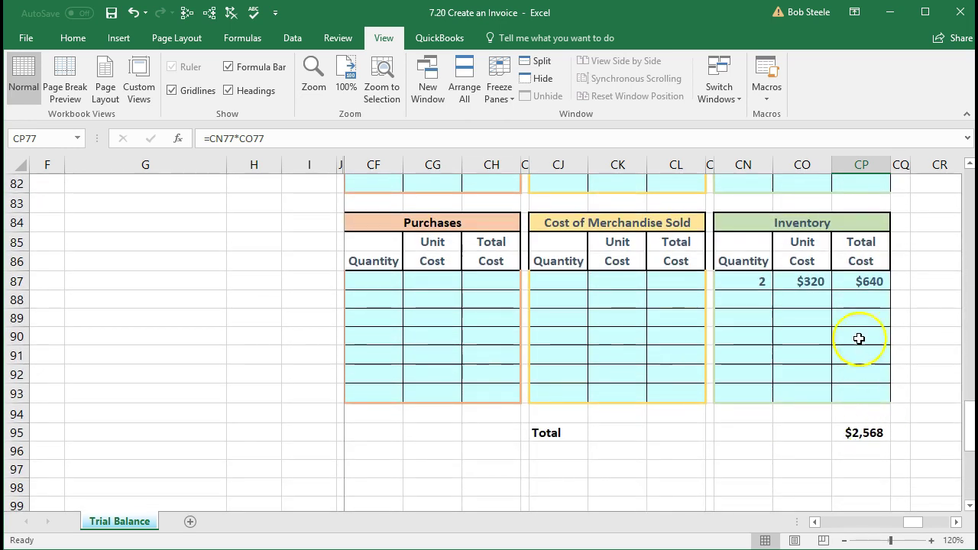
pyautogui.click(862, 283)
pyautogui.scroll(2, 860, 308)
pyautogui.scroll(3, 860, 308)
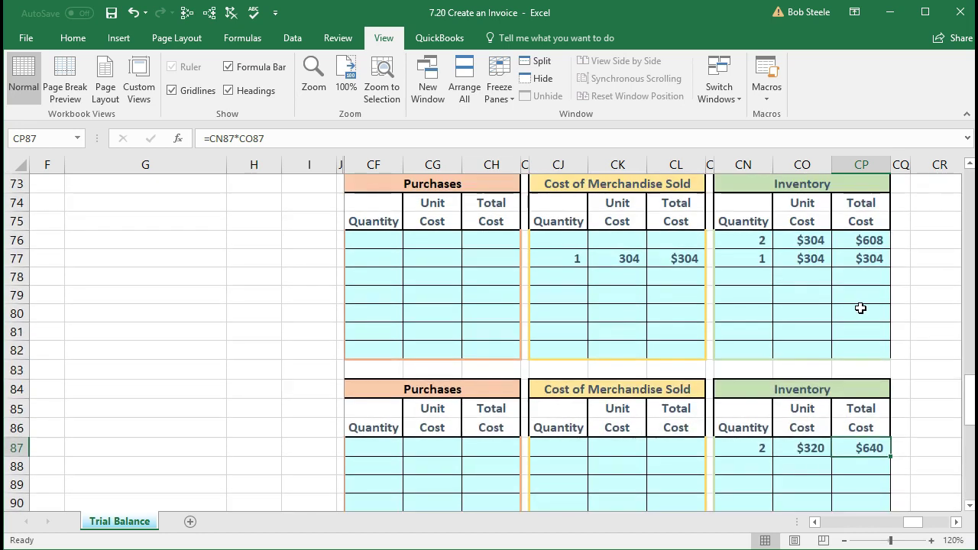
pyautogui.click(869, 347)
pyautogui.scroll(2, 866, 332)
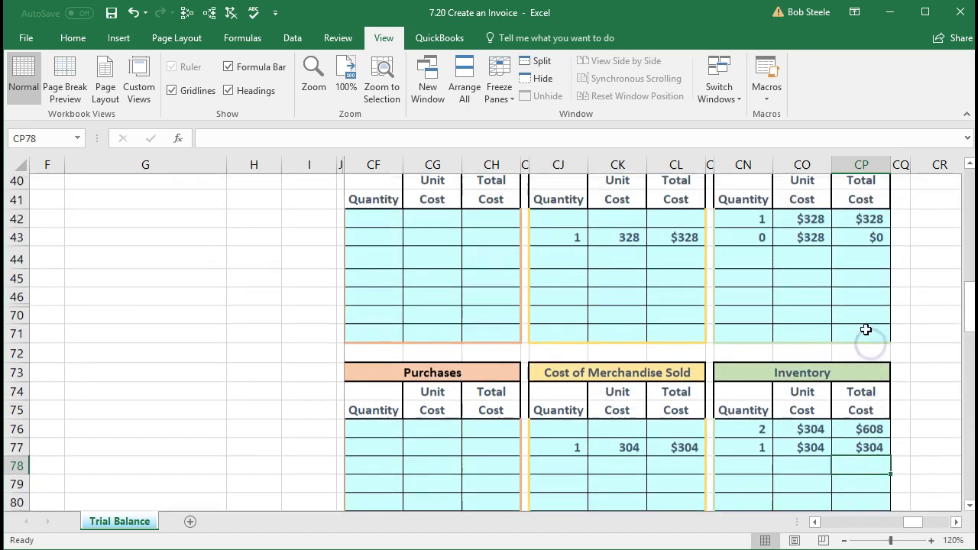
pyautogui.click(851, 244)
pyautogui.scroll(-2, 877, 350)
pyautogui.scroll(-4, 876, 350)
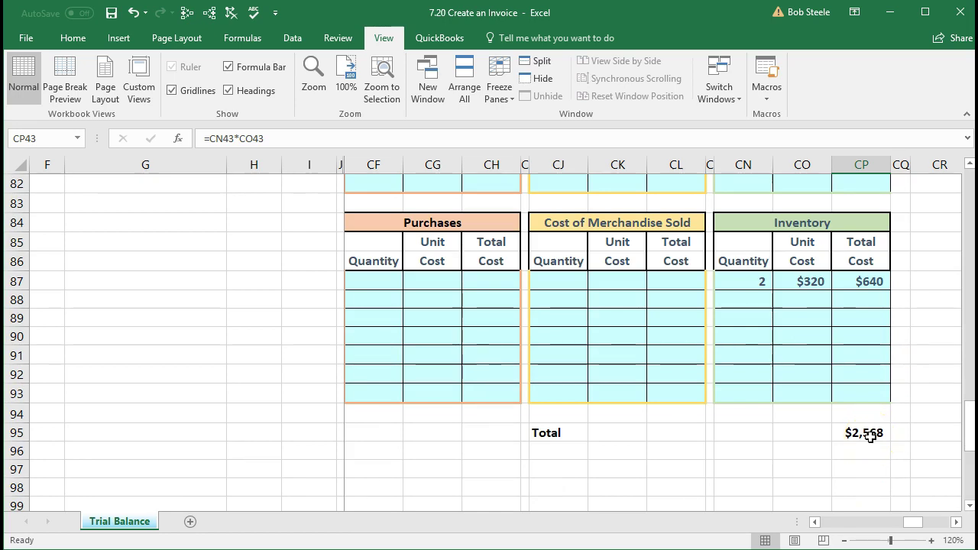
pyautogui.doubleClick(864, 433)
# Step: Change the CP76 reference in the grand total formula to CP77 and commit it
pyautogui.scroll(3, 864, 433)
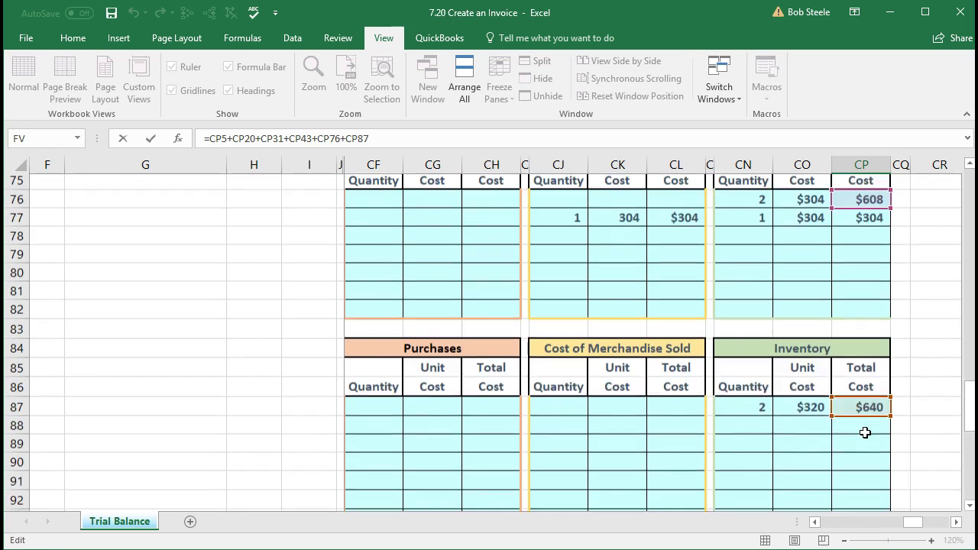
pyautogui.scroll(1, 864, 432)
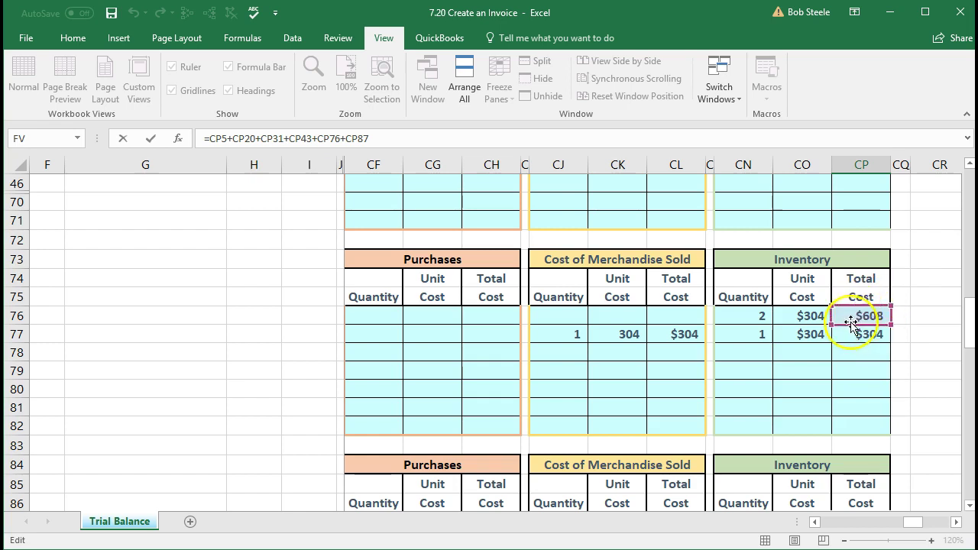
pyautogui.scroll(10, 853, 338)
pyautogui.scroll(6, 853, 346)
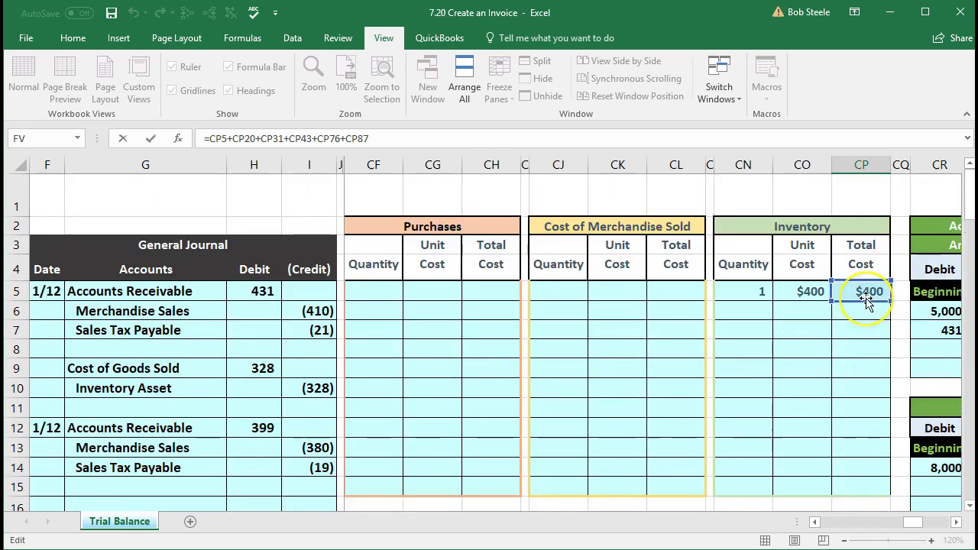
pyautogui.scroll(-7, 865, 300)
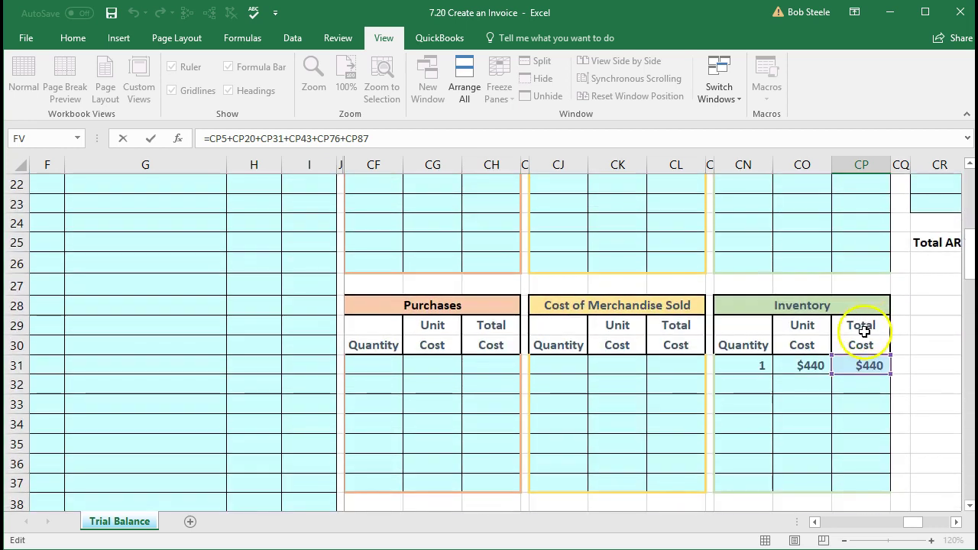
pyautogui.scroll(-7, 864, 336)
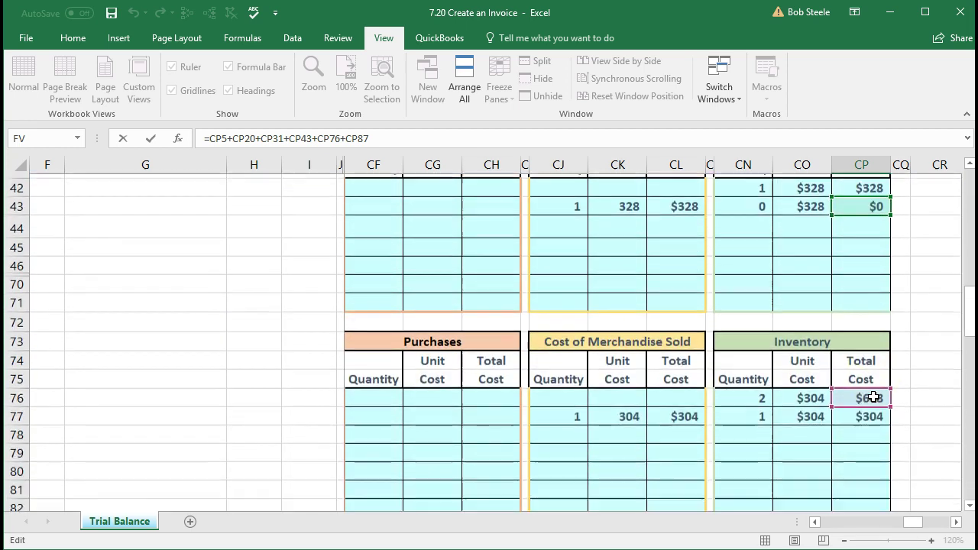
pyautogui.scroll(-1, 874, 397)
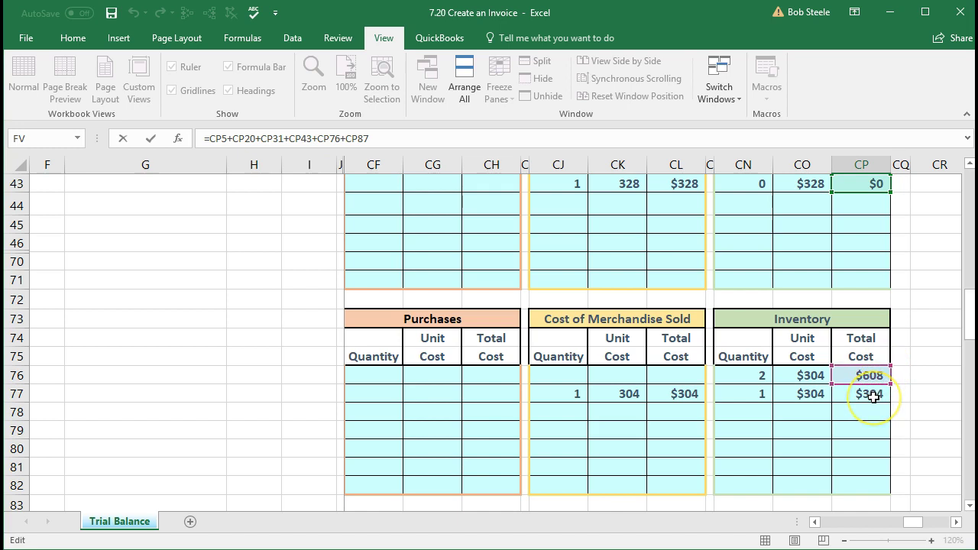
pyautogui.click(340, 138)
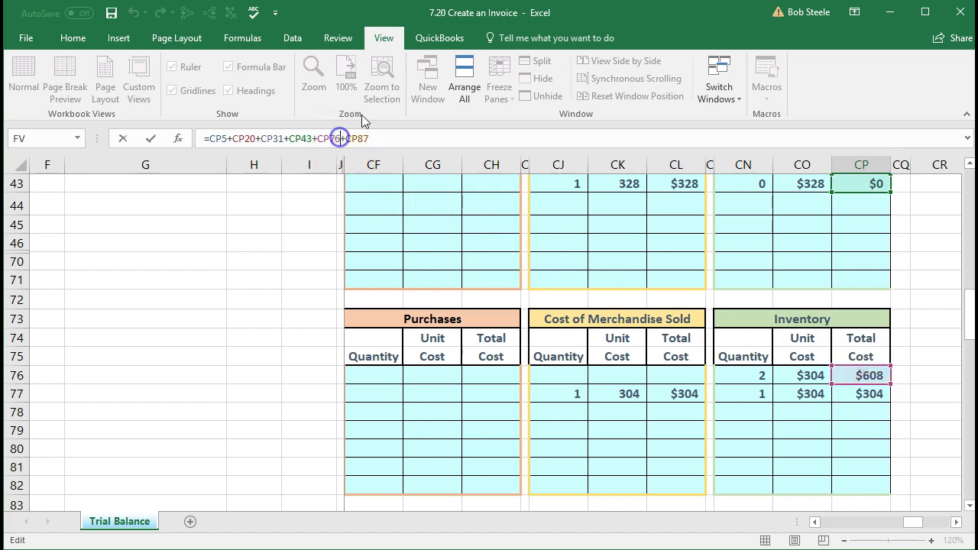
pyautogui.press('BackSpace')
pyautogui.write('7')
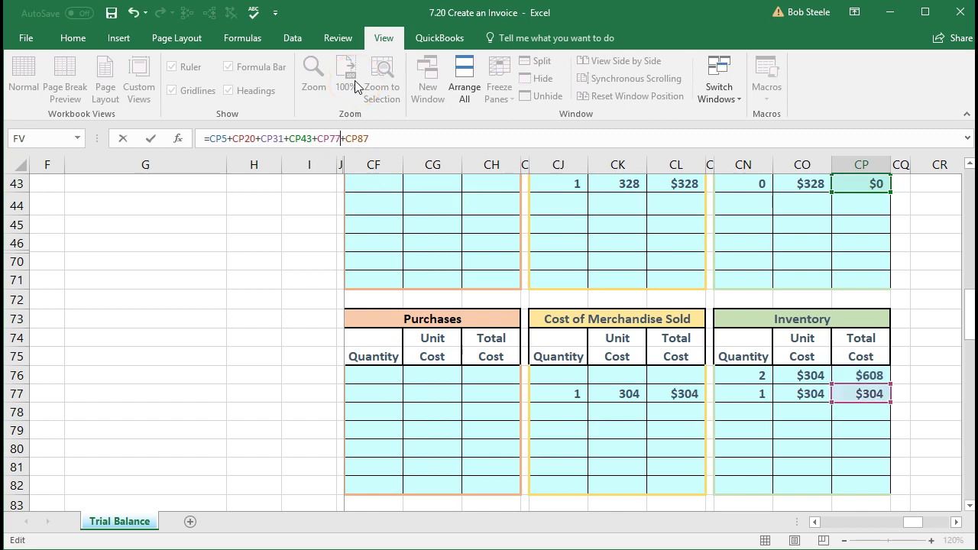
pyautogui.press('Return')
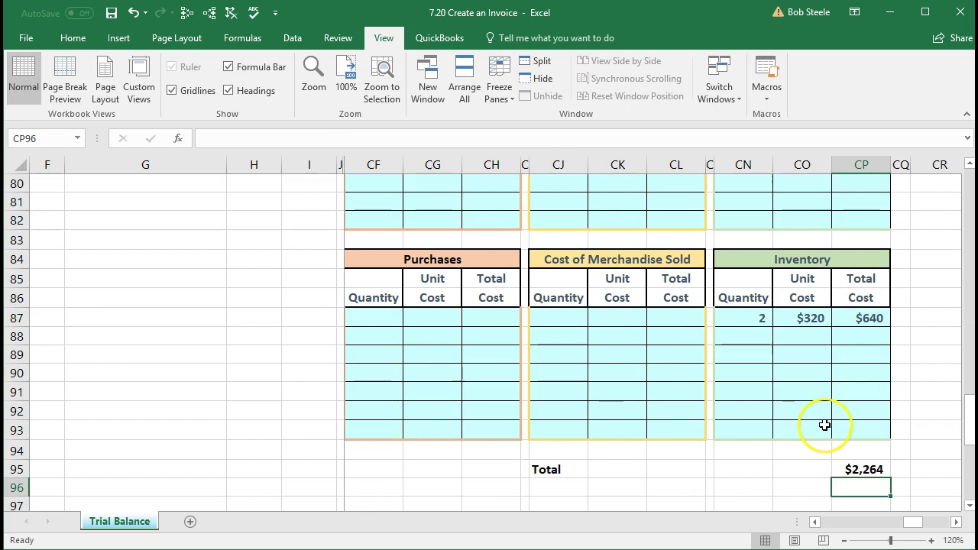
# Step: Clear CP95 and start a new sum formula with CP5, CP20 and CP31
pyautogui.click(857, 470)
pyautogui.press('Delete')
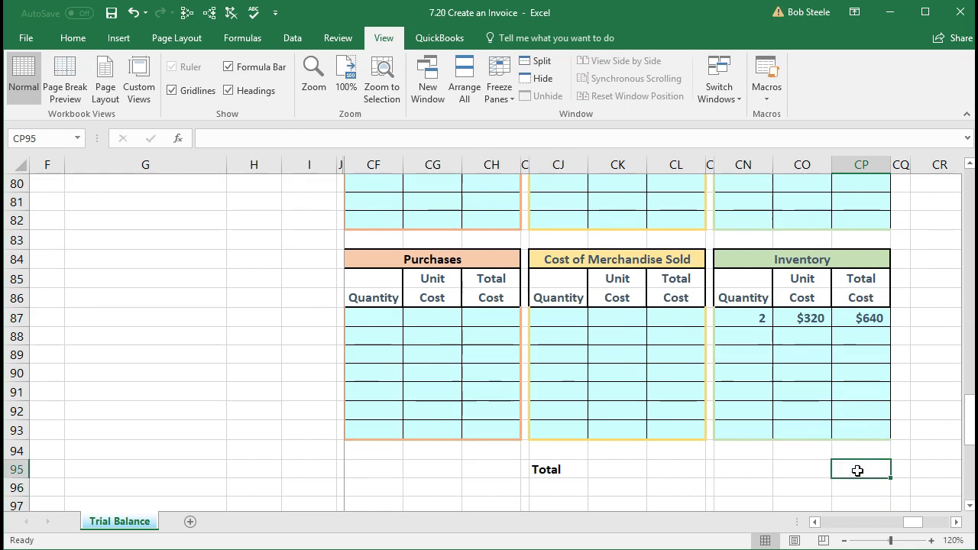
pyautogui.write('=')
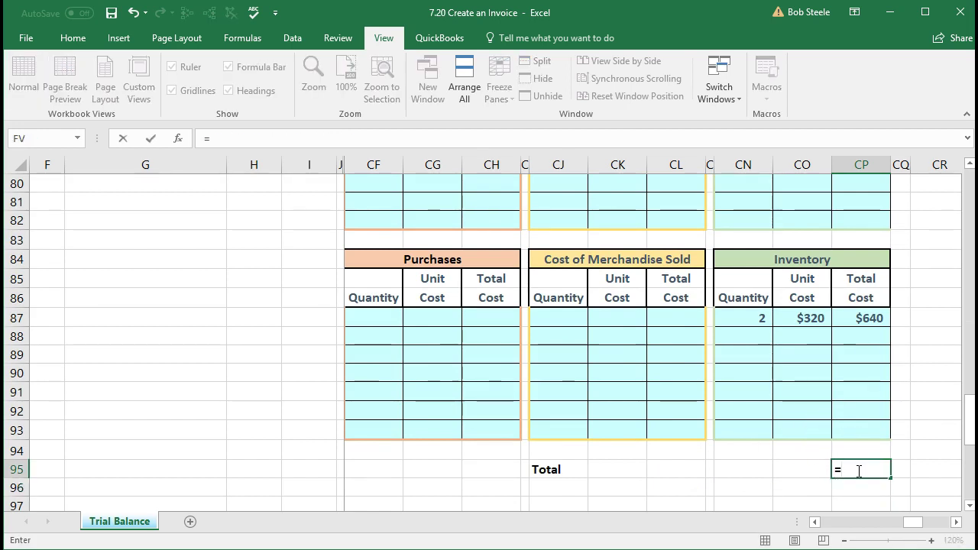
pyautogui.scroll(20, 858, 471)
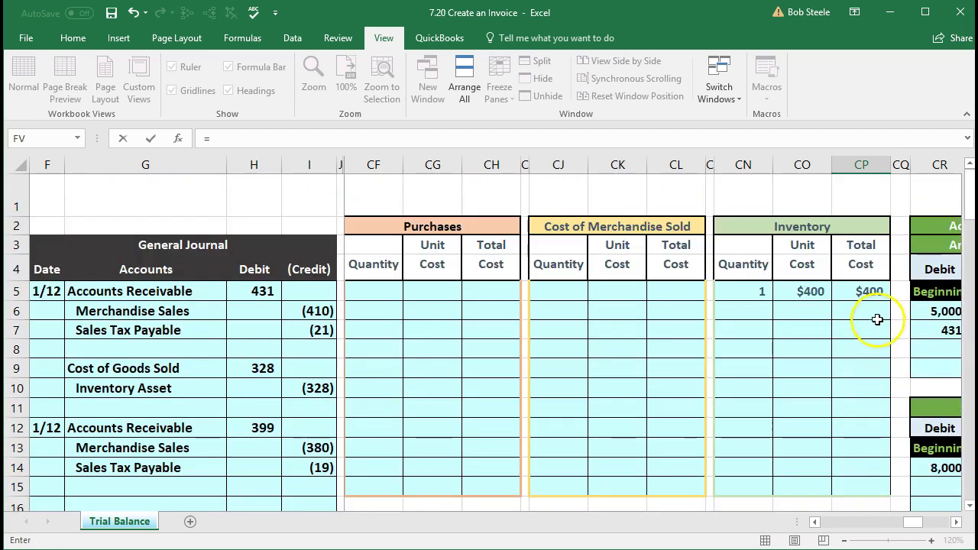
pyautogui.click(864, 291)
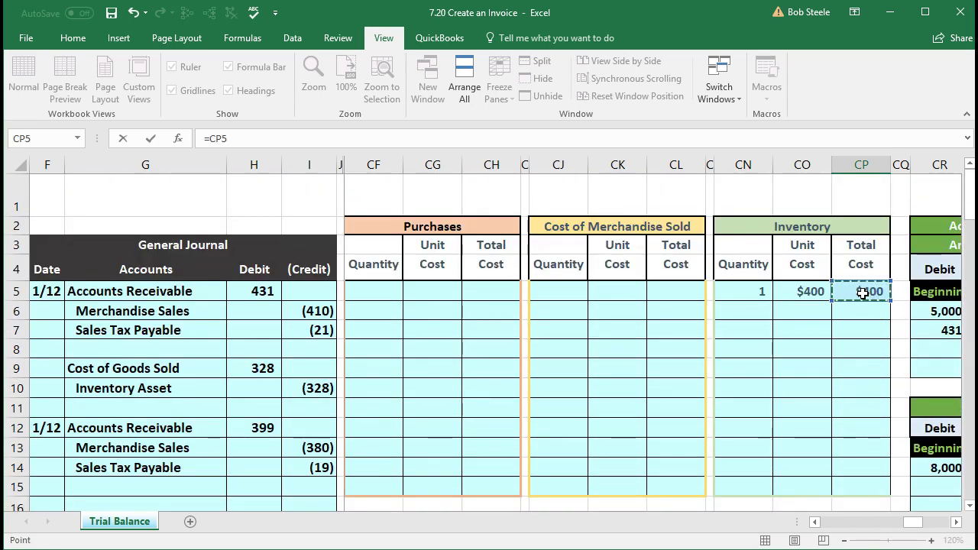
pyautogui.scroll(-4, 867, 294)
pyautogui.write('+')
pyautogui.click(871, 323)
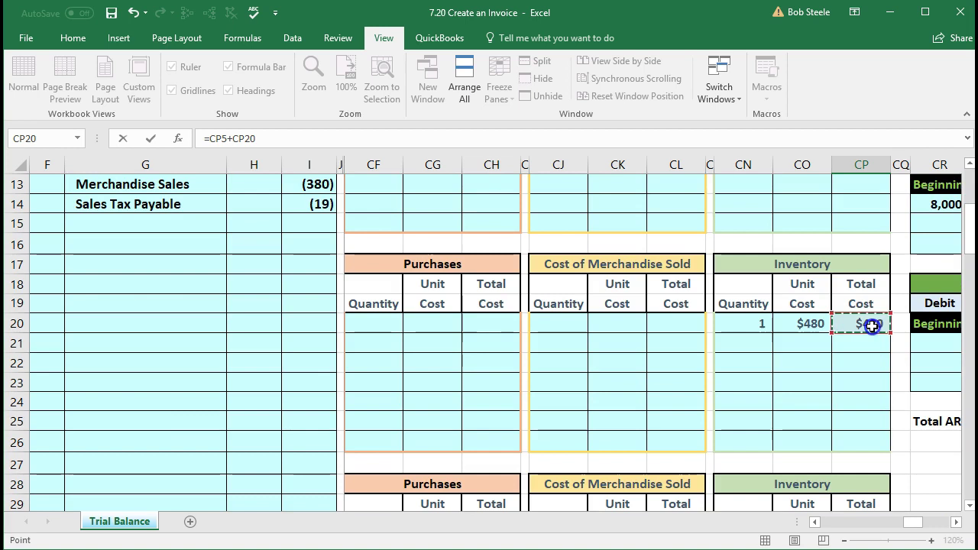
pyautogui.scroll(-2, 871, 324)
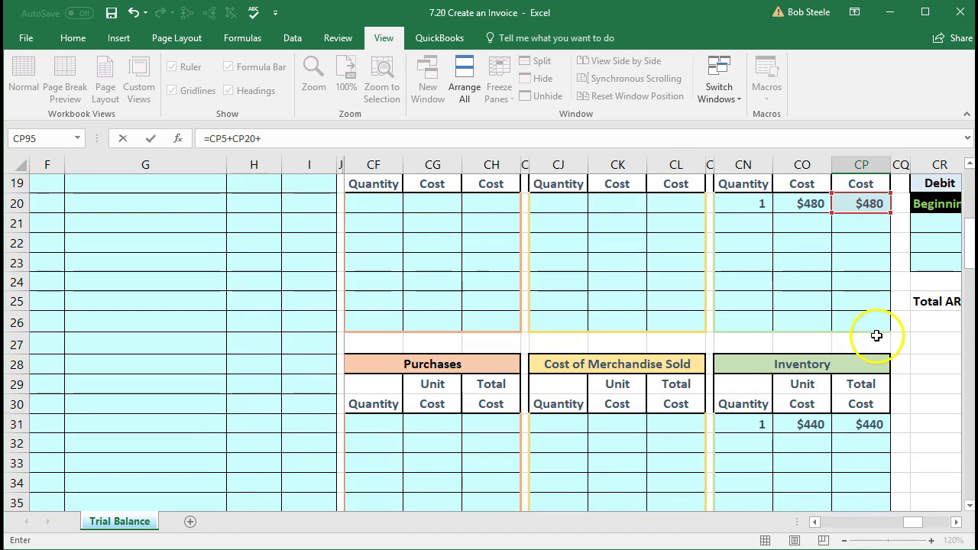
pyautogui.click(871, 424)
# Step: Add CP43, CP77 and CP87 to the sum, giving a $2,264 inventory total
pyautogui.write('+')
pyautogui.scroll(-3, 870, 423)
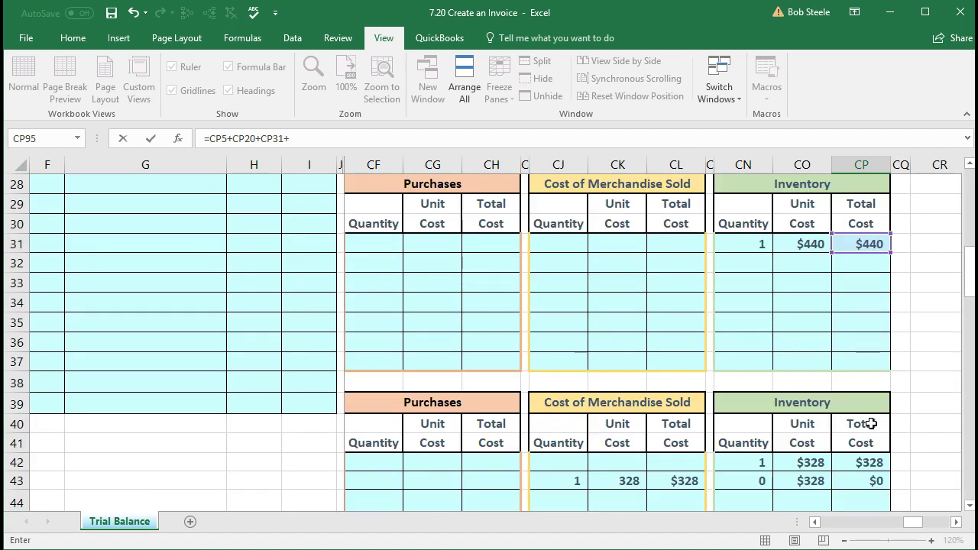
pyautogui.click(869, 478)
pyautogui.scroll(-2, 863, 466)
pyautogui.scroll(-1, 855, 435)
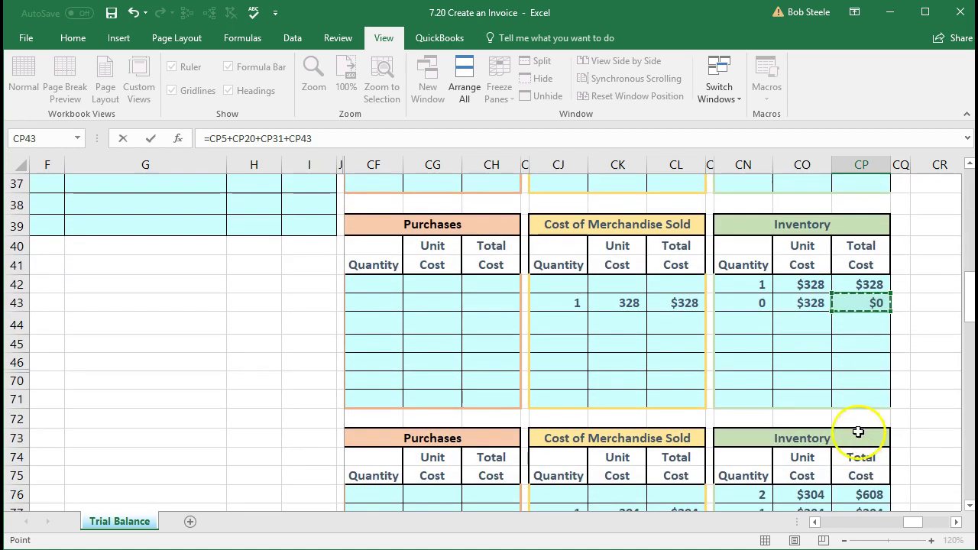
pyautogui.write('+')
pyautogui.scroll(-2, 855, 348)
pyautogui.click(862, 396)
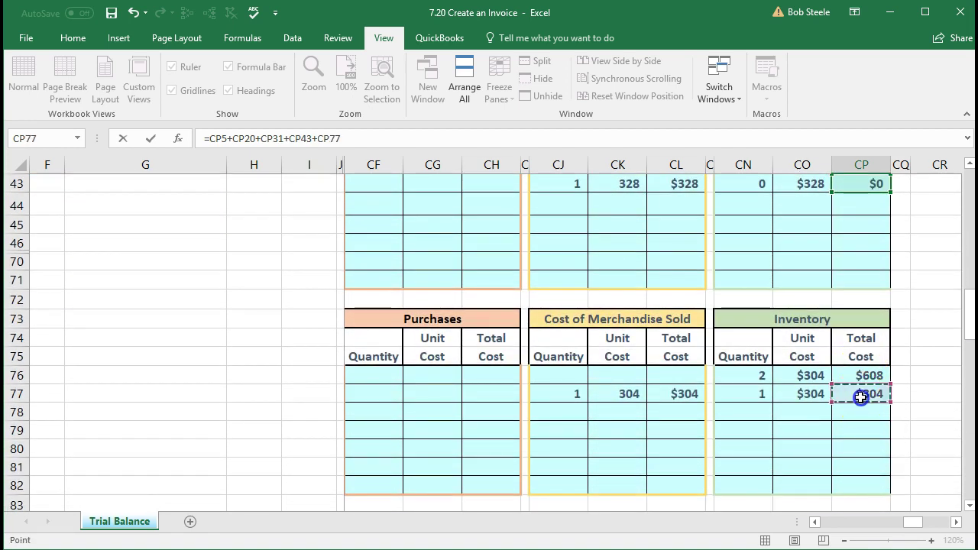
pyautogui.scroll(-3, 862, 398)
pyautogui.write('+')
pyautogui.click(867, 448)
pyautogui.scroll(-4, 867, 443)
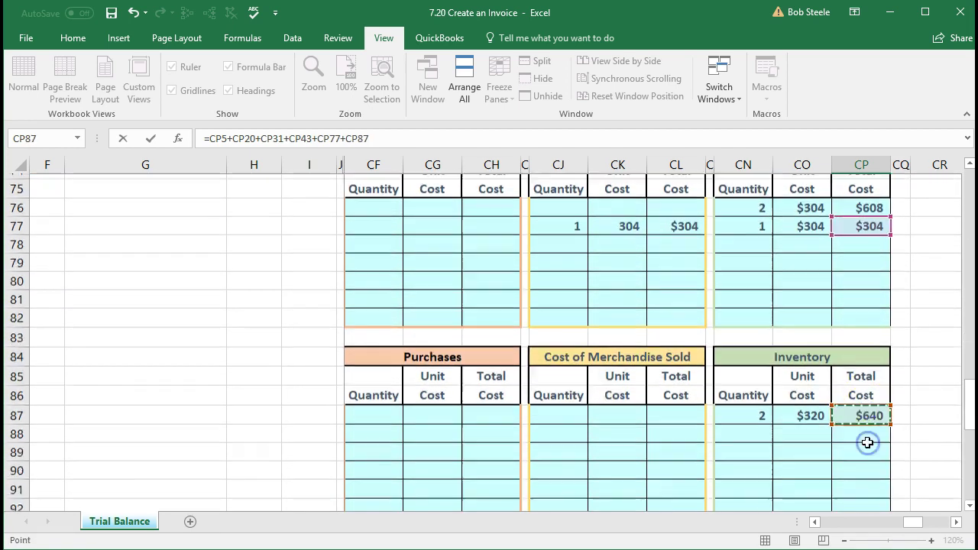
pyautogui.press('Return')
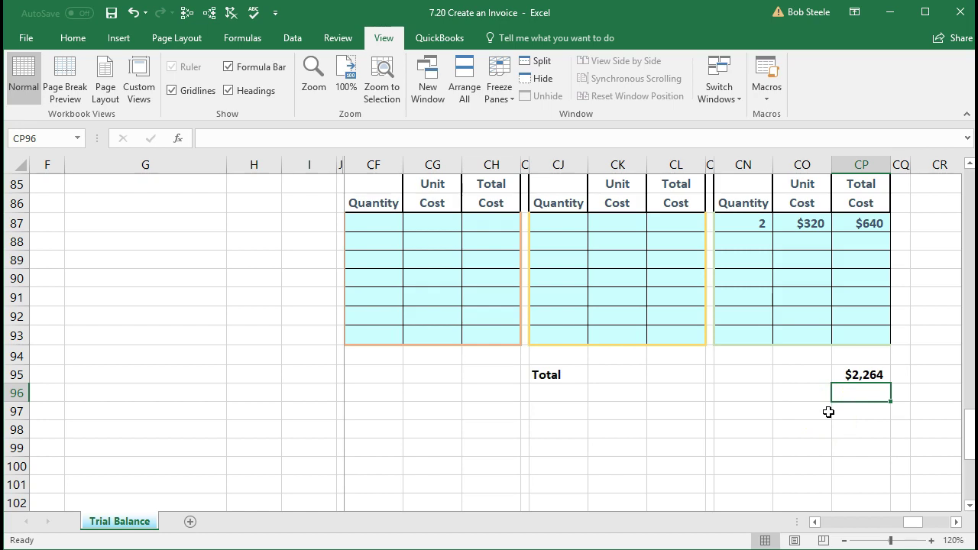
# Step: Verify the $2,264 total formula in CP95 and the 304 unit cost in CK77
pyautogui.scroll(20, 828, 412)
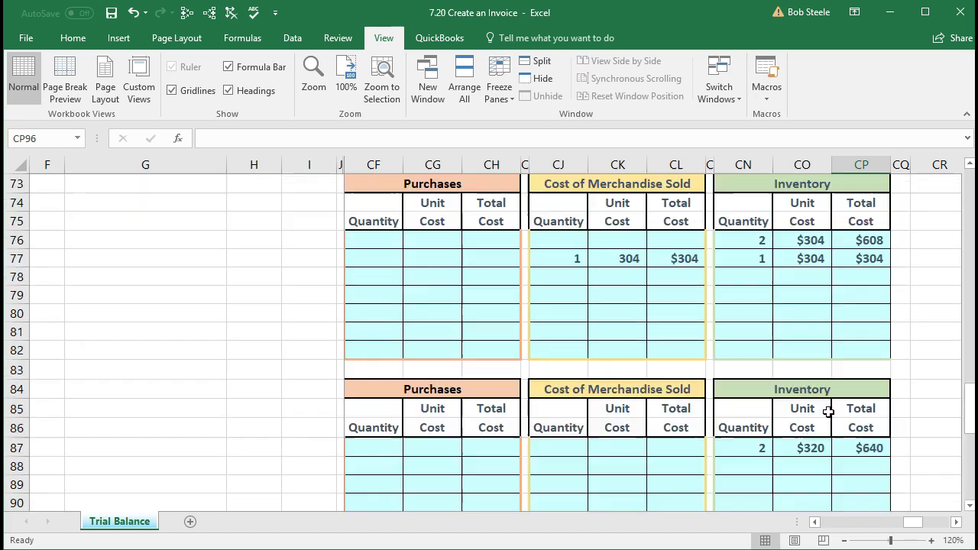
pyautogui.scroll(1, 813, 372)
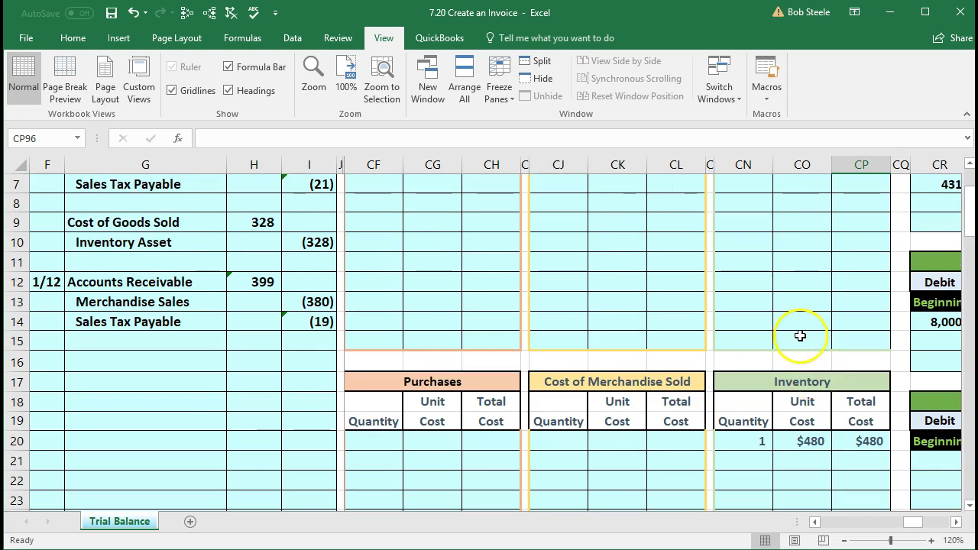
pyautogui.scroll(-4, 795, 311)
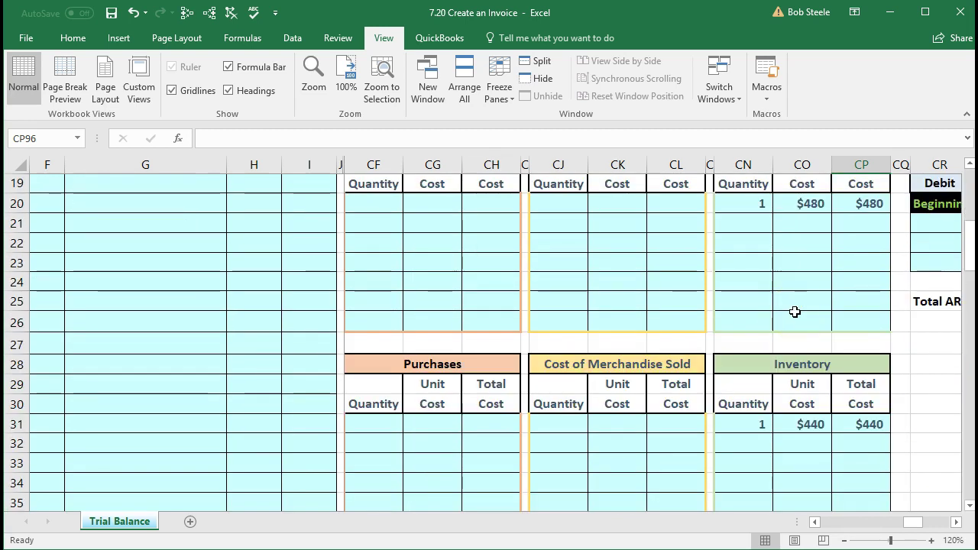
pyautogui.scroll(-3, 794, 312)
pyautogui.scroll(-19, 795, 311)
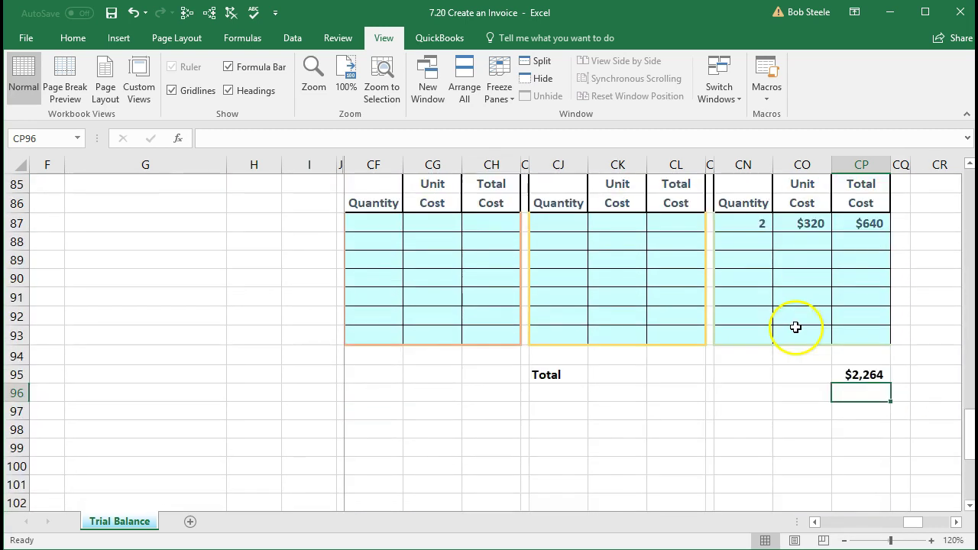
pyautogui.click(853, 375)
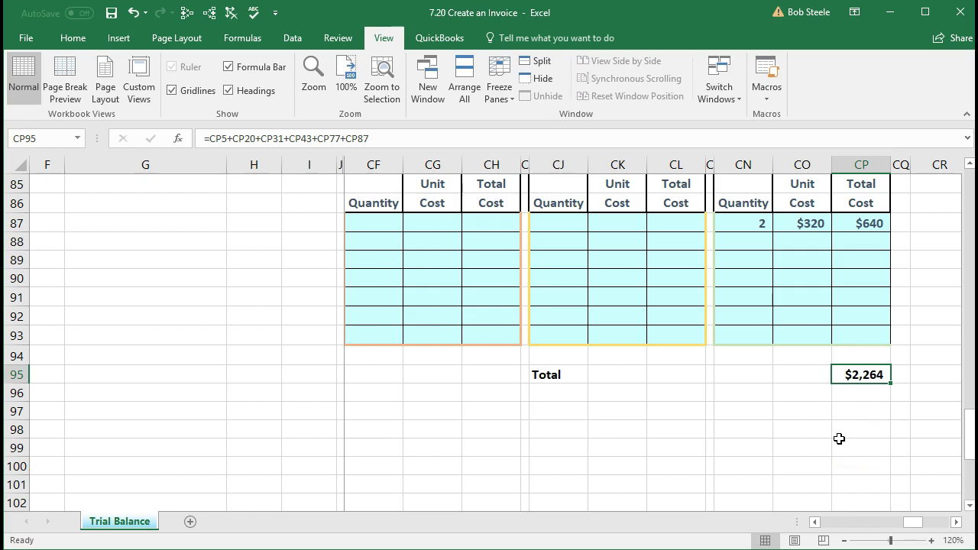
pyautogui.scroll(5, 838, 438)
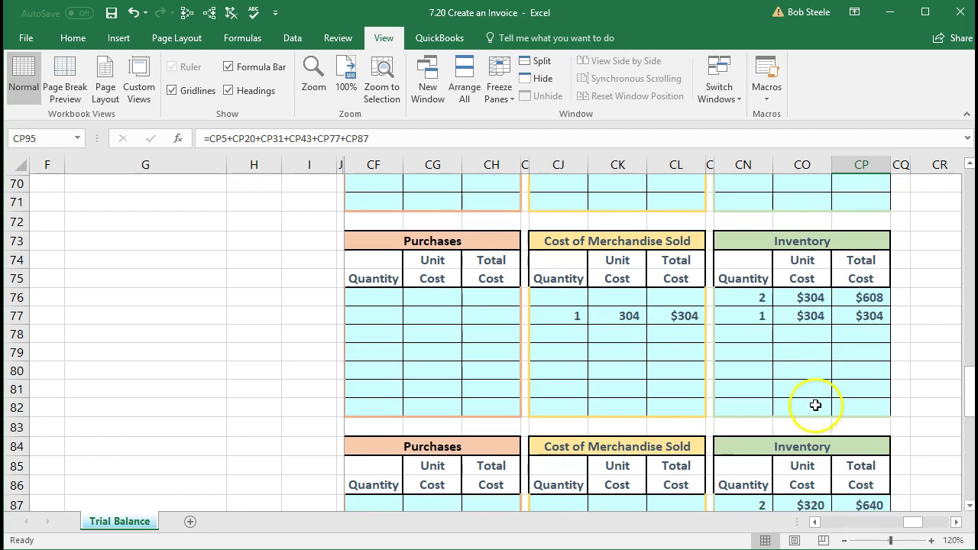
pyautogui.click(626, 316)
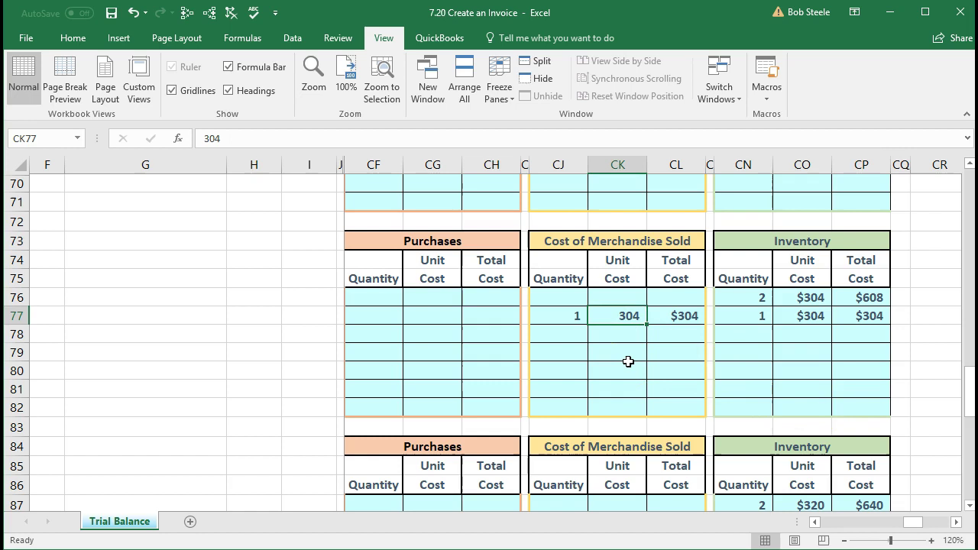
# Step: Return to the trial balance and check Inventory Asset shows 2,569
pyautogui.scroll(18, 628, 361)
pyautogui.click(637, 342)
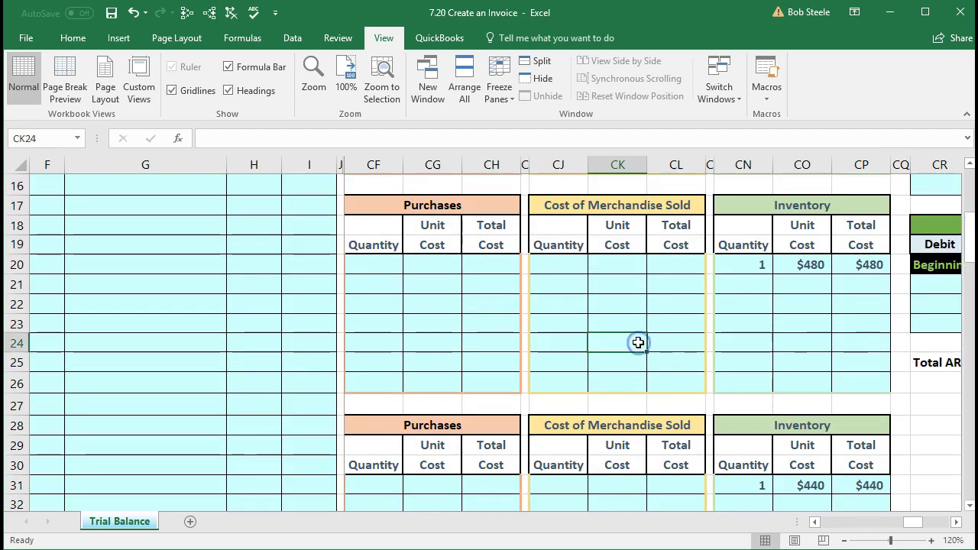
pyautogui.press('Left')
pyautogui.press('Left')
pyautogui.press('Left')
pyautogui.press('Left')
pyautogui.press('Left')
pyautogui.press('Left')
pyautogui.press('Left')
pyautogui.press('Left')
pyautogui.press('Left')
pyautogui.press('Left')
pyautogui.press('Left')
pyautogui.press('Left')
pyautogui.press('Left')
pyautogui.press('Left')
pyautogui.press('Left')
pyautogui.press('Left')
pyautogui.press('Left')
pyautogui.press('Left')
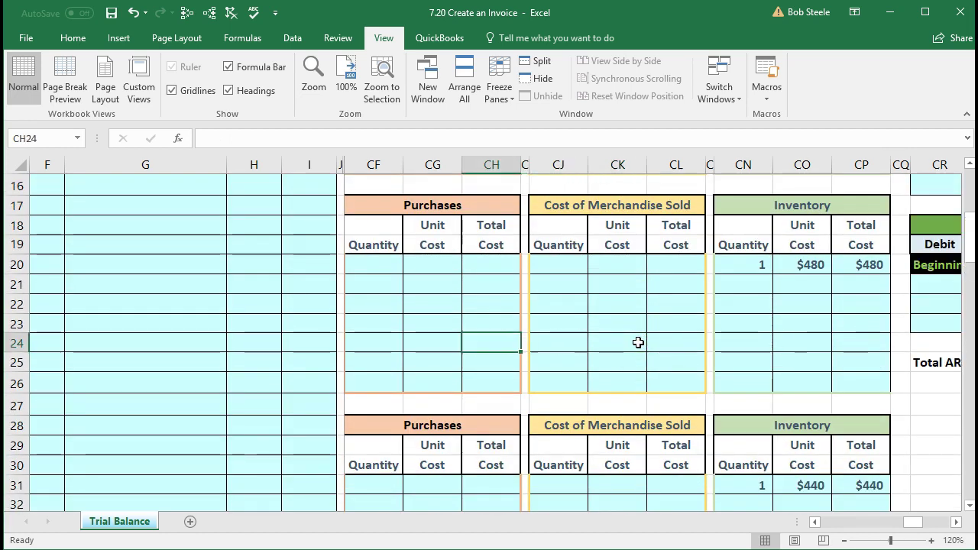
pyautogui.press('Left')
pyautogui.press('Left')
pyautogui.press('Left')
pyautogui.press('Left')
pyautogui.press('Left')
pyautogui.press('Left')
pyautogui.press('Left')
pyautogui.press('Left')
pyautogui.press('Left')
pyautogui.press('Left')
pyautogui.press('Left')
pyautogui.press('Left')
pyautogui.press('Left')
pyautogui.press('Left')
pyautogui.press('Left')
pyautogui.press('Left')
pyautogui.press('Left')
pyautogui.press('Left')
pyautogui.press('Left')
pyautogui.press('Left')
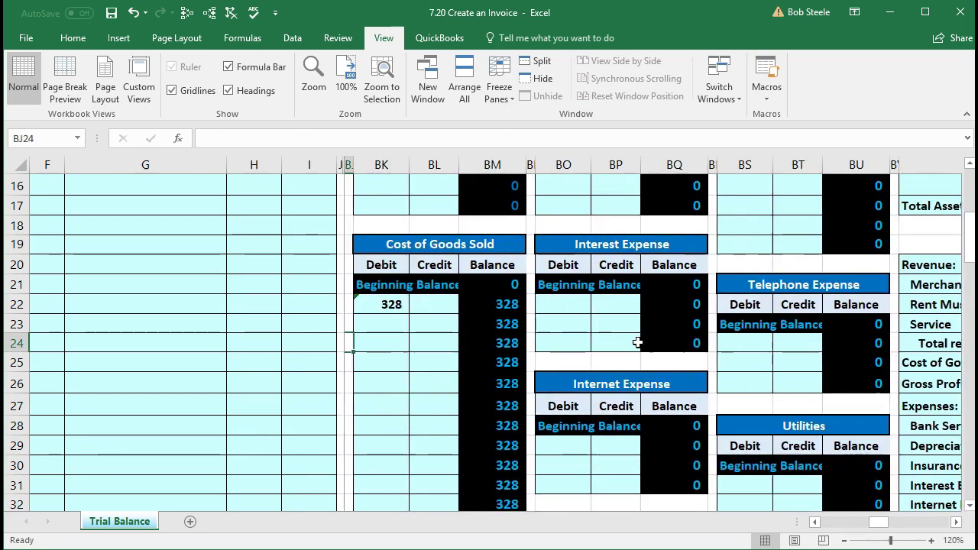
pyautogui.press('Left')
pyautogui.press('Left')
pyautogui.press('Left')
pyautogui.press('Left')
pyautogui.press('Left')
pyautogui.press('Left')
pyautogui.press('Left')
pyautogui.press('Left')
pyautogui.press('Left')
pyautogui.press('Left')
pyautogui.press('Left')
pyautogui.press('Left')
pyautogui.press('Left')
pyautogui.press('Left')
pyautogui.press('Left')
pyautogui.press('Left')
pyautogui.press('Left')
pyautogui.press('Left')
pyautogui.press('Left')
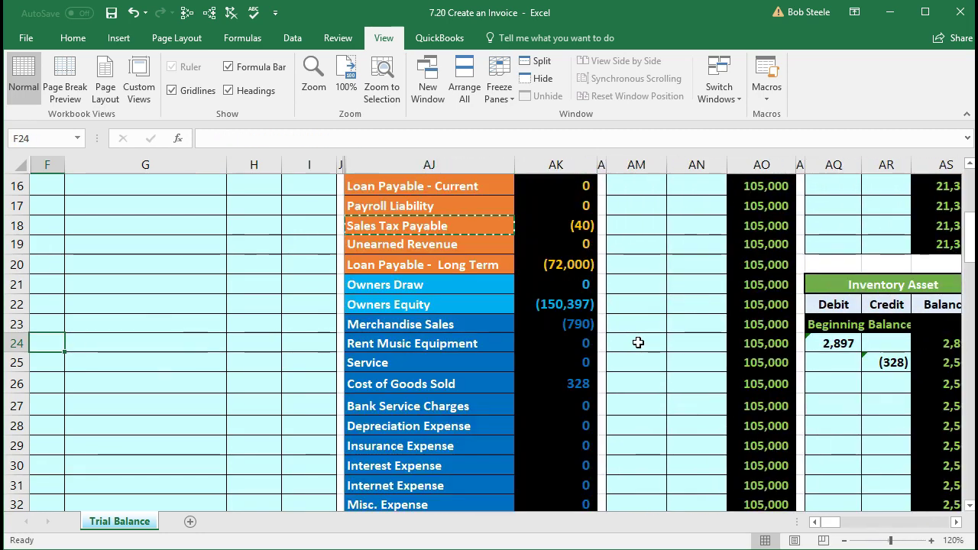
pyautogui.scroll(3, 378, 367)
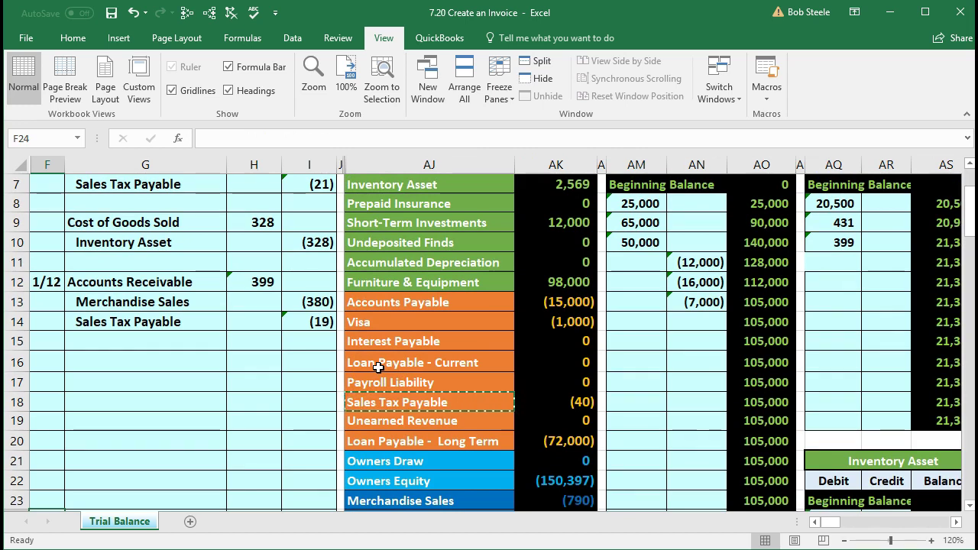
pyautogui.click(432, 189)
pyautogui.scroll(1, 466, 336)
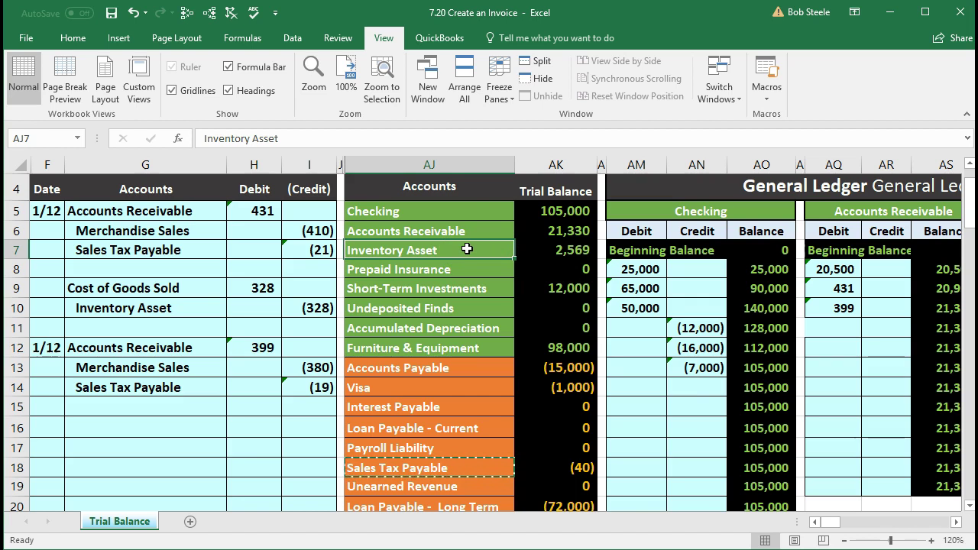
# Step: Copy Inventory Asset from AJ7 into G17 as a value and indent it as the credited account
pyautogui.rightClick(467, 249)
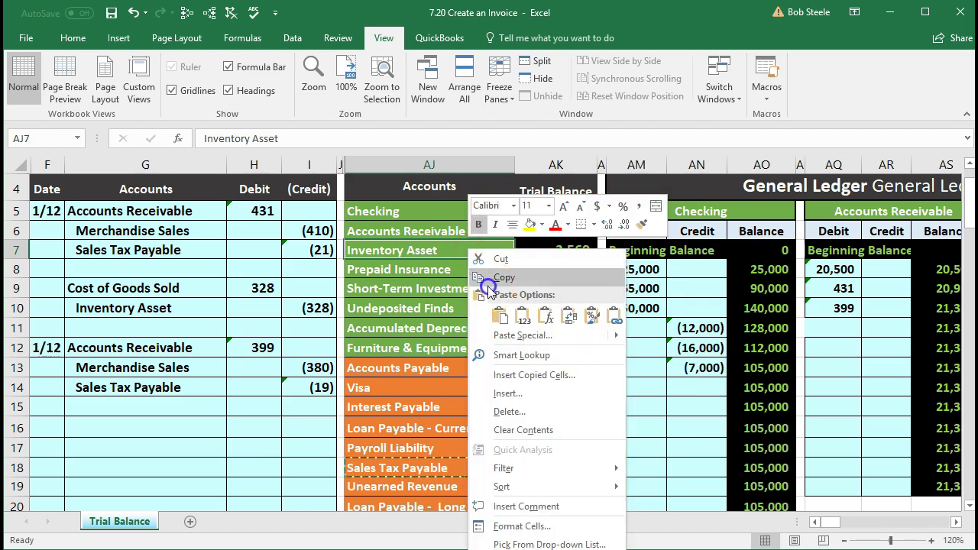
pyautogui.click(484, 278)
pyautogui.click(179, 411)
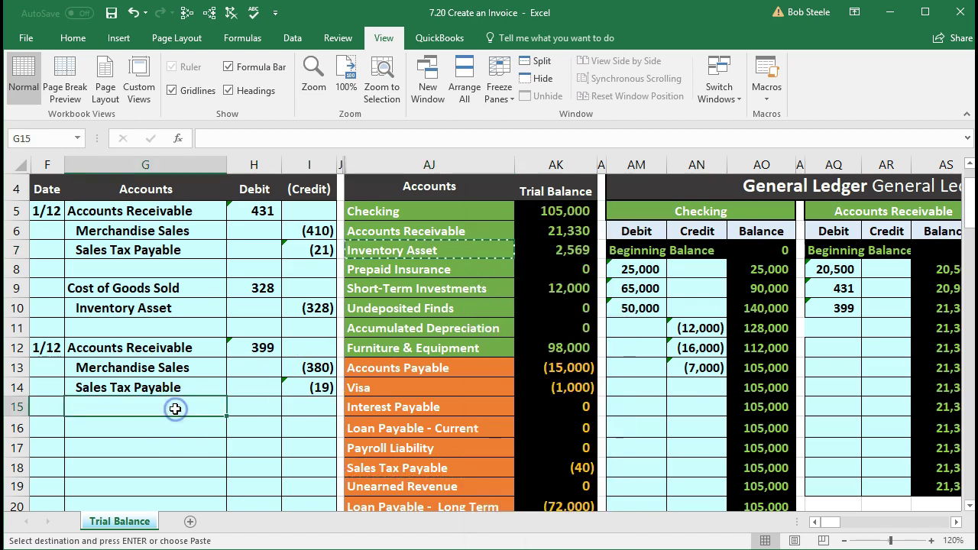
pyautogui.click(179, 427)
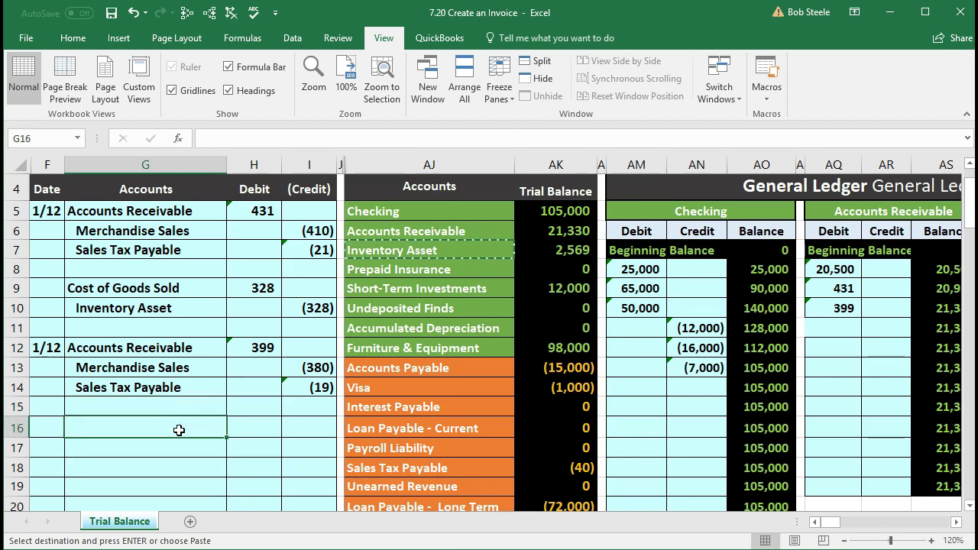
pyautogui.click(179, 447)
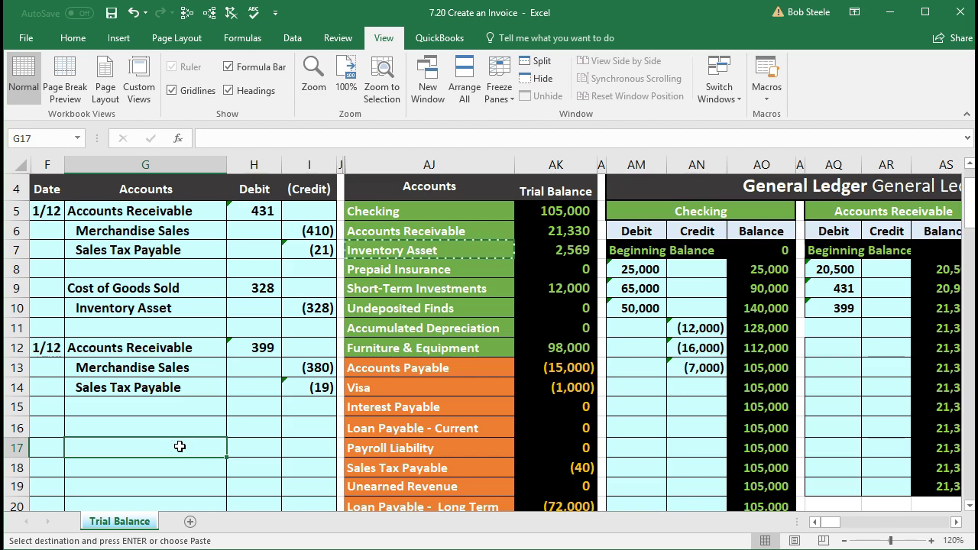
pyautogui.rightClick(179, 446)
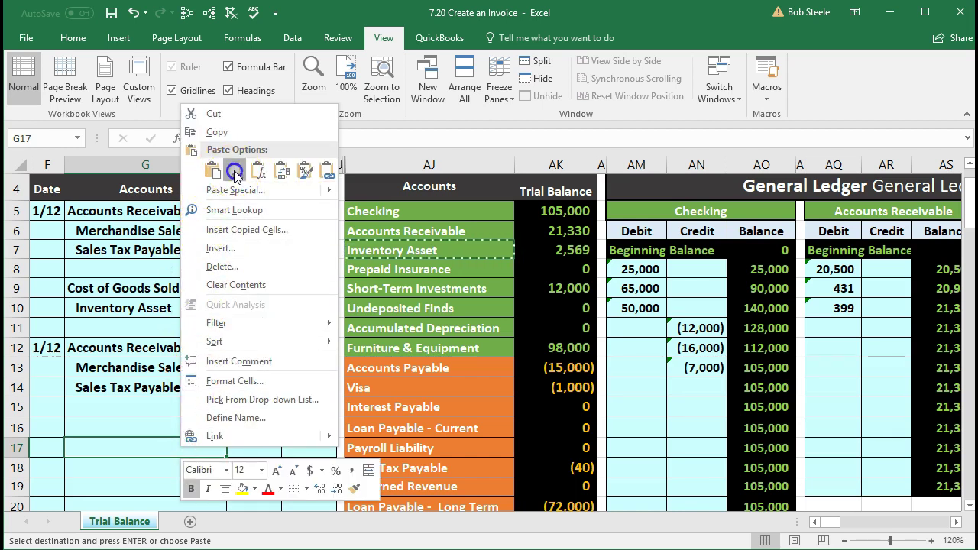
pyautogui.click(234, 171)
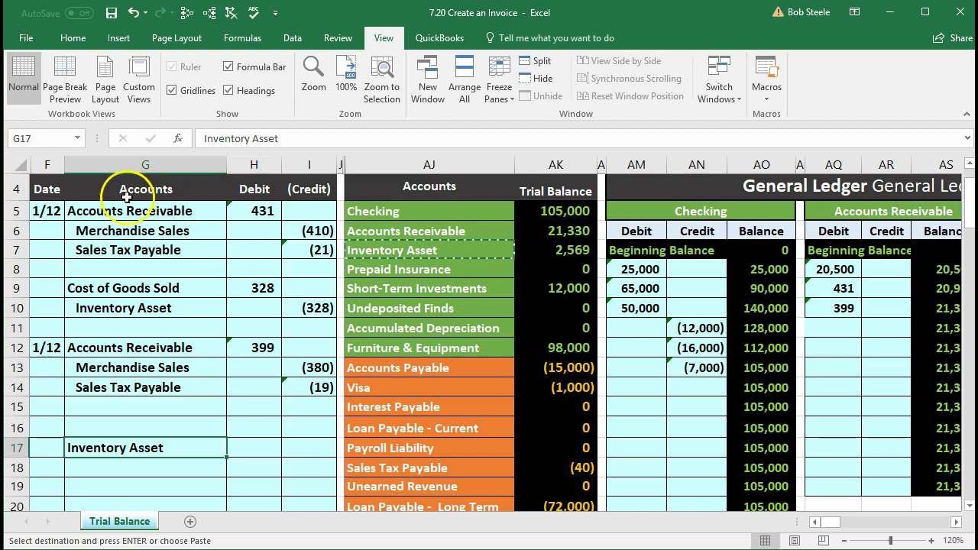
pyautogui.click(73, 38)
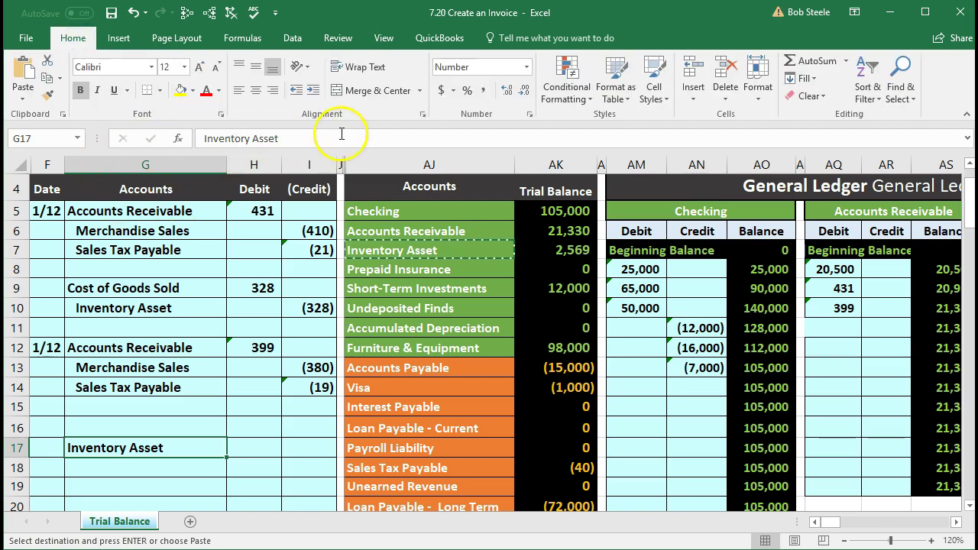
pyautogui.click(313, 91)
# Step: Enter a (304) credit in I17 and a 304 debit in H16
pyautogui.click(306, 450)
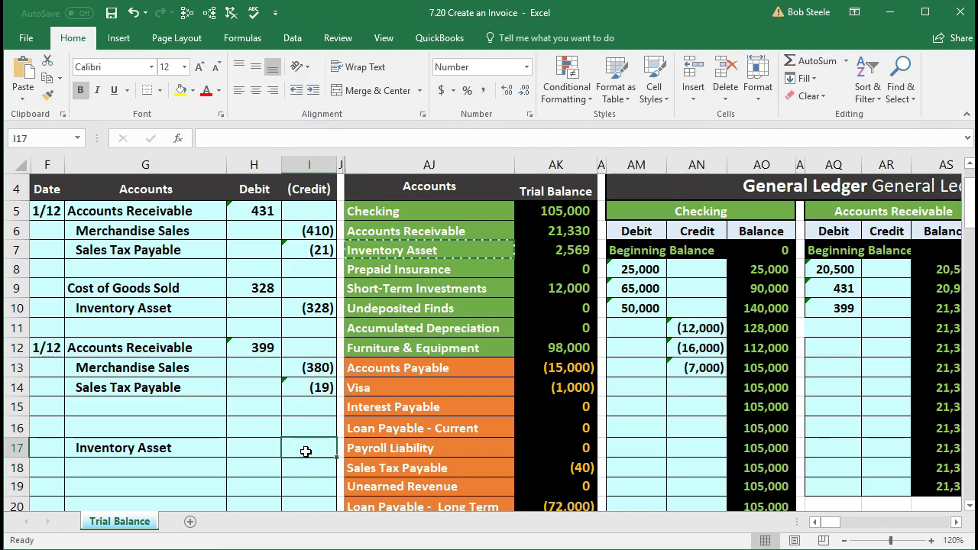
pyautogui.write('-')
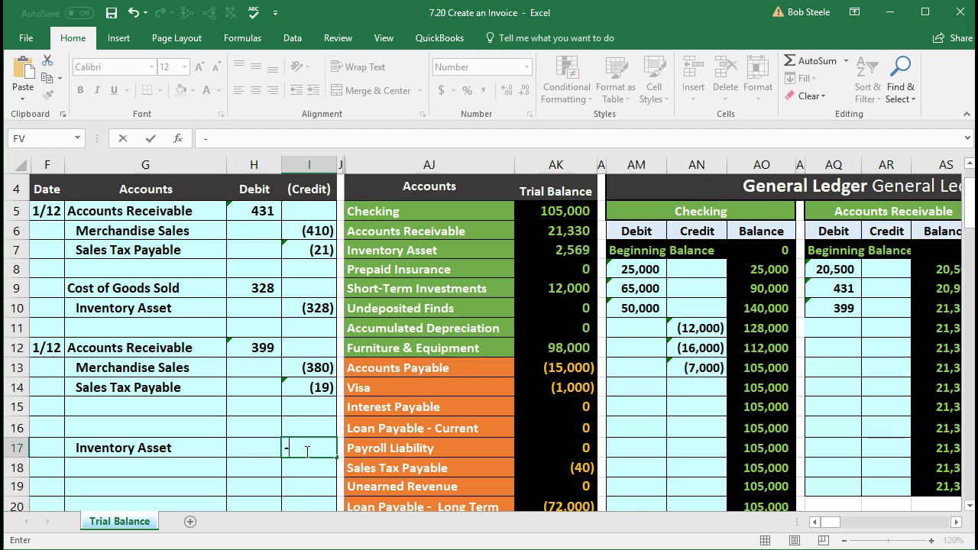
pyautogui.write('304')
pyautogui.press('Return')
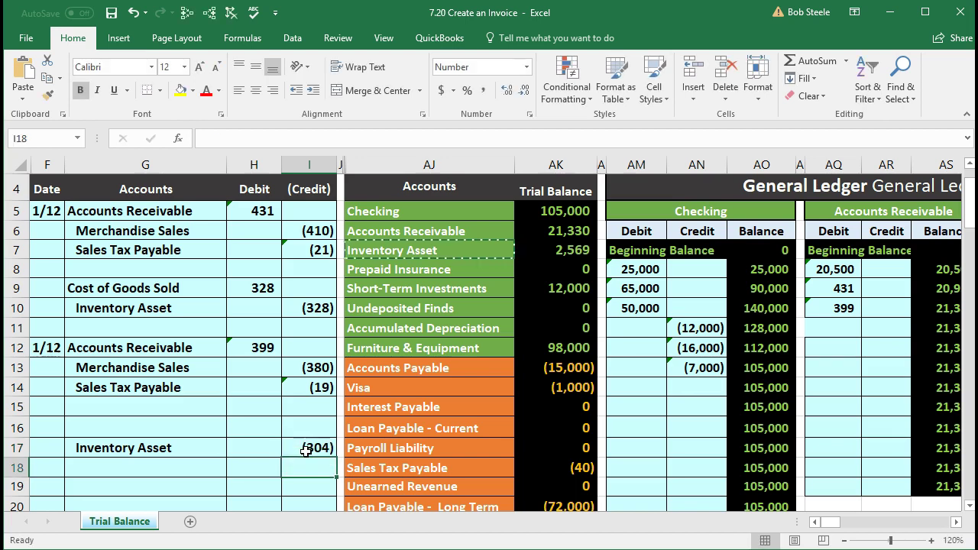
pyautogui.press('Up')
pyautogui.press('Up')
pyautogui.press('Left')
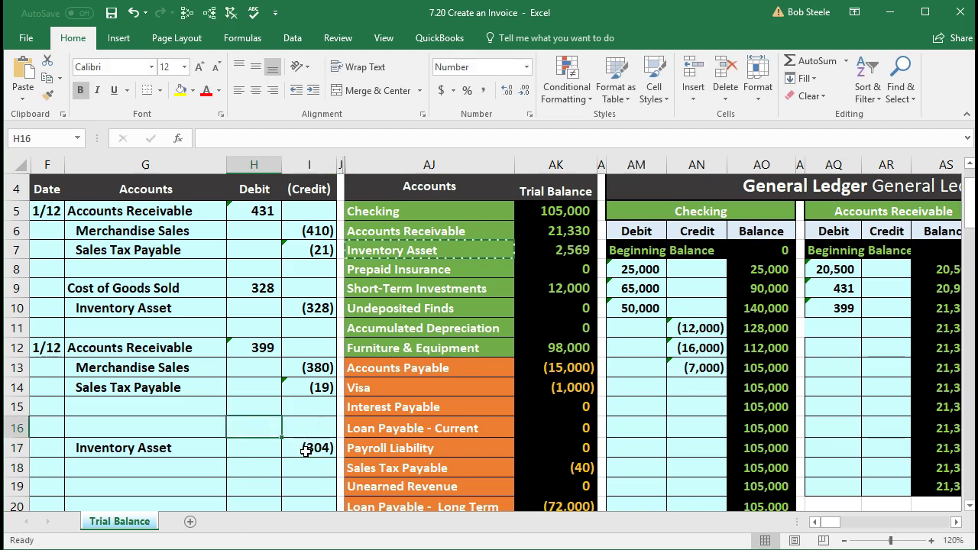
pyautogui.write('304')
pyautogui.press('Return')
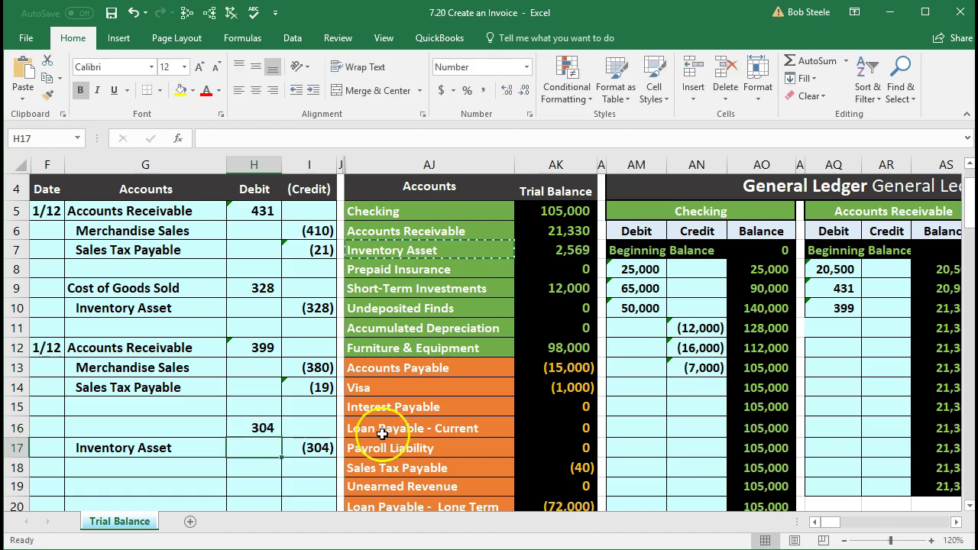
pyautogui.scroll(-2, 381, 433)
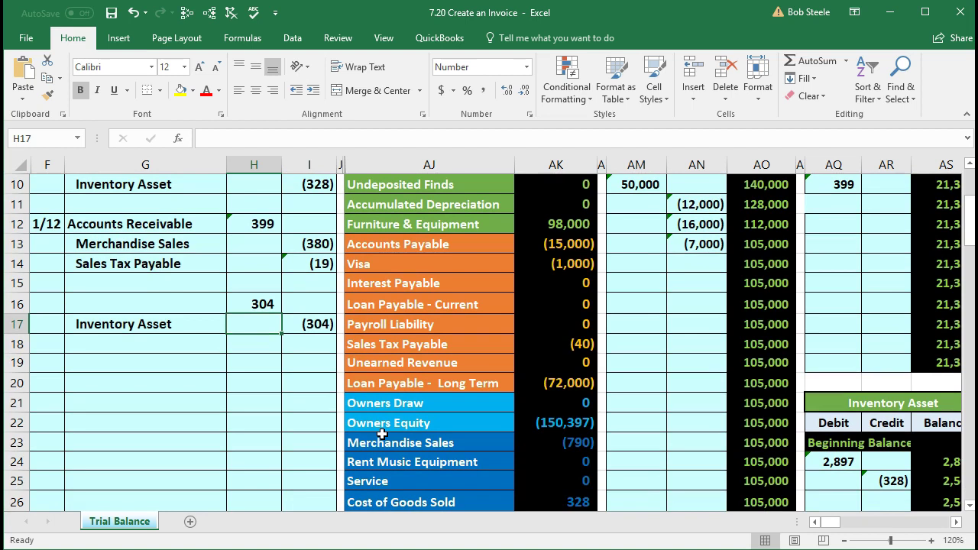
# Step: Copy Cost of Goods Sold from AJ26 into G16 as a value, naming the 304 debit
pyautogui.scroll(-1, 381, 433)
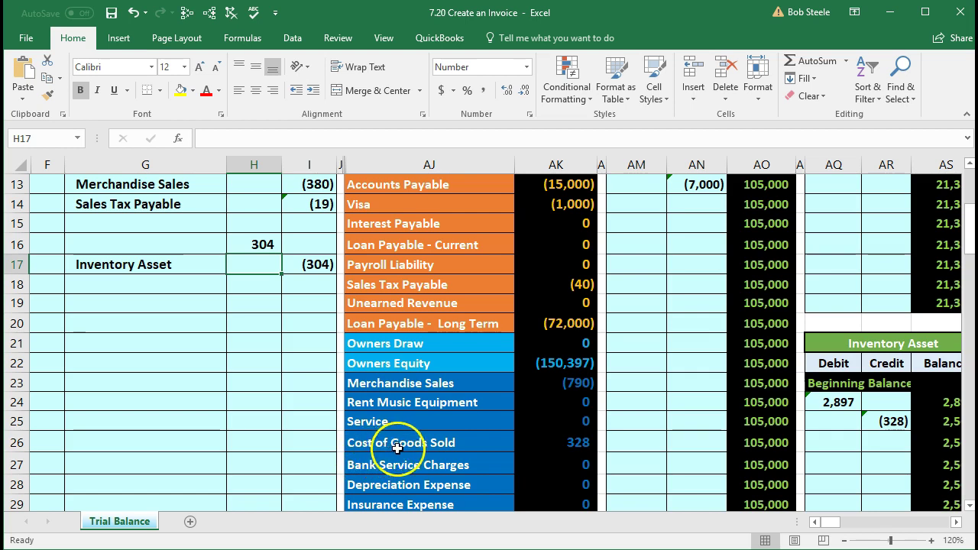
pyautogui.click(528, 444)
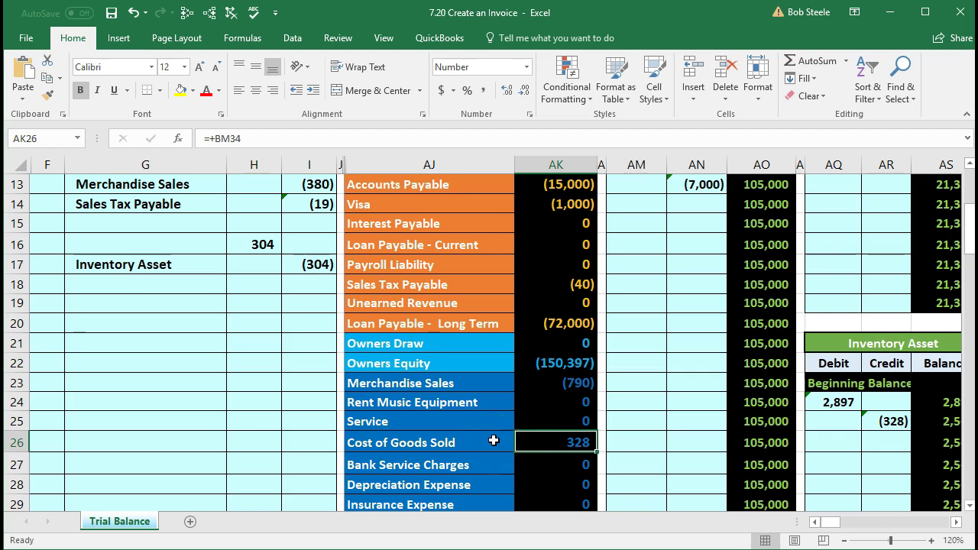
pyautogui.click(494, 441)
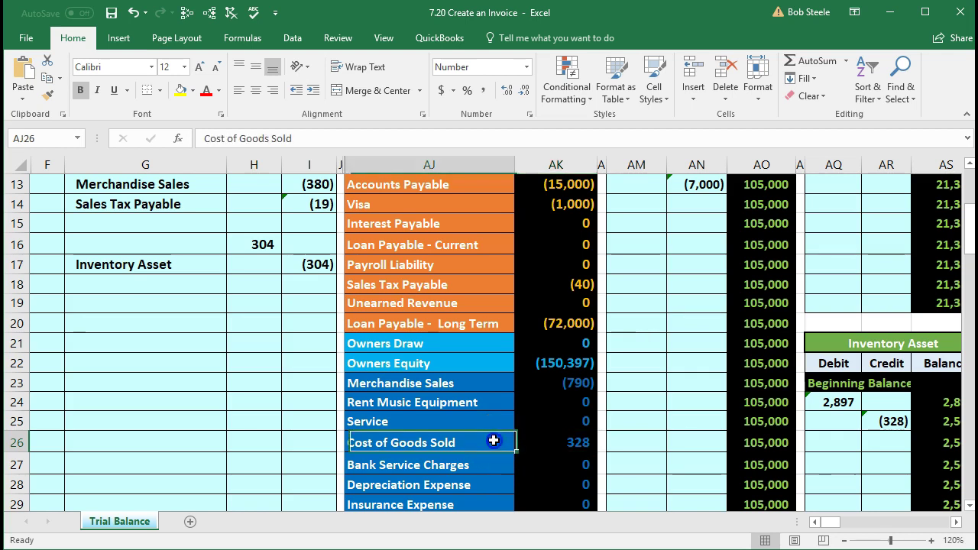
pyautogui.rightClick(494, 442)
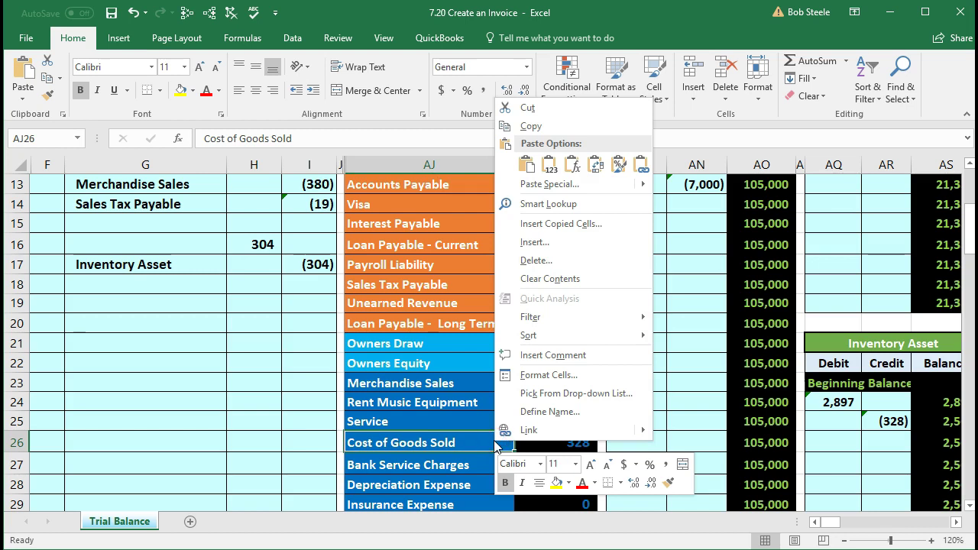
pyautogui.click(532, 126)
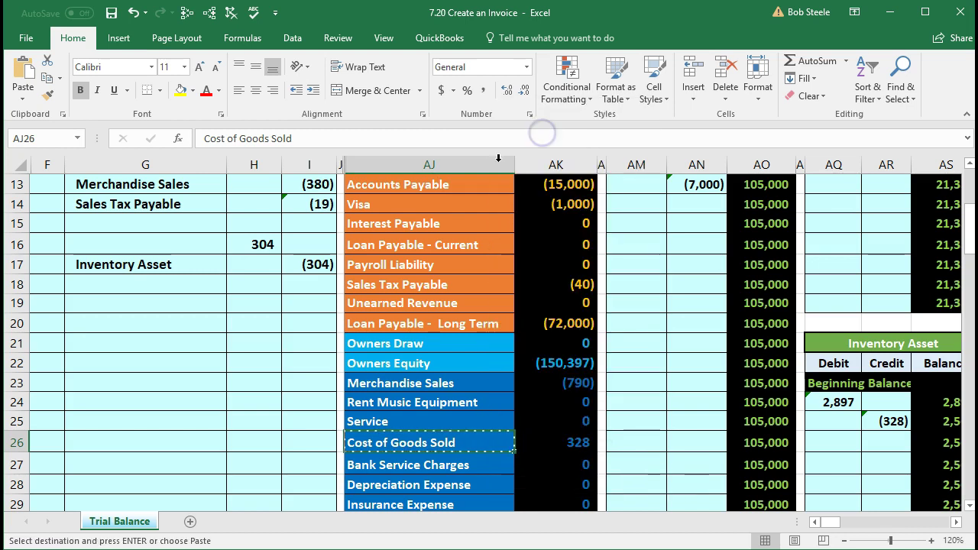
pyautogui.click(184, 245)
pyautogui.rightClick(182, 249)
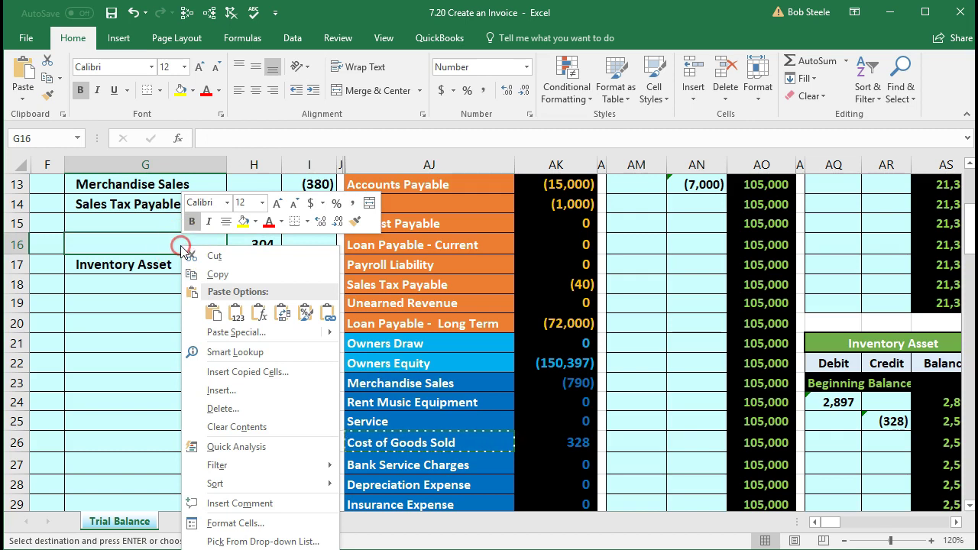
pyautogui.click(235, 313)
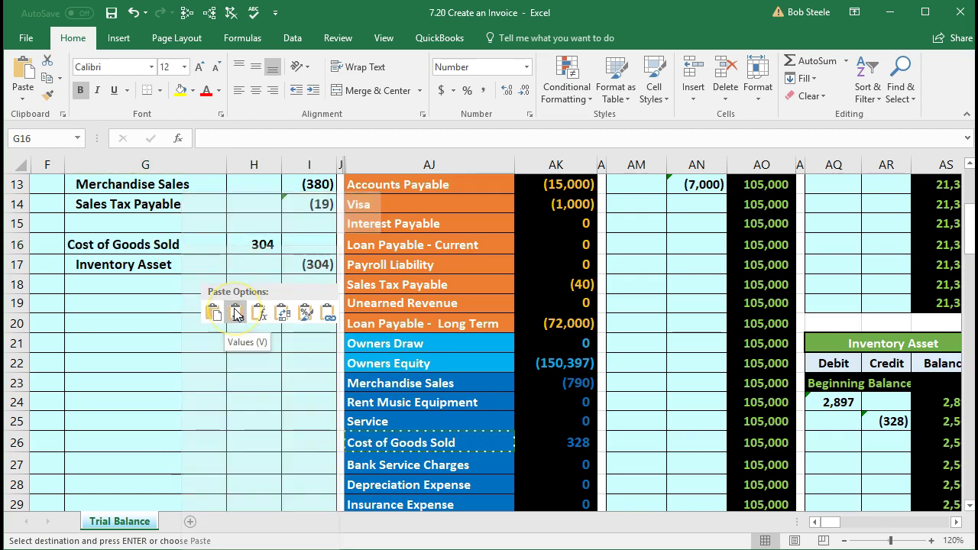
pyautogui.click(234, 310)
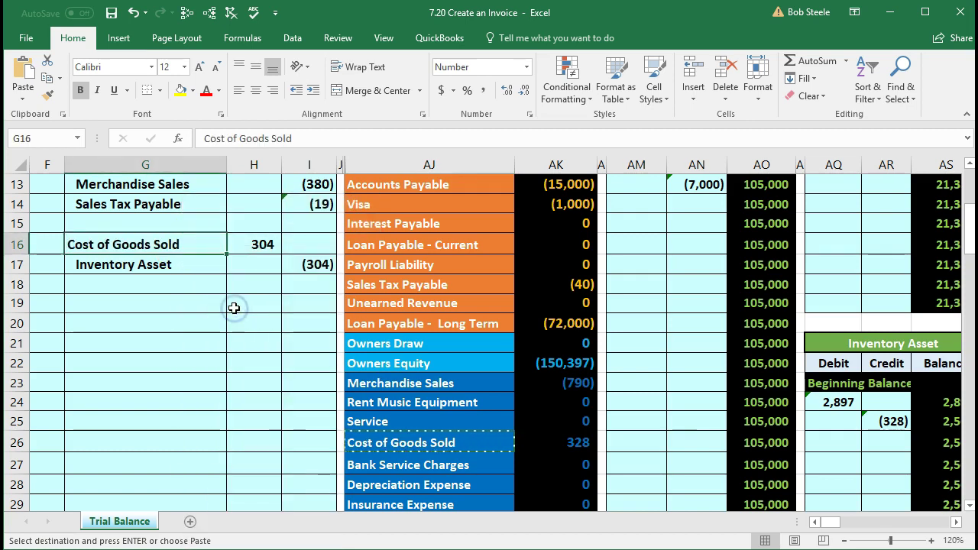
pyautogui.click(262, 375)
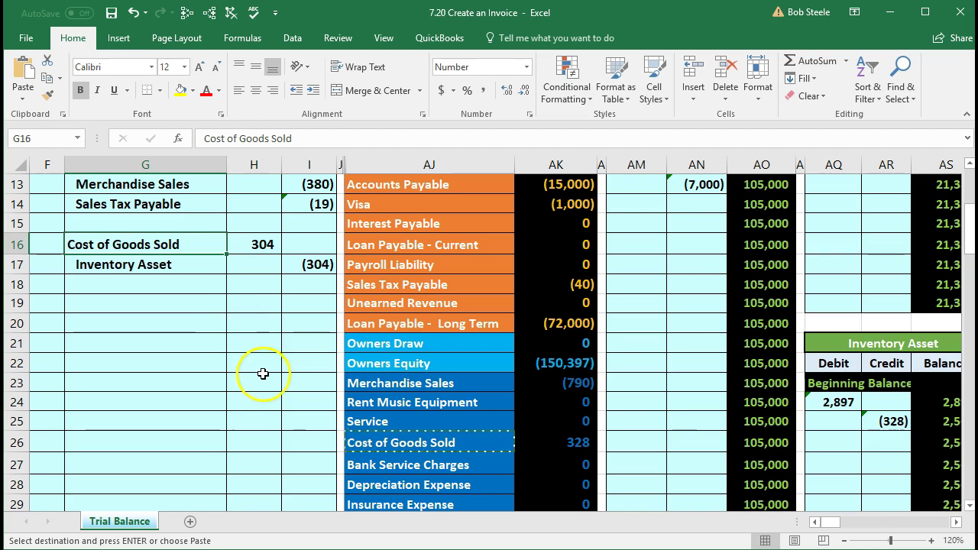
# Step: Select the G16:H16 debit line and the AJ26:AK26 trial balance row to compare them
pyautogui.moveTo(207, 243); pyautogui.dragTo(235, 241)
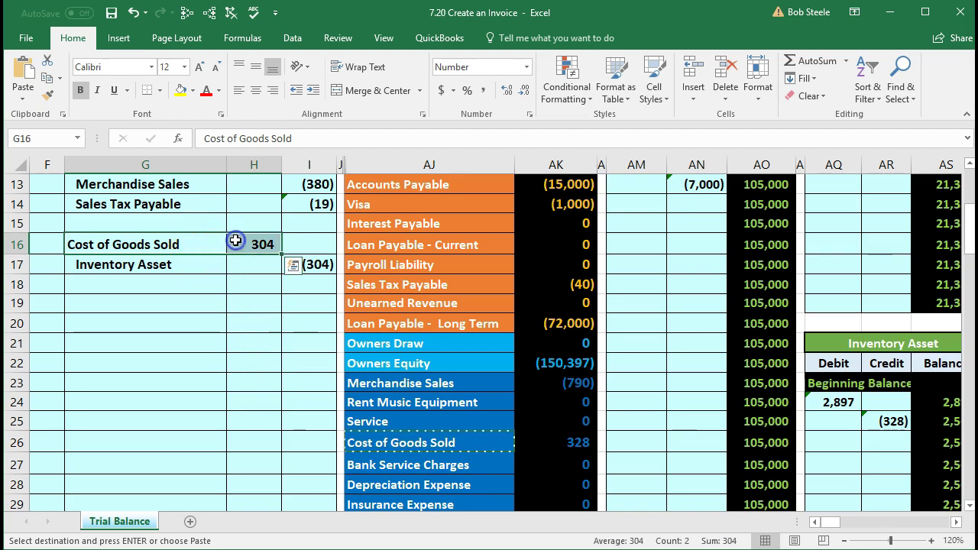
pyautogui.click(355, 441)
pyautogui.moveTo(498, 437); pyautogui.dragTo(524, 445)
pyautogui.hotkey('ctrl', 'v')
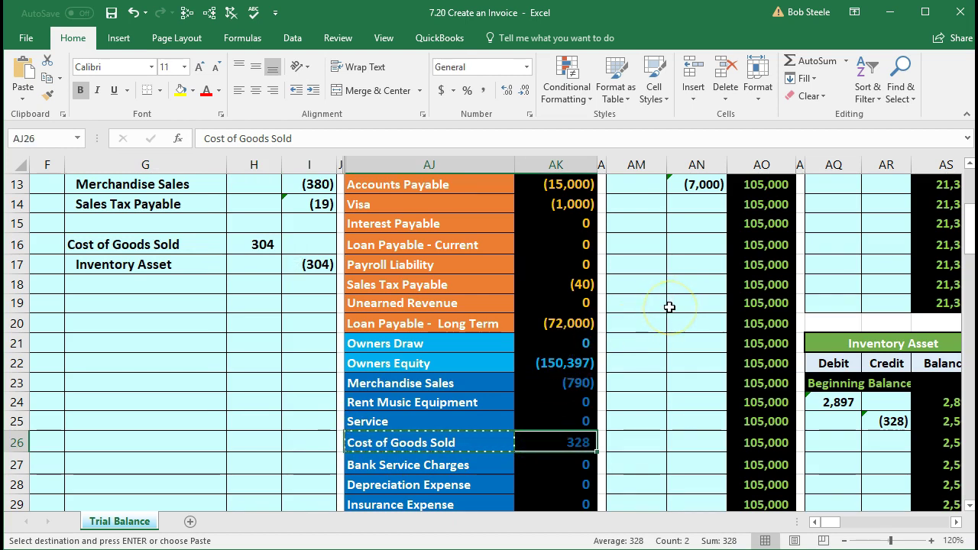
pyautogui.scroll(3, 669, 307)
# Step: Move to BK23, the next empty debit cell in the Cost of Goods Sold ledger
pyautogui.click(646, 354)
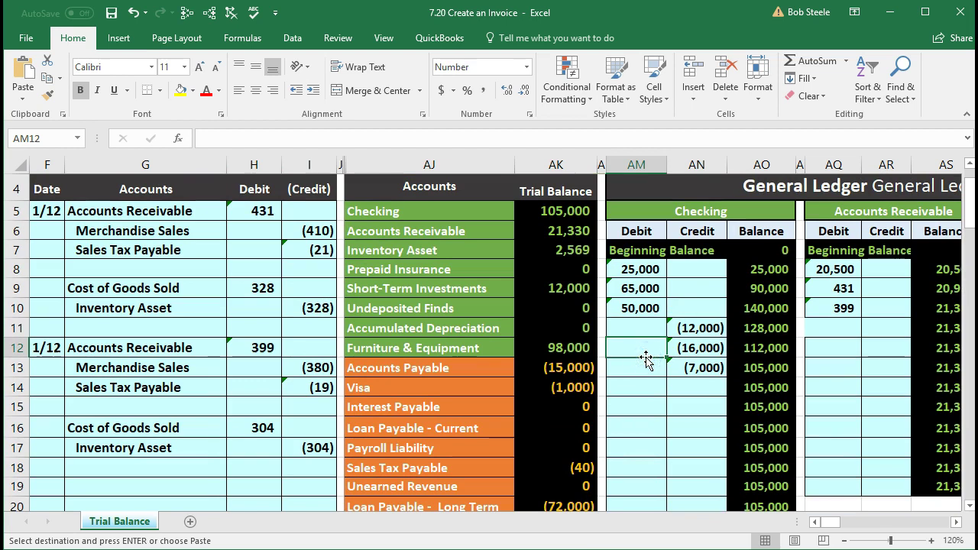
pyautogui.press('Right')
pyautogui.press('Right')
pyautogui.press('Right')
pyautogui.press('Right')
pyautogui.press('Right')
pyautogui.press('Right')
pyautogui.press('Right')
pyautogui.press('Right')
pyautogui.press('Right')
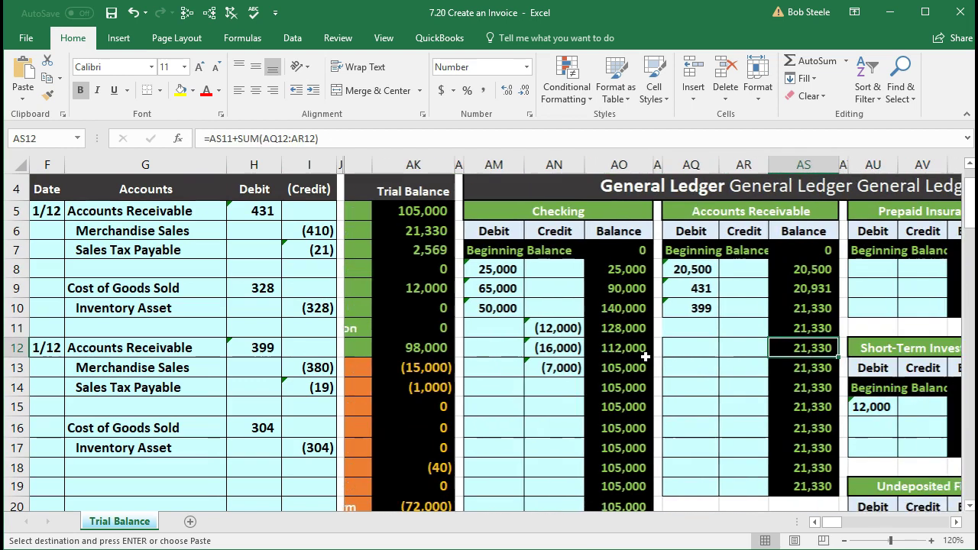
pyautogui.press('Right')
pyautogui.press('Right')
pyautogui.press('Right')
pyautogui.press('Right')
pyautogui.press('Right')
pyautogui.press('Right')
pyautogui.press('Right')
pyautogui.press('Right')
pyautogui.press('Right')
pyautogui.press('Right')
pyautogui.press('Right')
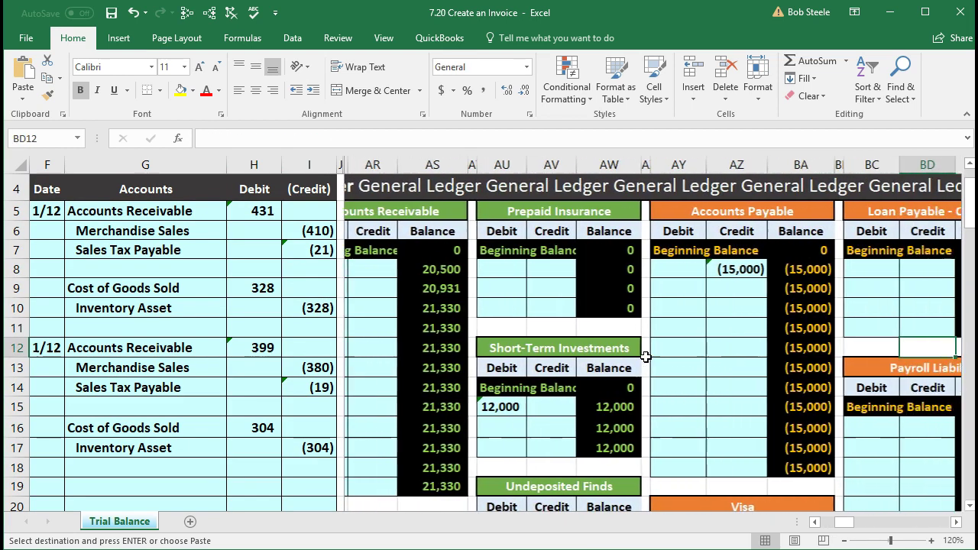
pyautogui.press('Right')
pyautogui.press('Right')
pyautogui.press('Right')
pyautogui.press('Right')
pyautogui.press('Right')
pyautogui.press('Right')
pyautogui.press('Right')
pyautogui.press('Right')
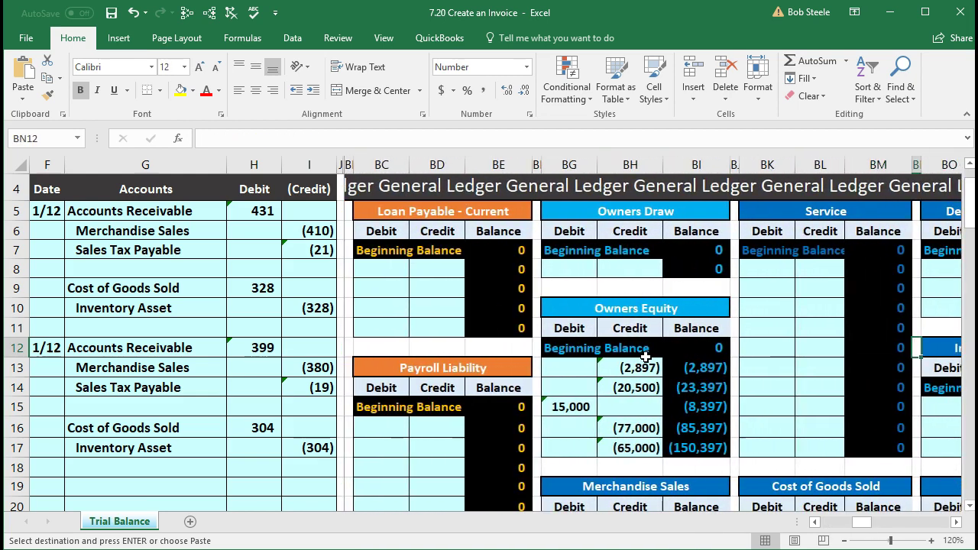
pyautogui.press('Down')
pyautogui.press('Down')
pyautogui.press('Down')
pyautogui.press('Down')
pyautogui.press('Down')
pyautogui.press('Down')
pyautogui.press('Down')
pyautogui.press('Down')
pyautogui.press('Down')
pyautogui.press('Down')
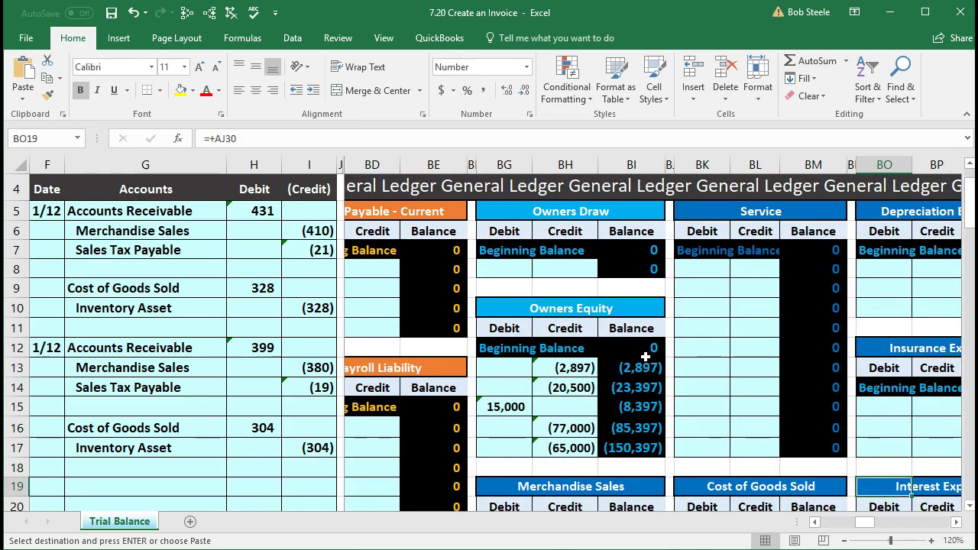
pyautogui.press('Down')
pyautogui.press('Down')
pyautogui.press('Down')
pyautogui.press('Left')
pyautogui.press('Left')
pyautogui.press('Left')
pyautogui.press('Left')
pyautogui.press('Up')
pyautogui.press('Up')
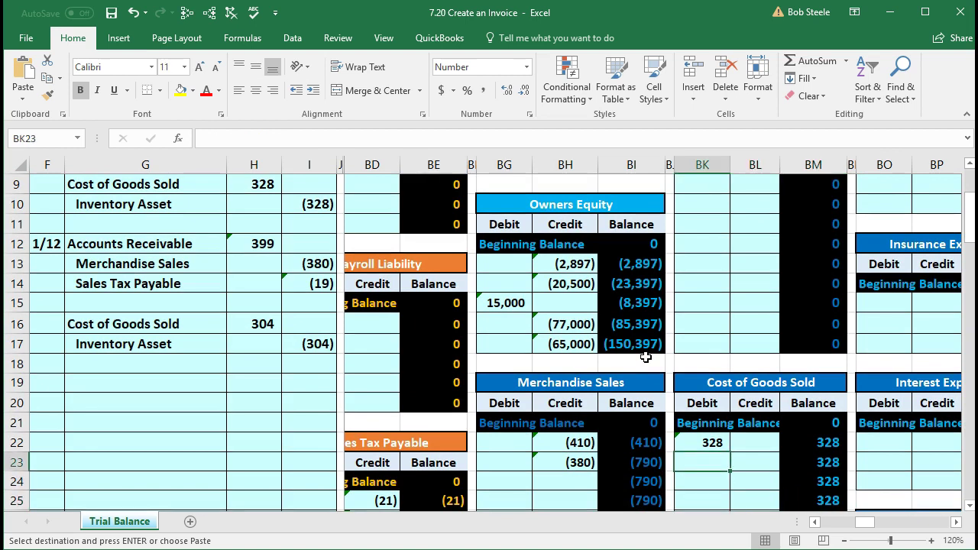
pyautogui.scroll(-1, 645, 356)
pyautogui.click(692, 405)
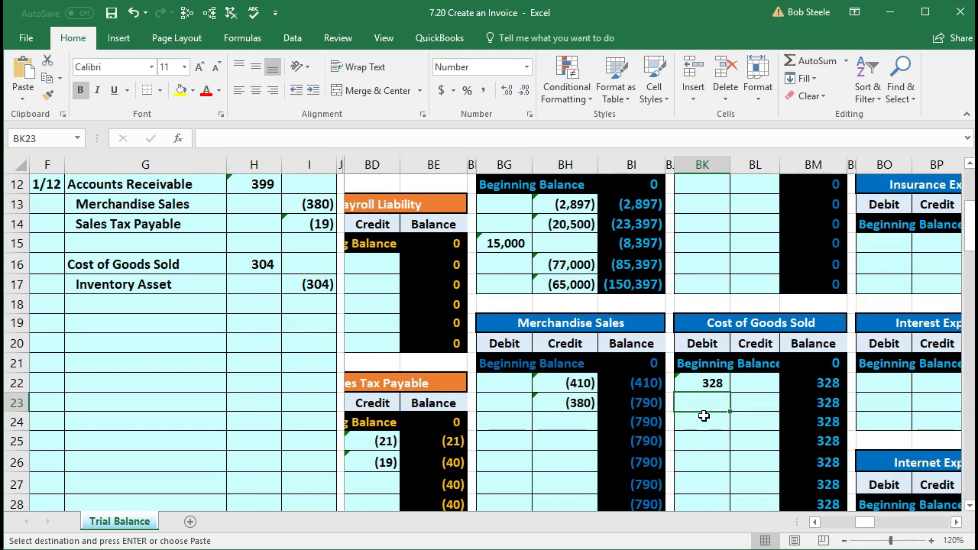
# Step: Link BK23 to the 304 debit in H16, raising Cost of Goods Sold to 632
pyautogui.write('=')
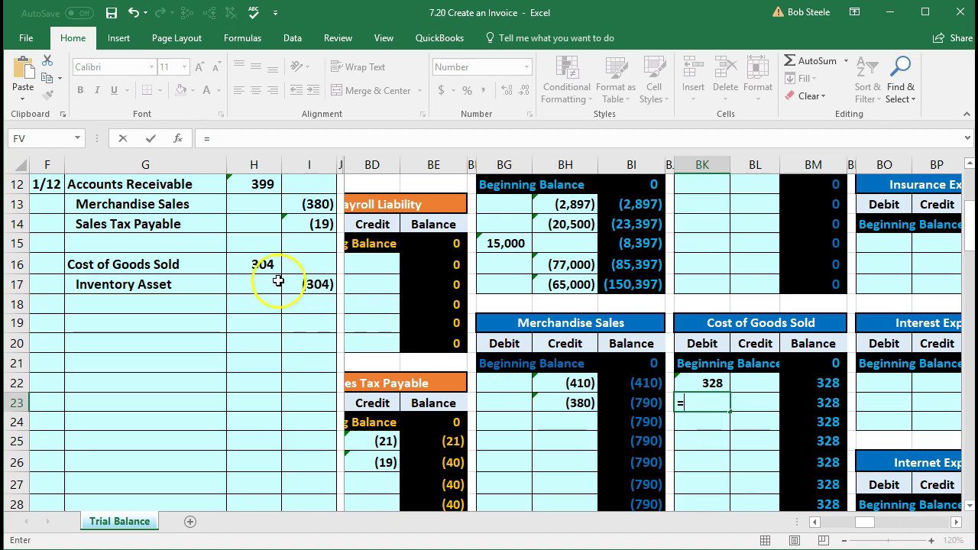
pyautogui.click(258, 265)
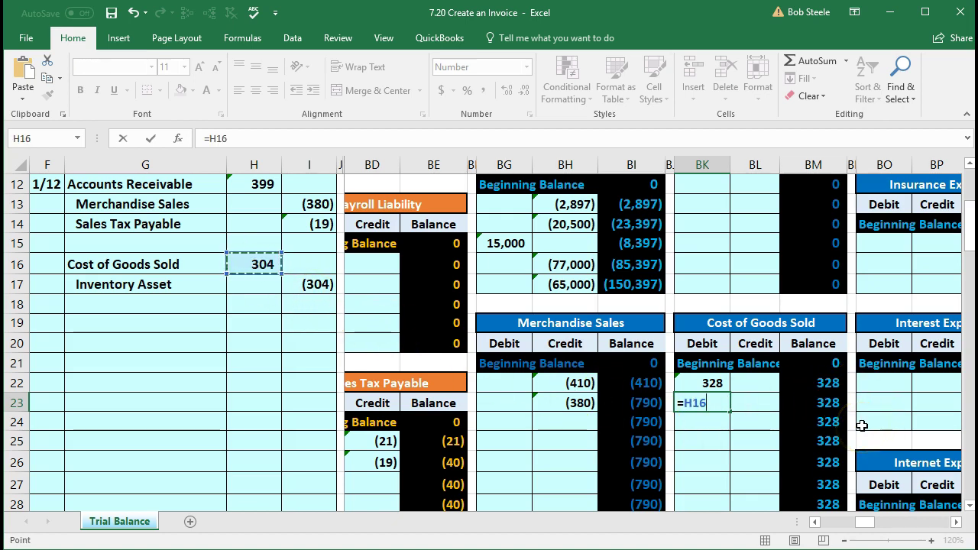
pyautogui.press('Return')
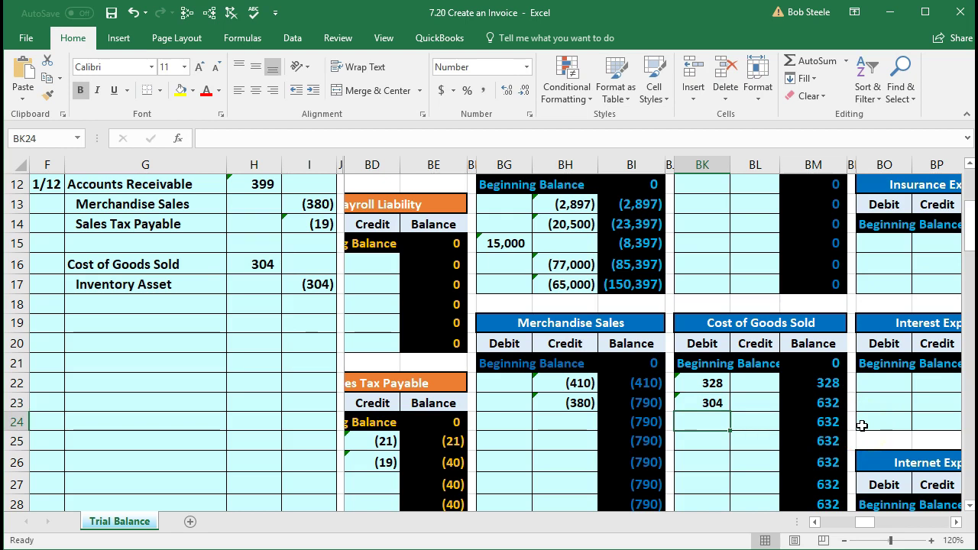
pyautogui.press('Left')
pyautogui.press('Left')
pyautogui.press('Left')
pyautogui.press('Left')
pyautogui.press('Left')
pyautogui.press('Left')
pyautogui.press('Left')
pyautogui.press('Left')
pyautogui.press('Left')
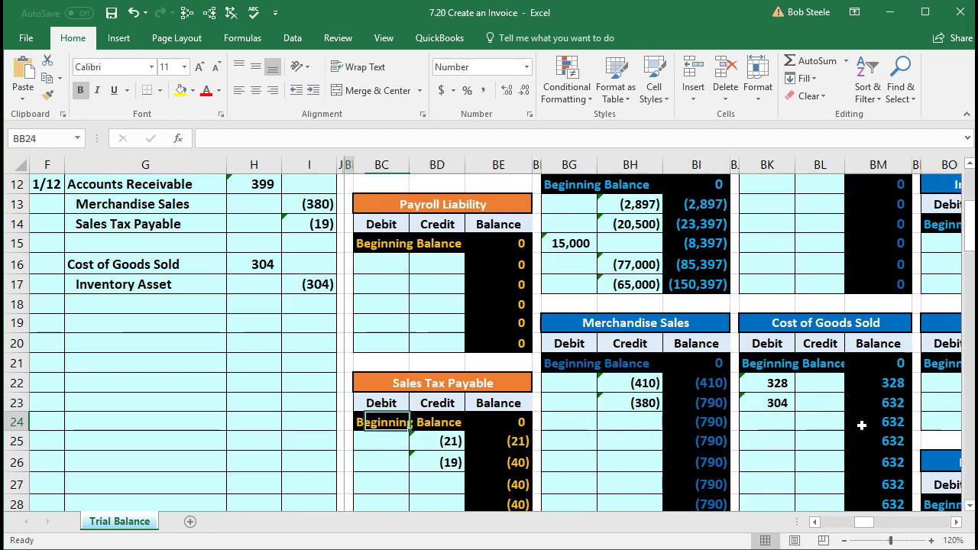
pyautogui.press('Left')
pyautogui.press('Left')
pyautogui.press('Left')
pyautogui.press('Left')
pyautogui.press('Left')
pyautogui.press('Left')
pyautogui.press('Left')
pyautogui.press('Left')
pyautogui.press('Left')
pyautogui.press('Left')
pyautogui.press('Left')
pyautogui.press('Left')
pyautogui.press('Left')
pyautogui.press('Left')
pyautogui.press('Left')
pyautogui.press('Left')
pyautogui.press('Left')
pyautogui.press('Left')
pyautogui.press('Left')
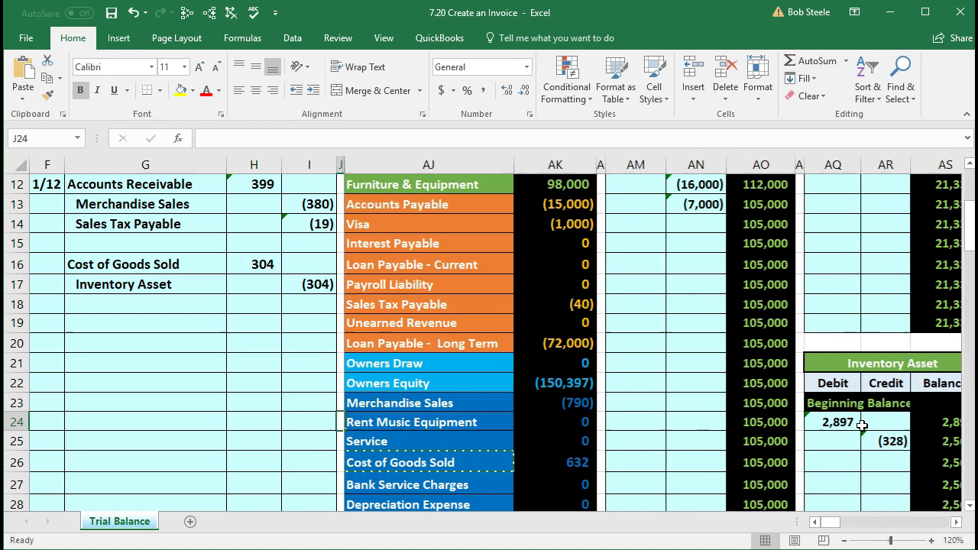
pyautogui.press('Left')
# Step: Inspect the AK39 SUM showing the trial balance off by 304, and point out the Inventory Asset journal line
pyautogui.scroll(-4, 601, 465)
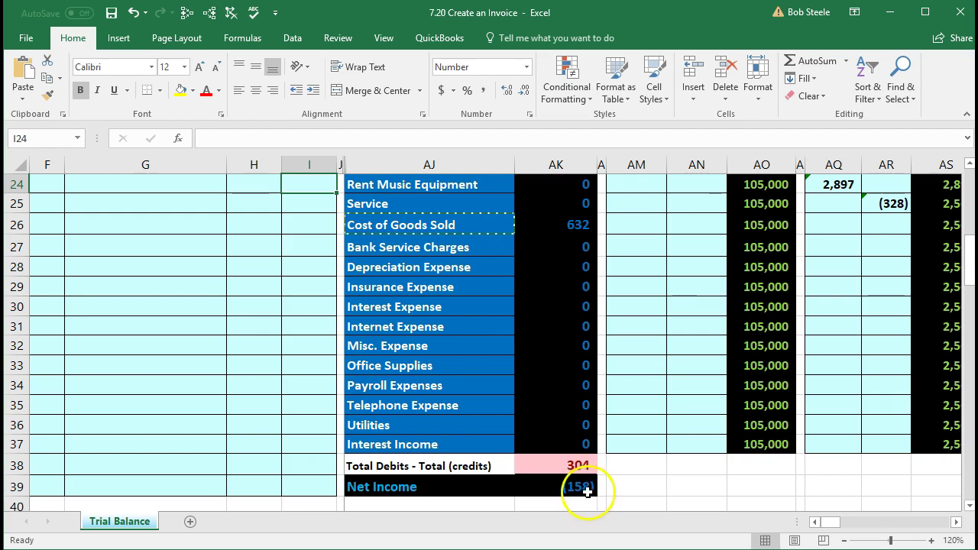
pyautogui.doubleClick(539, 483)
pyautogui.scroll(2, 541, 482)
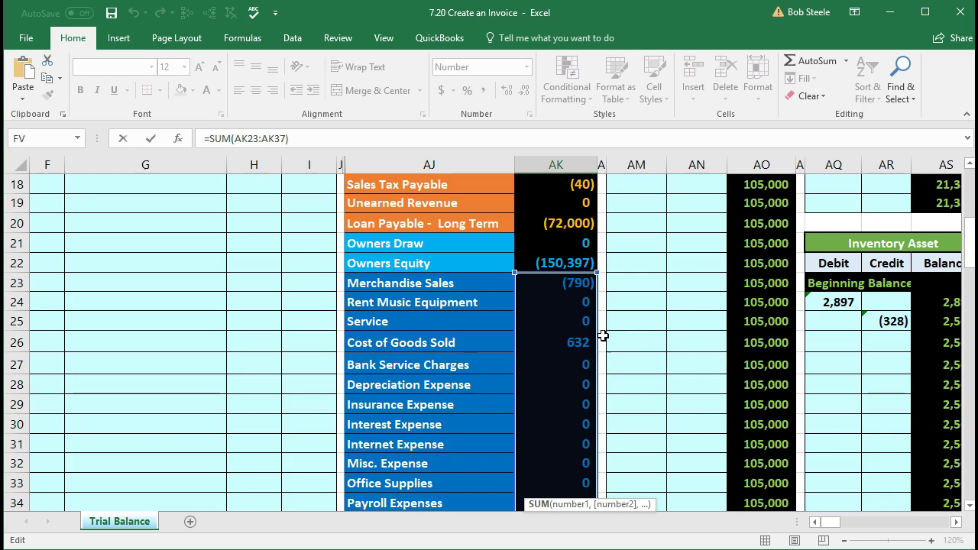
pyautogui.press('Return')
pyautogui.scroll(4, 224, 391)
pyautogui.scroll(2, 224, 391)
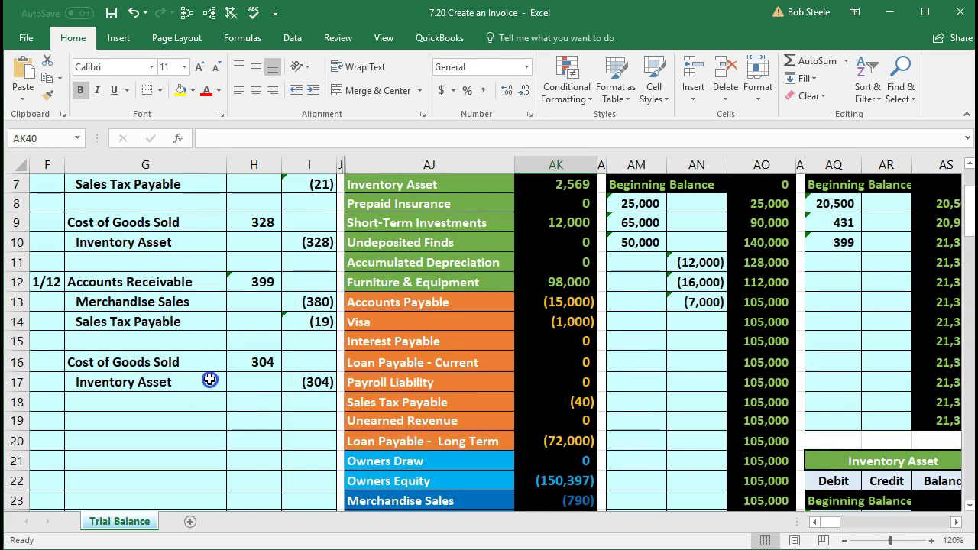
pyautogui.click(209, 379)
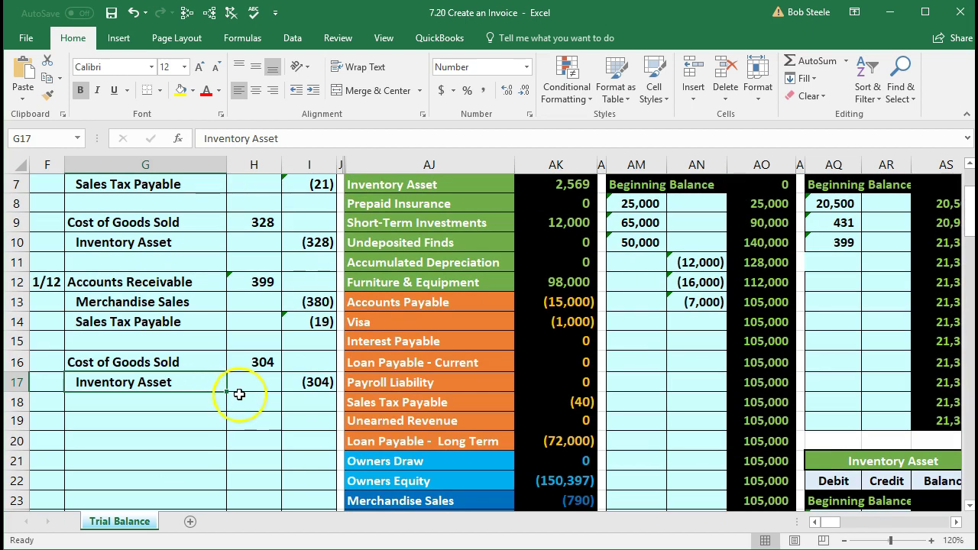
pyautogui.scroll(1, 239, 393)
pyautogui.moveTo(406, 248); pyautogui.dragTo(560, 243)
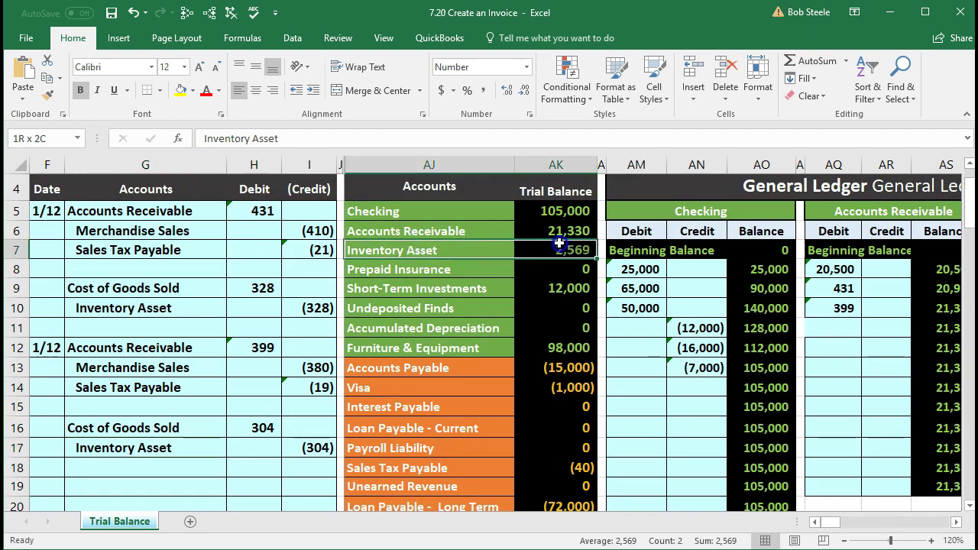
pyautogui.scroll(-1, 463, 319)
# Step: Go to the Inventory Asset ledger and select AR26, the next empty credit cell
pyautogui.click(324, 357)
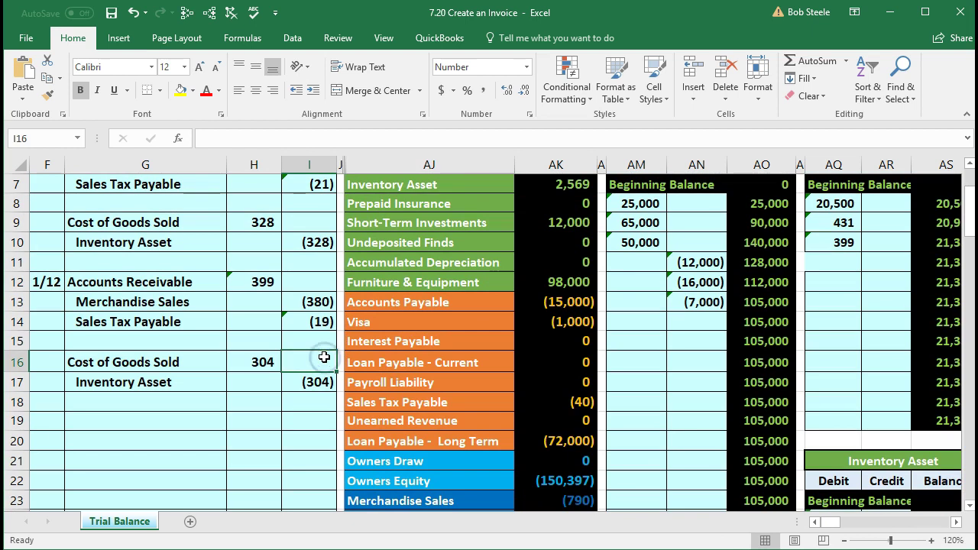
pyautogui.press('Right')
pyautogui.press('Right')
pyautogui.press('Right')
pyautogui.press('Right')
pyautogui.press('Right')
pyautogui.press('Right')
pyautogui.press('Right')
pyautogui.press('Right')
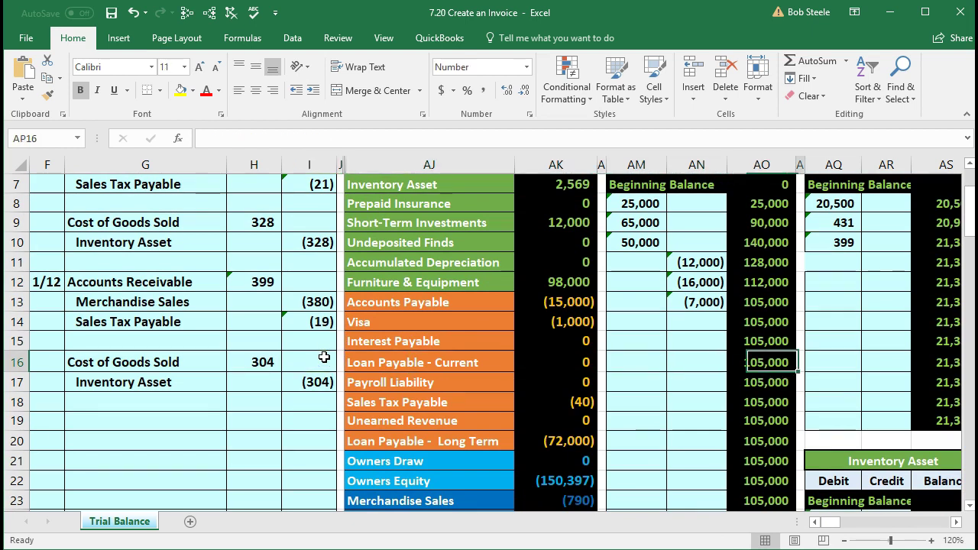
pyautogui.scroll(1, 324, 357)
pyautogui.press('Right')
pyautogui.press('Right')
pyautogui.press('Right')
pyautogui.press('Right')
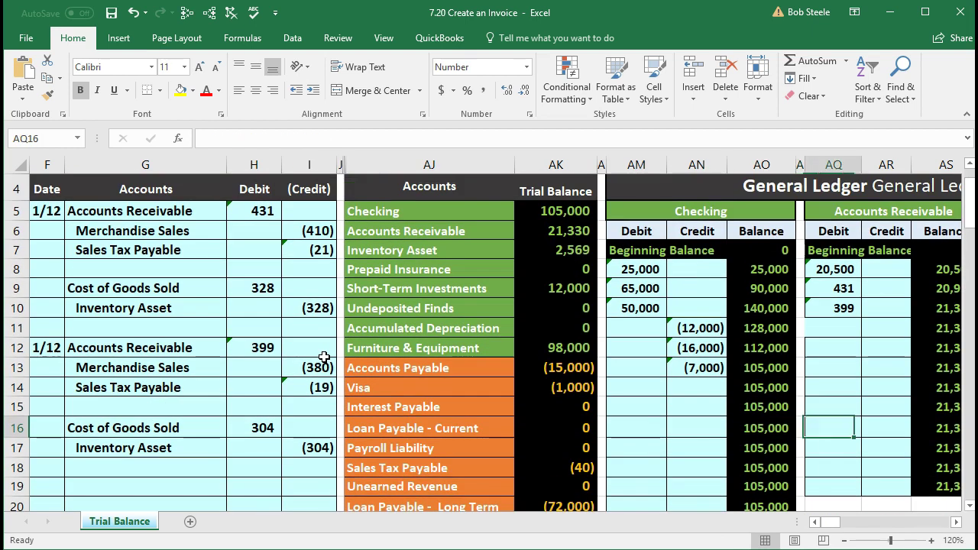
pyautogui.press('Right')
pyautogui.press('Right')
pyautogui.press('Right')
pyautogui.press('Right')
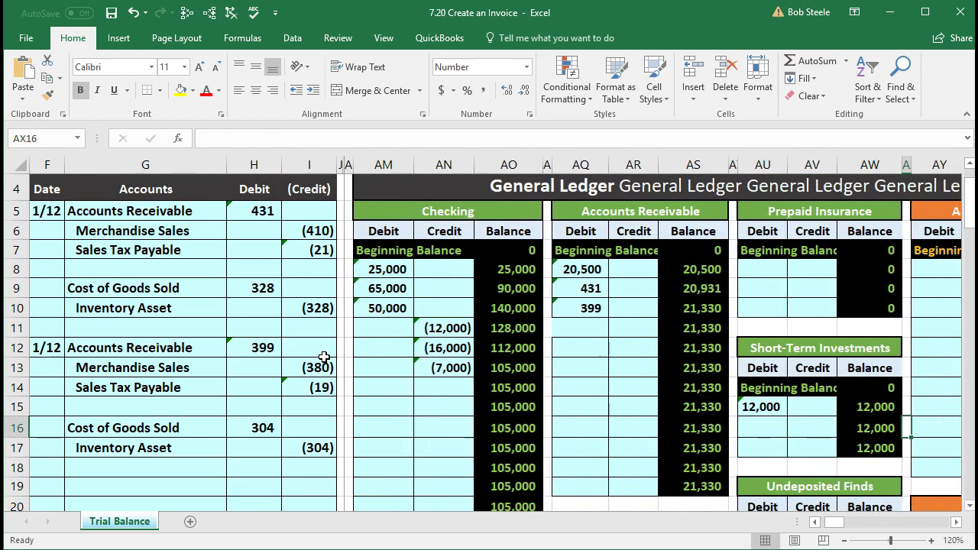
pyautogui.scroll(-3, 557, 382)
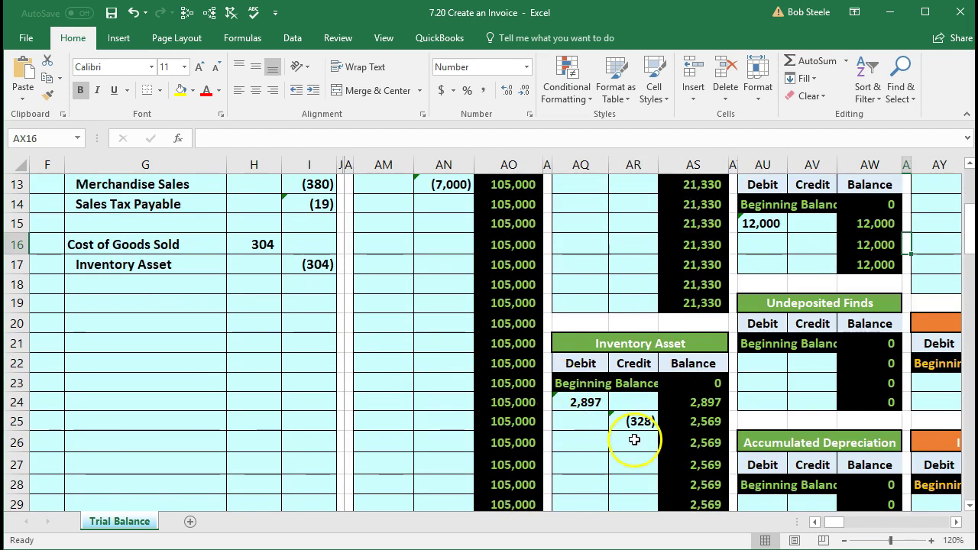
pyautogui.click(634, 440)
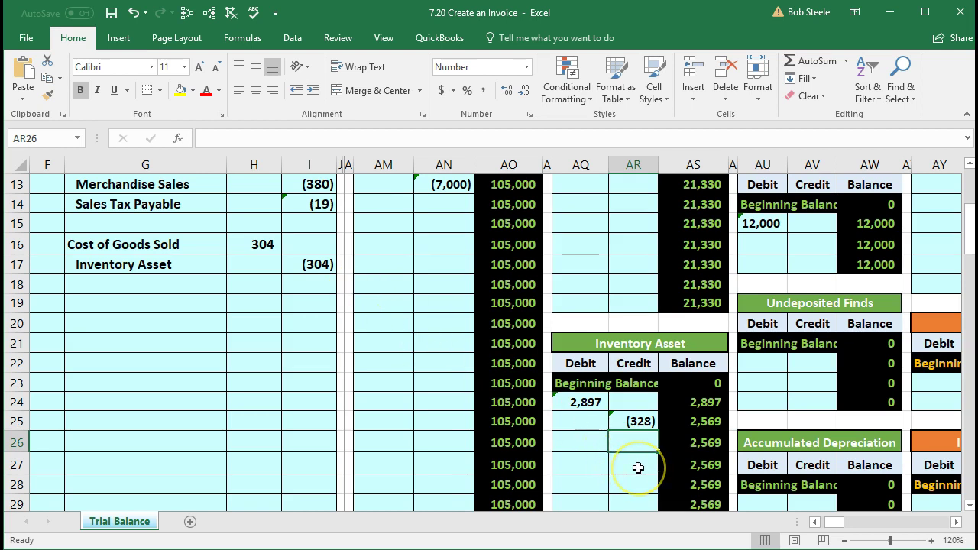
# Step: Link AR26 to the (304) credit in I17, dropping Inventory Asset to 2,265
pyautogui.write('=')
pyautogui.click(328, 265)
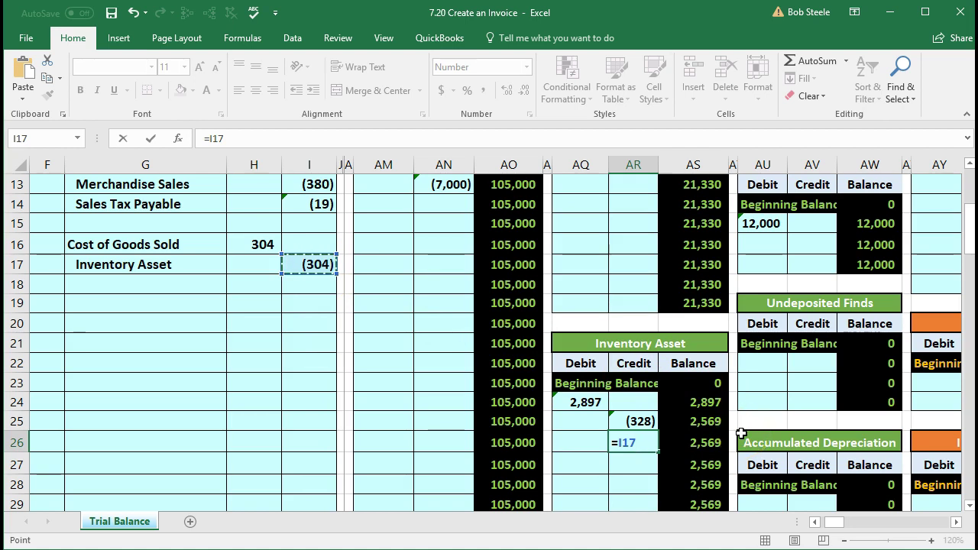
pyautogui.press('Return')
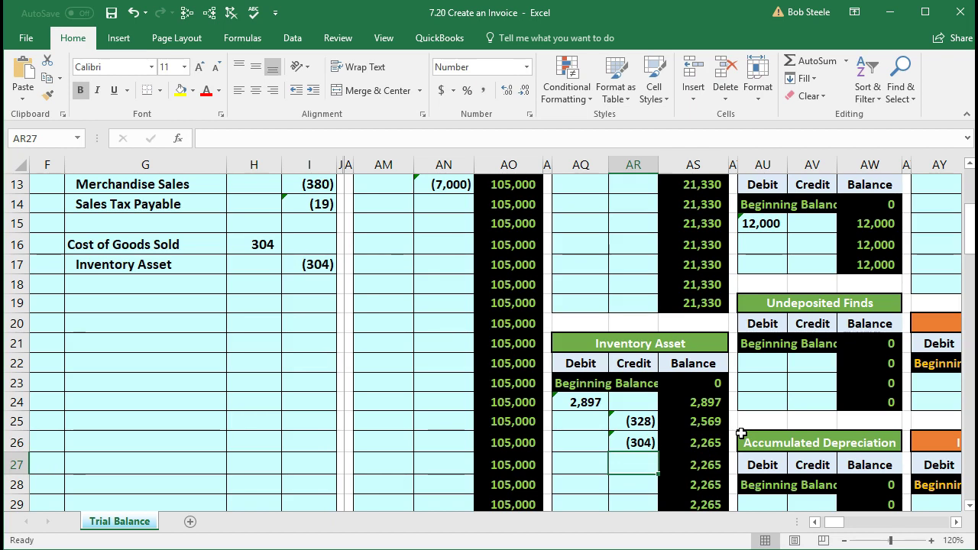
pyautogui.press('Left')
pyautogui.press('Left')
pyautogui.press('Left')
pyautogui.press('Left')
pyautogui.press('Left')
pyautogui.press('Left')
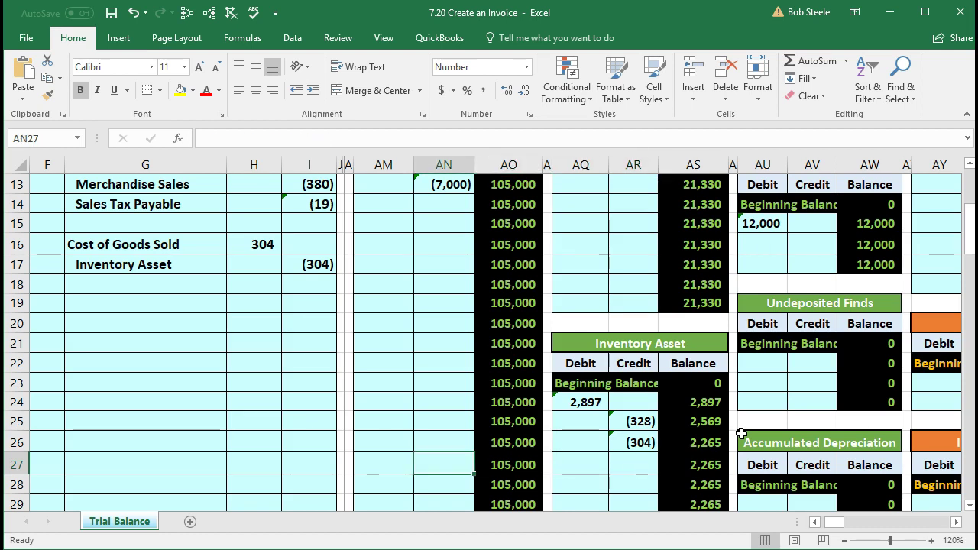
# Step: Check that the AK38 debits-minus-credits total is zero and AK7 shows Inventory Asset 2,265
pyautogui.press('Left')
pyautogui.press('Left')
pyautogui.press('Left')
pyautogui.press('Left')
pyautogui.press('Left')
pyautogui.press('Left')
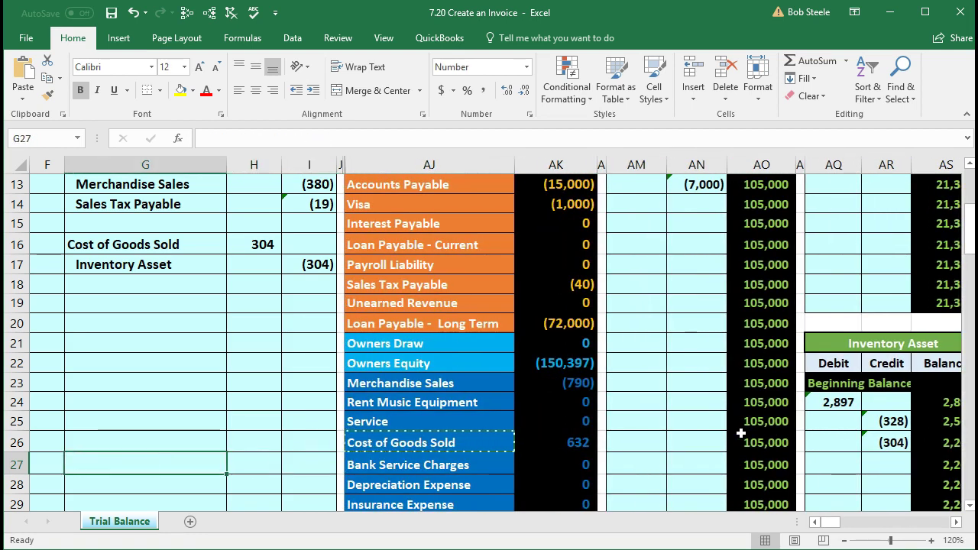
pyautogui.scroll(-1, 737, 433)
pyautogui.scroll(-4, 737, 433)
pyautogui.click(582, 446)
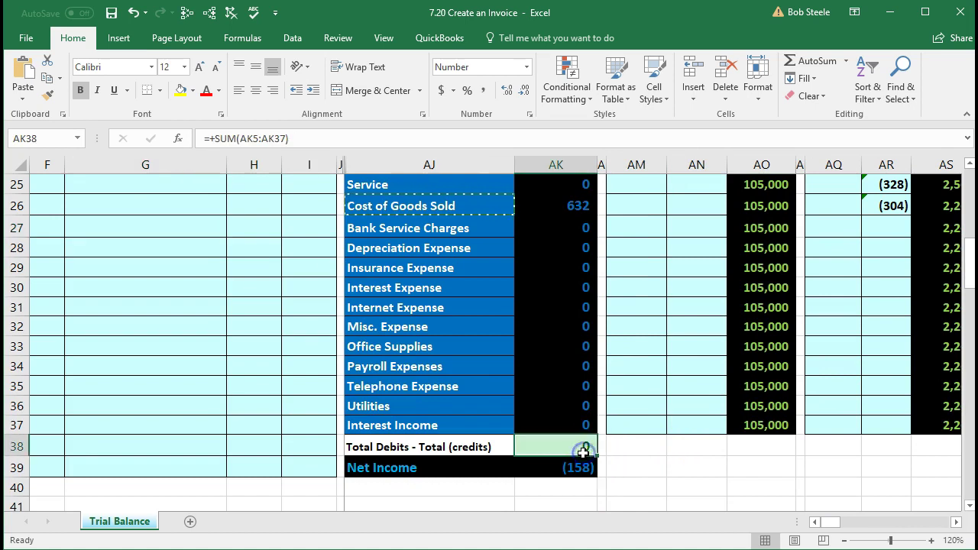
pyautogui.scroll(4, 582, 453)
pyautogui.scroll(3, 582, 453)
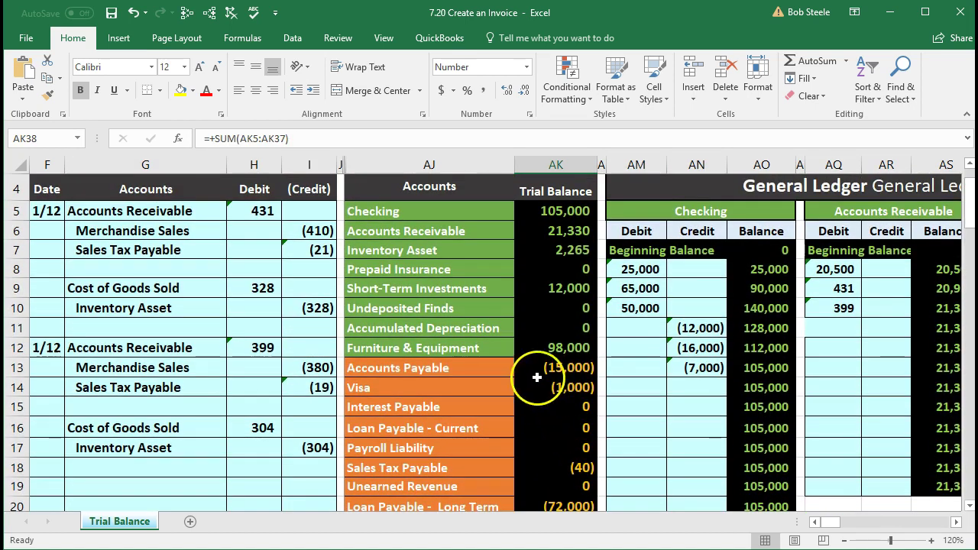
pyautogui.click(551, 255)
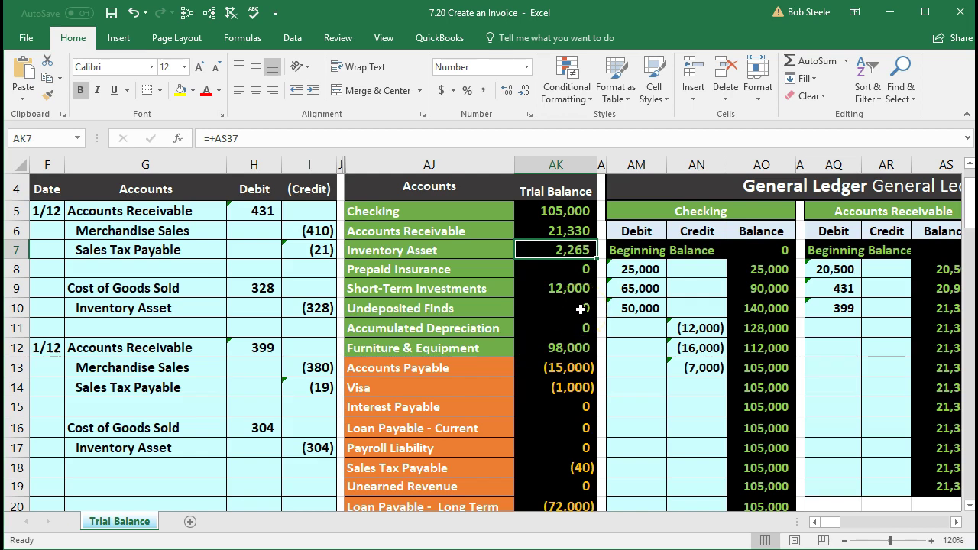
# Step: Check the $2,264 inventory schedule total in CP95 on the inventory tracking tables
pyautogui.press('Right')
pyautogui.press('Right')
pyautogui.press('Right')
pyautogui.press('Right')
pyautogui.press('Right')
pyautogui.press('Right')
pyautogui.press('Right')
pyautogui.press('Right')
pyautogui.press('Right')
pyautogui.press('Right')
pyautogui.press('Right')
pyautogui.press('Right')
pyautogui.press('Right')
pyautogui.press('Right')
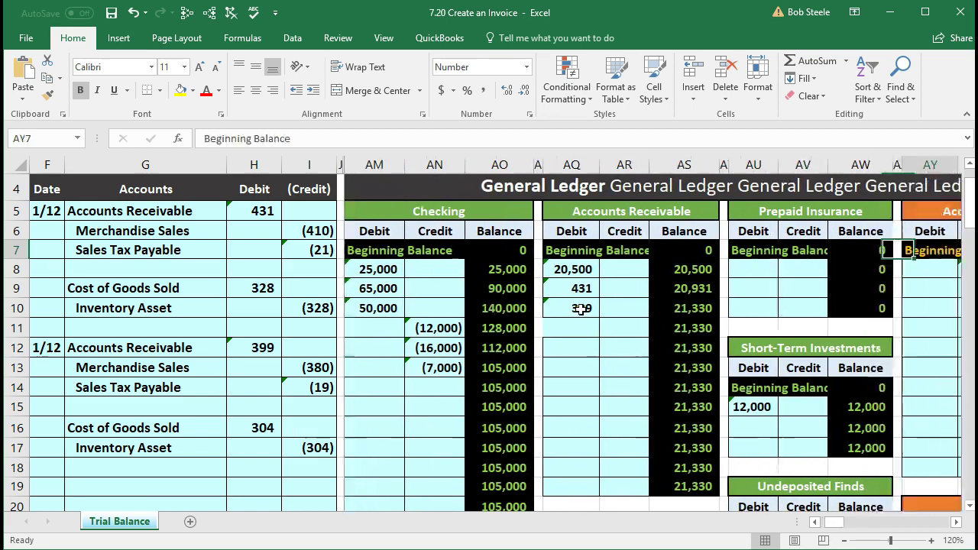
pyautogui.press('Right')
pyautogui.press('Right')
pyautogui.press('Right')
pyautogui.press('Right')
pyautogui.press('Right')
pyautogui.press('Right')
pyautogui.press('Right')
pyautogui.press('Right')
pyautogui.press('Right')
pyautogui.press('Right')
pyautogui.press('Right')
pyautogui.press('Right')
pyautogui.press('Right')
pyautogui.press('Right')
pyautogui.press('Right')
pyautogui.press('Right')
pyautogui.press('Right')
pyautogui.press('Right')
pyautogui.press('Right')
pyautogui.press('Right')
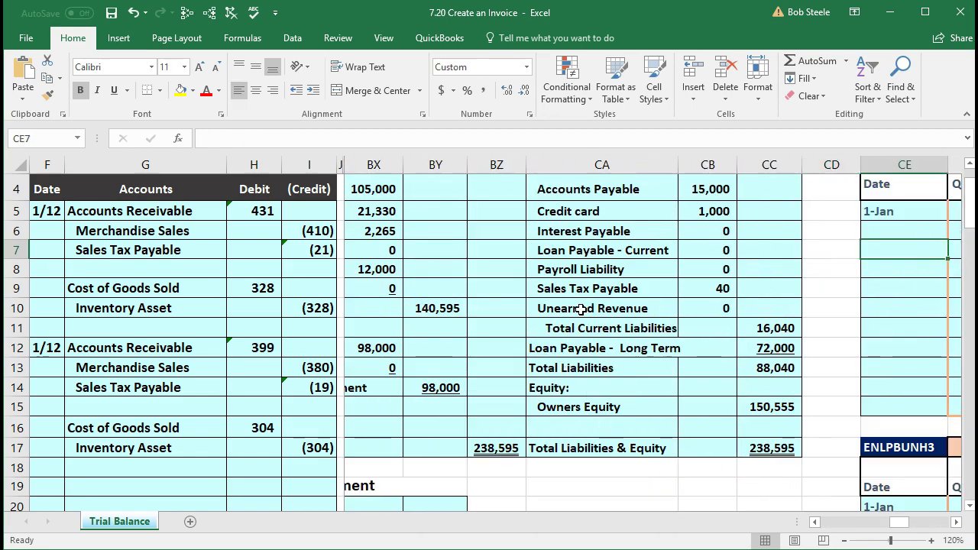
pyautogui.press('Right')
pyautogui.press('Right')
pyautogui.press('Right')
pyautogui.press('Right')
pyautogui.press('Right')
pyautogui.press('Right')
pyautogui.press('Right')
pyautogui.press('Right')
pyautogui.press('Right')
pyautogui.press('Right')
pyautogui.press('Right')
pyautogui.press('Right')
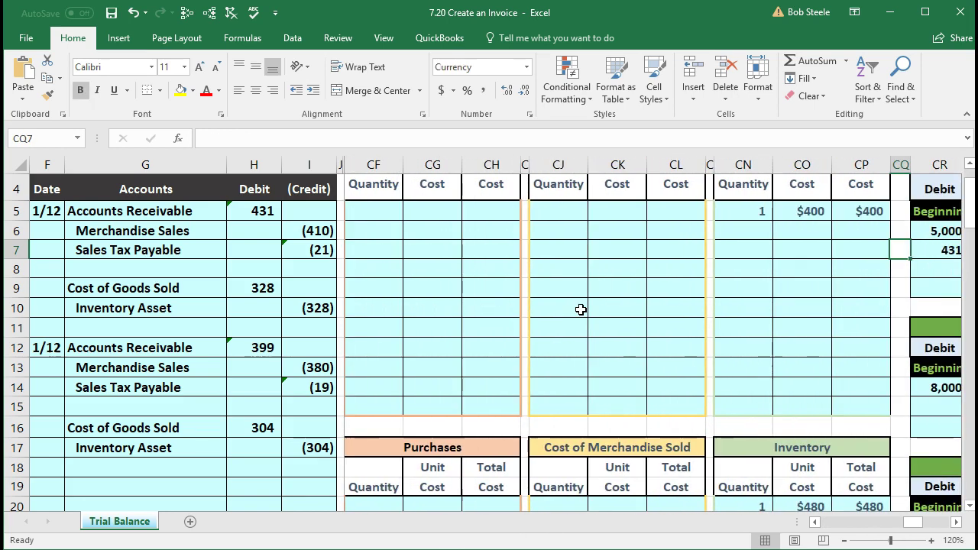
pyautogui.scroll(-11, 711, 375)
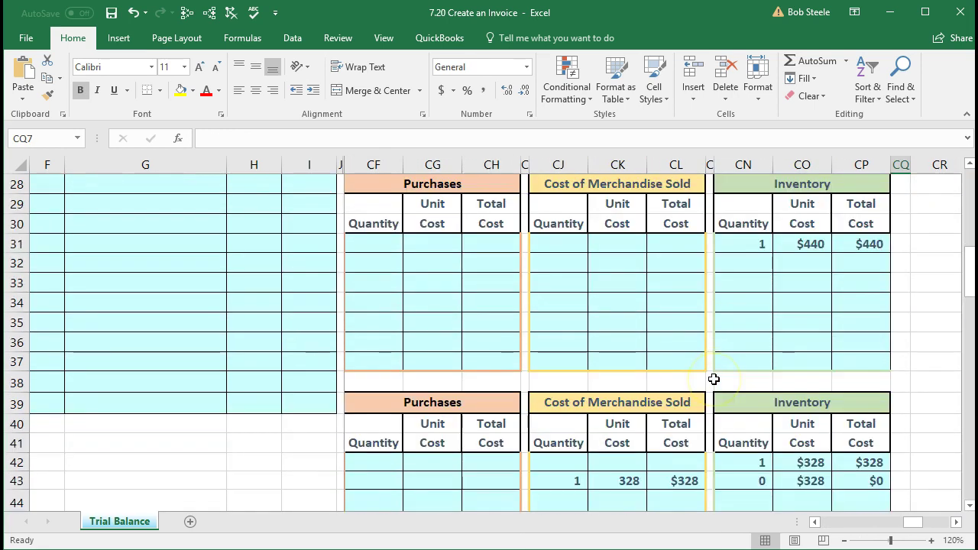
pyautogui.scroll(-7, 713, 379)
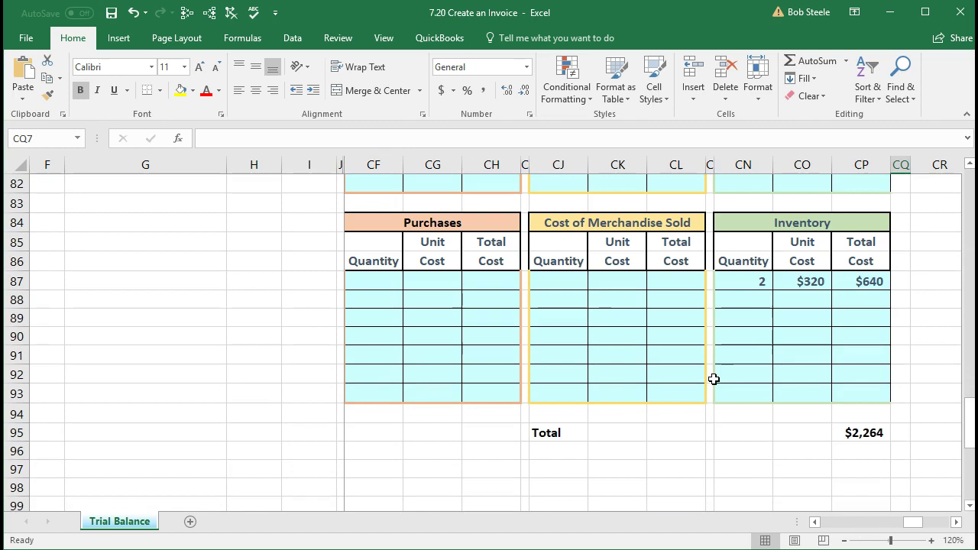
pyautogui.click(862, 432)
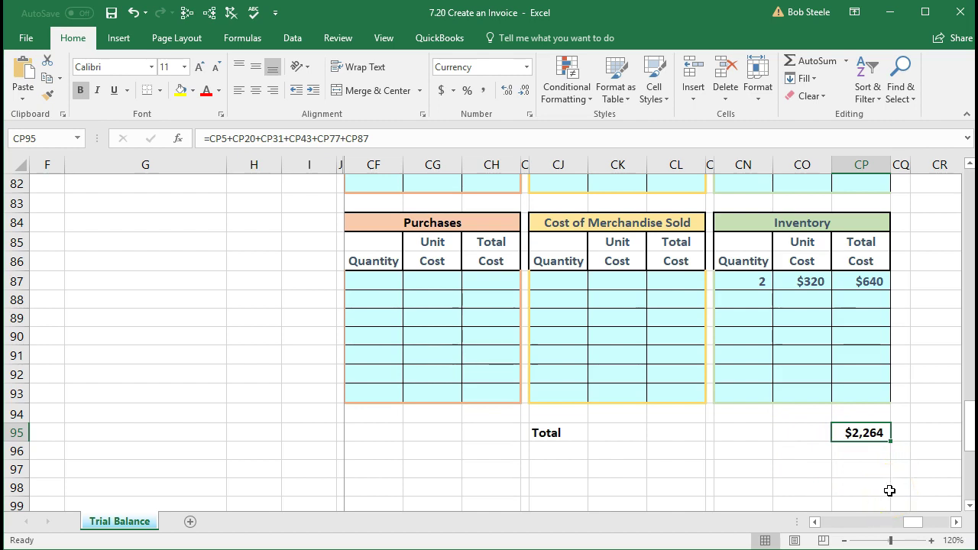
pyautogui.scroll(20, 889, 490)
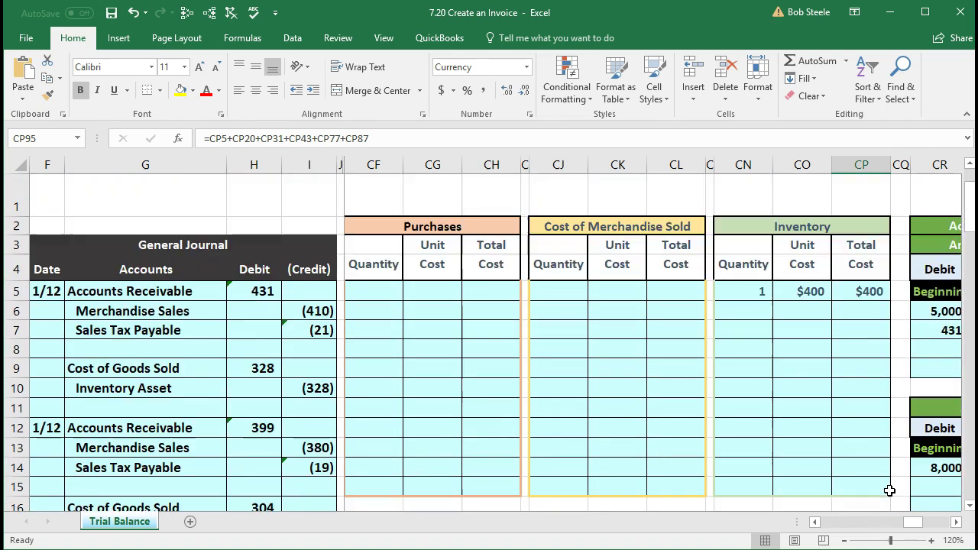
# Step: Trace precedents for the Inventory Asset, Accounts Receivable and Cost of Goods Sold trial balance figures
pyautogui.click(826, 381)
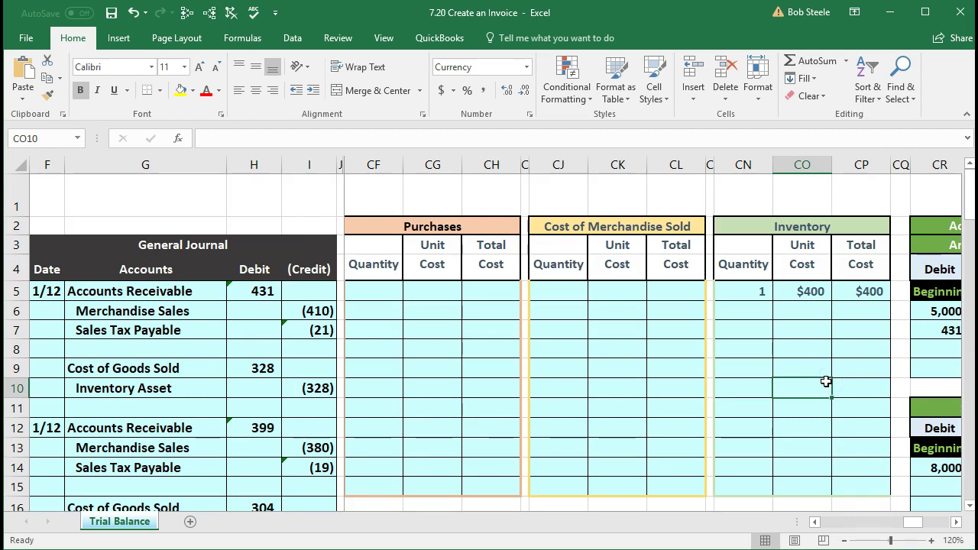
pyautogui.press('Left')
pyautogui.press('Left')
pyautogui.press('Left')
pyautogui.press('Left')
pyautogui.press('Left')
pyautogui.press('Left')
pyautogui.press('Left')
pyautogui.press('Left')
pyautogui.press('Left')
pyautogui.press('Left')
pyautogui.press('Left')
pyautogui.press('Left')
pyautogui.press('Left')
pyautogui.press('Left')
pyautogui.press('Left')
pyautogui.press('Left')
pyautogui.press('Left')
pyautogui.press('Left')
pyautogui.press('Left')
pyautogui.press('Left')
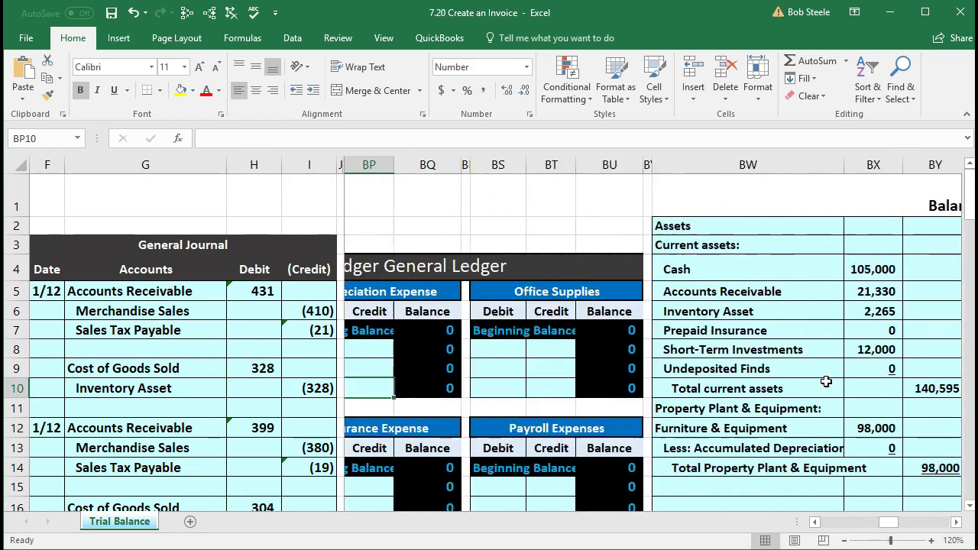
pyautogui.press('Left')
pyautogui.press('Left')
pyautogui.press('Left')
pyautogui.press('Left')
pyautogui.press('Left')
pyautogui.press('Left')
pyautogui.press('Left')
pyautogui.press('Left')
pyautogui.press('Left')
pyautogui.press('Left')
pyautogui.press('Left')
pyautogui.press('Left')
pyautogui.press('Left')
pyautogui.press('Left')
pyautogui.press('Left')
pyautogui.press('Left')
pyautogui.press('Left')
pyautogui.press('Left')
pyautogui.press('Left')
pyautogui.press('Left')
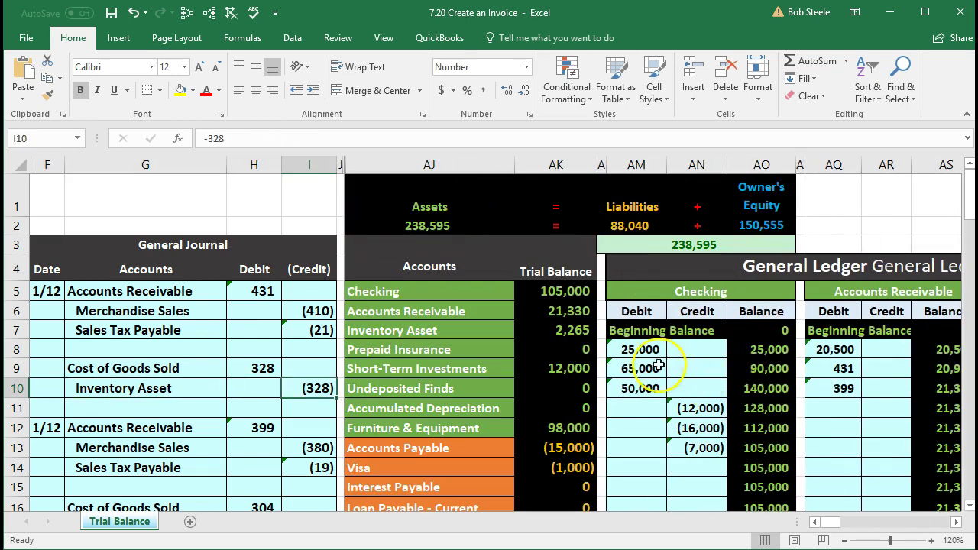
pyautogui.click(558, 331)
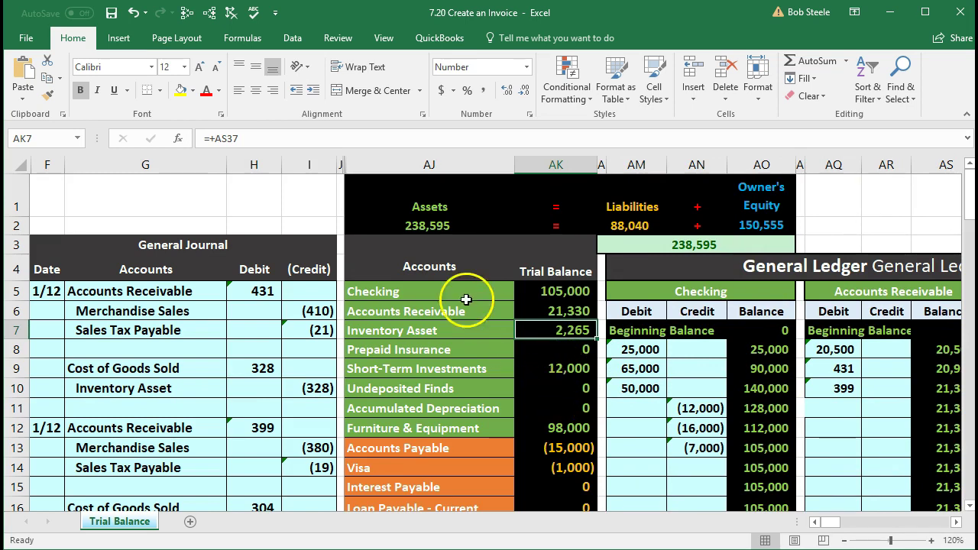
pyautogui.click(210, 13)
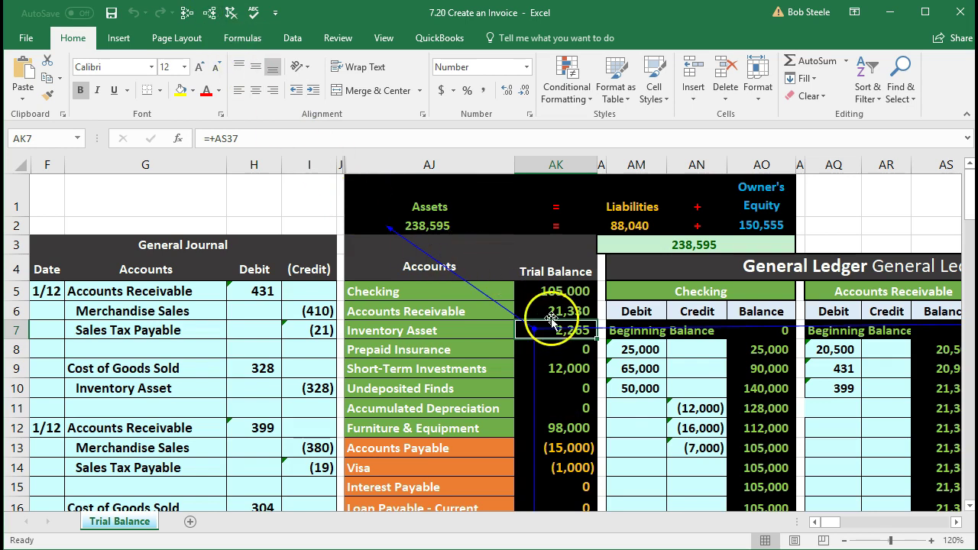
pyautogui.click(550, 311)
pyautogui.click(208, 12)
pyautogui.scroll(-4, 484, 395)
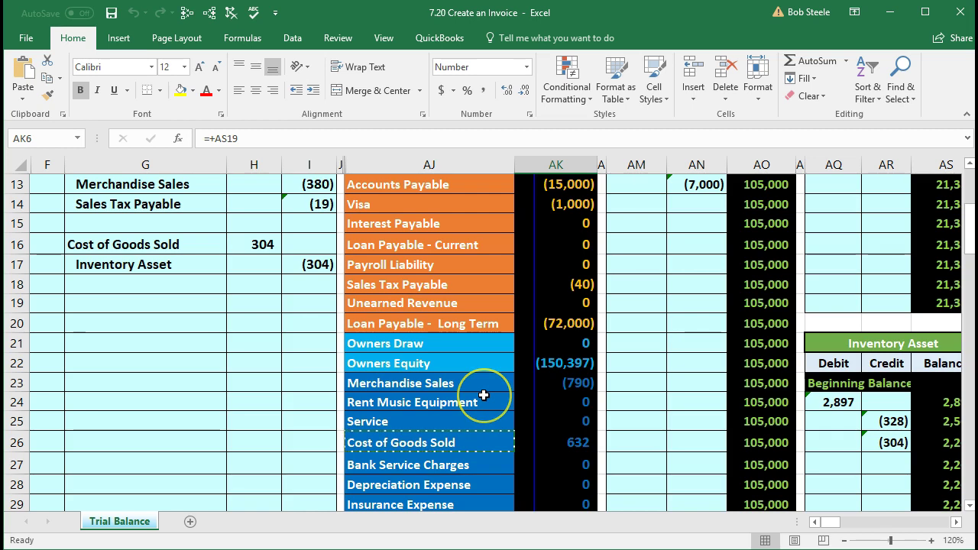
pyautogui.click(560, 442)
pyautogui.click(209, 12)
pyautogui.scroll(4, 408, 284)
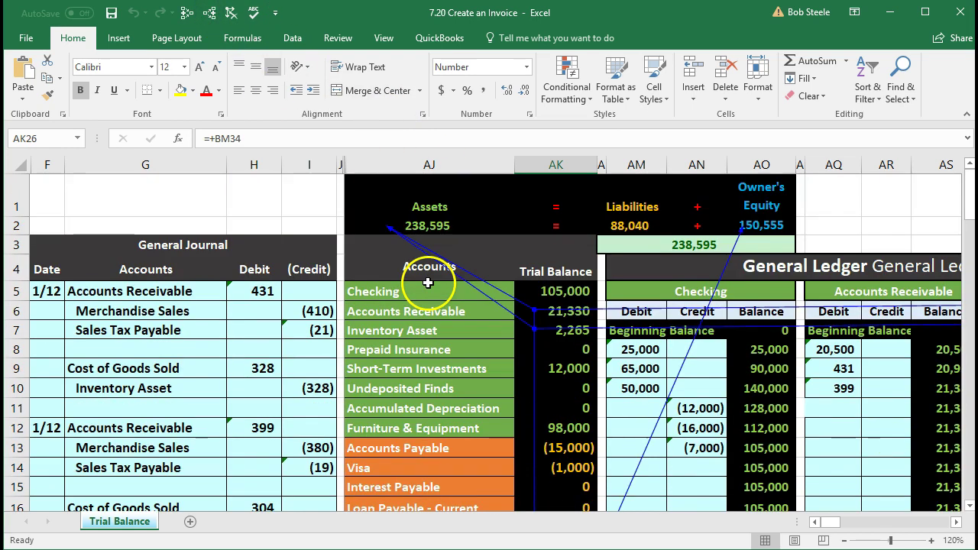
# Step: Unfreeze the worksheet panes and move right to the Balance Sheet
pyautogui.click(381, 40)
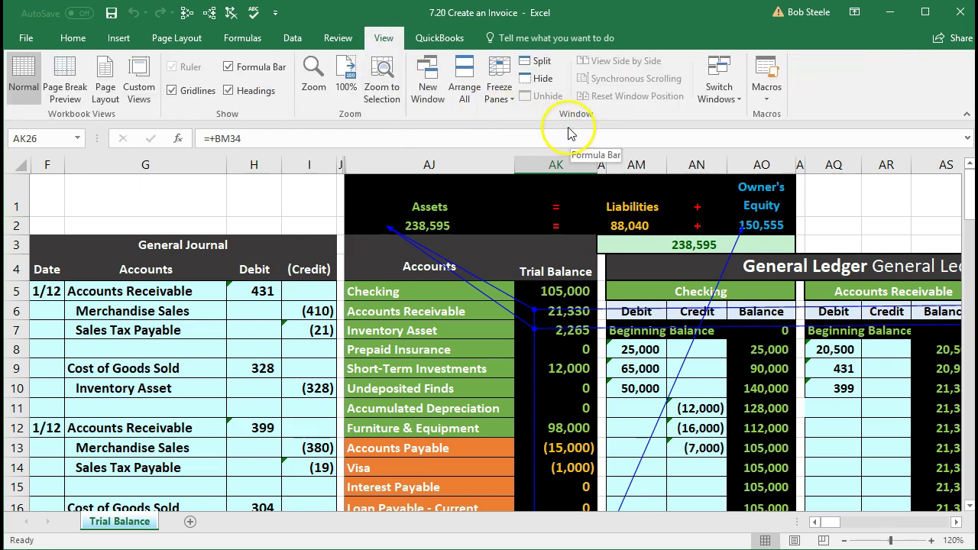
pyautogui.click(504, 99)
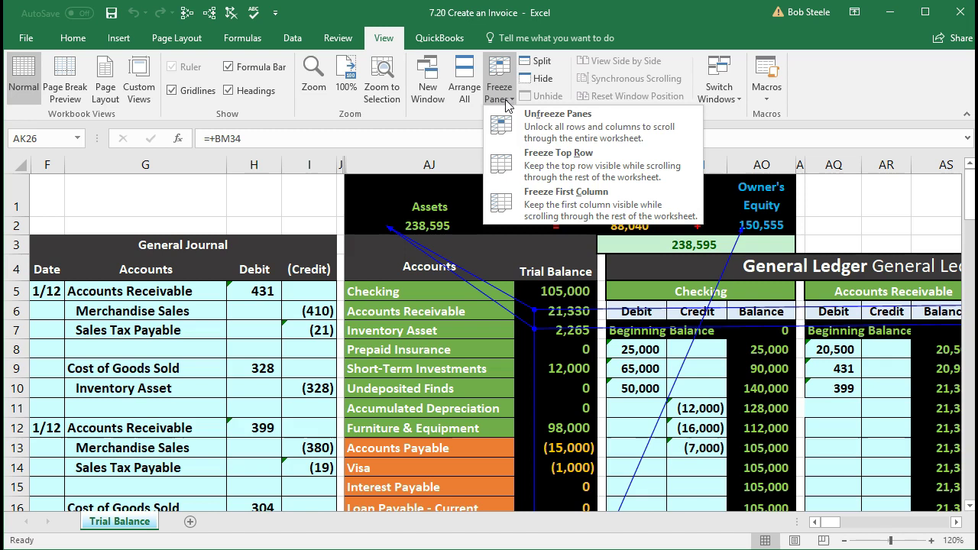
pyautogui.click(578, 128)
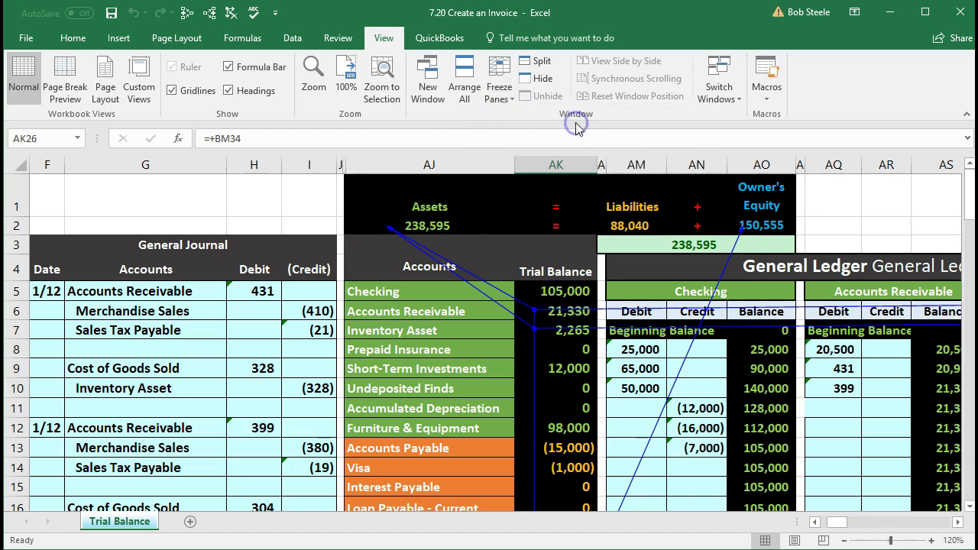
pyautogui.click(594, 370)
pyautogui.press('Right')
pyautogui.press('Right')
pyautogui.press('Right')
pyautogui.press('Right')
pyautogui.press('Right')
pyautogui.press('Right')
pyautogui.press('Right')
pyautogui.press('Right')
pyautogui.press('Right')
pyautogui.press('Right')
pyautogui.press('Right')
pyautogui.press('Right')
pyautogui.press('Right')
pyautogui.press('Right')
pyautogui.press('Right')
pyautogui.press('Right')
pyautogui.press('Right')
pyautogui.press('Right')
pyautogui.press('Right')
pyautogui.press('Right')
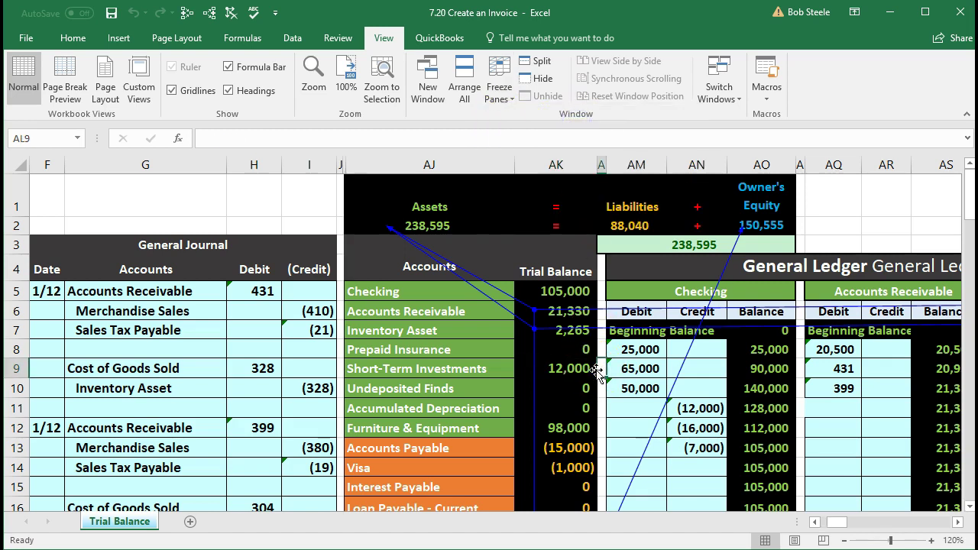
pyautogui.press('Right')
pyautogui.press('Right')
pyautogui.press('Right')
pyautogui.press('Right')
pyautogui.press('Right')
pyautogui.press('Right')
pyautogui.press('Right')
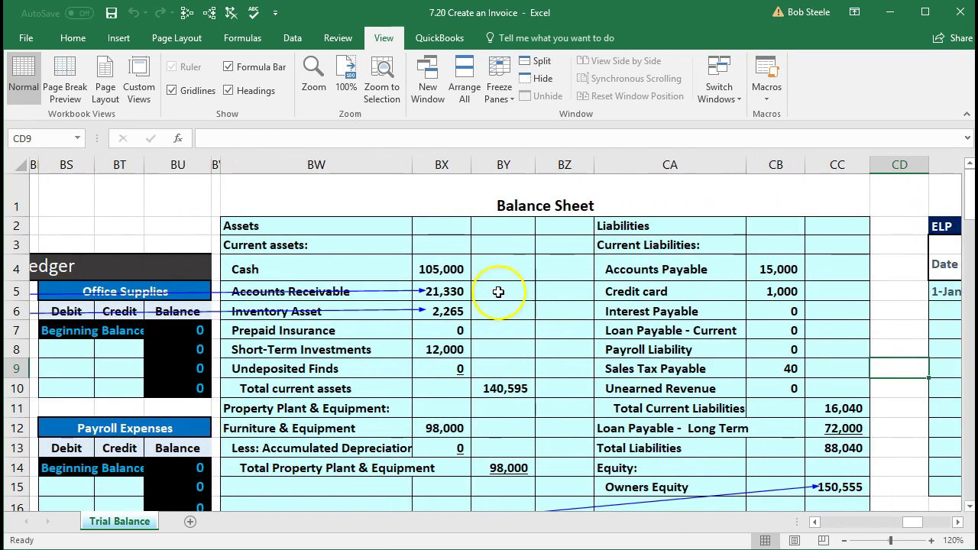
pyautogui.click(456, 289)
pyautogui.scroll(-1, 456, 290)
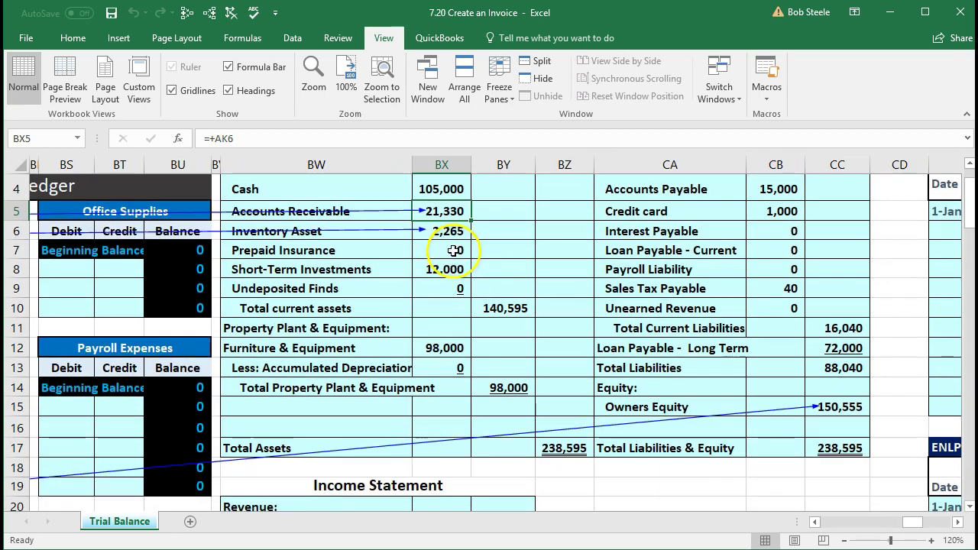
pyautogui.click(456, 229)
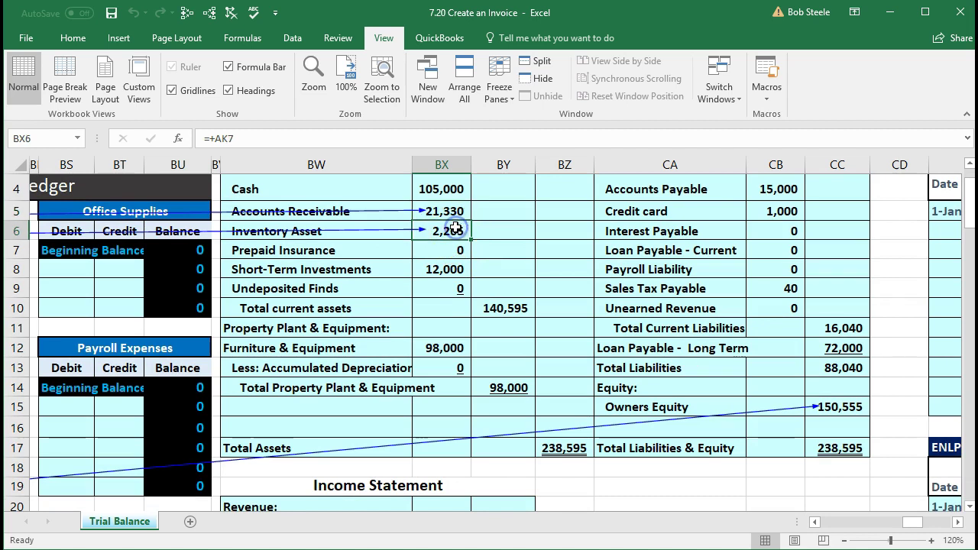
pyautogui.click(560, 448)
pyautogui.click(840, 449)
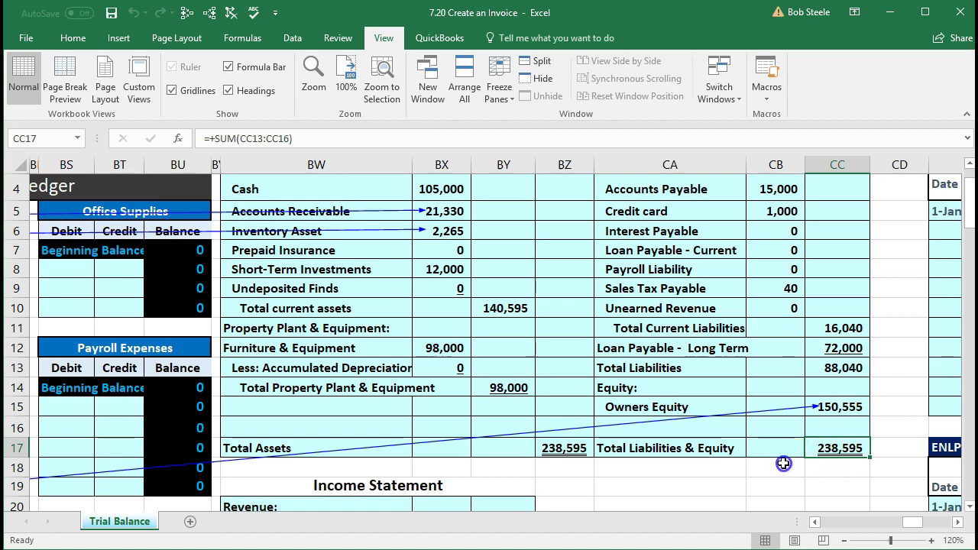
pyautogui.click(779, 464)
pyautogui.scroll(-3, 780, 462)
pyautogui.scroll(-1, 781, 460)
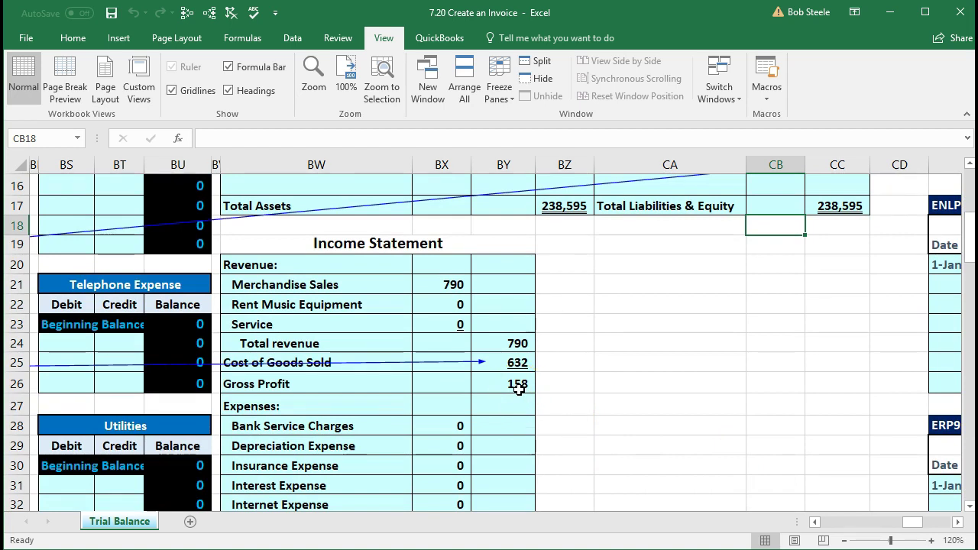
pyautogui.scroll(-1, 518, 389)
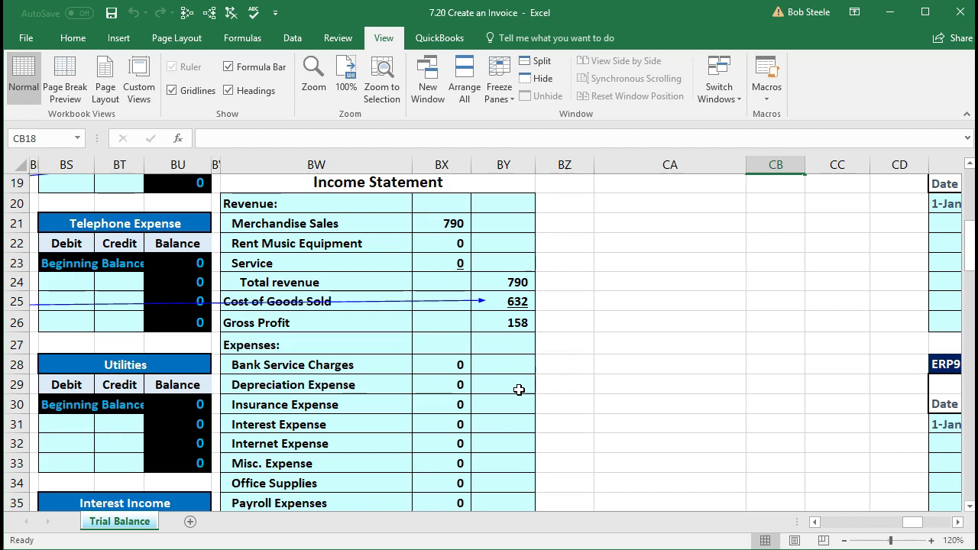
pyautogui.scroll(-2, 518, 389)
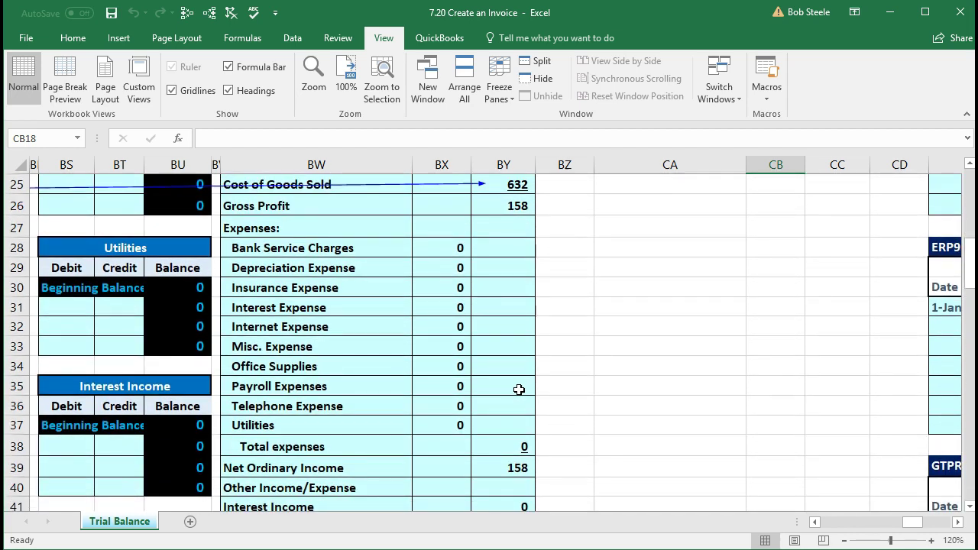
pyautogui.scroll(1, 517, 390)
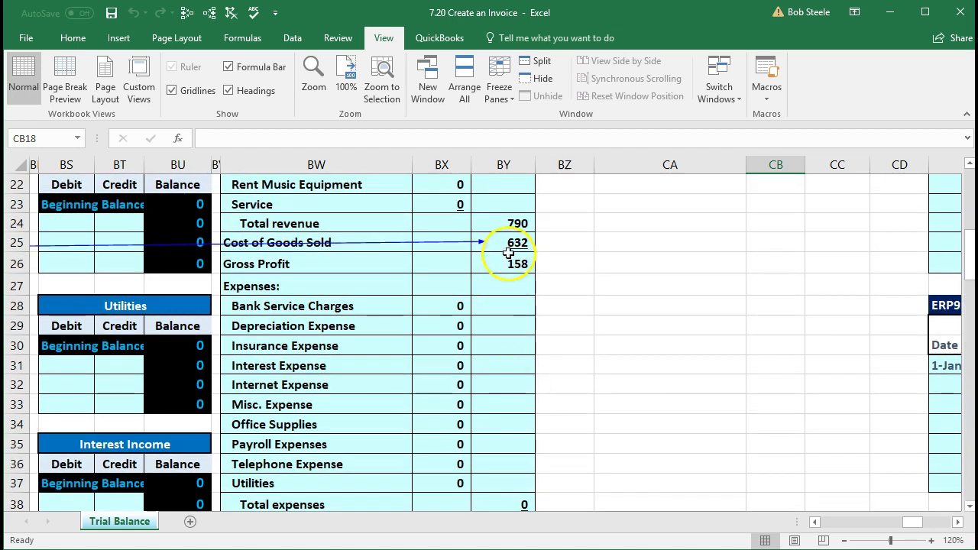
pyautogui.scroll(1, 508, 252)
pyautogui.click(451, 223)
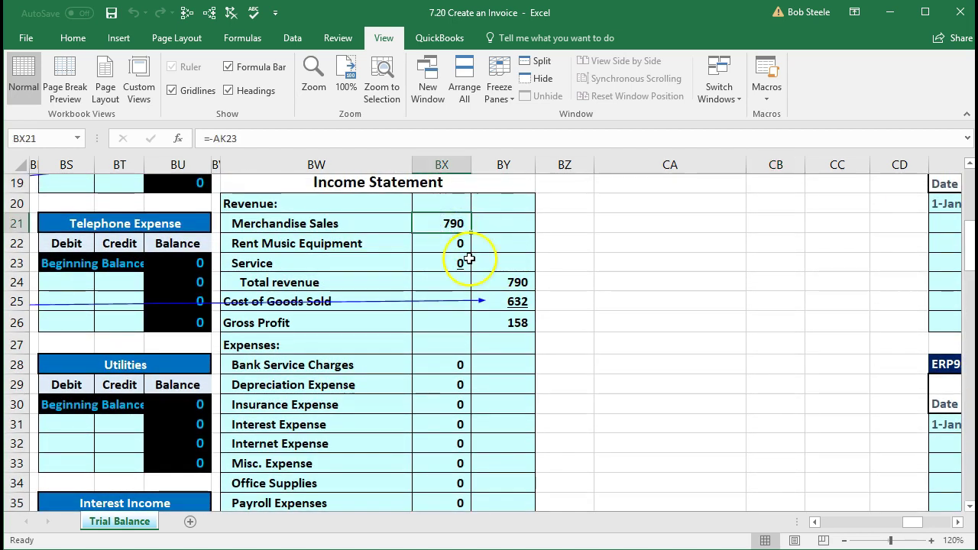
pyautogui.click(493, 302)
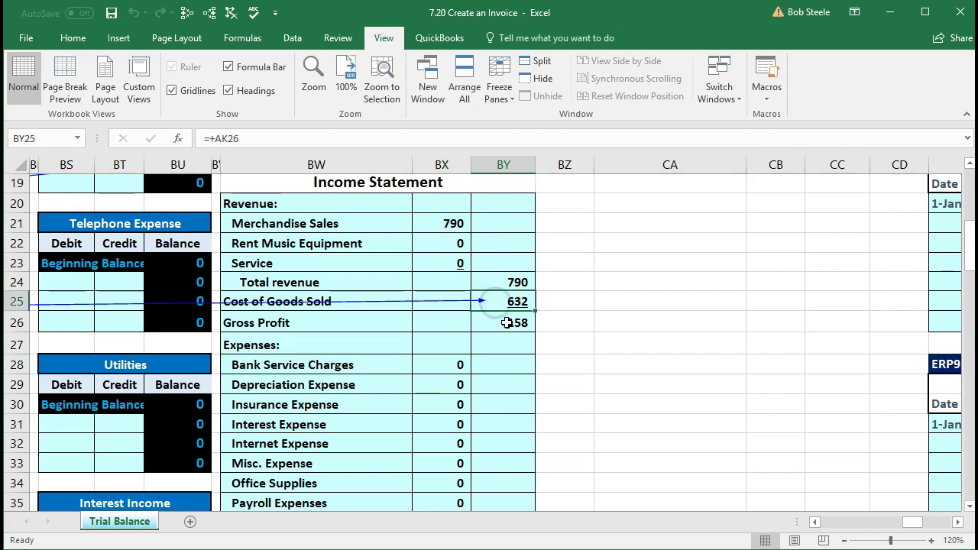
pyautogui.click(506, 322)
pyautogui.scroll(-1, 519, 382)
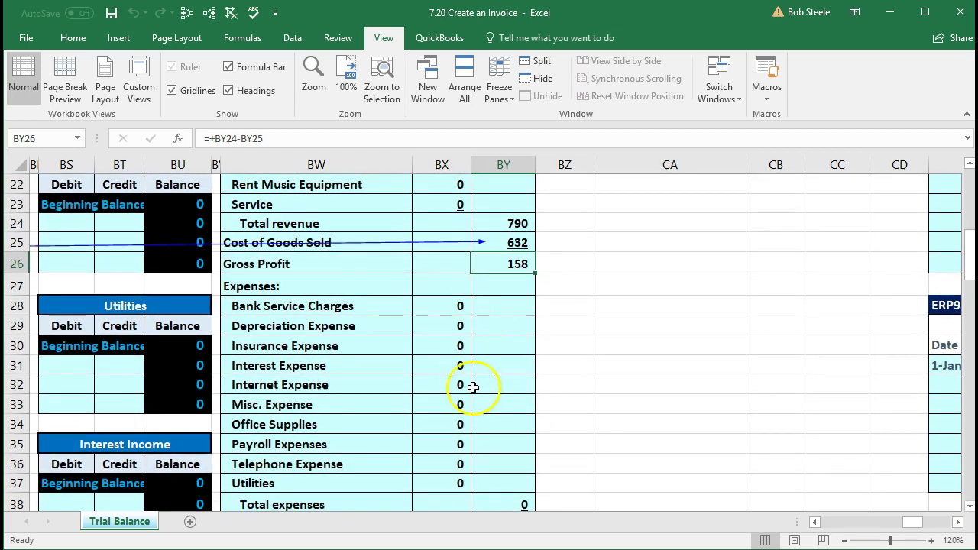
pyautogui.scroll(-2, 488, 424)
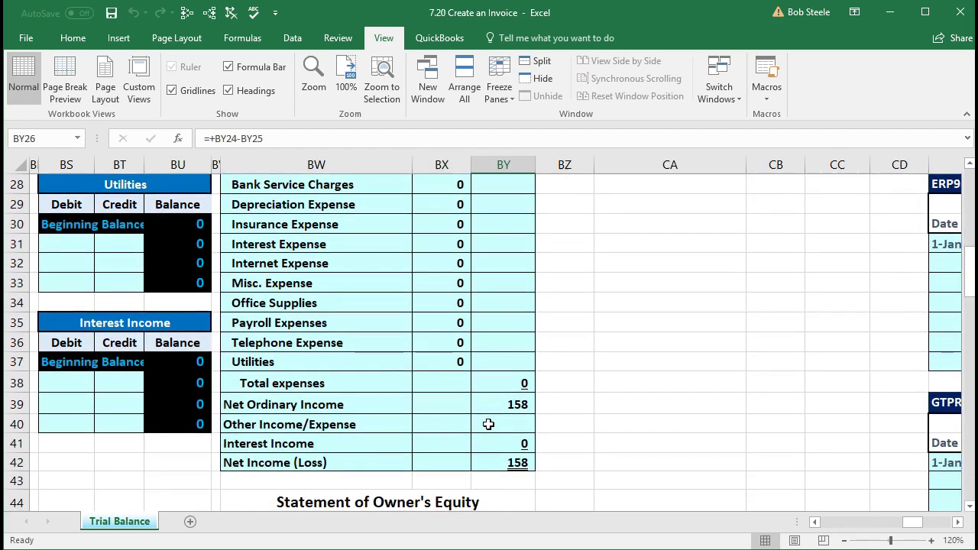
pyautogui.click(489, 410)
pyautogui.click(474, 461)
pyautogui.scroll(-1, 466, 459)
pyautogui.scroll(-1, 465, 459)
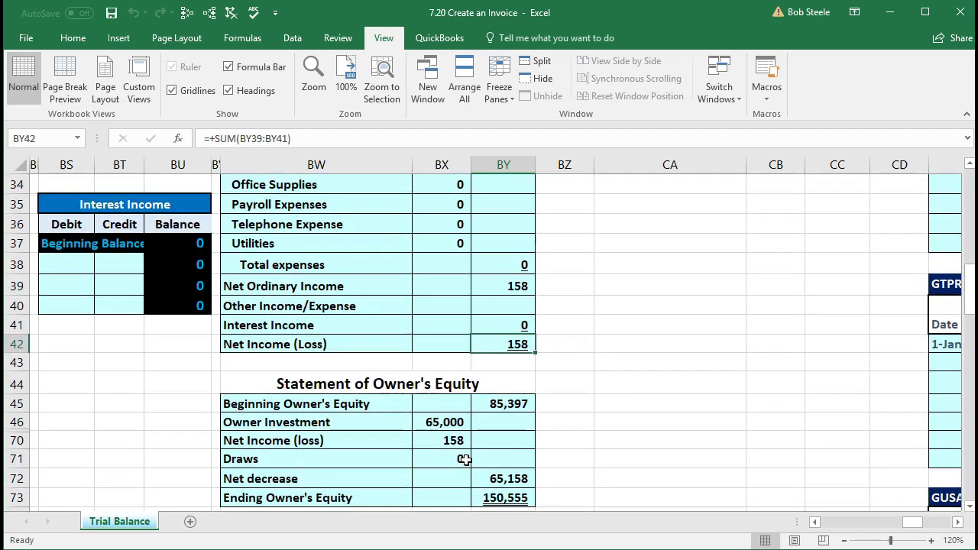
pyautogui.scroll(-1, 465, 459)
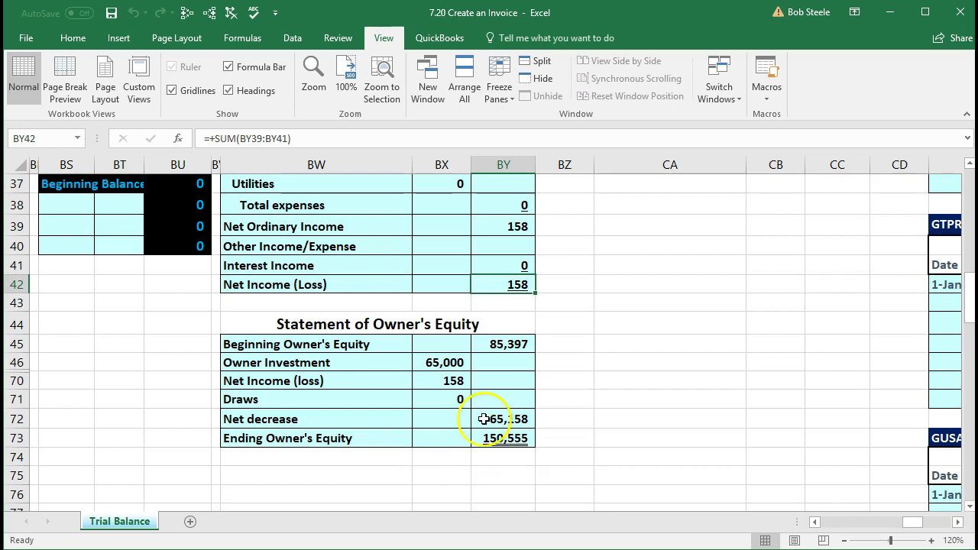
pyautogui.click(500, 345)
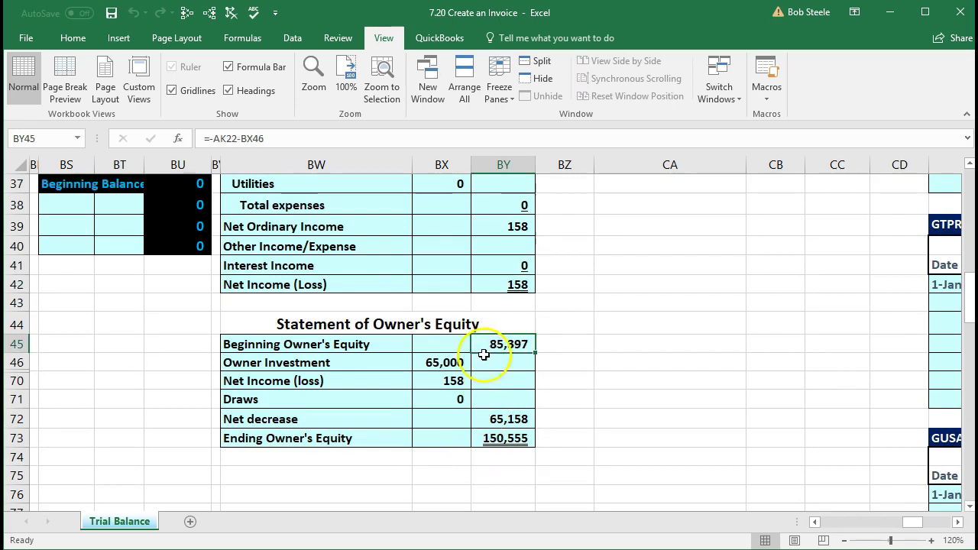
pyautogui.click(426, 366)
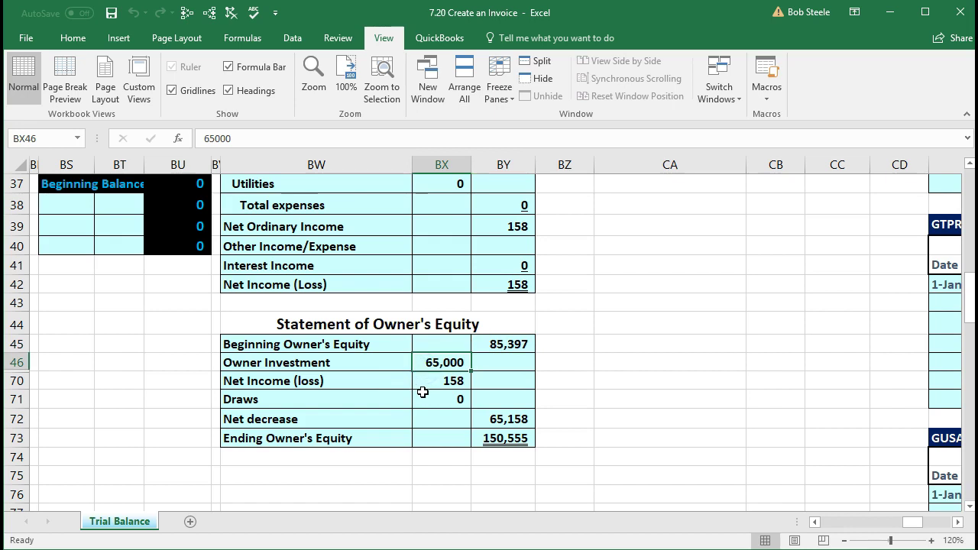
pyautogui.click(422, 385)
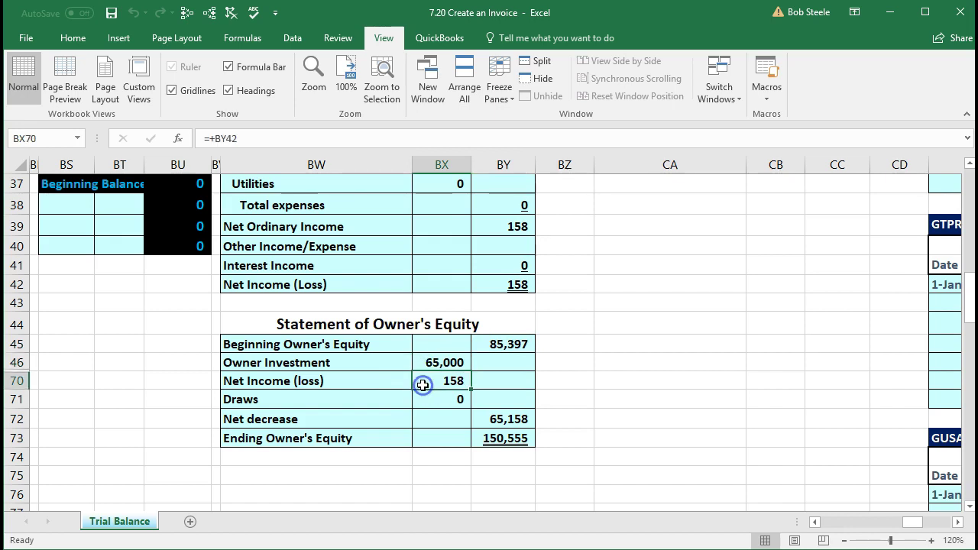
pyautogui.click(489, 287)
pyautogui.click(452, 382)
pyautogui.doubleClick(489, 418)
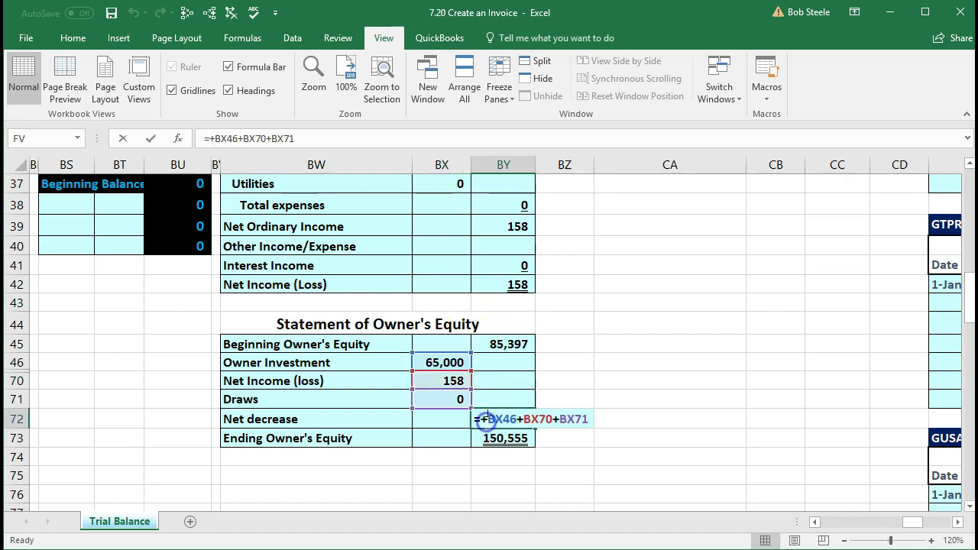
pyautogui.press('Return')
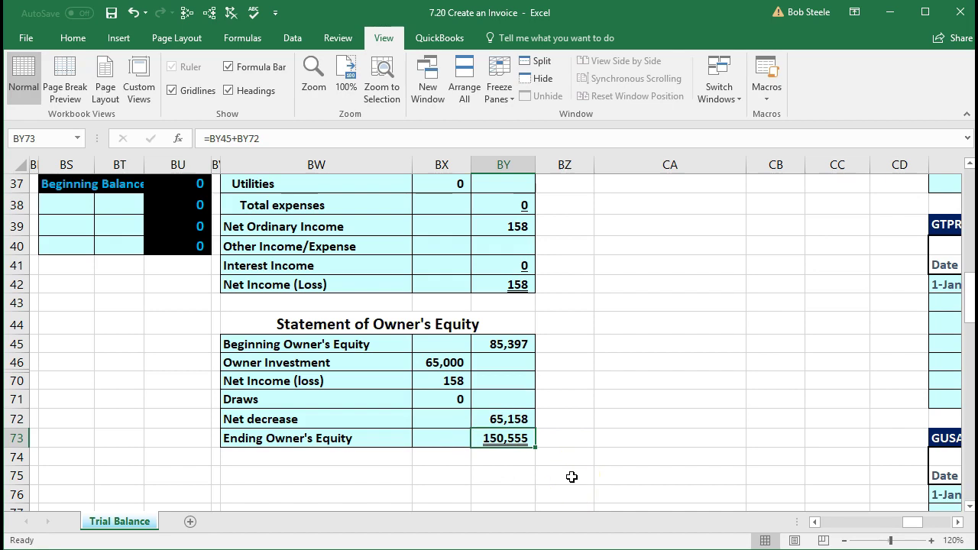
pyautogui.scroll(8, 571, 477)
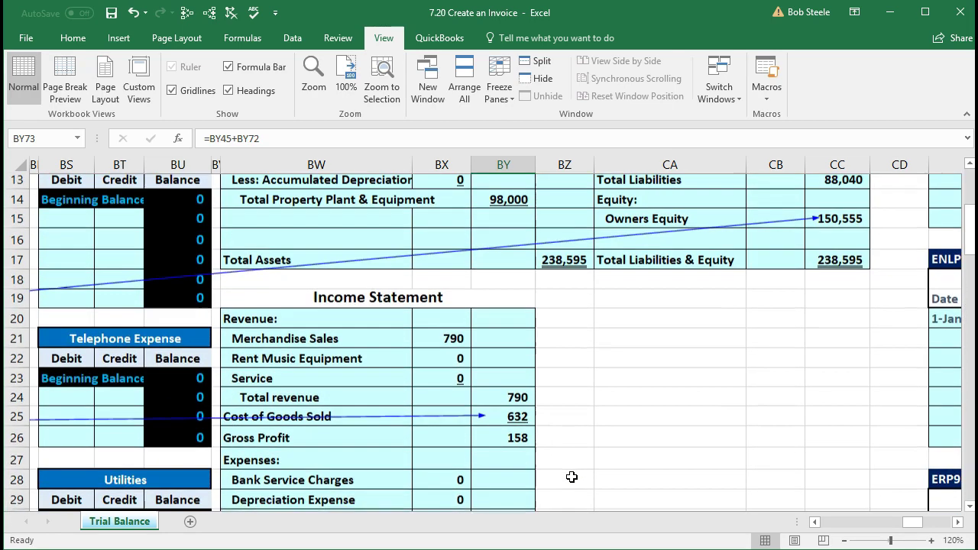
pyautogui.click(837, 225)
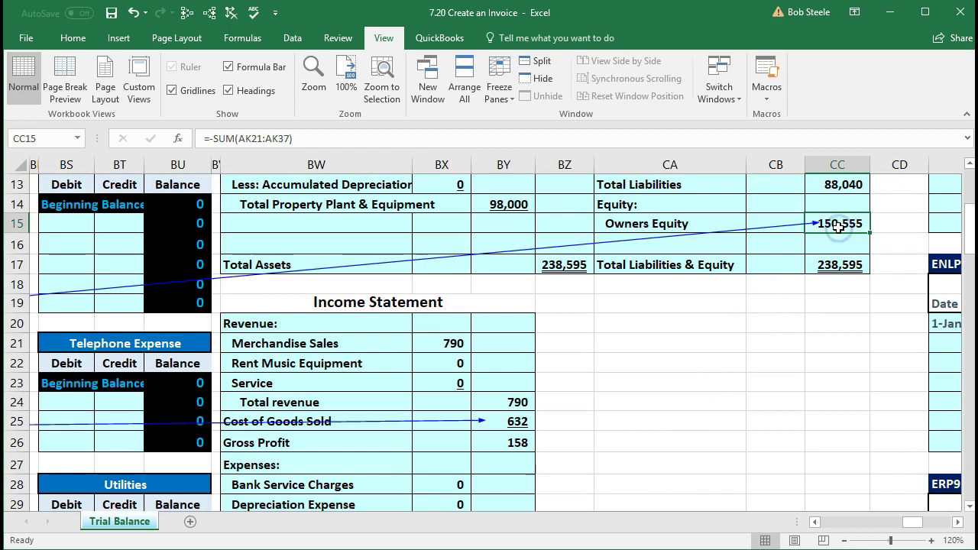